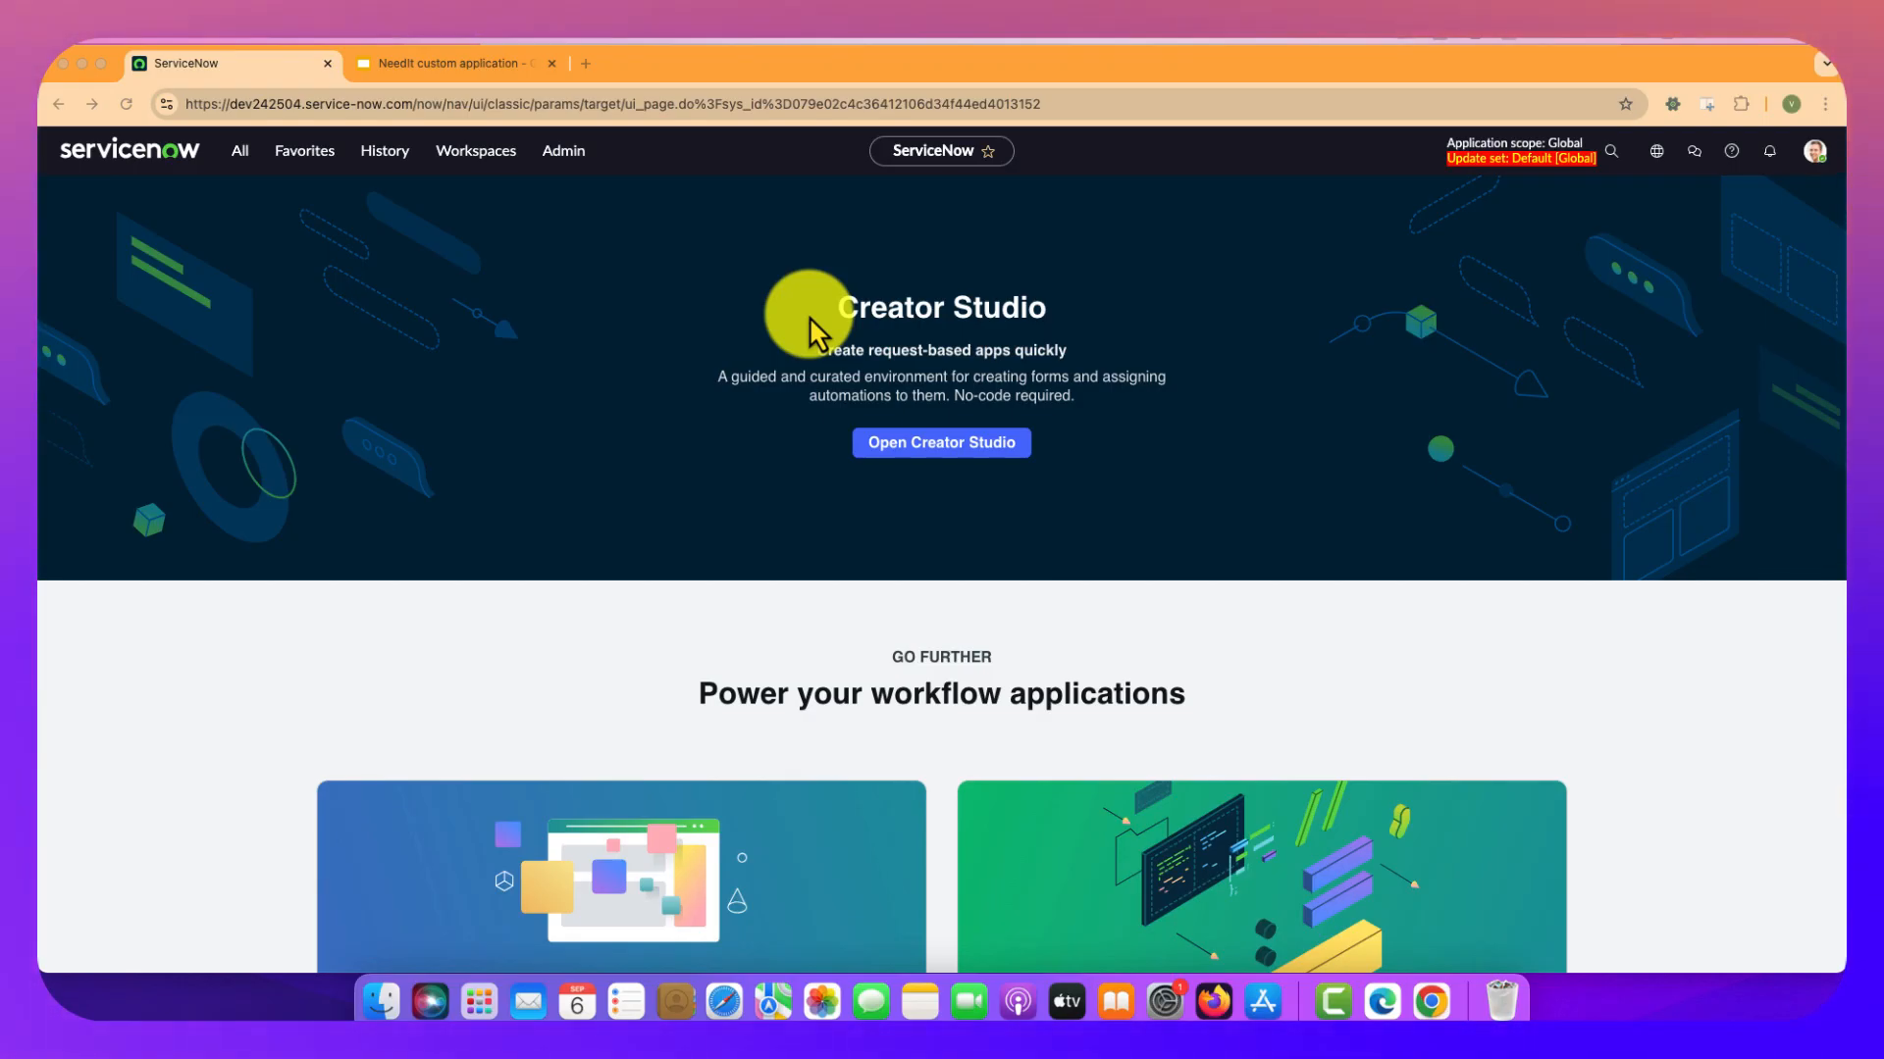
Search the application navigator for "studio" and open Studio under System Applications.
left_click(241, 155)
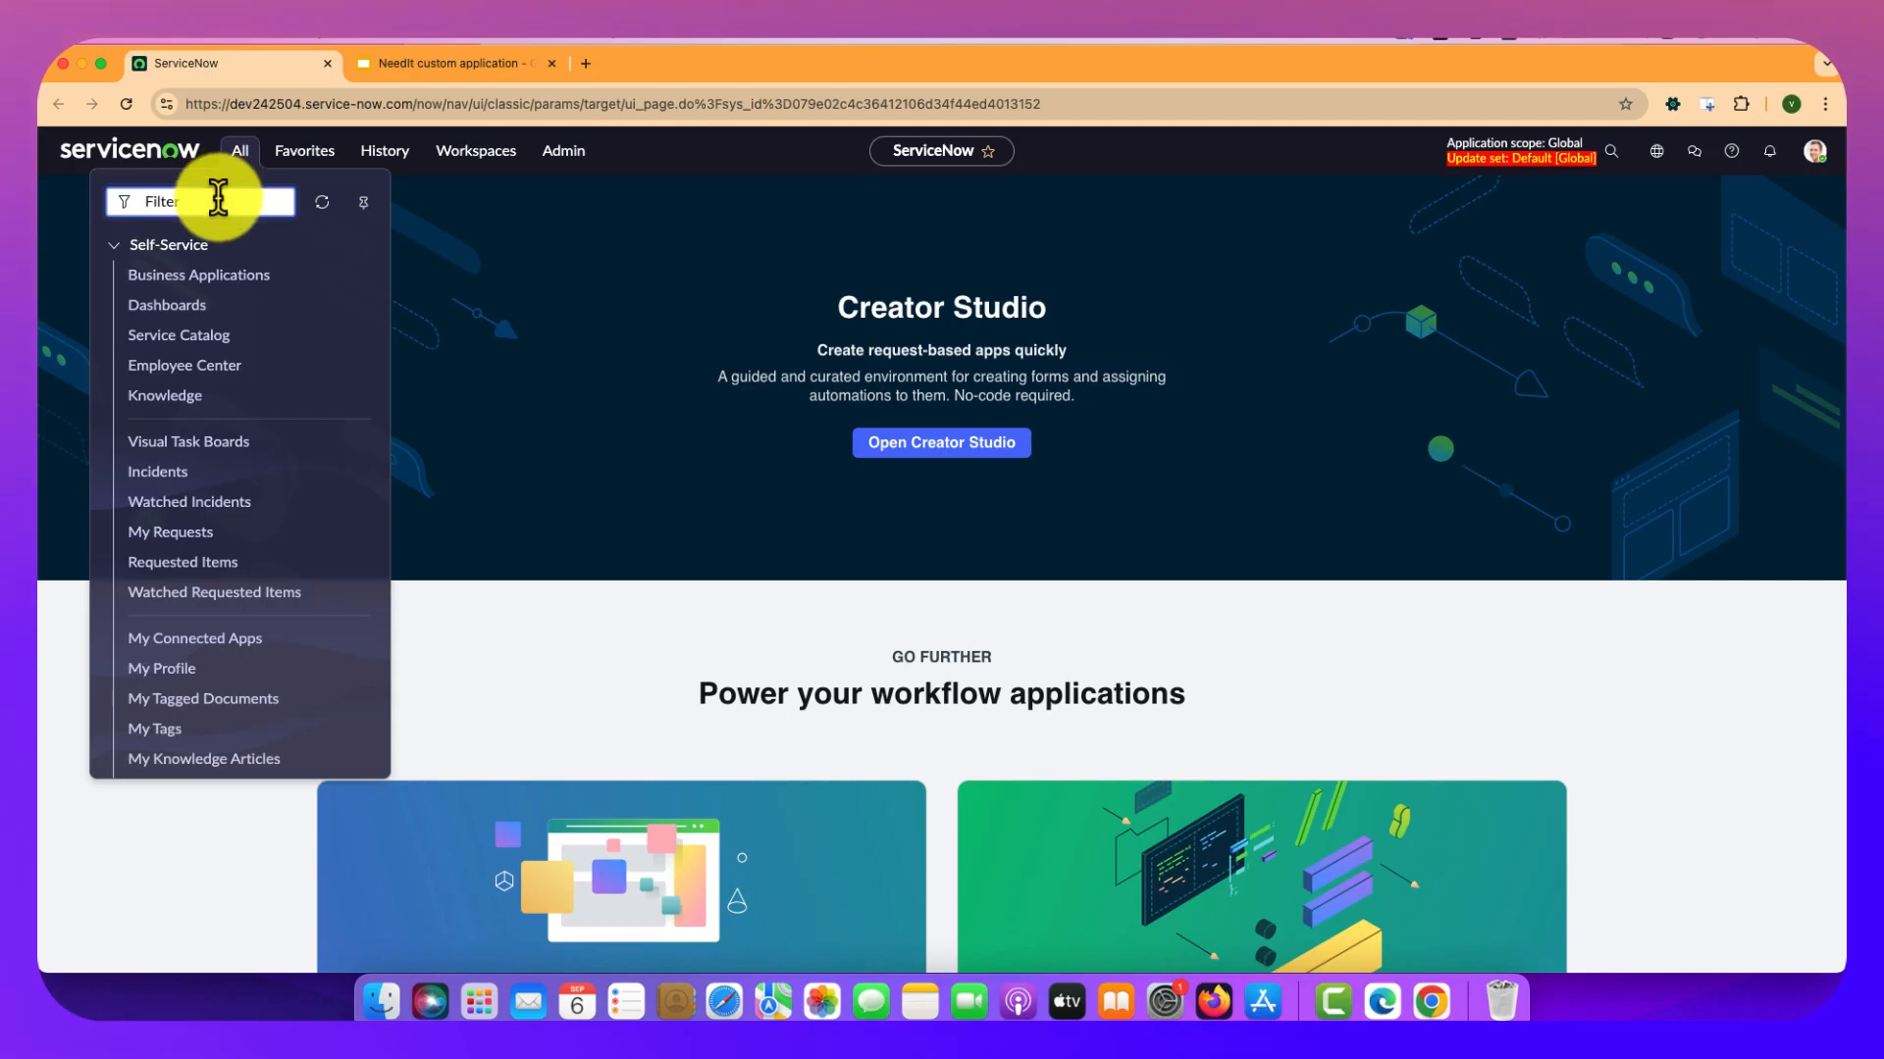
type("s")
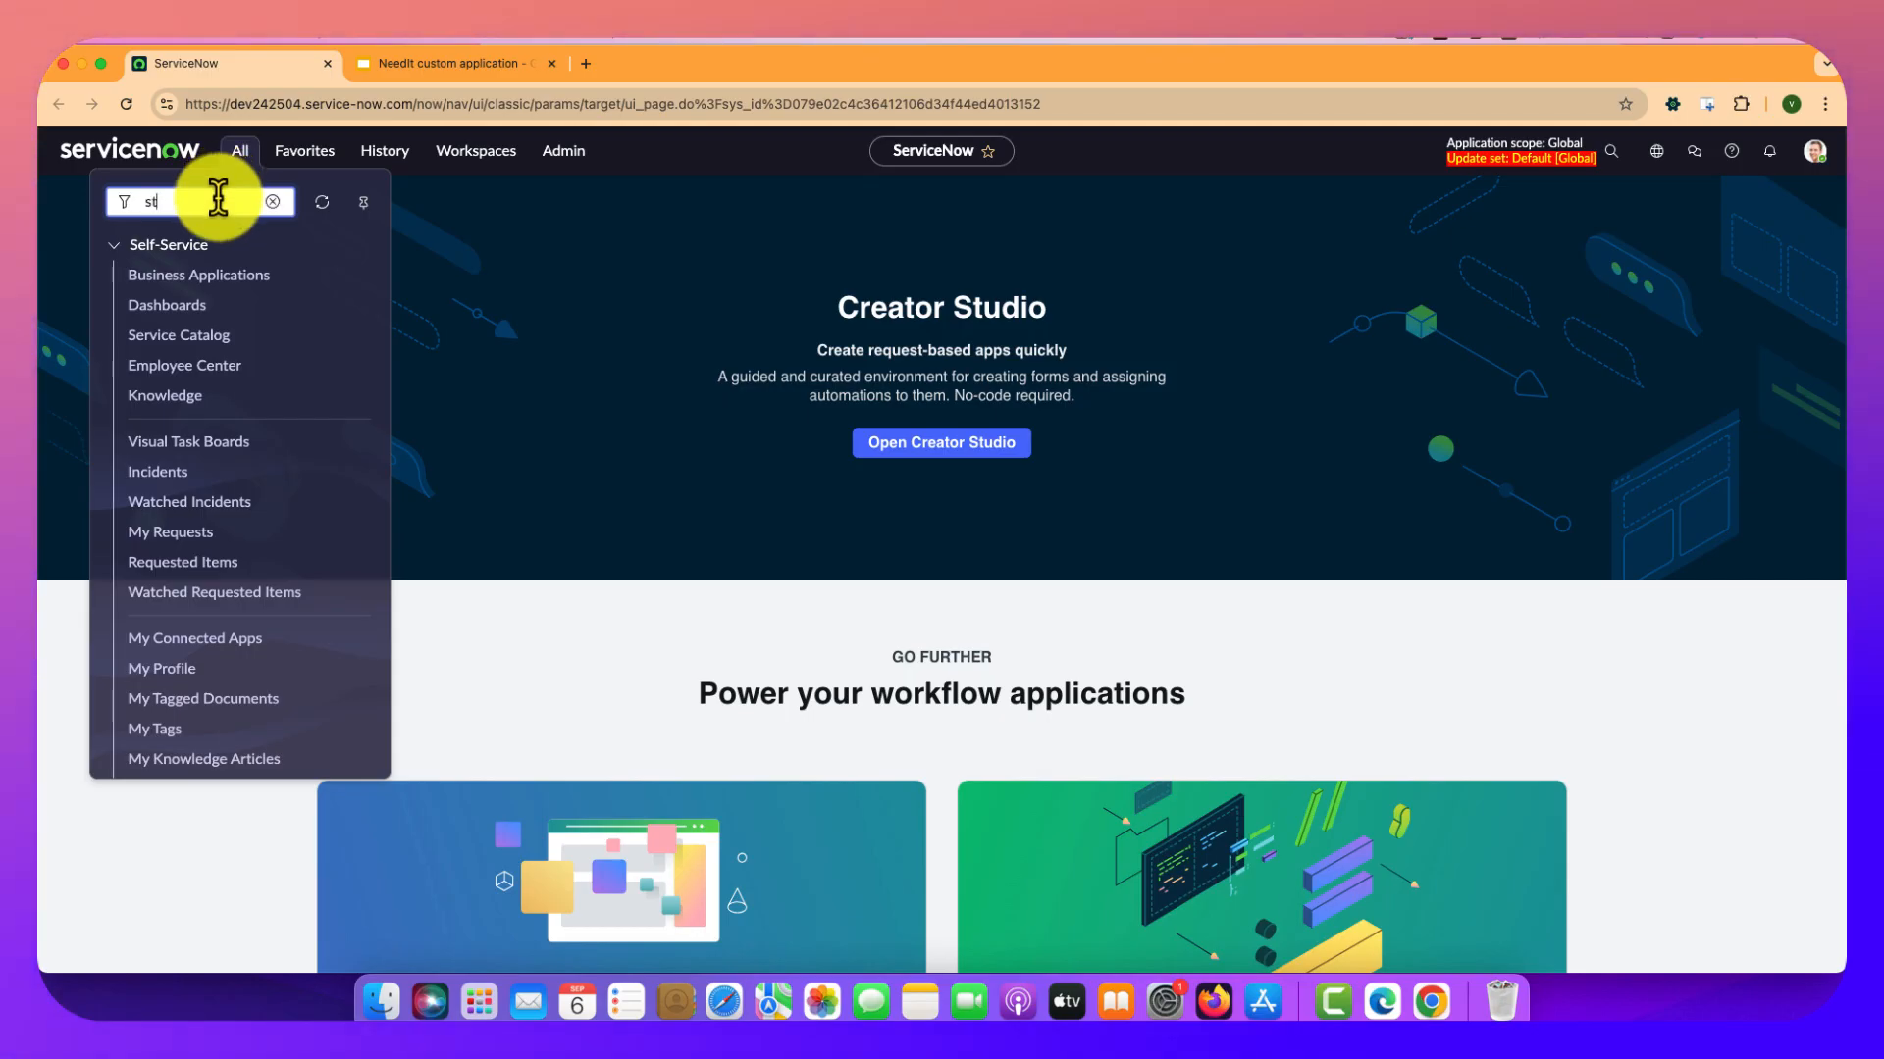
type("t")
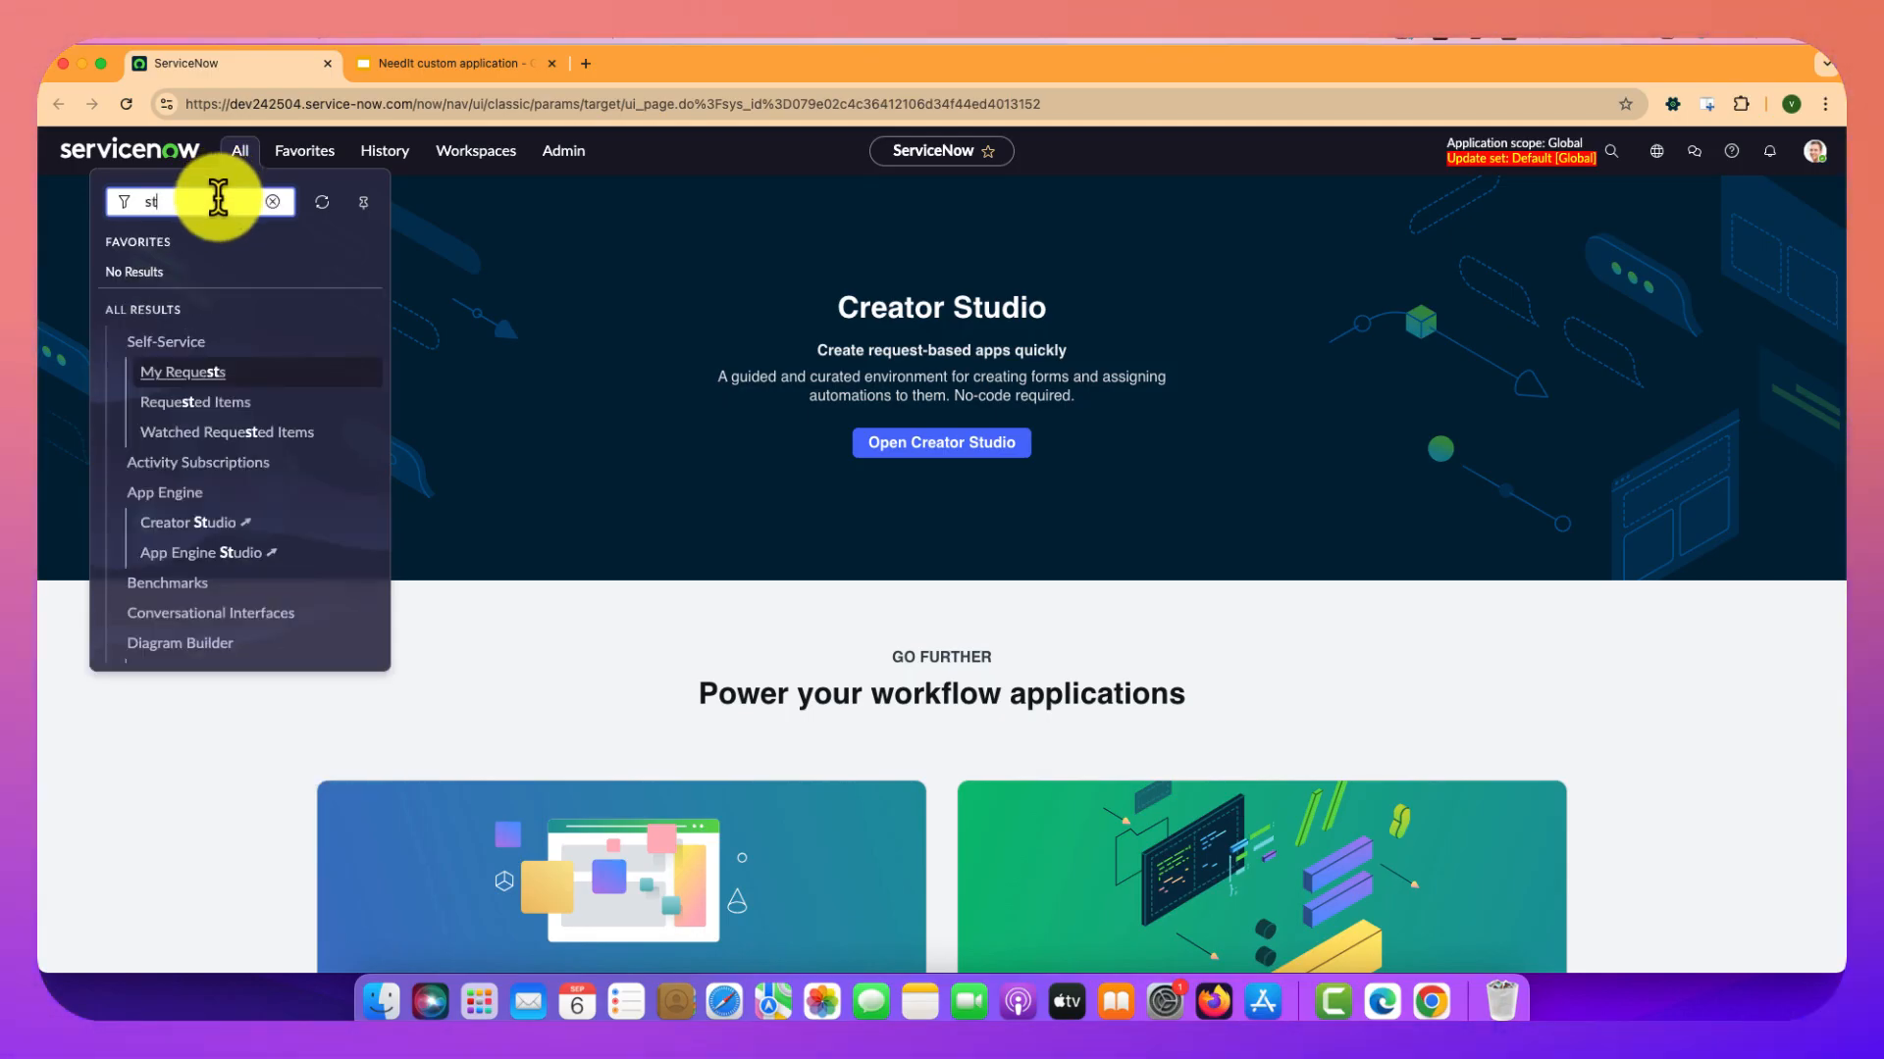
type("ud")
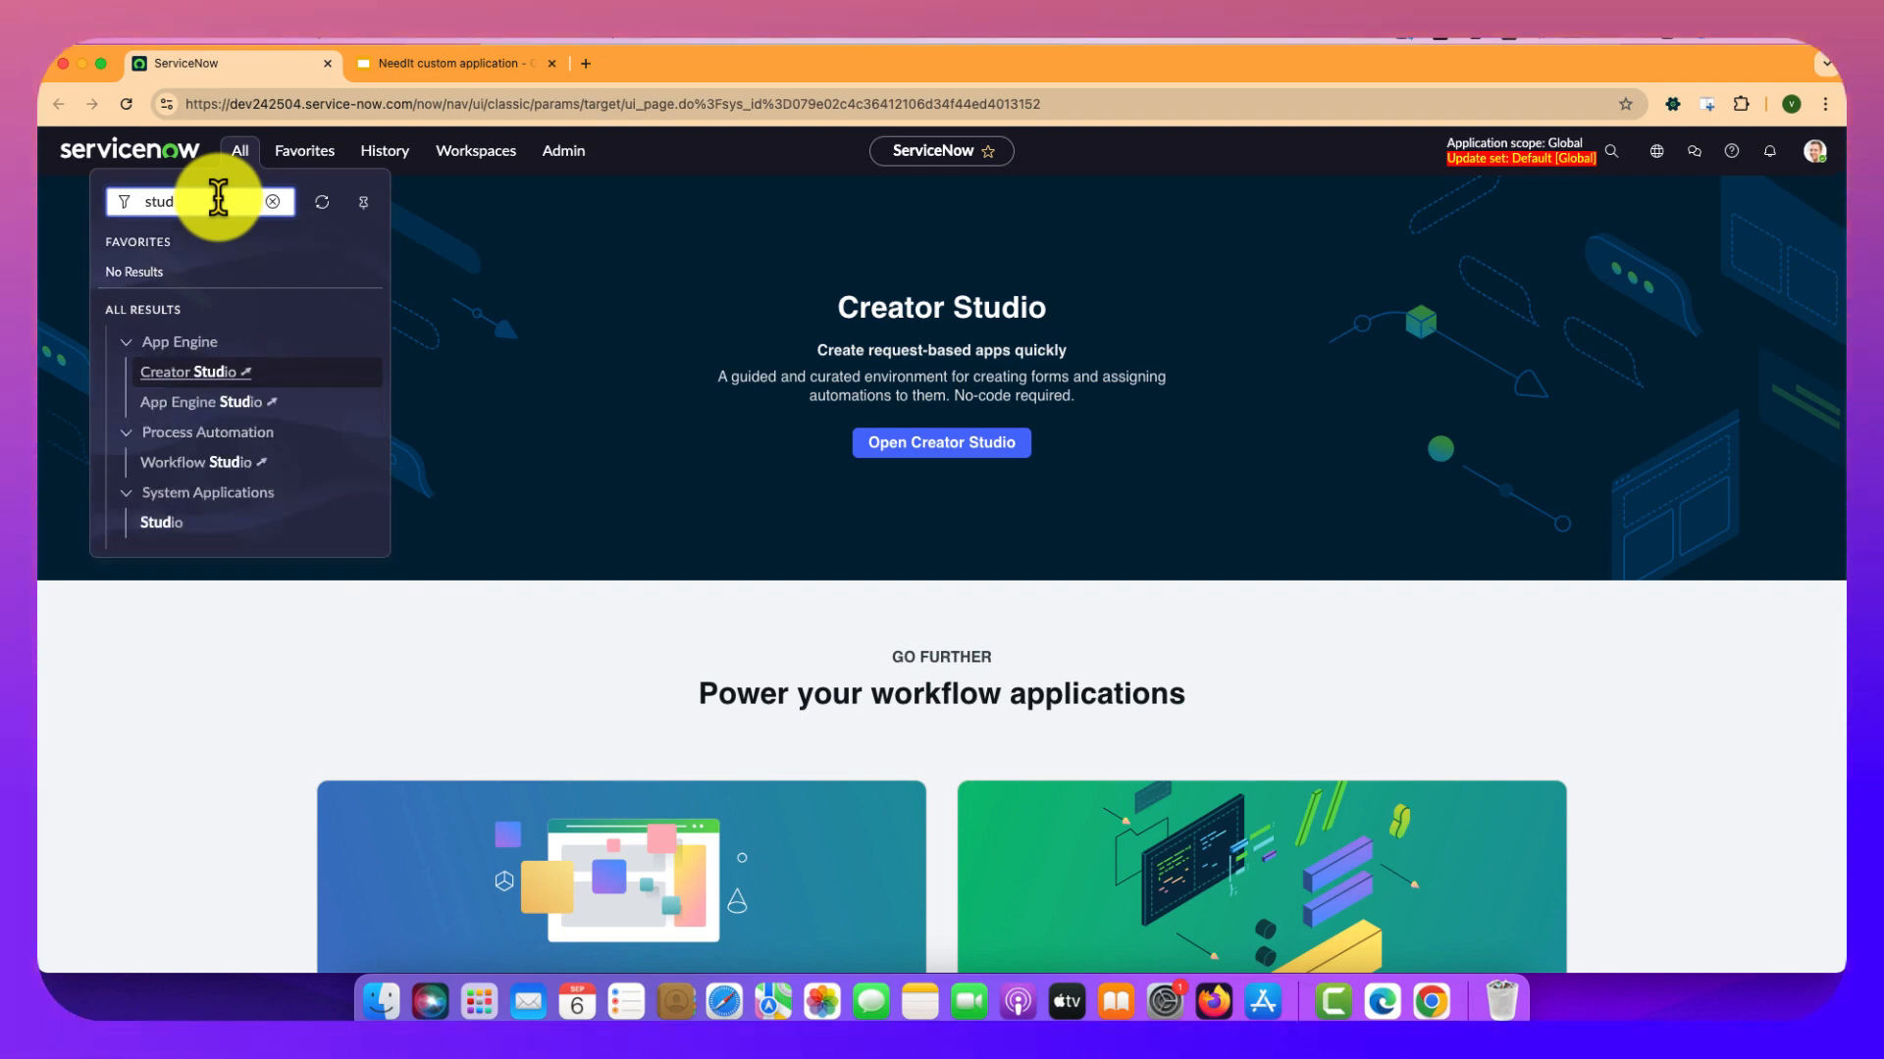
type("io")
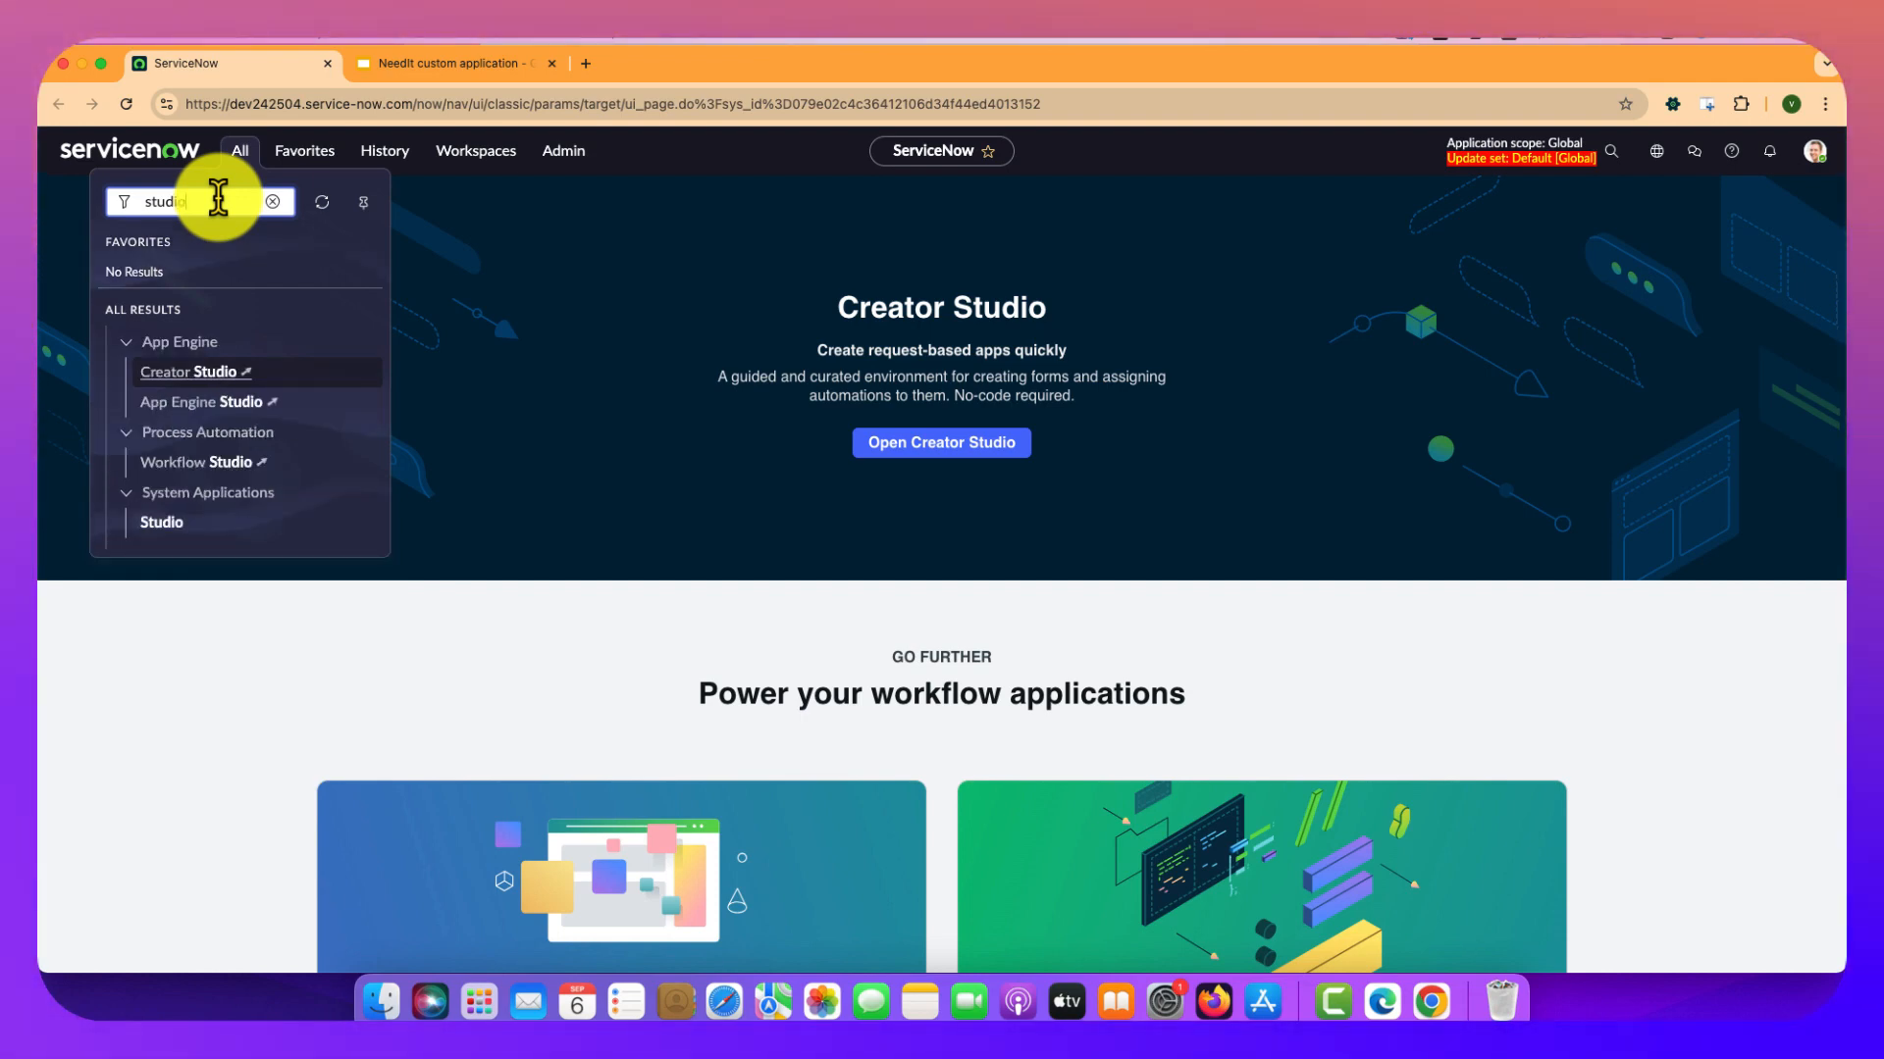
left_click(171, 529)
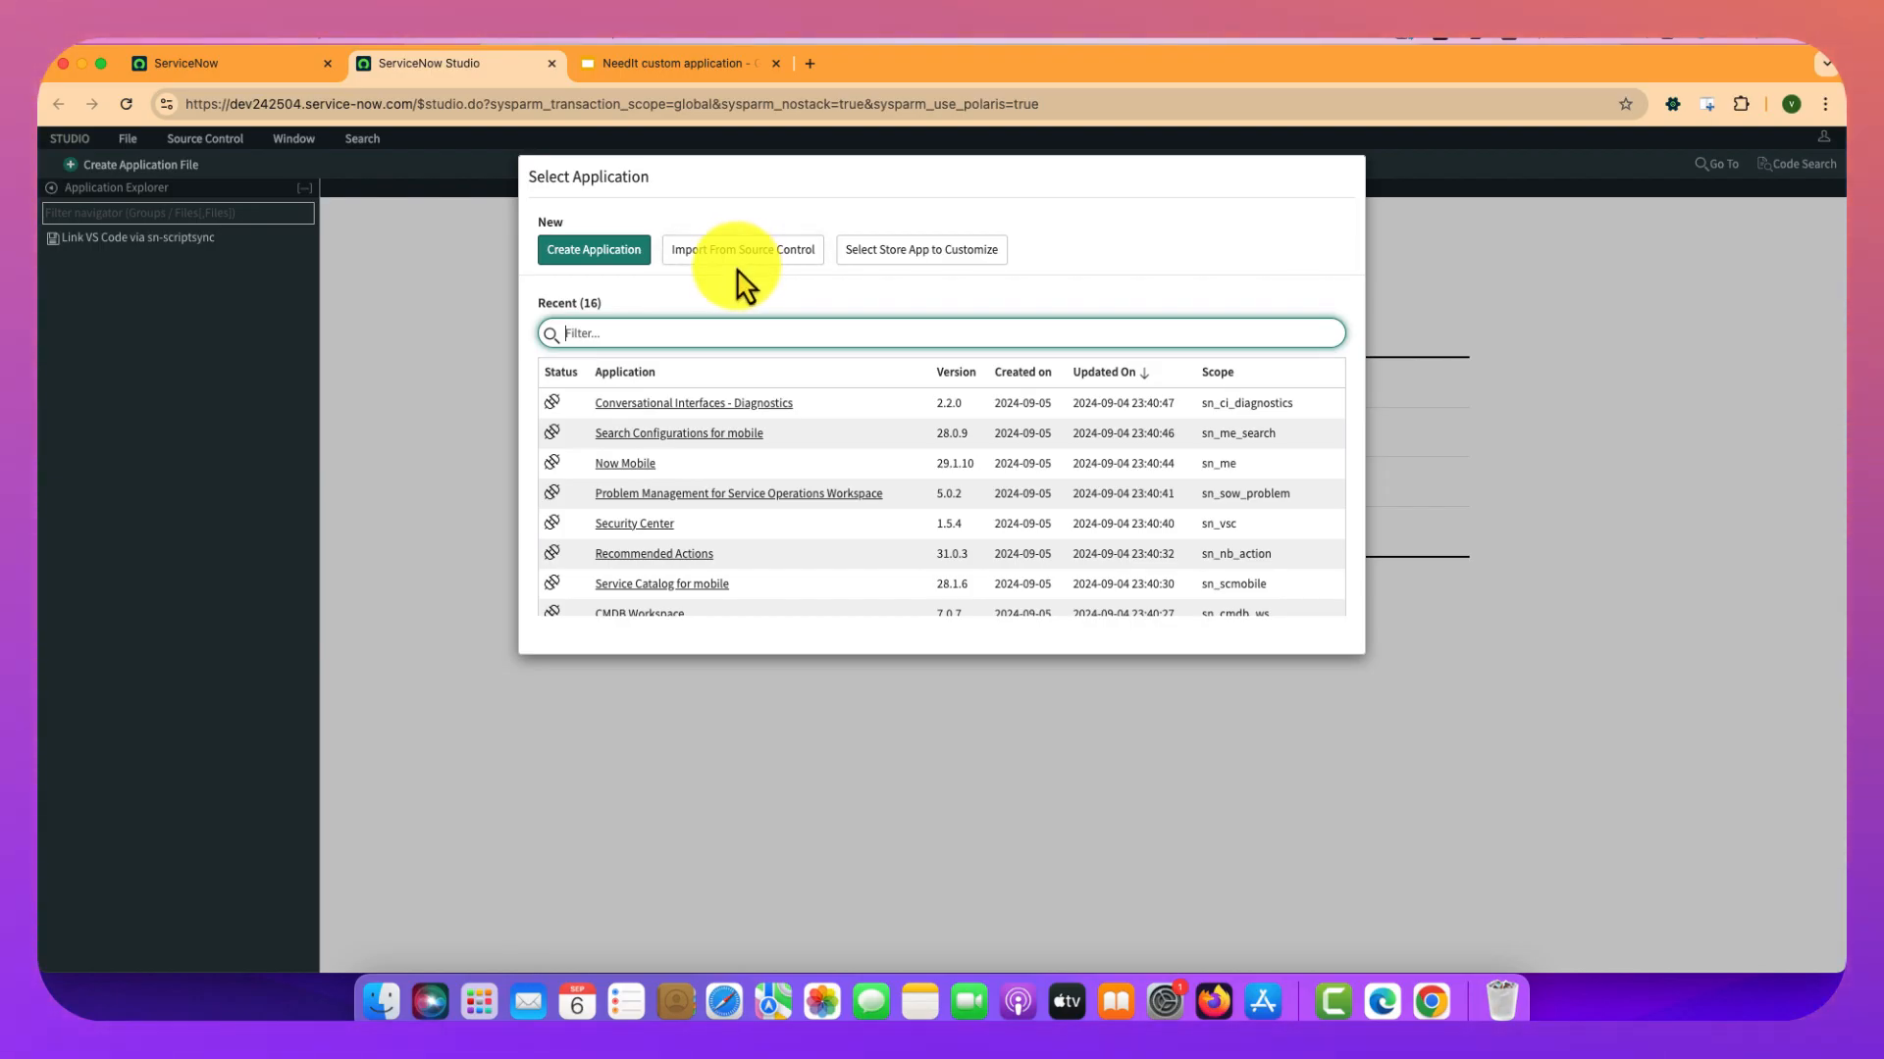
Create a new scoped application named NeedIt.
left_click(595, 251)
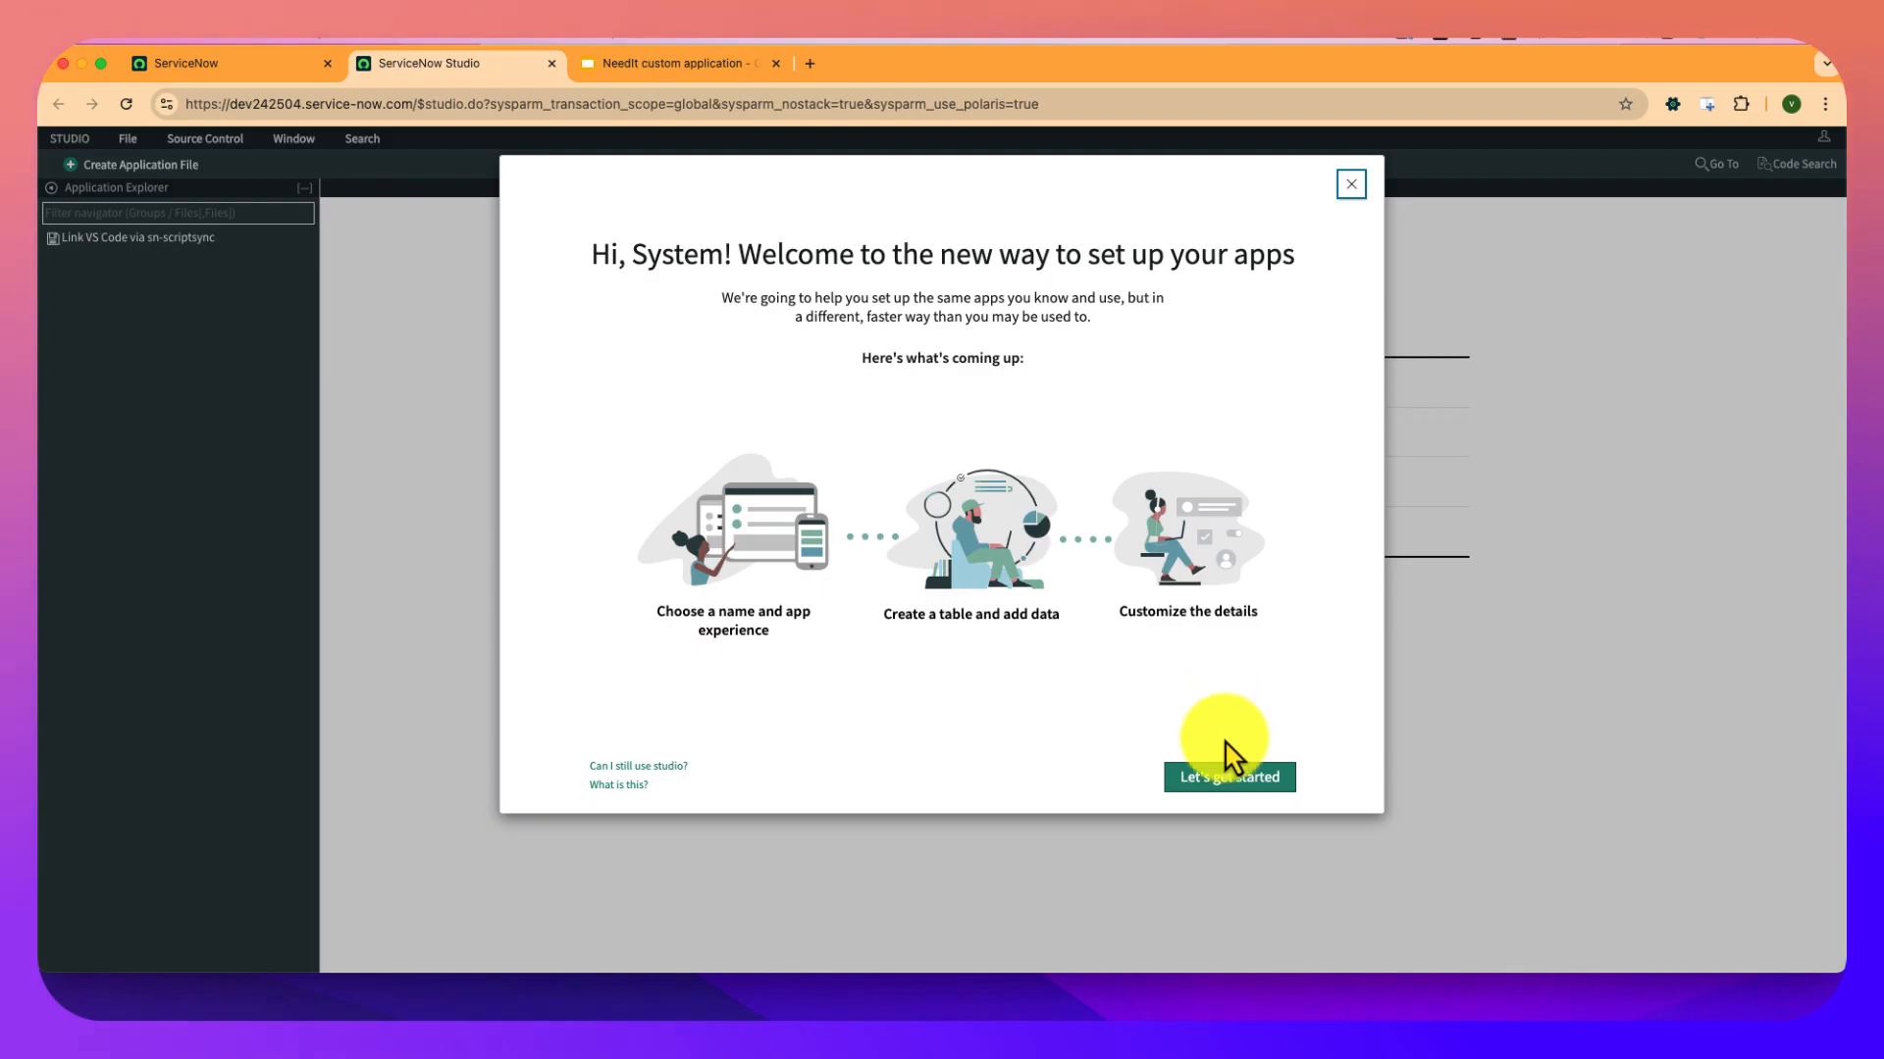
left_click(1228, 777)
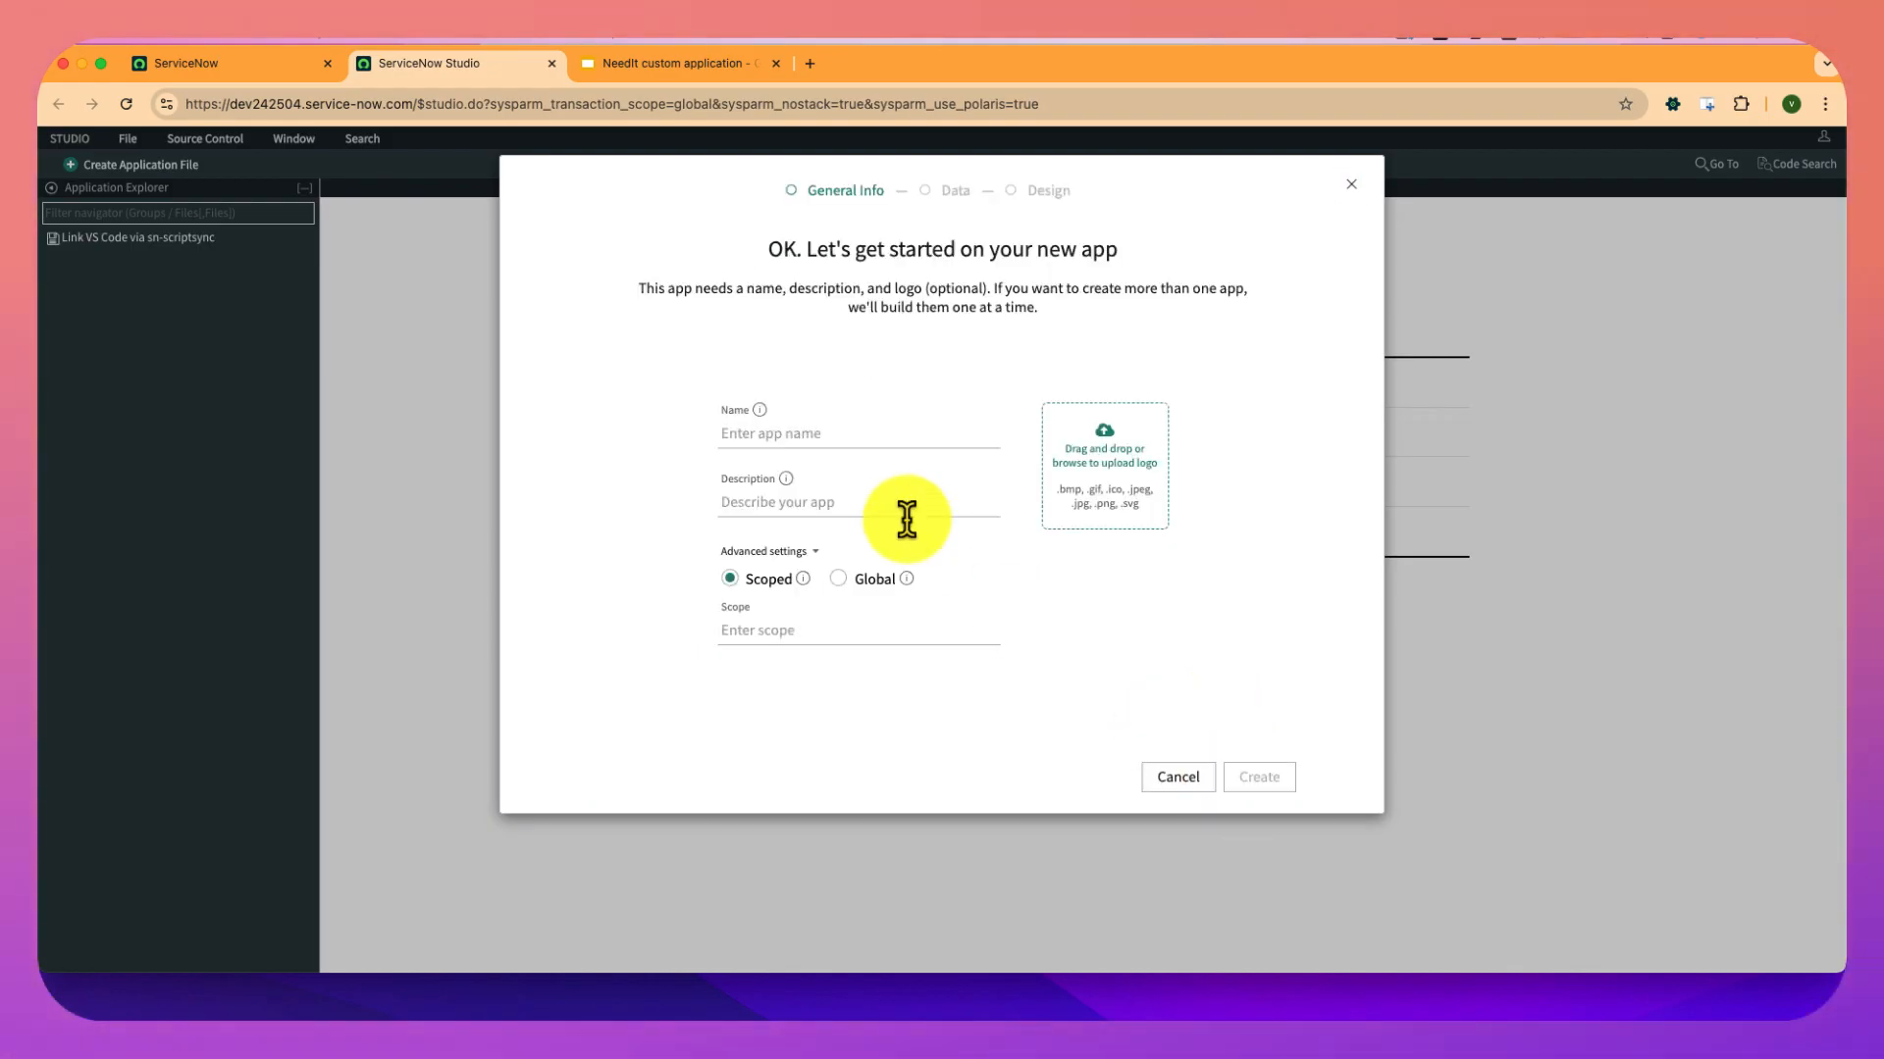
left_click(798, 434)
type("Ne")
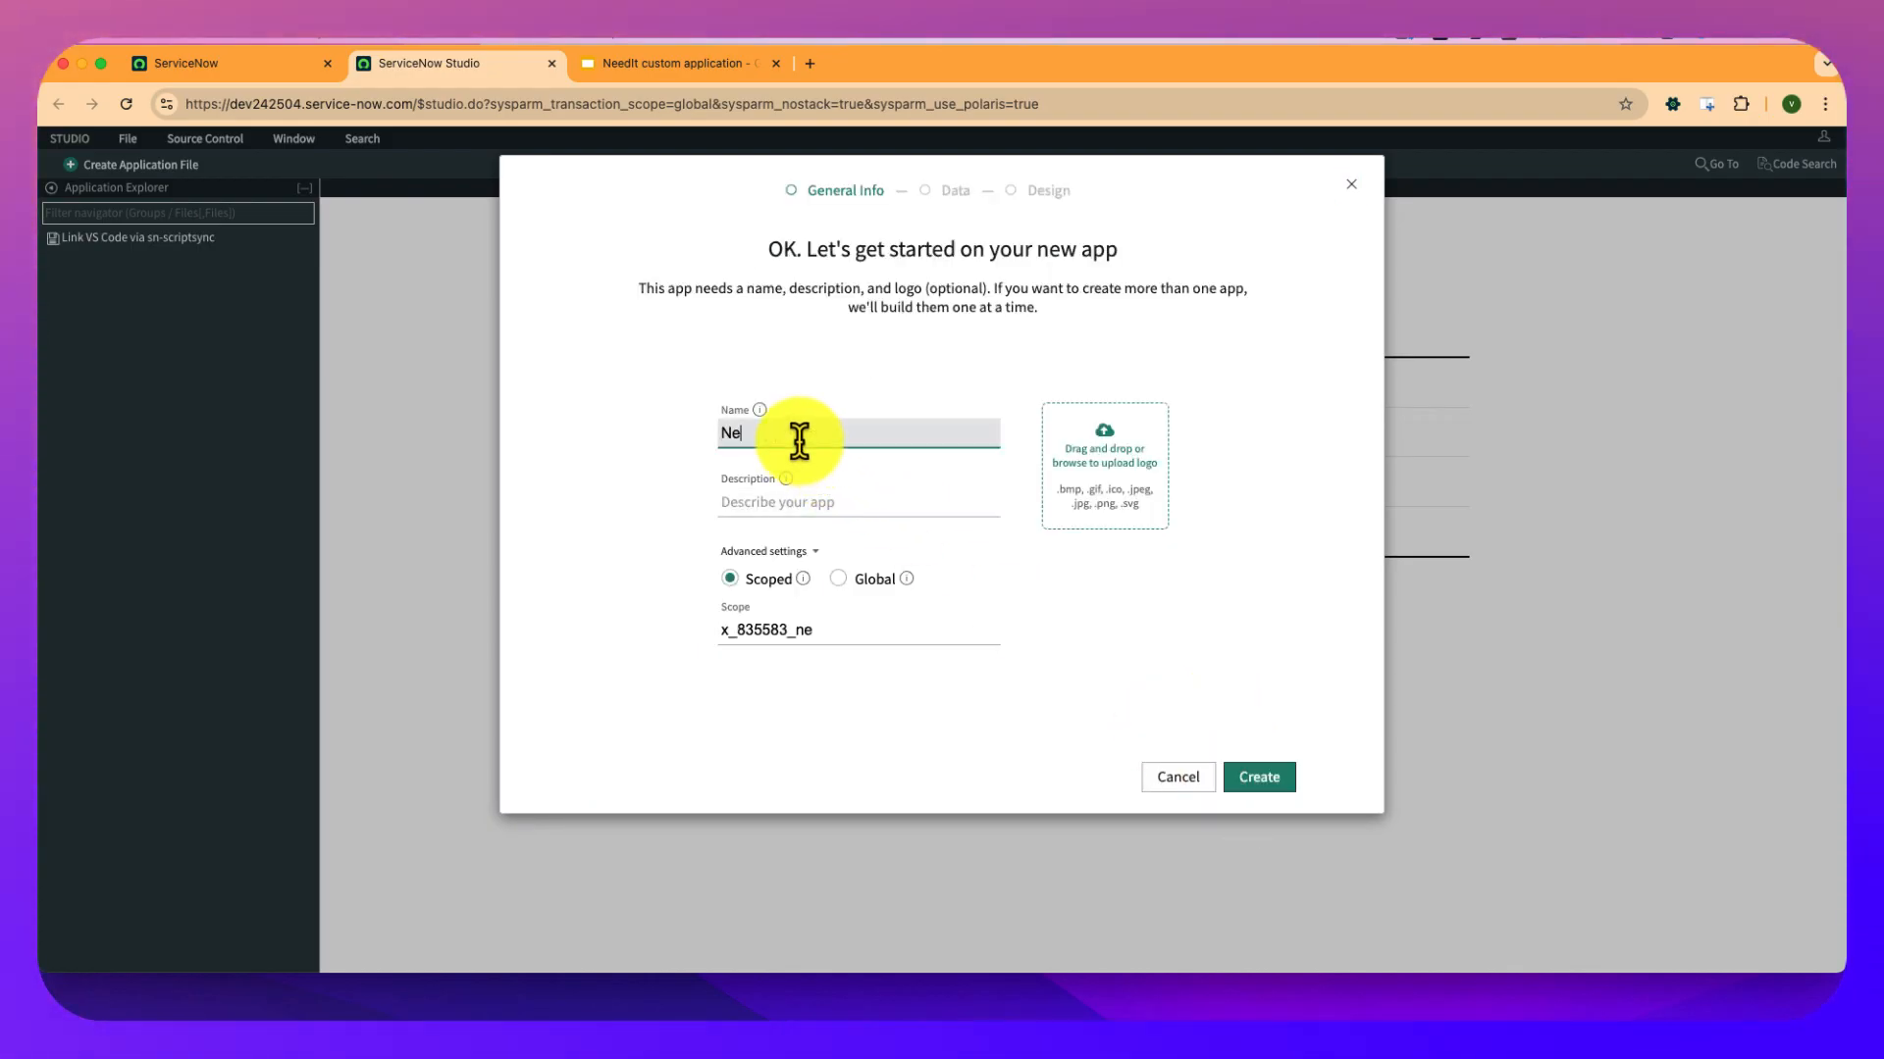
type("edIt")
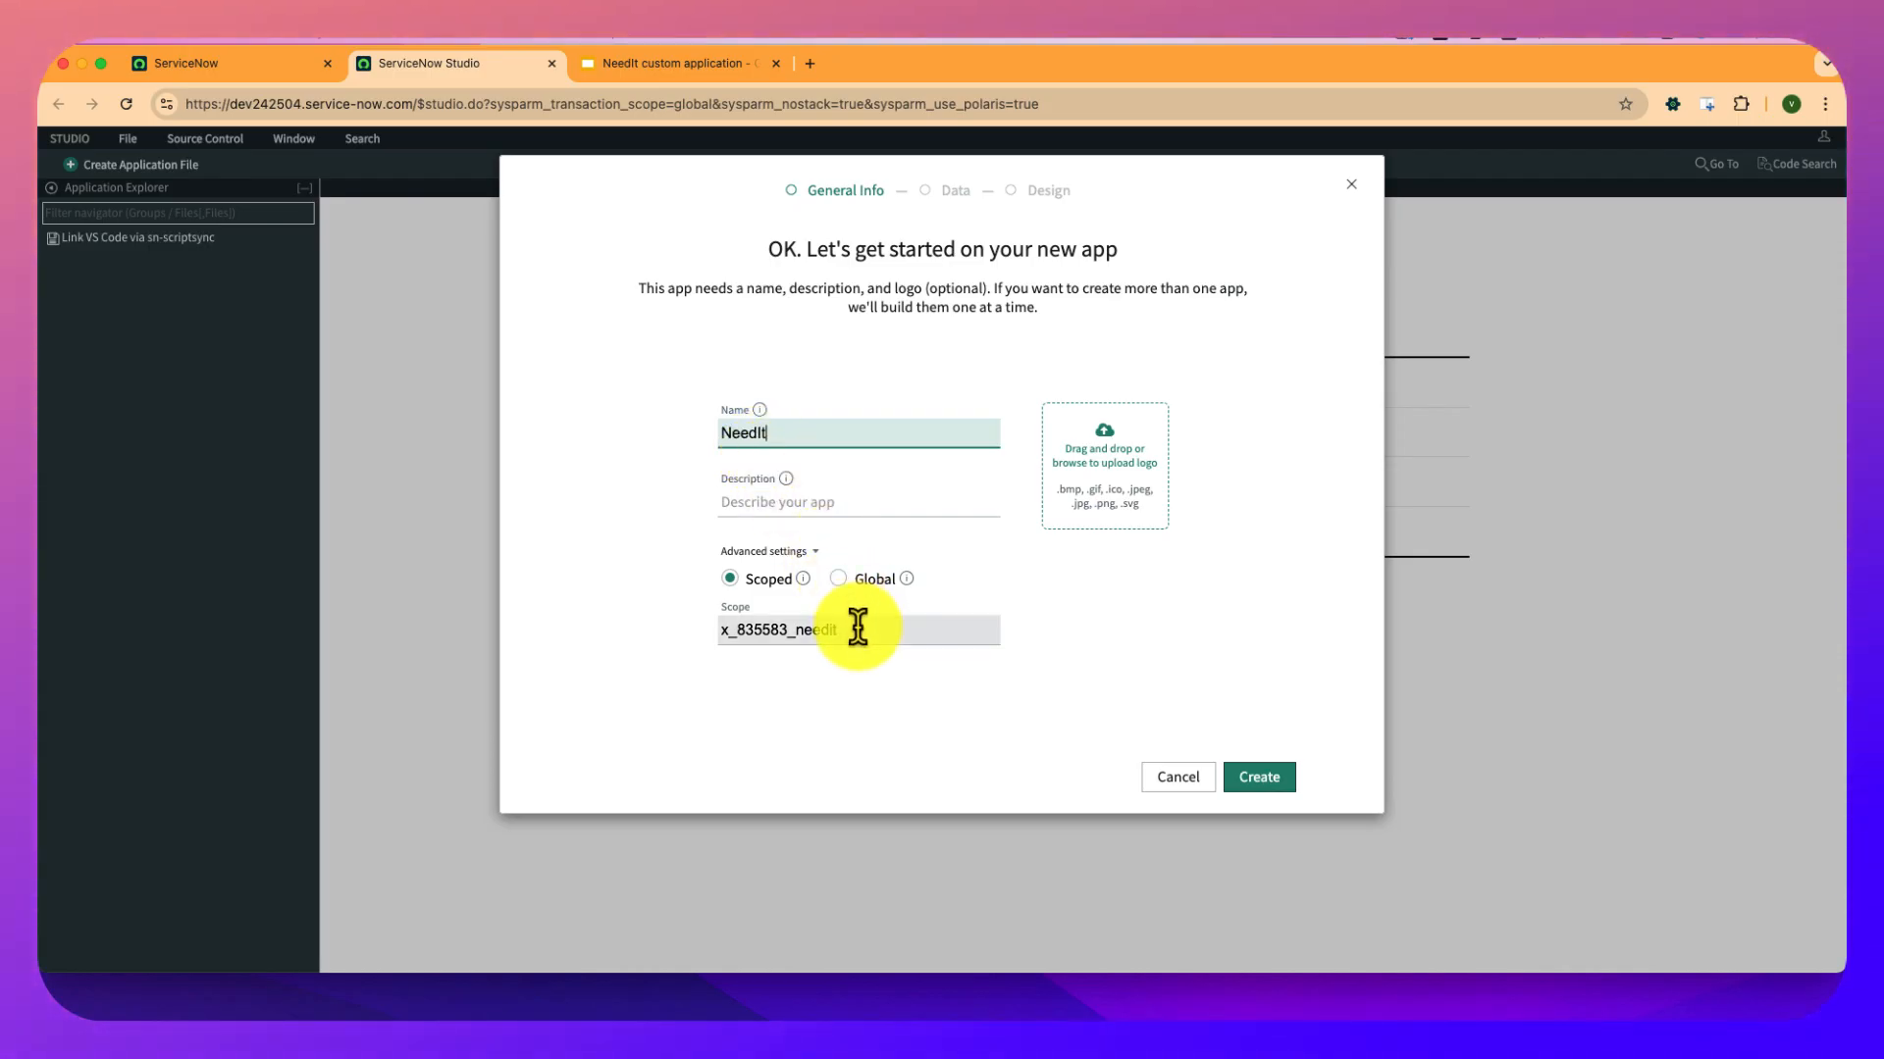
left_click(1271, 780)
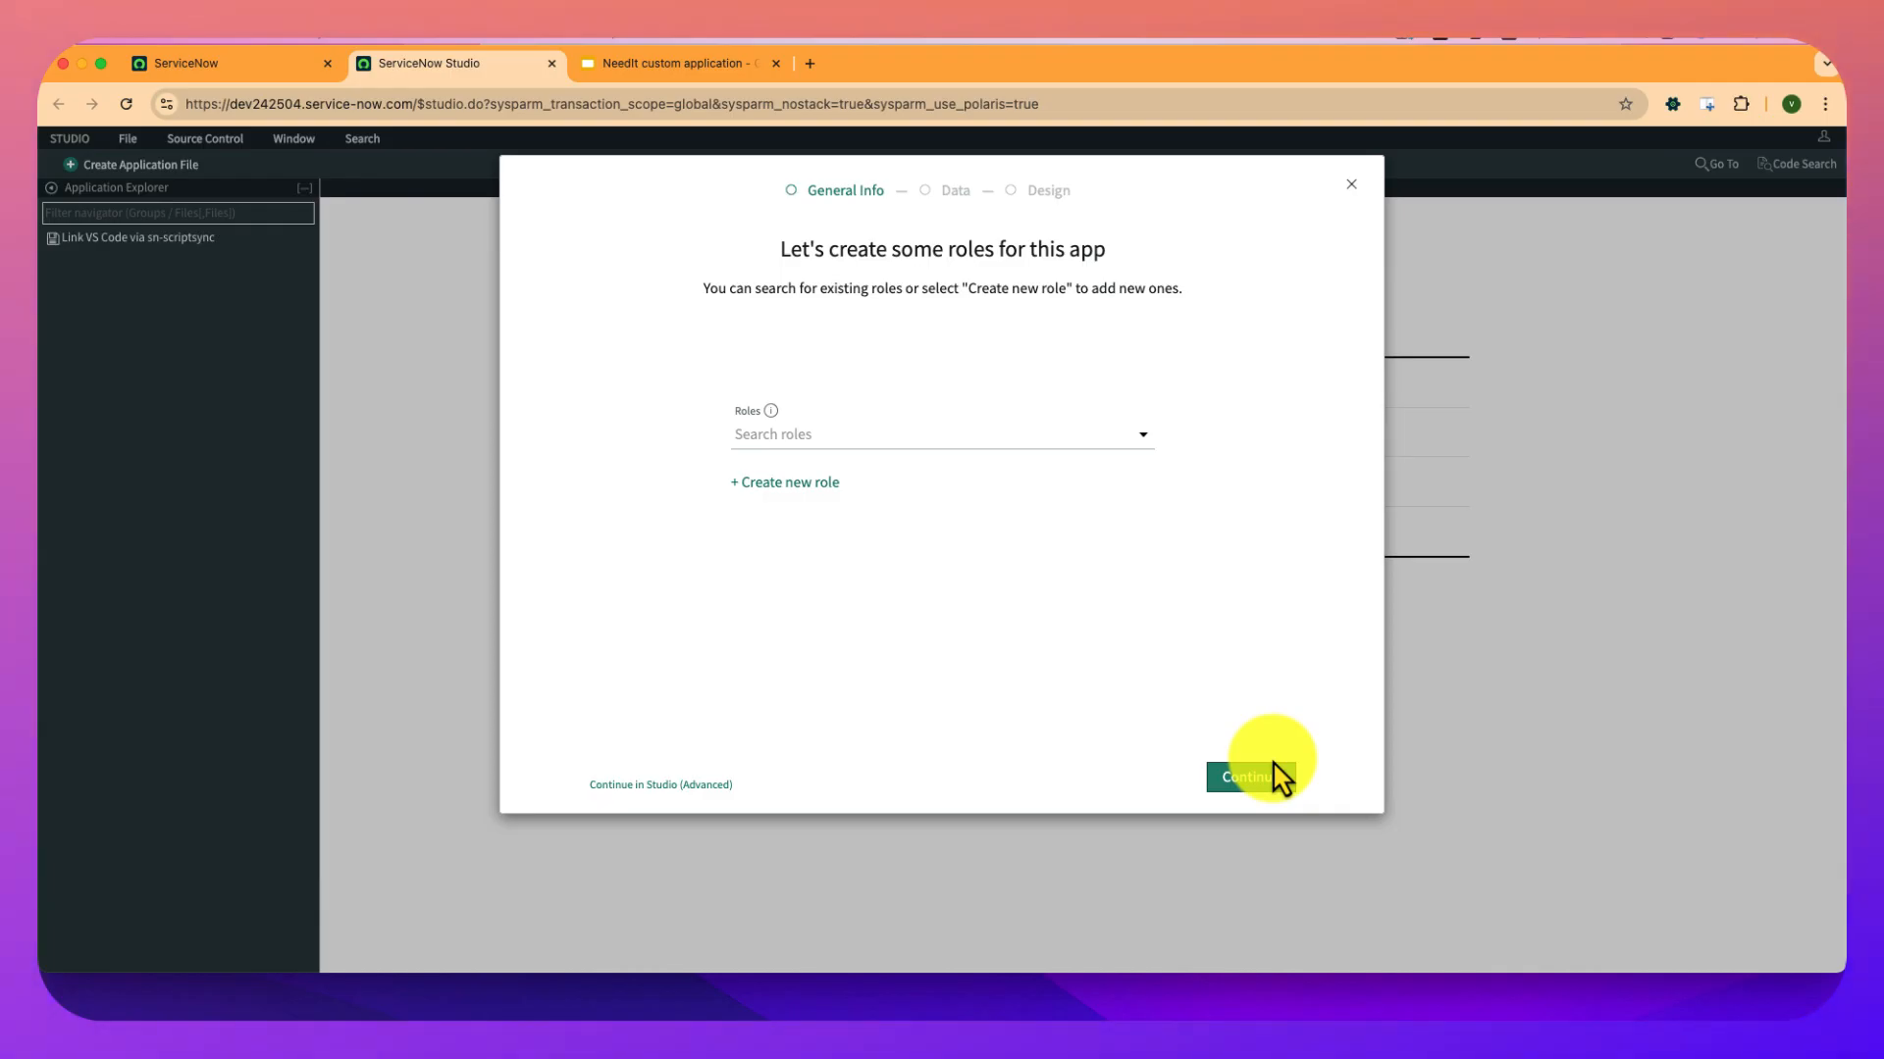
Skip the guided role setup, continue in Studio, and open the NeedIt application from the recent applications.
left_click(653, 786)
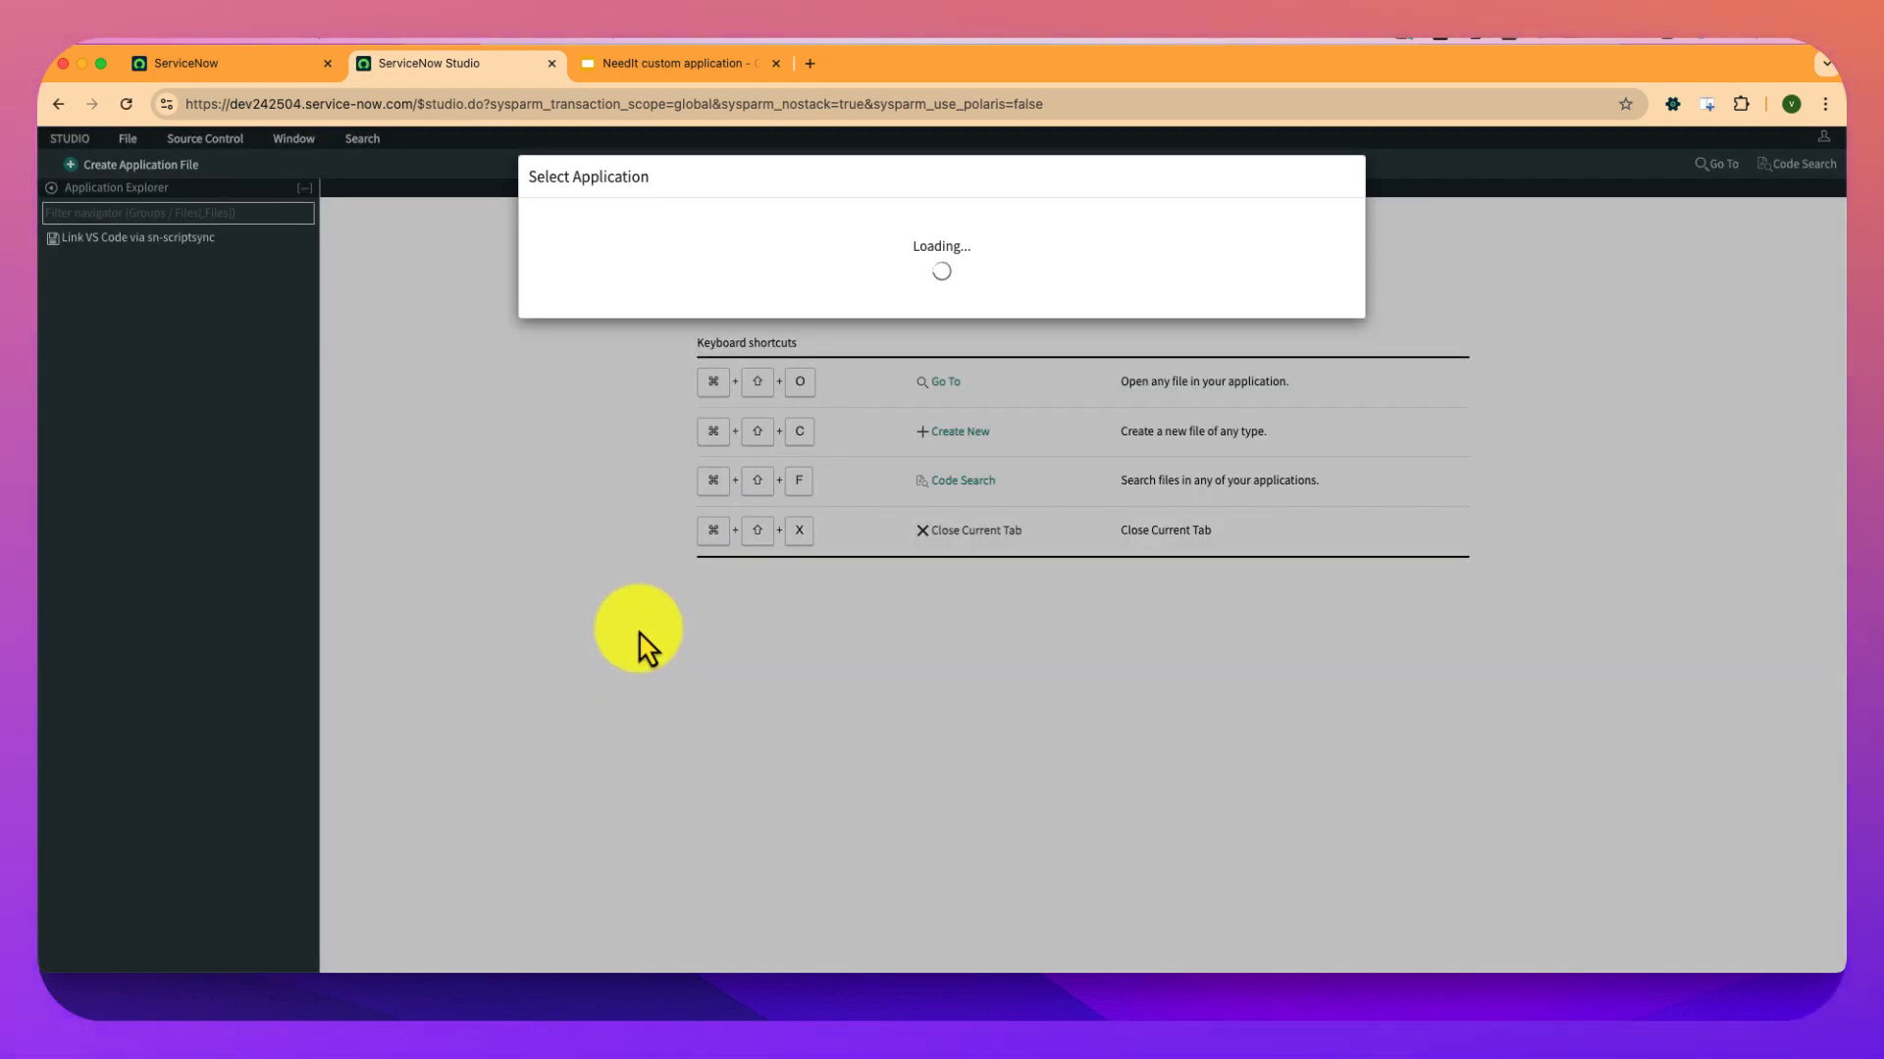
scroll(646, 549, "down", 6)
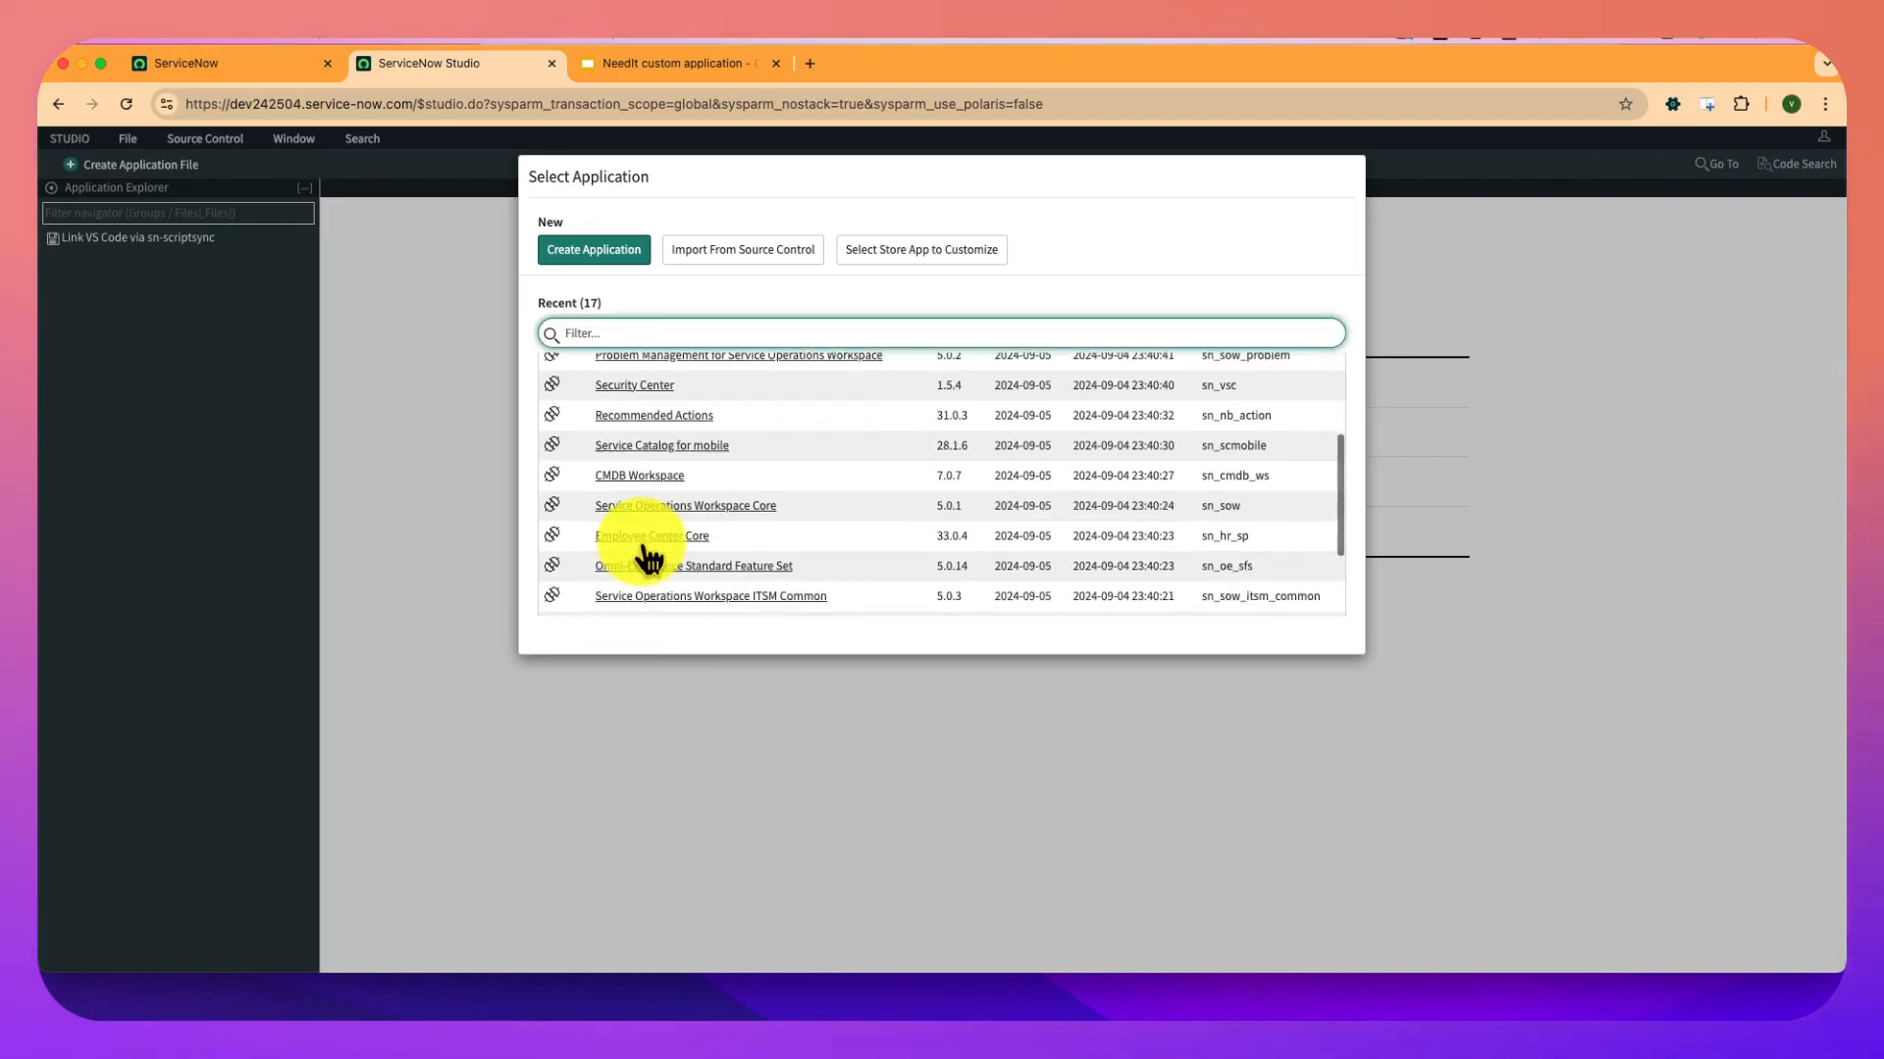
scroll(647, 564, "up", 6)
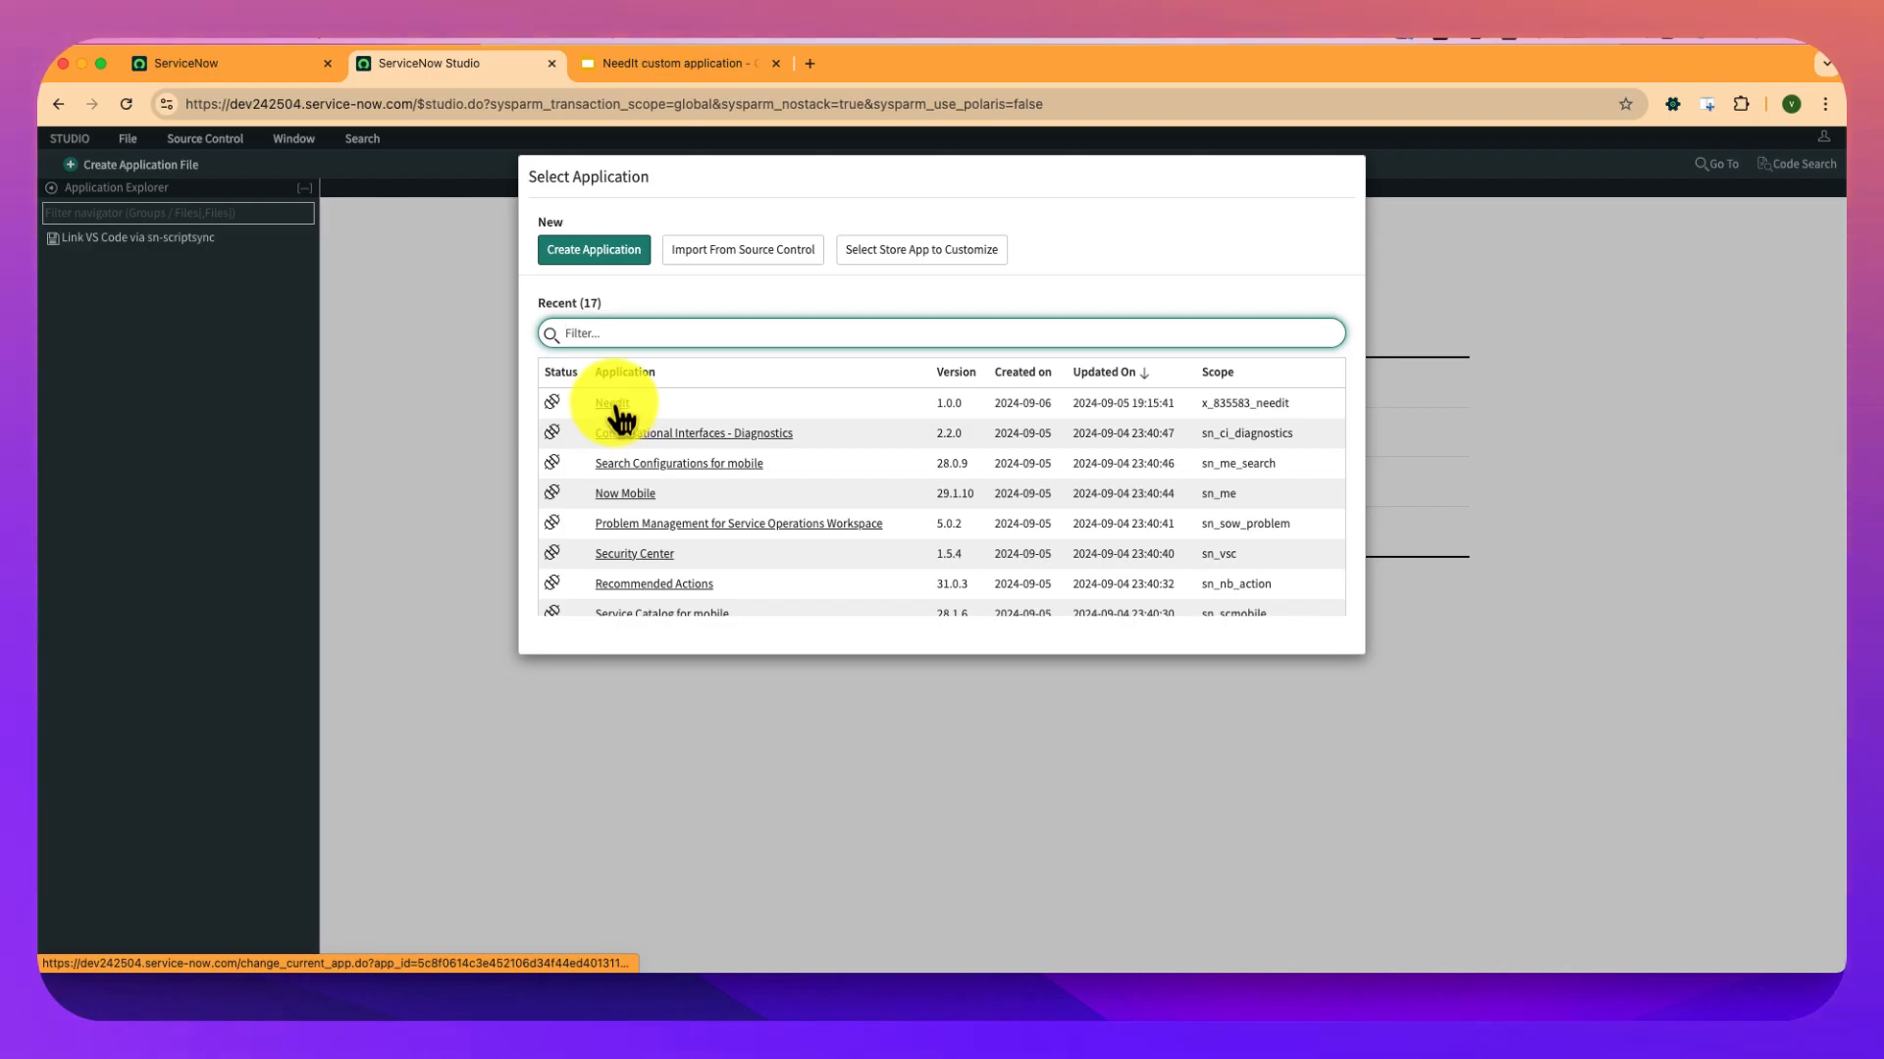
left_click(612, 404)
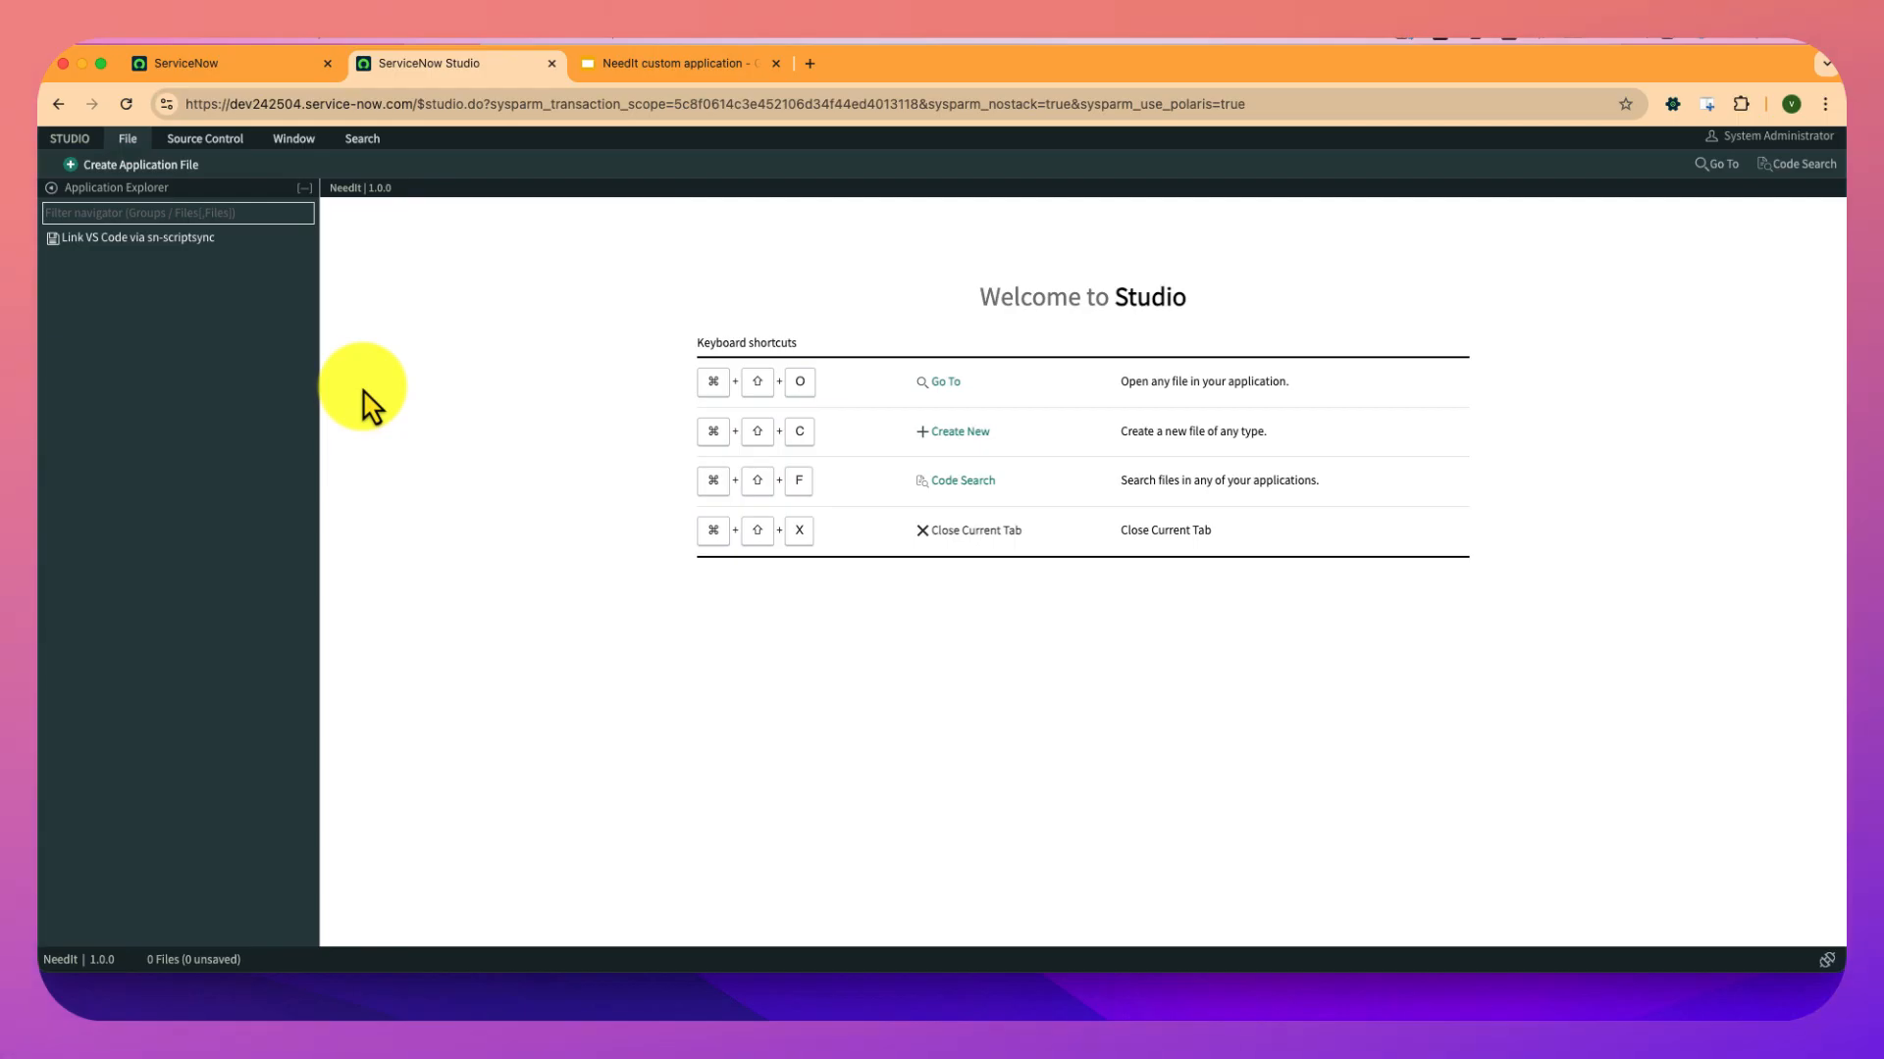
Create a new application file of type Table from the Data Model category.
left_click(167, 166)
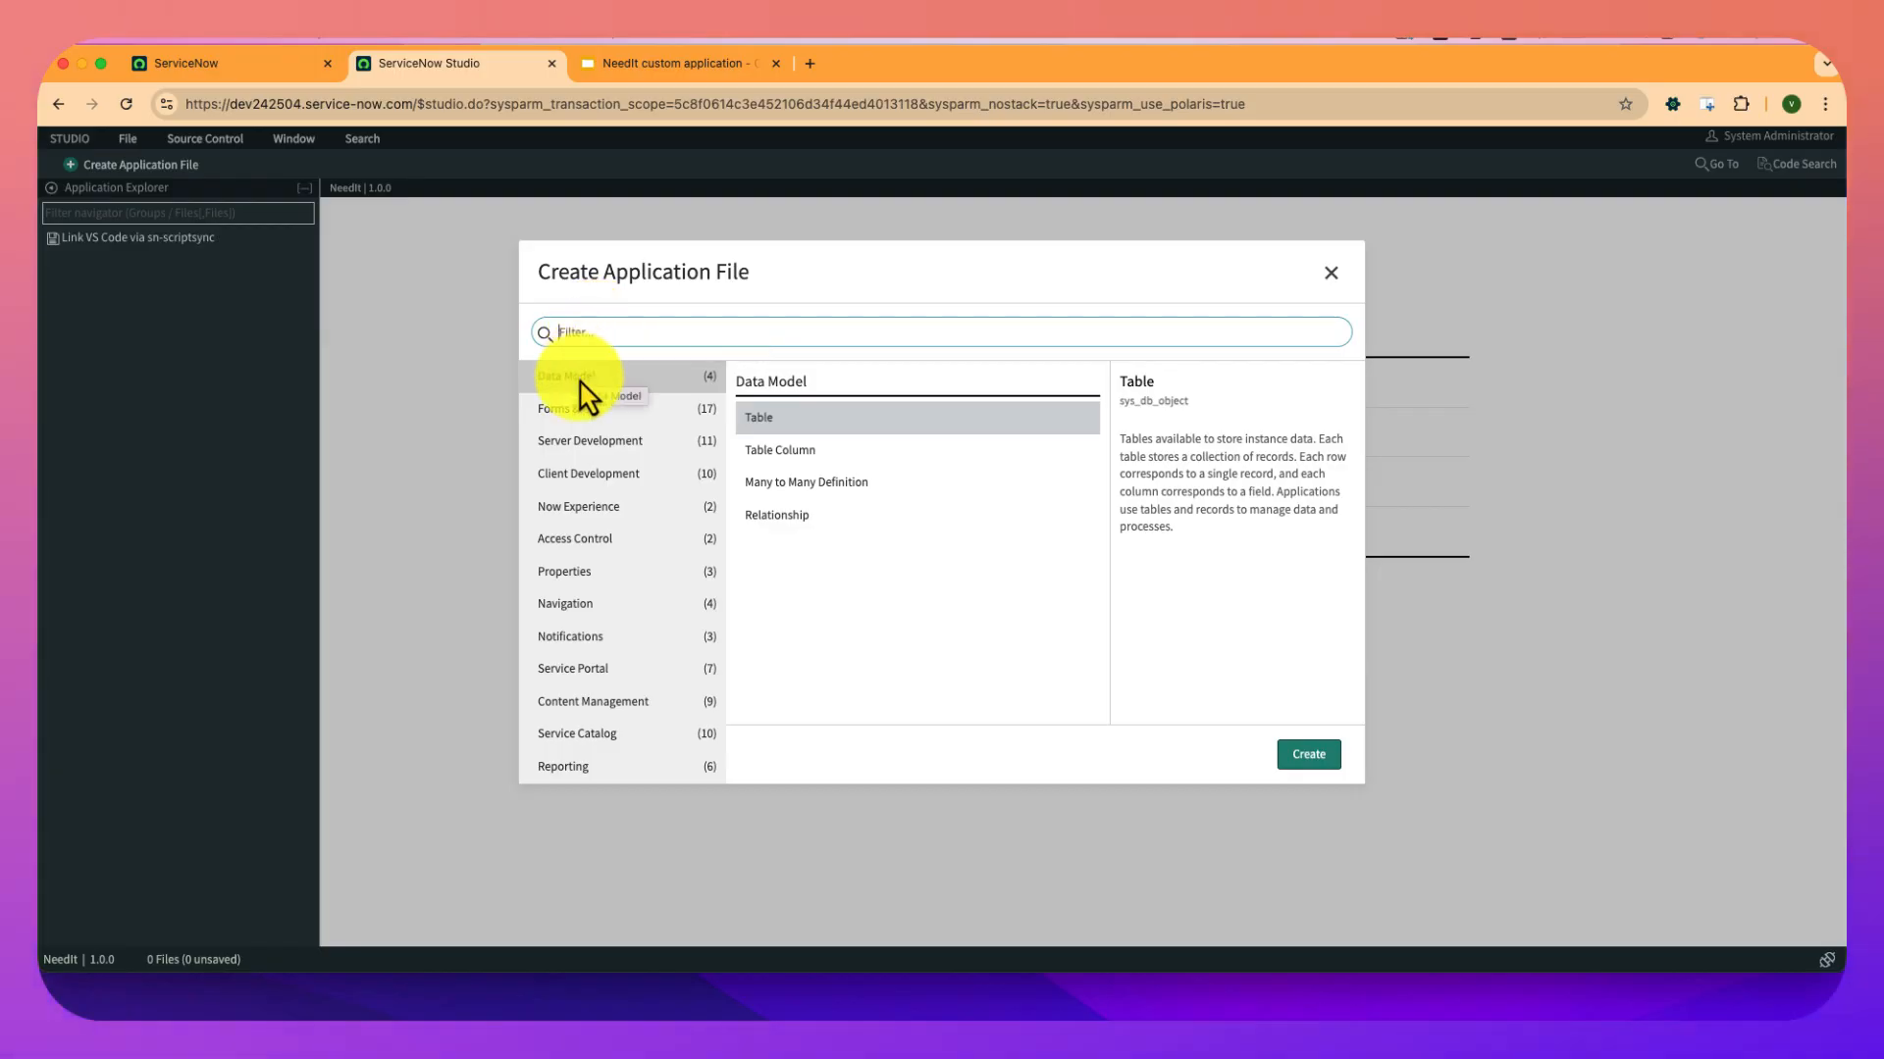
scroll(608, 569, "down", 2)
scroll(608, 574, "up", 5)
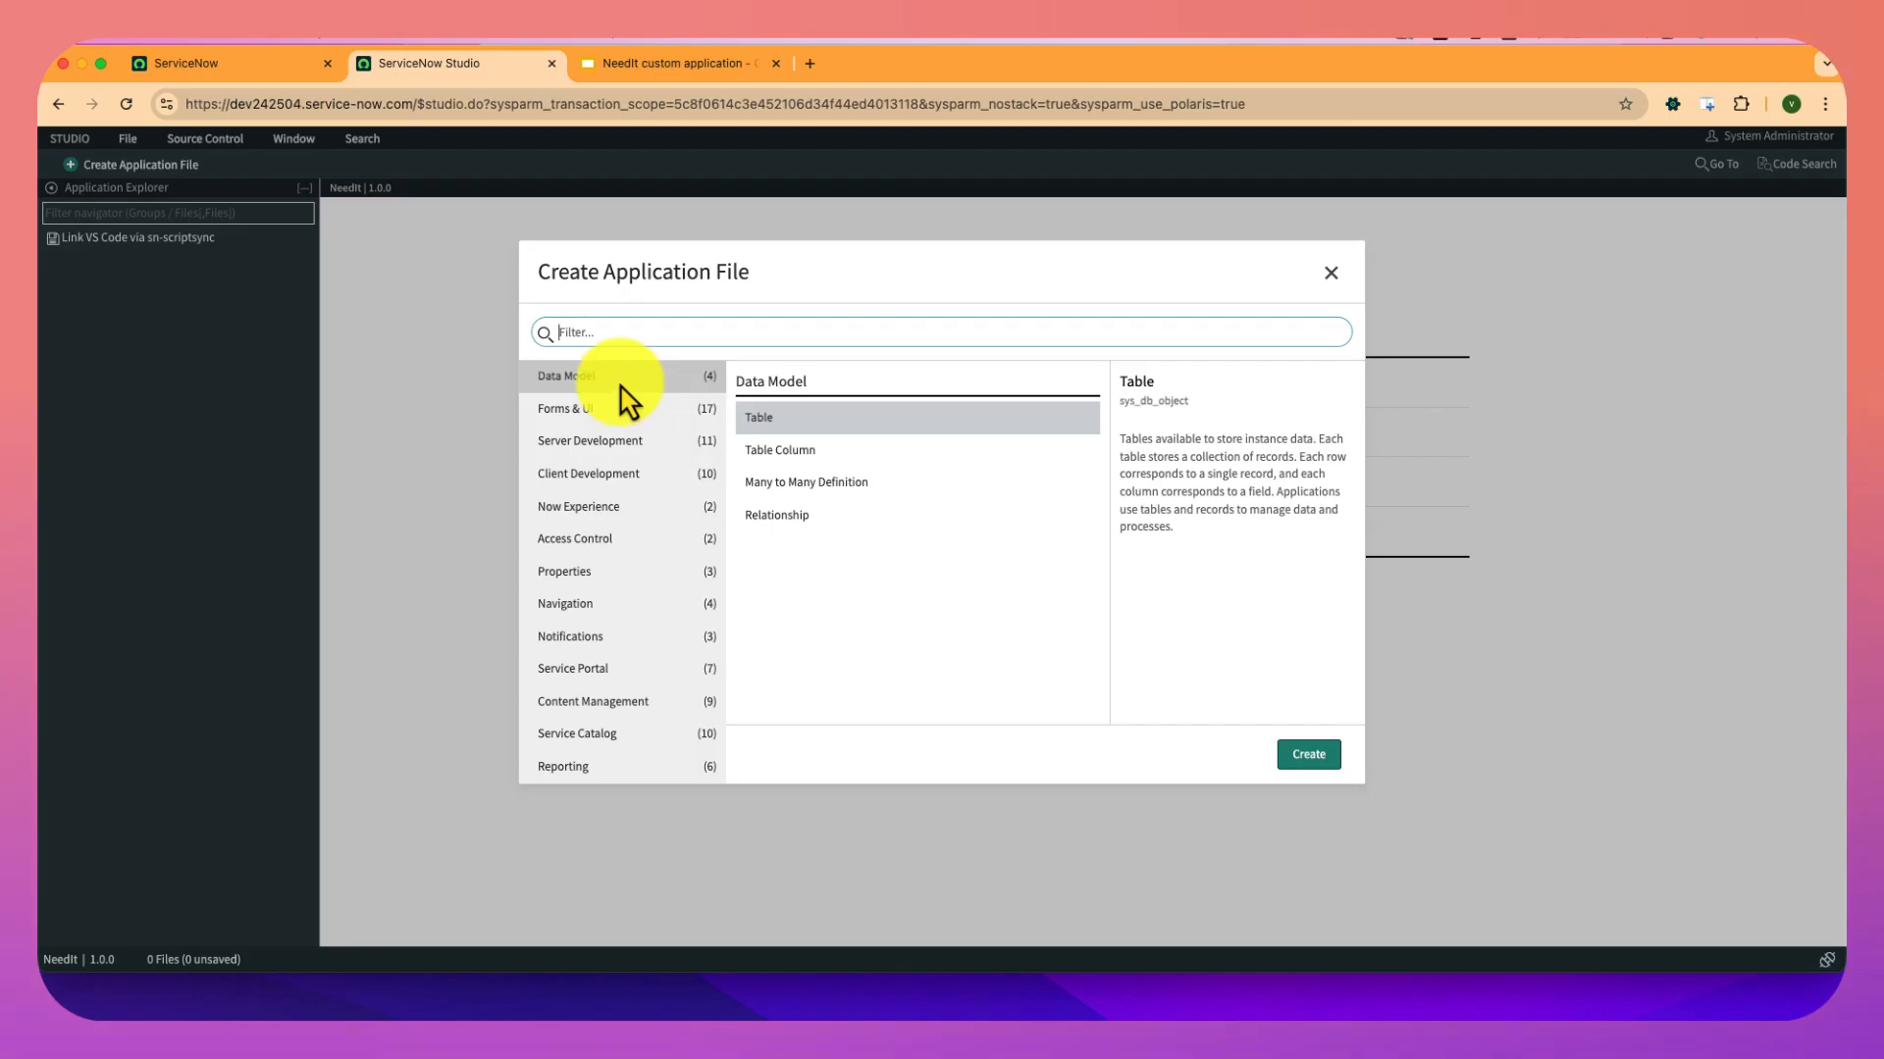
left_click(757, 425)
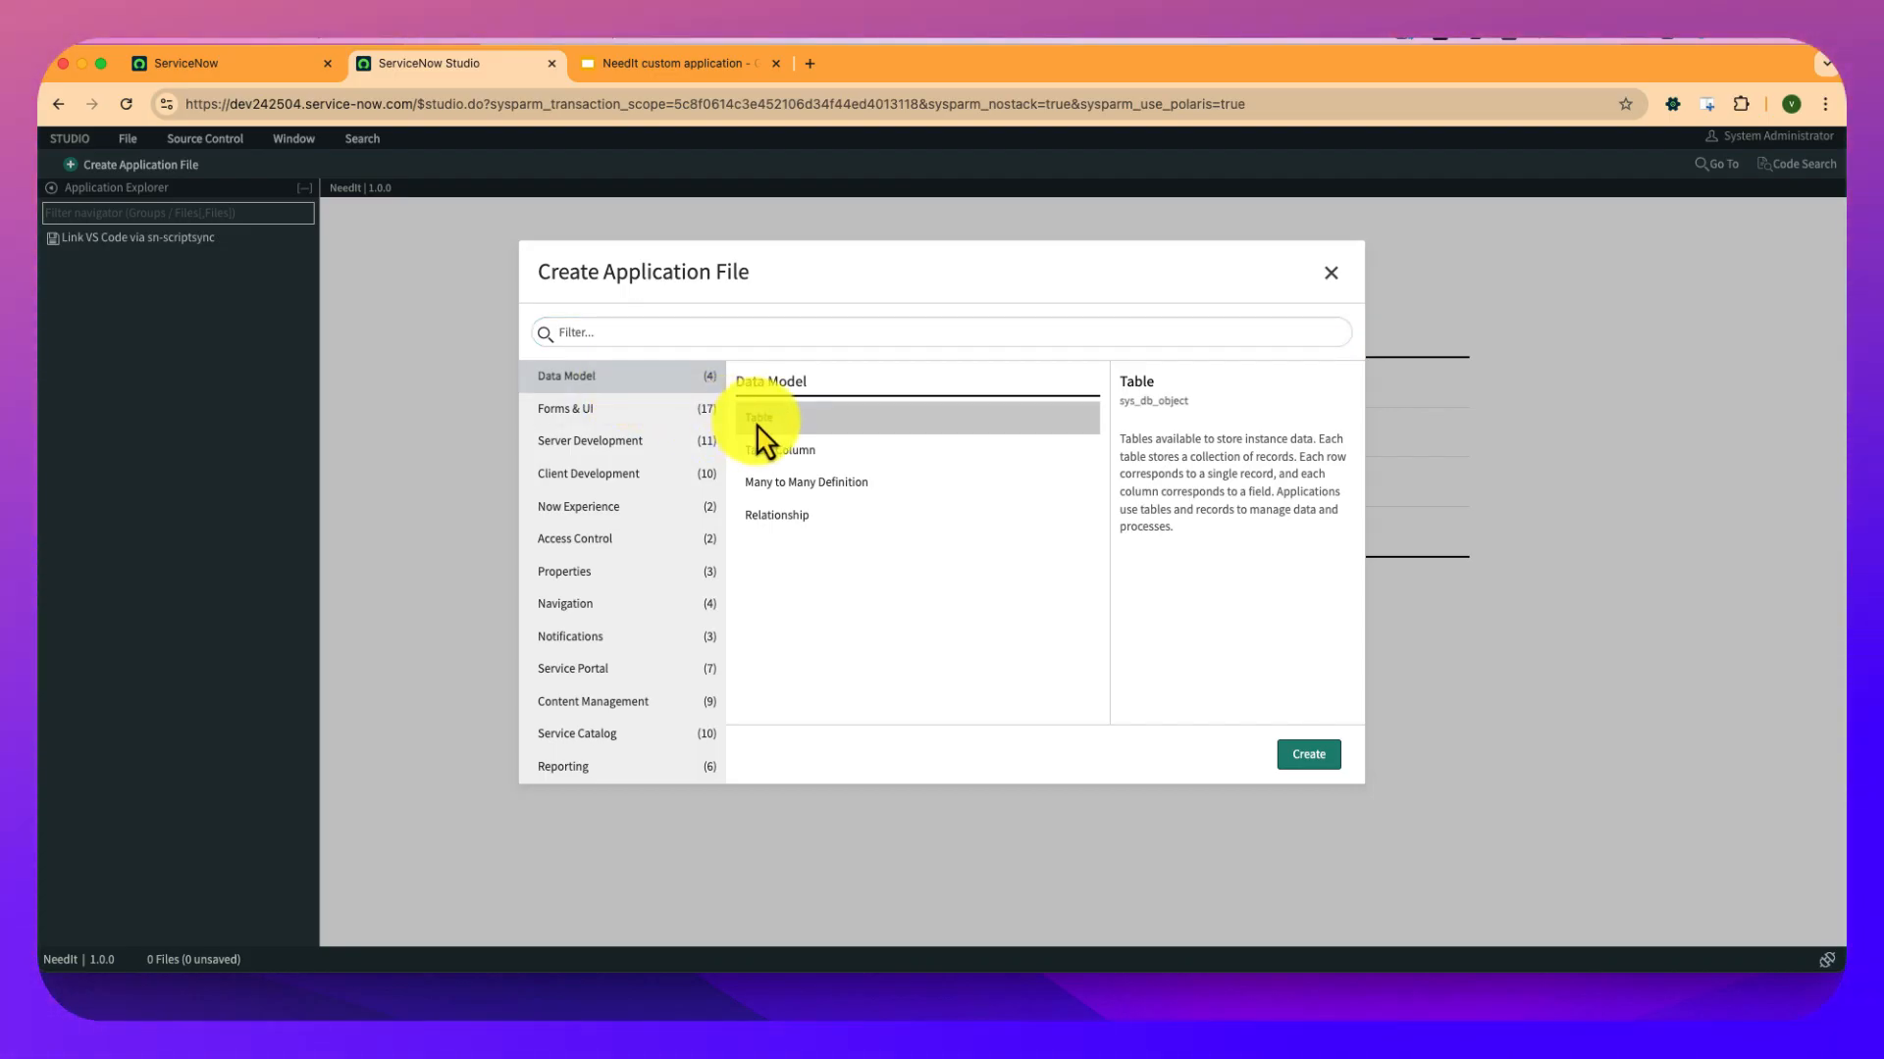
left_click(1311, 757)
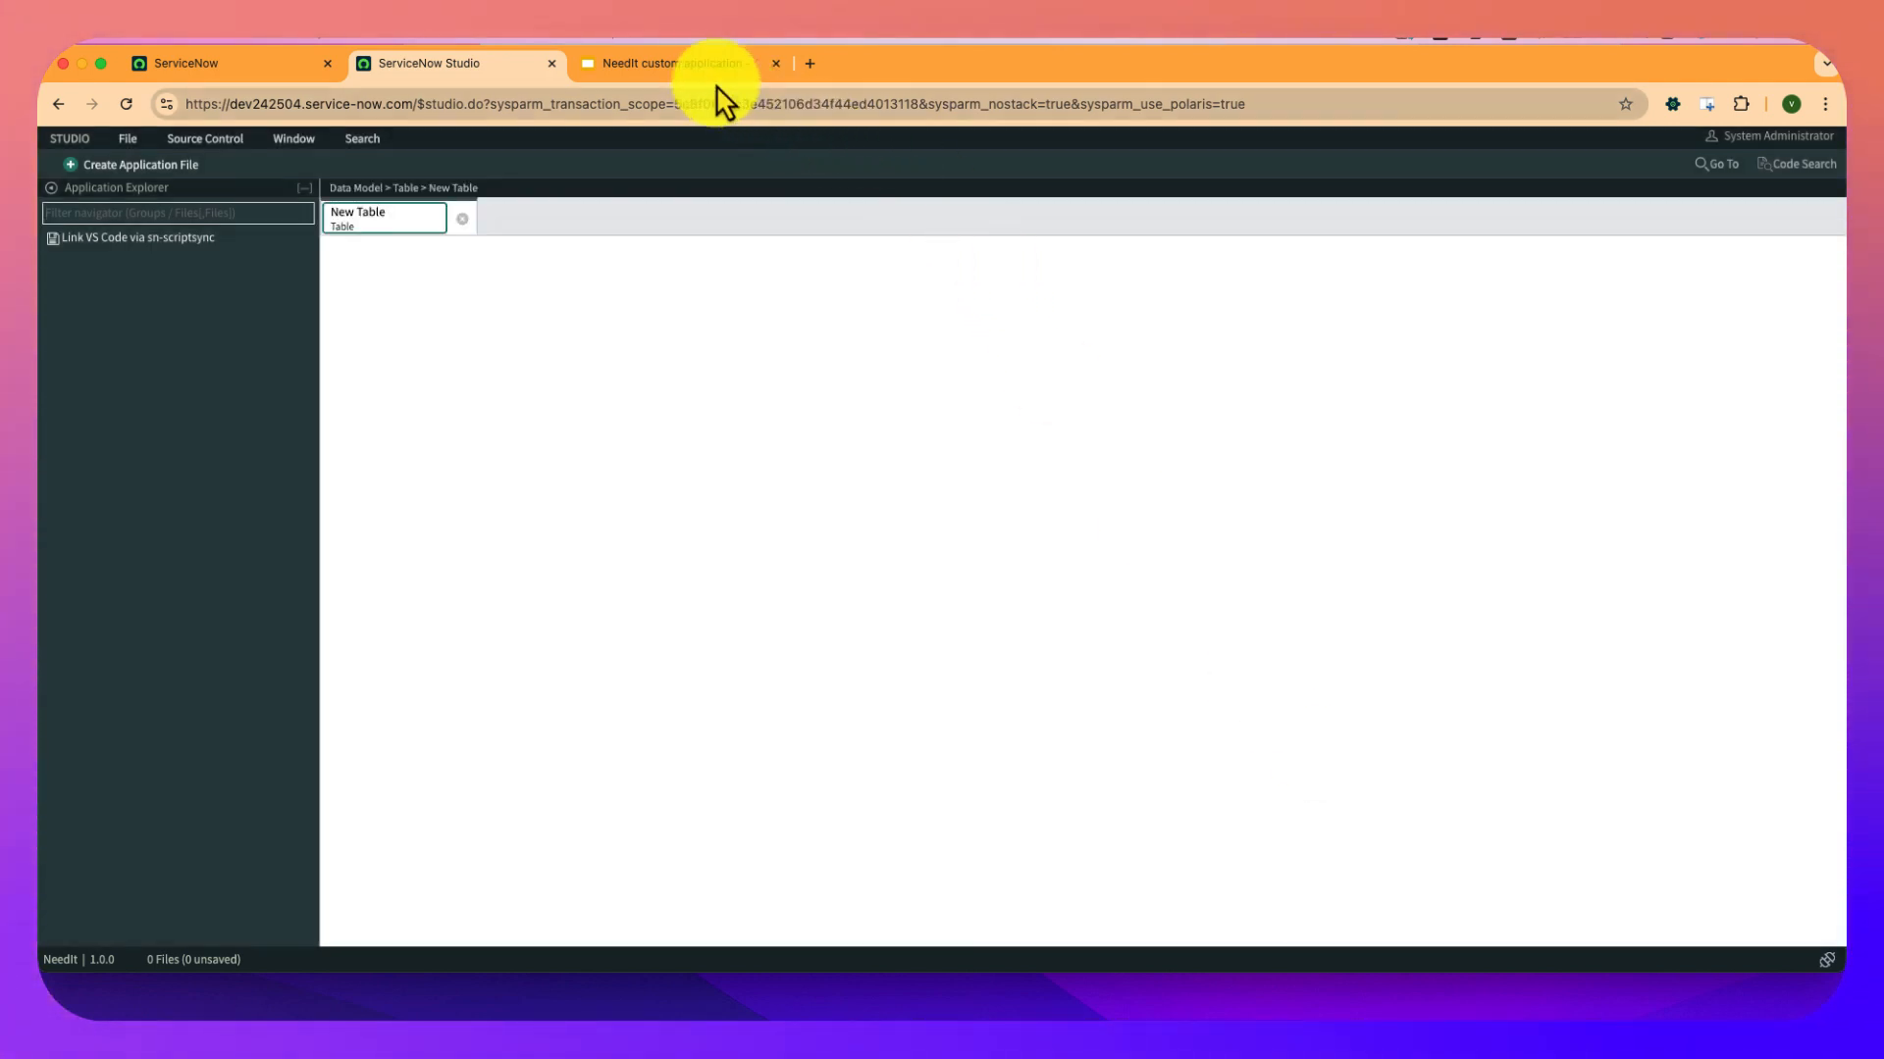
Check the table schema in the NeedIt Google Slides presentation, then return to Studio and label the new table NeedIt.
left_click(695, 66)
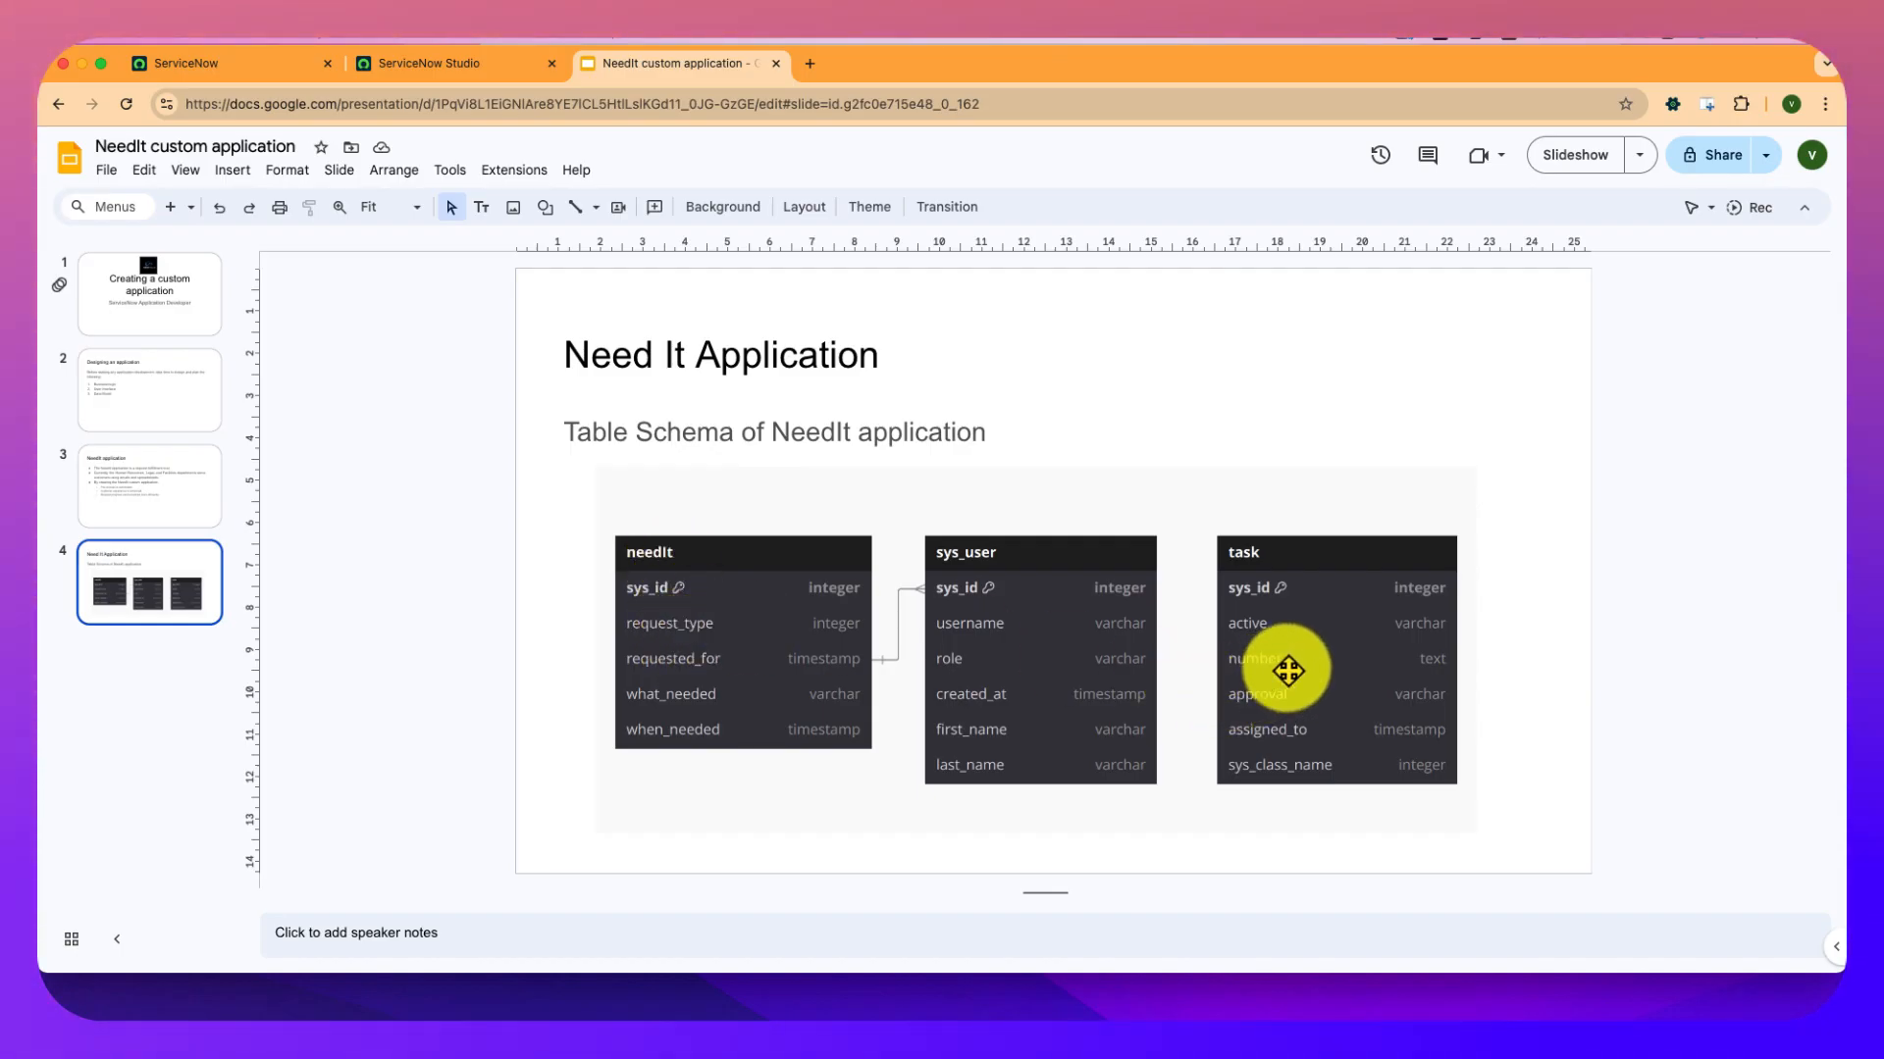
left_click(457, 64)
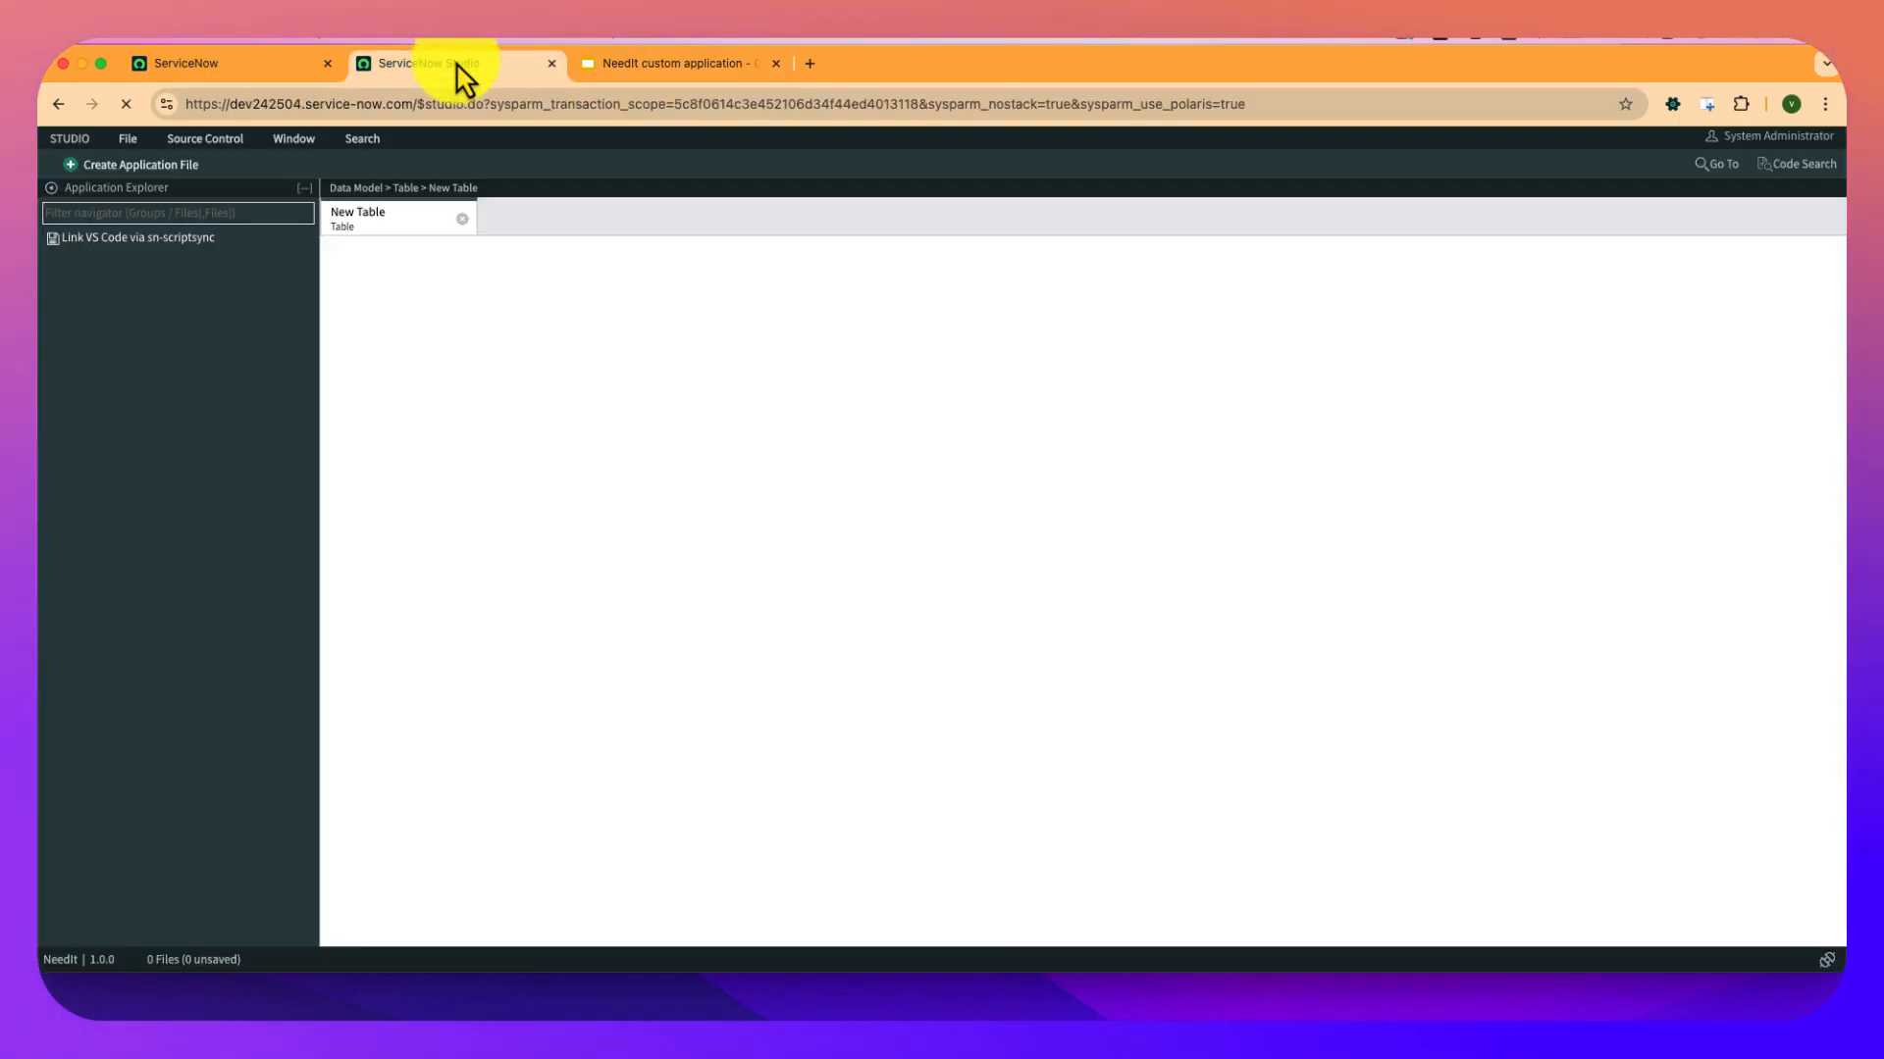
left_click(623, 310)
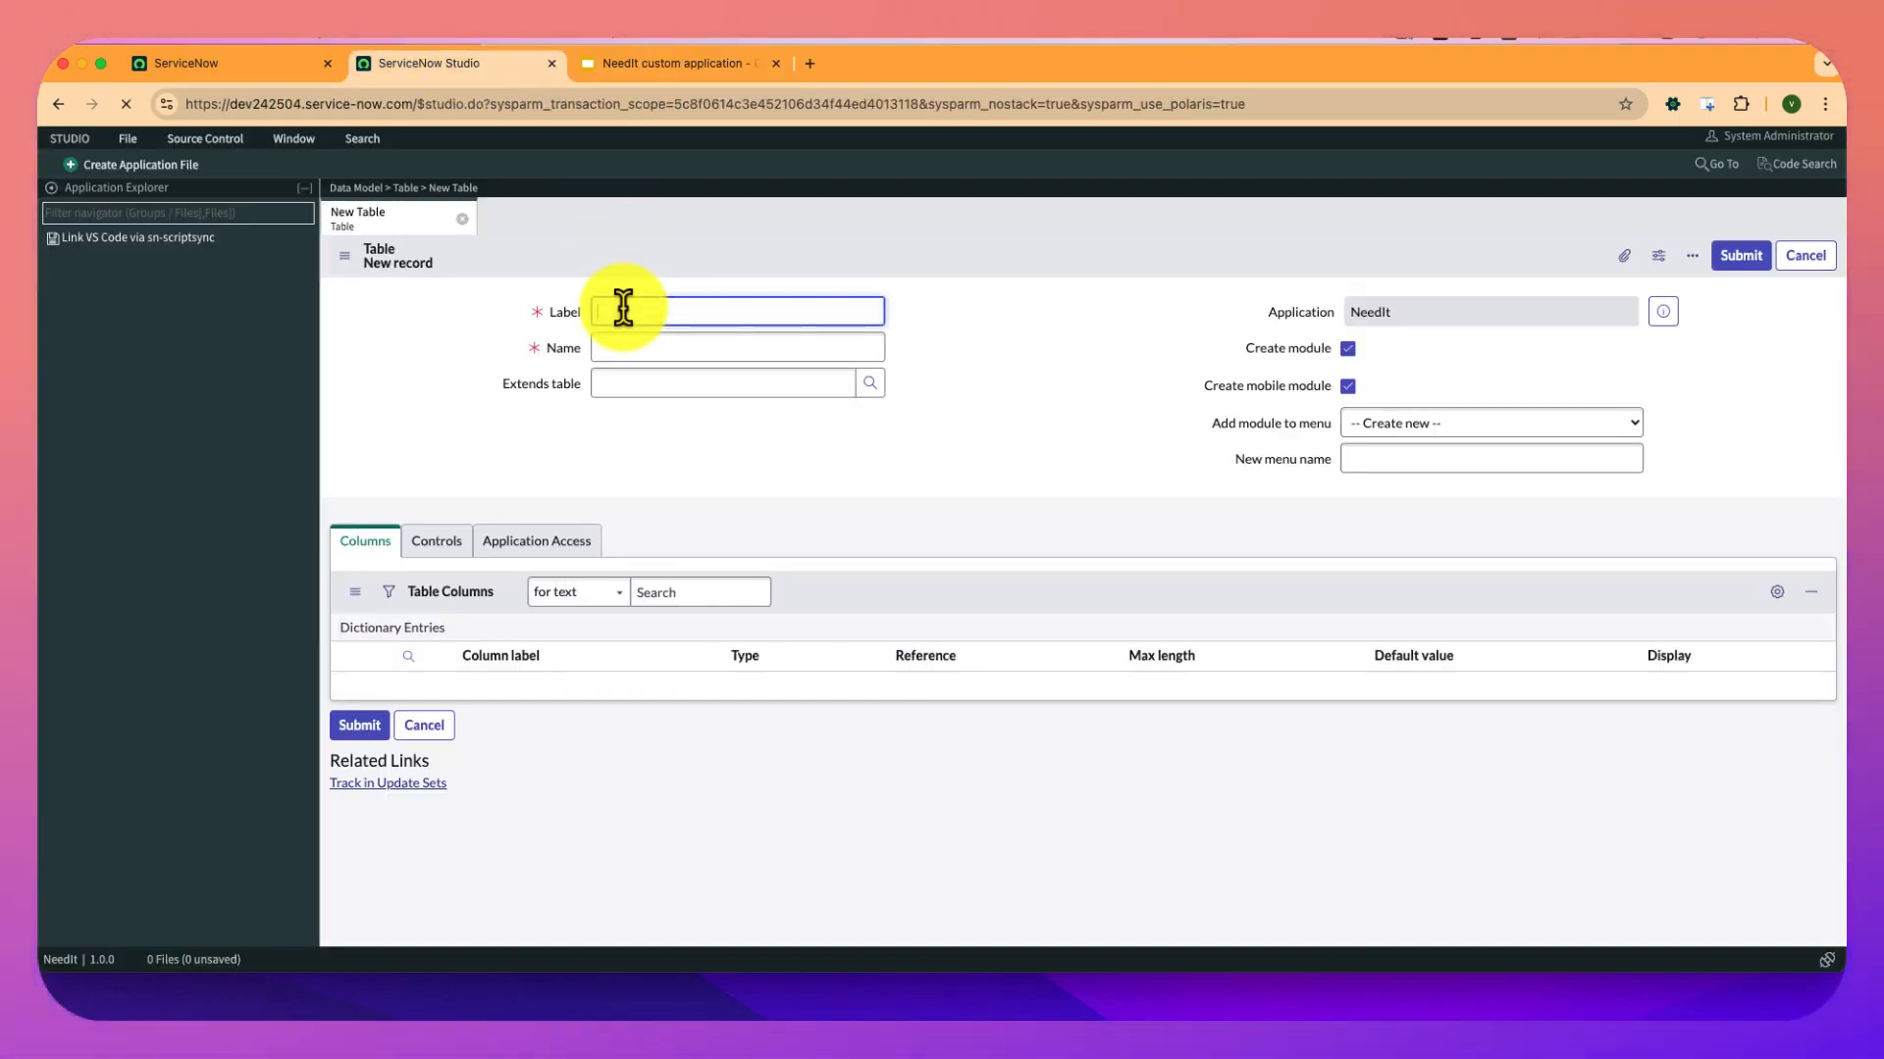
type("NeedIt")
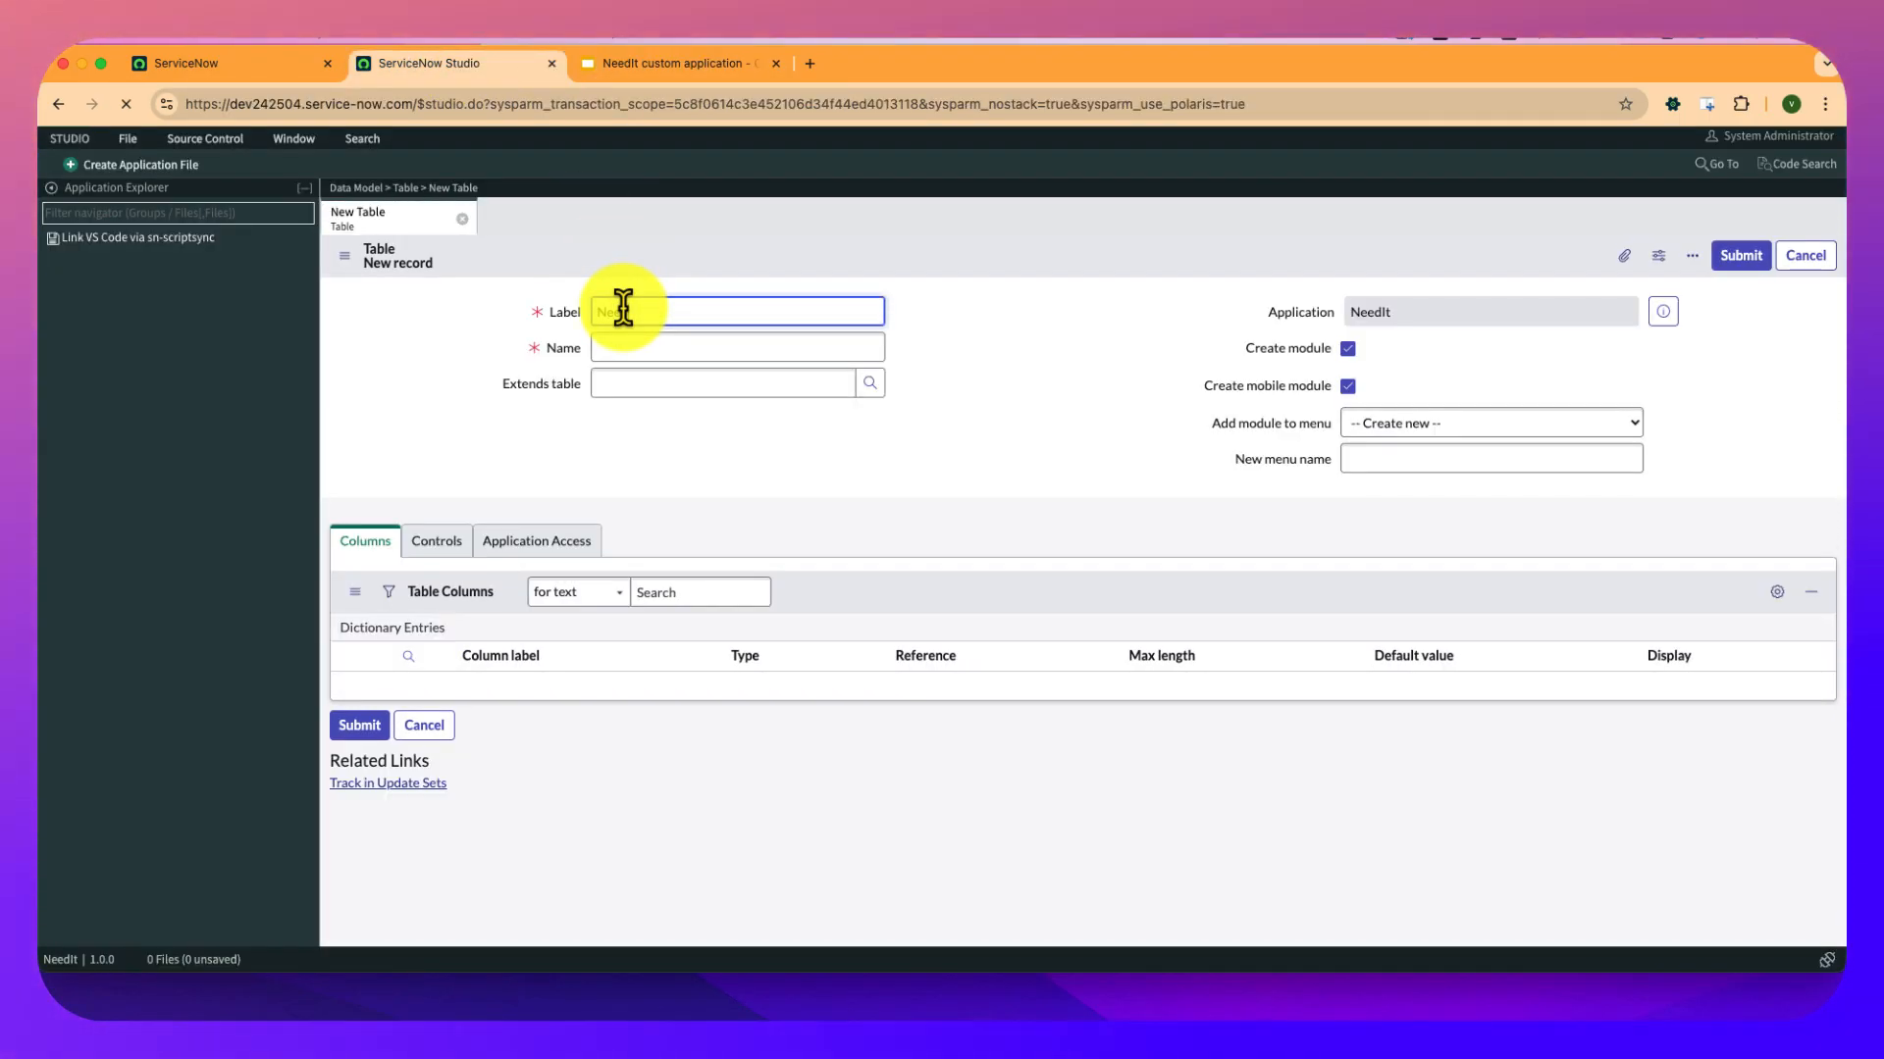
key("Tab")
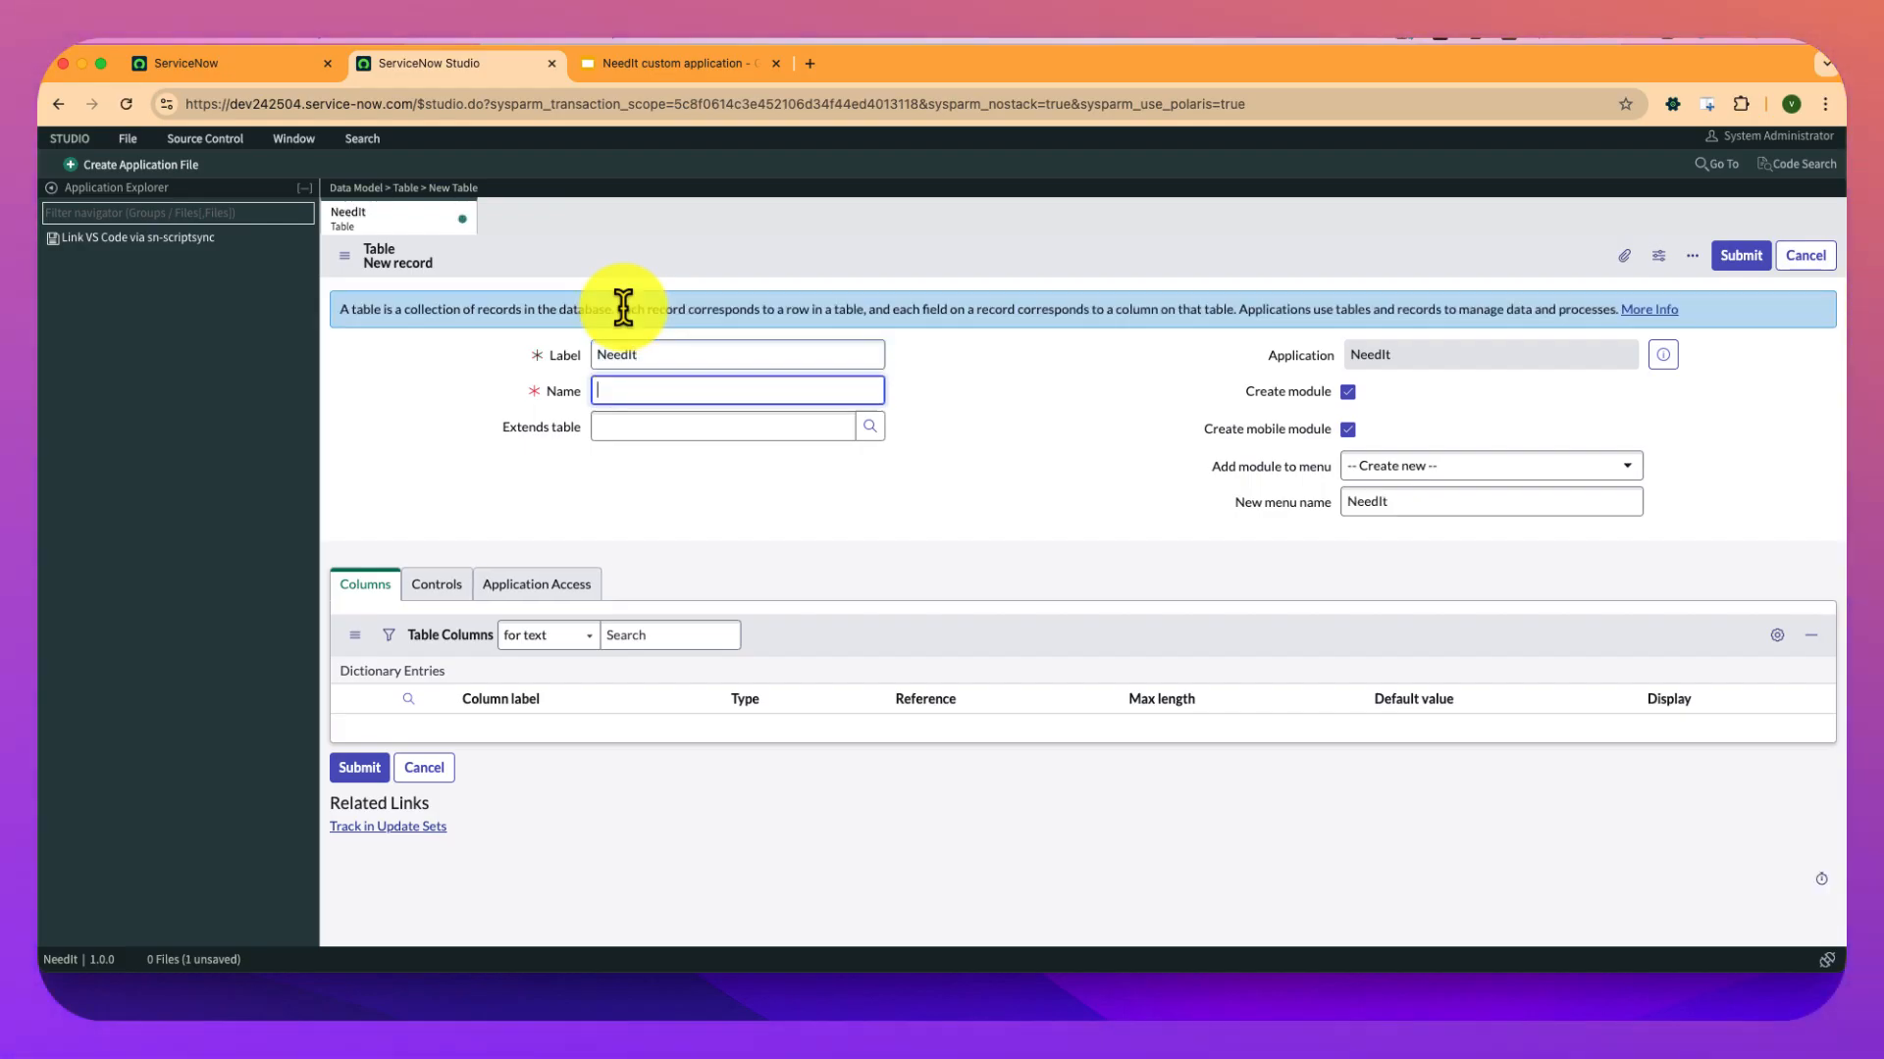
Make the NeedIt table extend the Task table and save the table record.
left_click(691, 432)
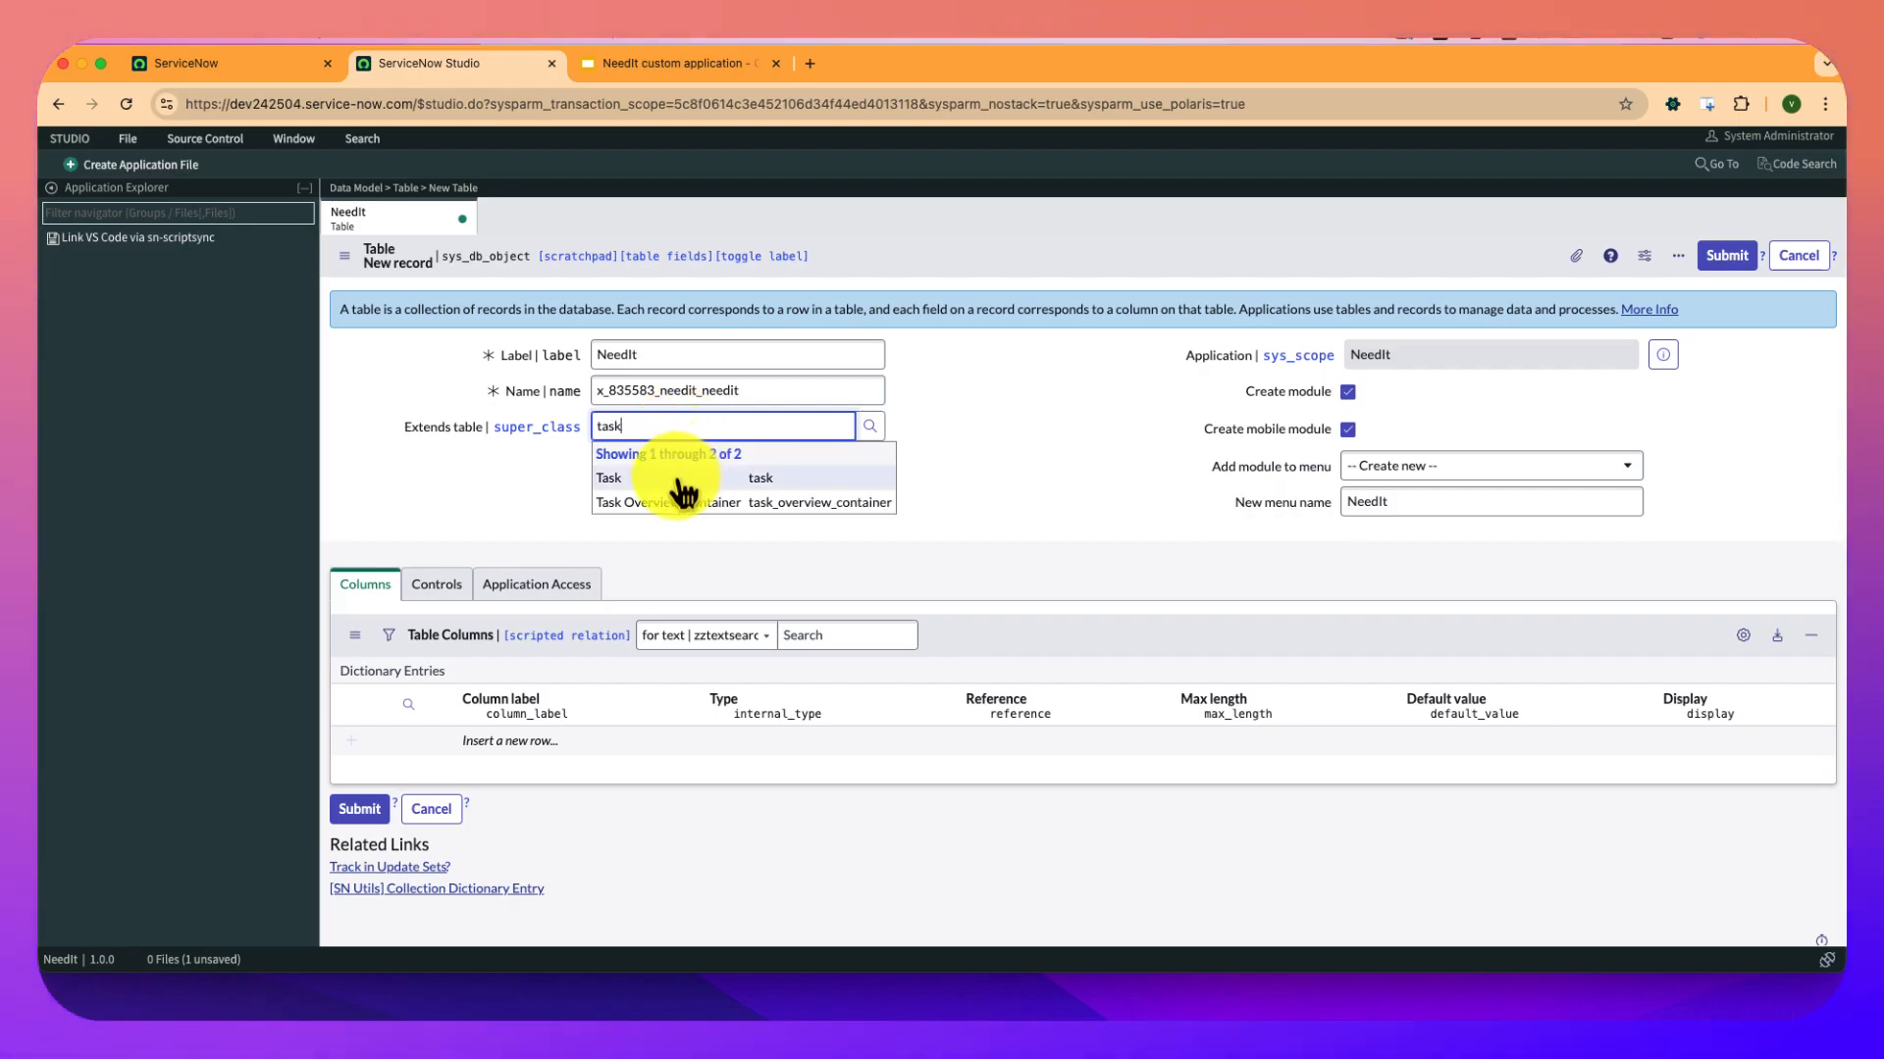
left_click(685, 479)
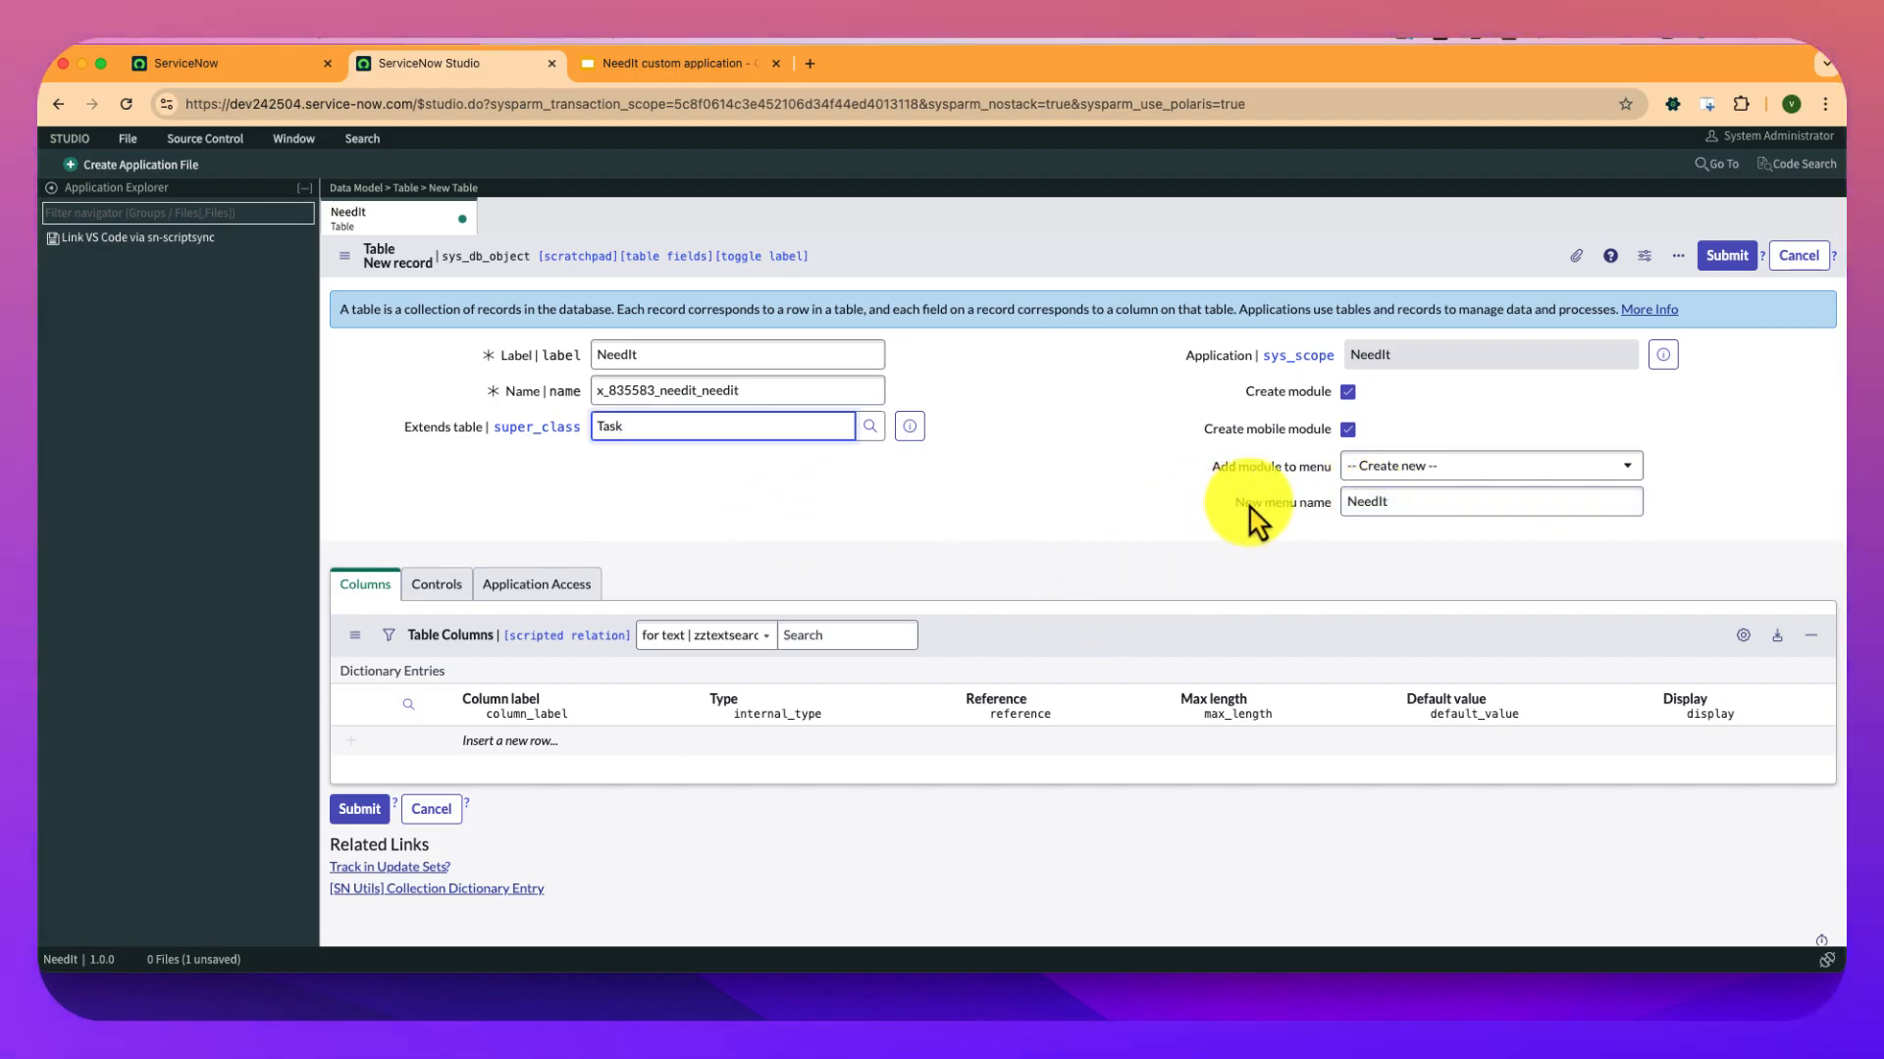
double_click(1357, 500)
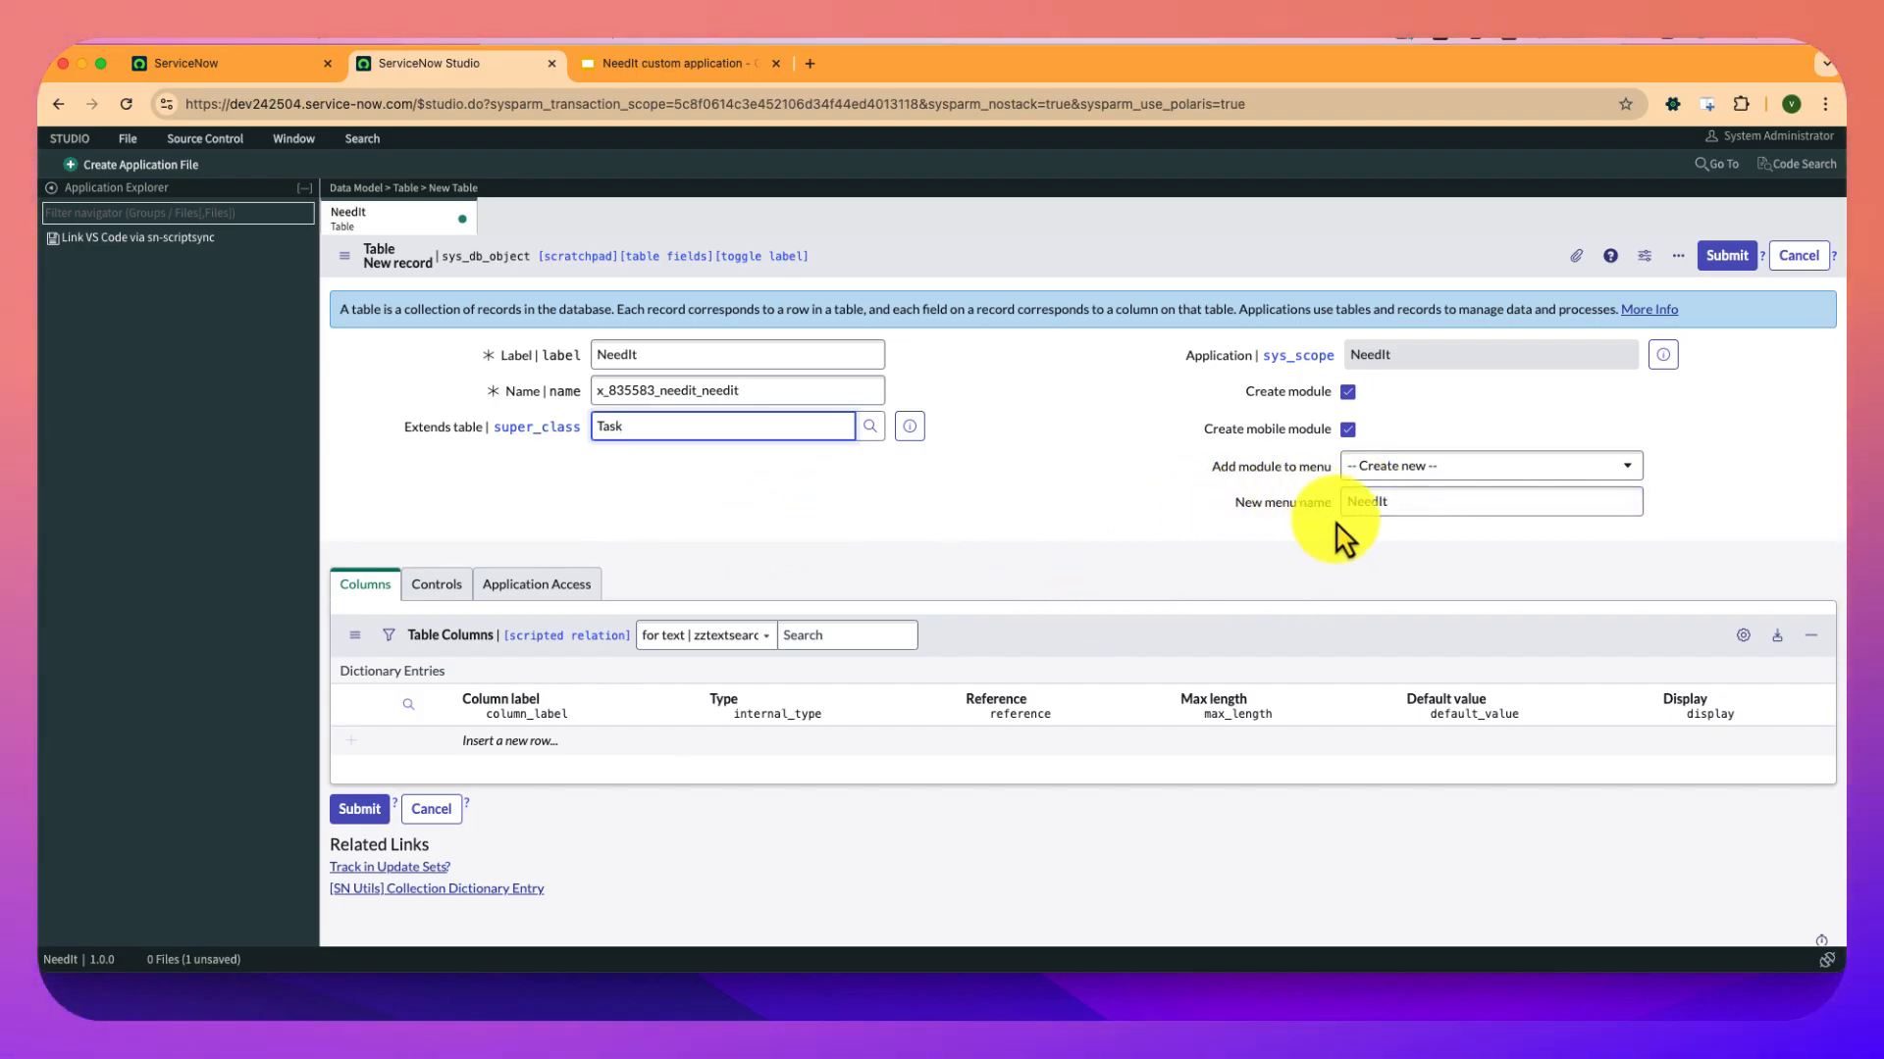
left_click(340, 258)
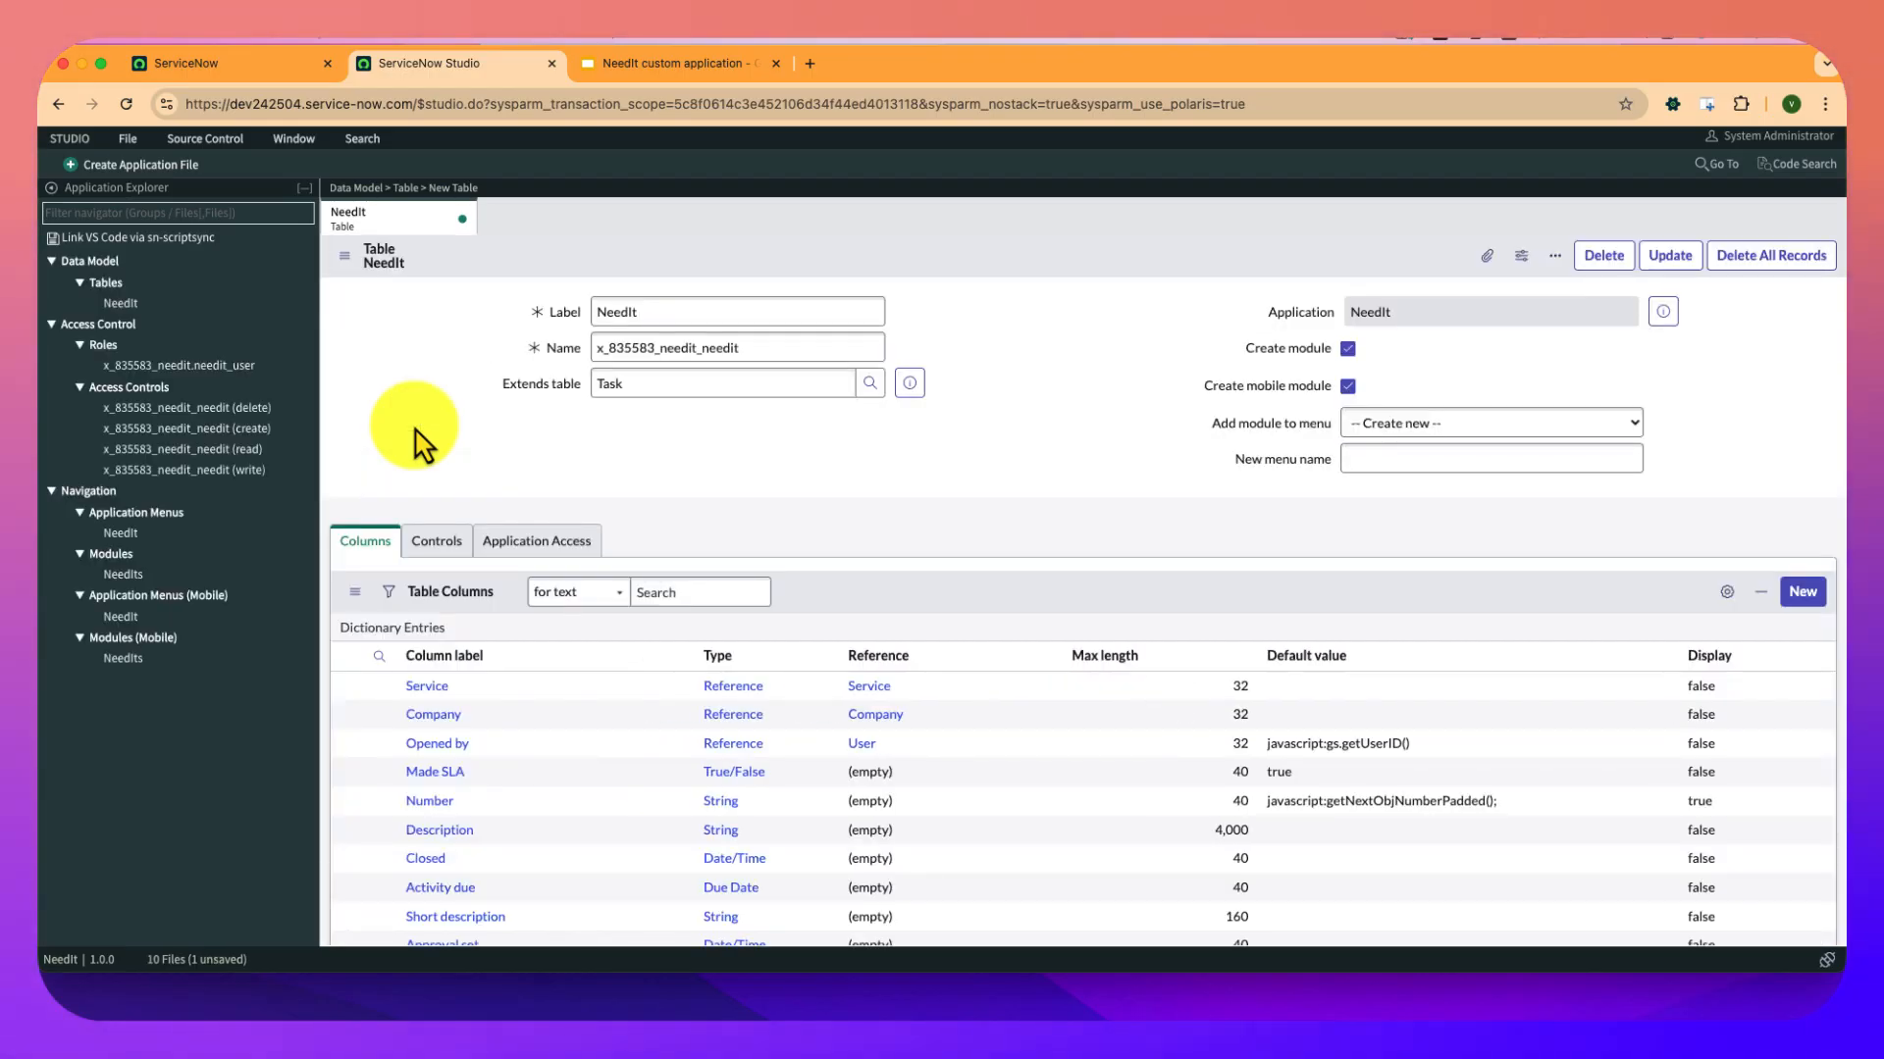
Start a new column on the NeedIt table, check the schema slide for its fields, and set the column type to Reference.
scroll(551, 659, "down", 5)
scroll(552, 660, "up", 2)
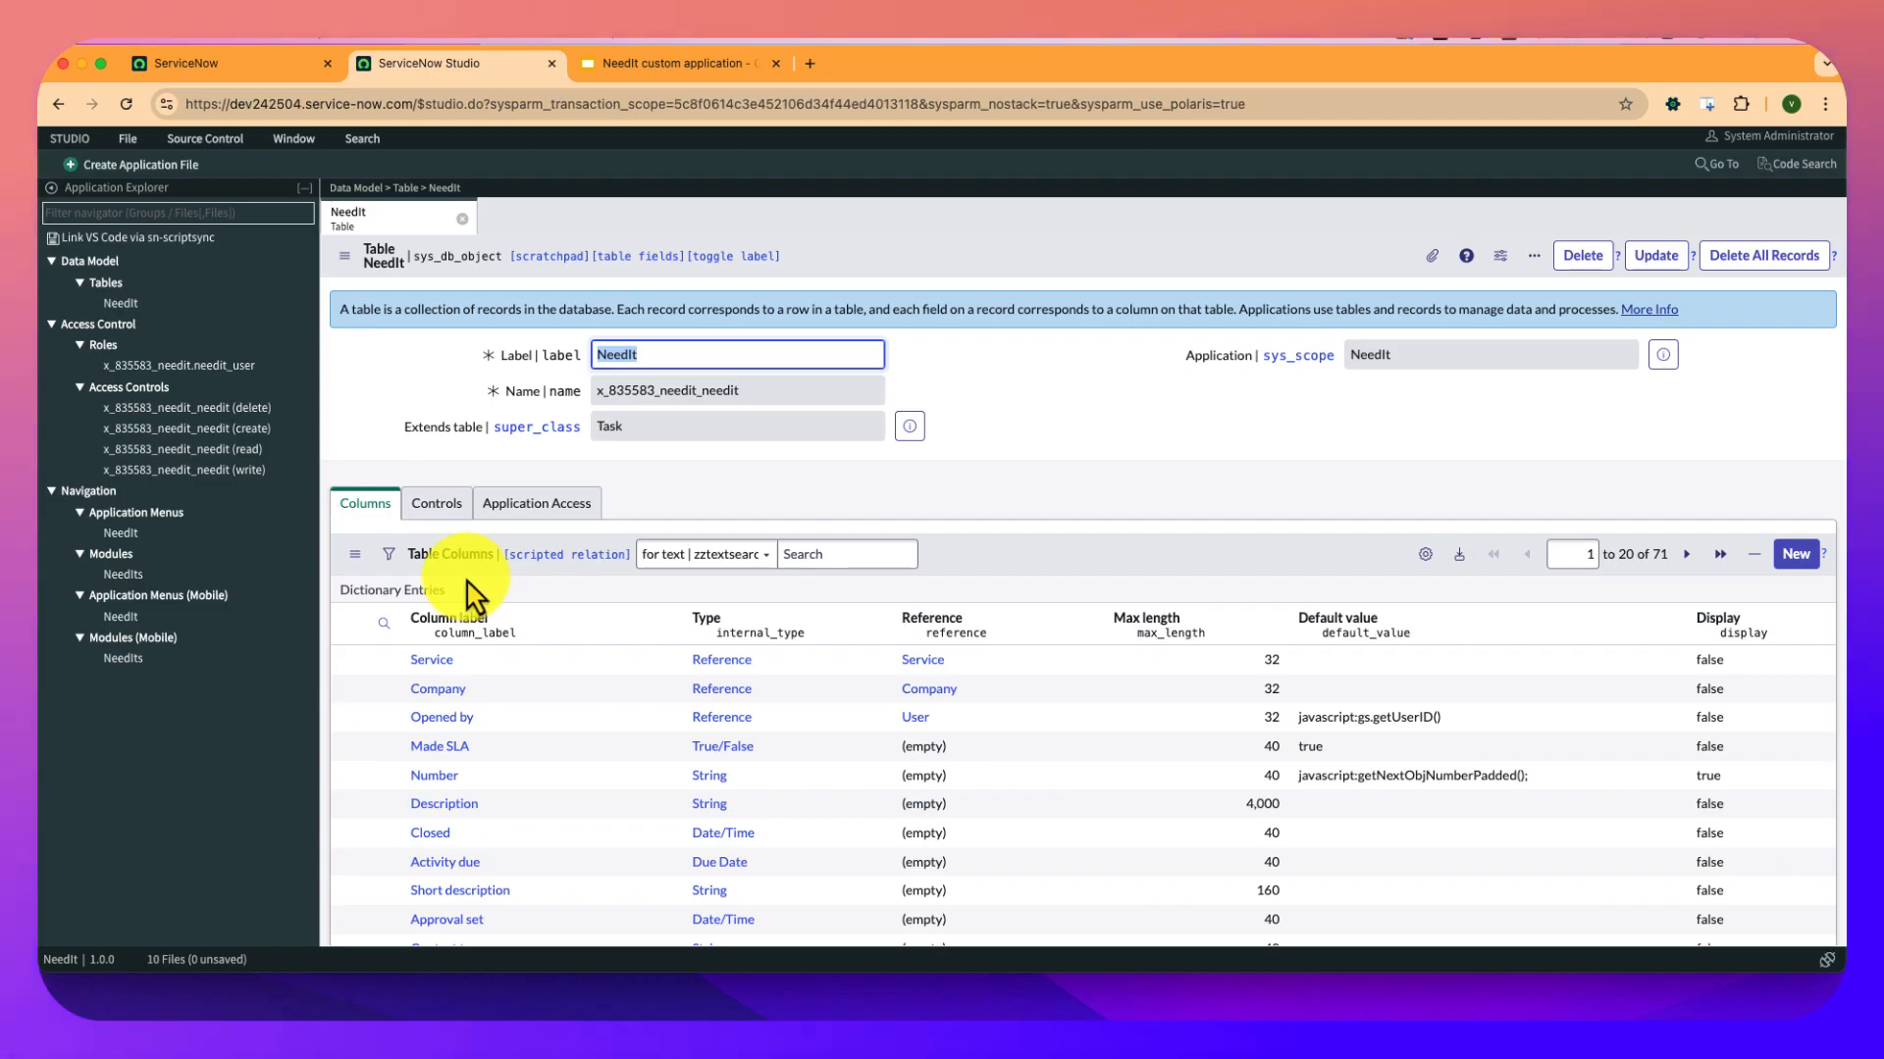
left_click(1796, 554)
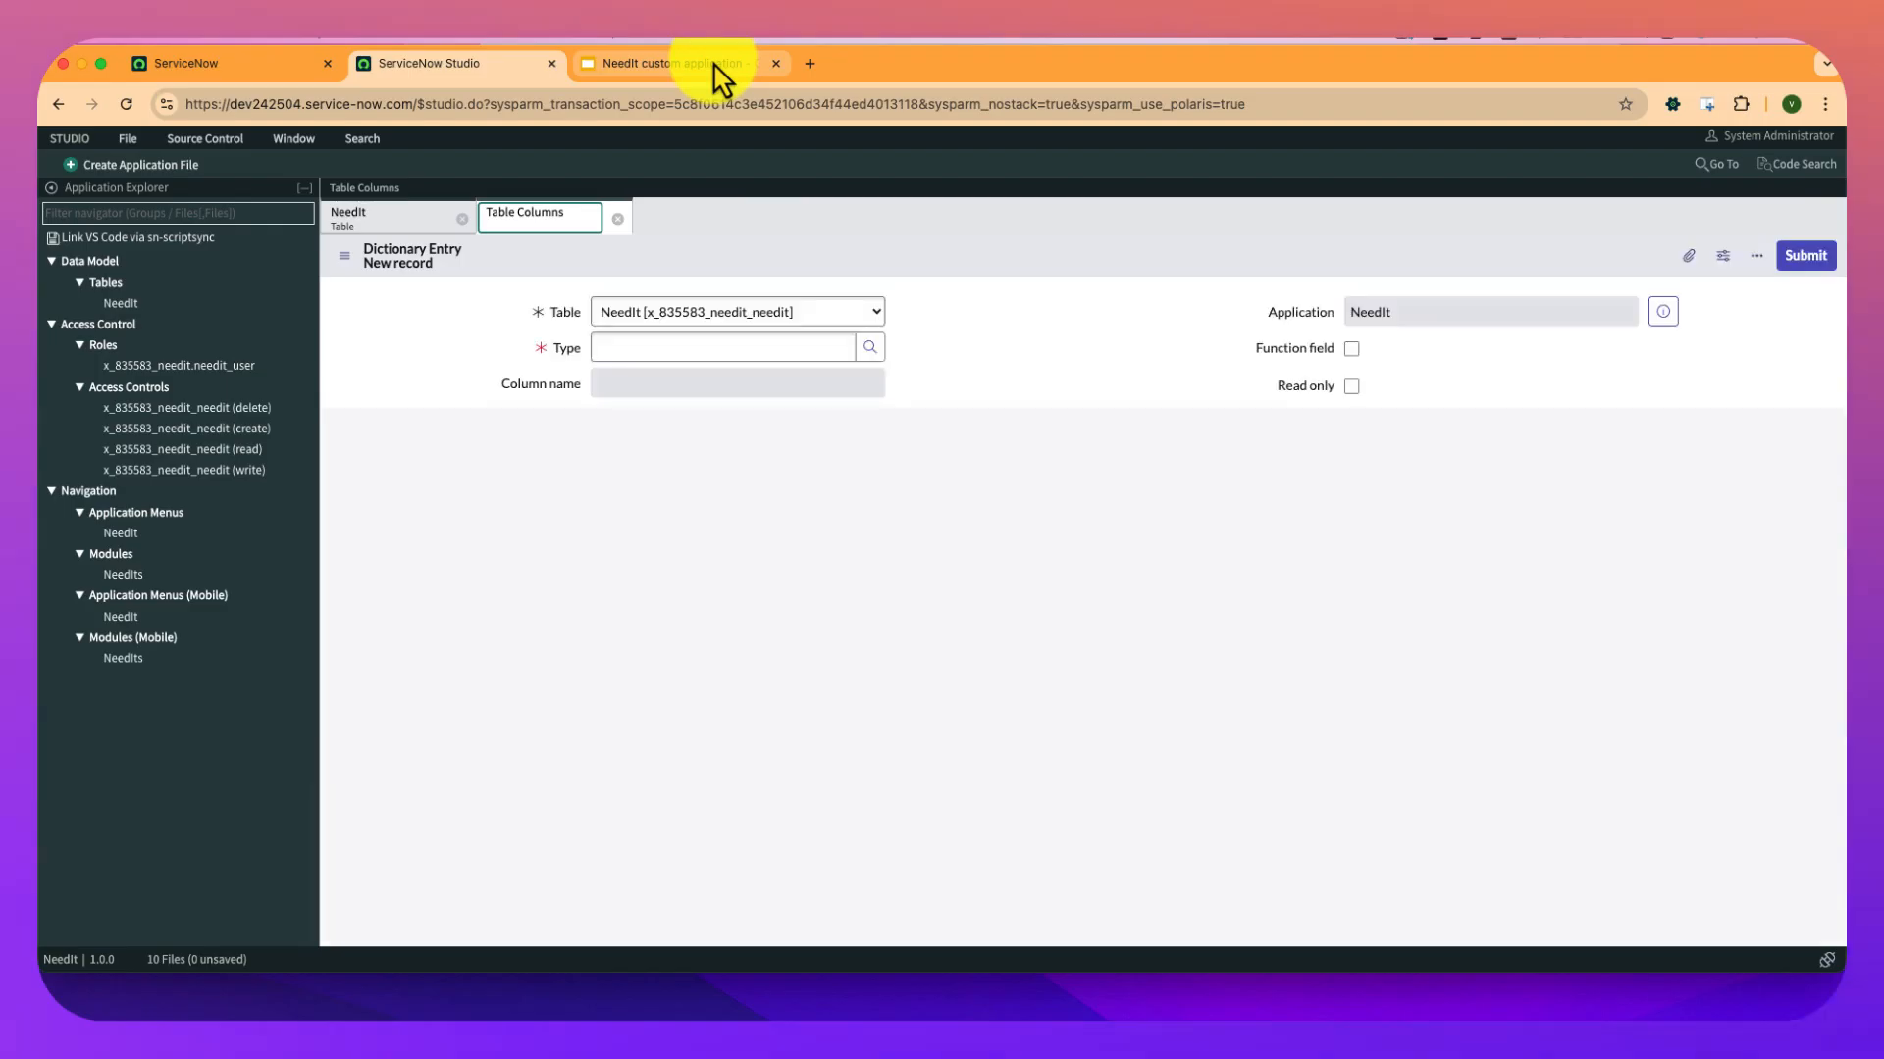
left_click(716, 61)
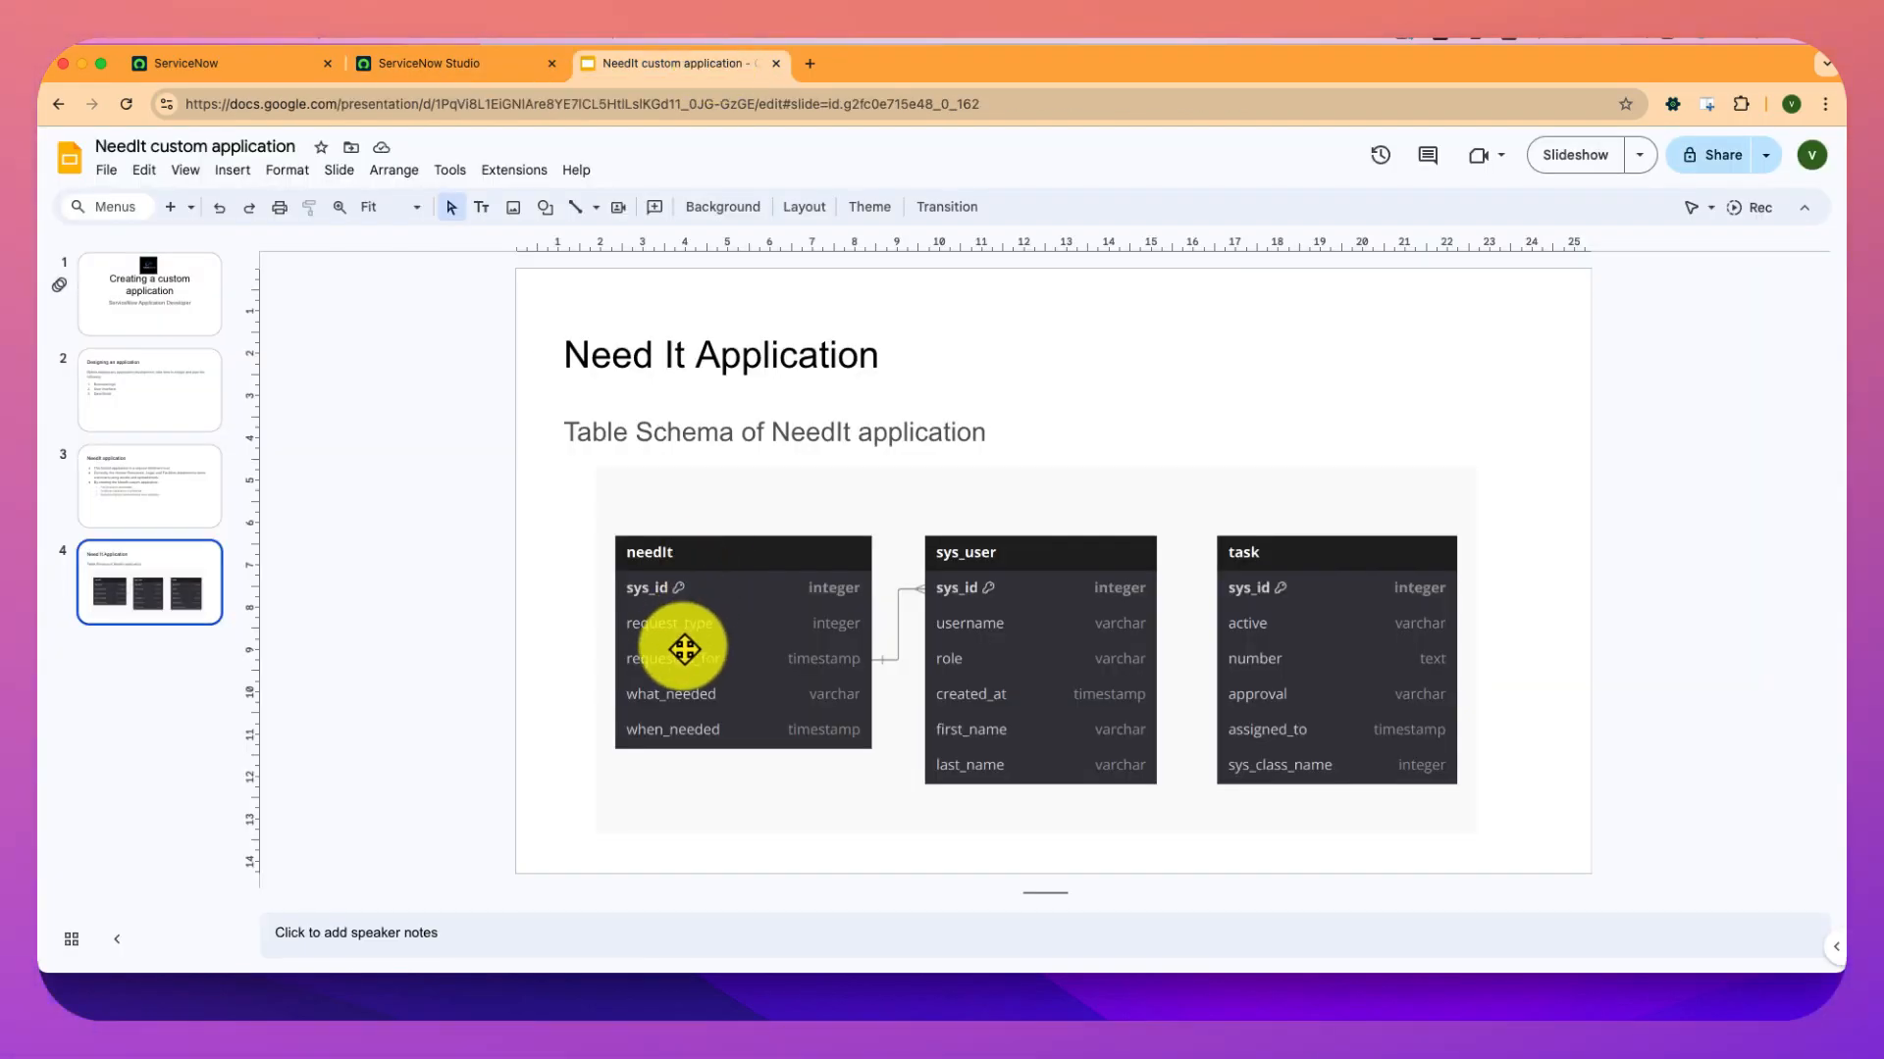
left_click(442, 65)
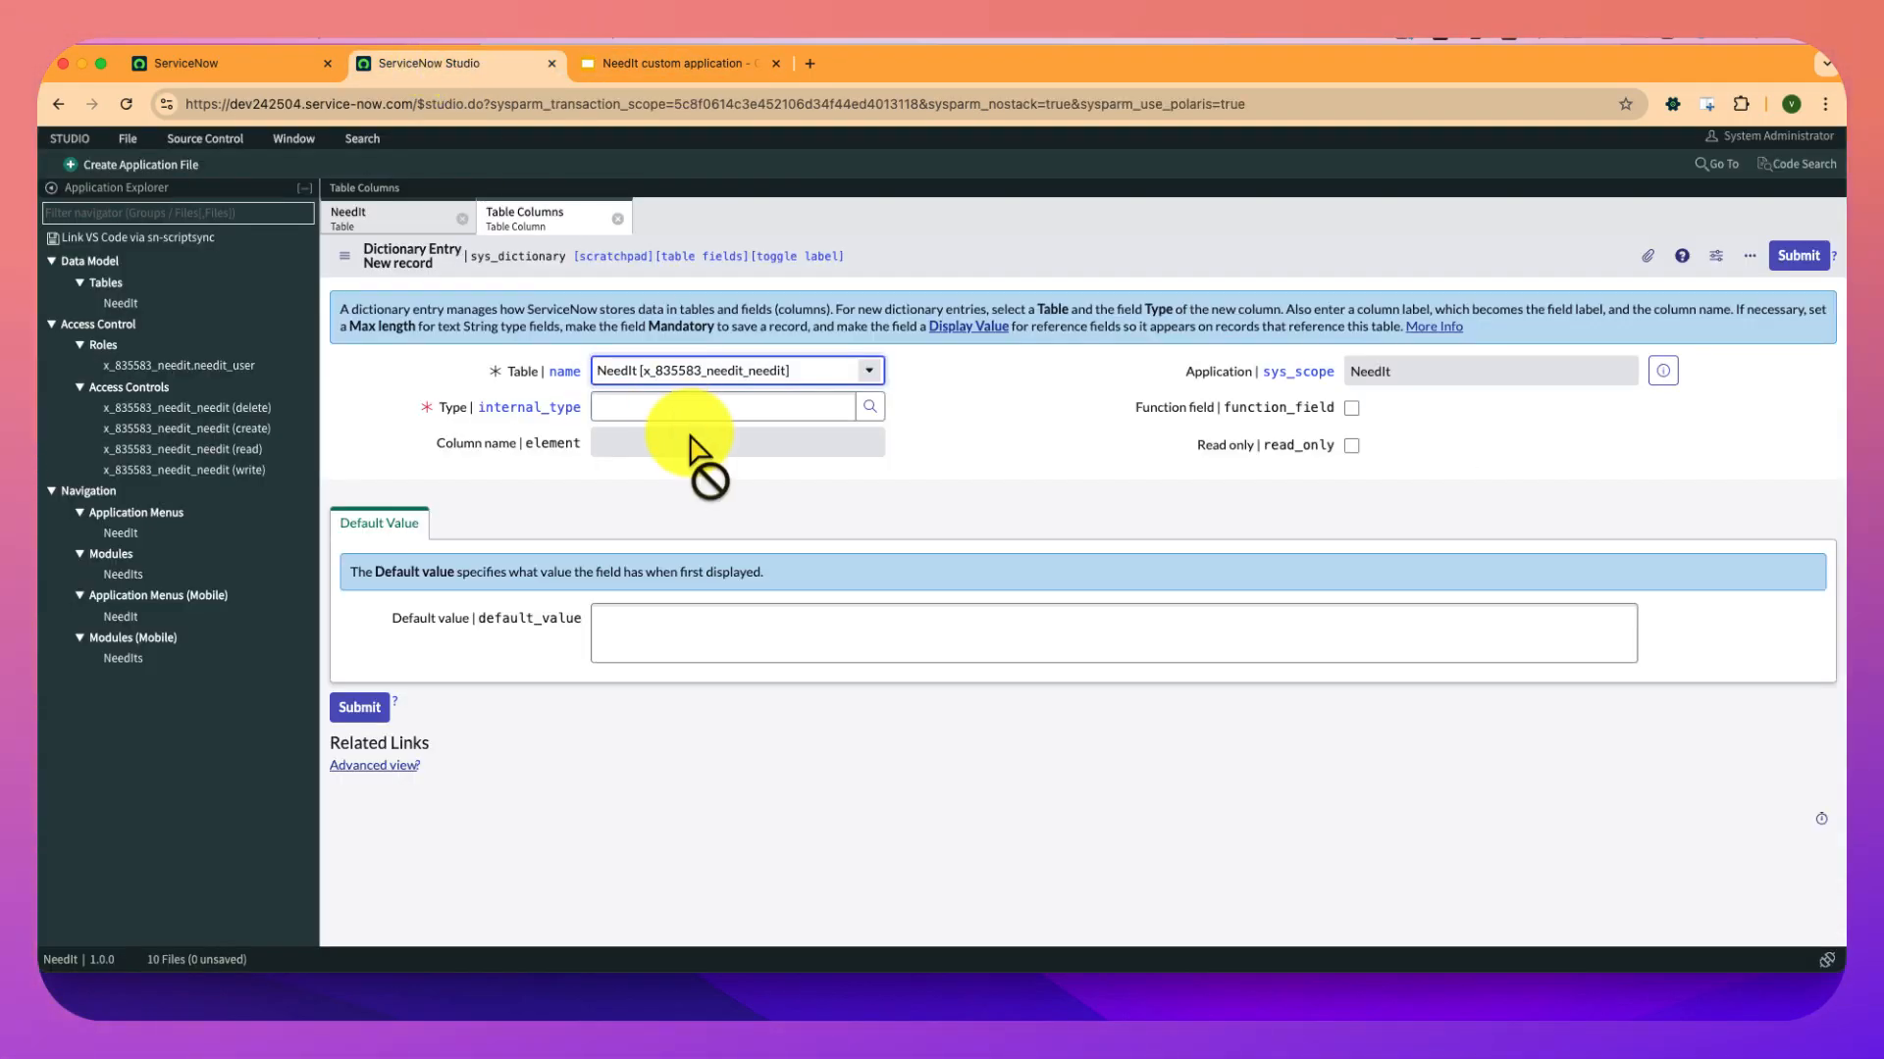
left_click(663, 402)
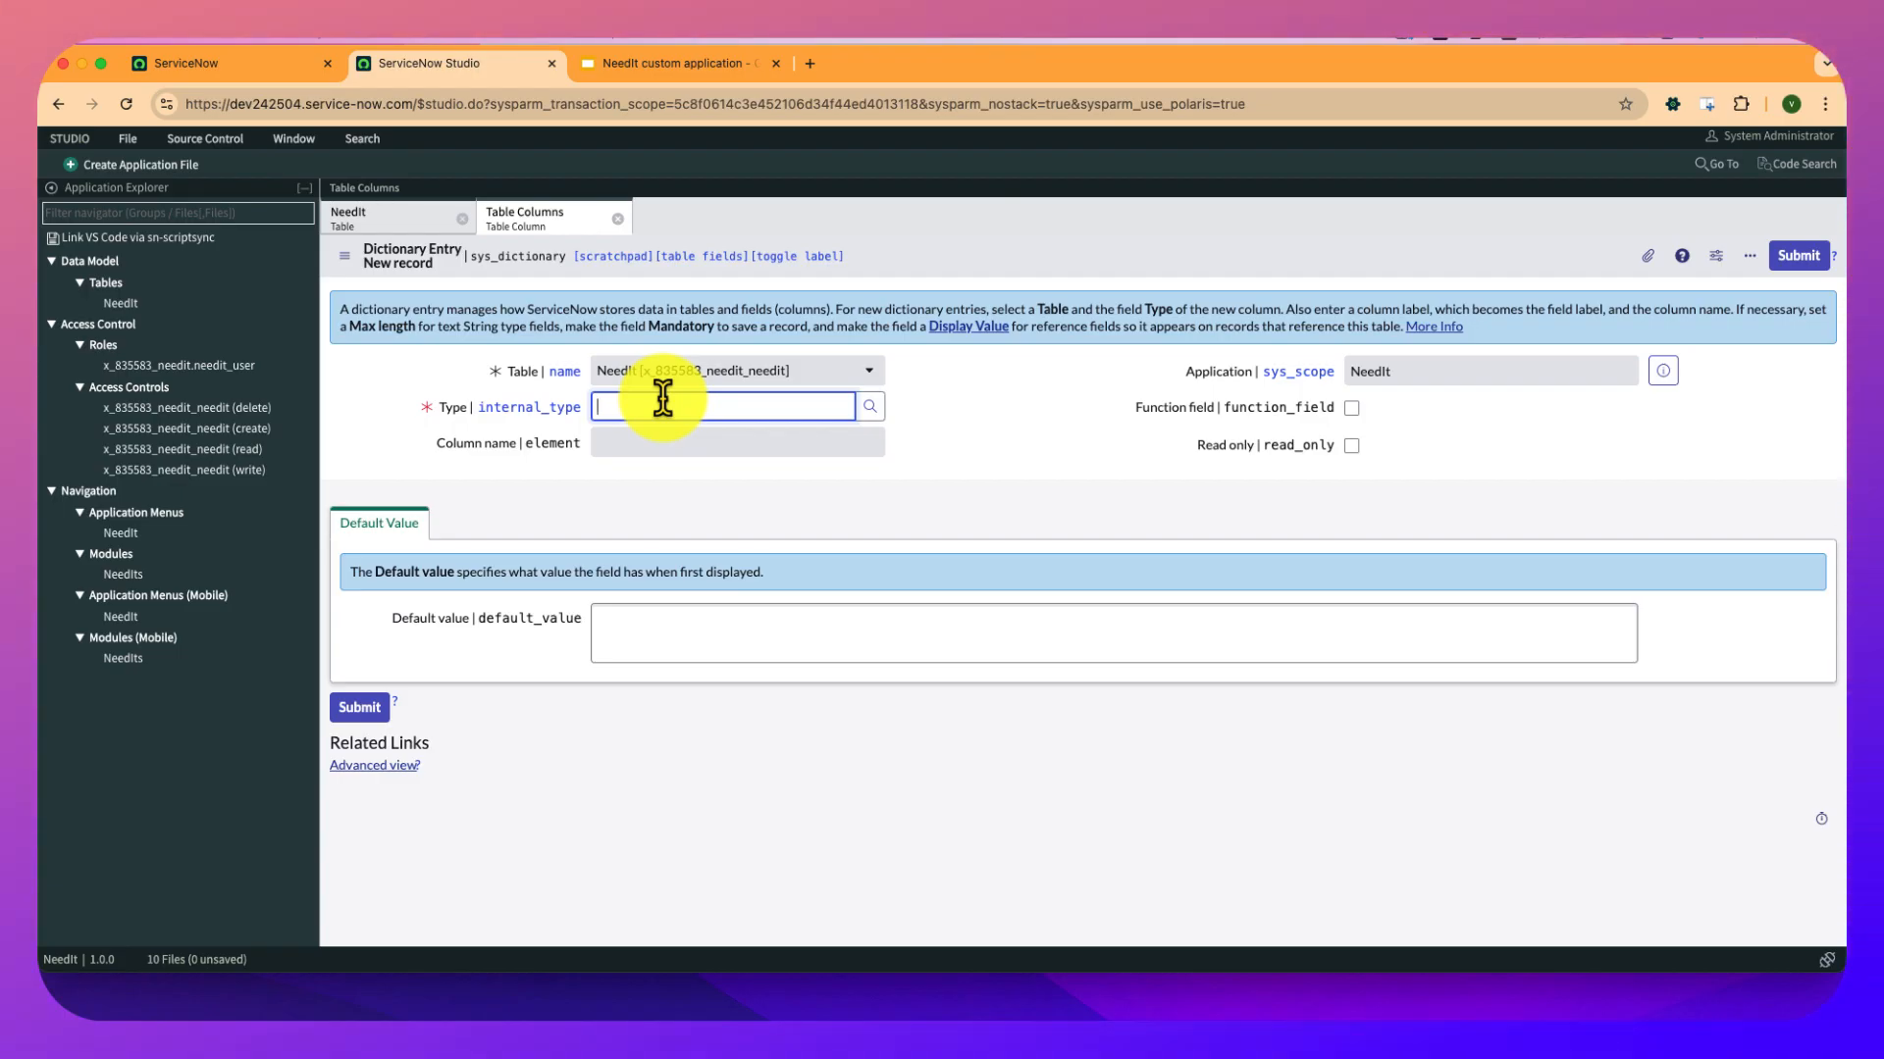
type("refer")
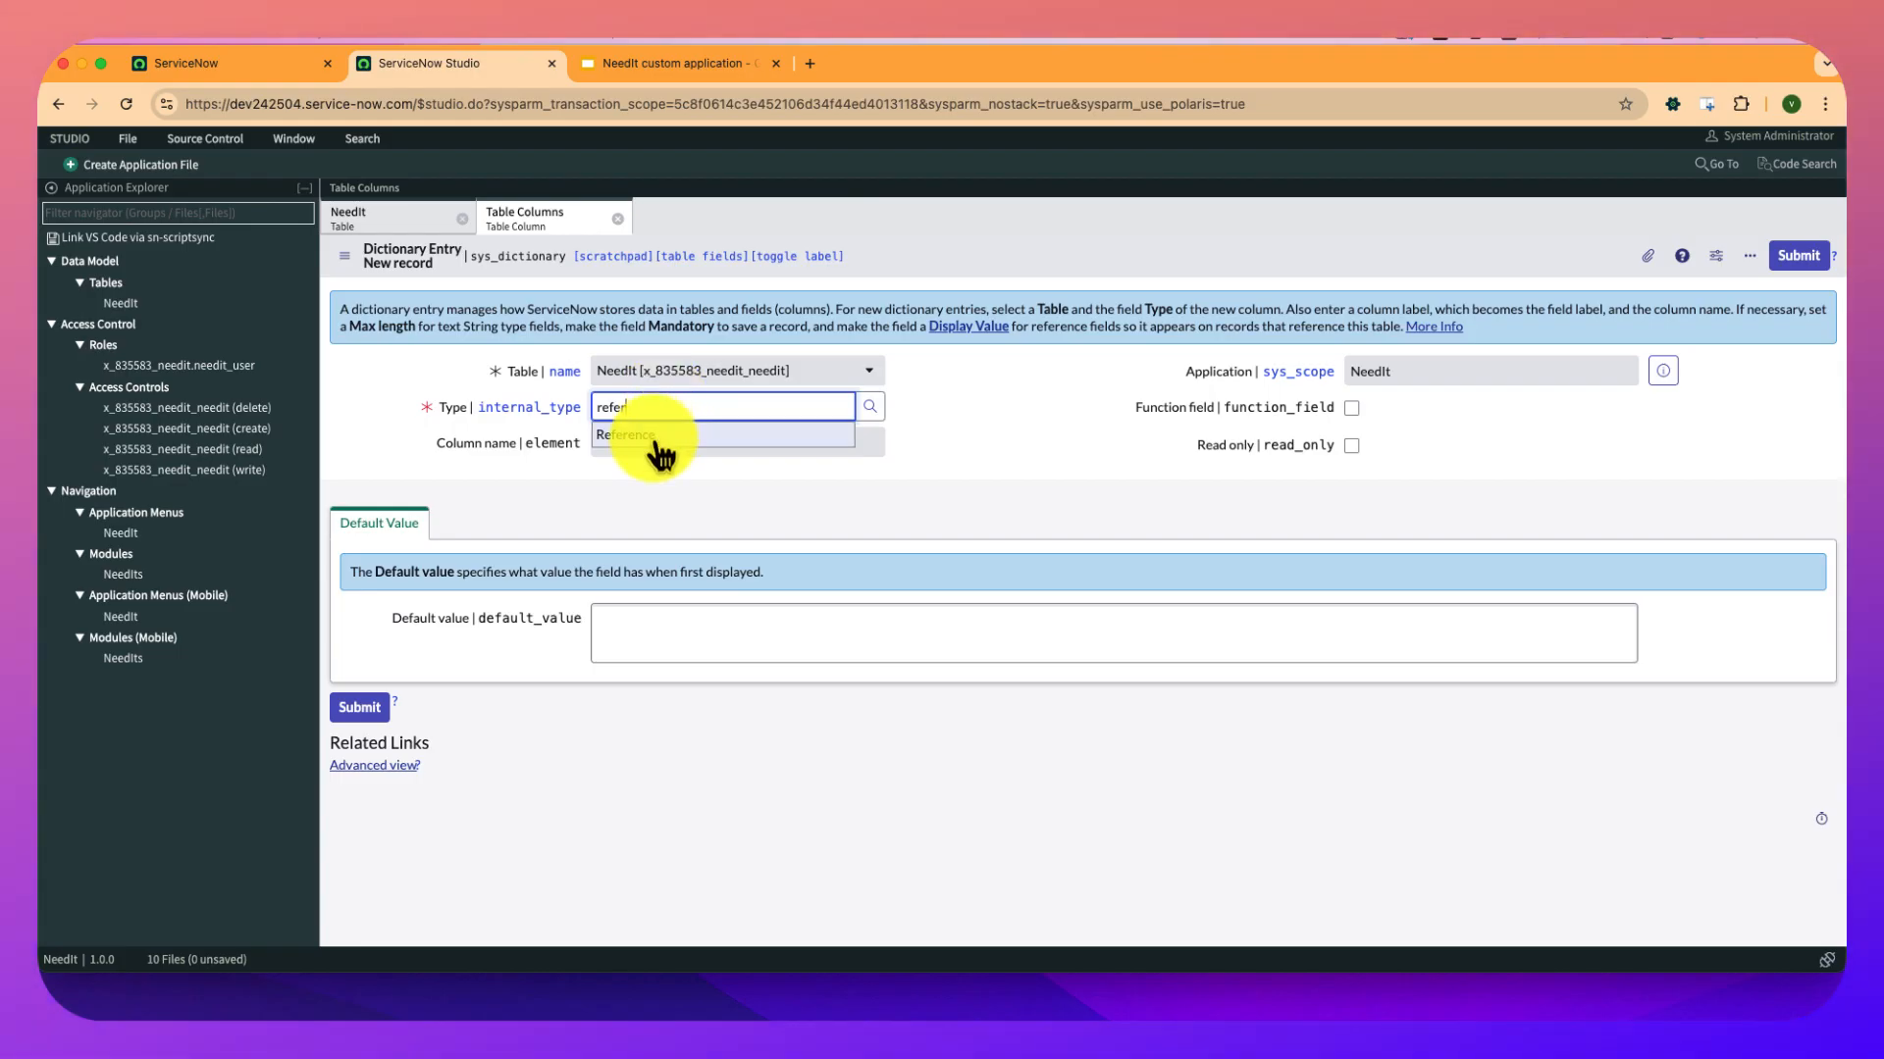
left_click(655, 438)
key("Tab")
key("Tab")
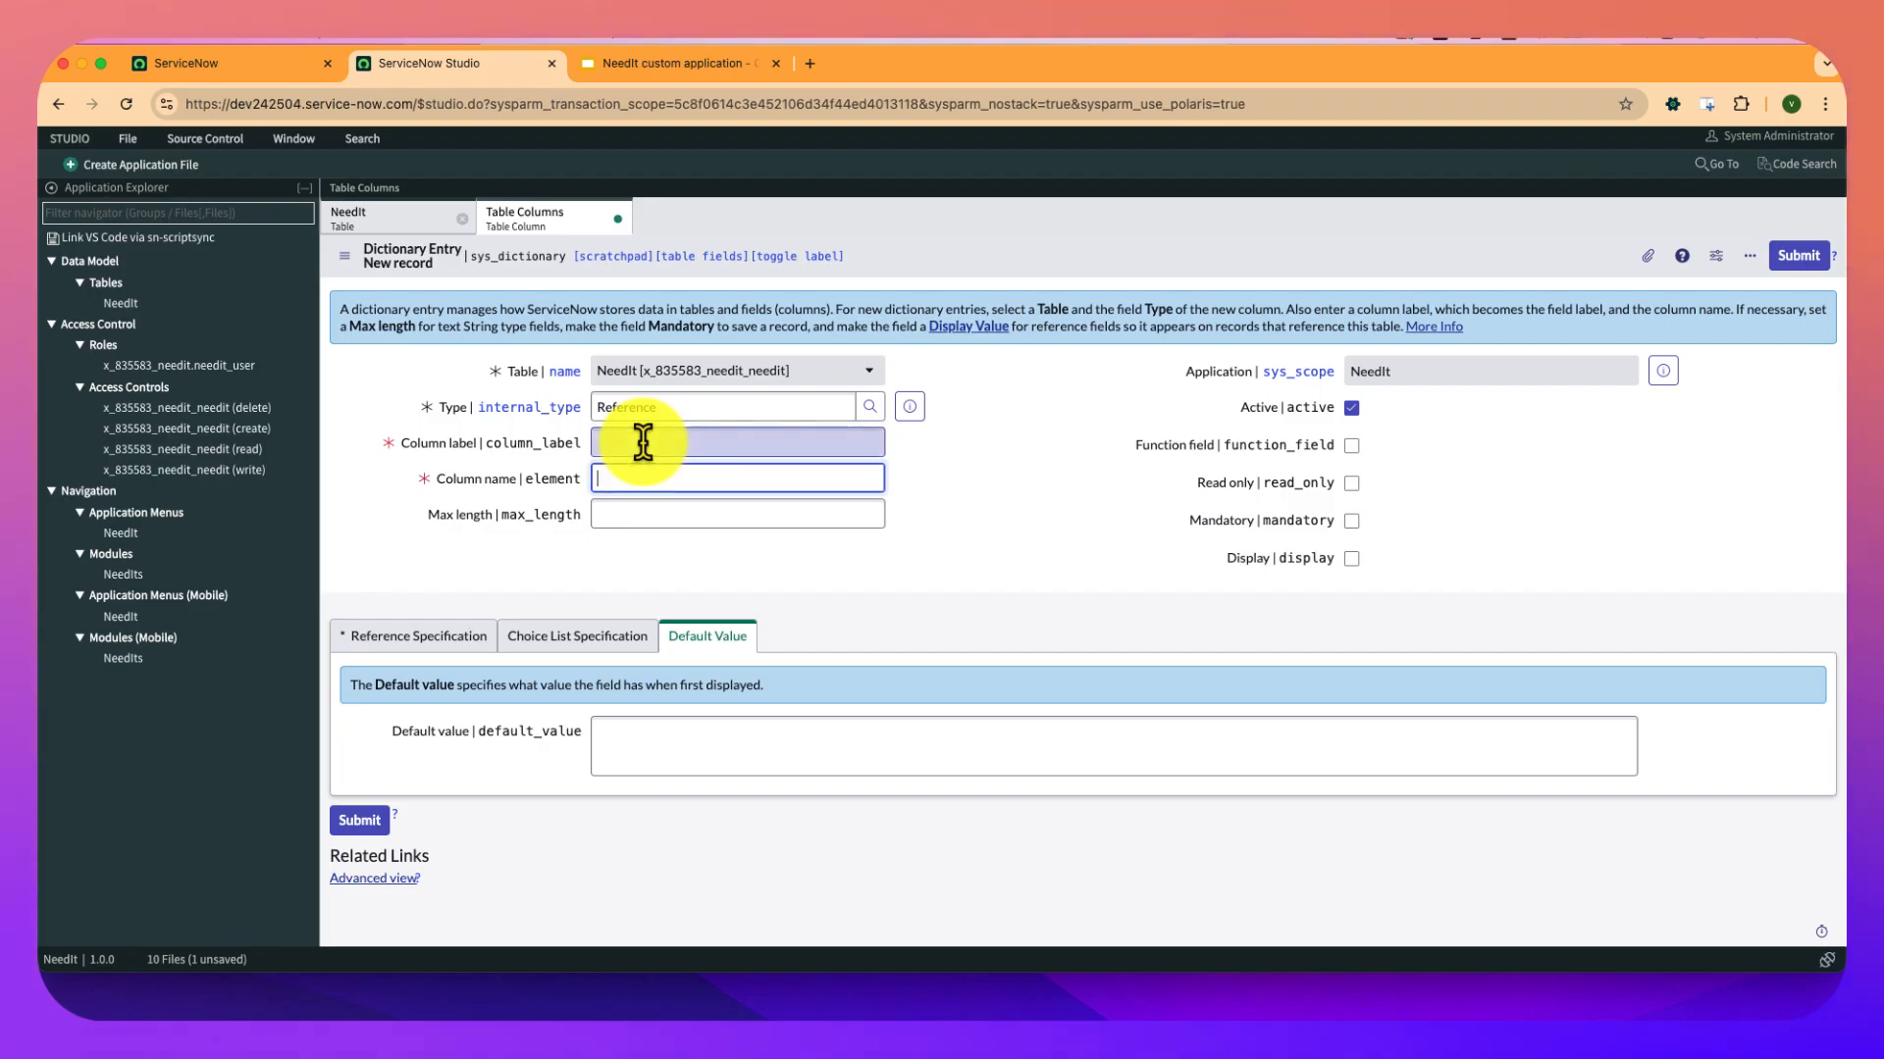
Label the new reference column requested for and set its max length to 40.
left_click(639, 436)
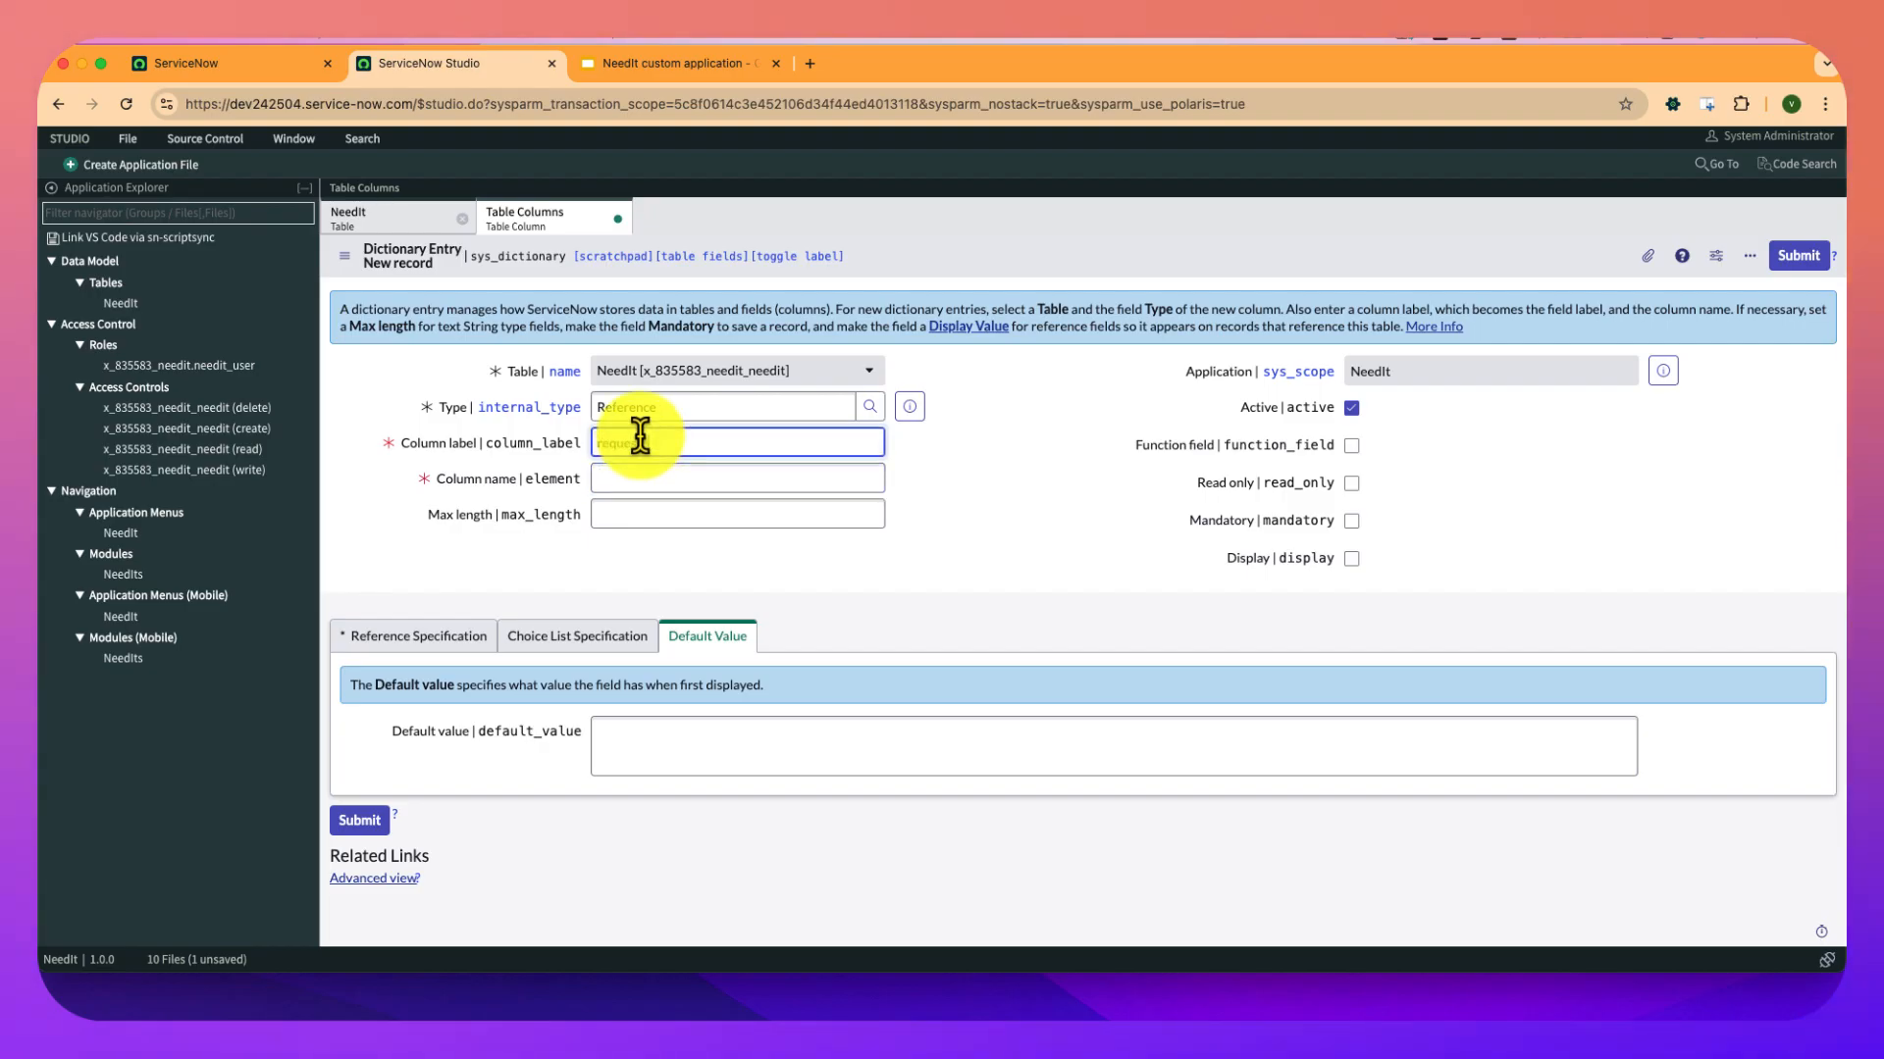
type("requested for")
key("Tab")
key("Tab")
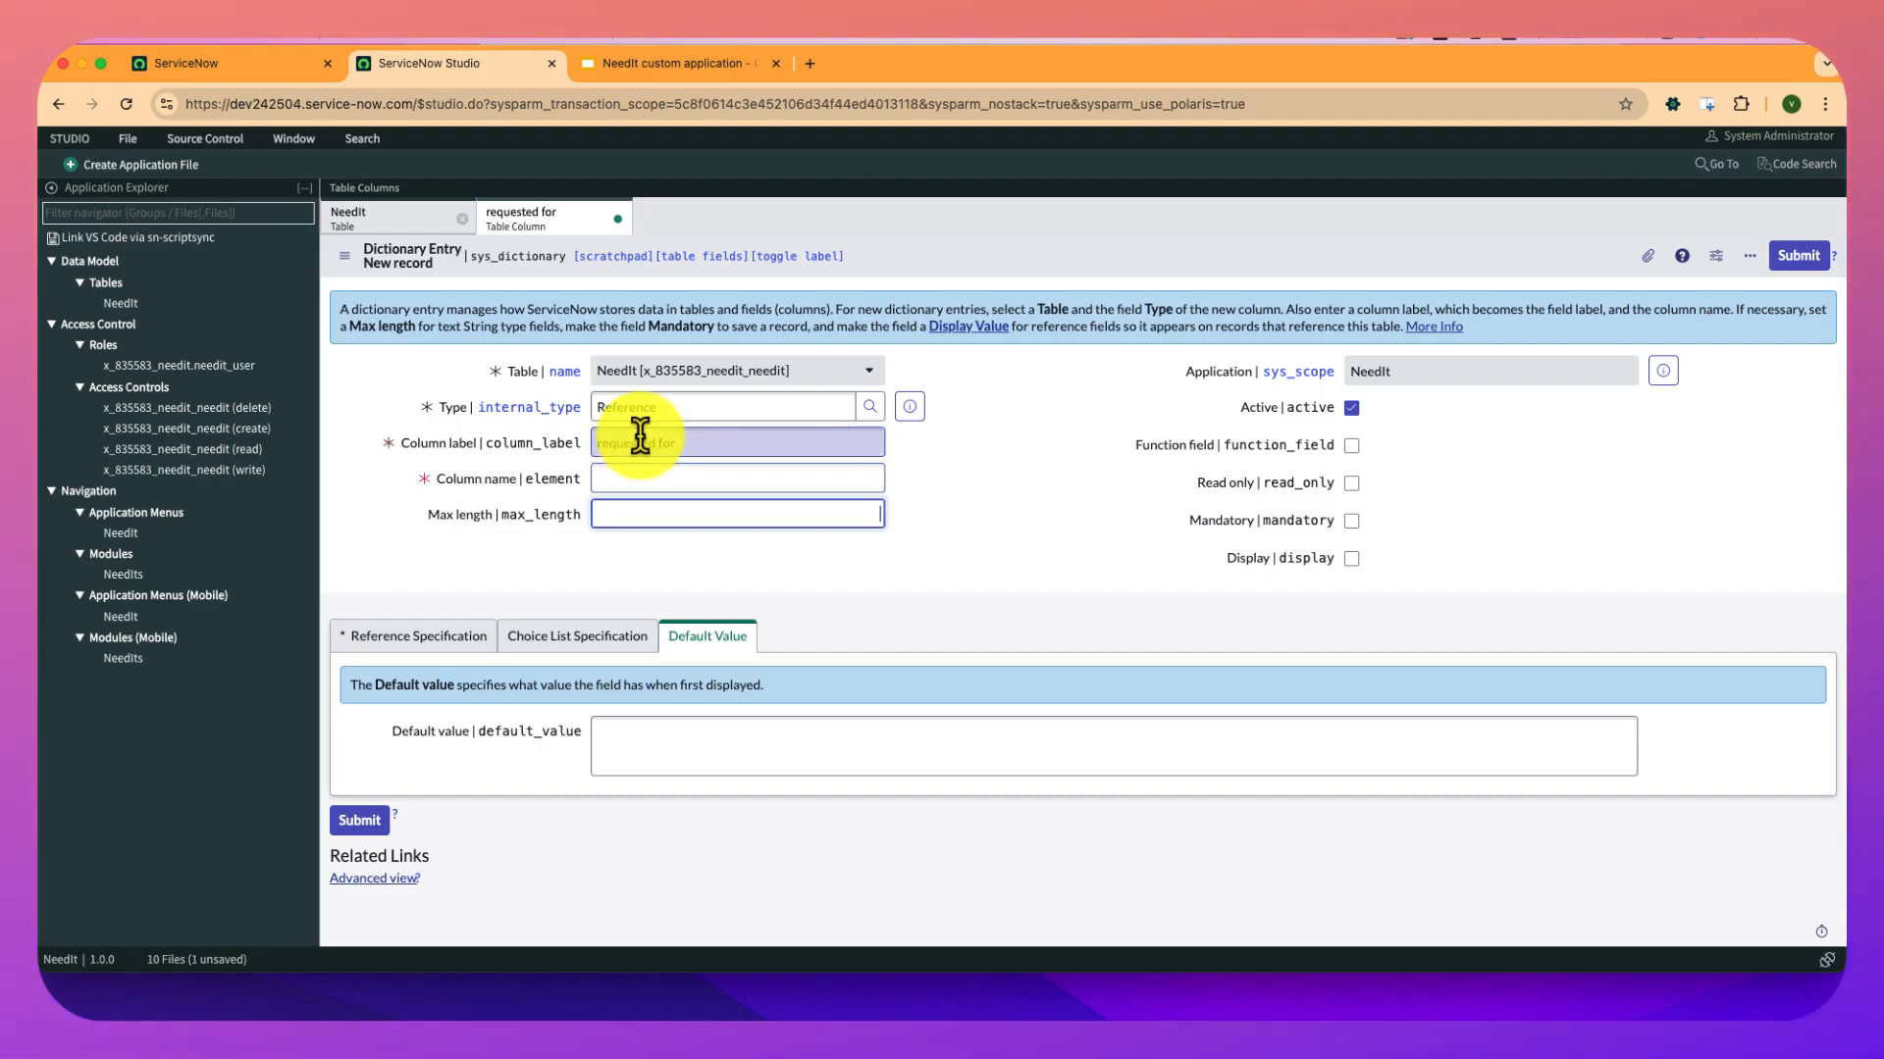
type("40")
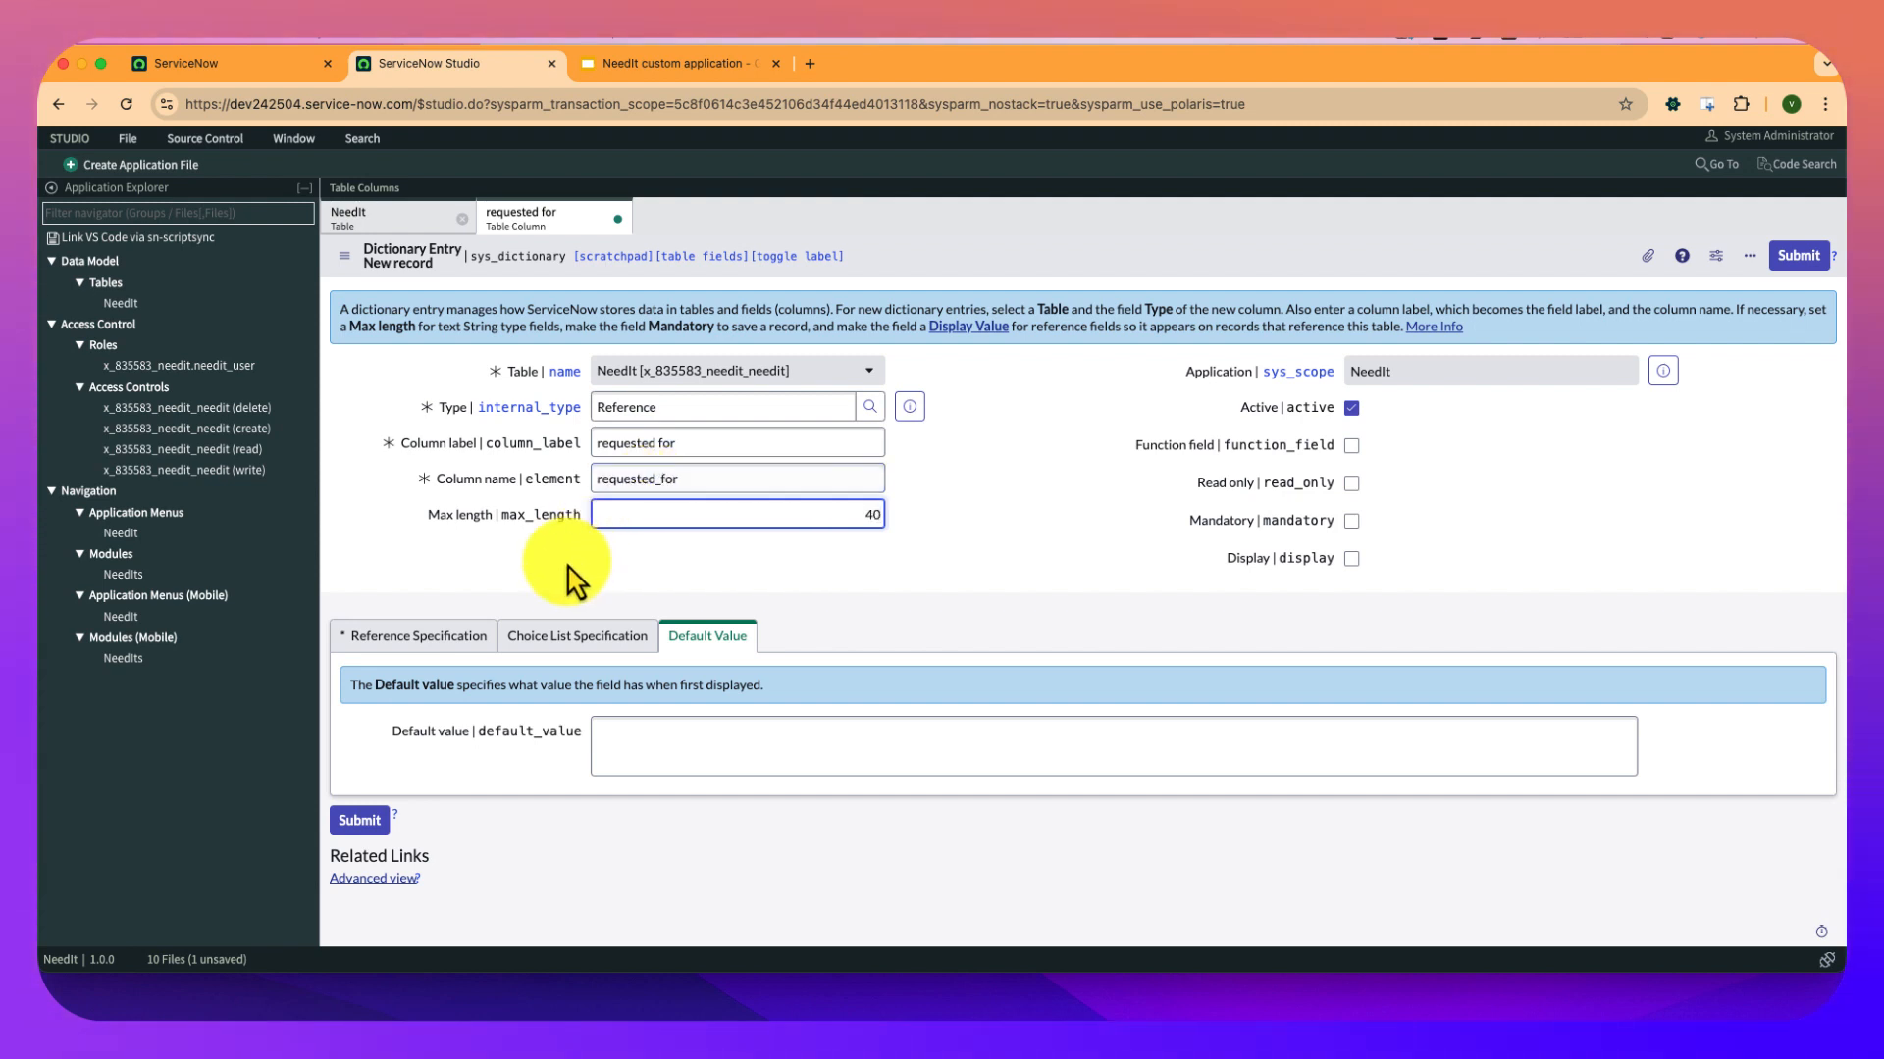
left_click(566, 573)
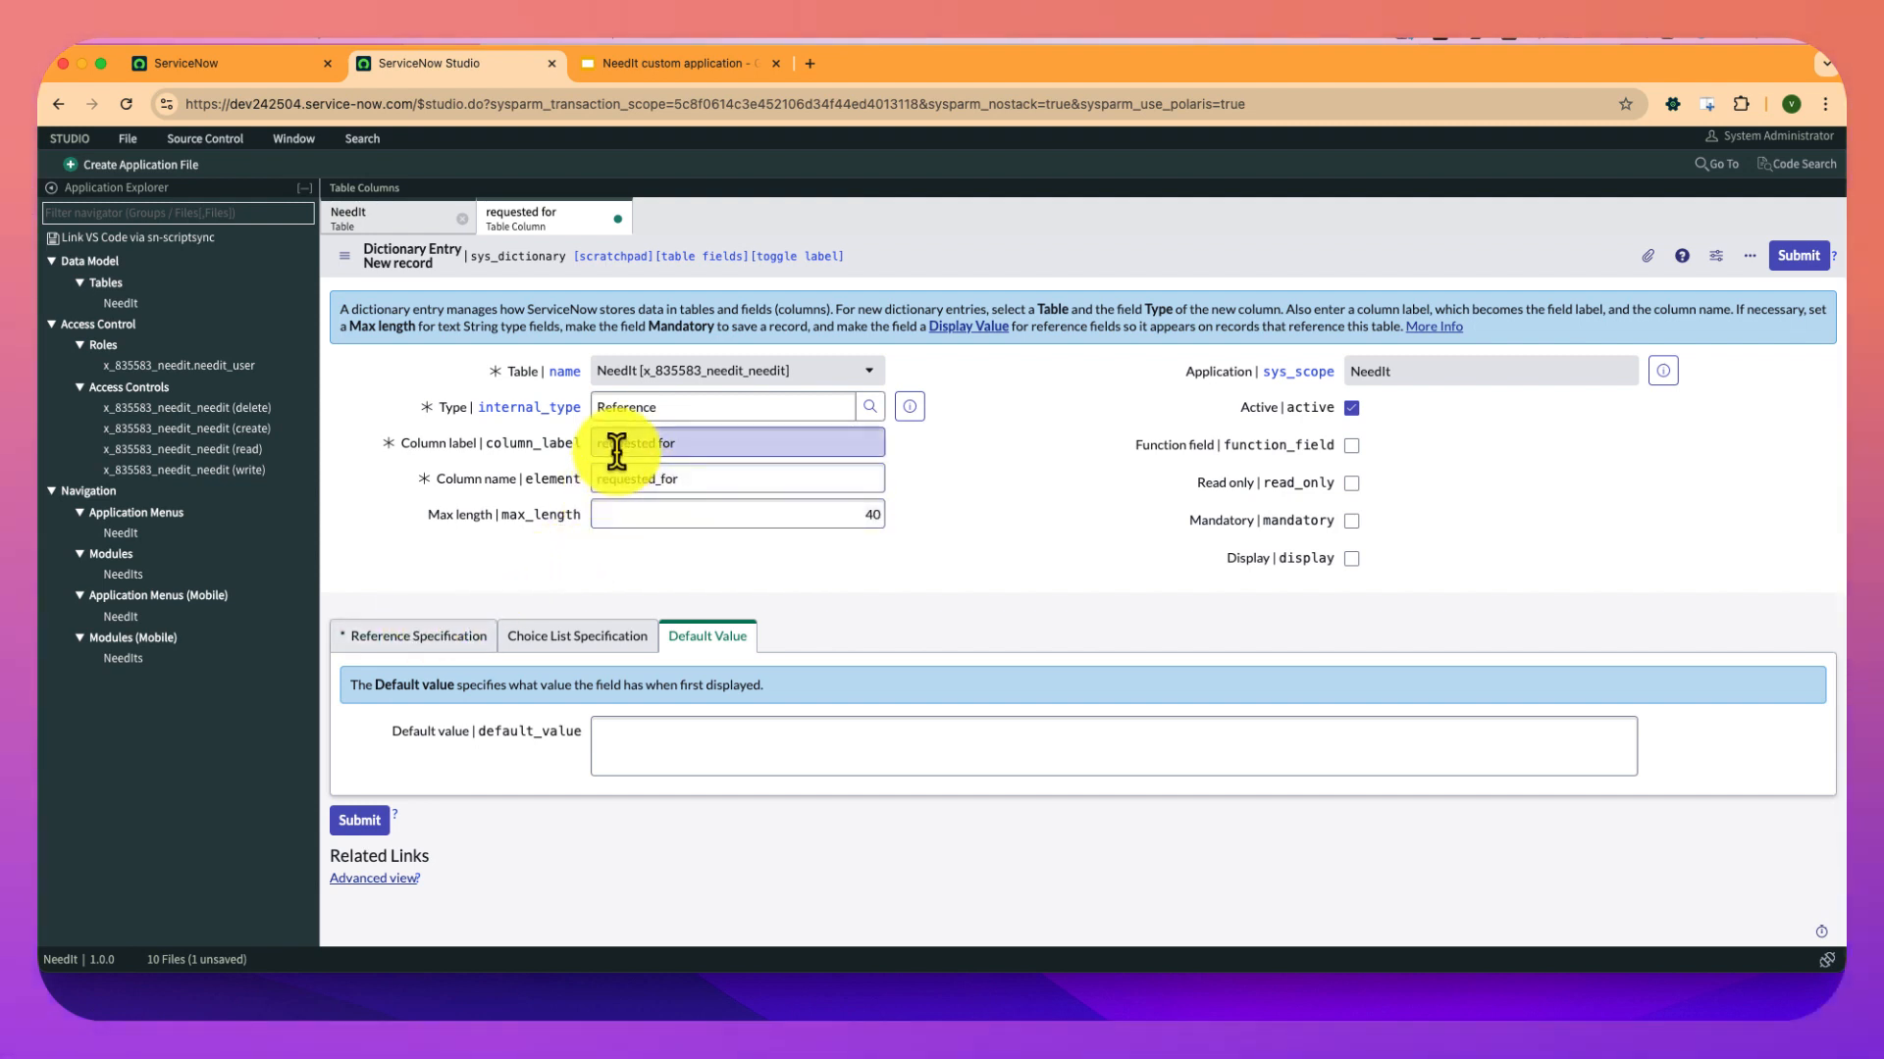
Make the requested for column reference the User (sys_user) table, save it and close its record.
left_click(432, 637)
left_click(630, 728)
type("sys_user")
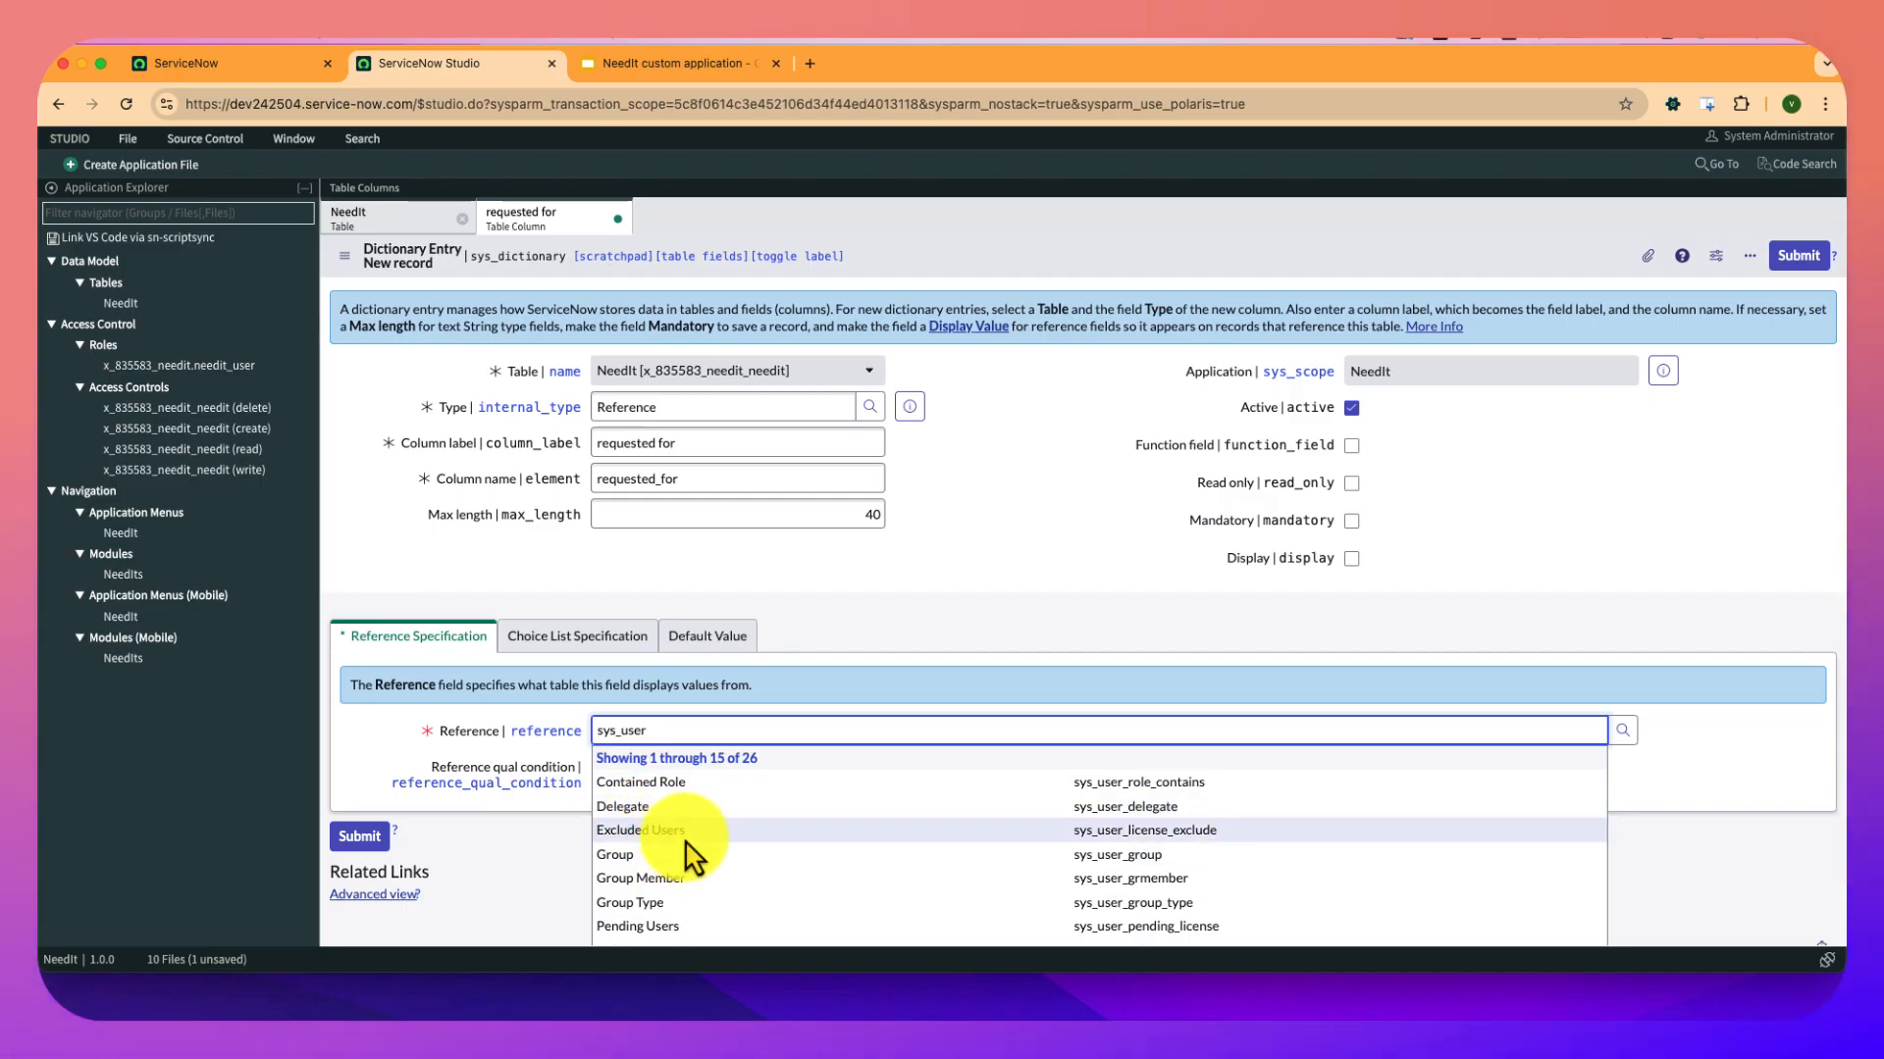
scroll(730, 873, "down", 2)
scroll(721, 868, "down", 2)
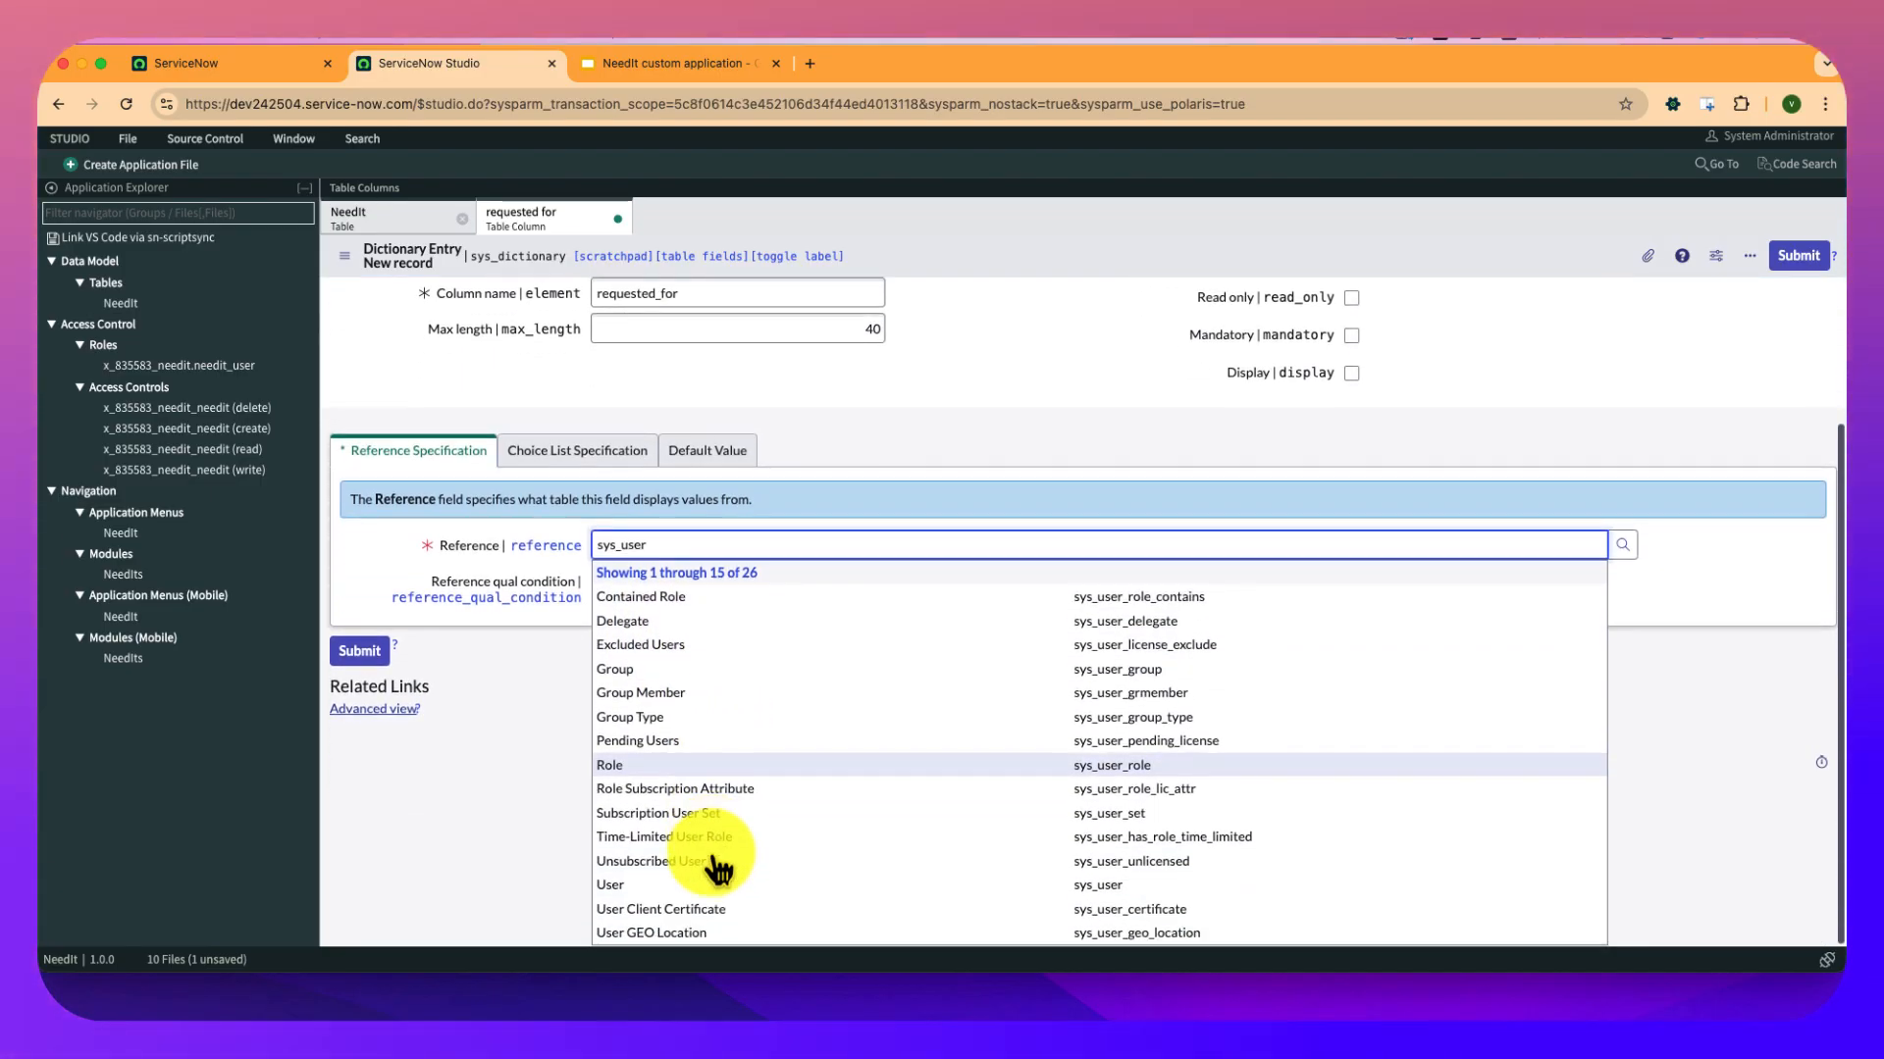
left_click(648, 886)
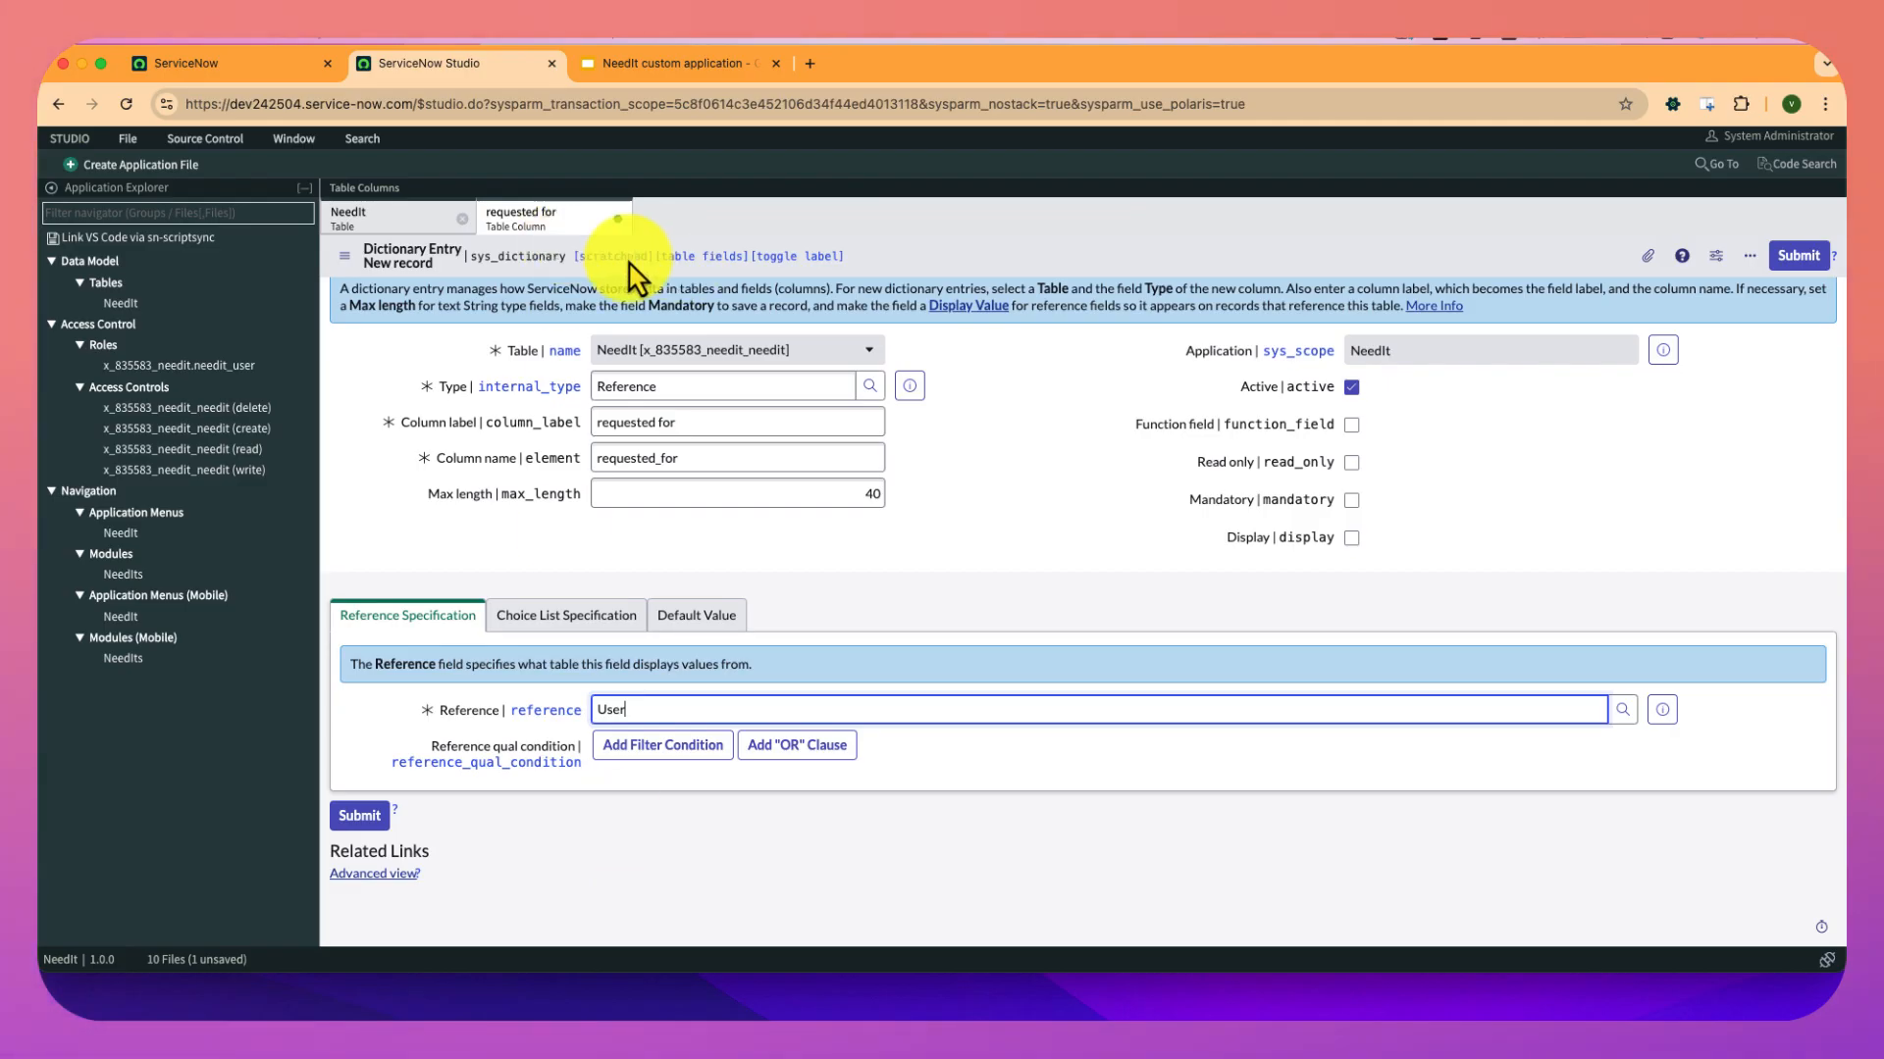
left_click(348, 259)
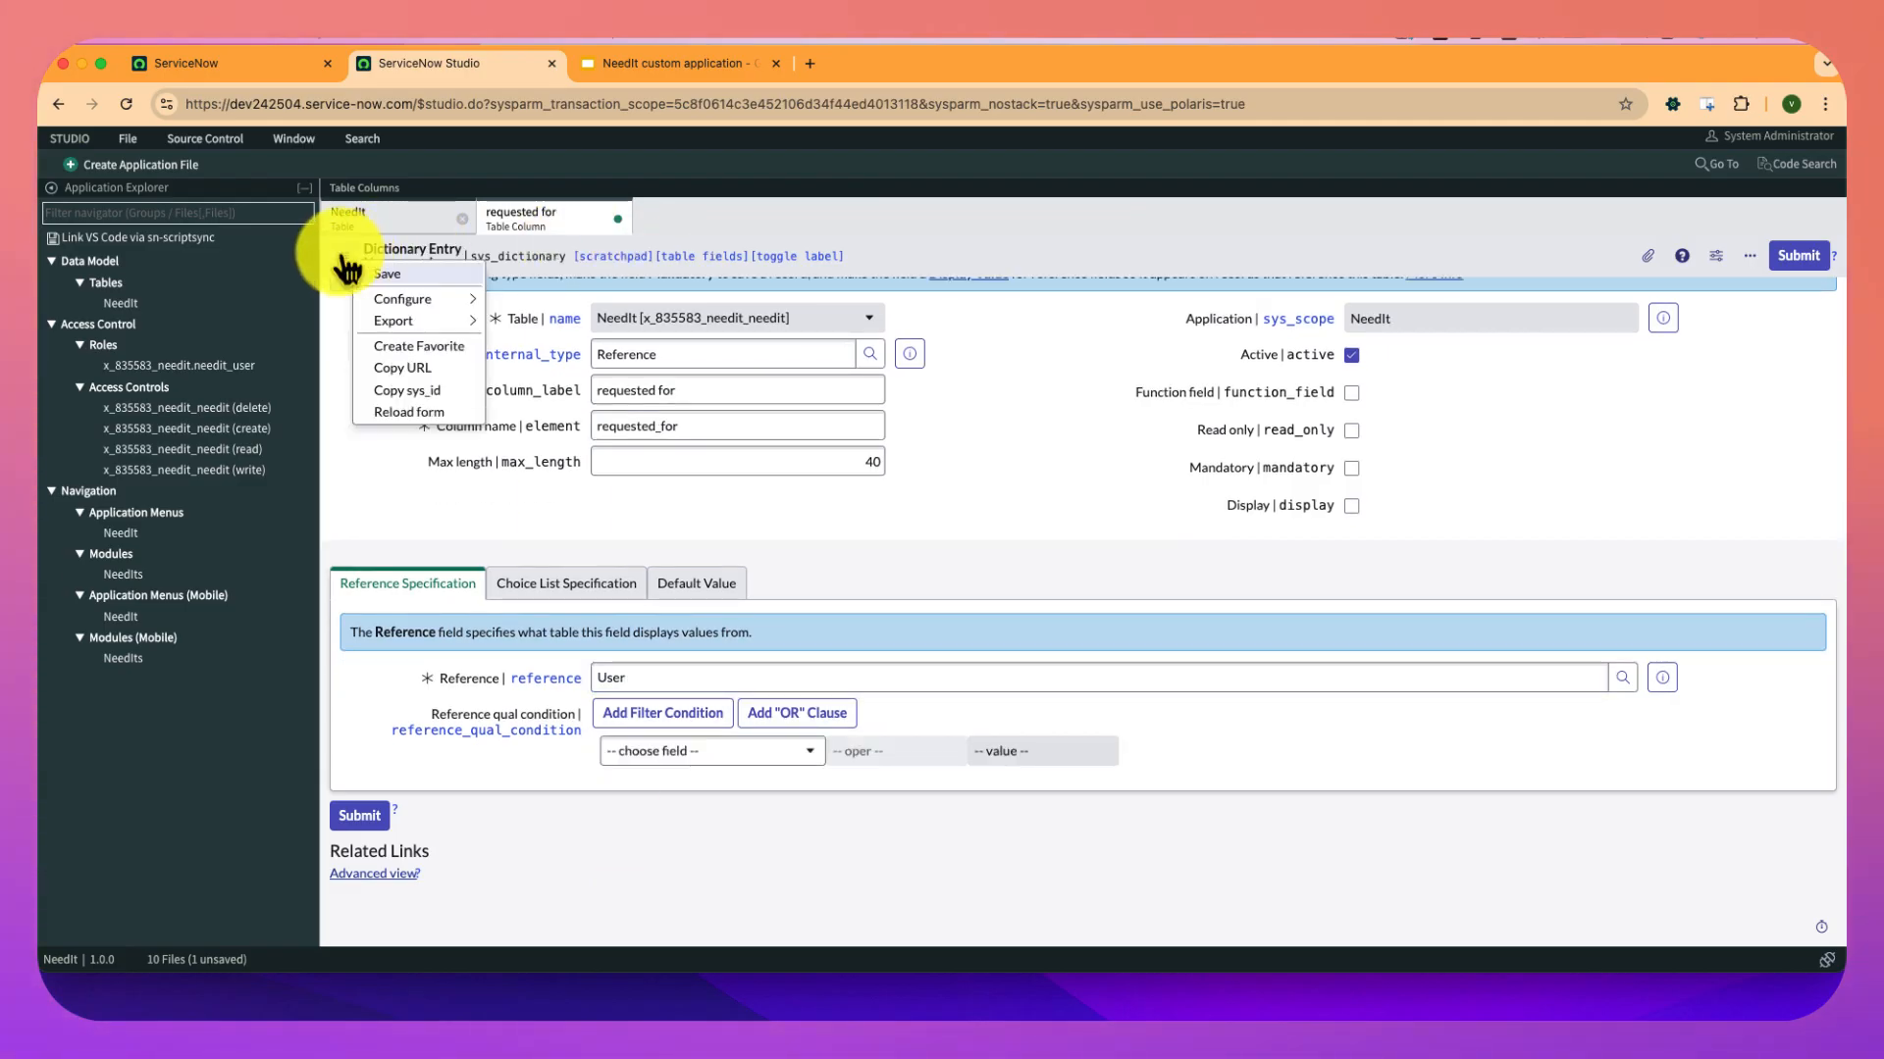
left_click(391, 276)
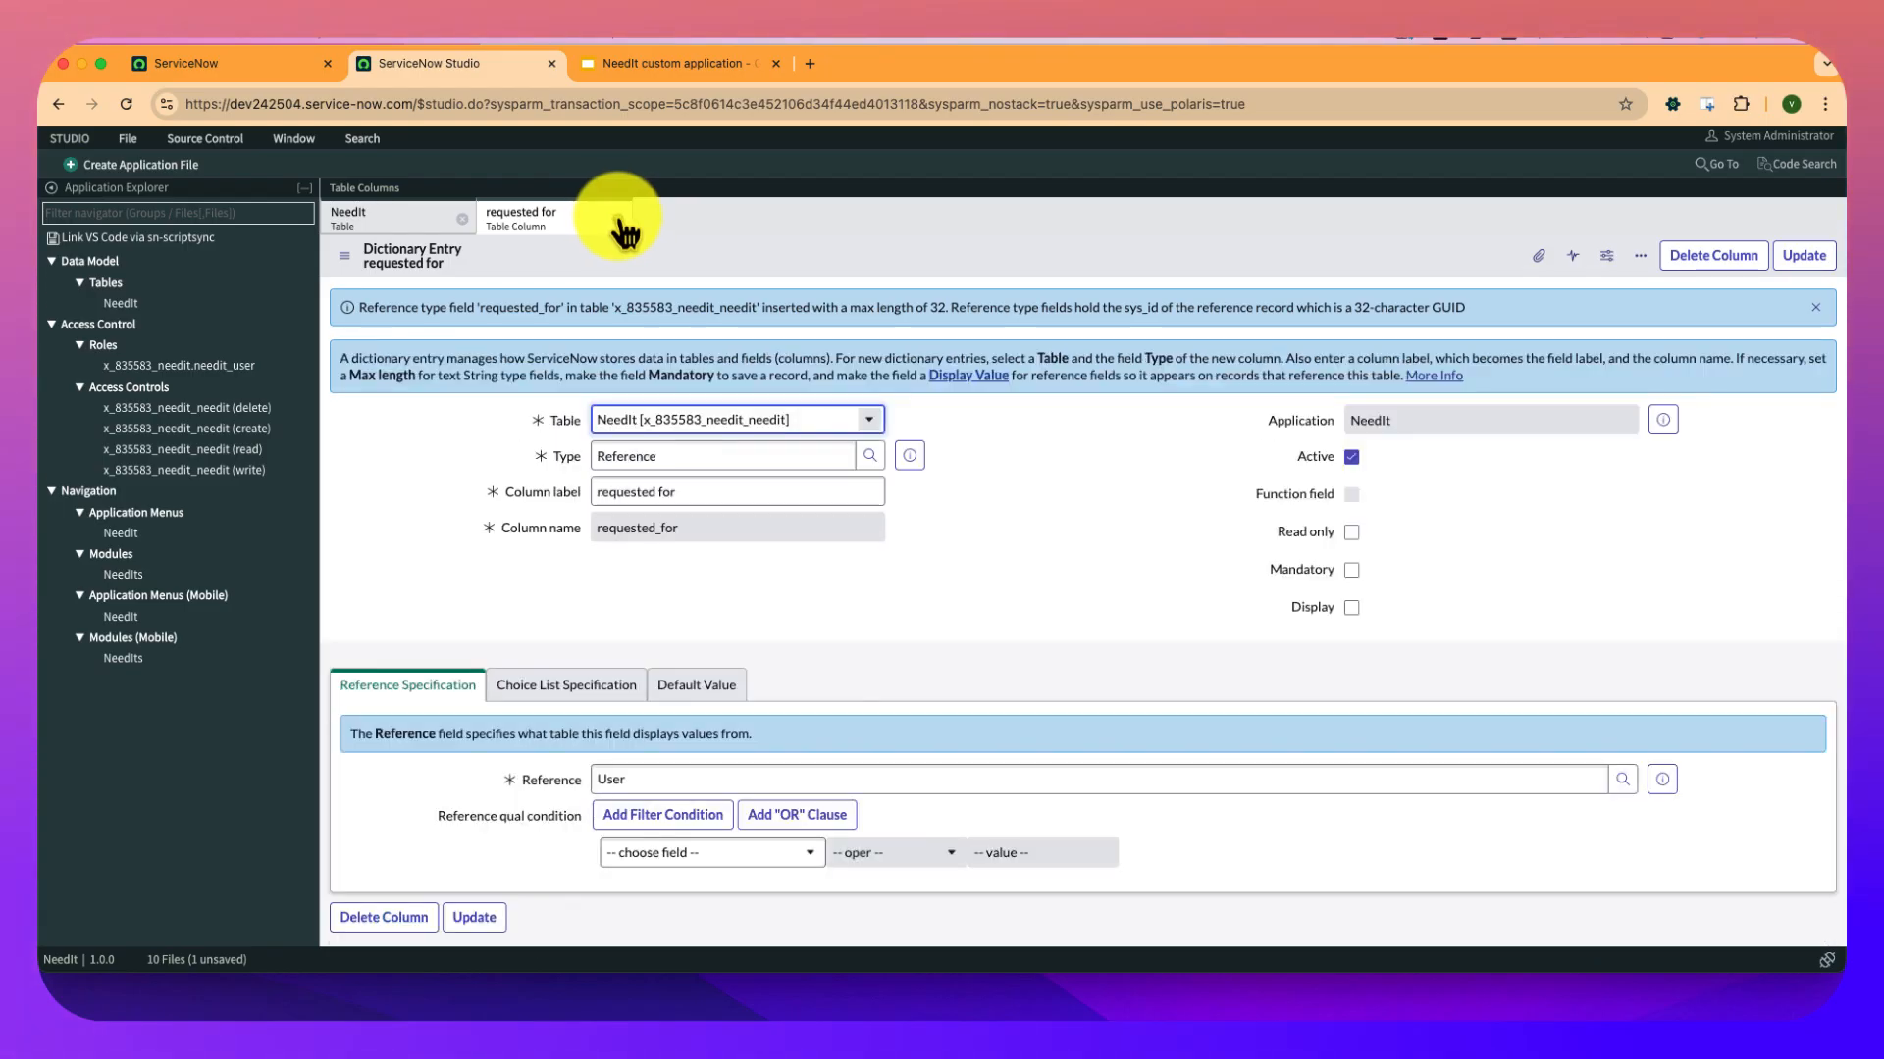
left_click(618, 219)
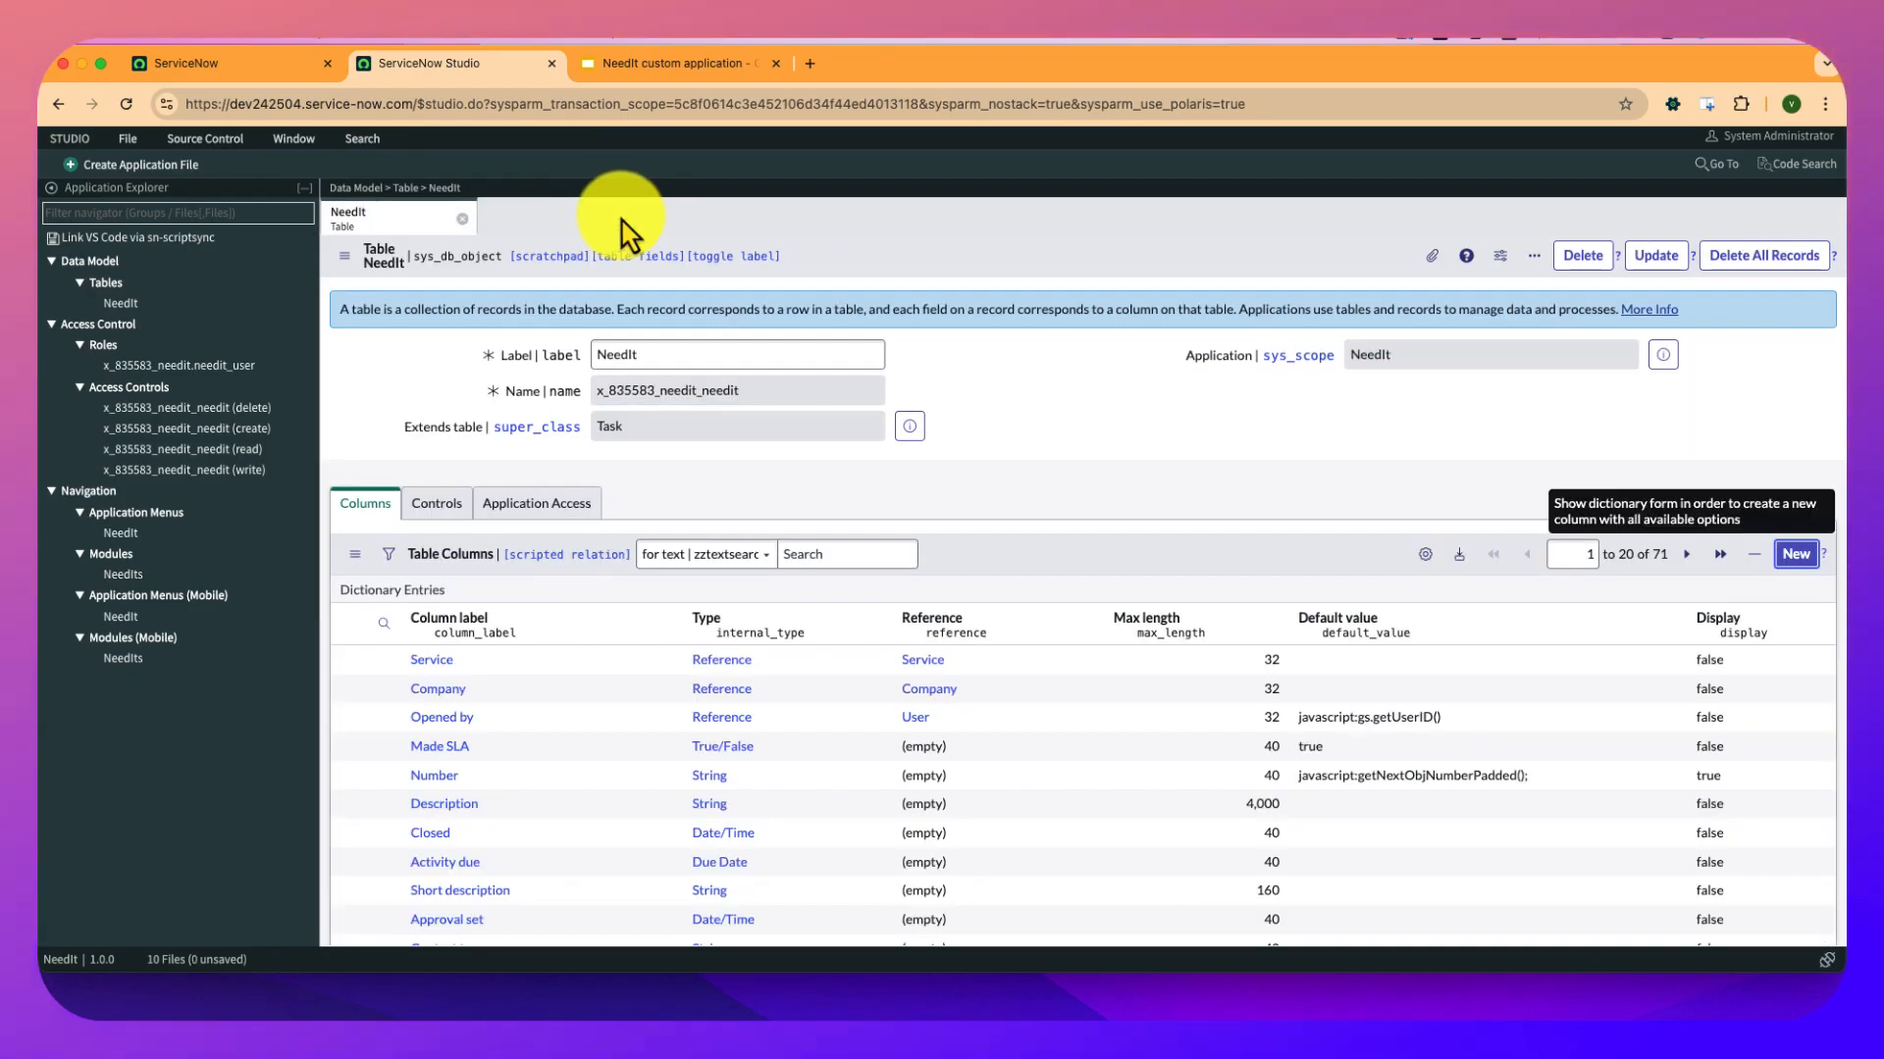
Check the NeedIt schema slide, return to Studio and start another NeedIt table column of type String.
left_click(670, 64)
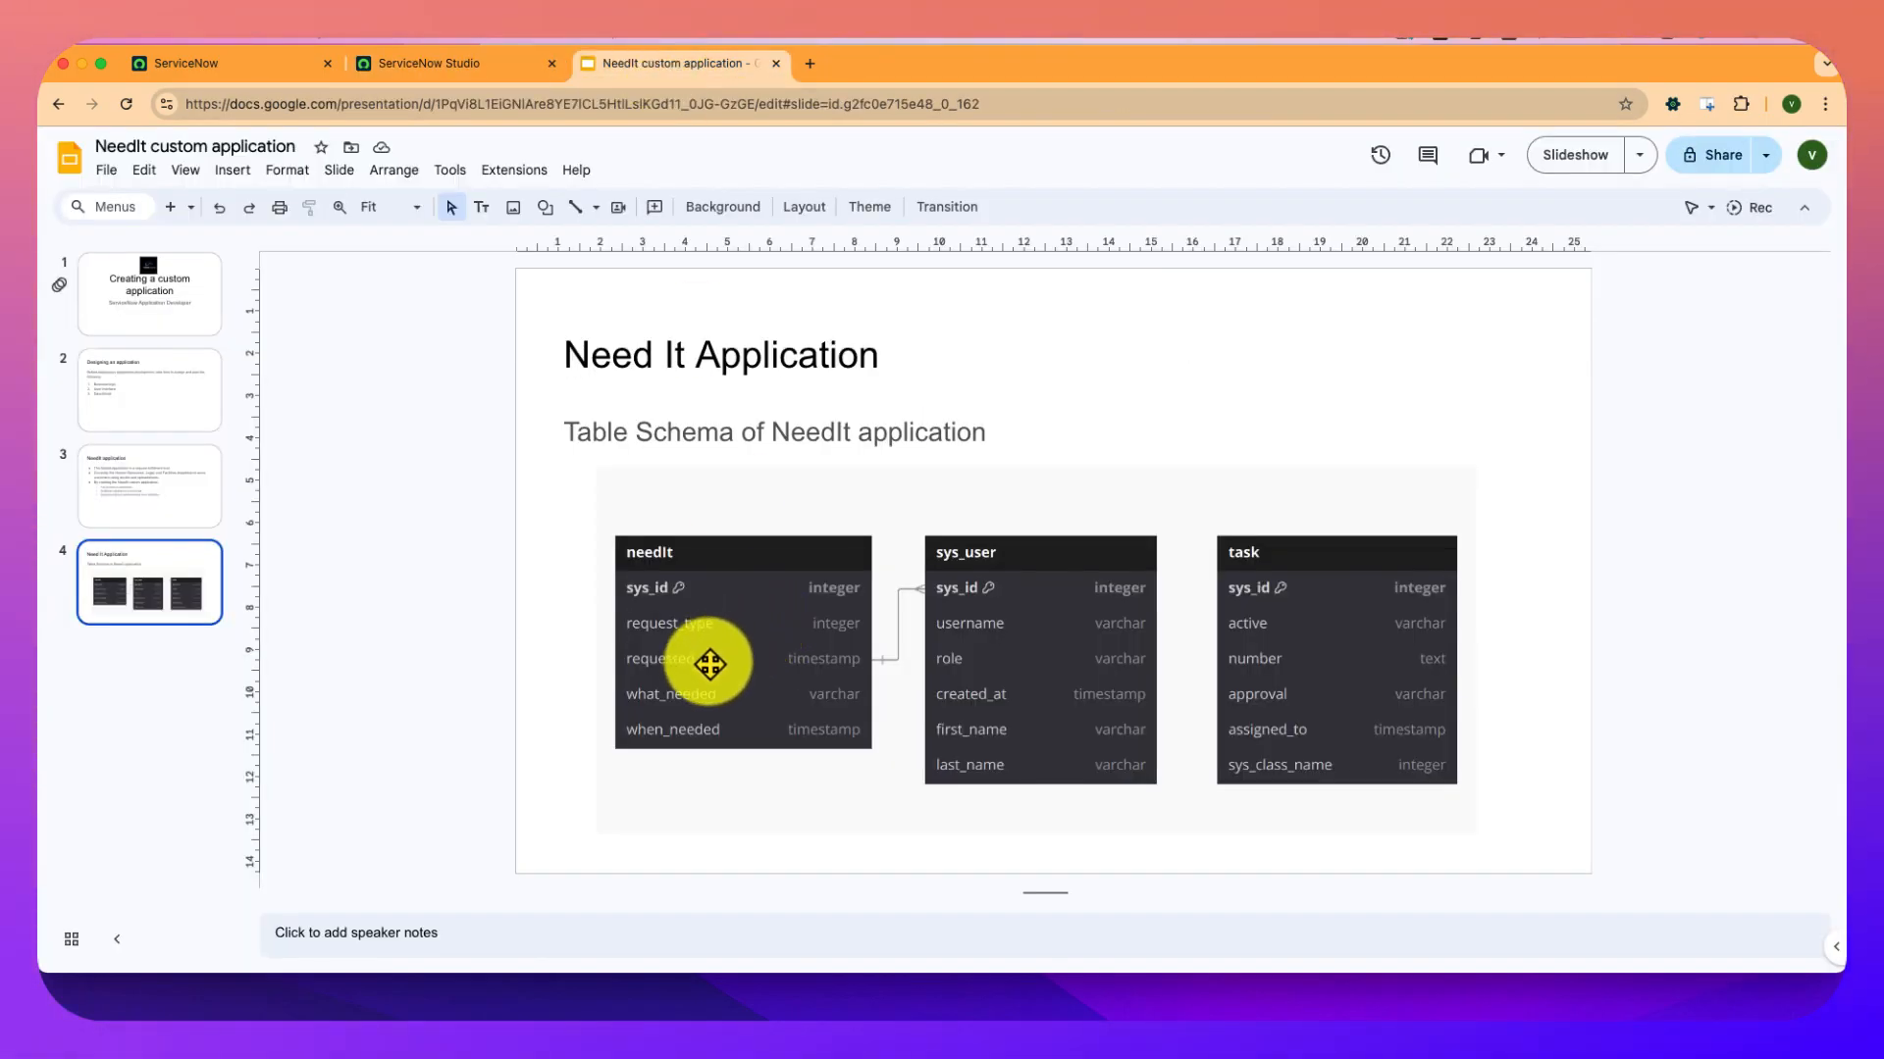
left_click(457, 79)
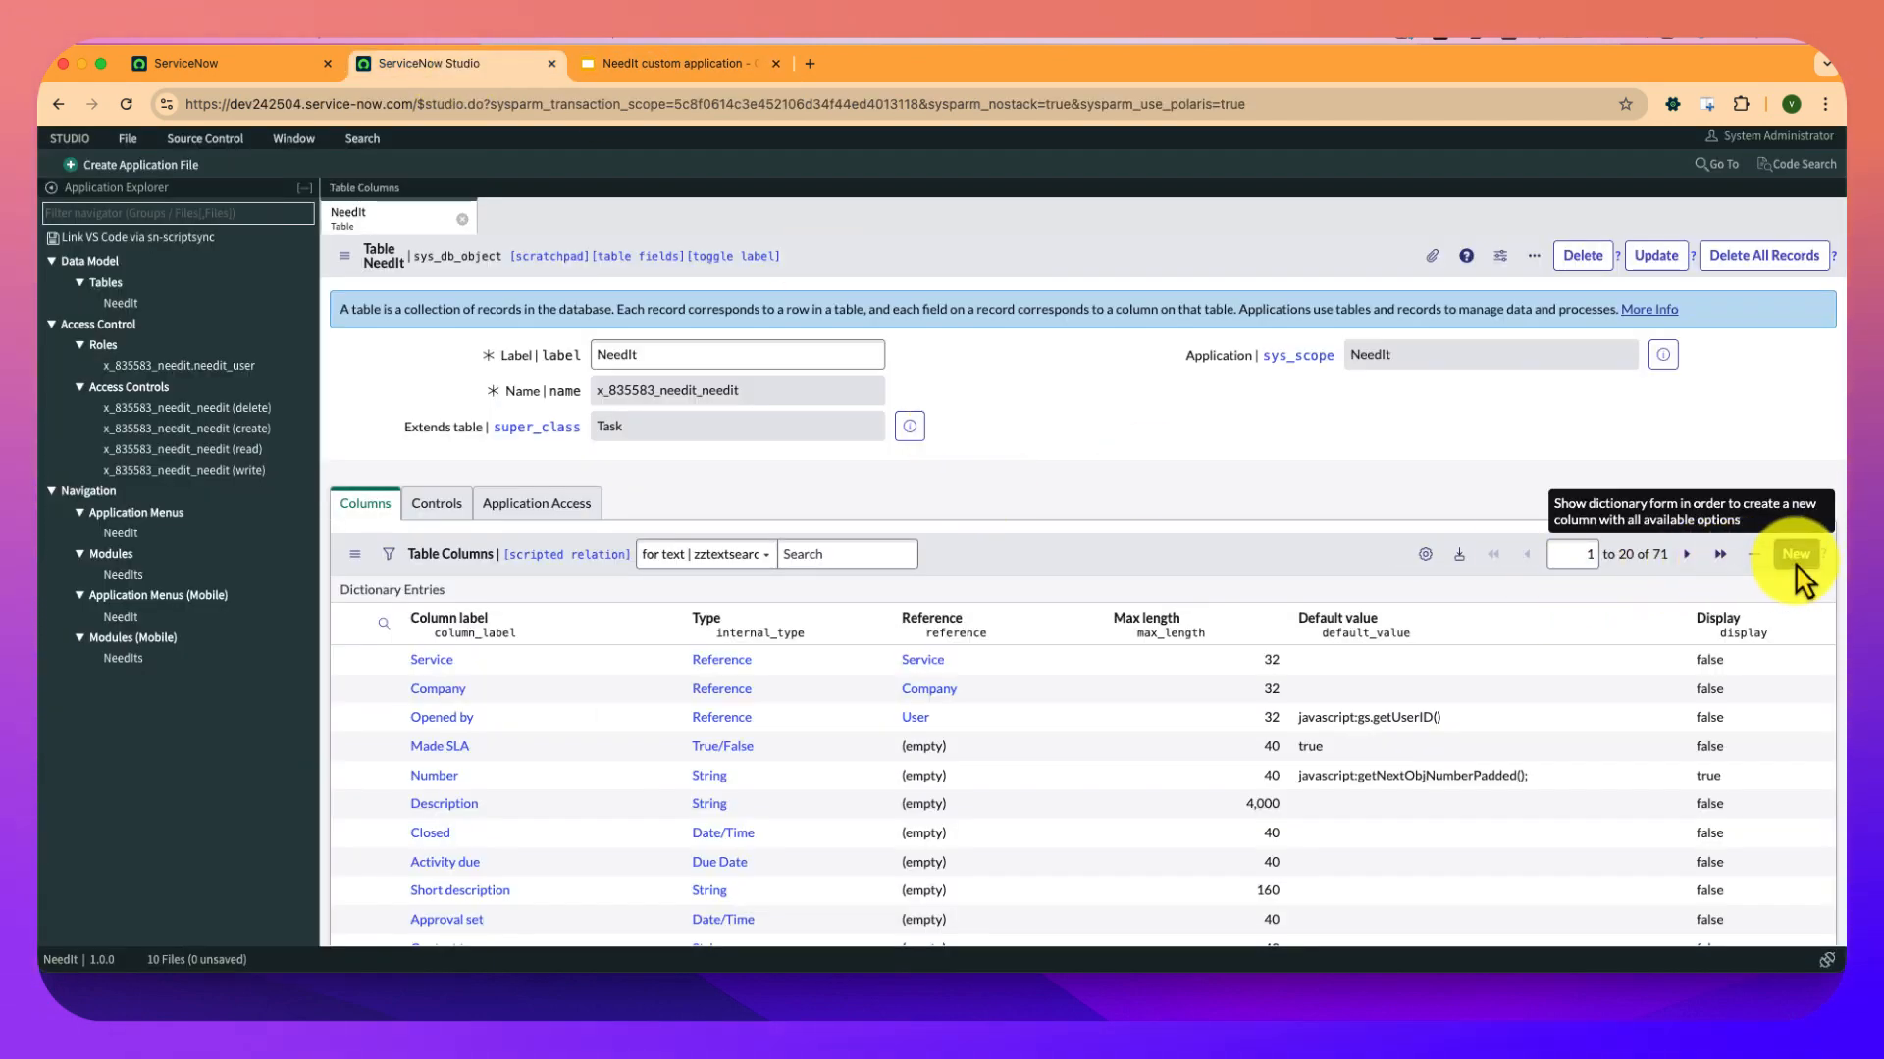
left_click(1796, 555)
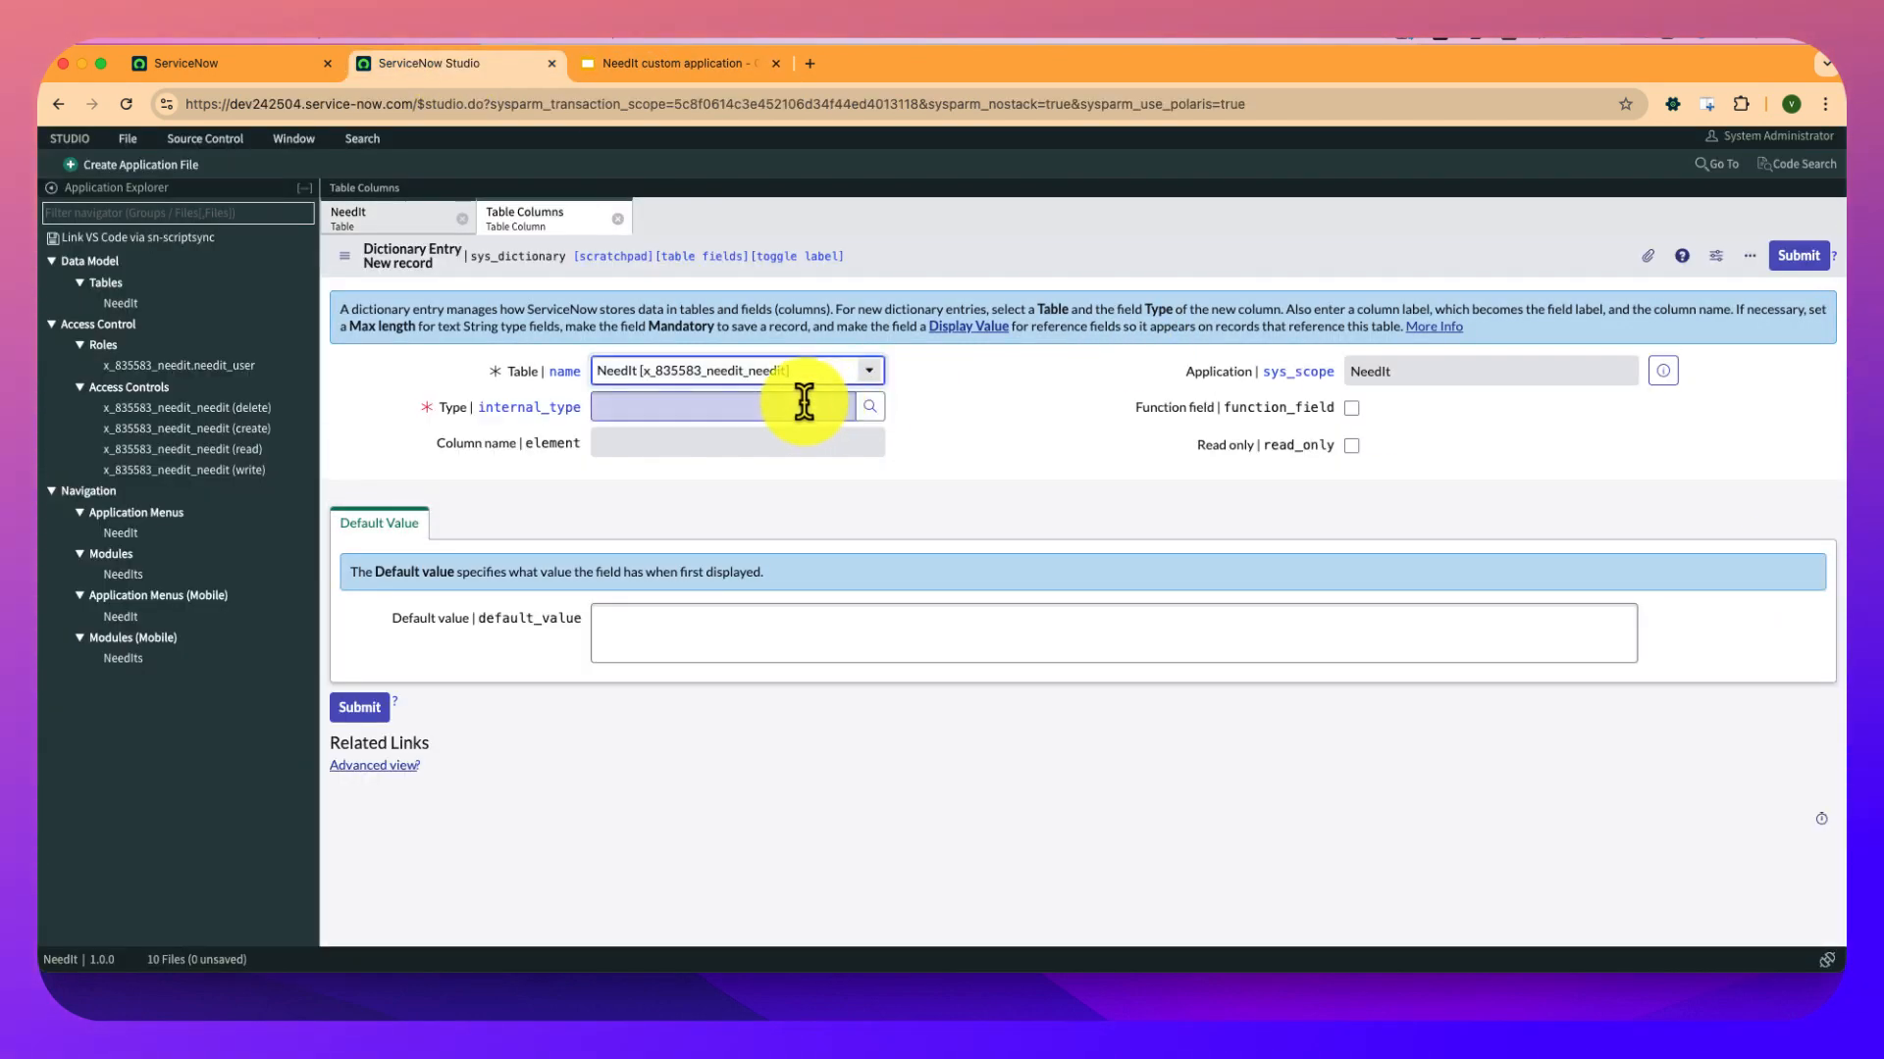
left_click(789, 402)
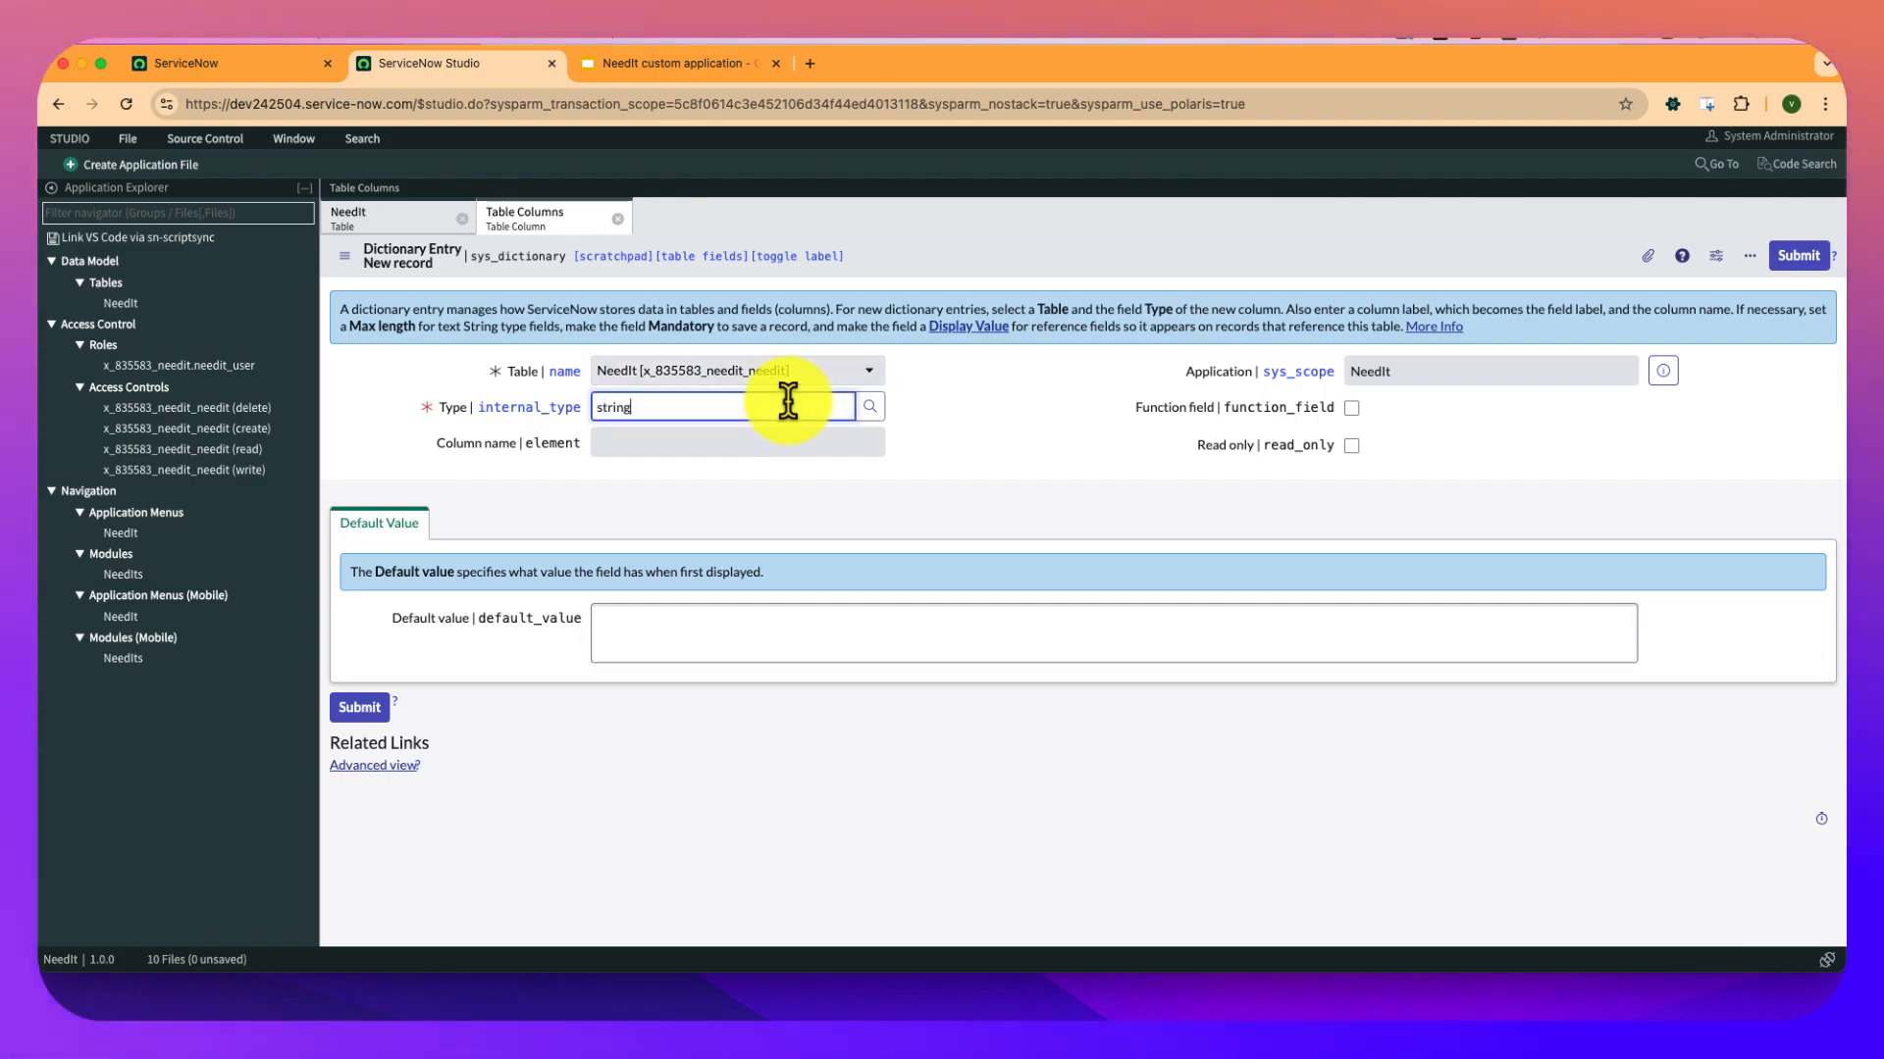
left_click(686, 427)
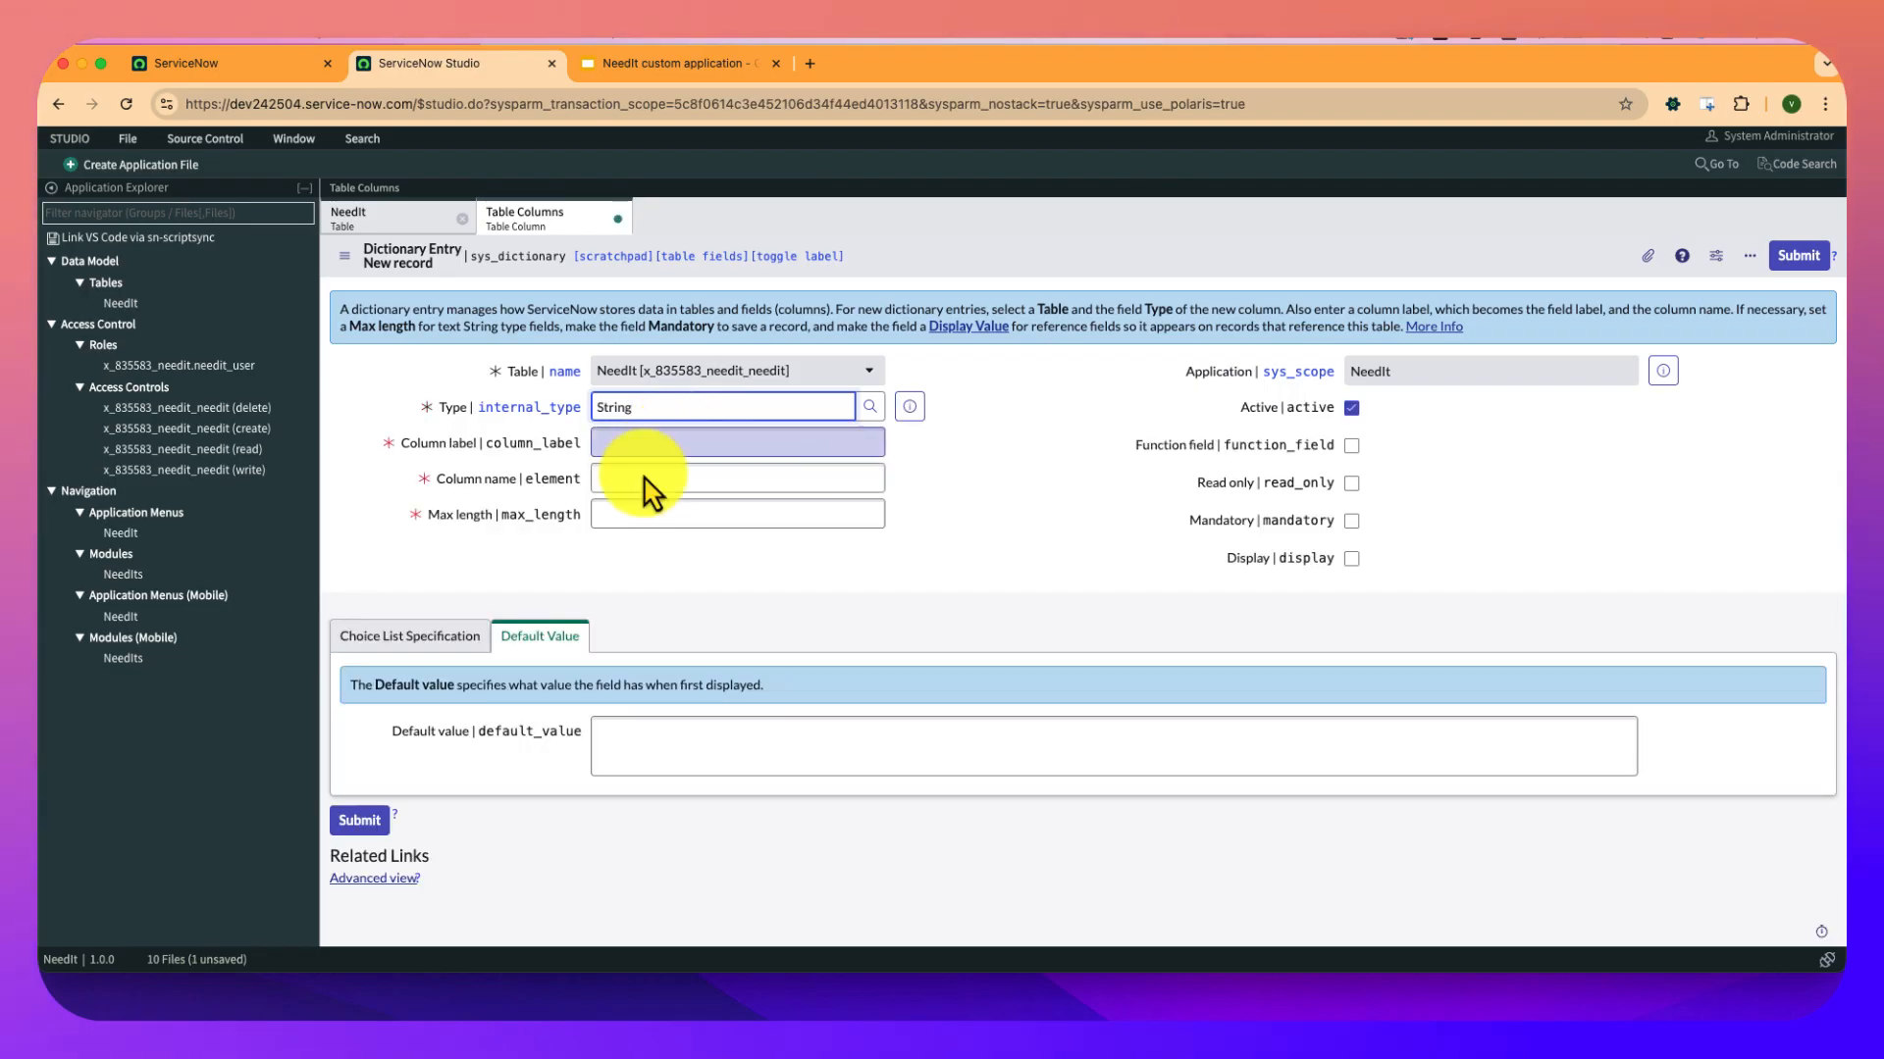
Set the column's choice option to Dropdown without None (must specify a default value) and try to submit the record.
left_click(442, 636)
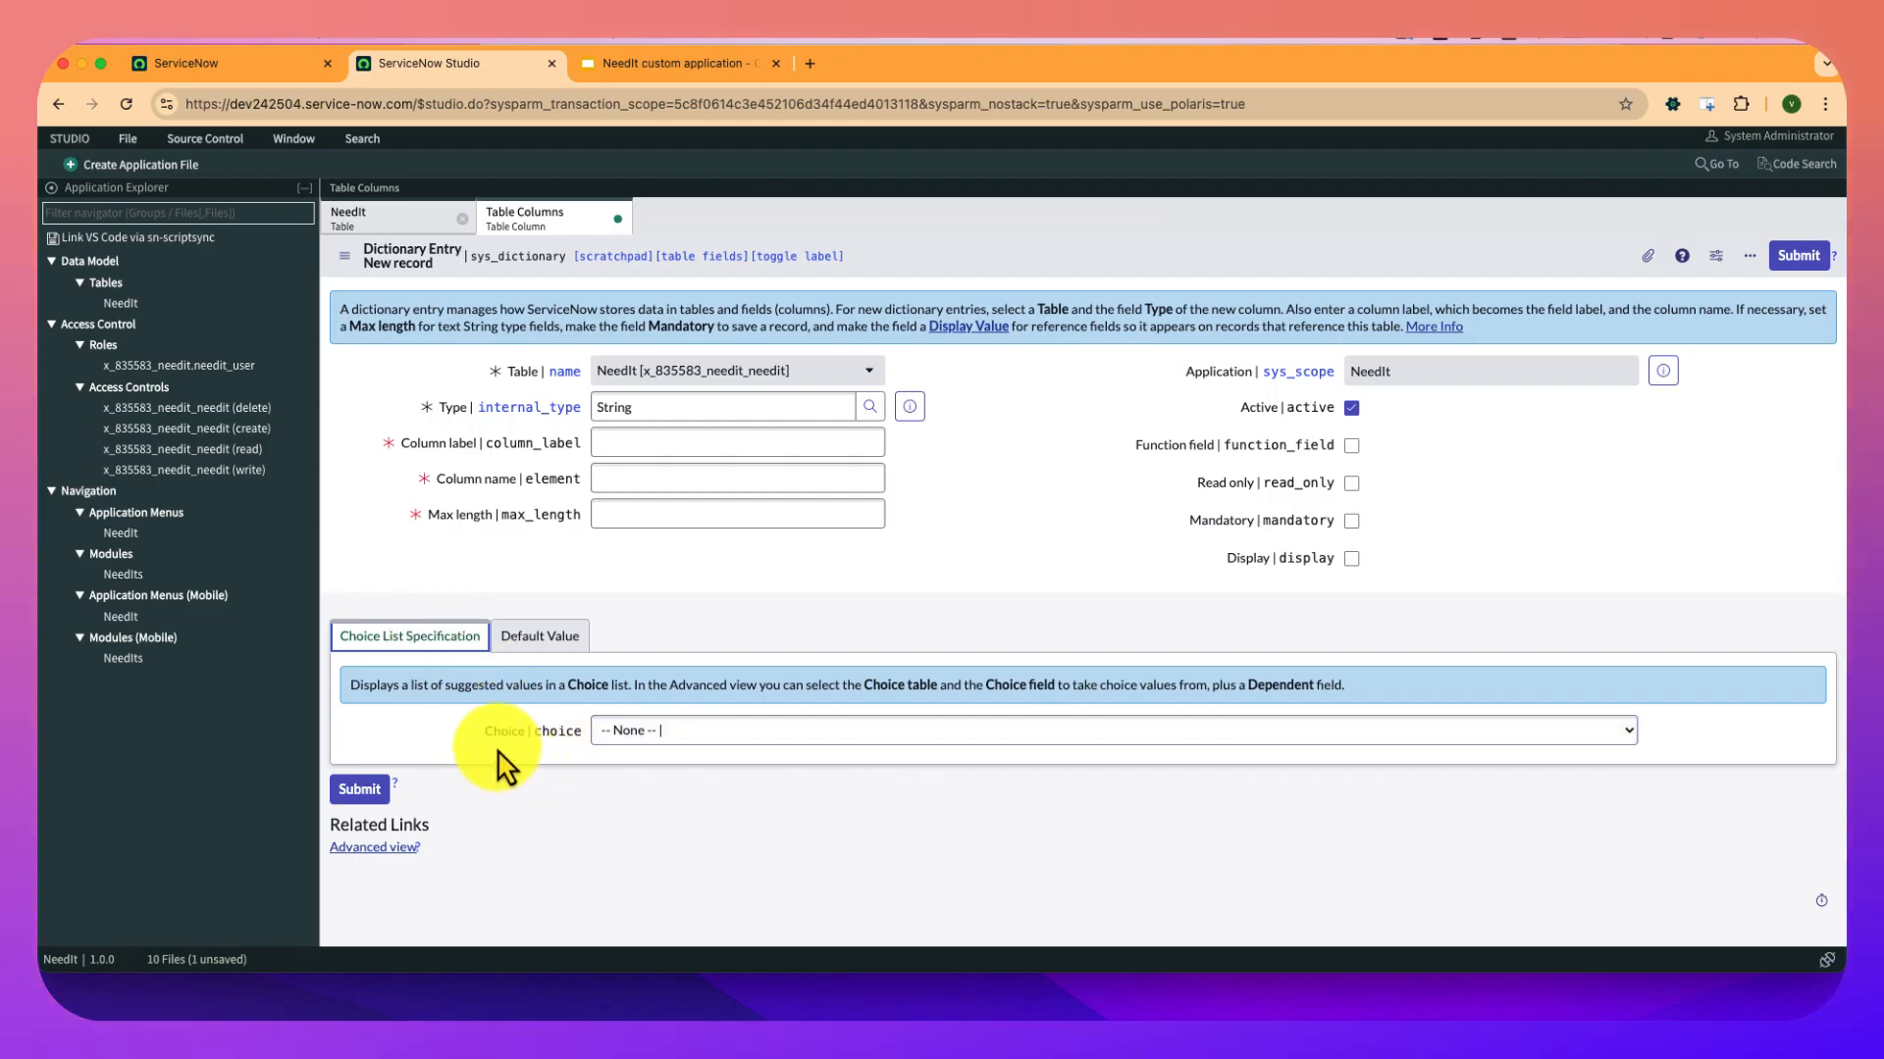
left_click(624, 736)
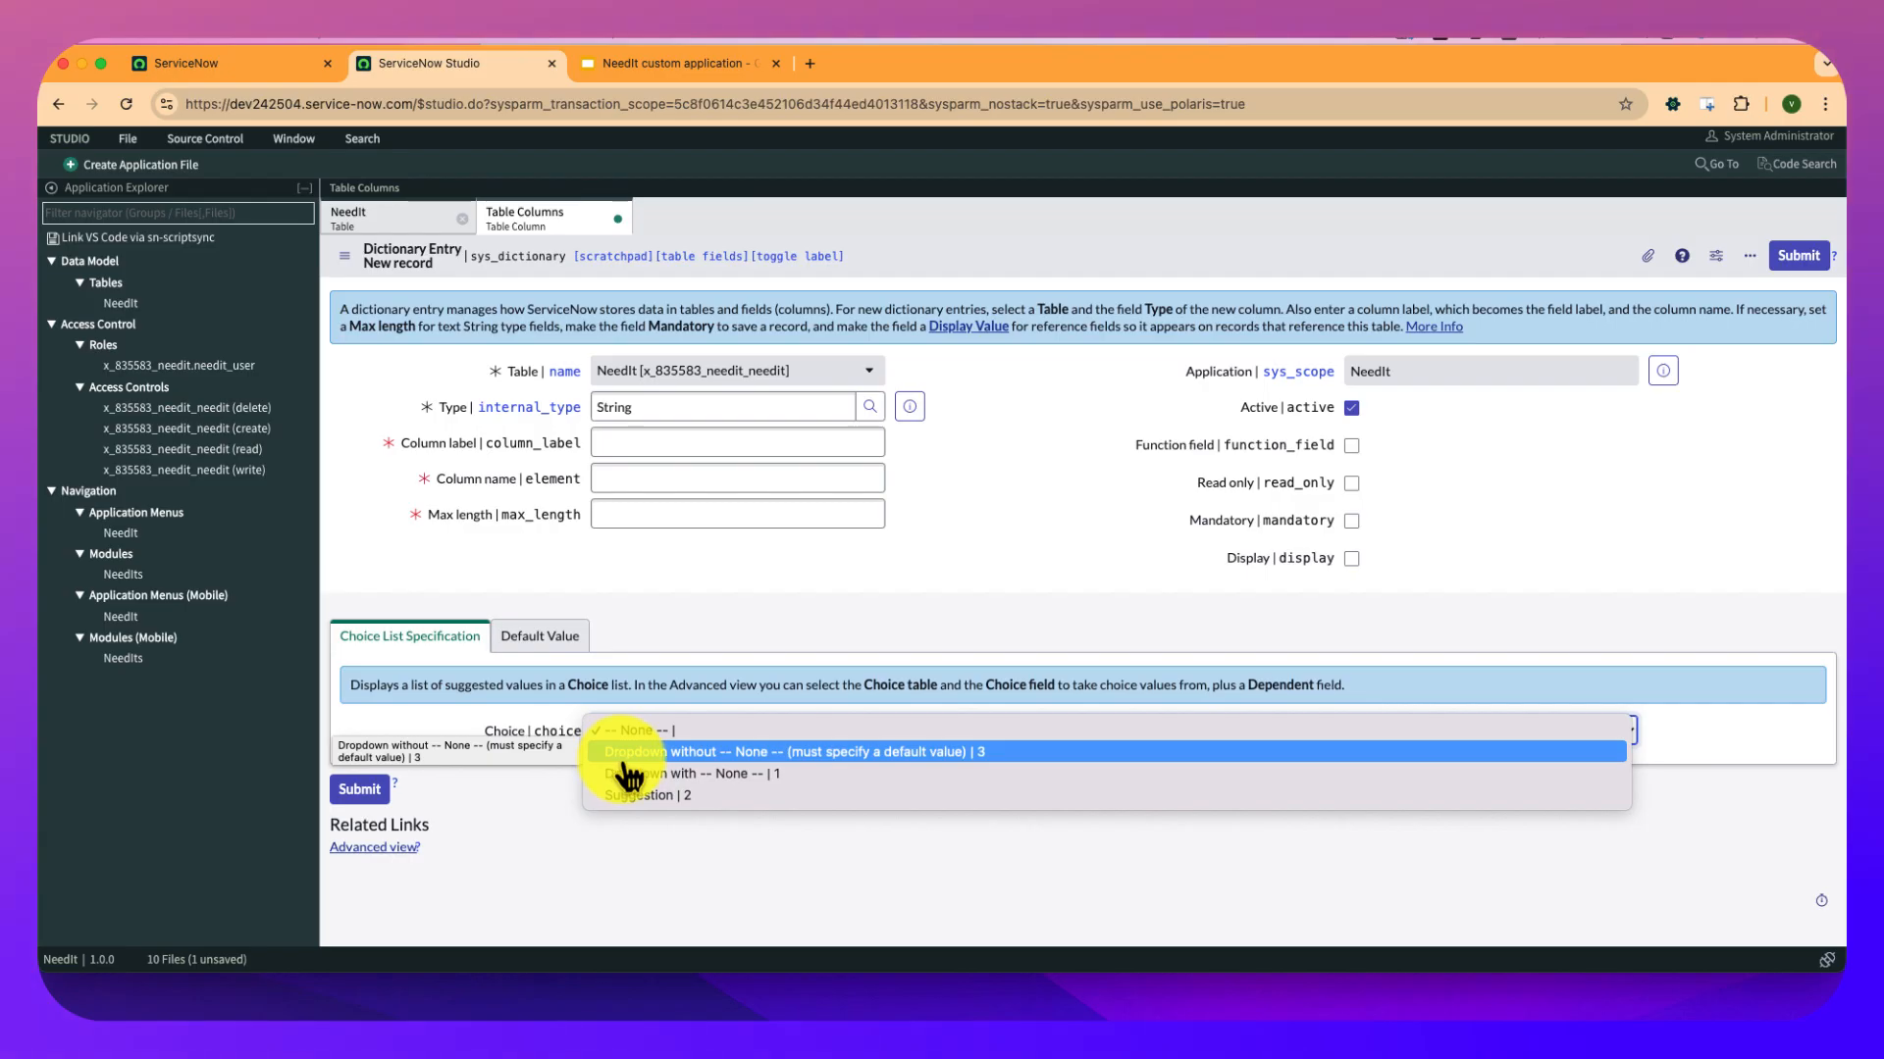
left_click(628, 753)
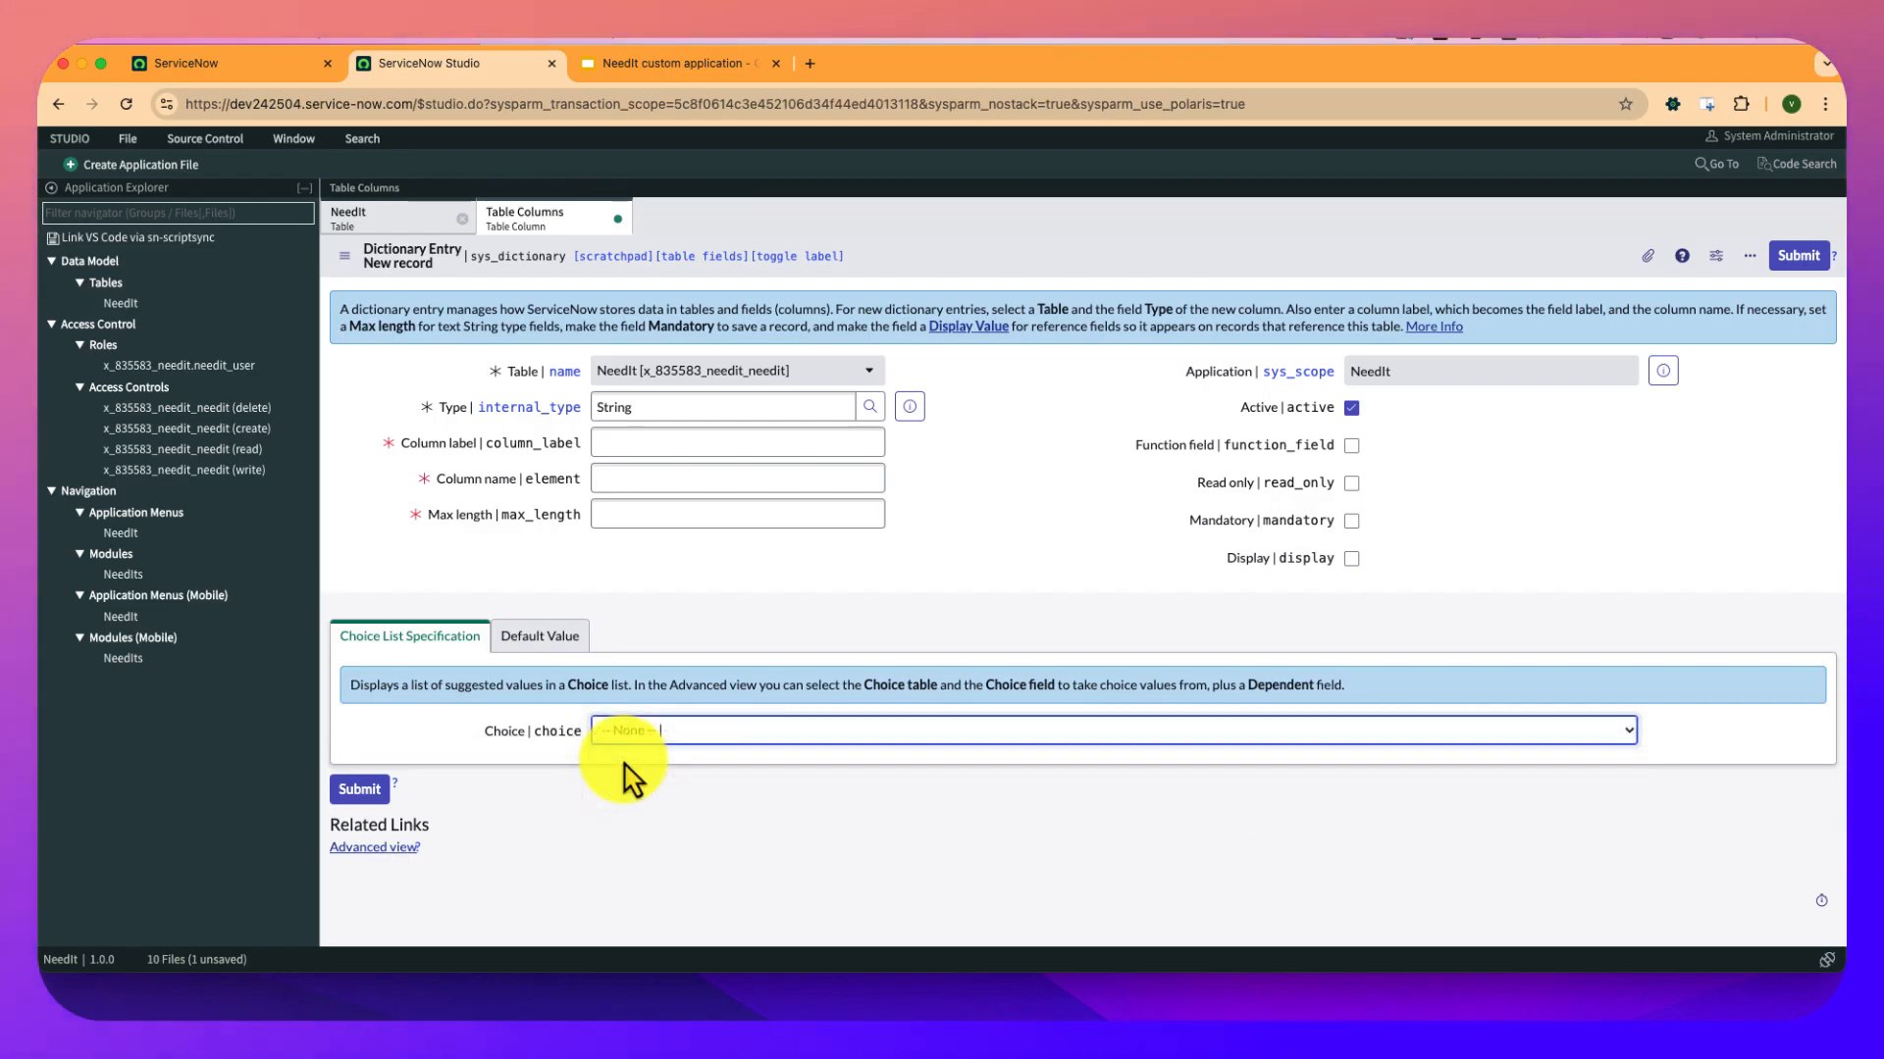
left_click(378, 797)
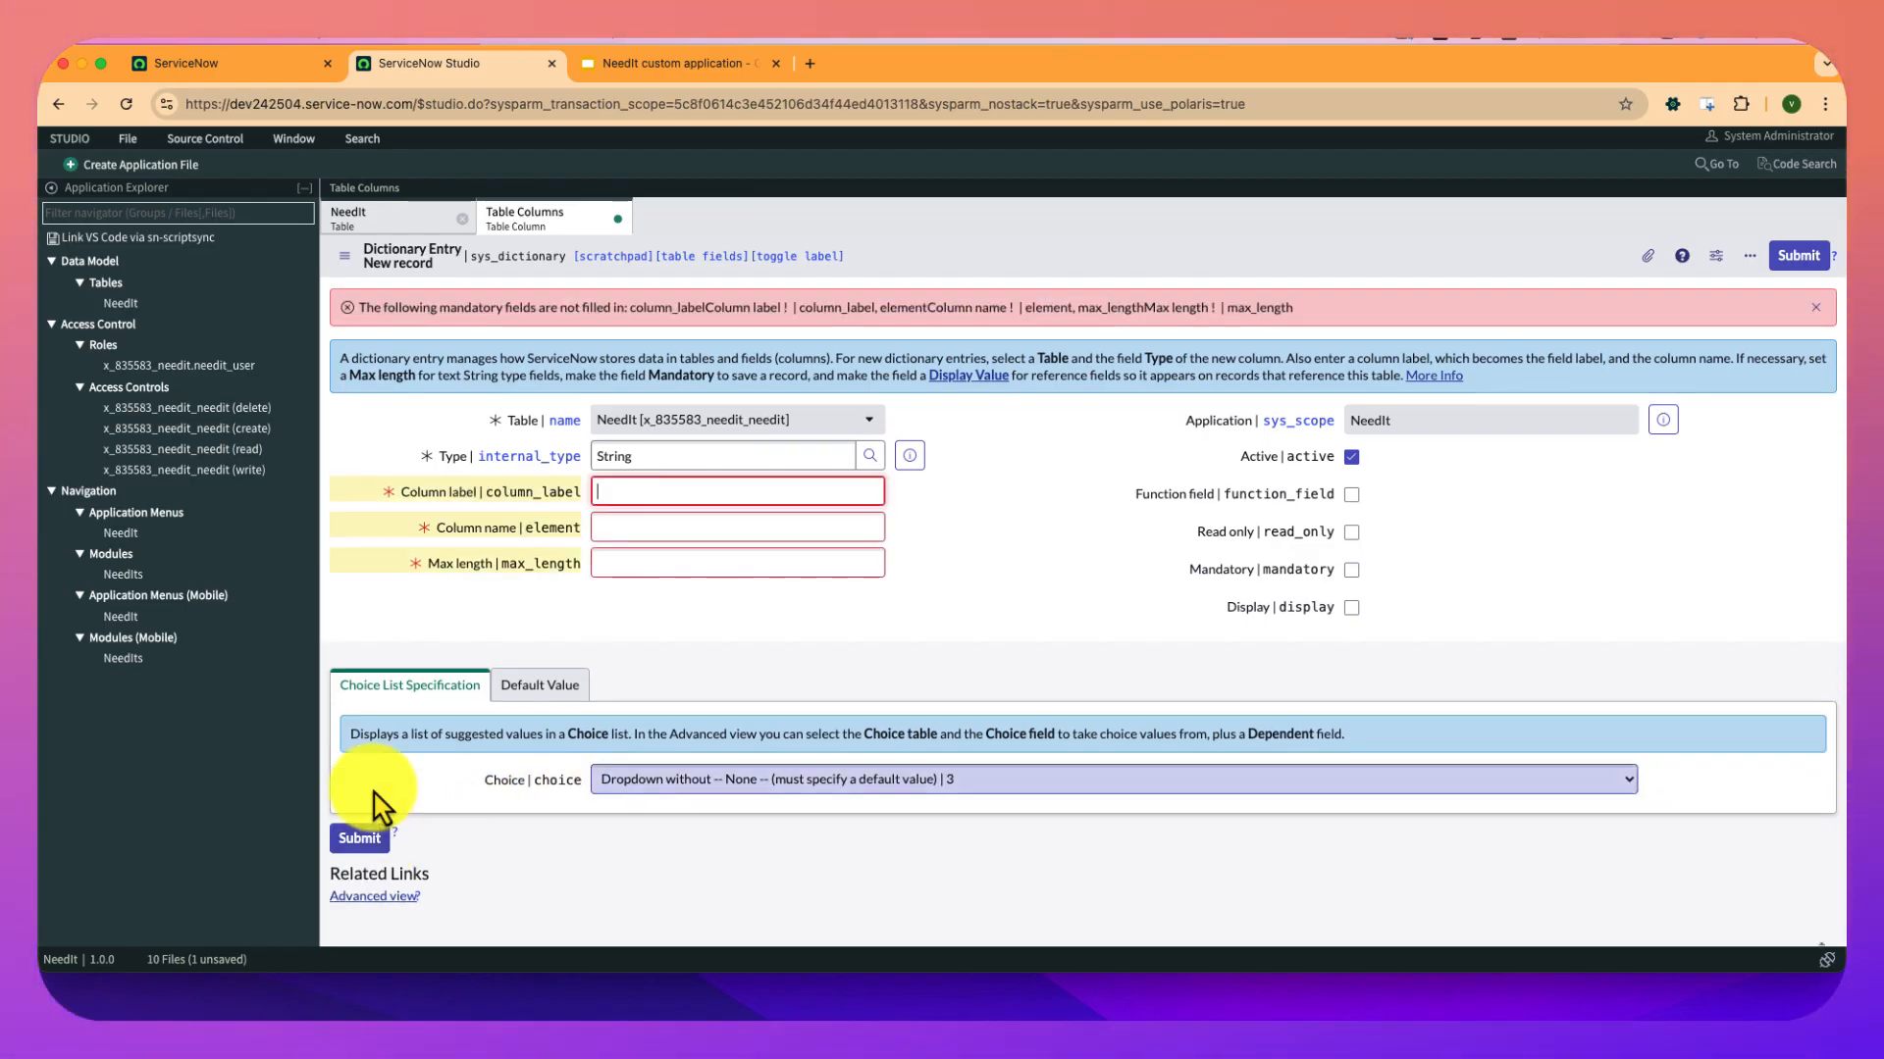
Label the column Request type with a max length of 40 and save it.
left_click(672, 495)
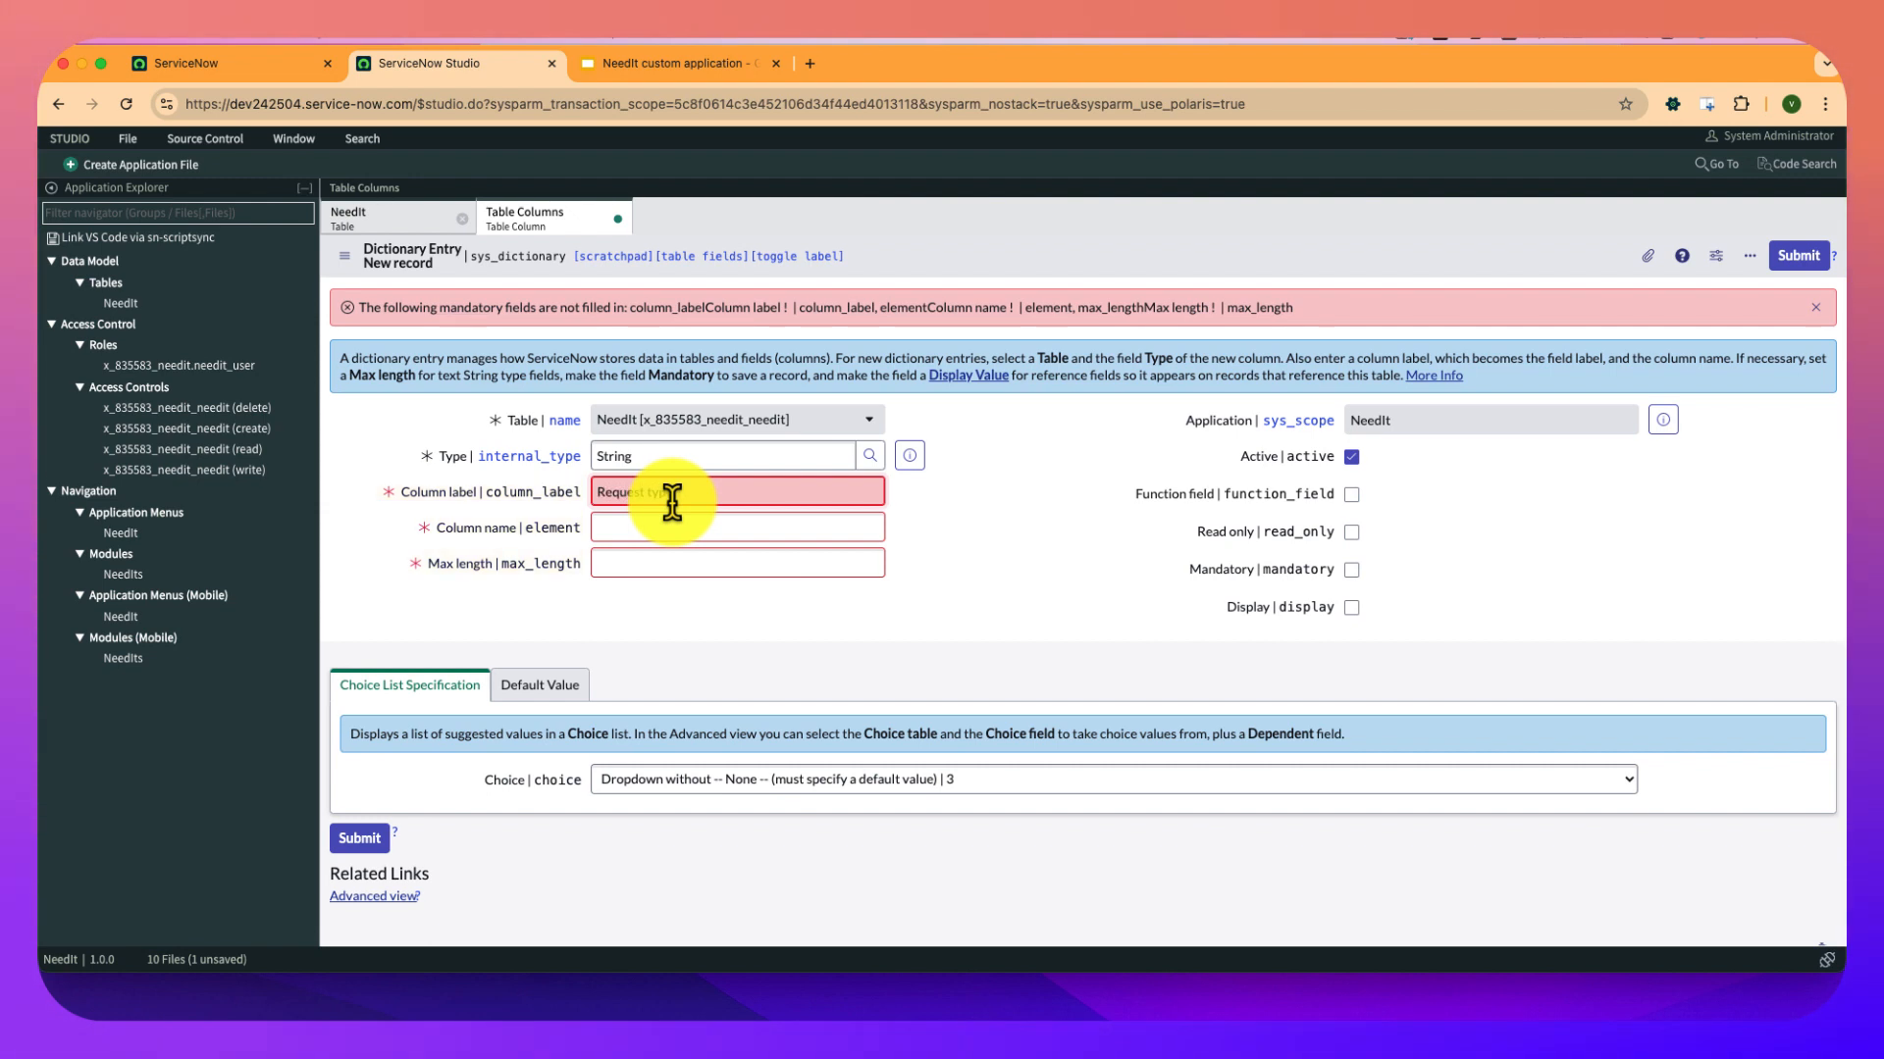
key("Tab")
key("Tab")
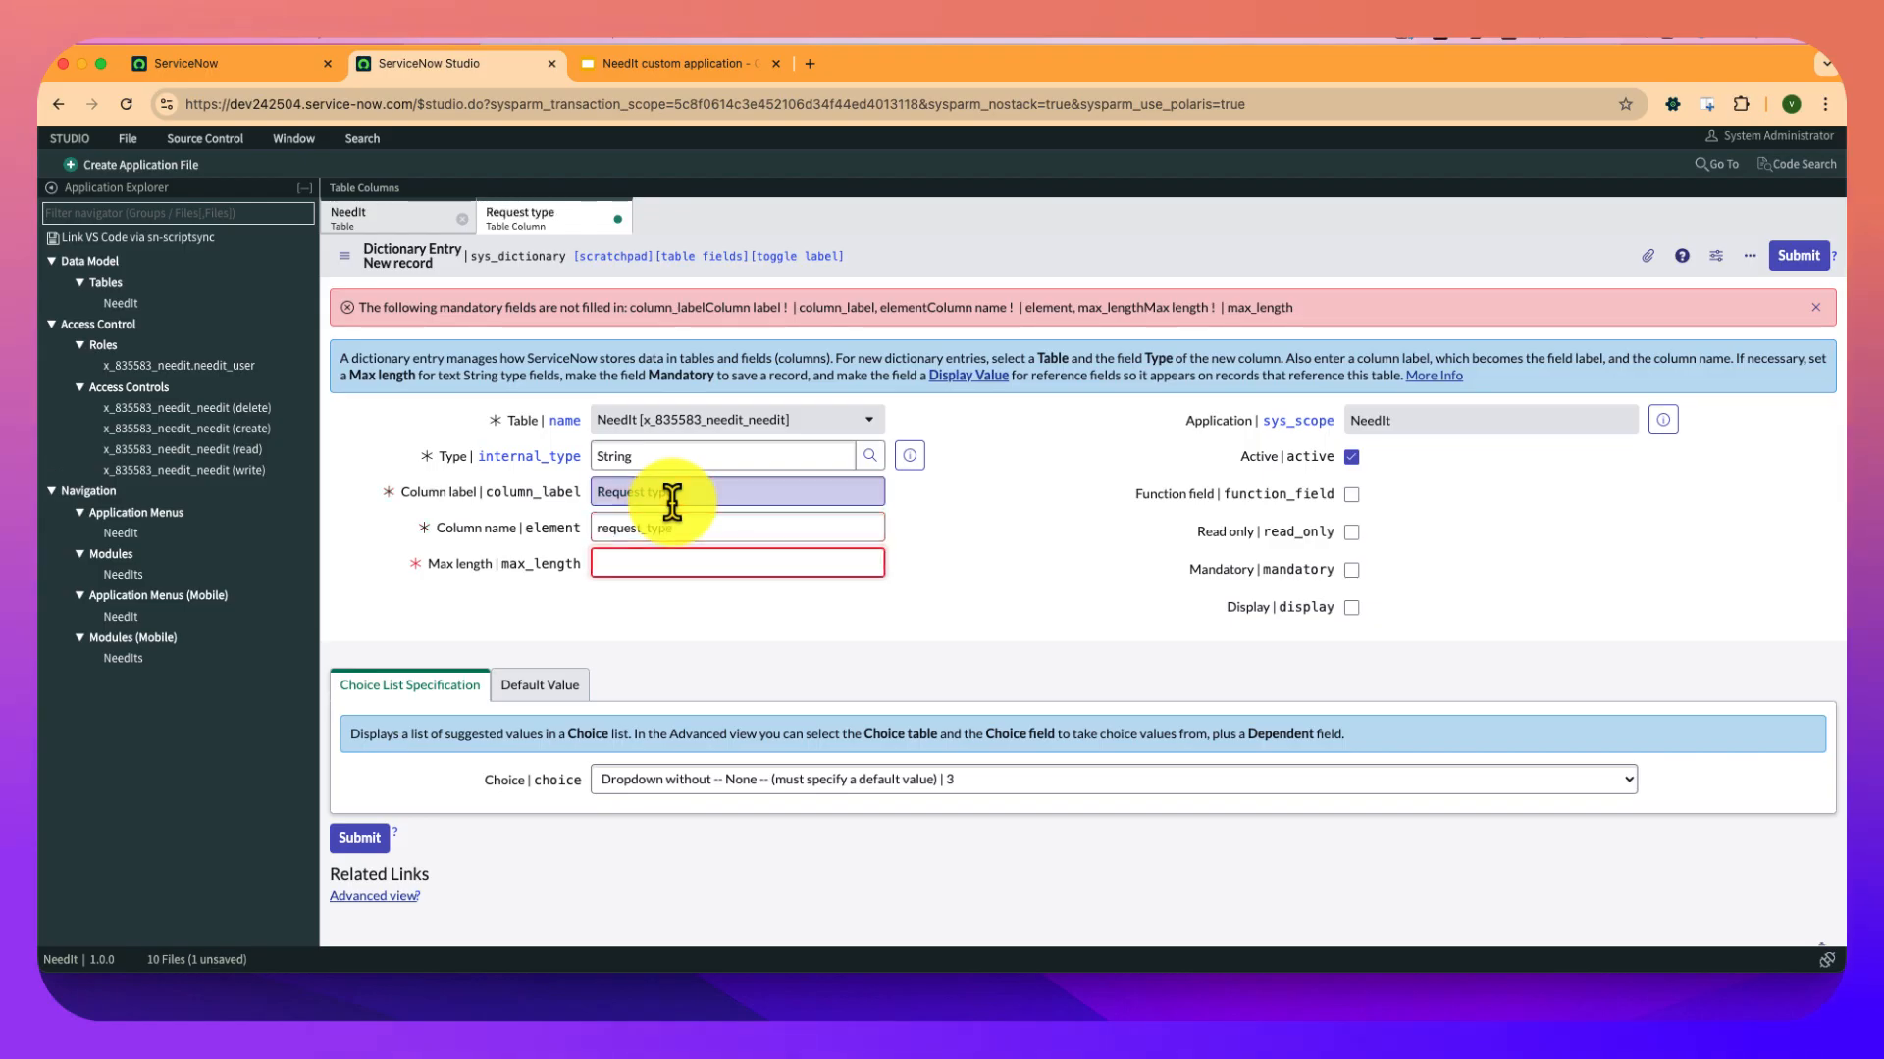
left_click(343, 257)
left_click(383, 275)
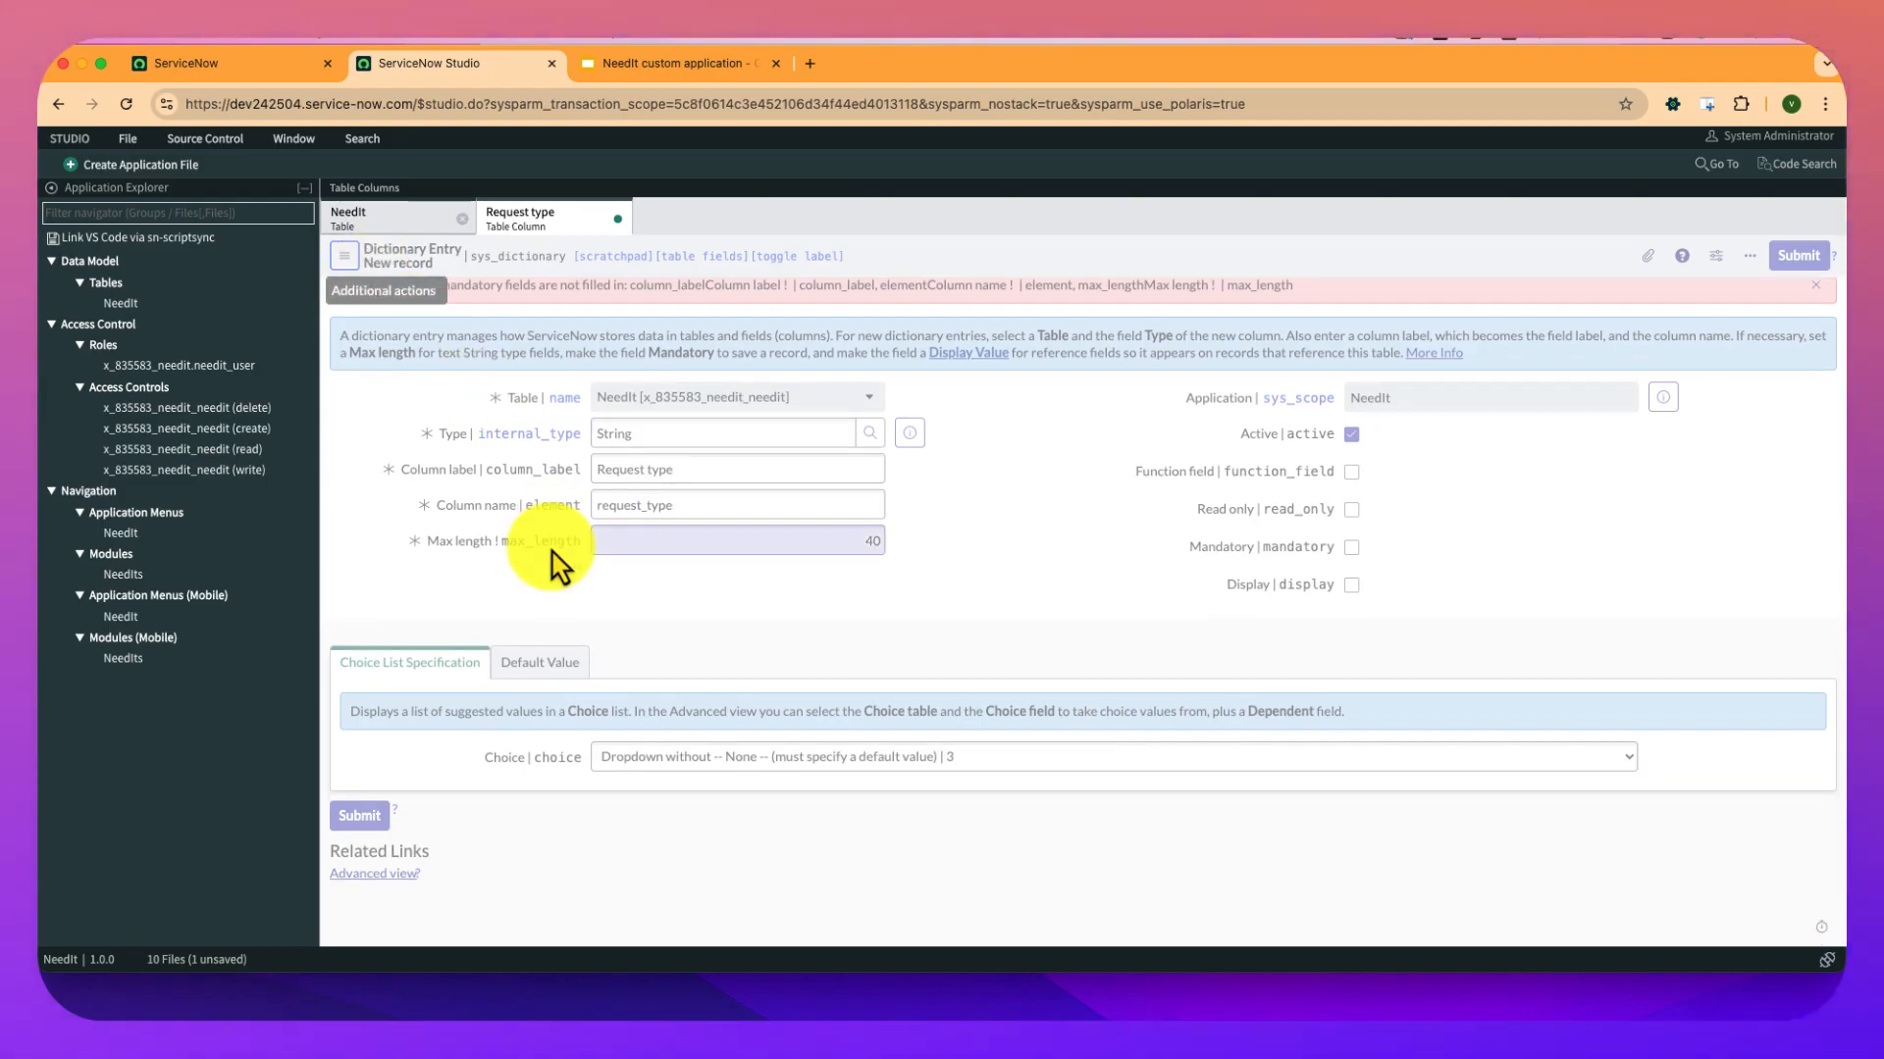
Add a choice record to the Request type column for Human Resource with the value HR and save it.
scroll(551, 549, "down", 3)
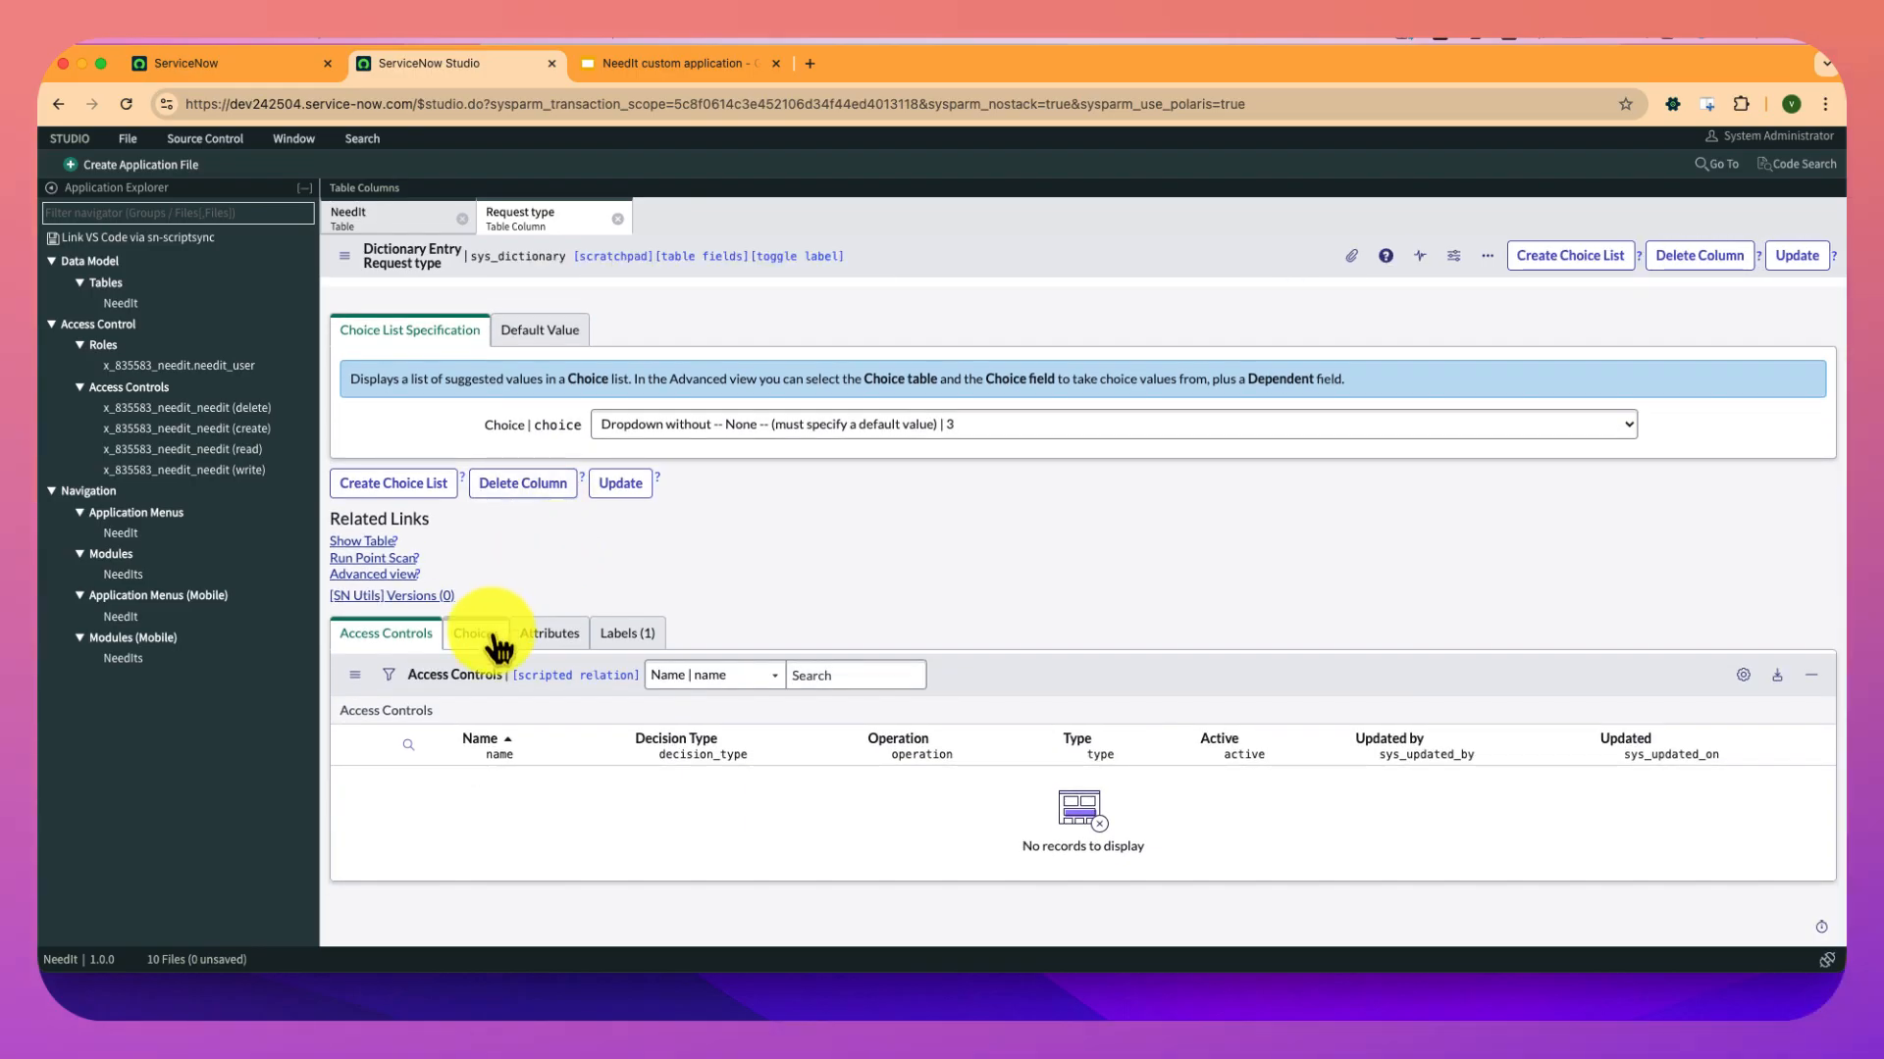
left_click(494, 645)
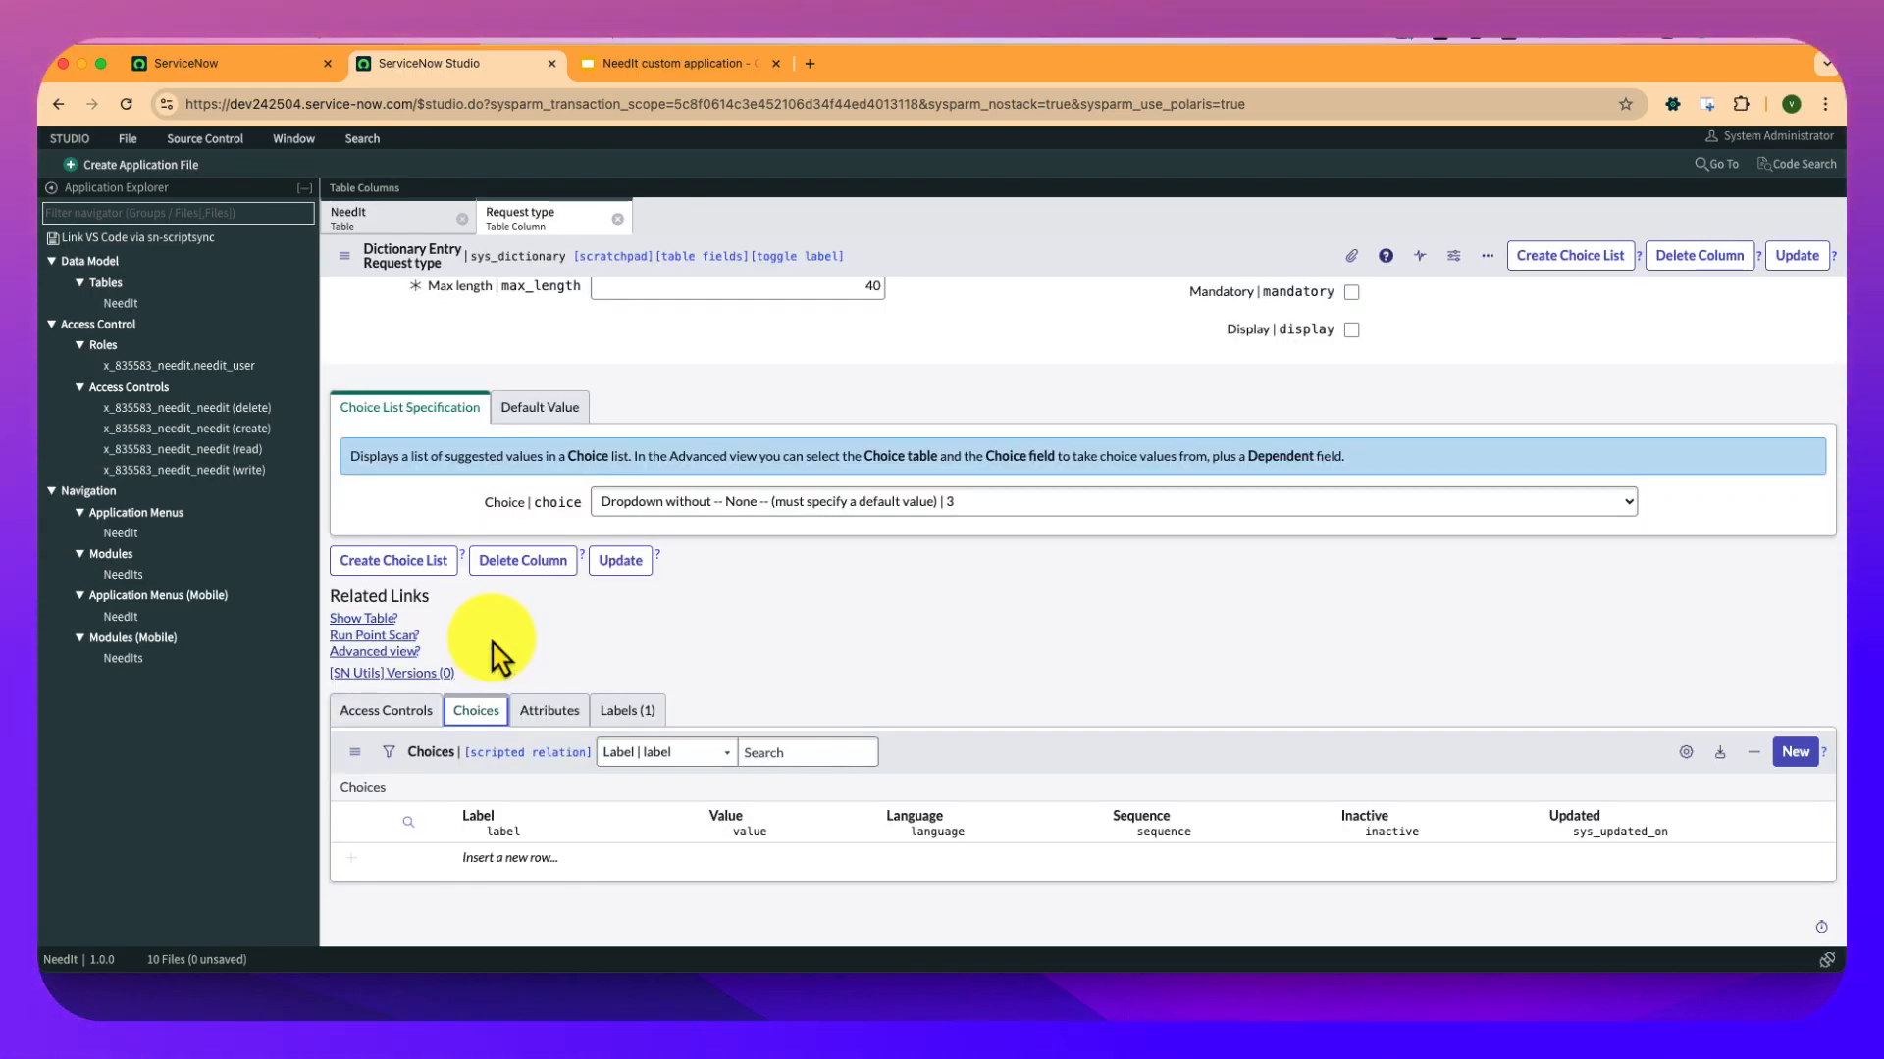
scroll(492, 659, "down", 3)
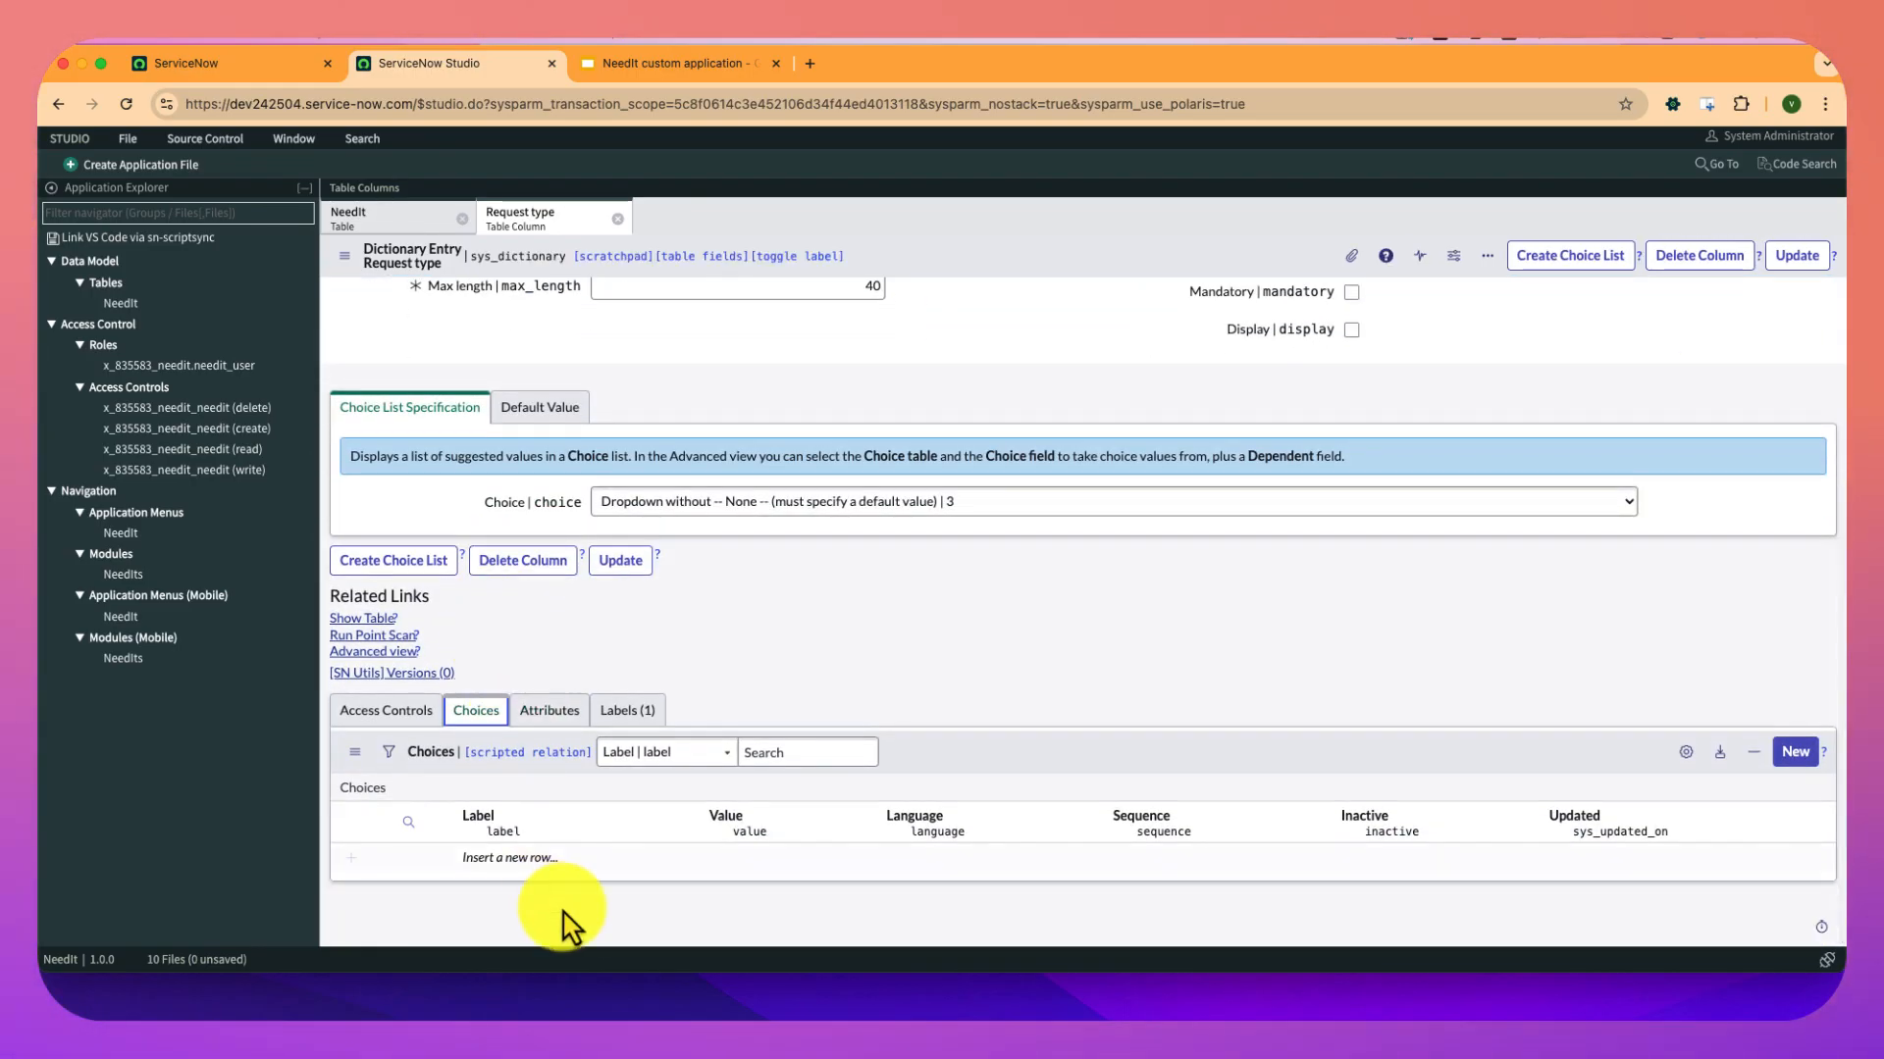
left_click(1792, 752)
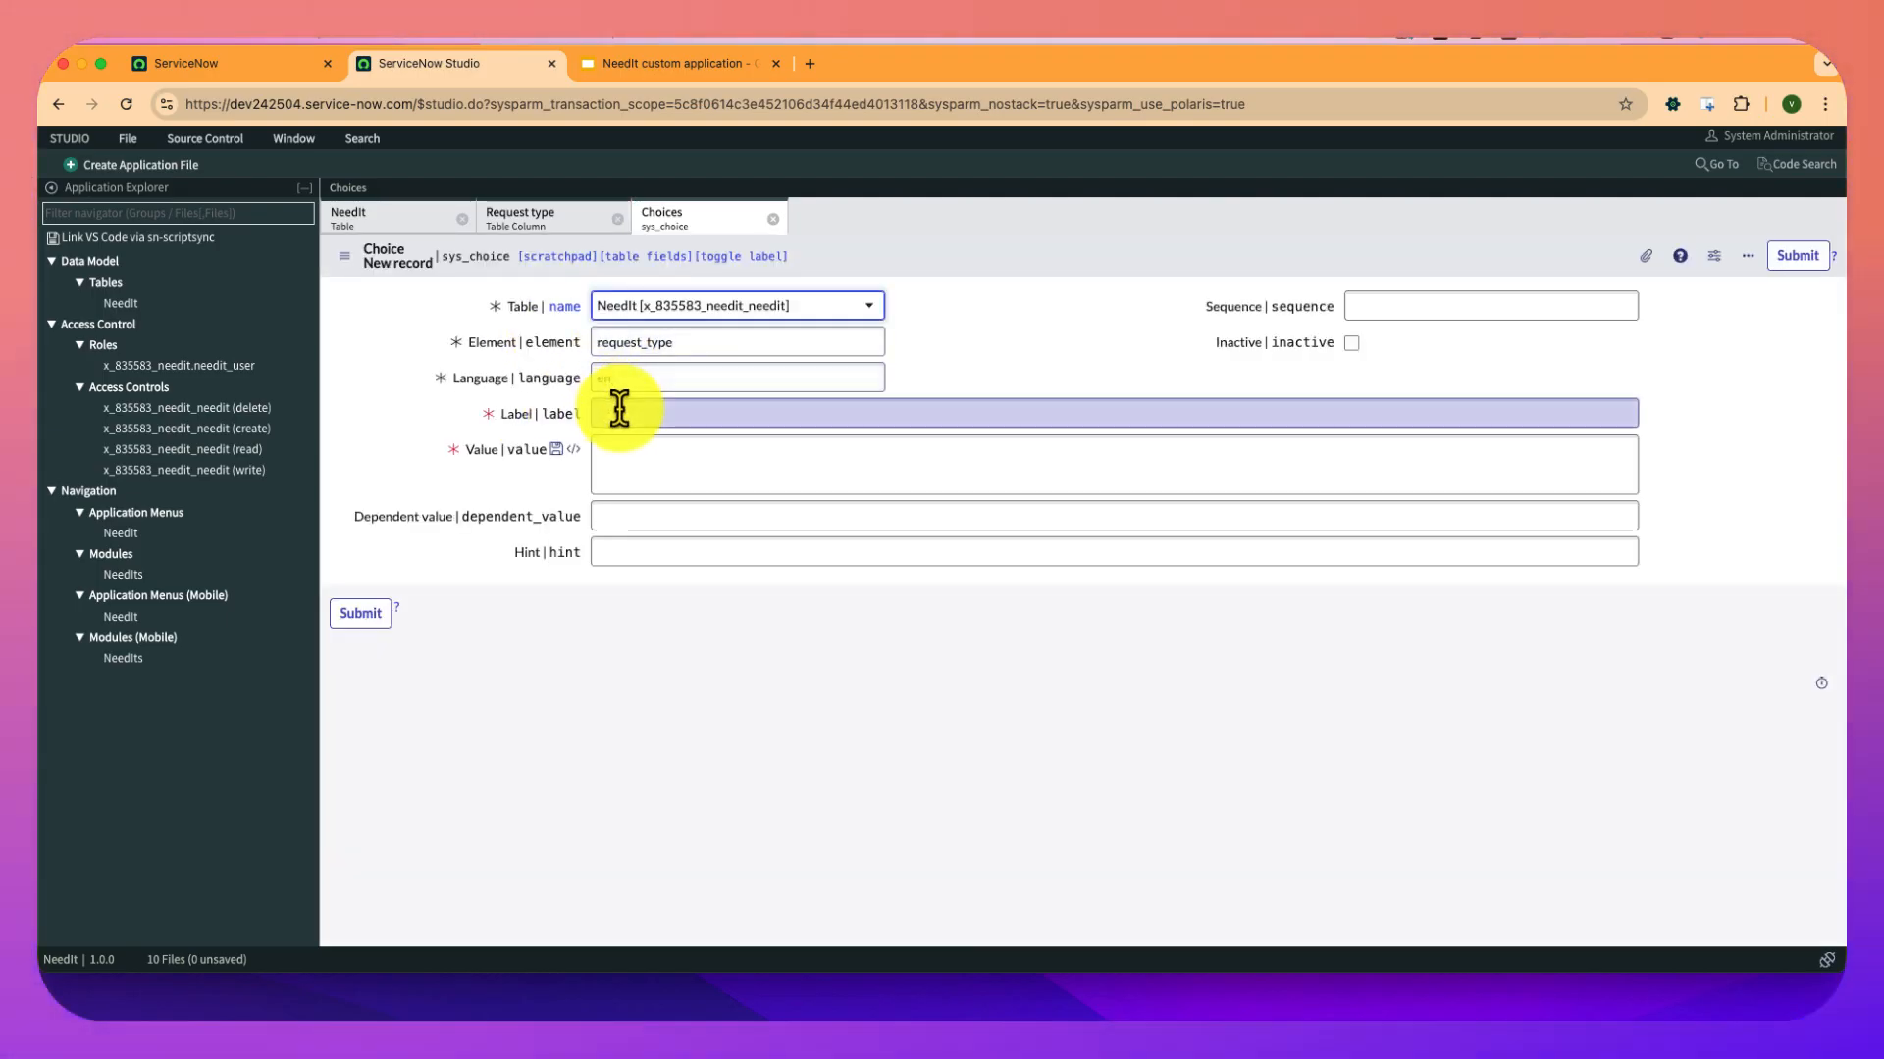
left_click(619, 410)
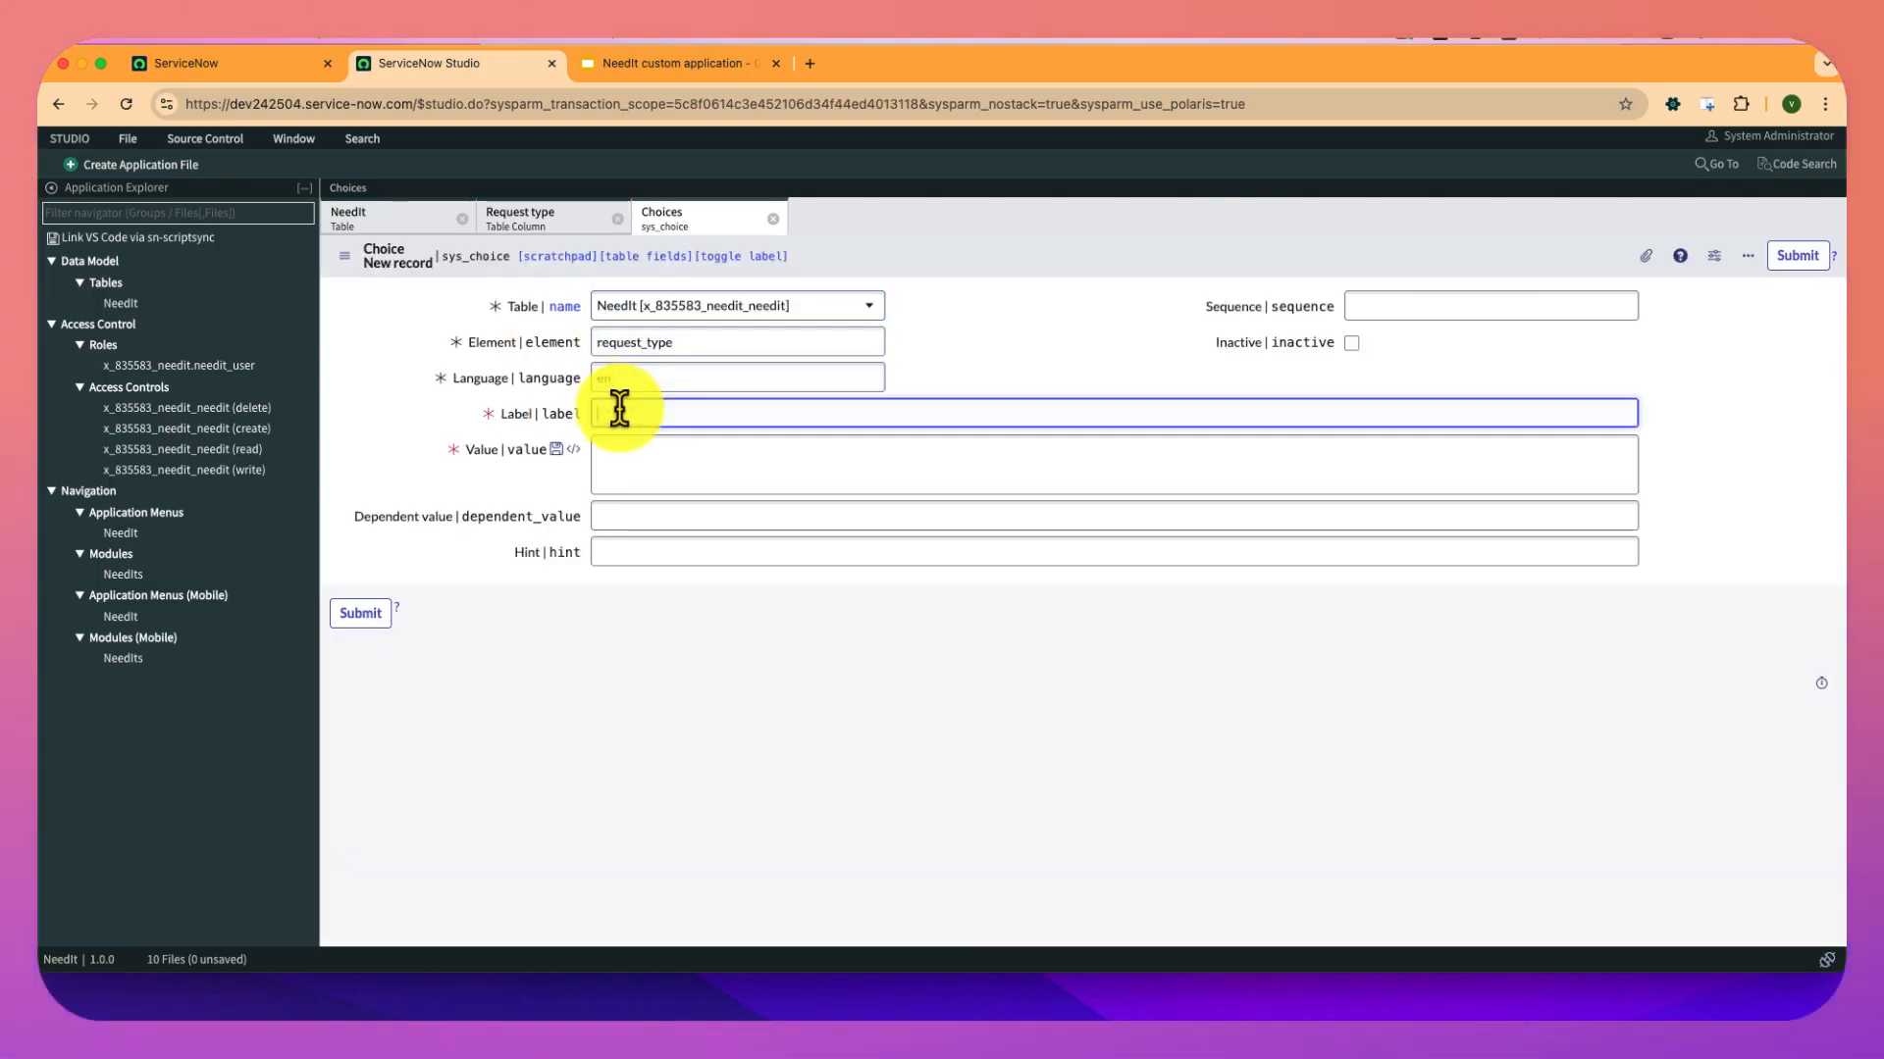
type("Human Resou")
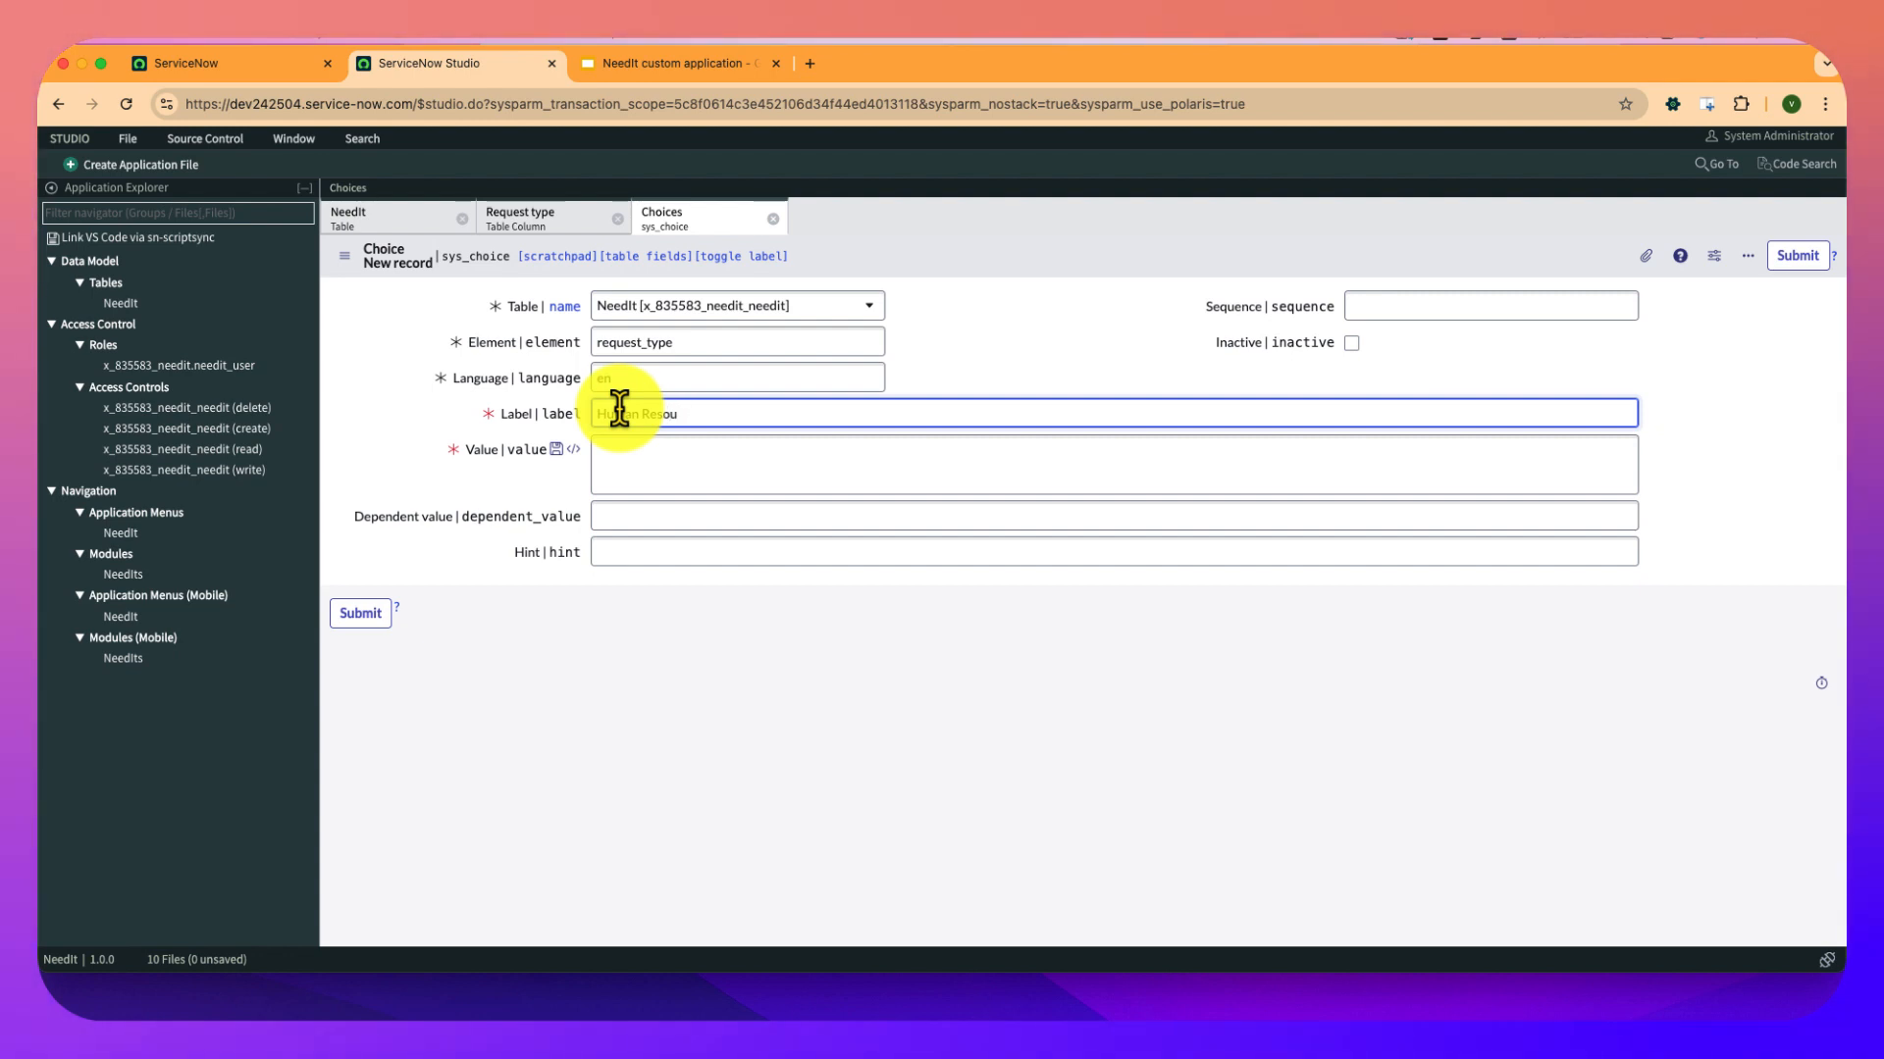
type("rce")
key("Tab")
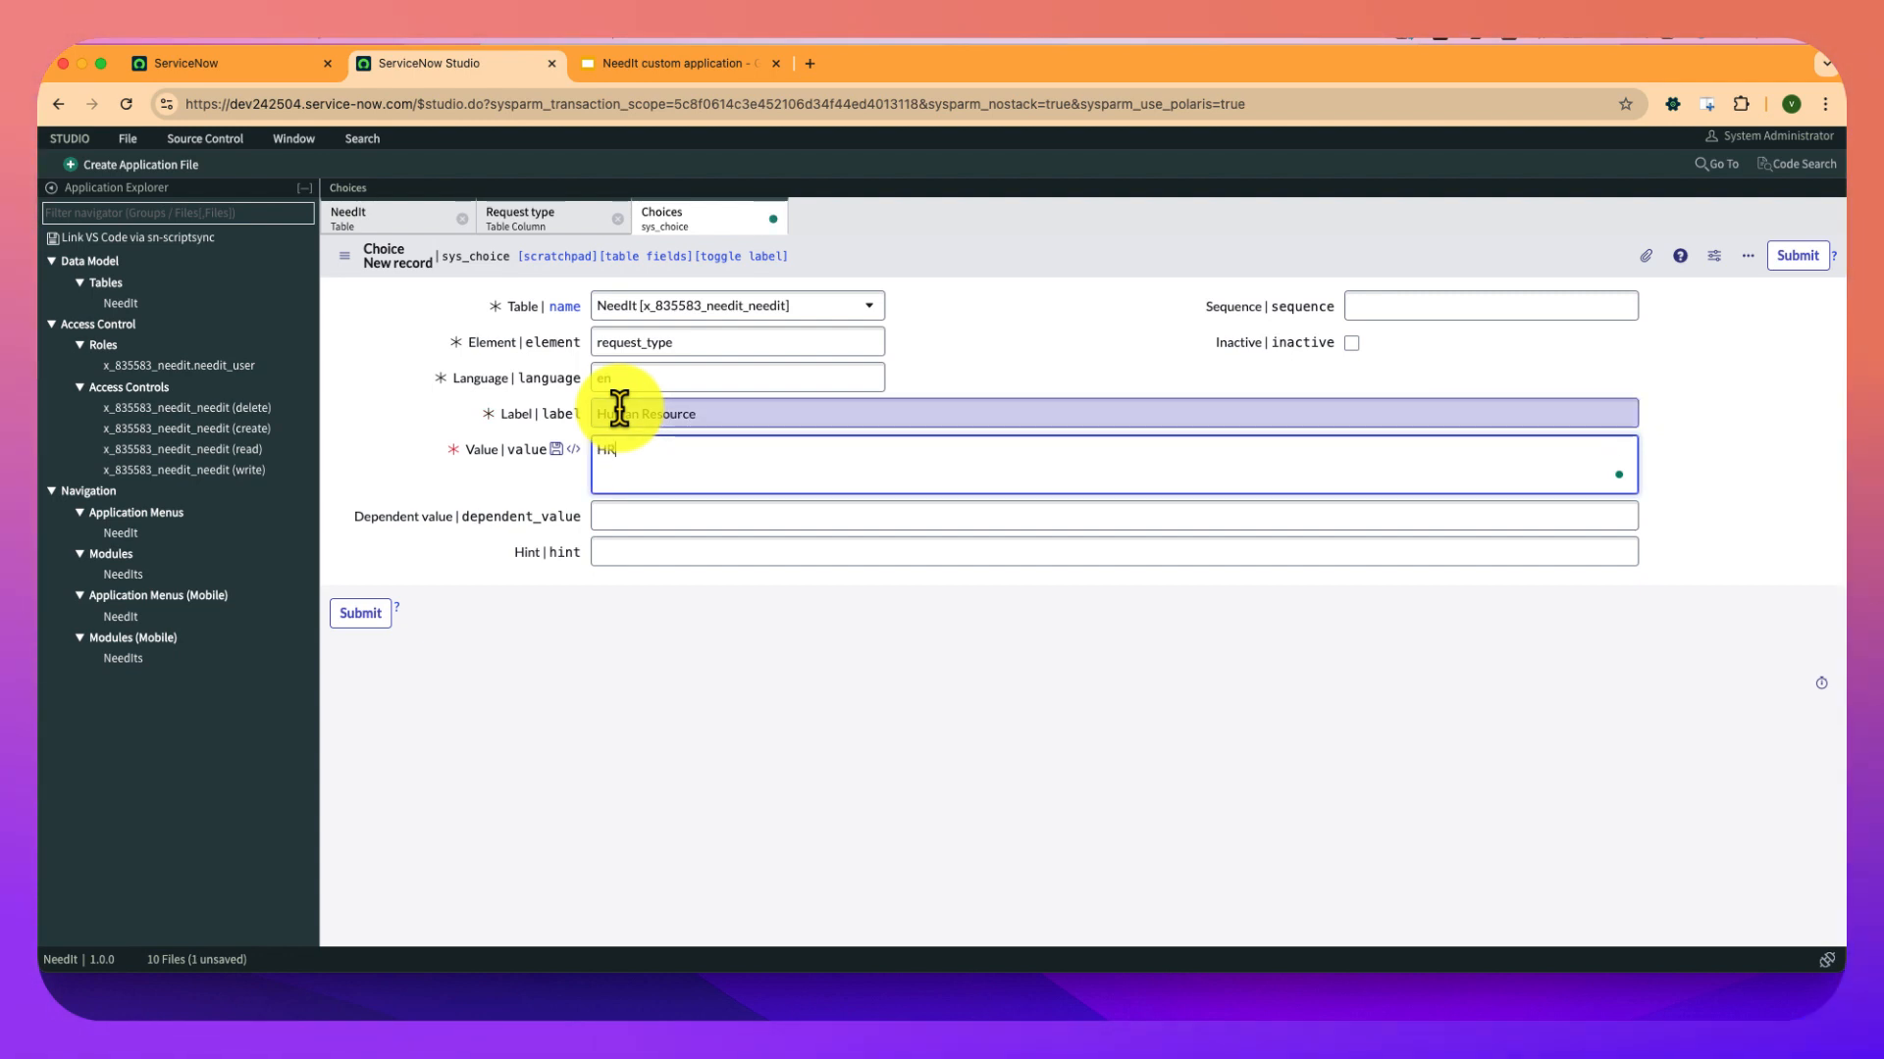
left_click(619, 408)
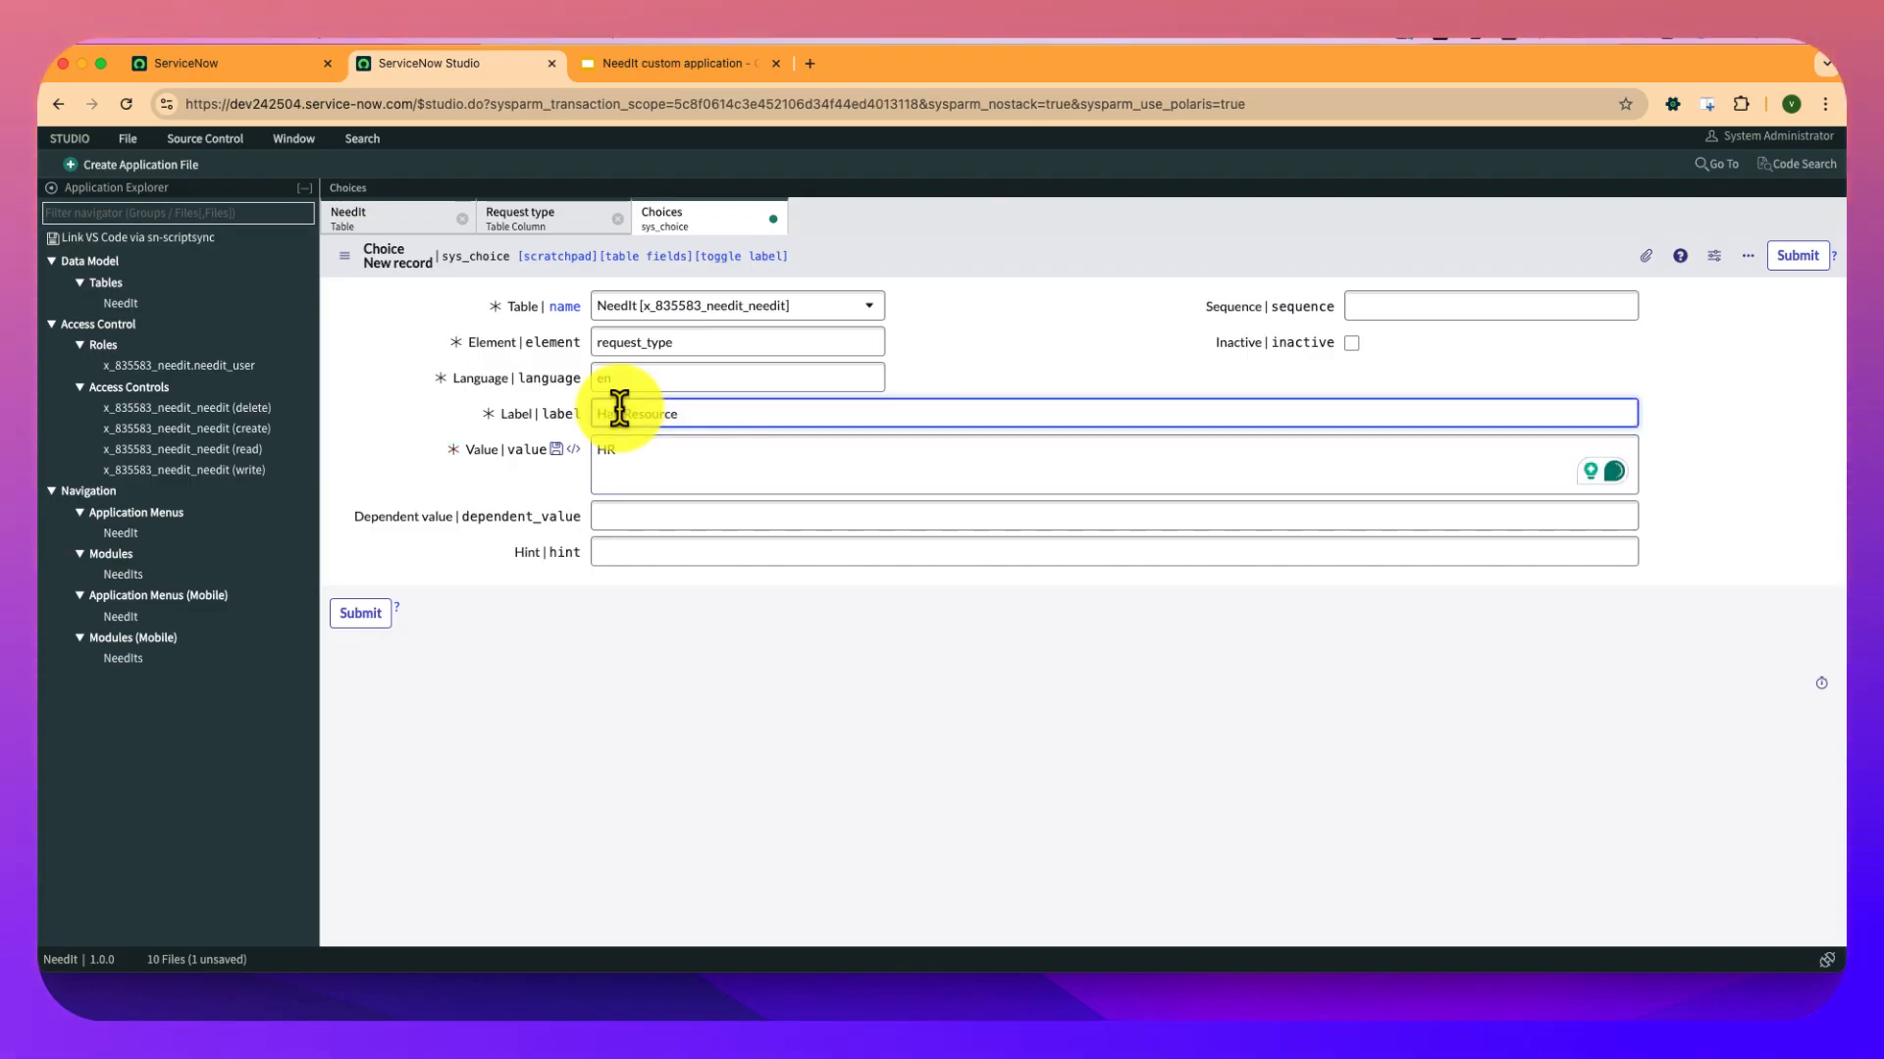
key("Return")
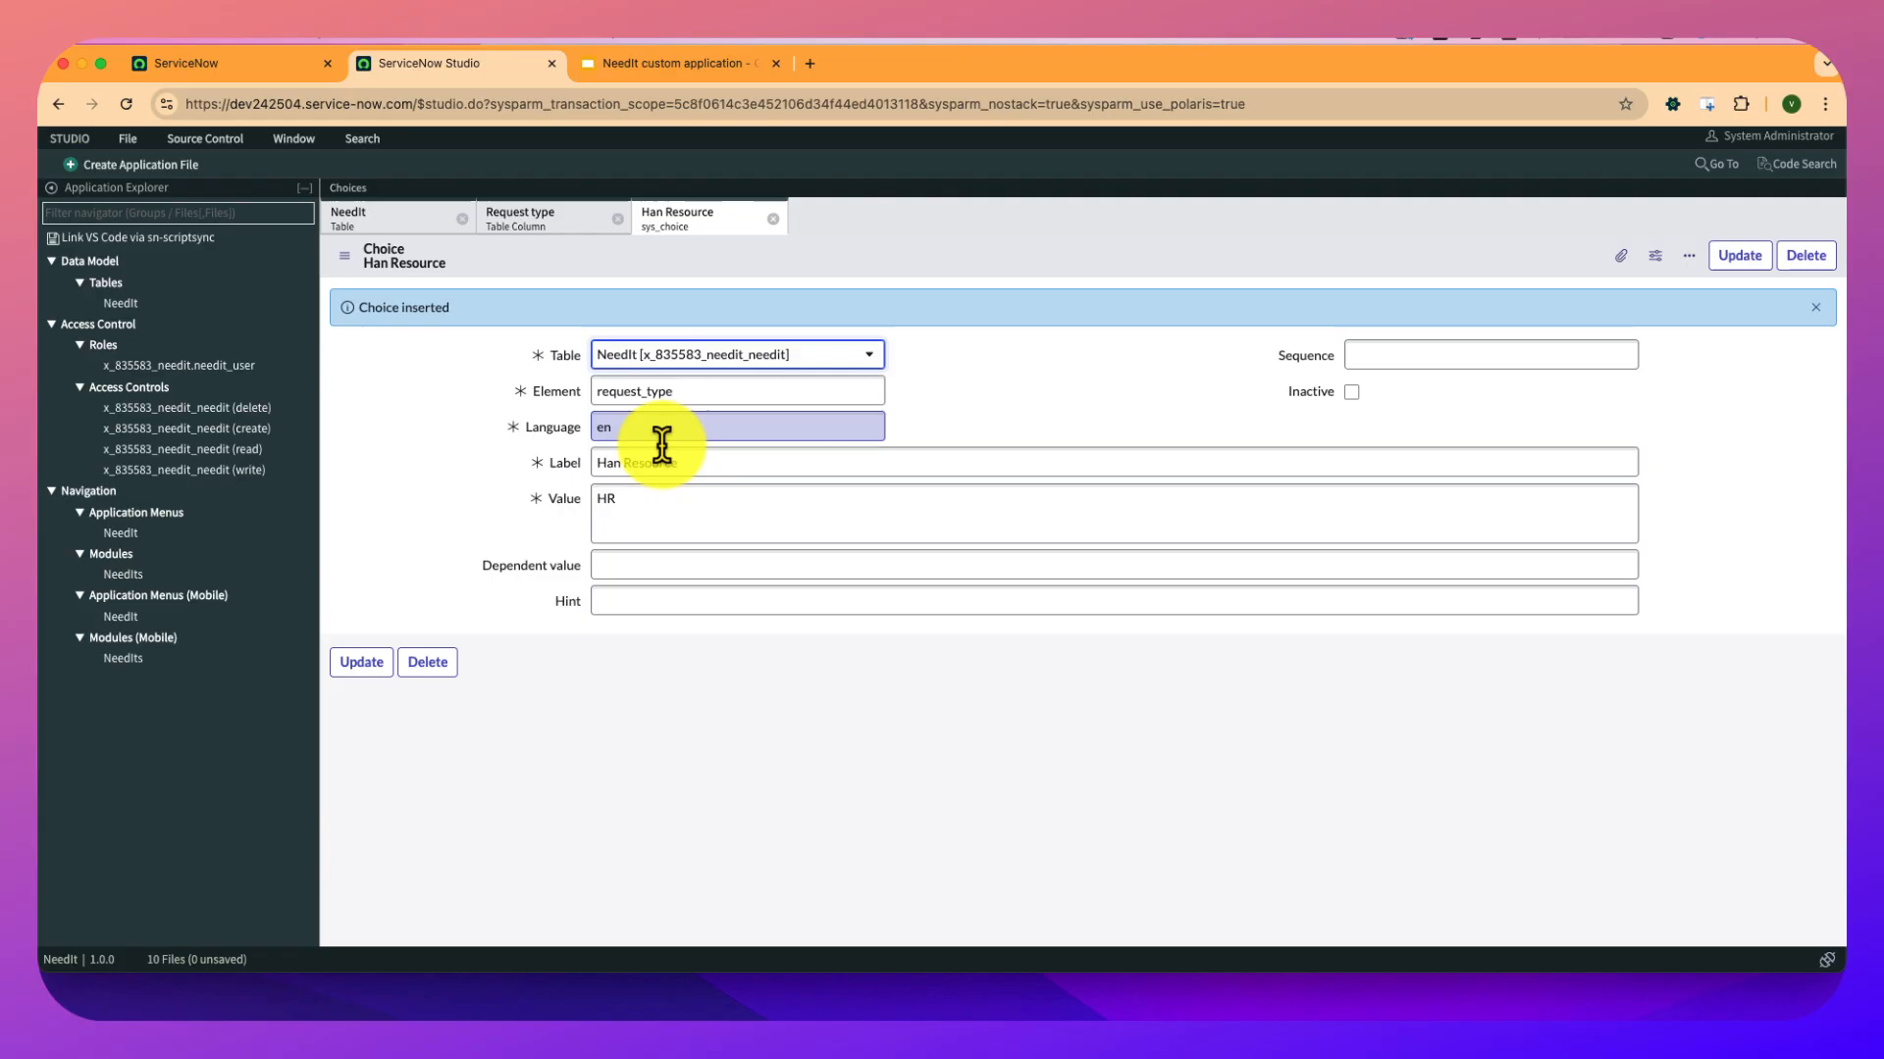
Correct the choice's label to Human Resource and set its value to hr.
left_click(665, 455)
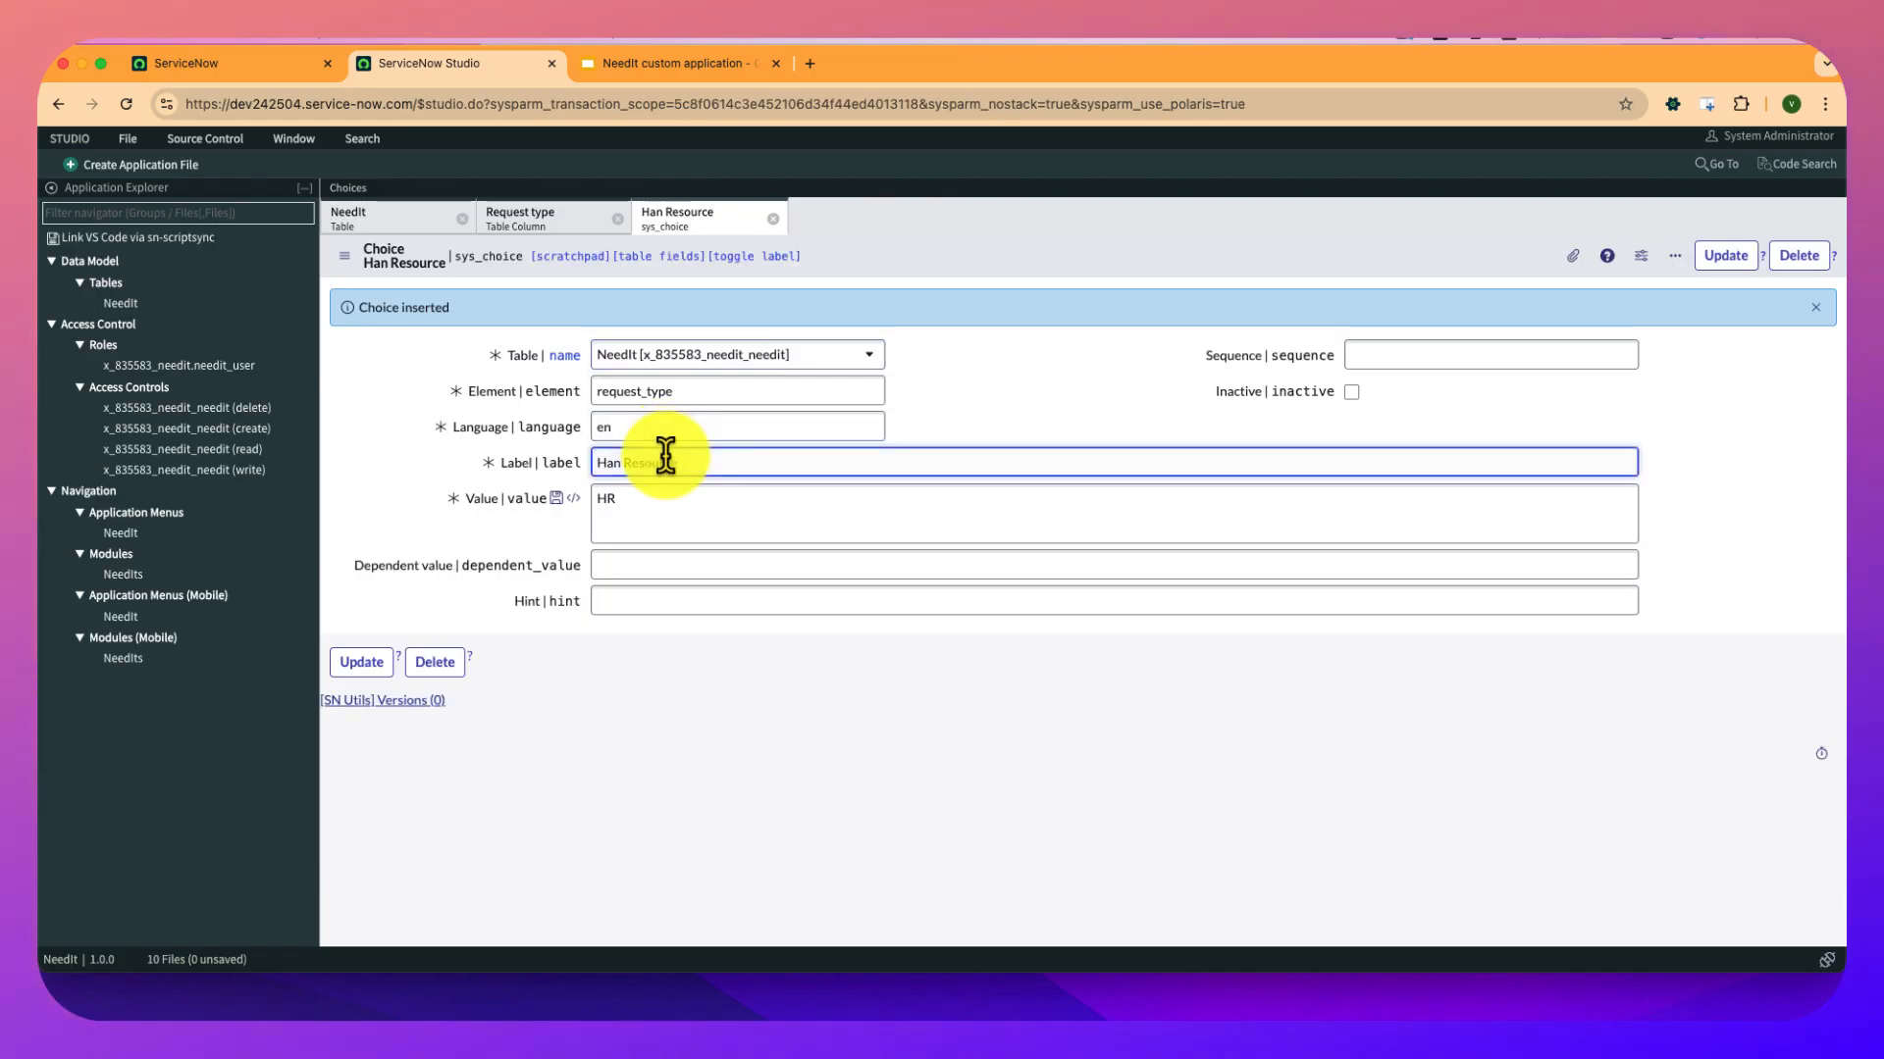
left_click_drag(679, 461, 501, 466)
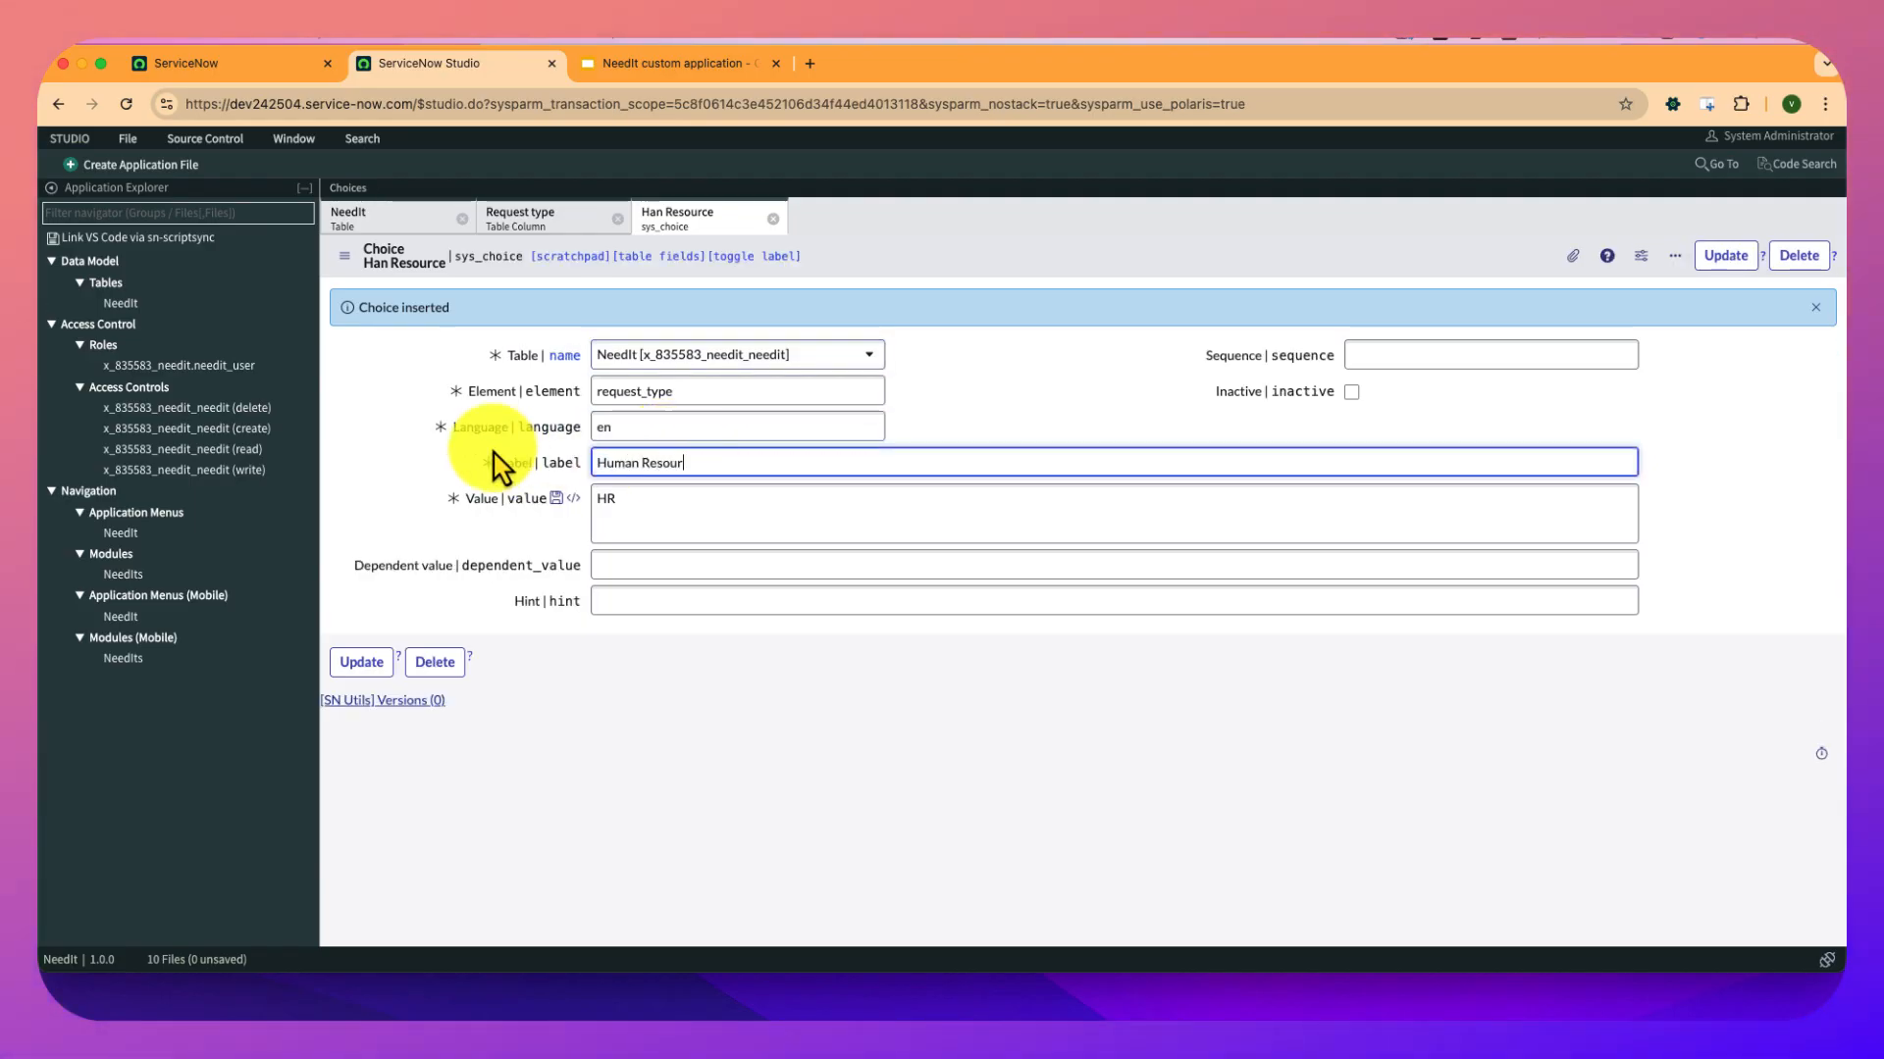
left_click(602, 499)
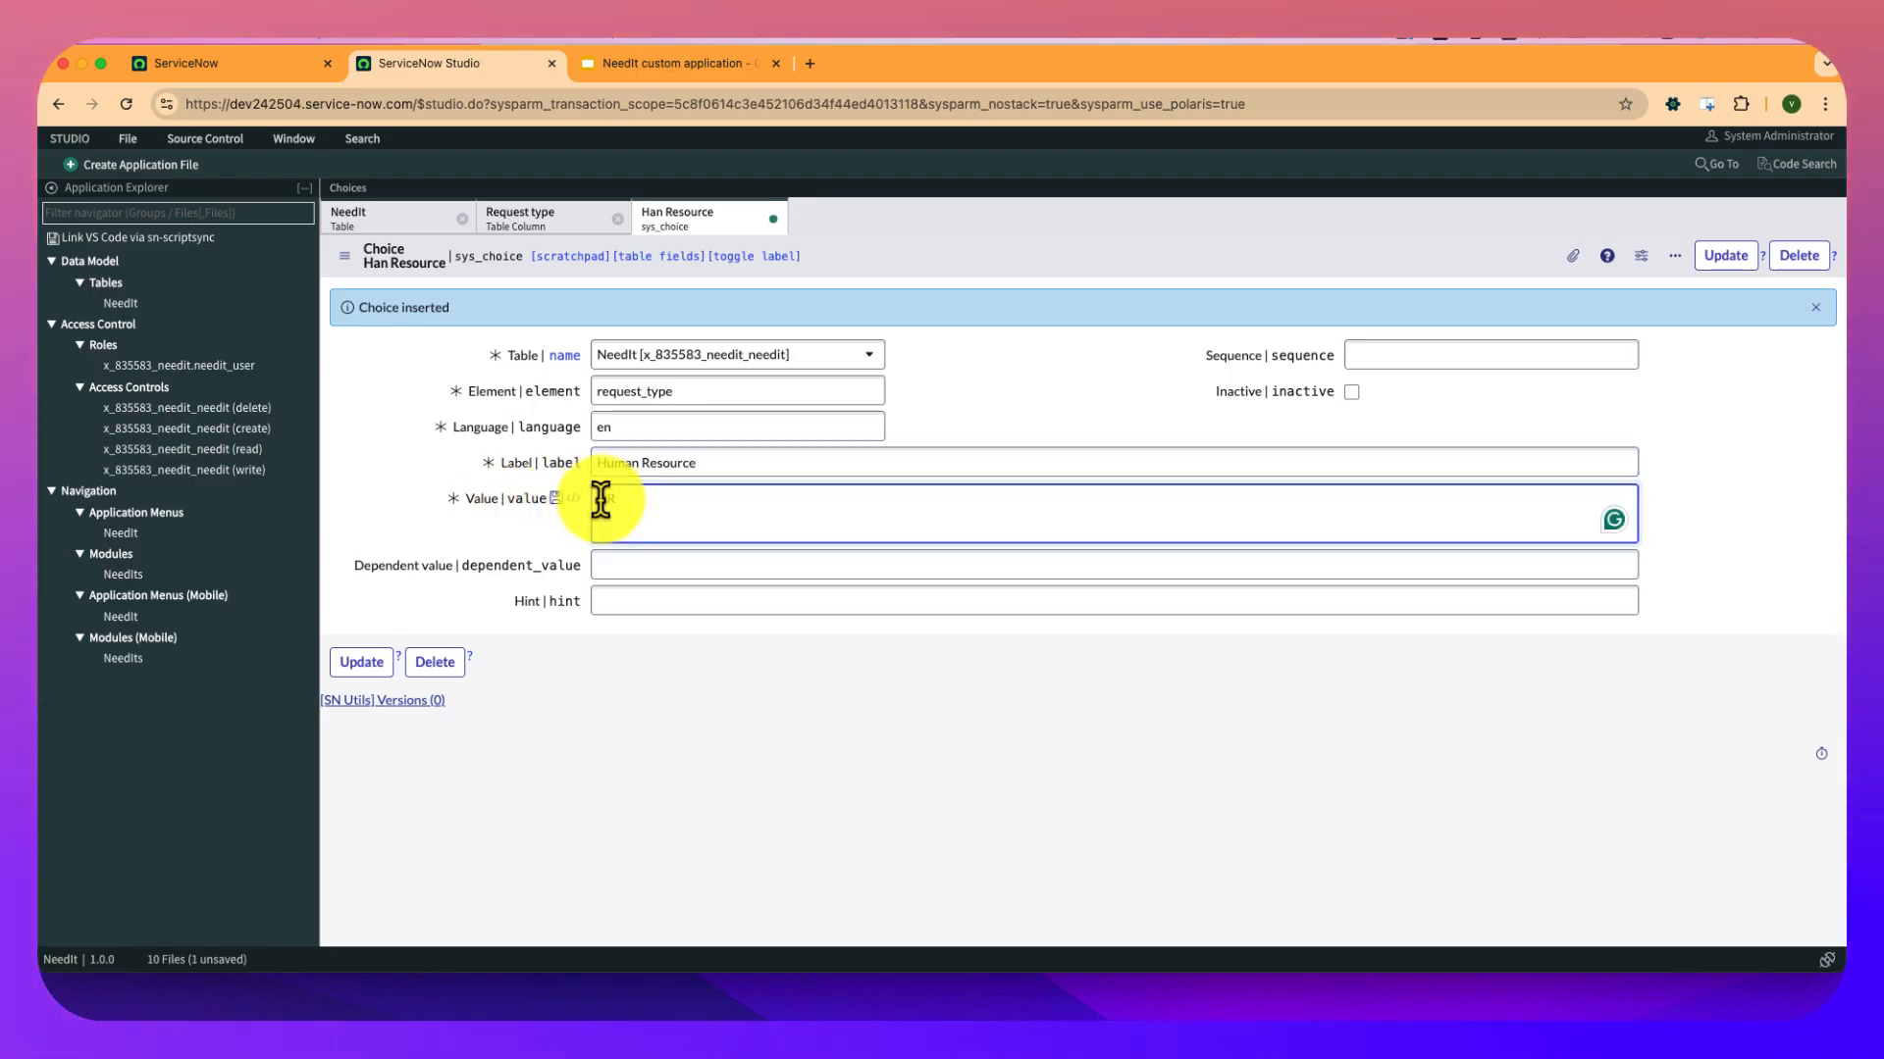
type("hr")
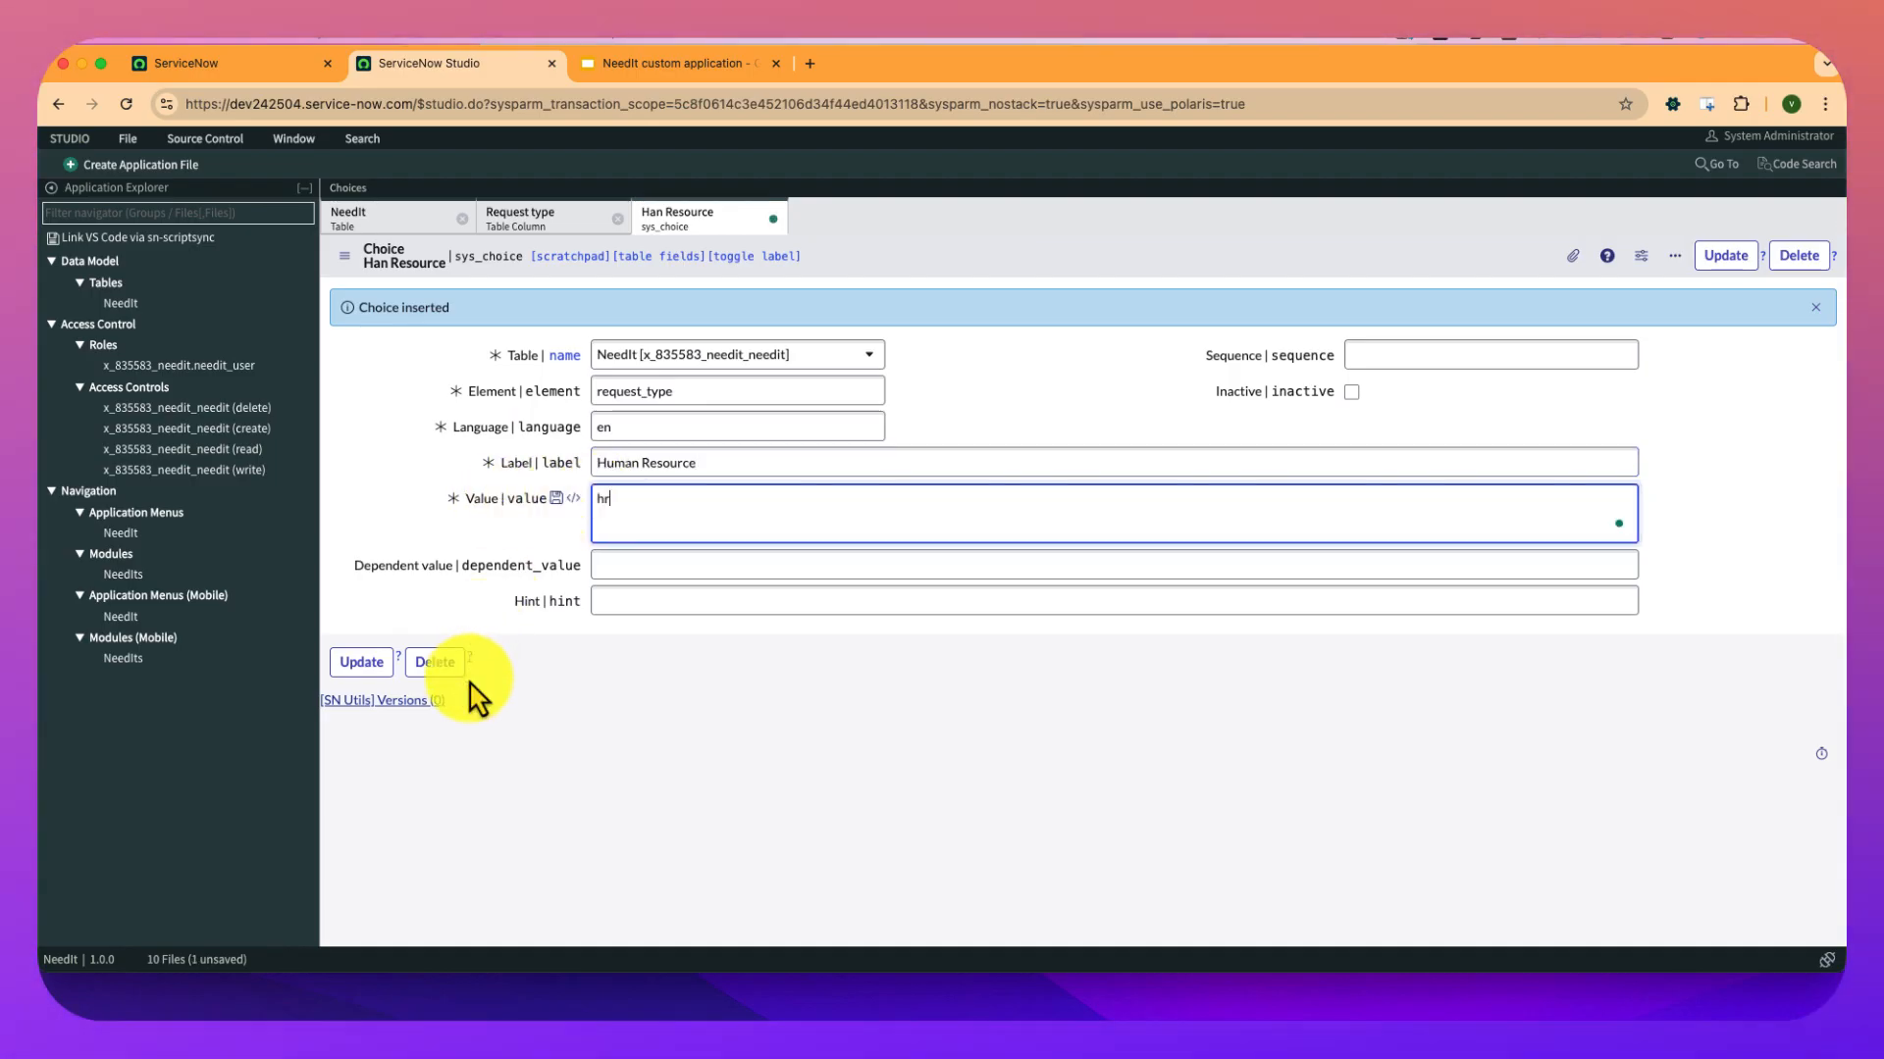
Save the edited Human Resource choice and refresh the choices list of the Request type column.
left_click(362, 667)
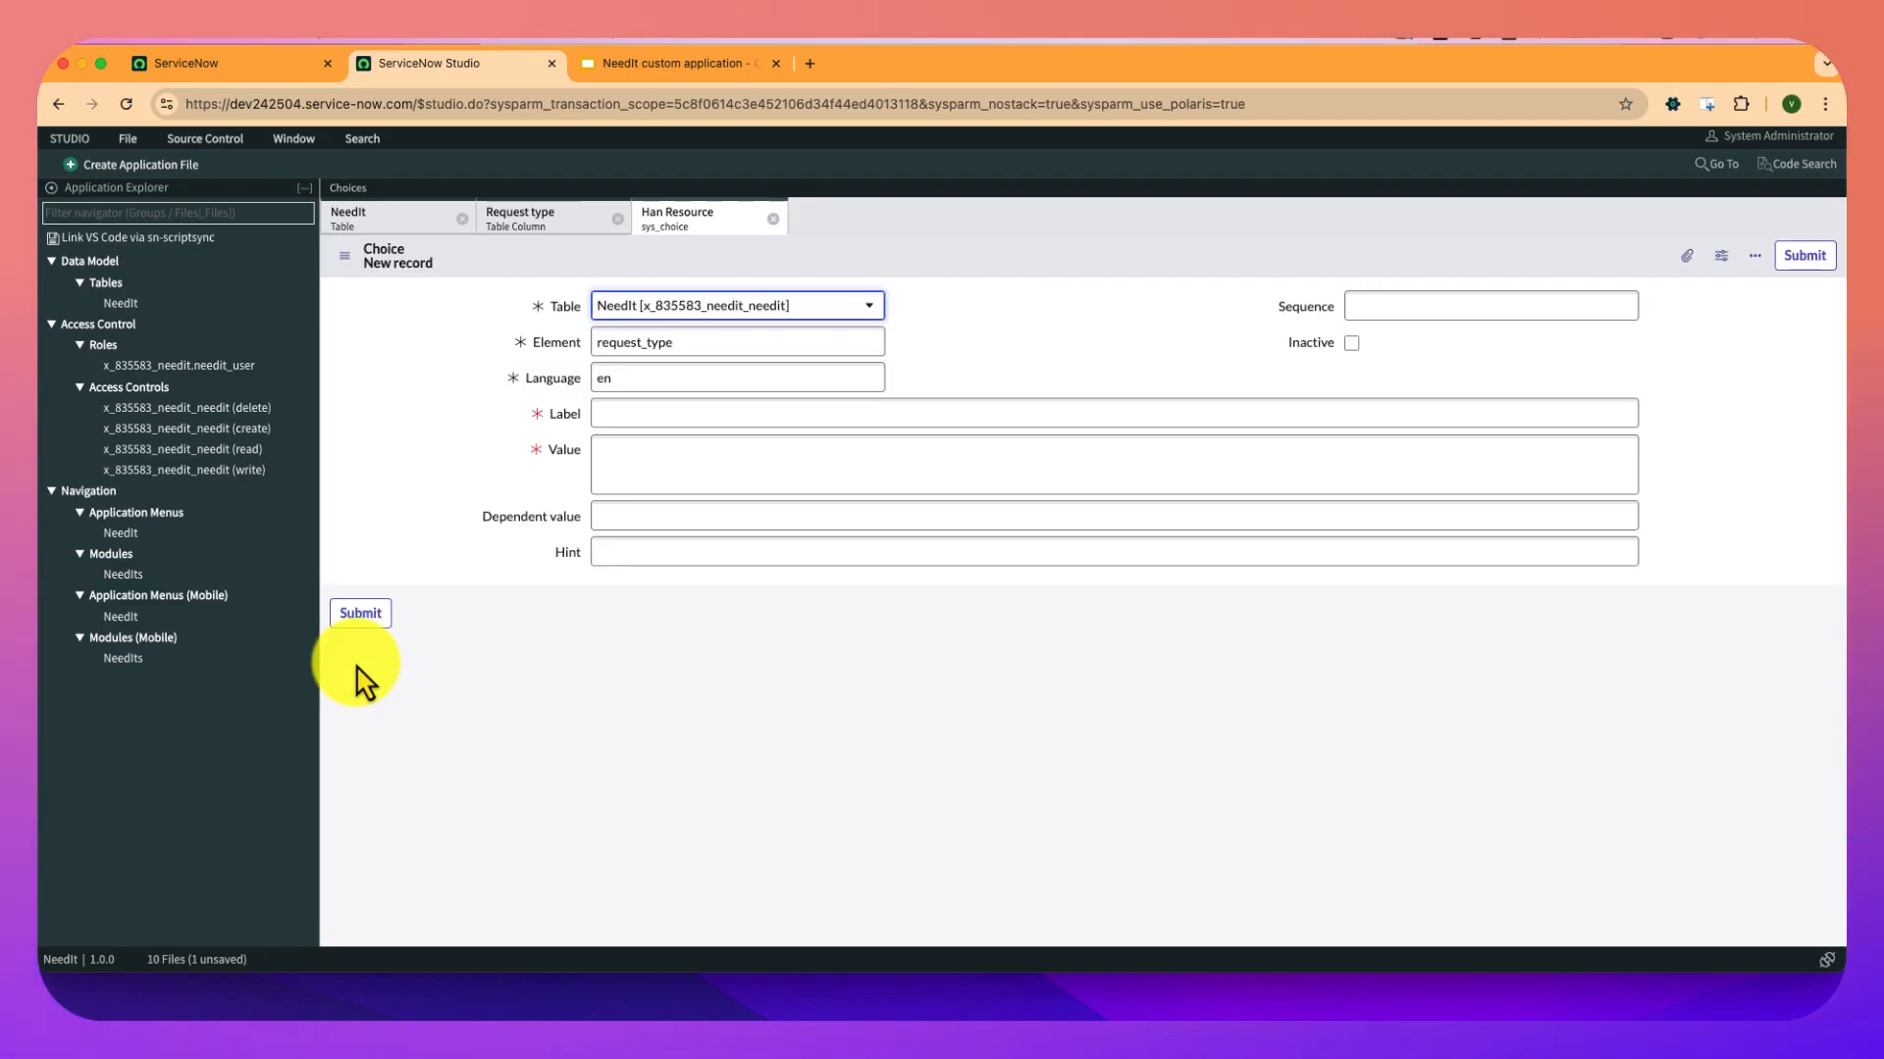
left_click(507, 220)
right_click(952, 770)
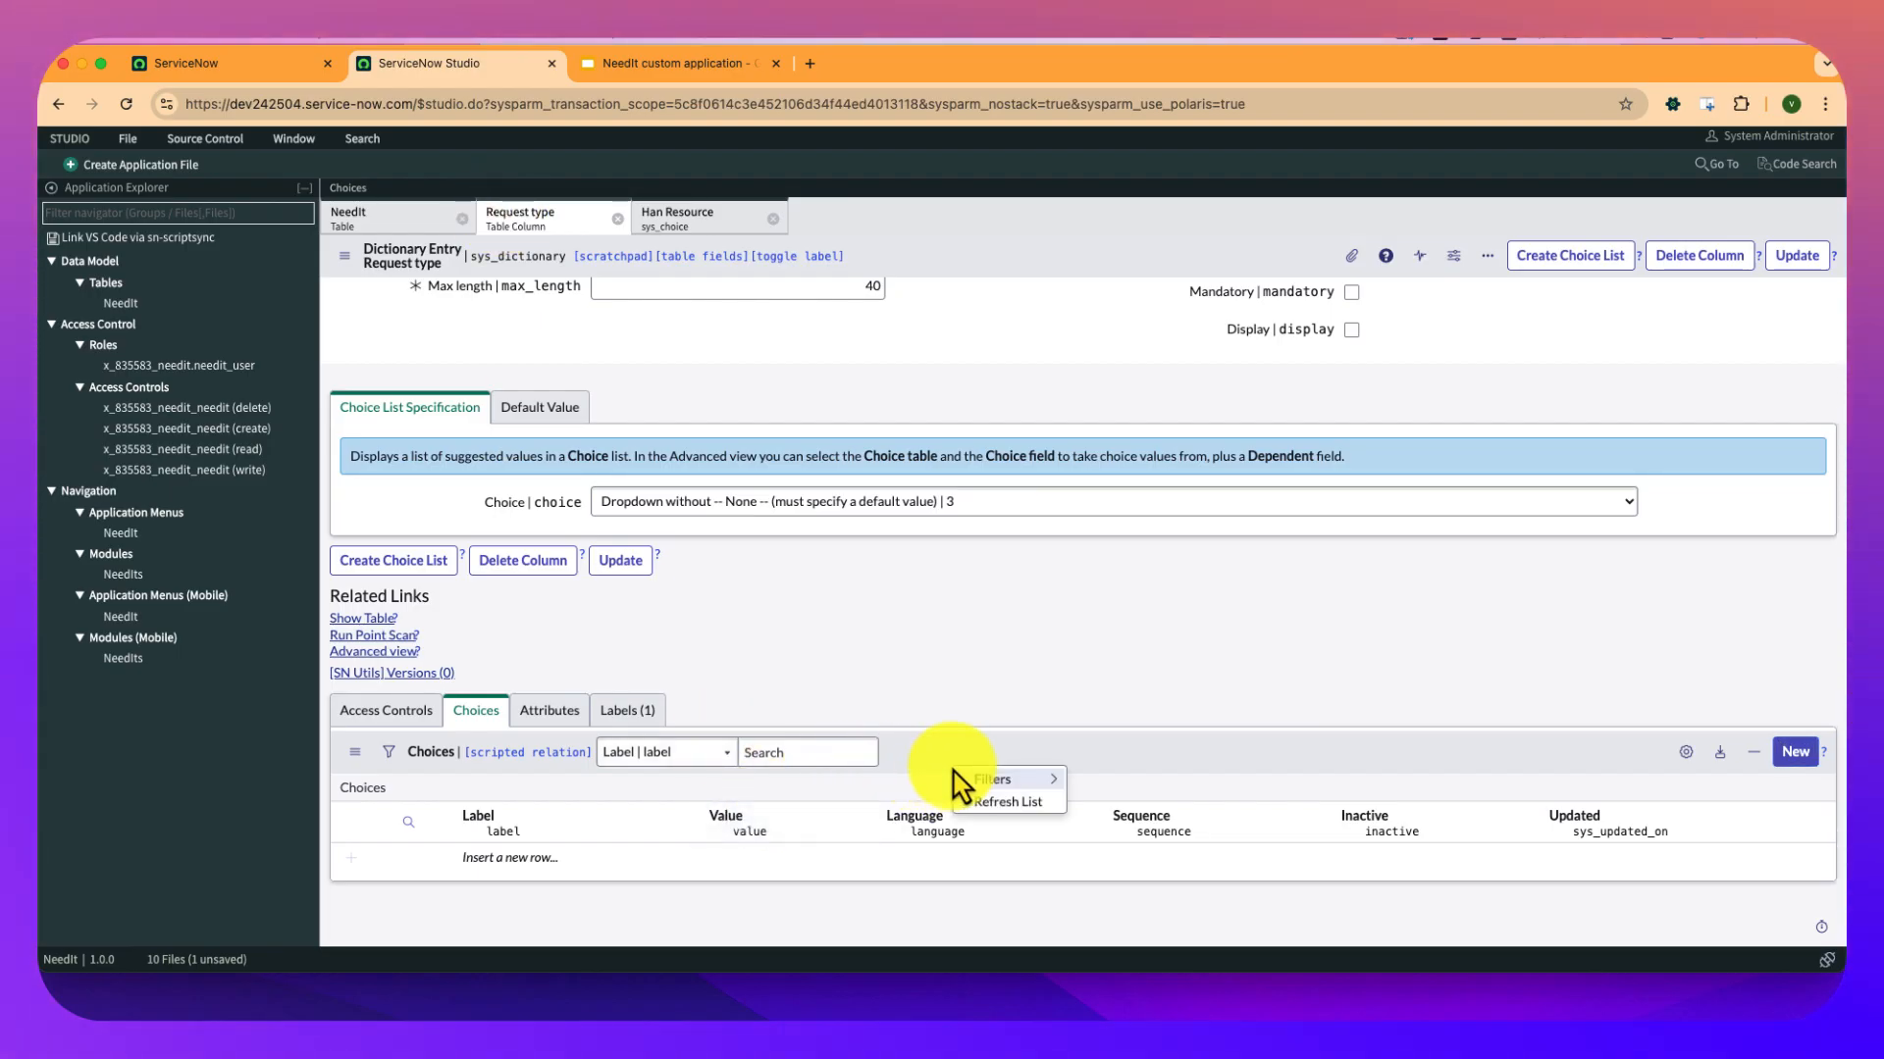
left_click(984, 804)
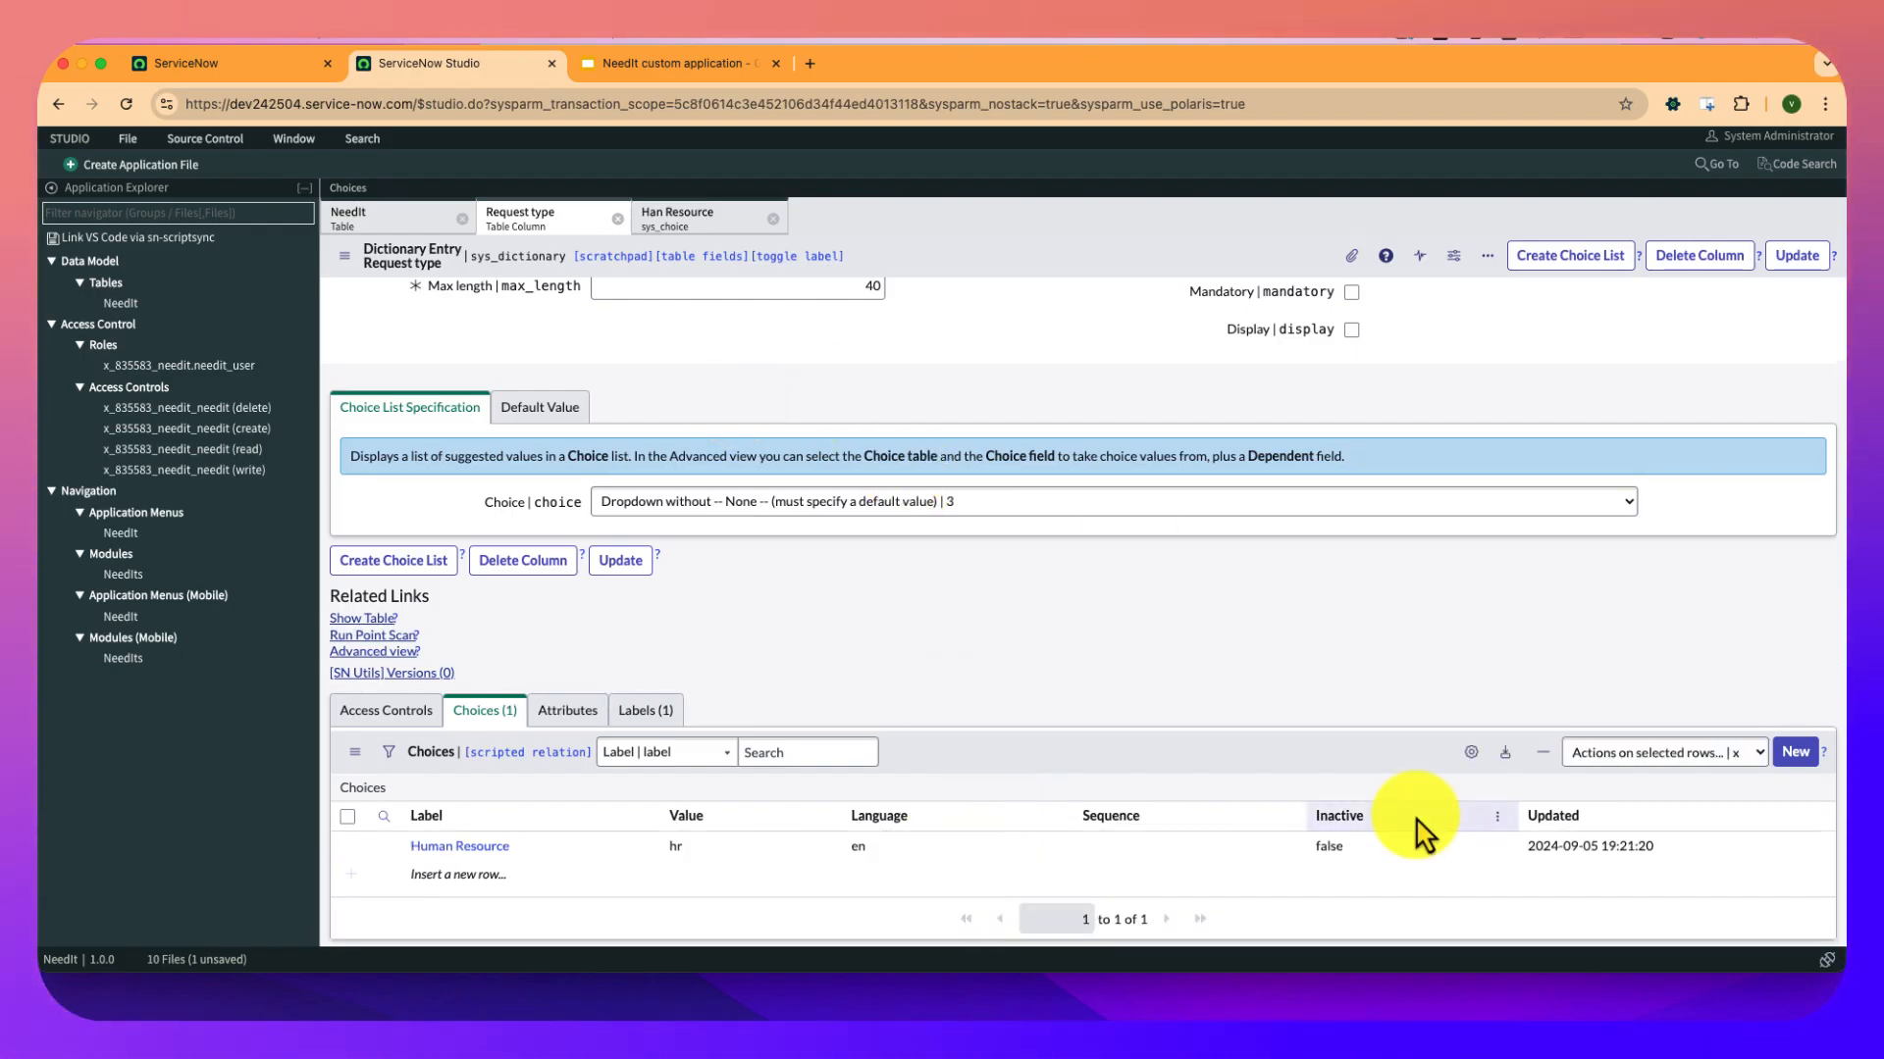
Add a Facilities choice with the value facilities to the Request type column, submit it and close the open choice records.
left_click(1795, 751)
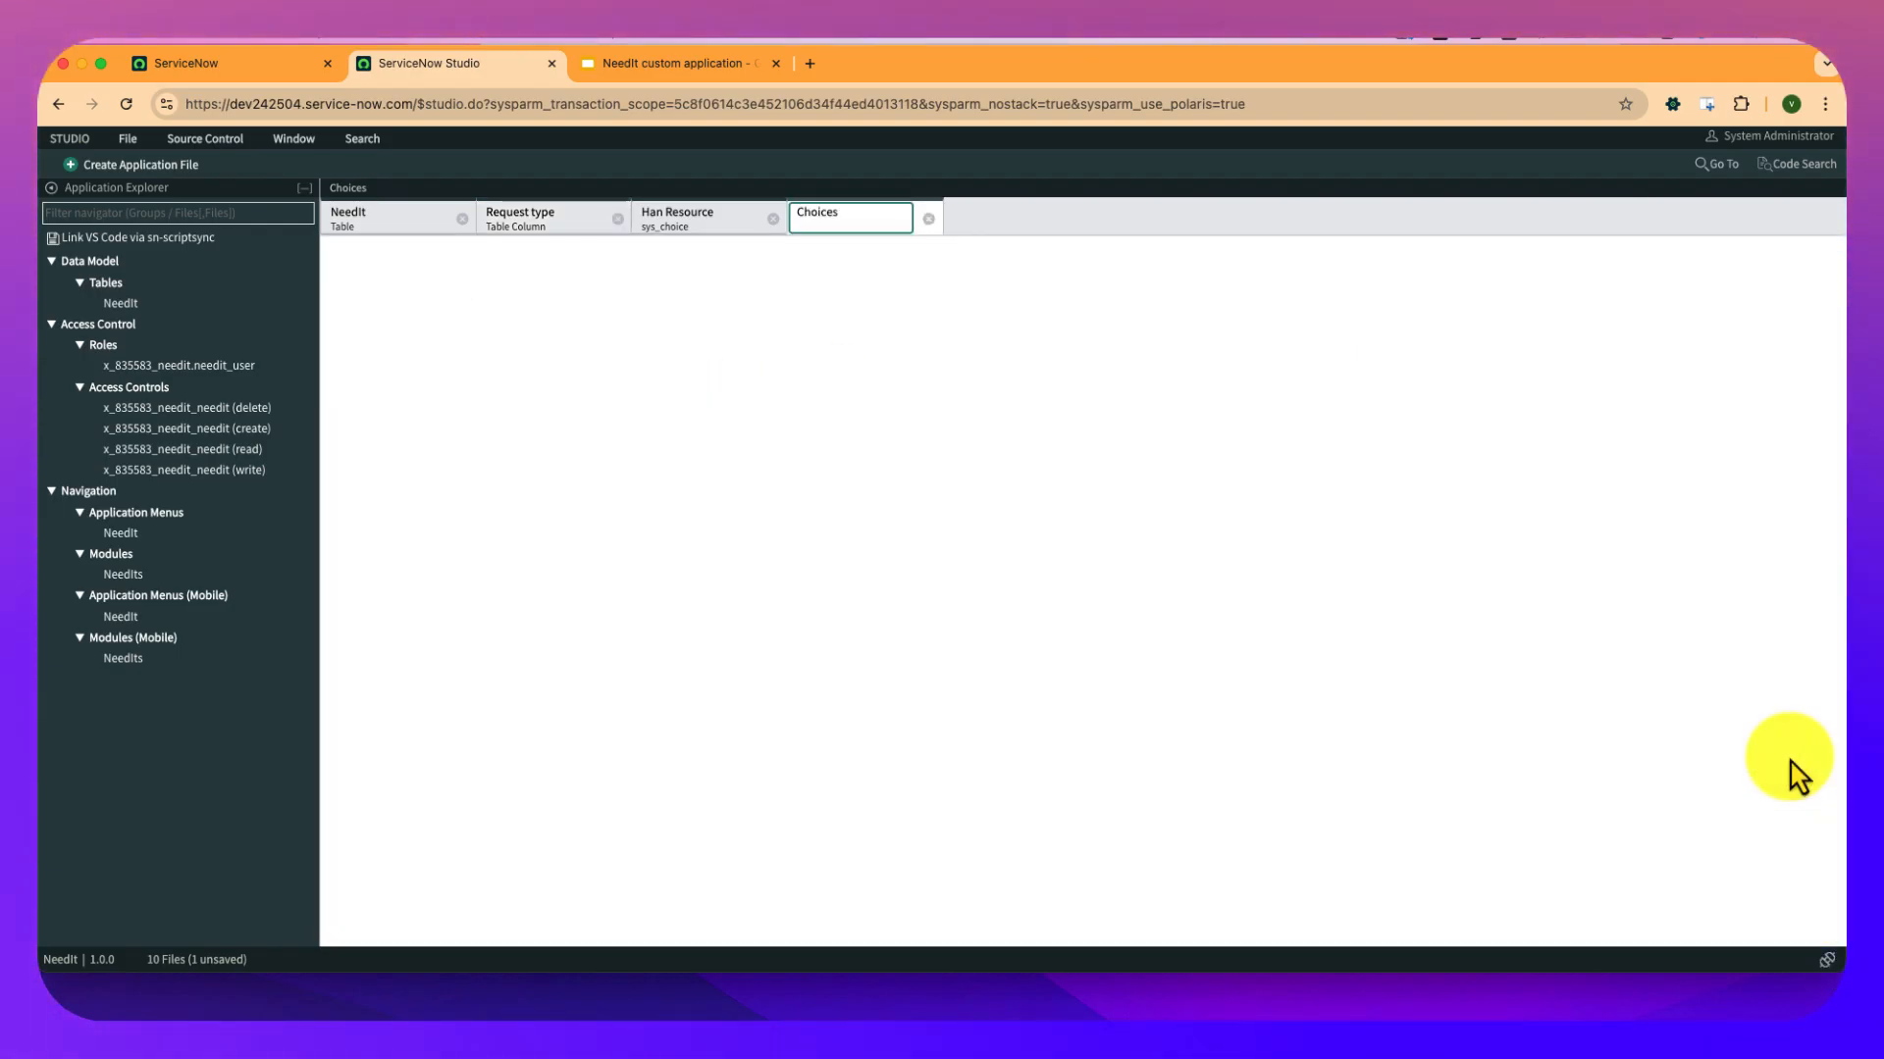
left_click(675, 413)
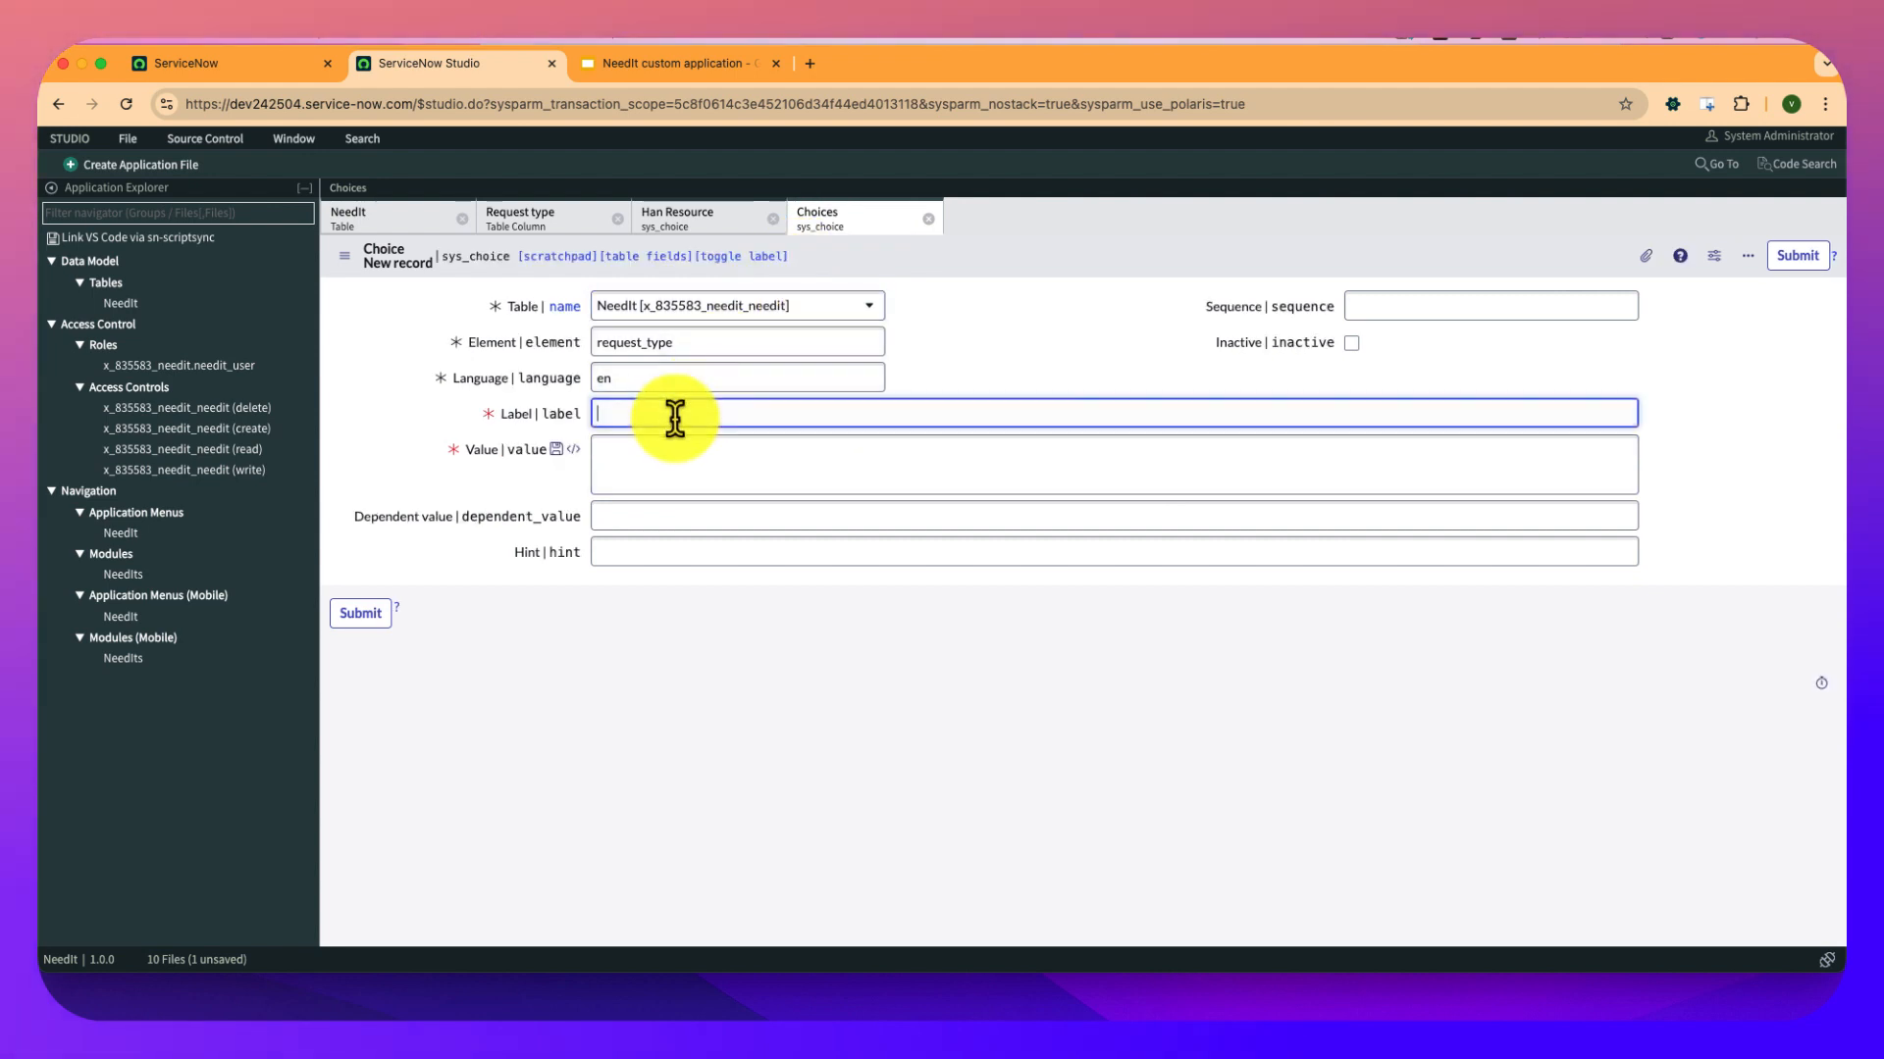
type("Facilities")
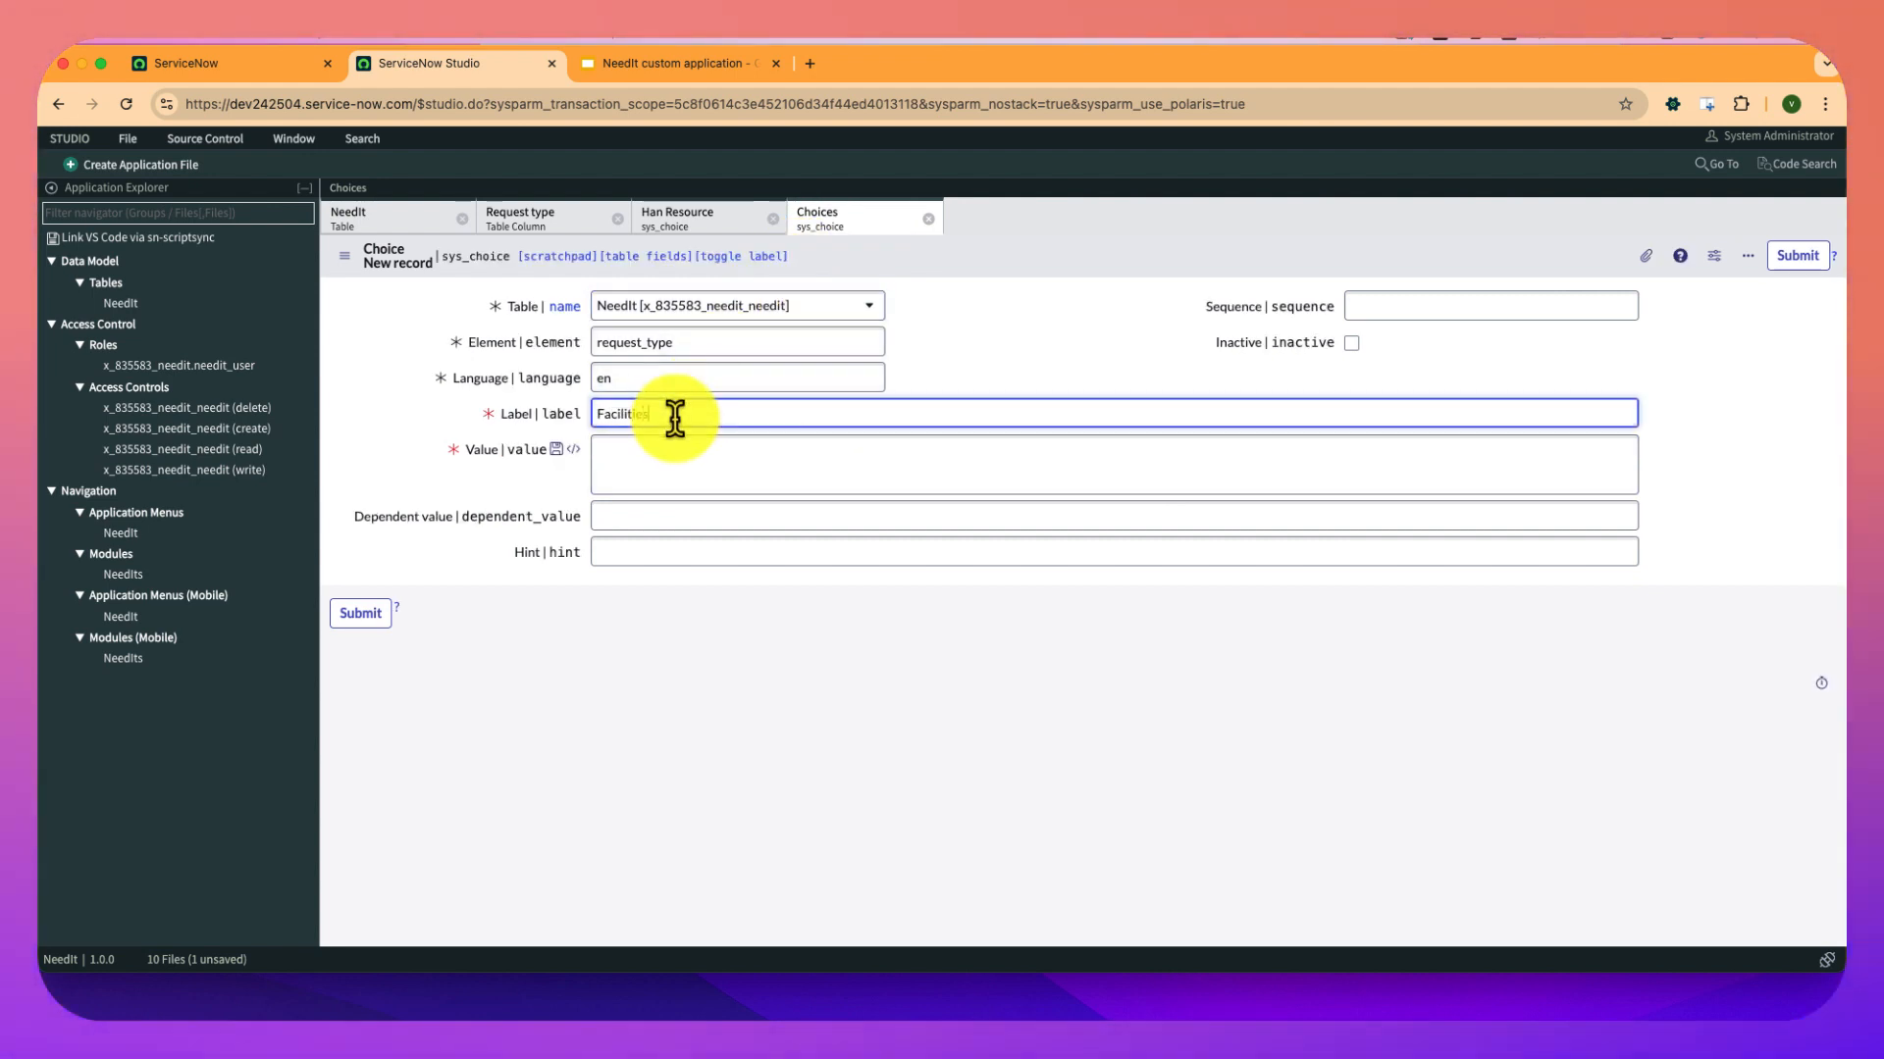
key("Tab")
type("fac")
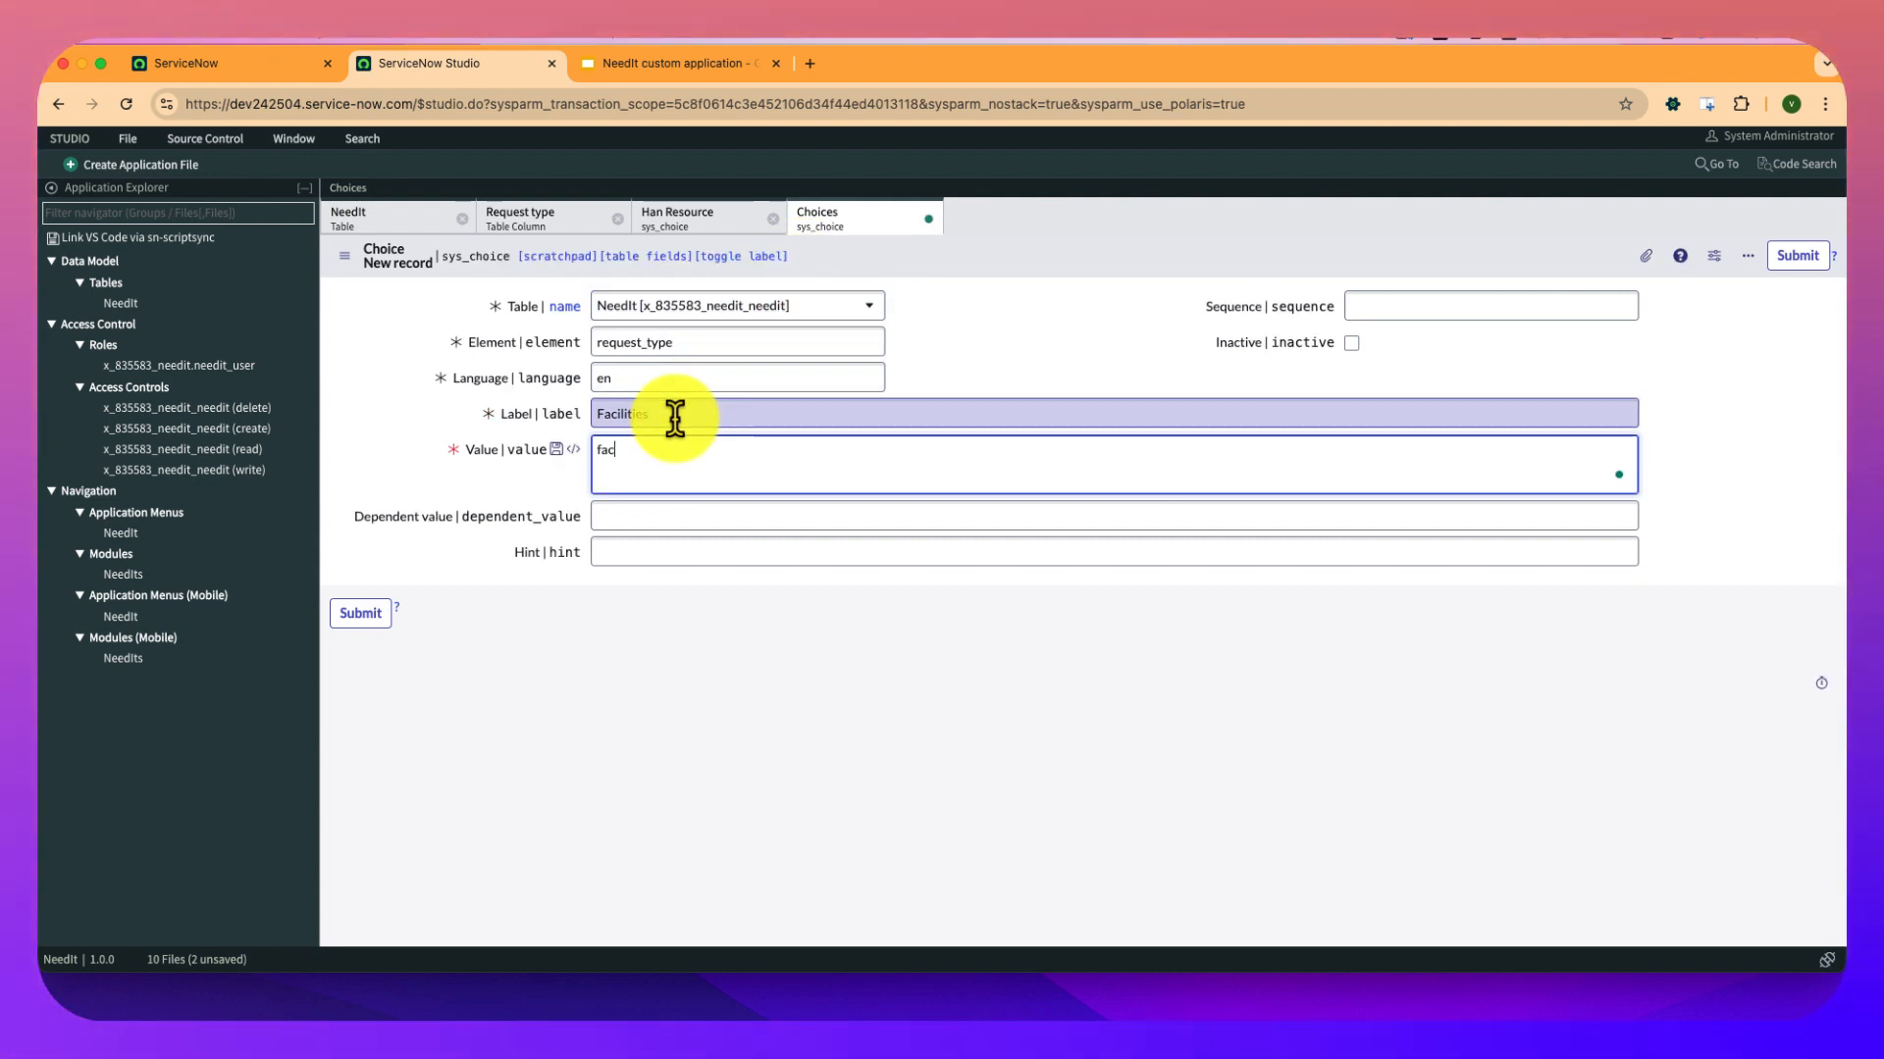
type("ilities")
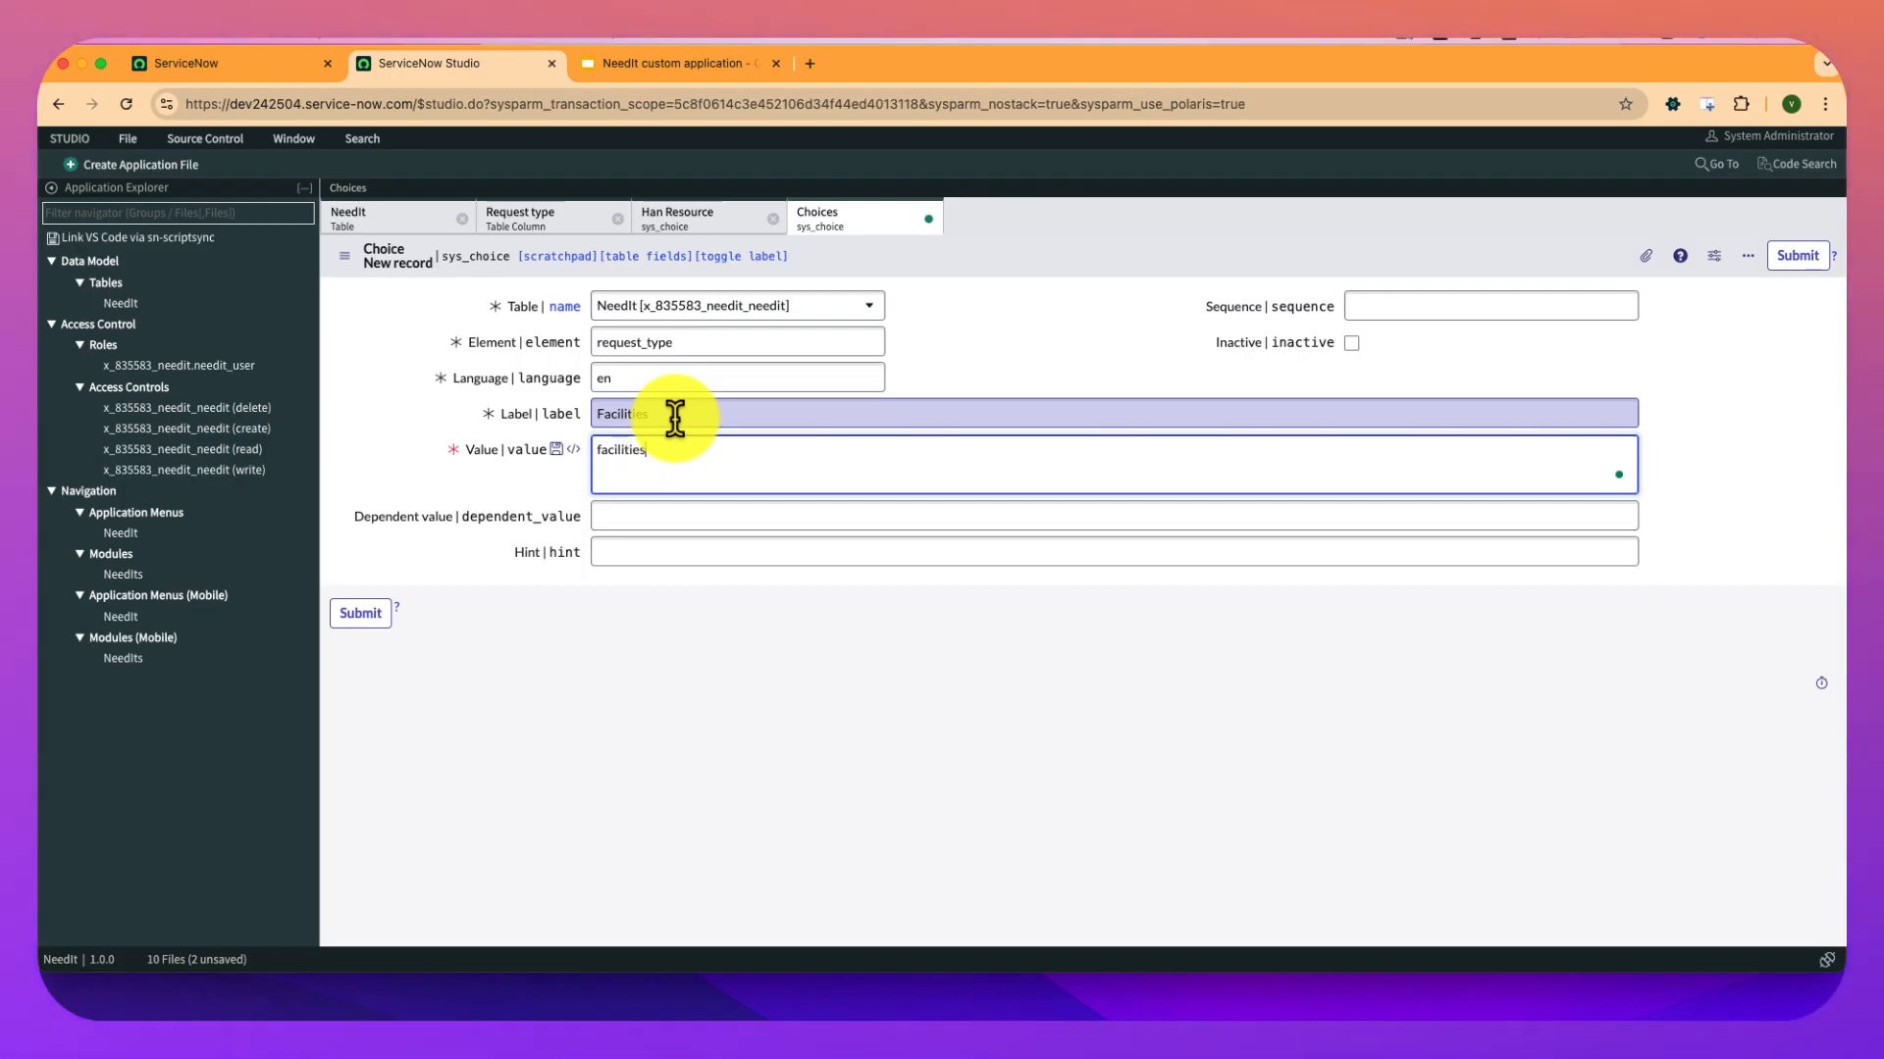
left_click(361, 614)
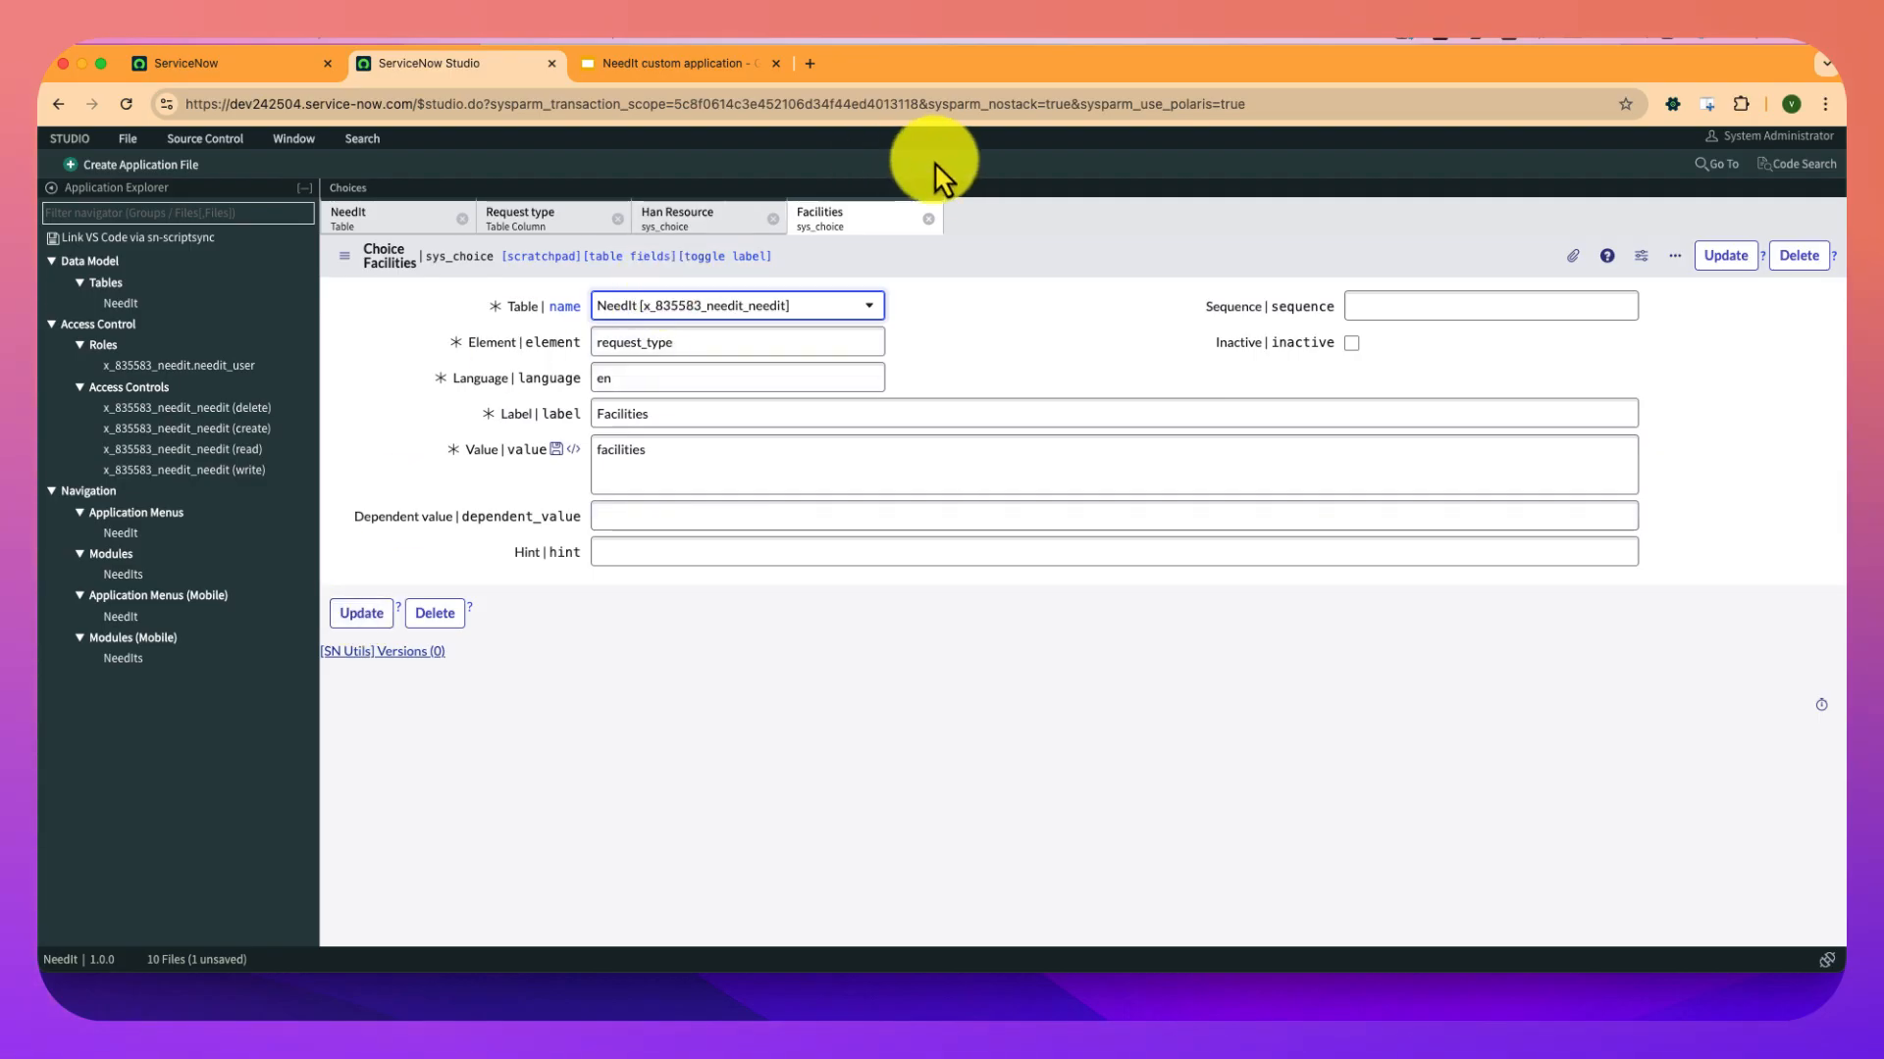
left_click(929, 220)
left_click(774, 220)
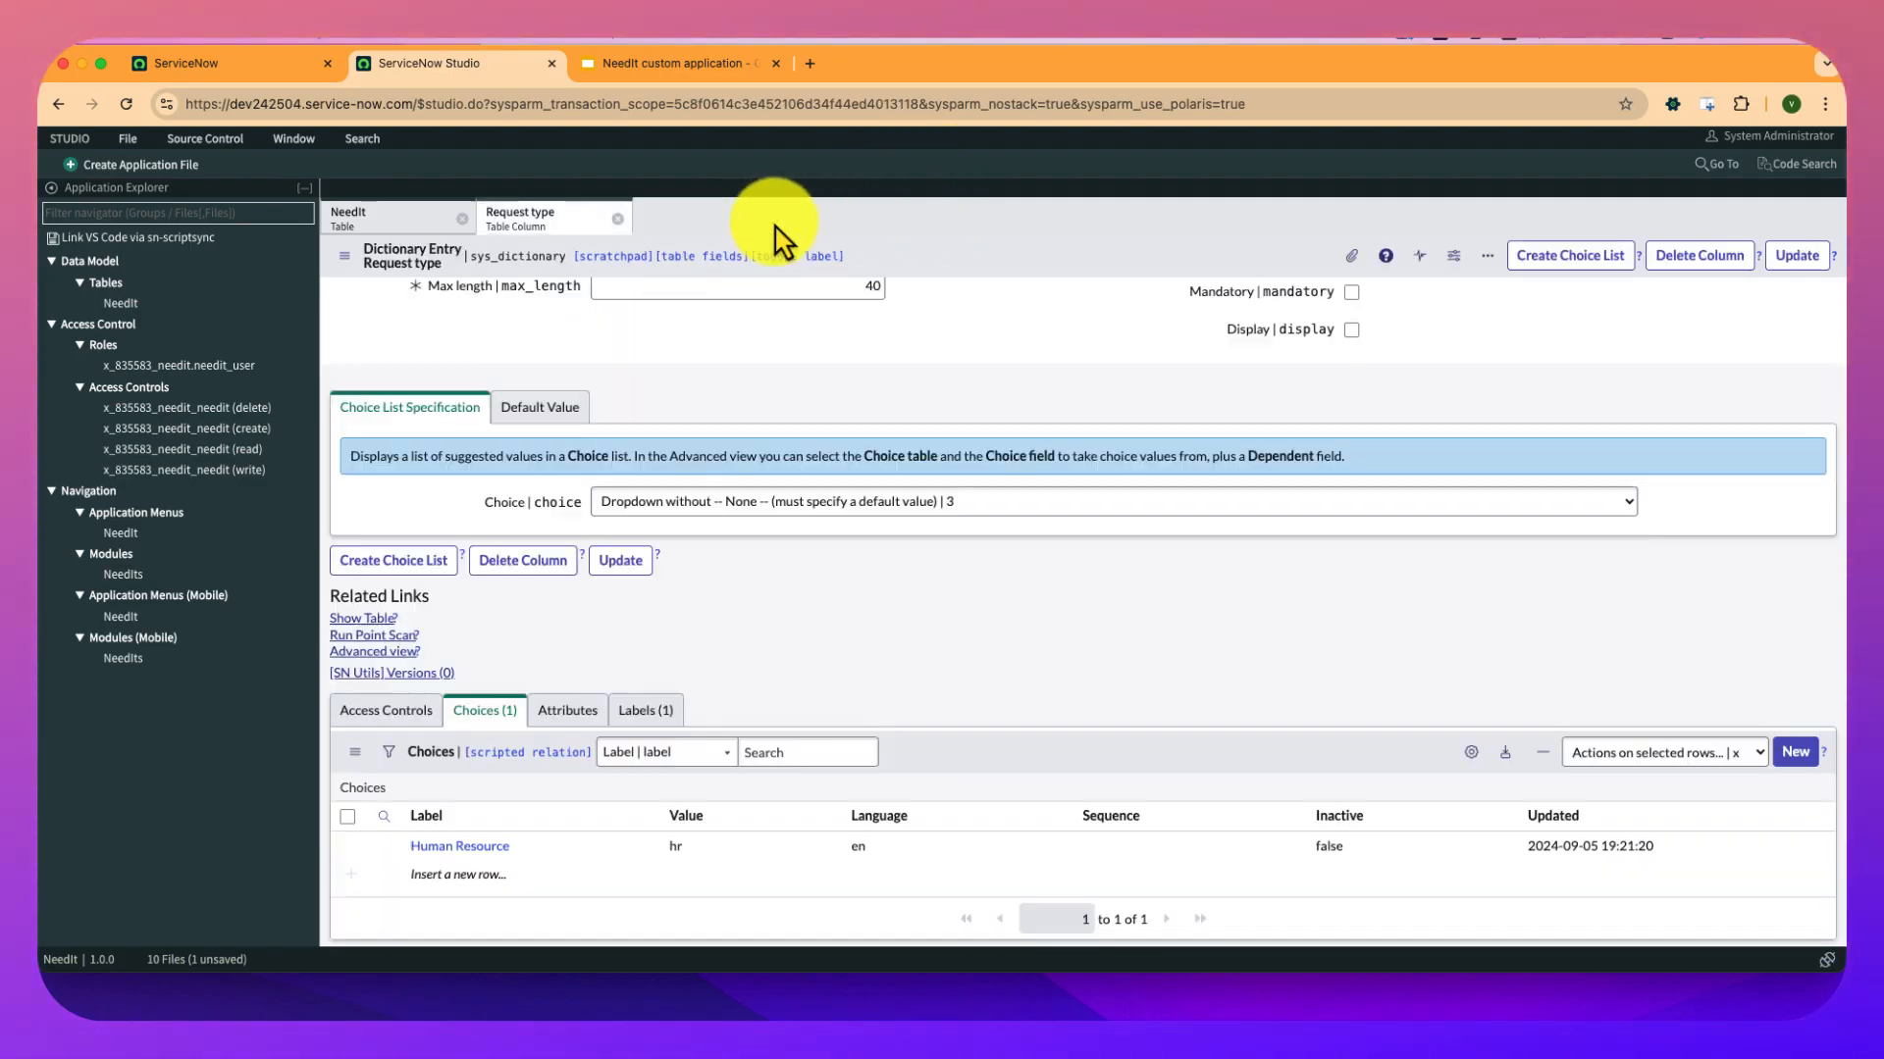
Add a Legal choice with the value legal to the Request type column, submit it and close its record.
left_click(1797, 755)
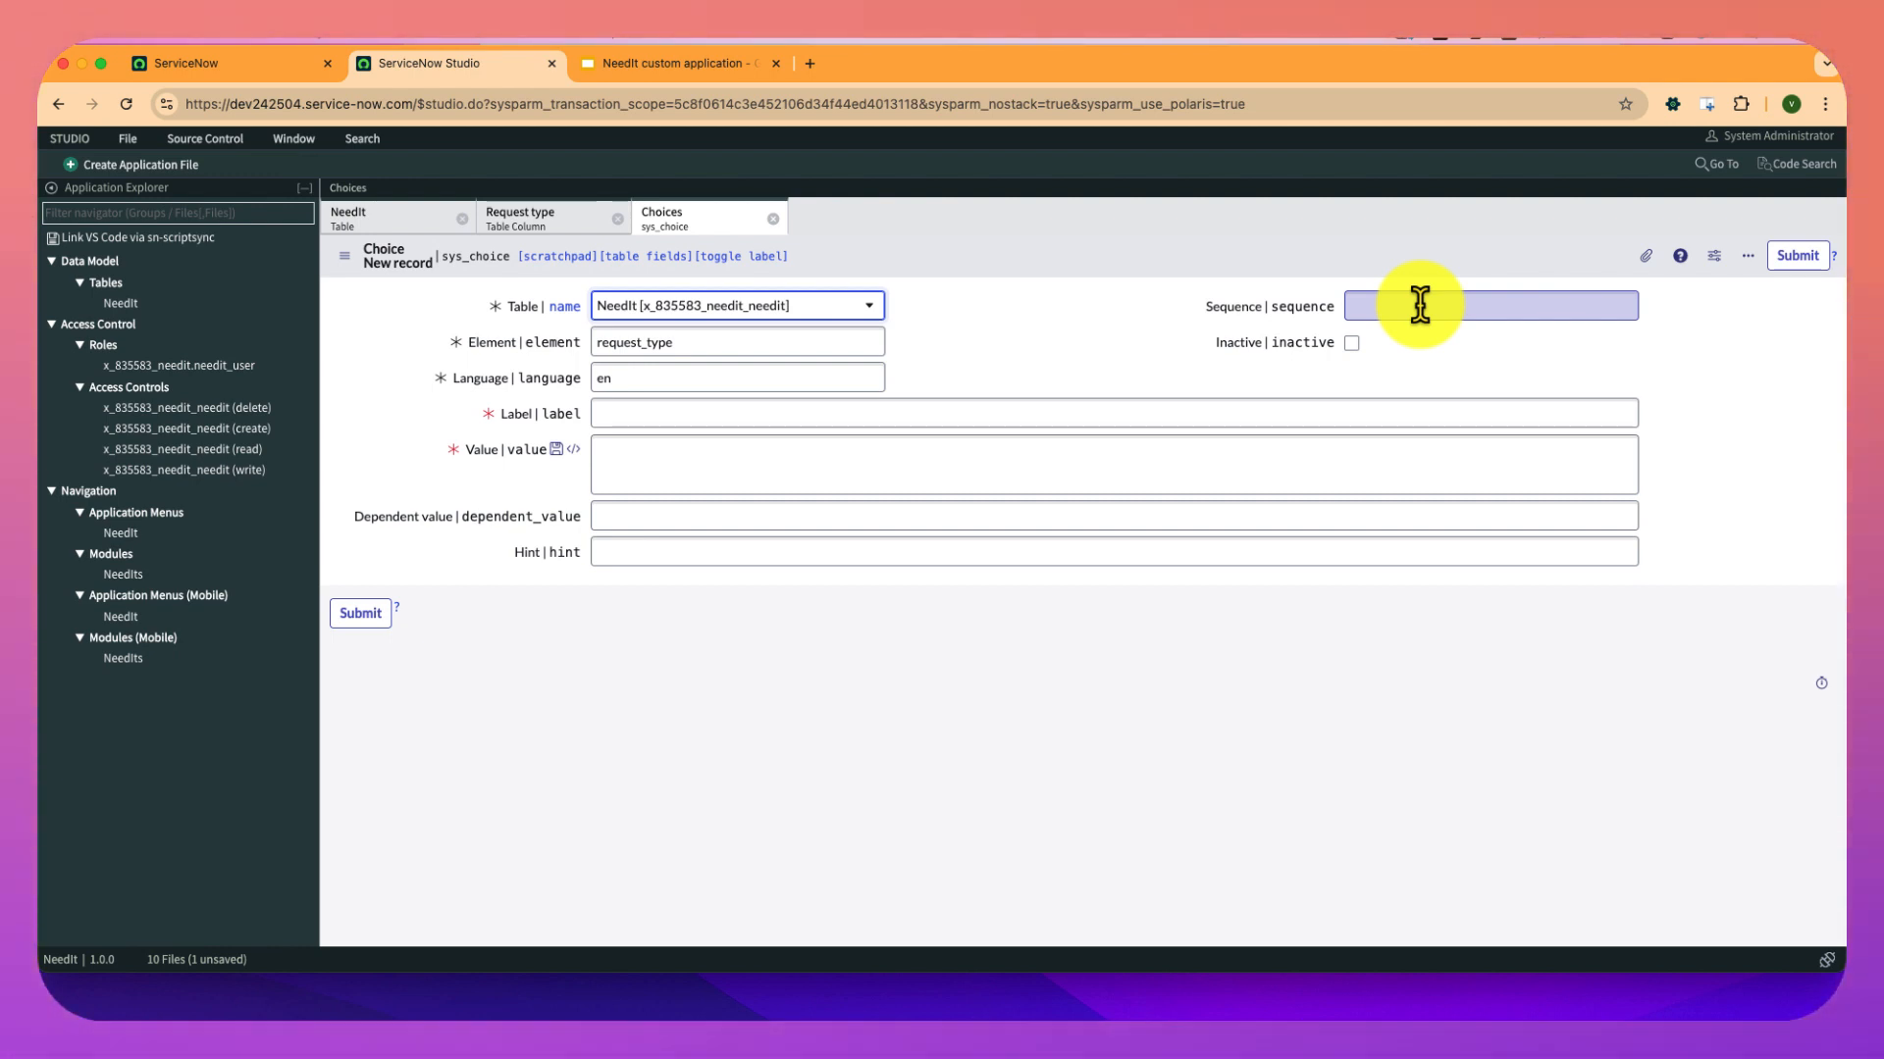
left_click(664, 412)
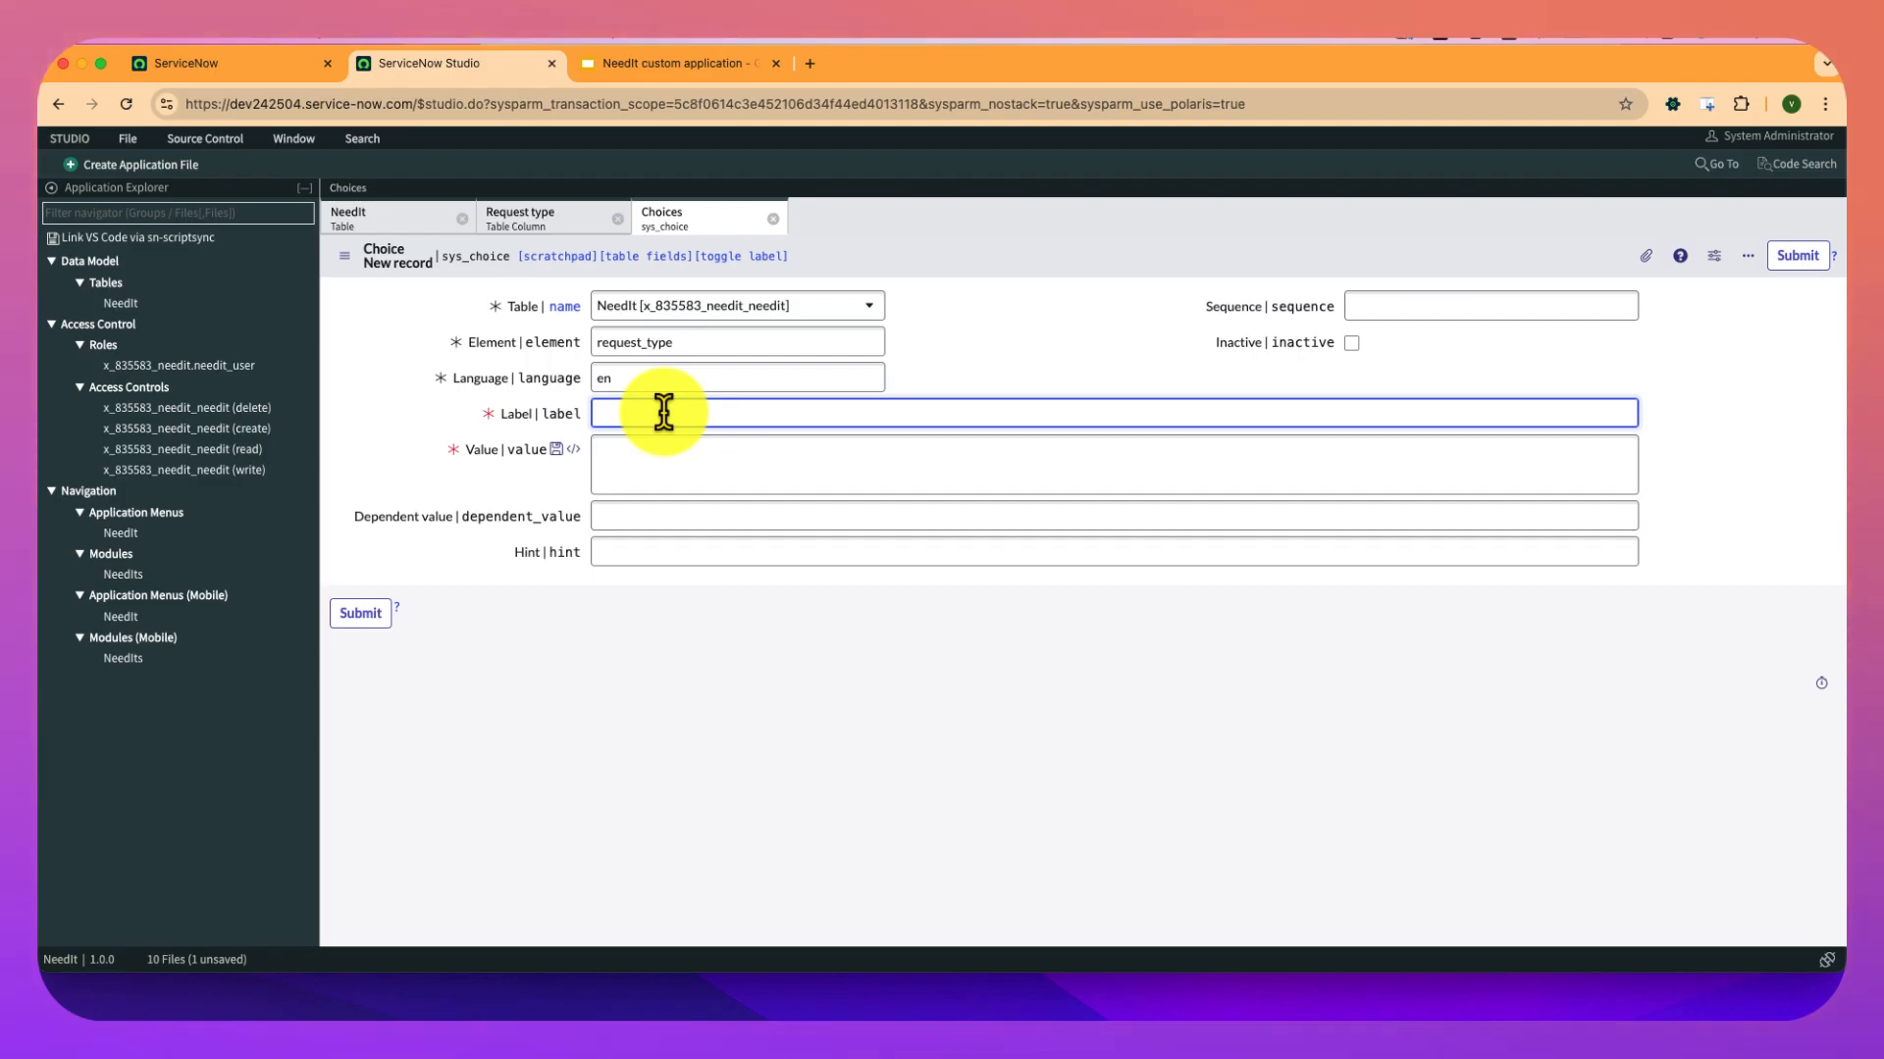
type("Legal")
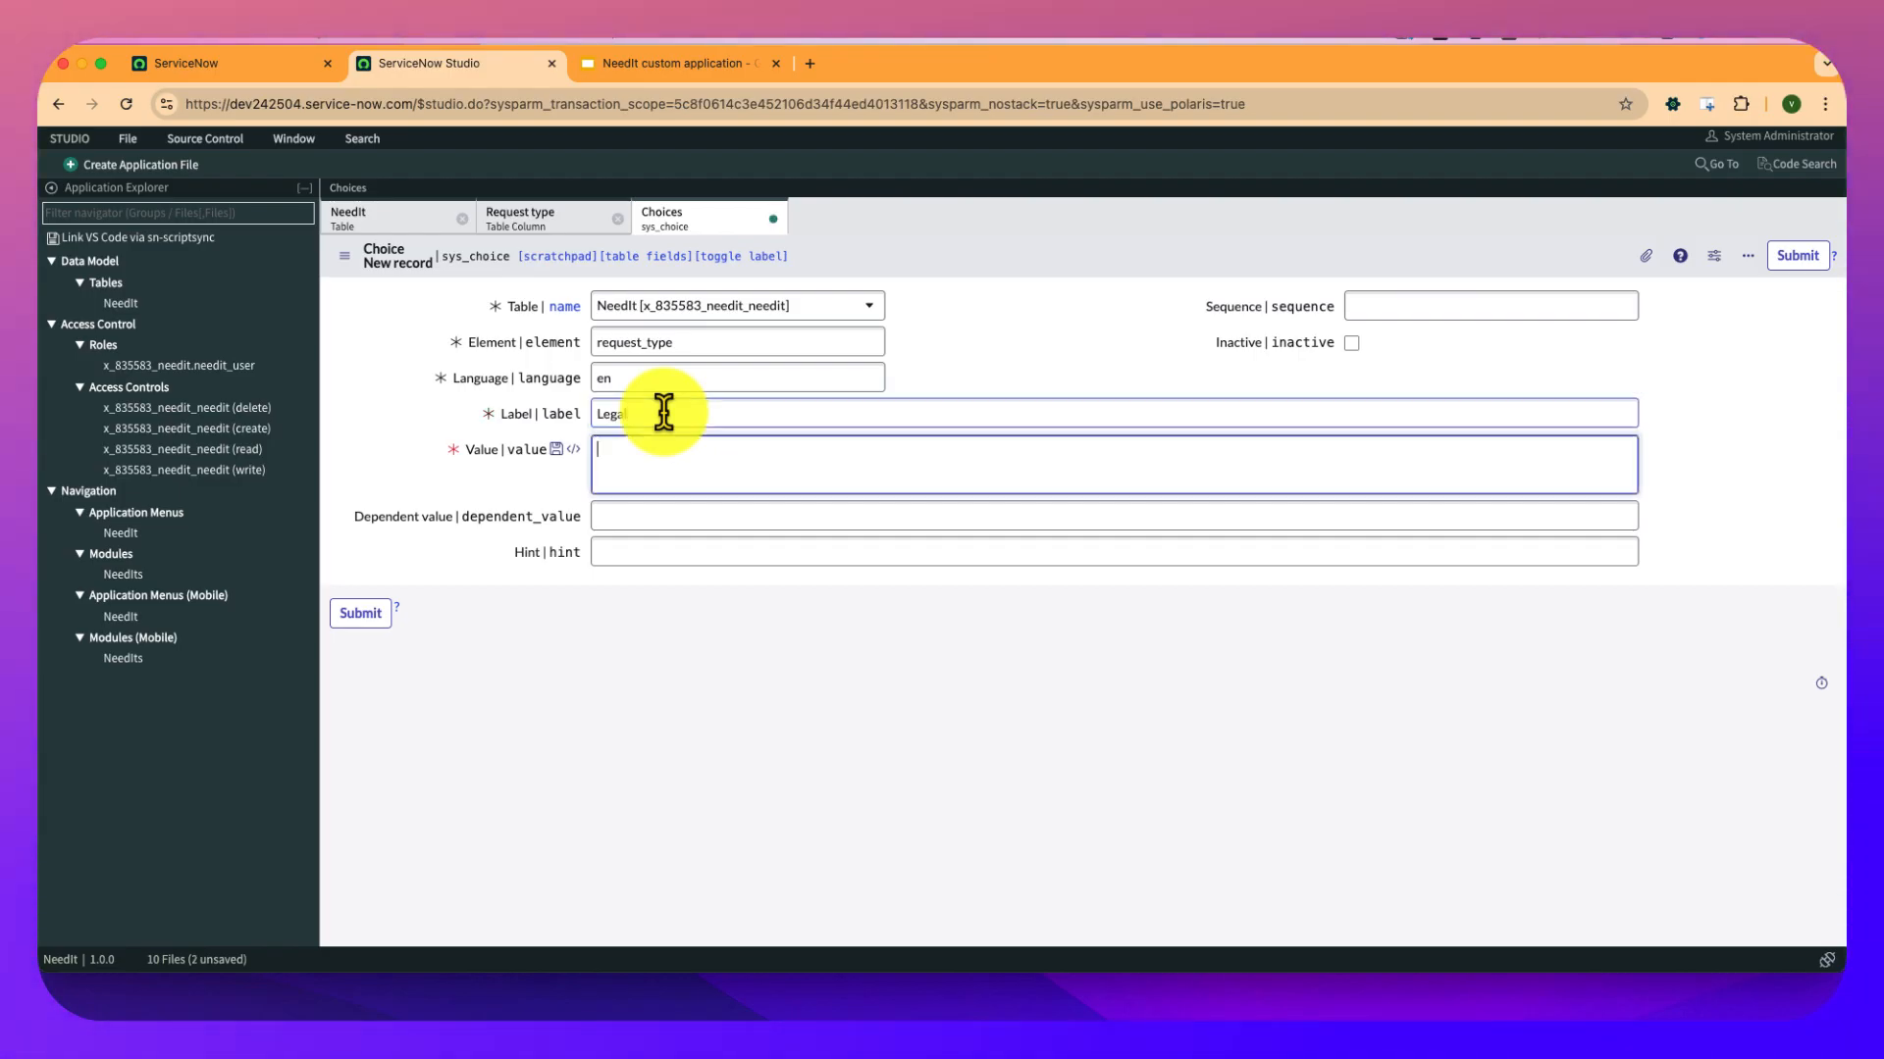
key("Tab")
type("legal")
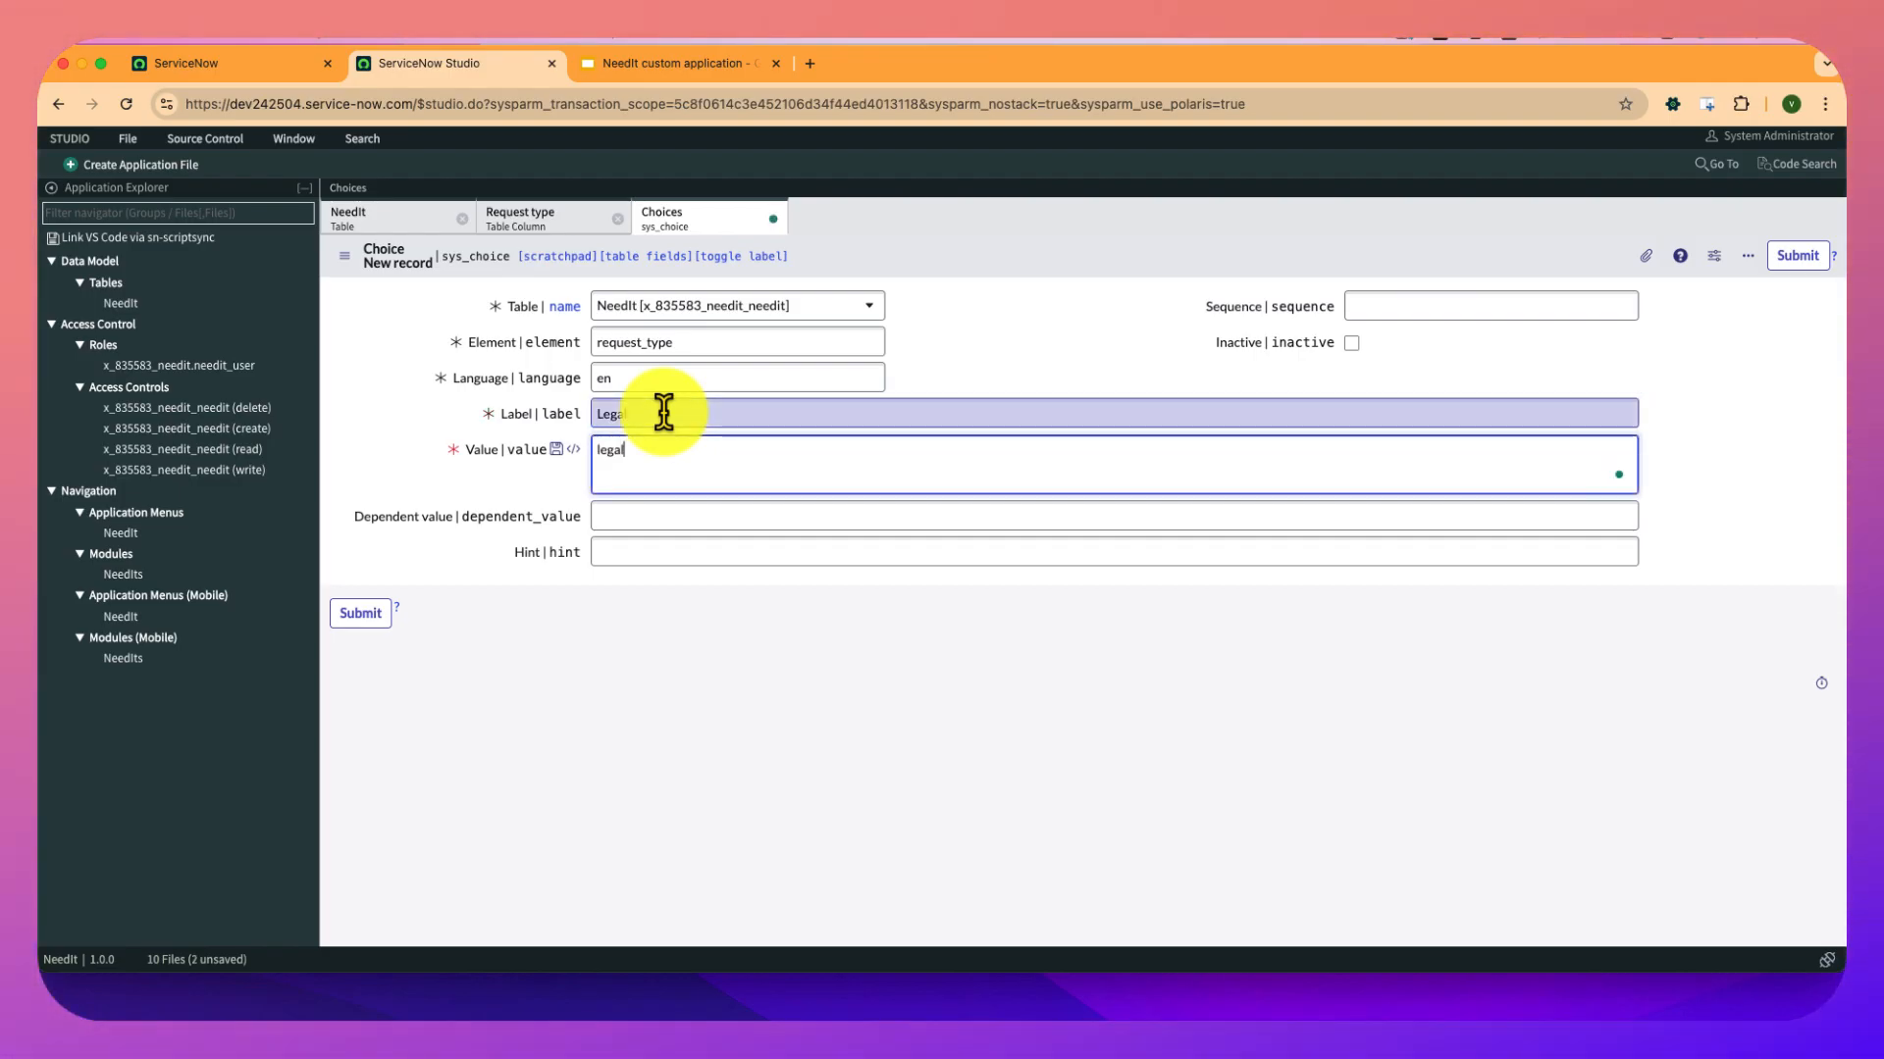
left_click(1813, 257)
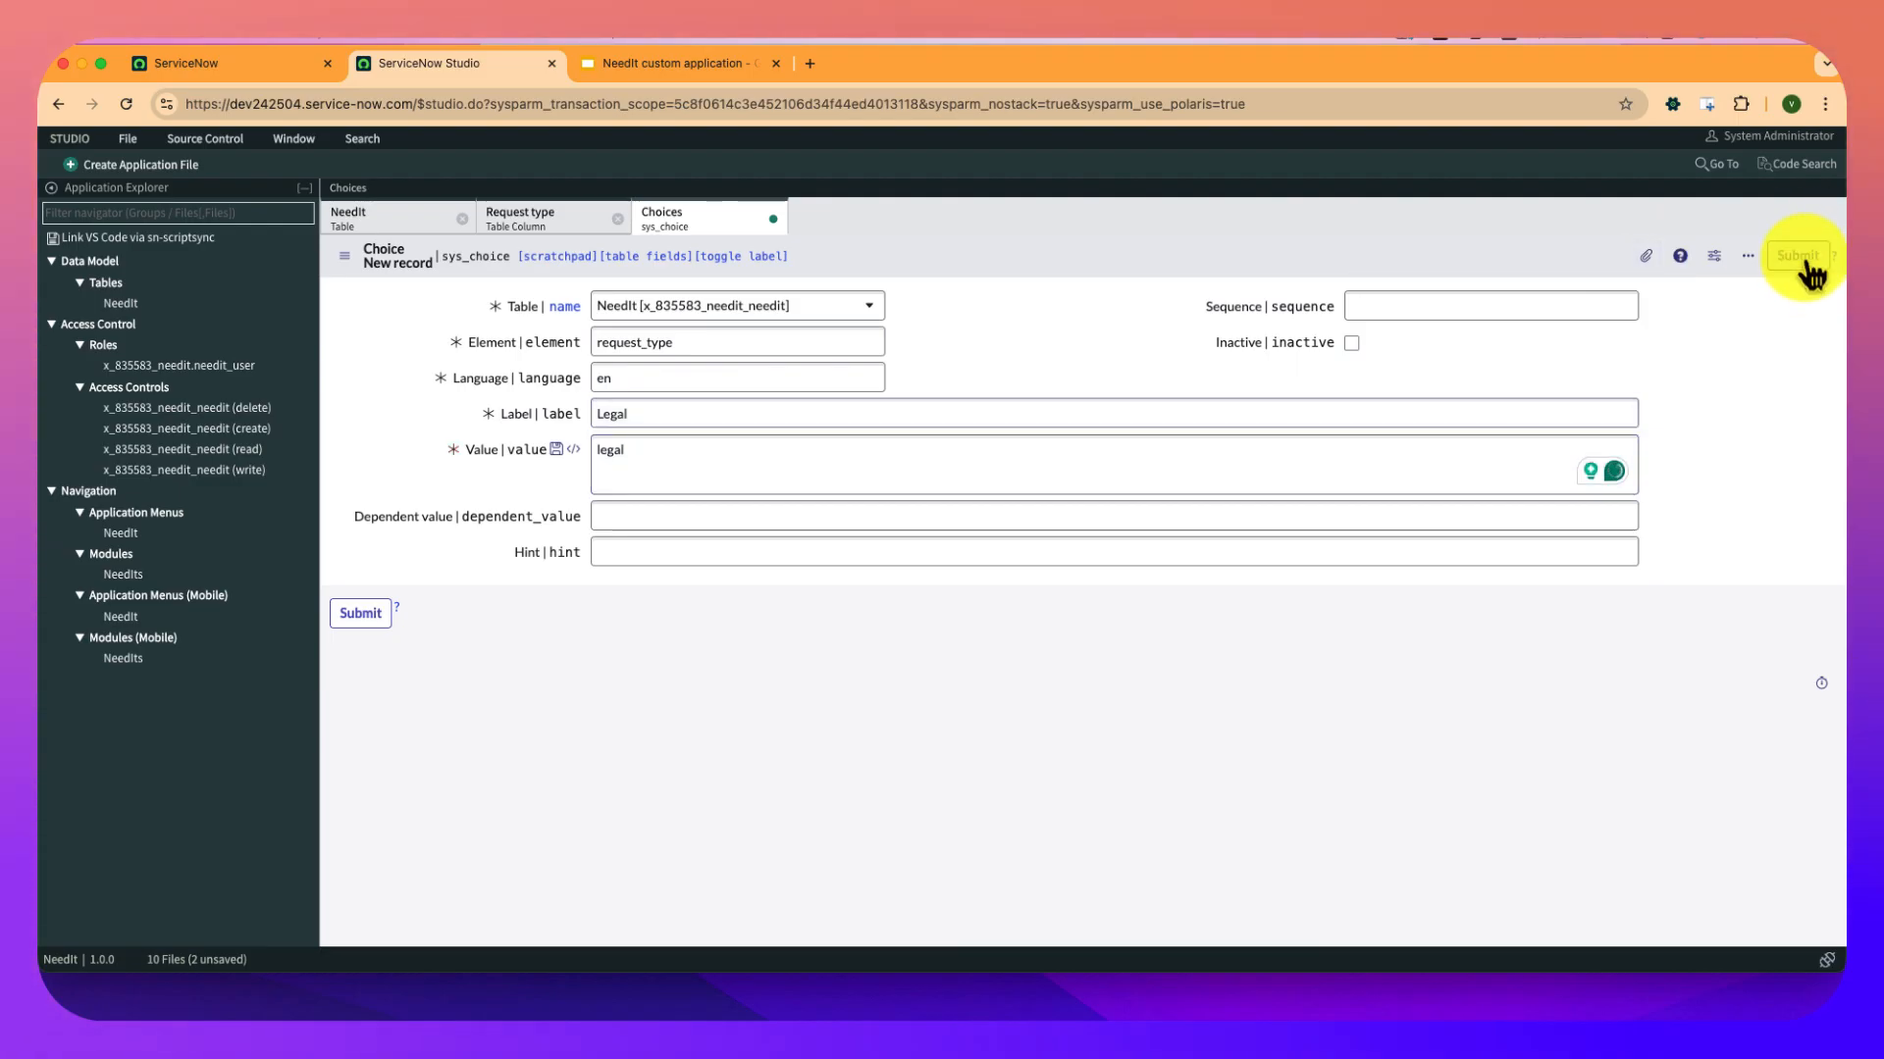
left_click(774, 219)
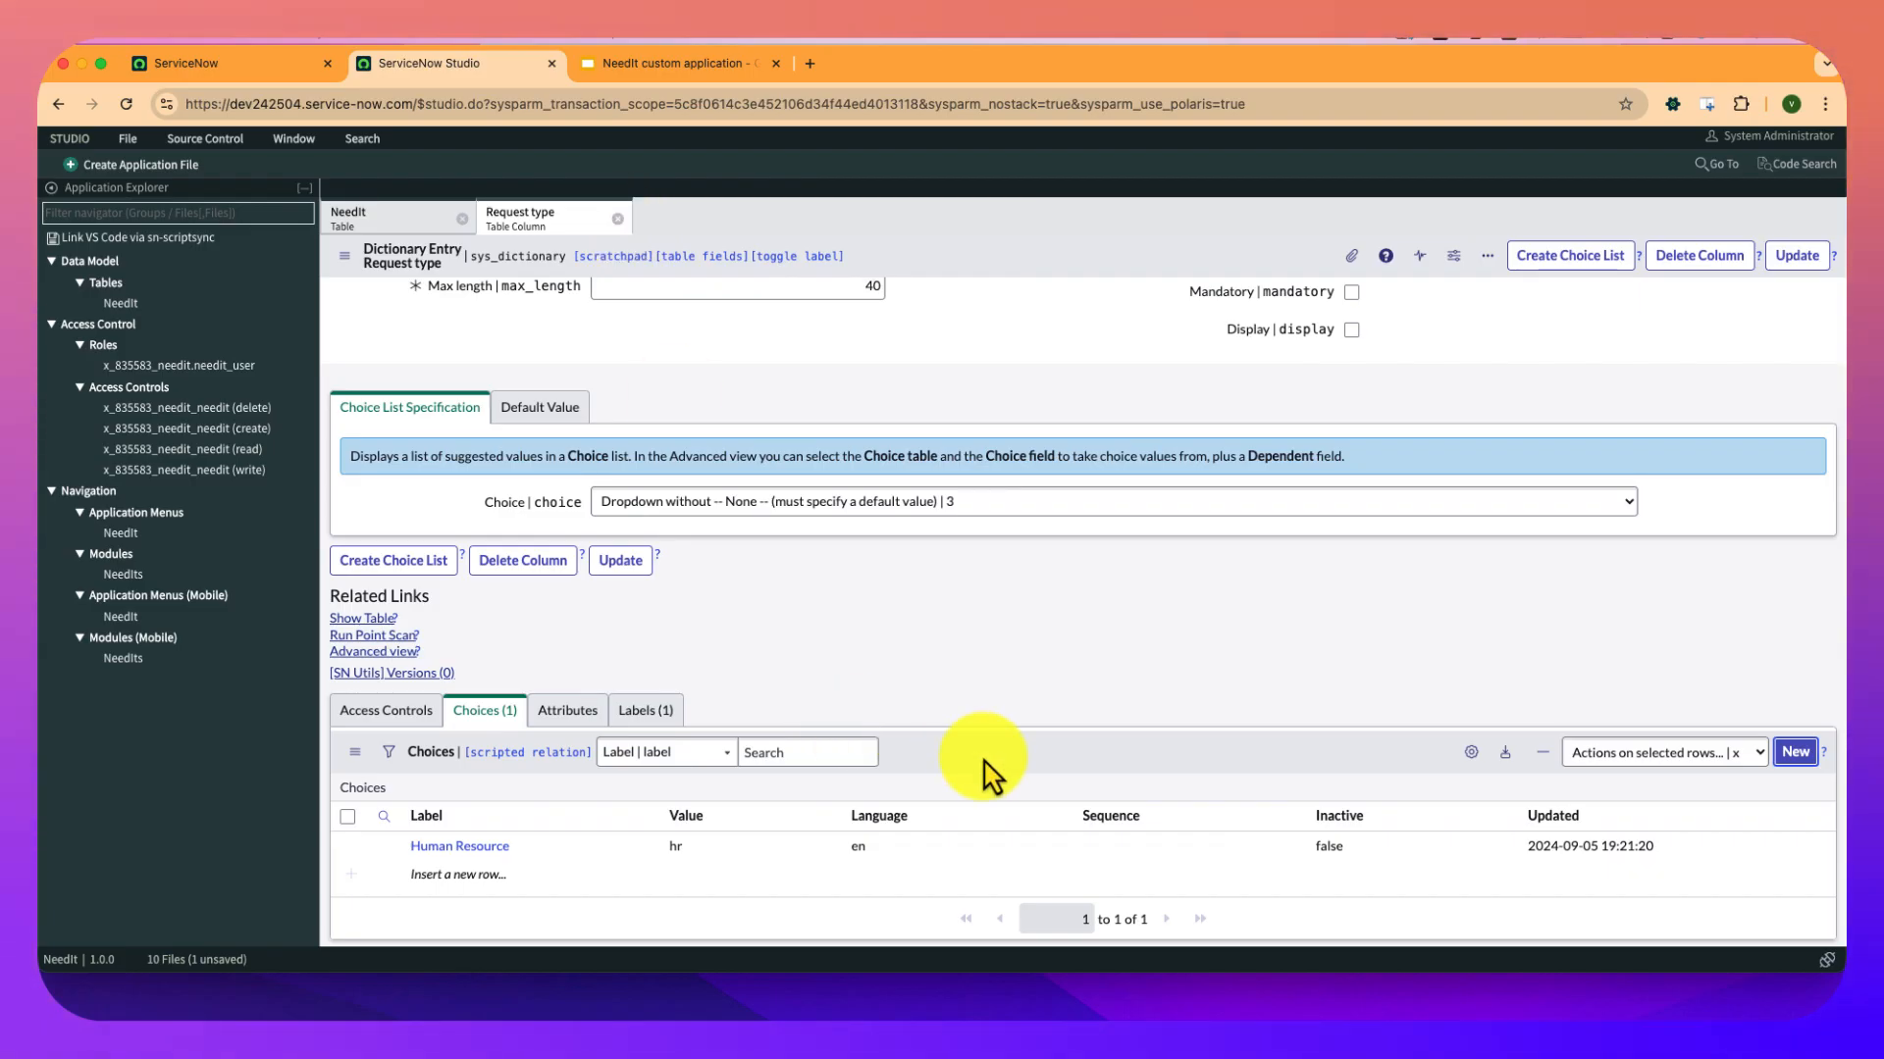
Refresh the Request type column's choices and sort them by label in ascending order.
left_click(1012, 795)
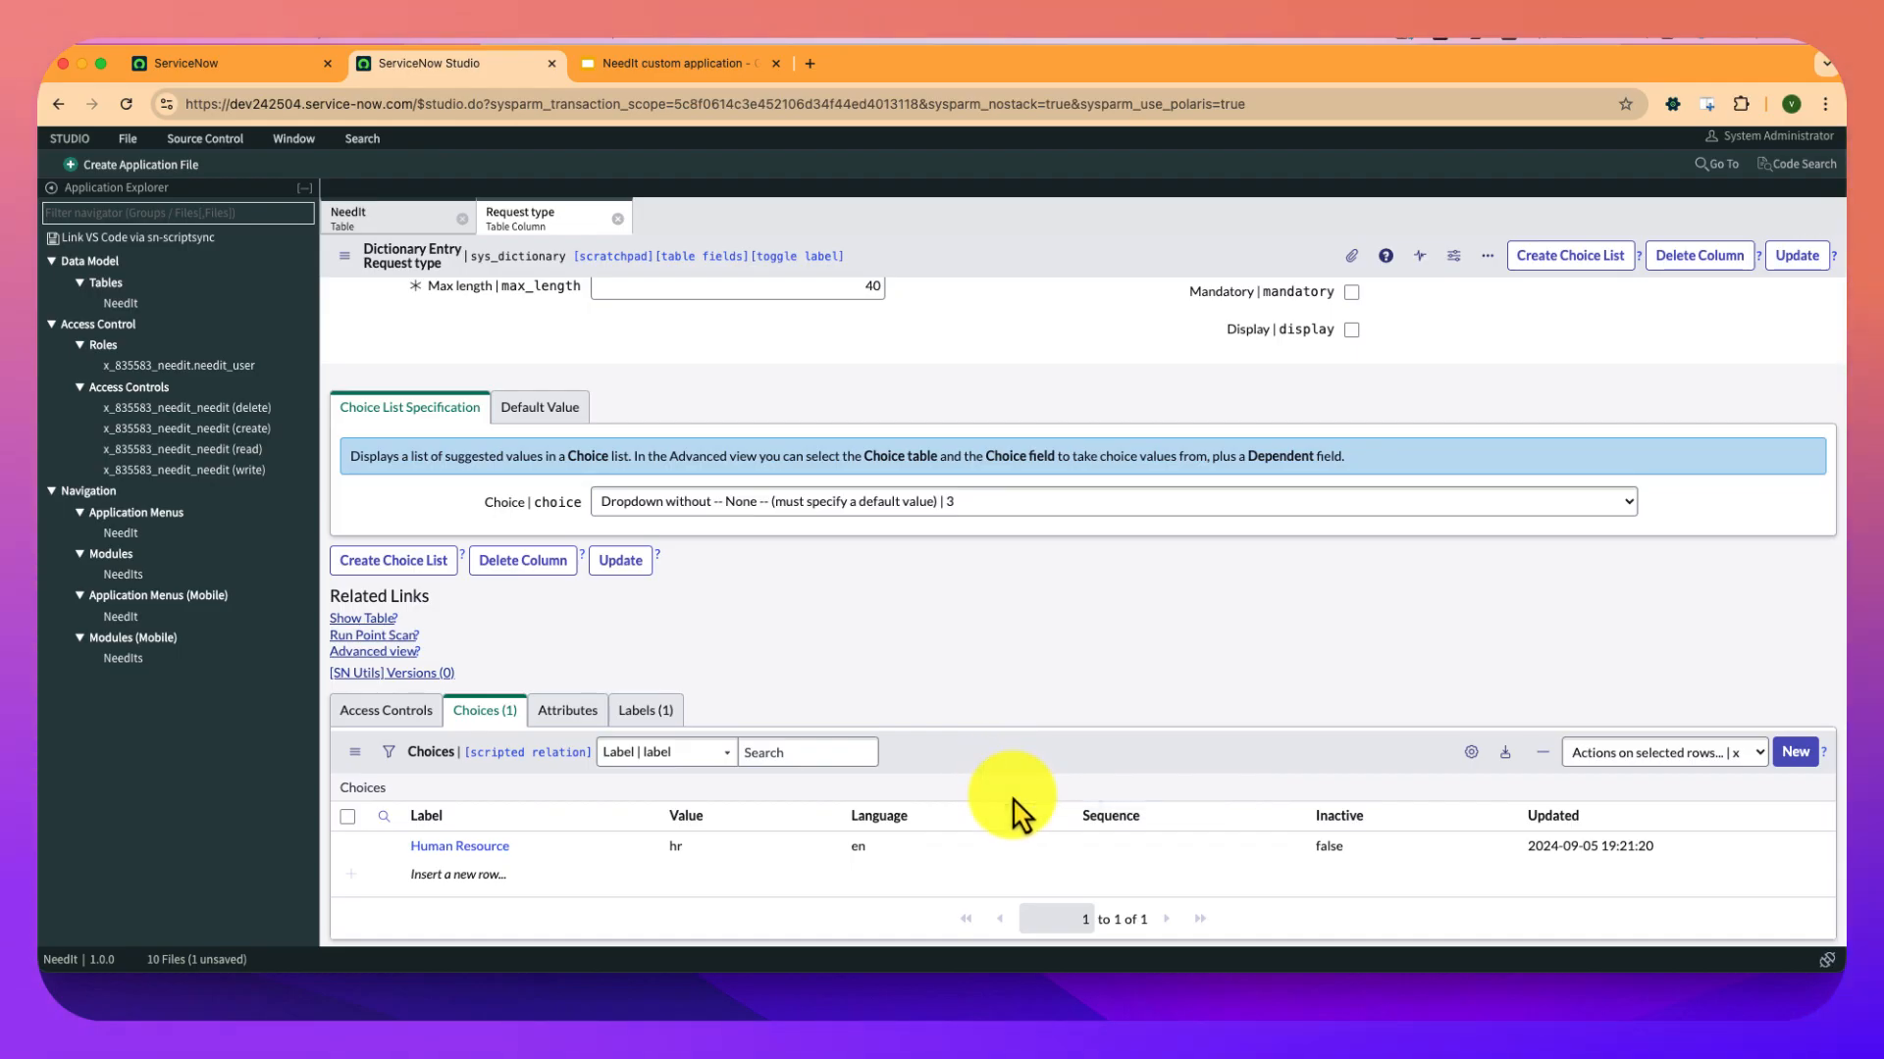
scroll(1010, 798, "down", 2)
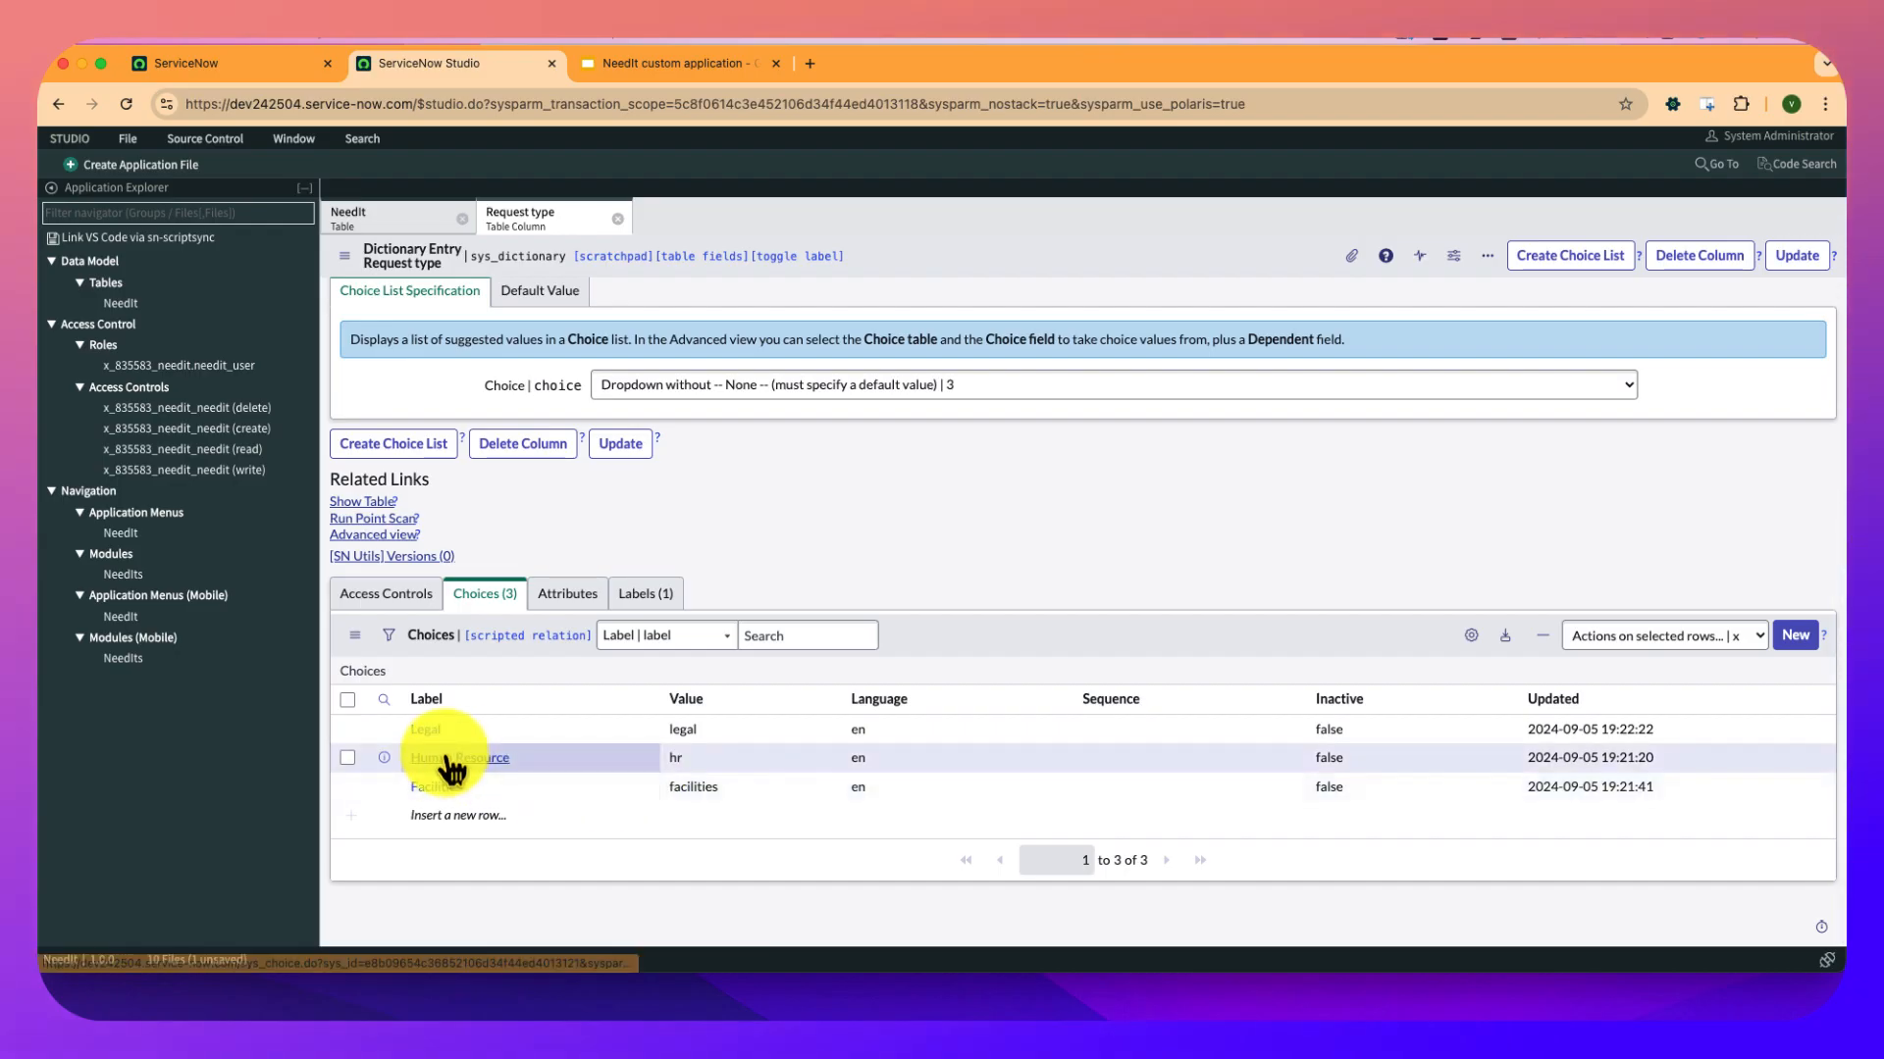
left_click(431, 702)
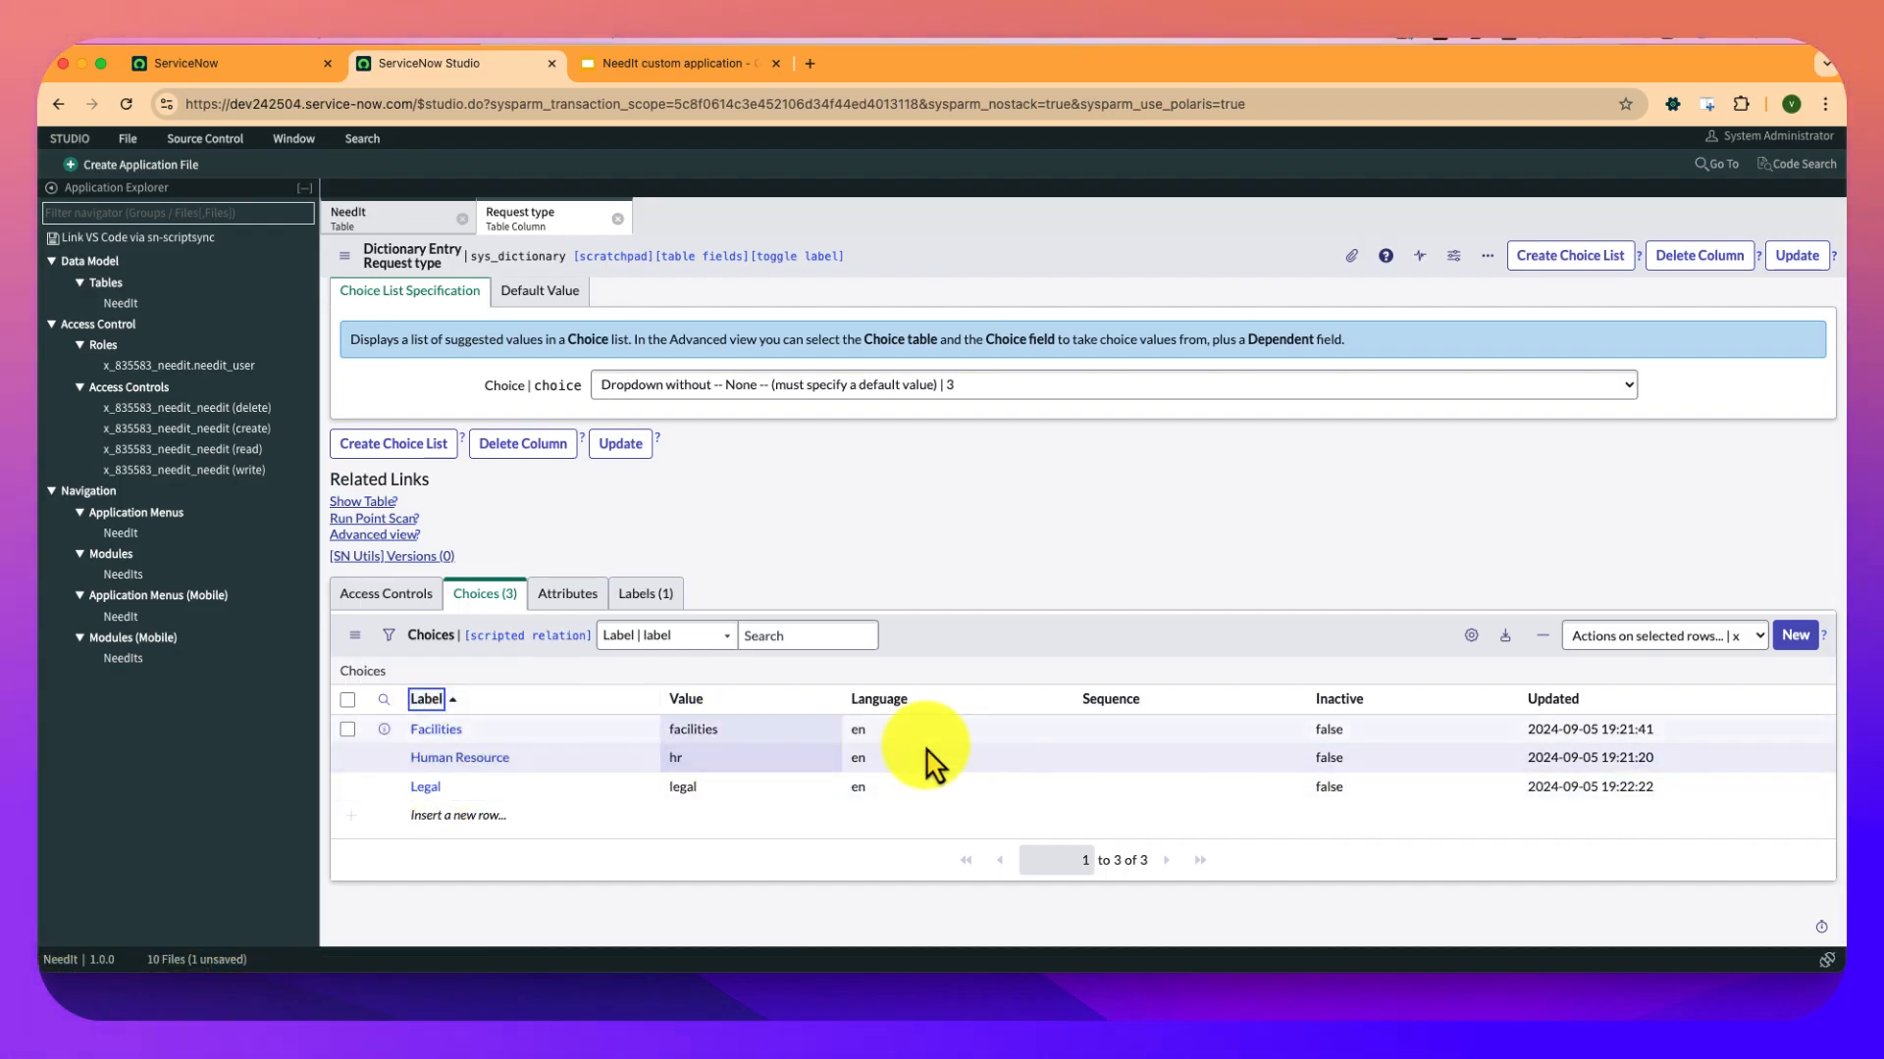
Set the sequence of the Facilities choice to 100 and of the Human Resource choice to 200.
left_click(1107, 739)
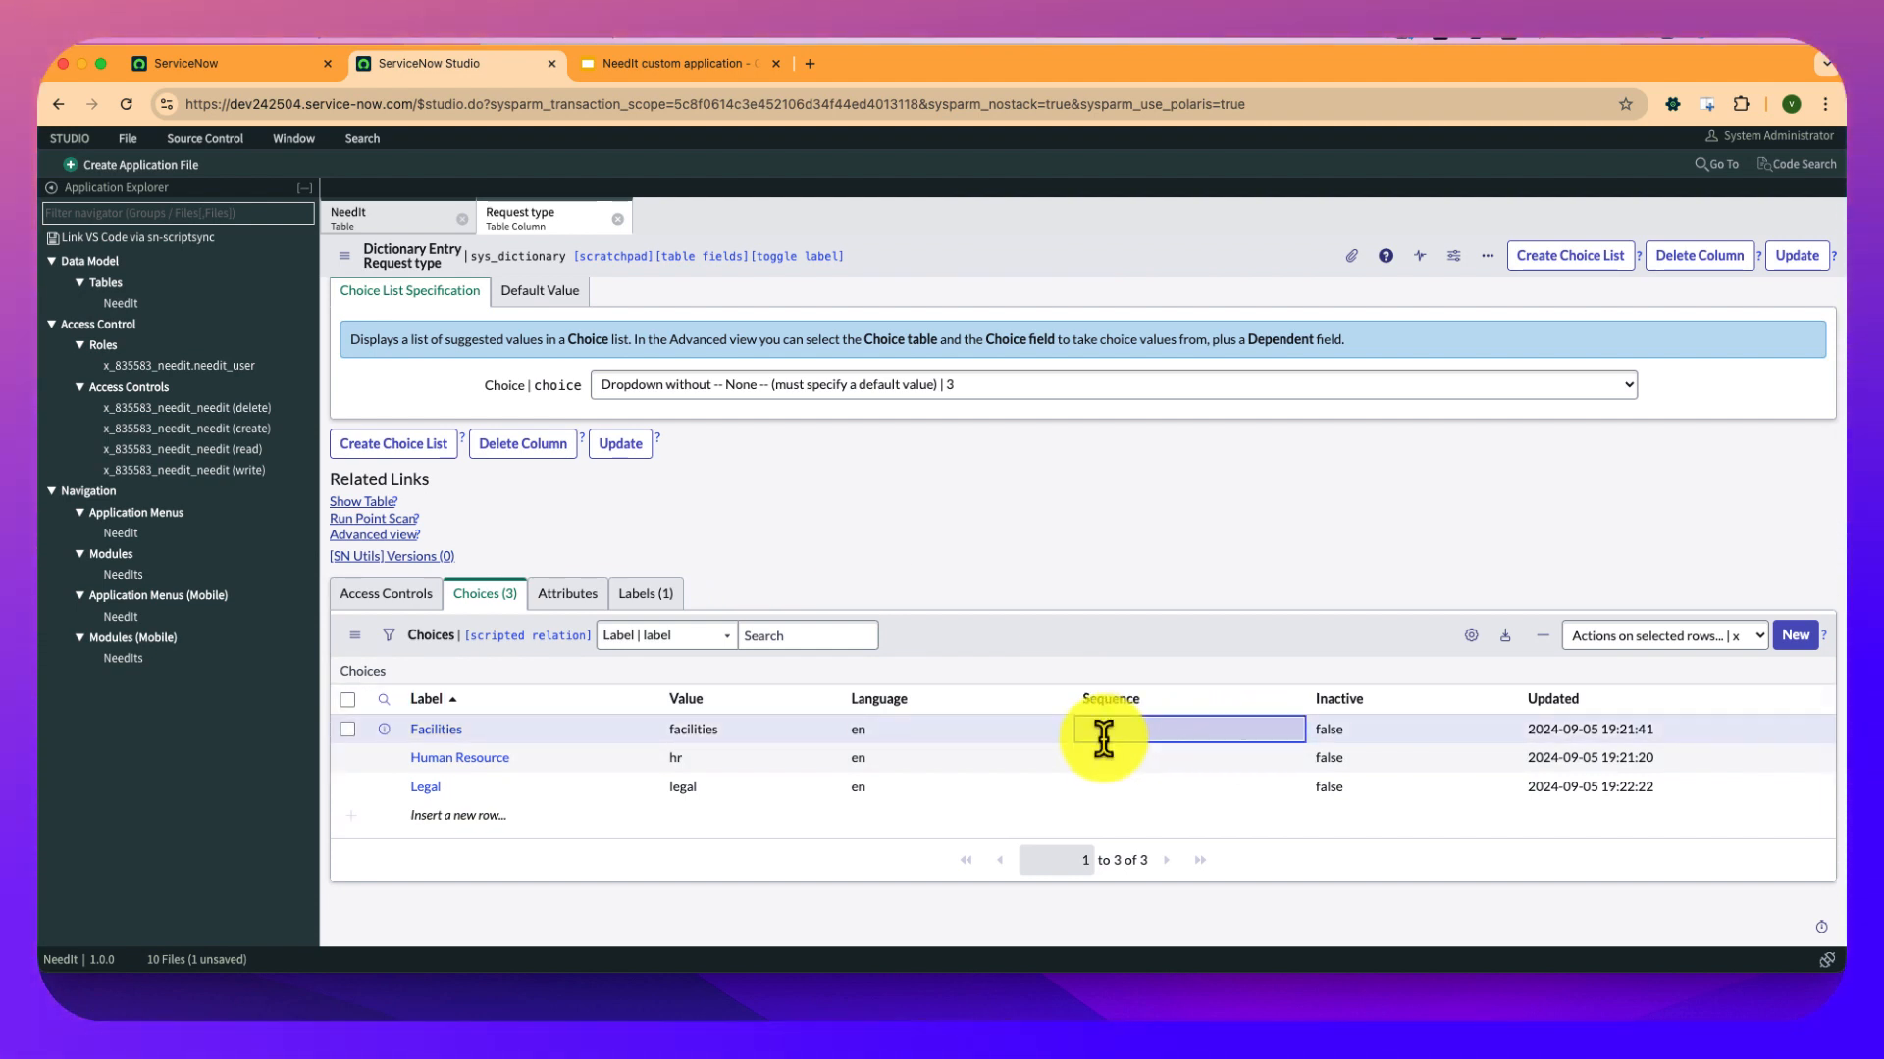
type("100")
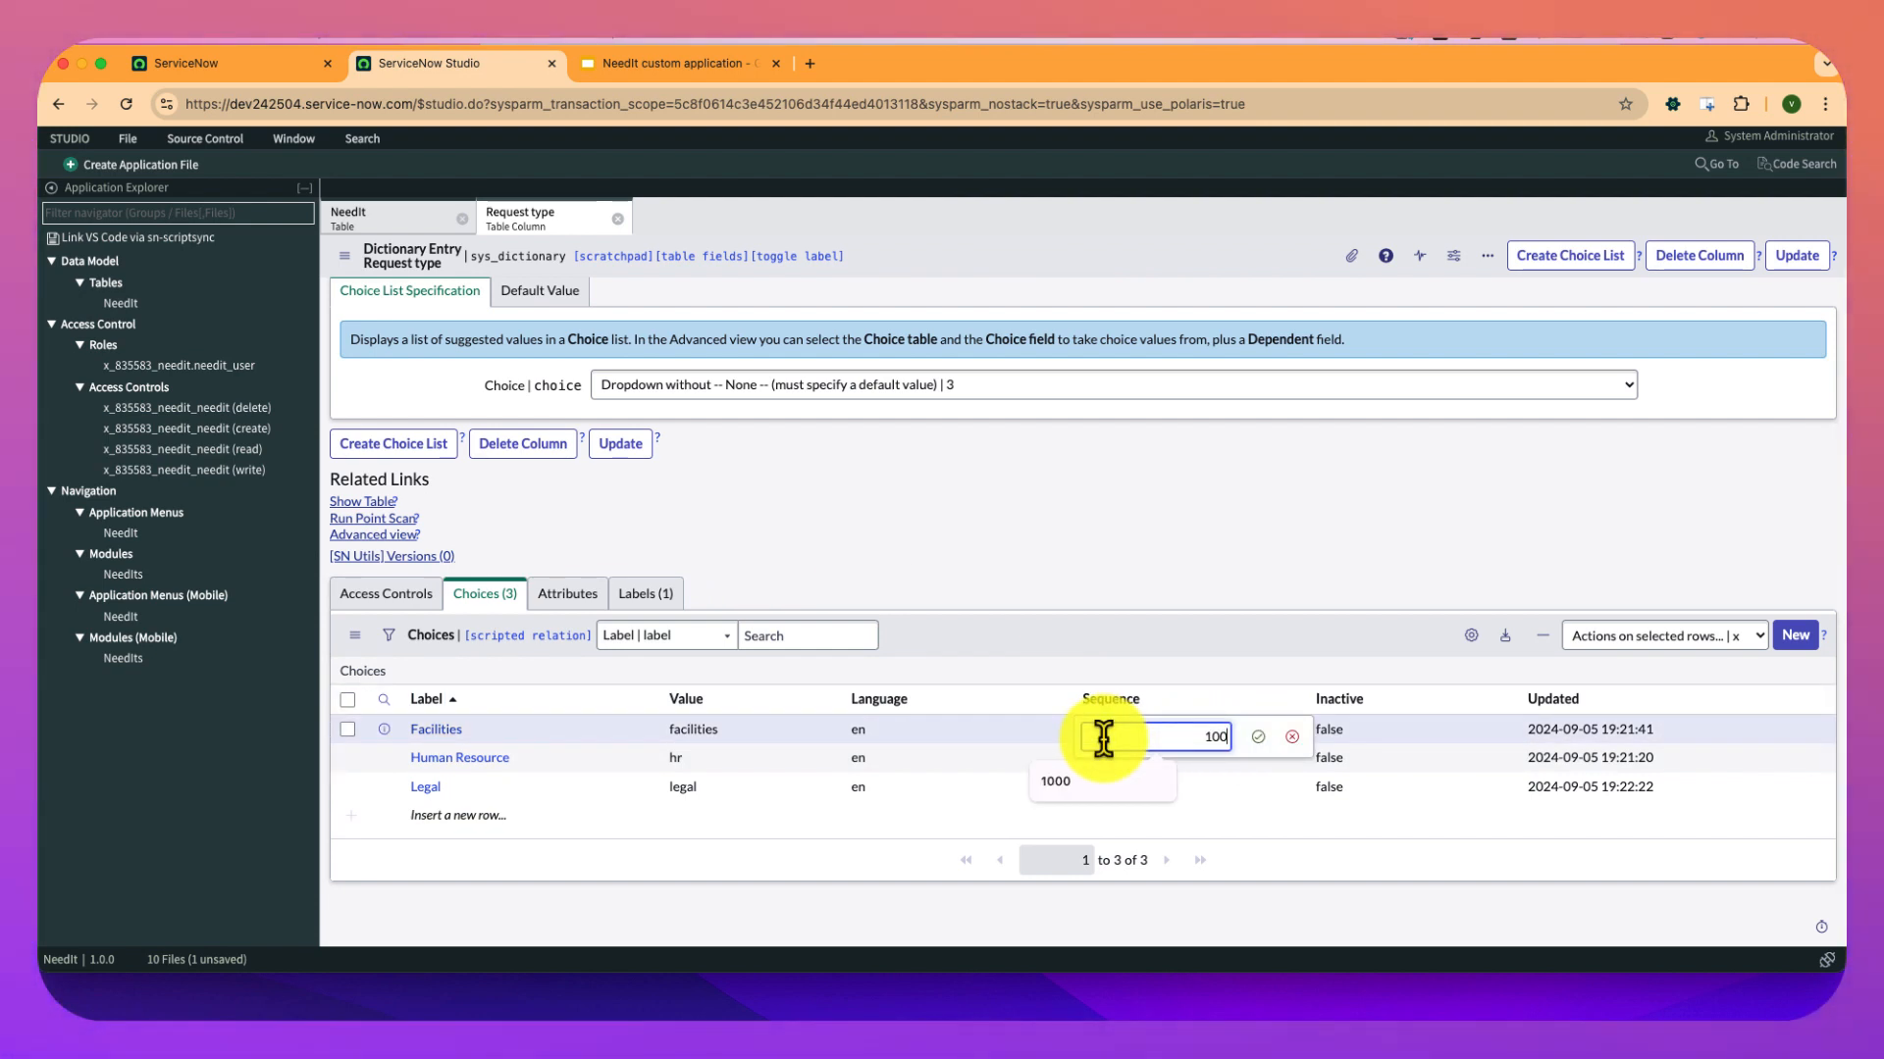
left_click(1258, 737)
left_click(1148, 762)
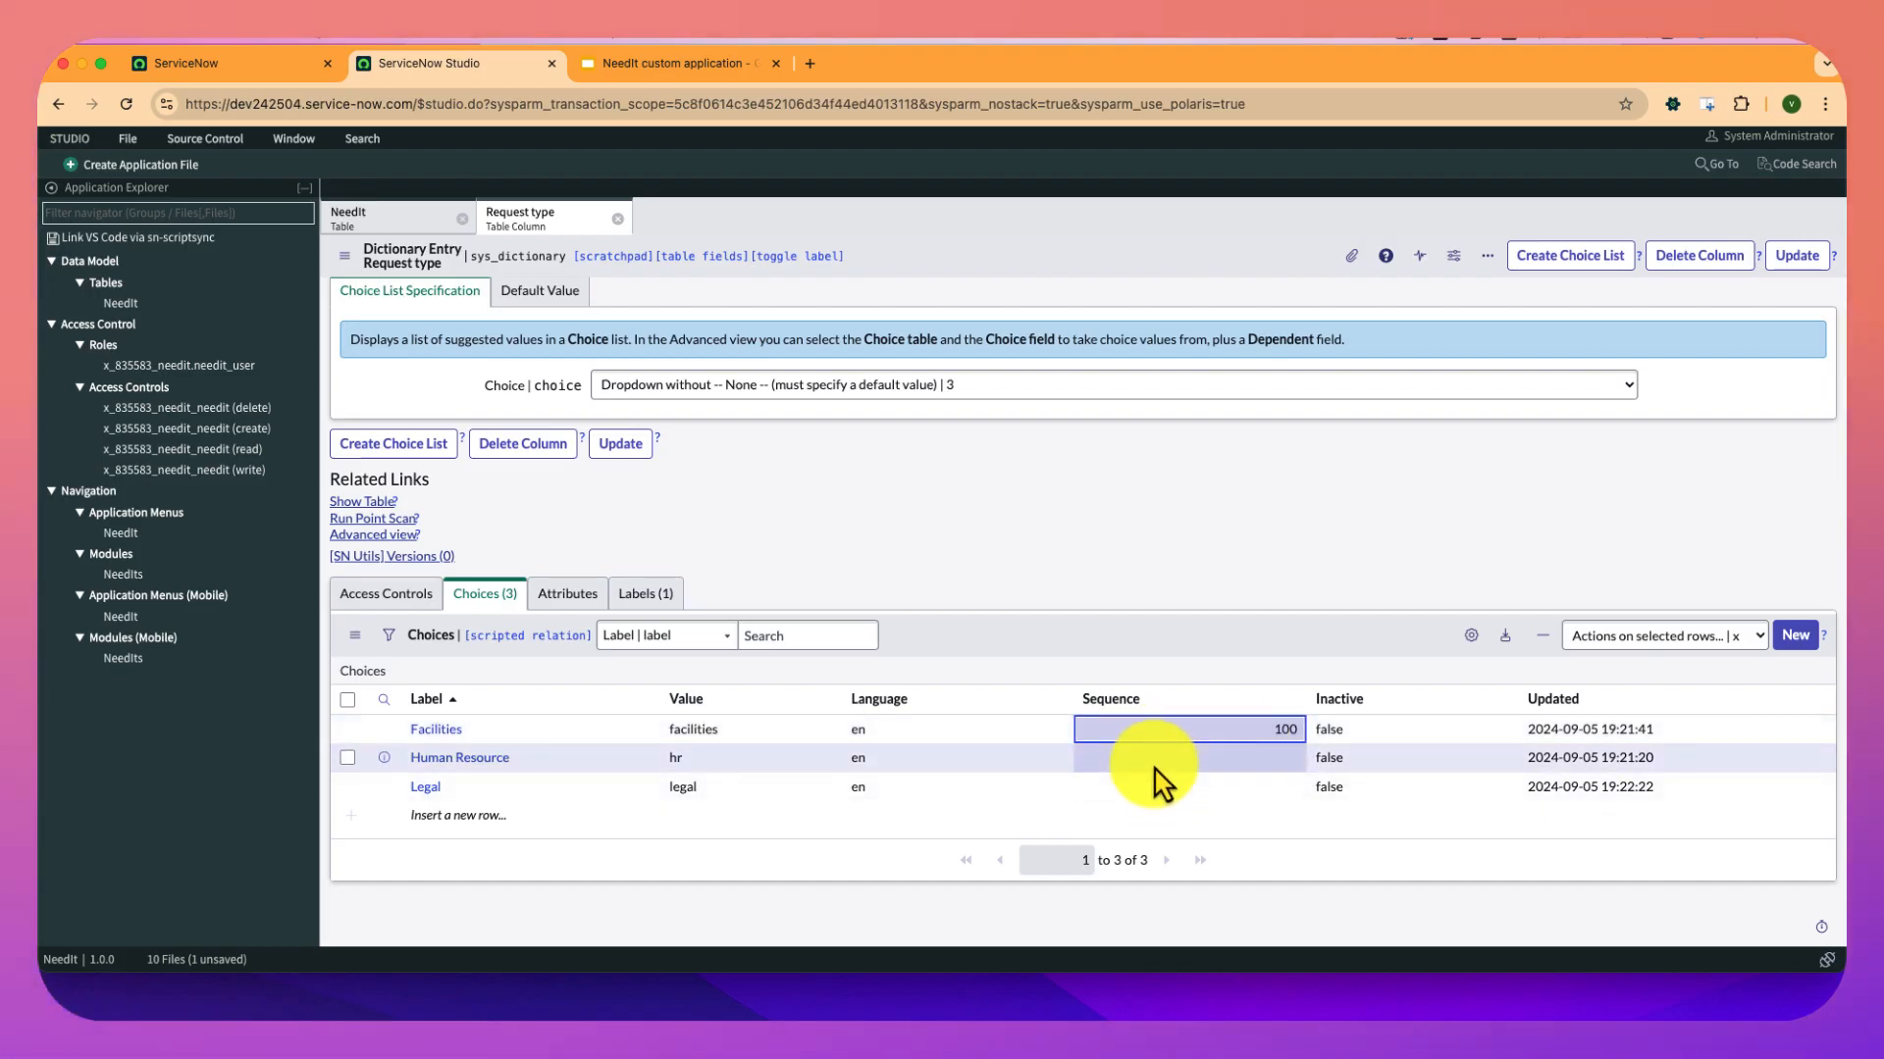
left_click(1154, 764)
type("2")
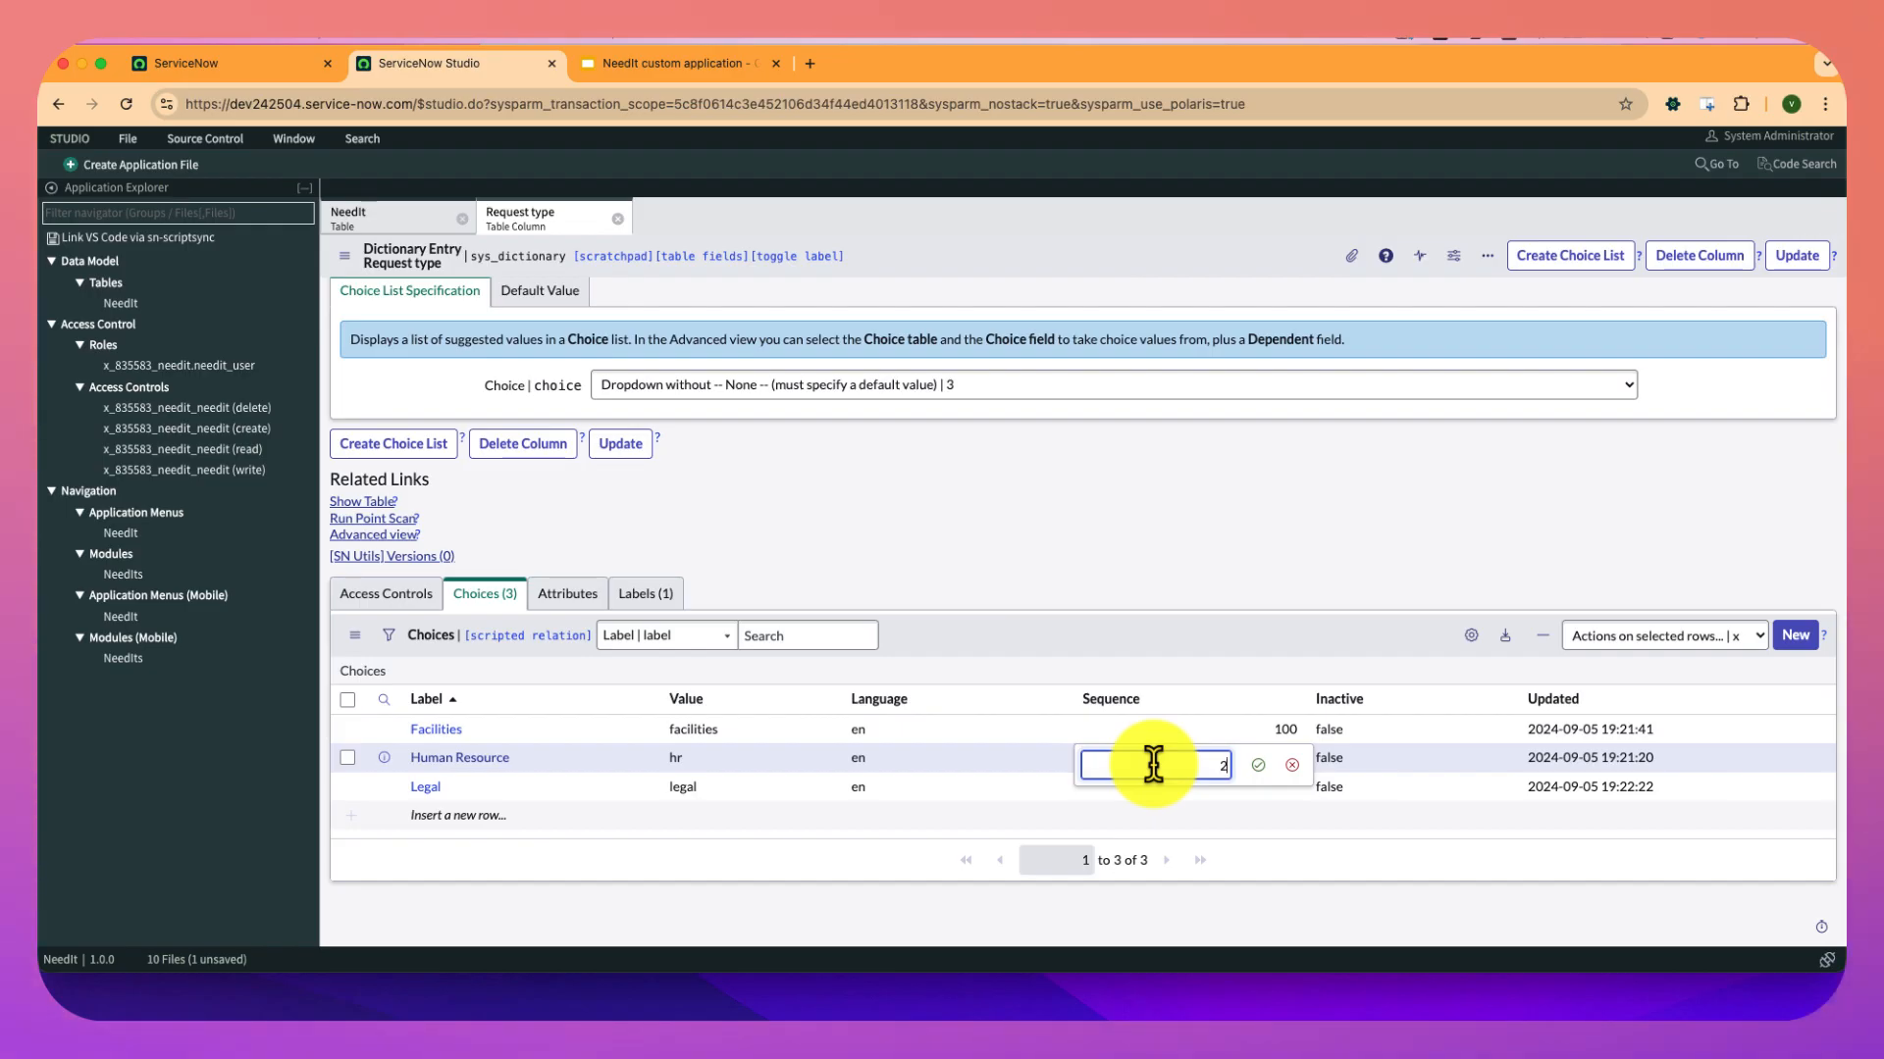
type("00")
left_click(1258, 764)
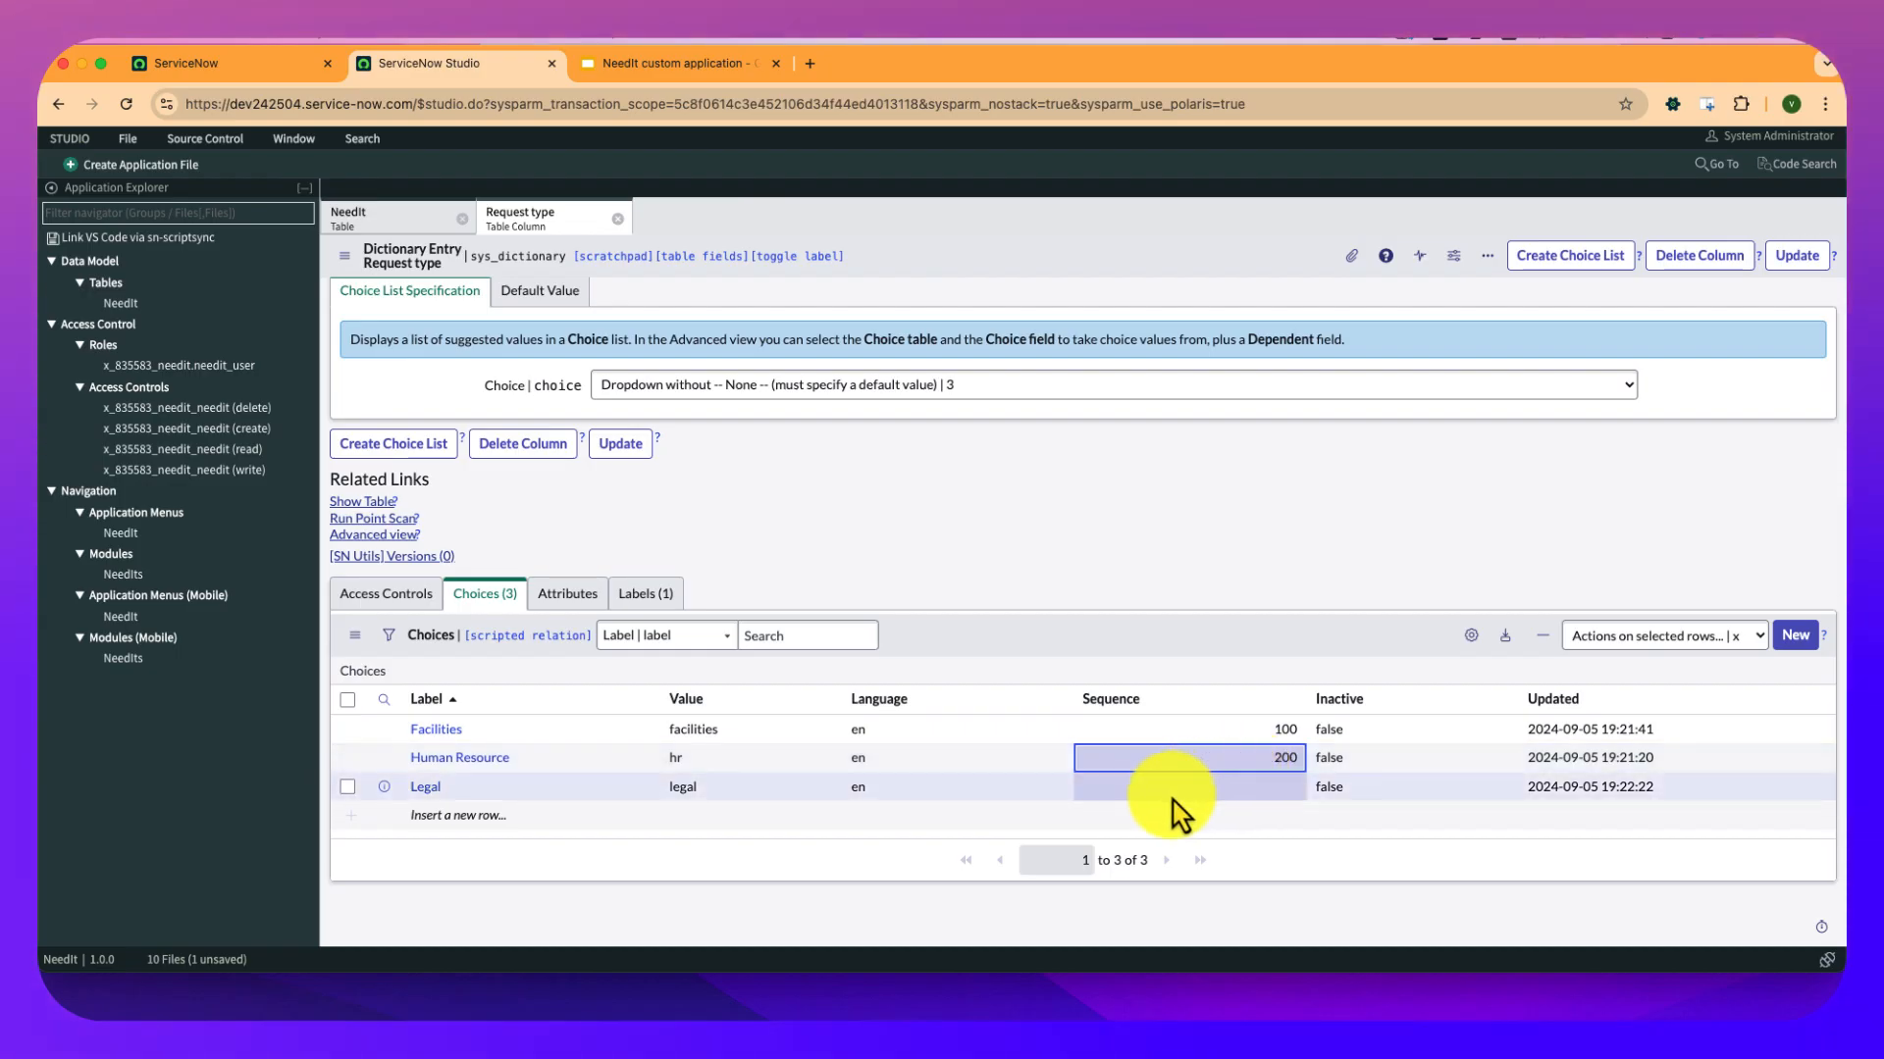
Set the Legal choice's sequence to 300 and save the Request type column record.
left_click(1171, 794)
left_click(1168, 794)
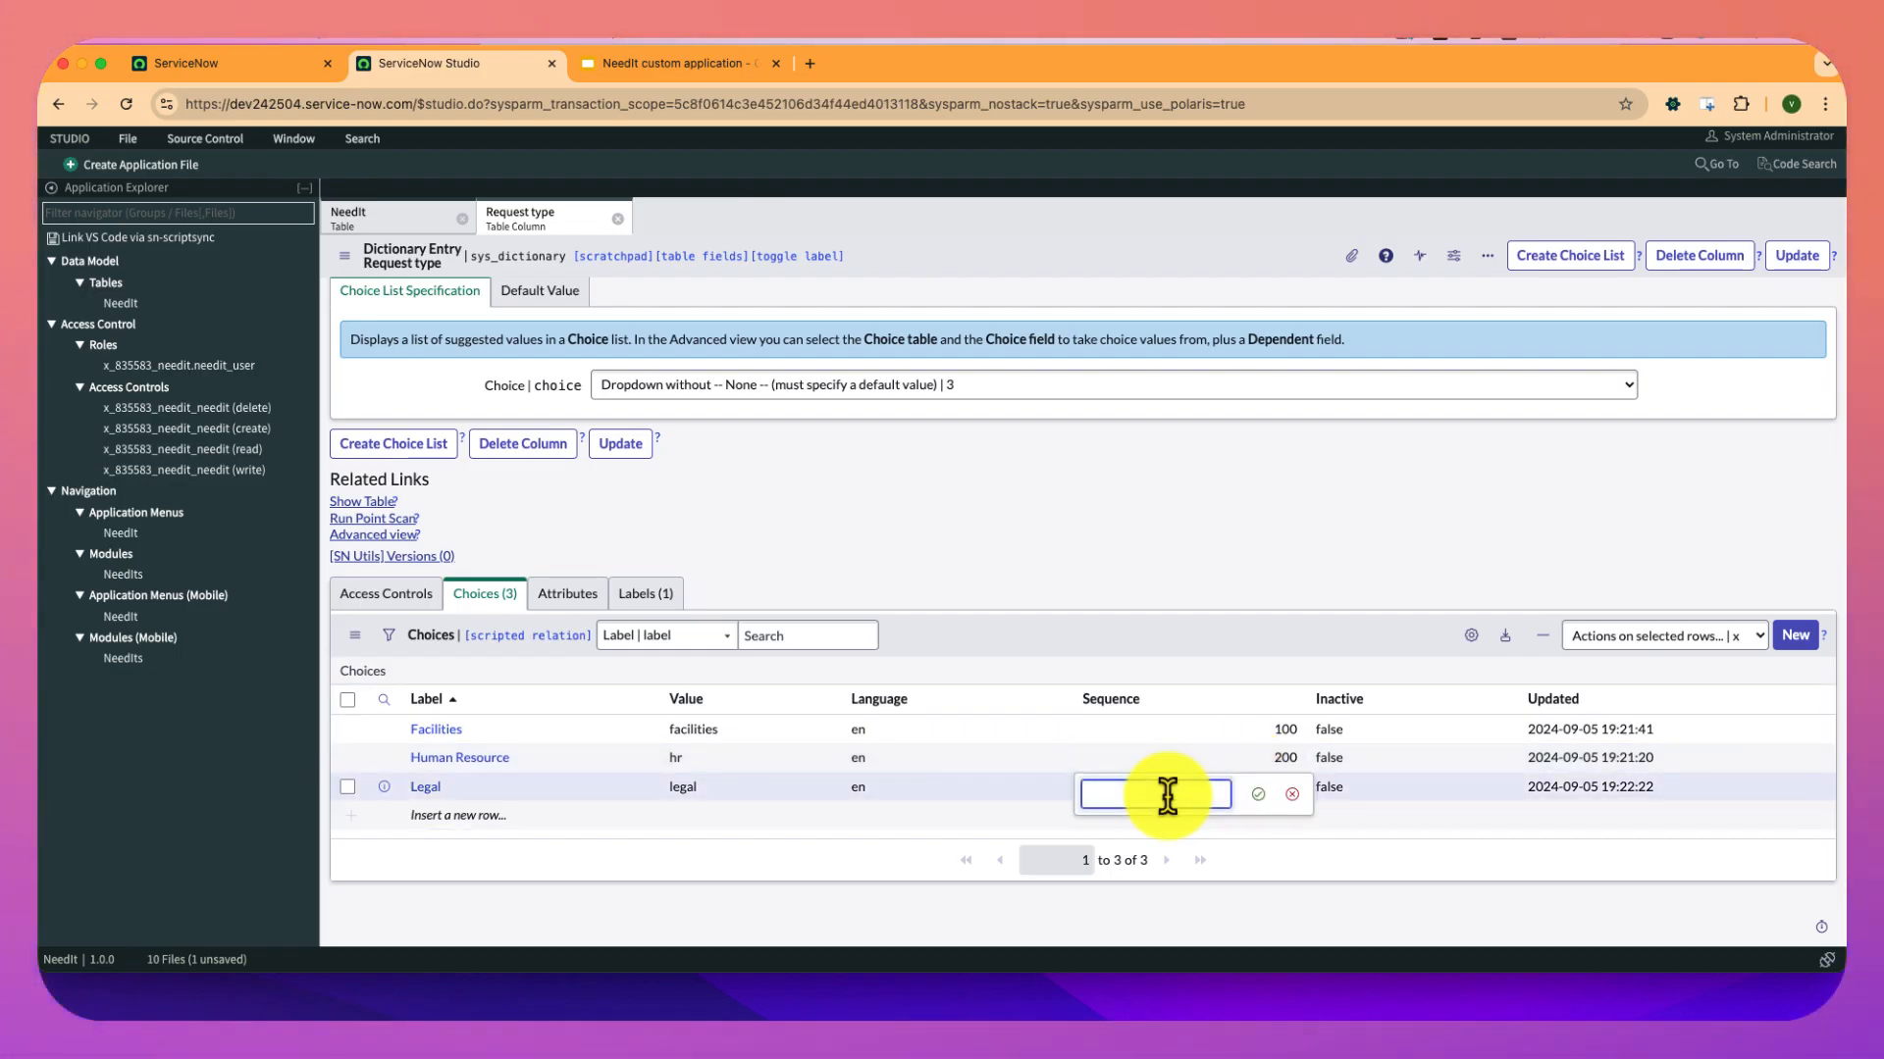
type("300")
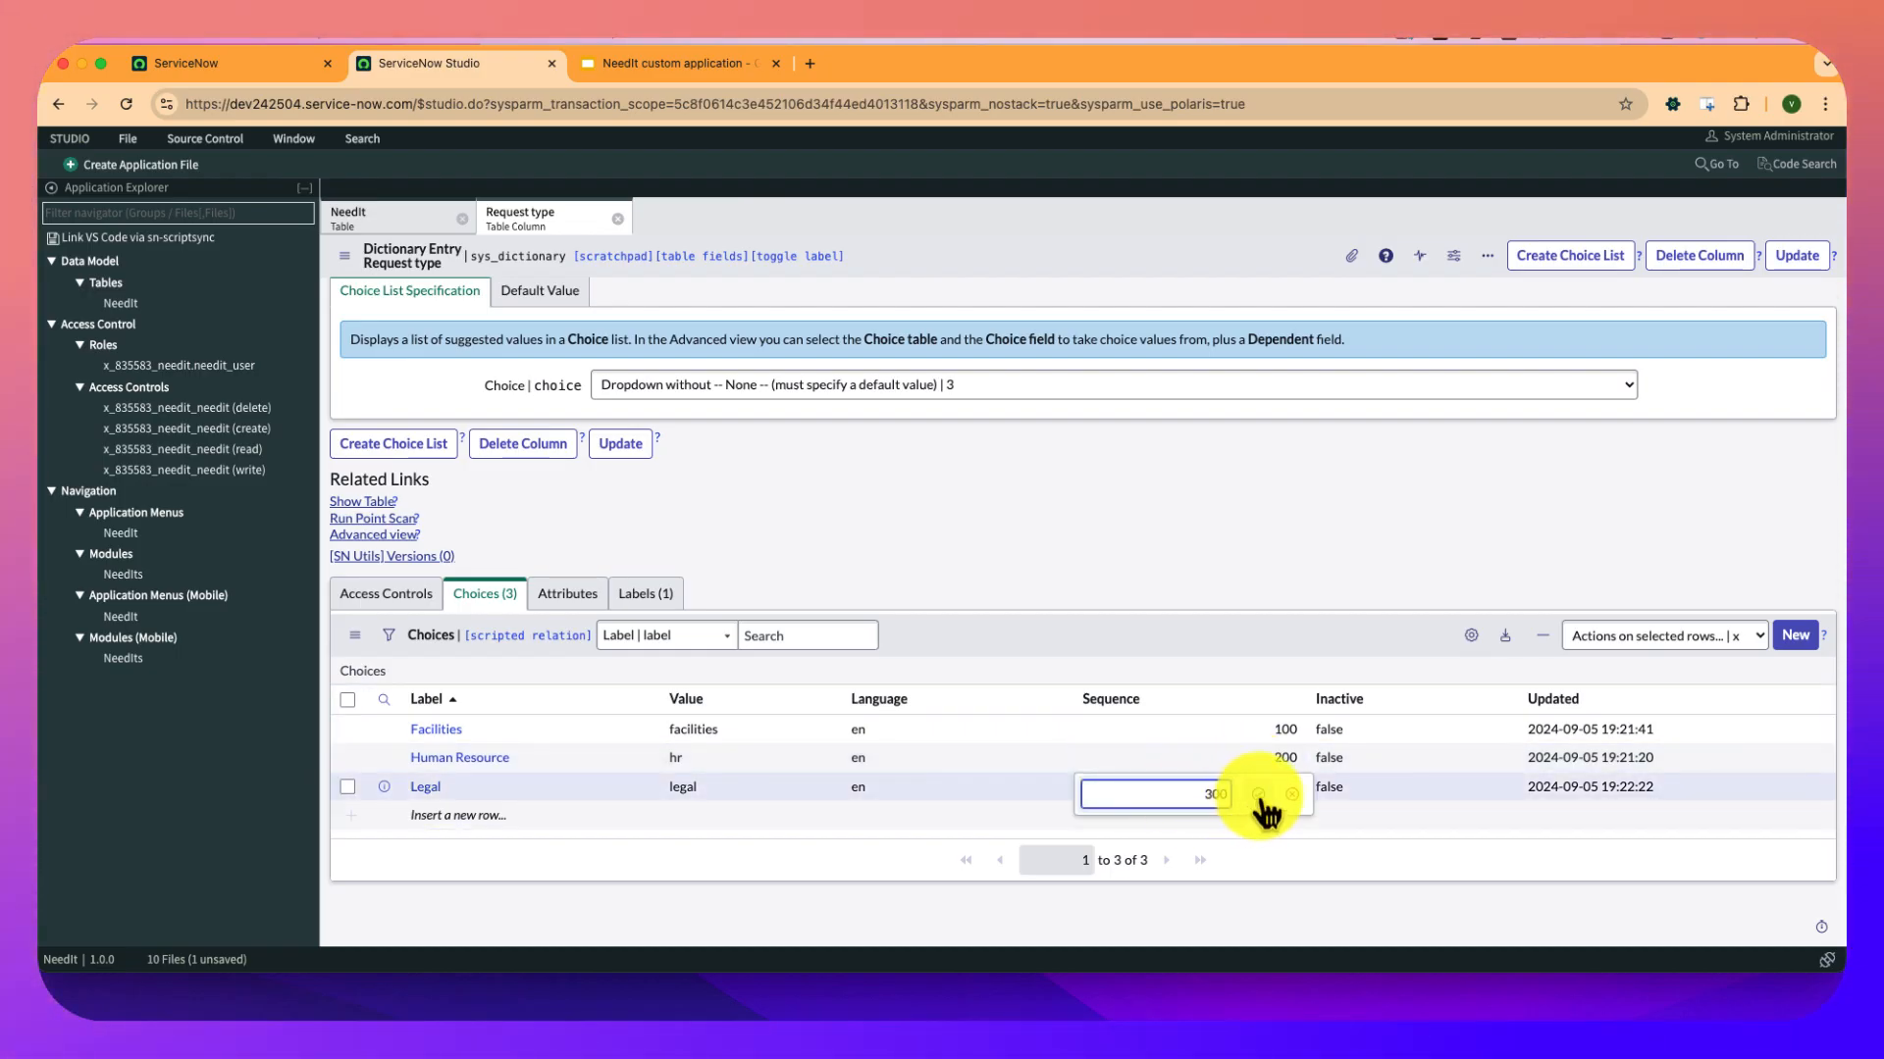
left_click(1259, 795)
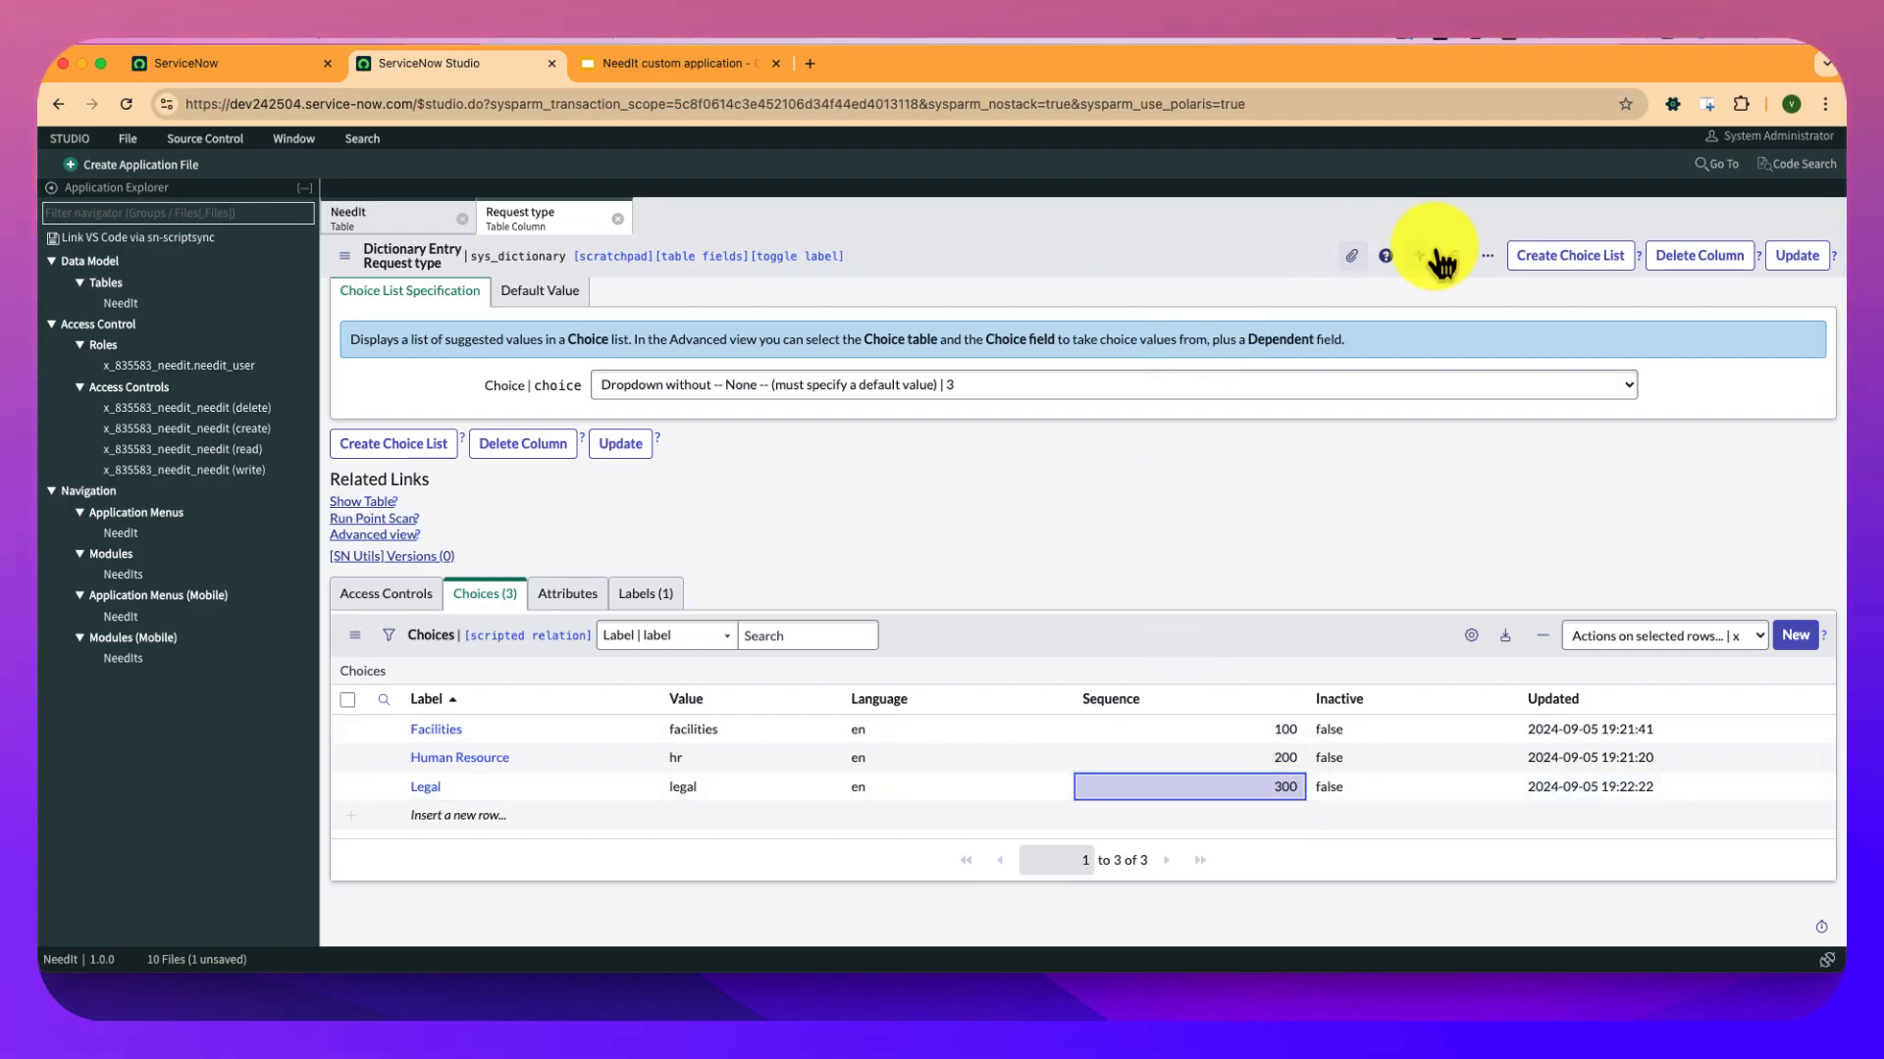
left_click(353, 258)
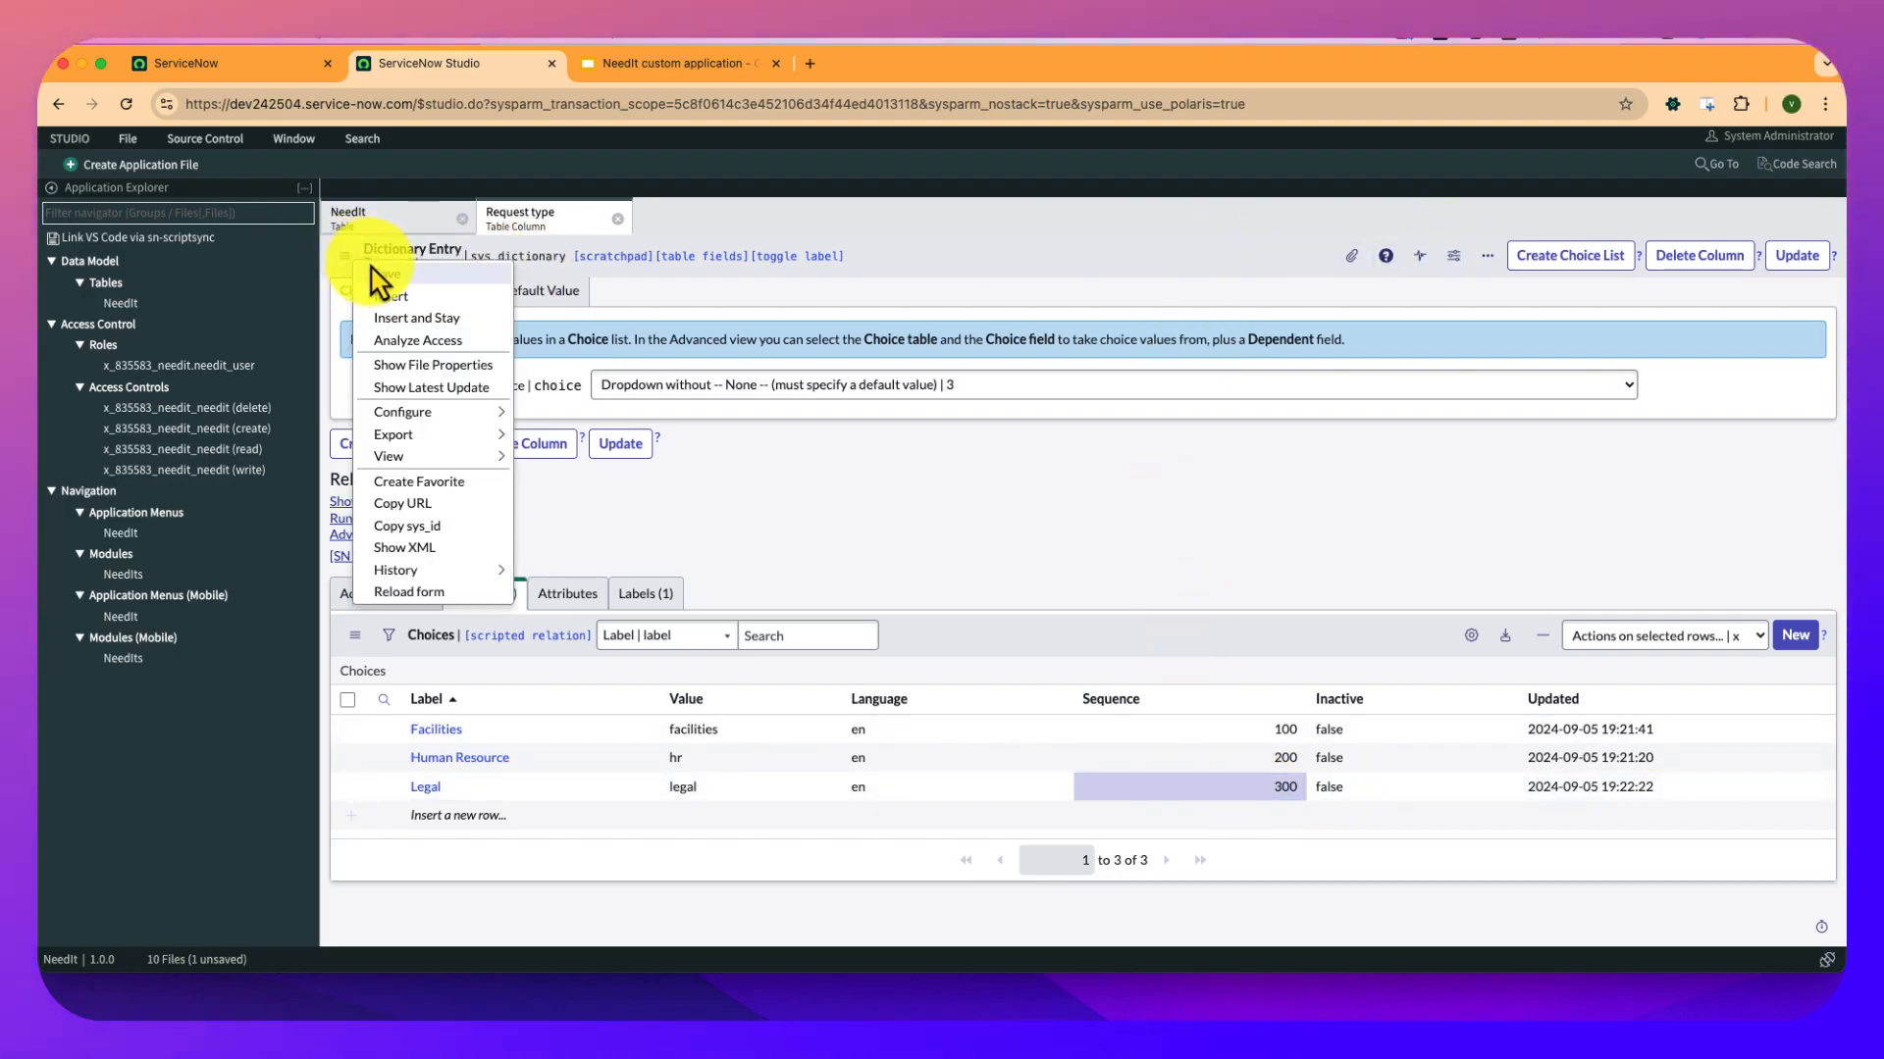
left_click(376, 275)
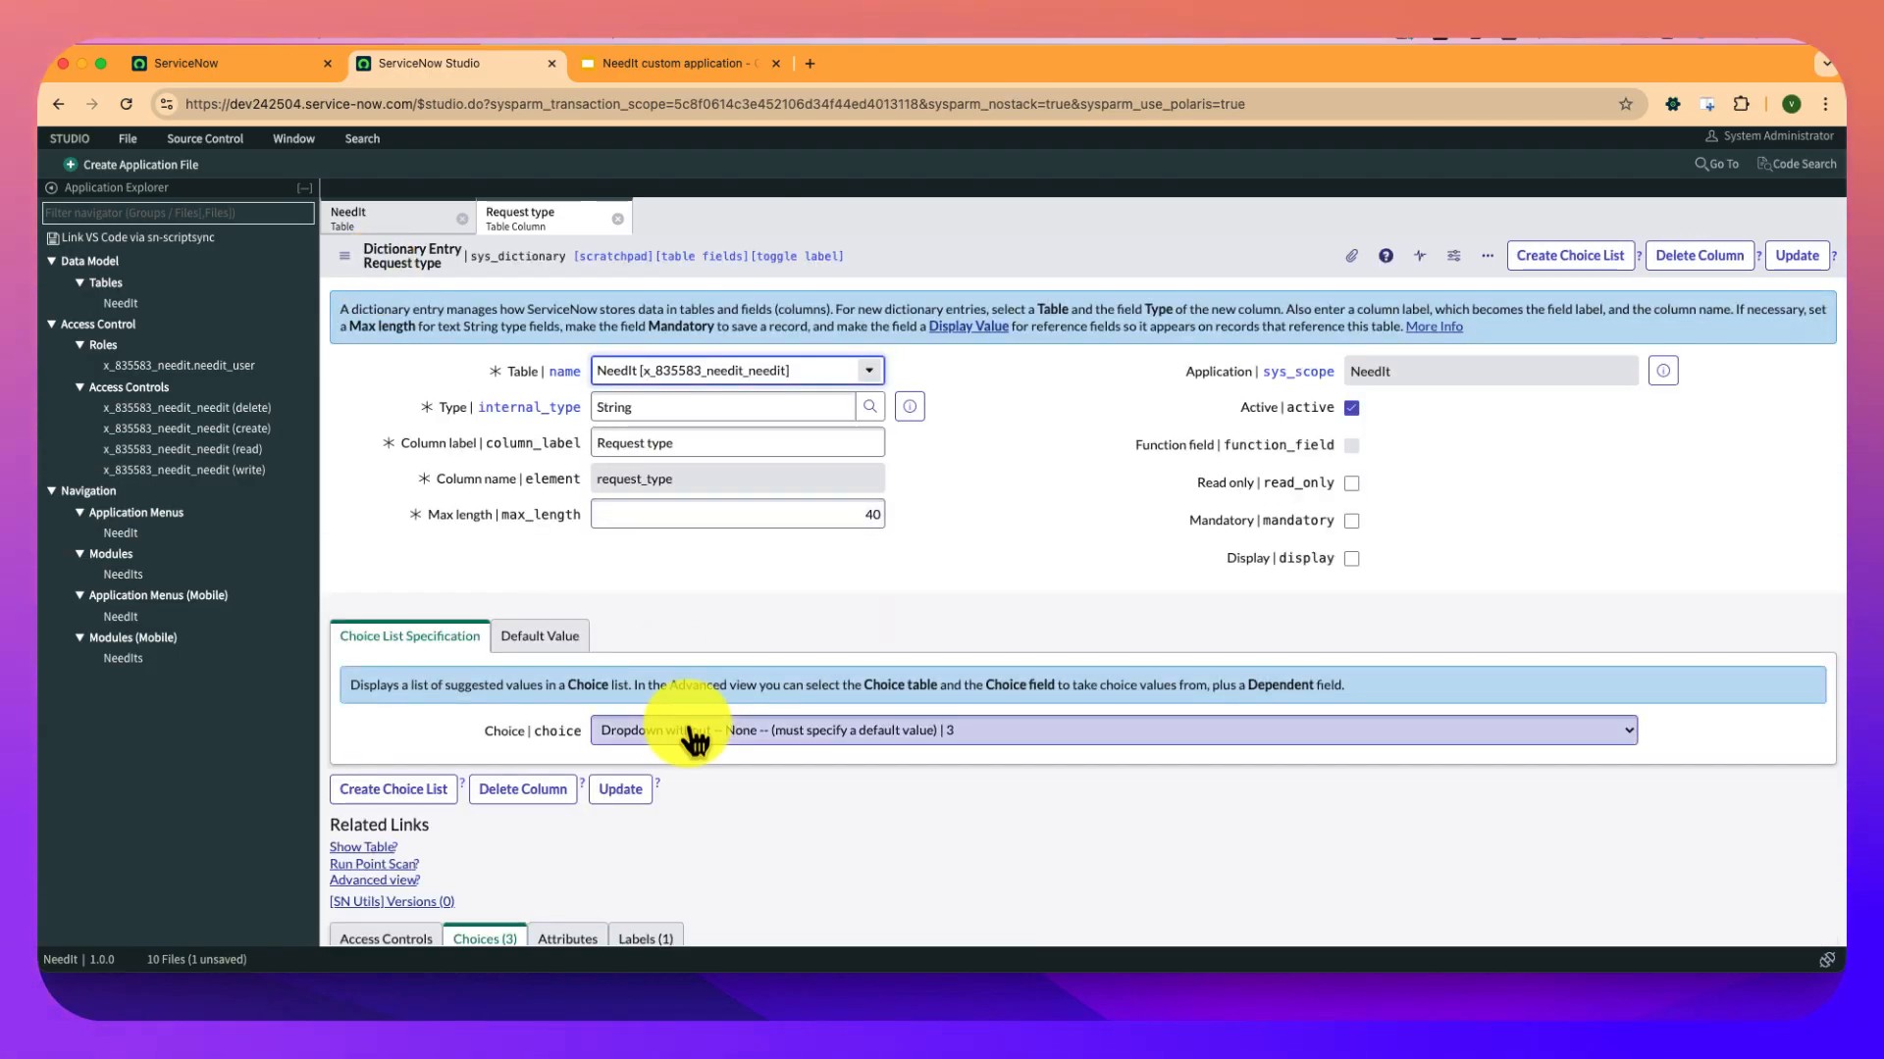
Review the saved choices and check the NeedIt table's remaining columns in the schema slide of the Google Slides presentation.
scroll(698, 785, "down", 4)
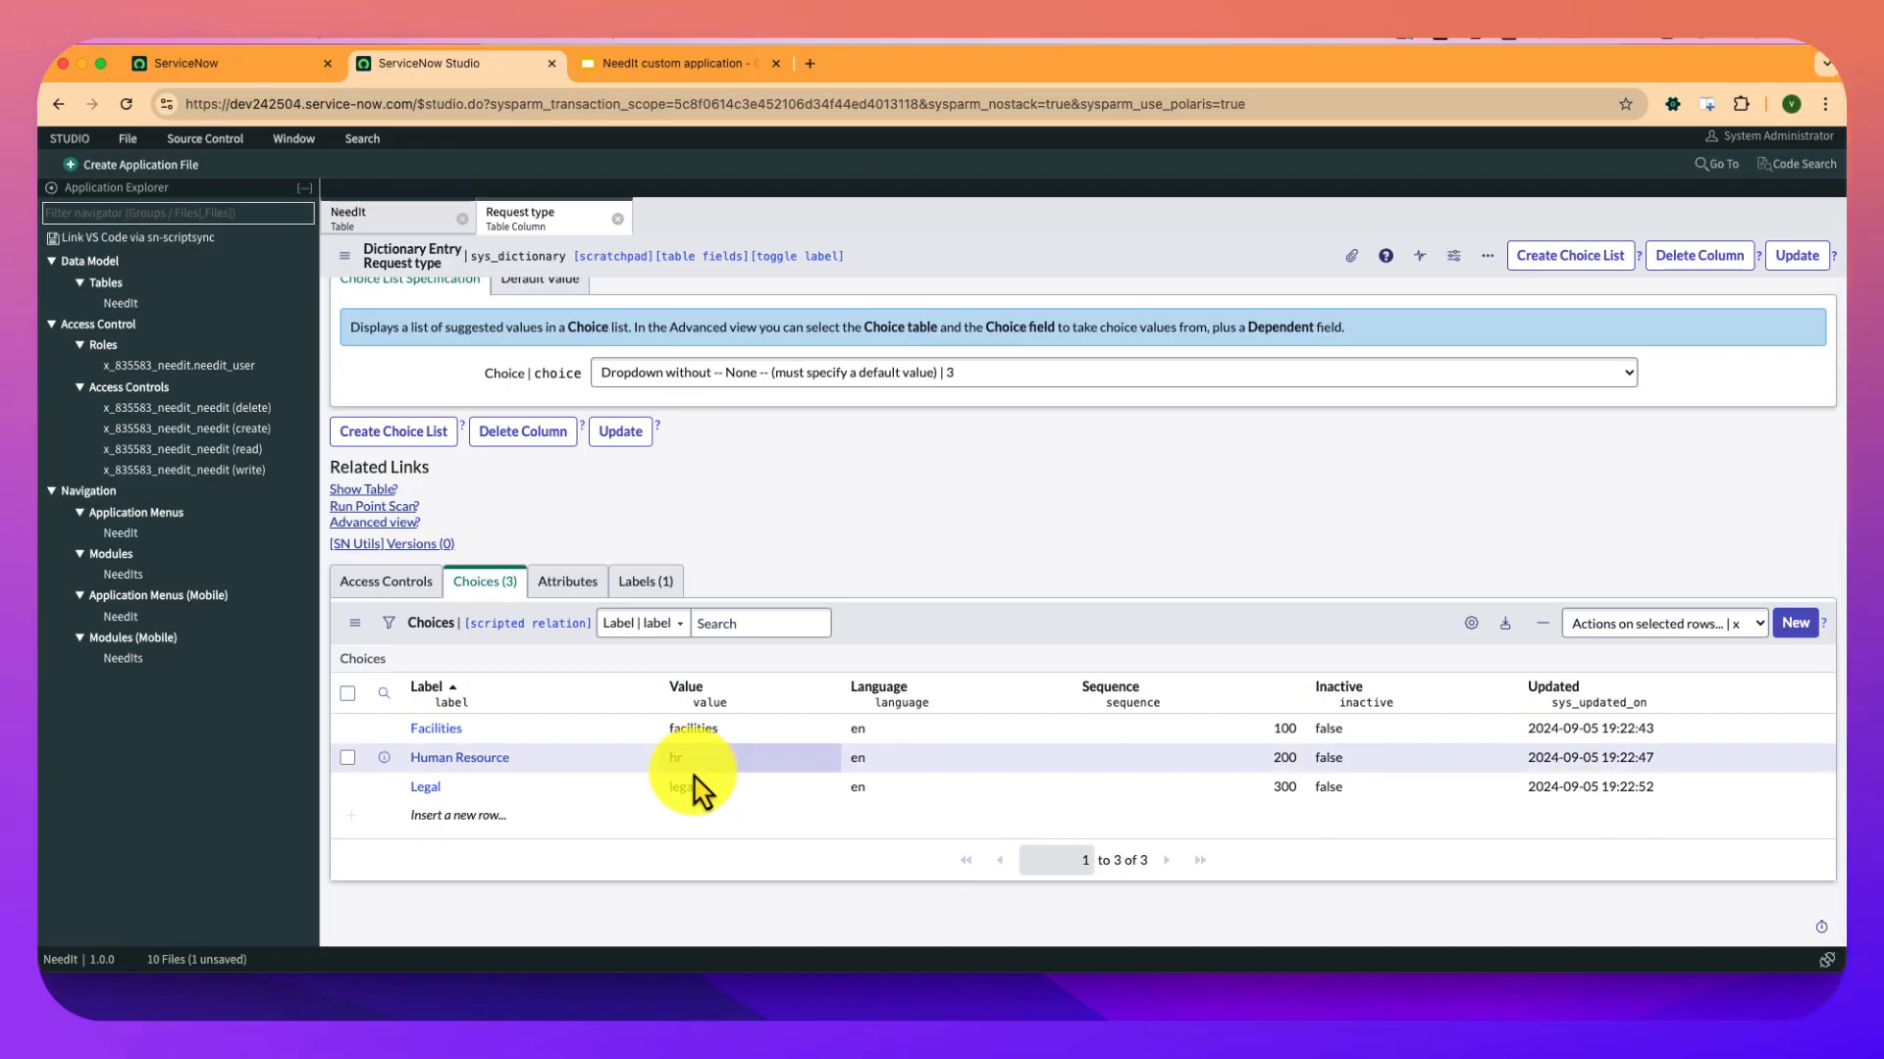
scroll(693, 784, "up", 4)
left_click(637, 68)
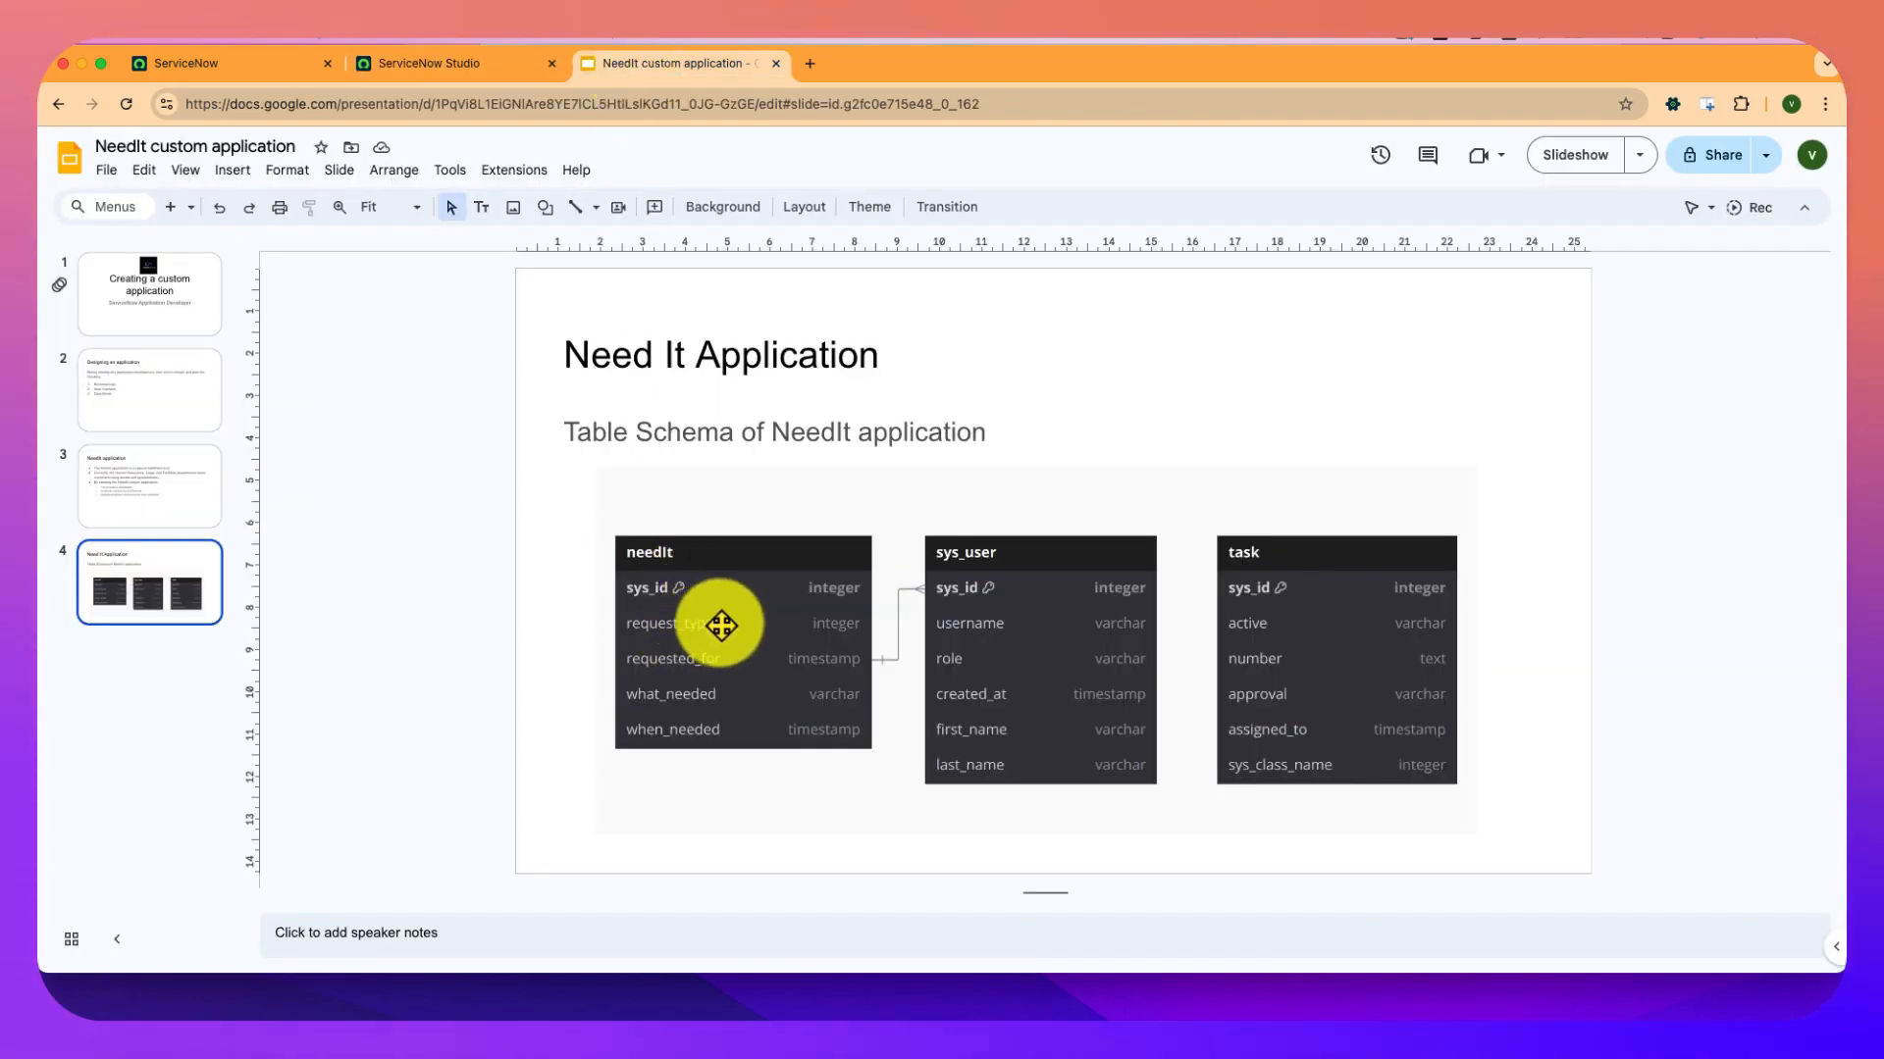
left_click(447, 67)
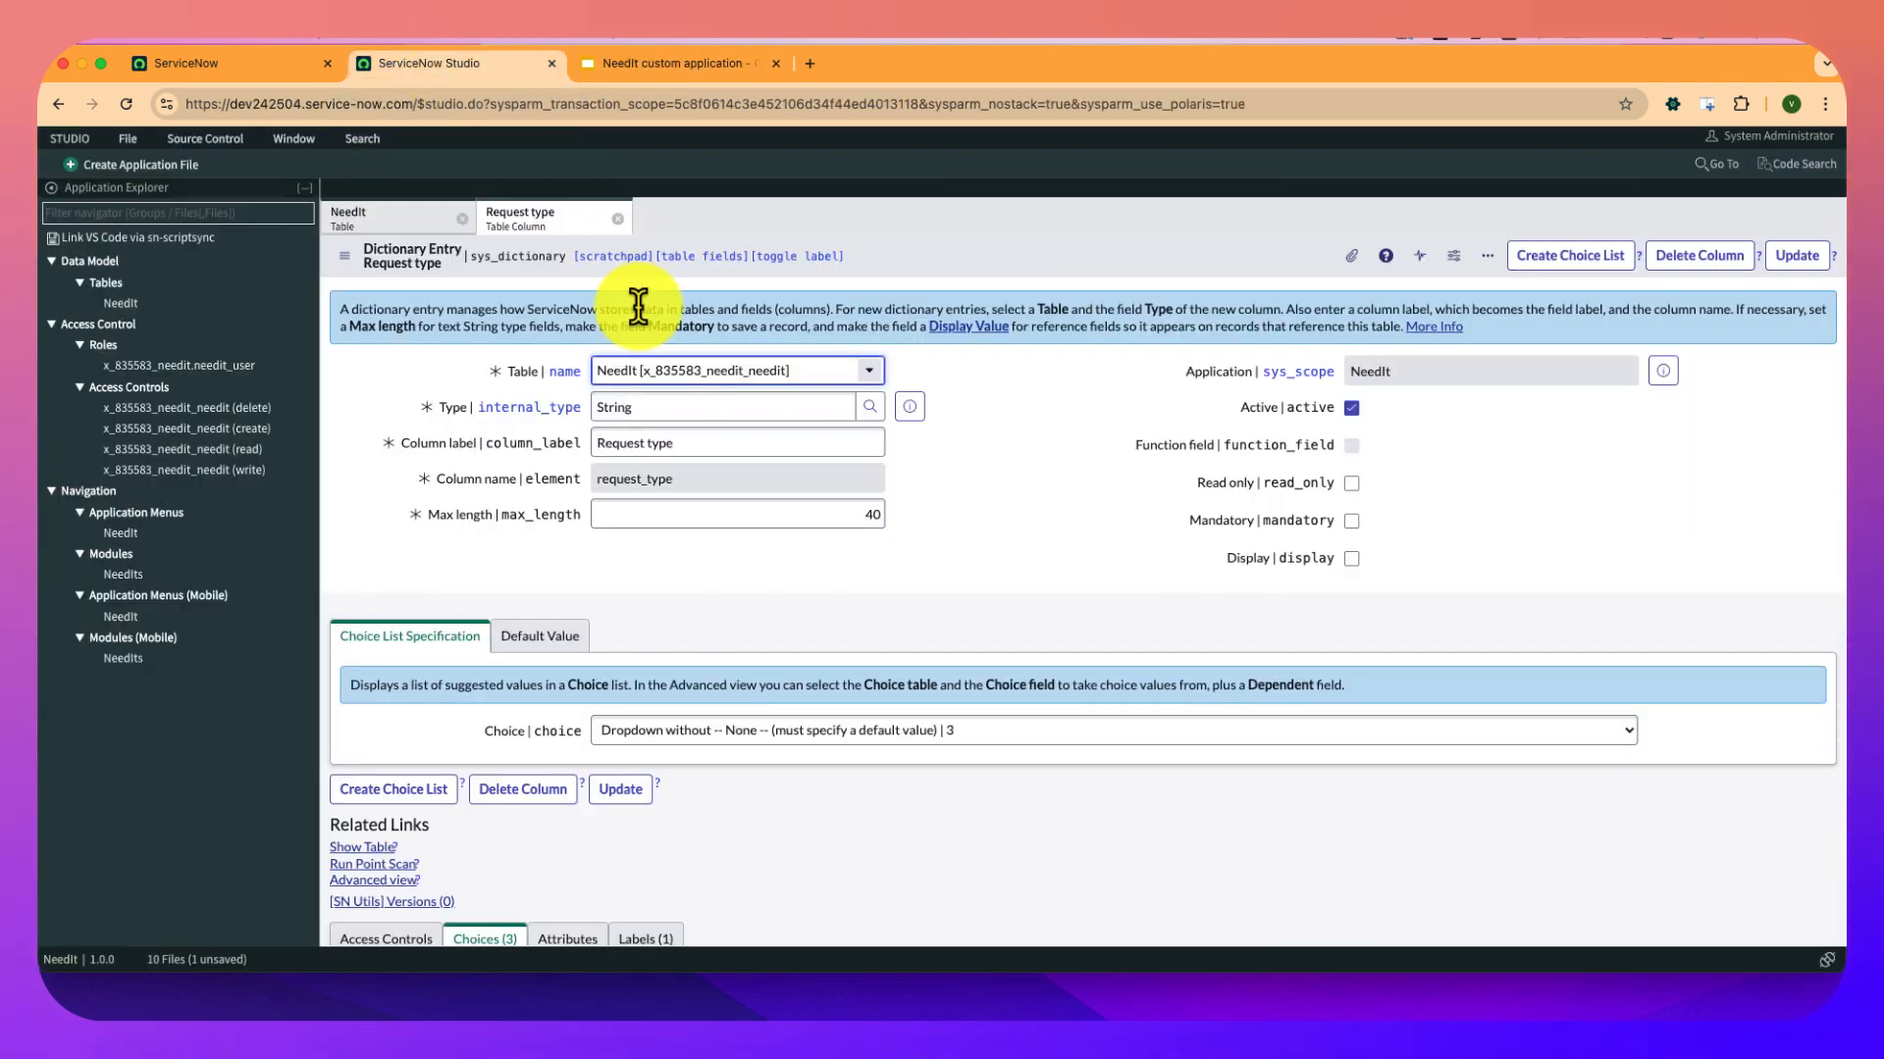
Close the Request type column record and start a new column of type String on the NeedIt table.
left_click(621, 218)
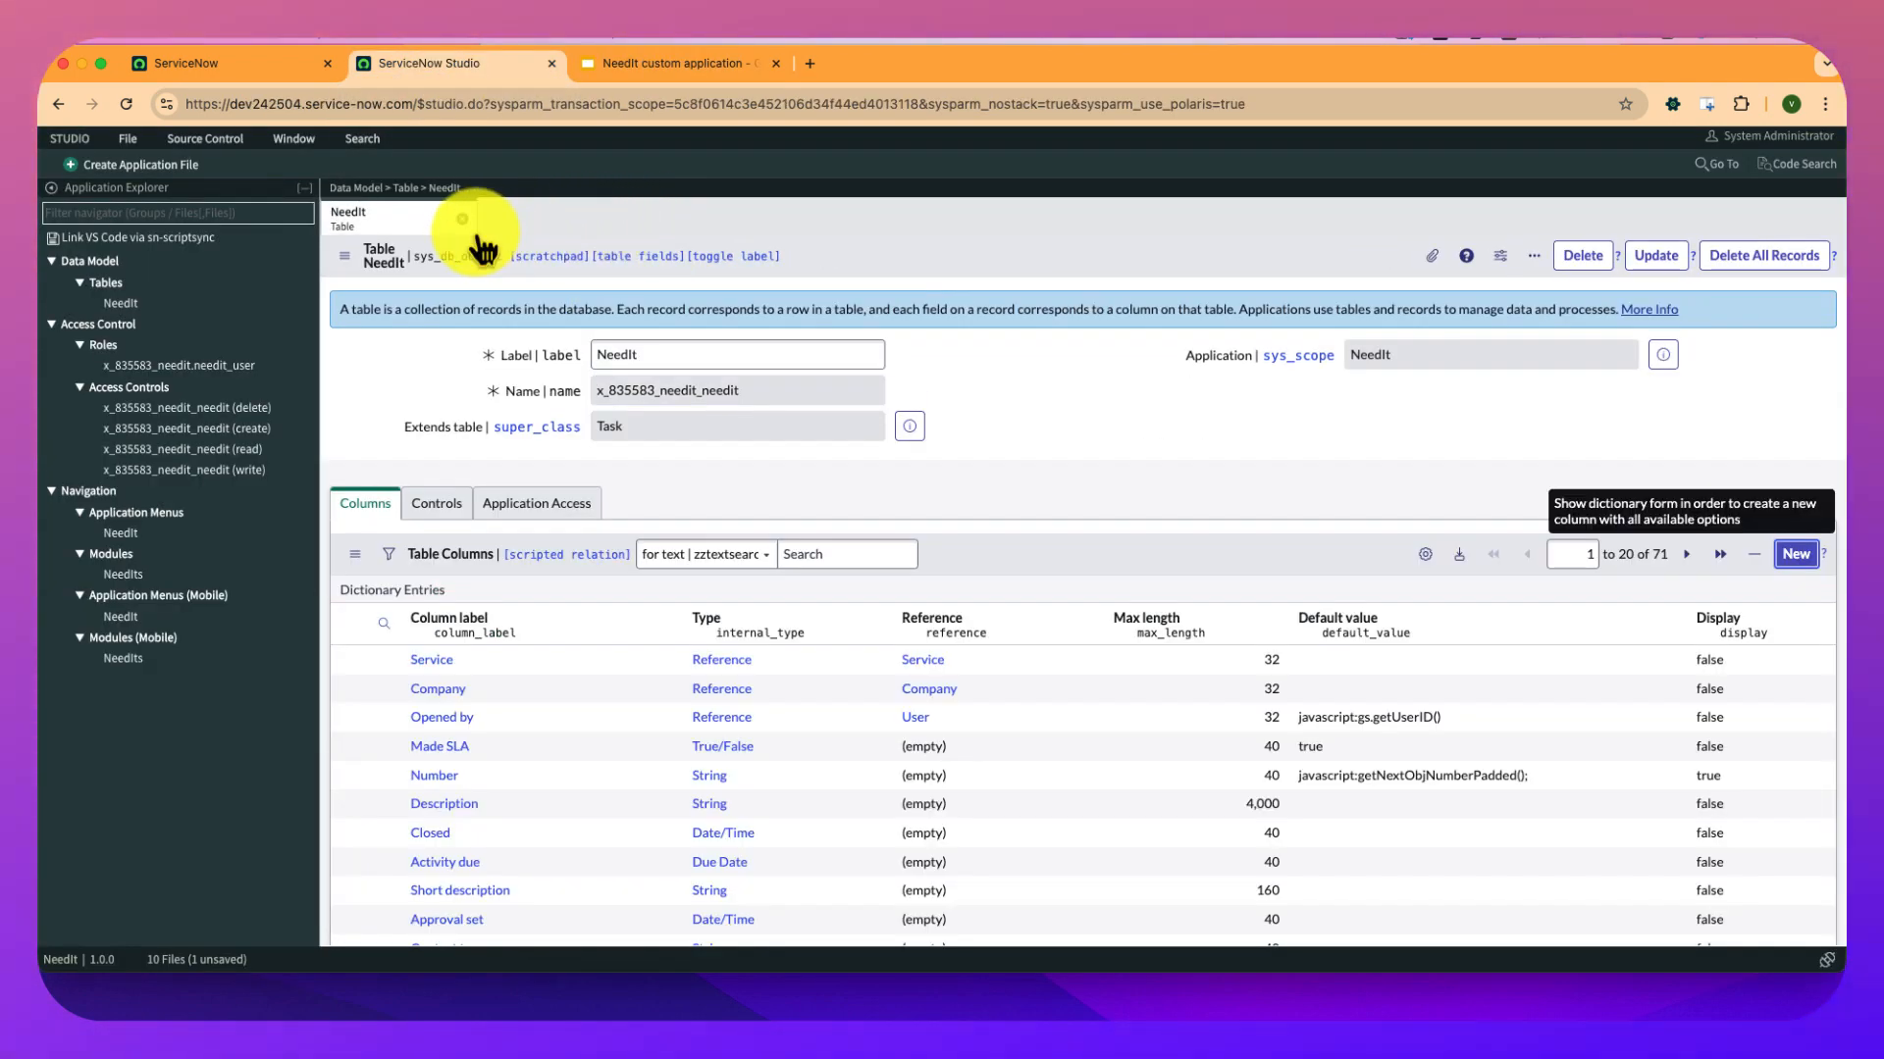
left_click(1797, 554)
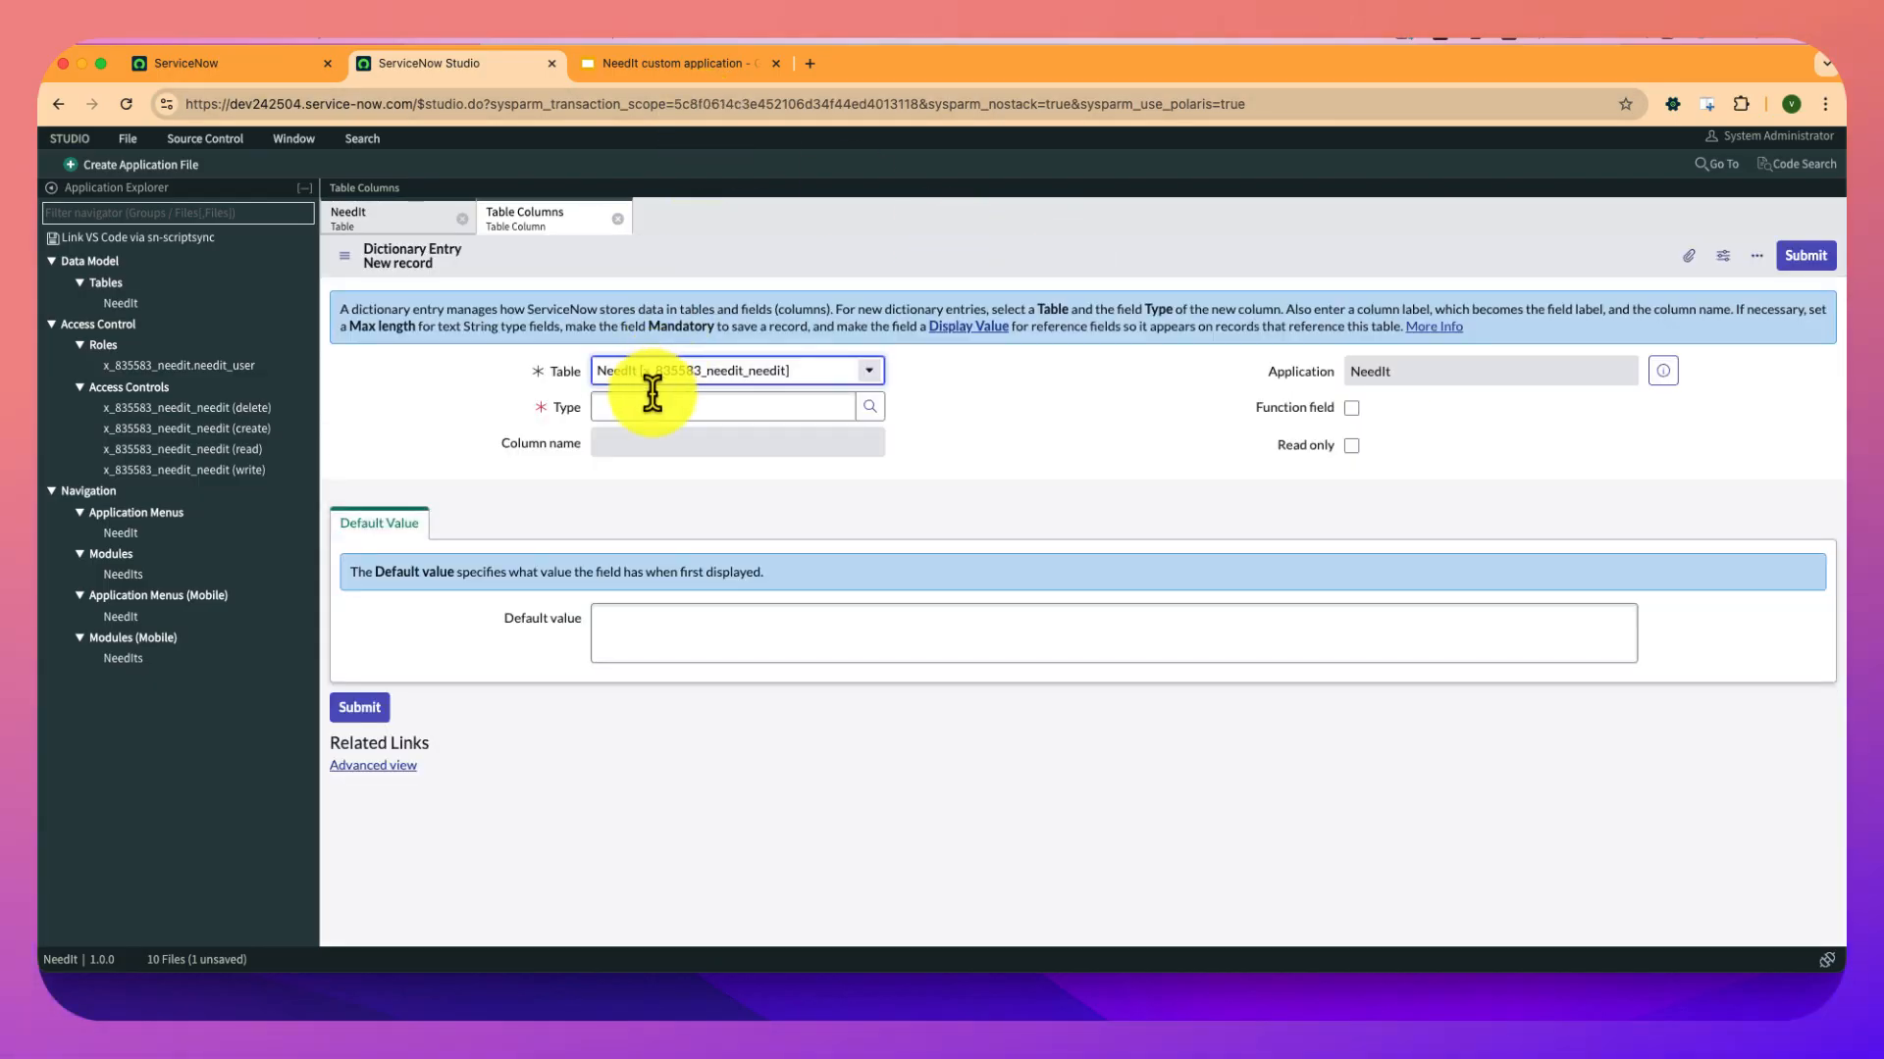
left_click(651, 405)
type("s")
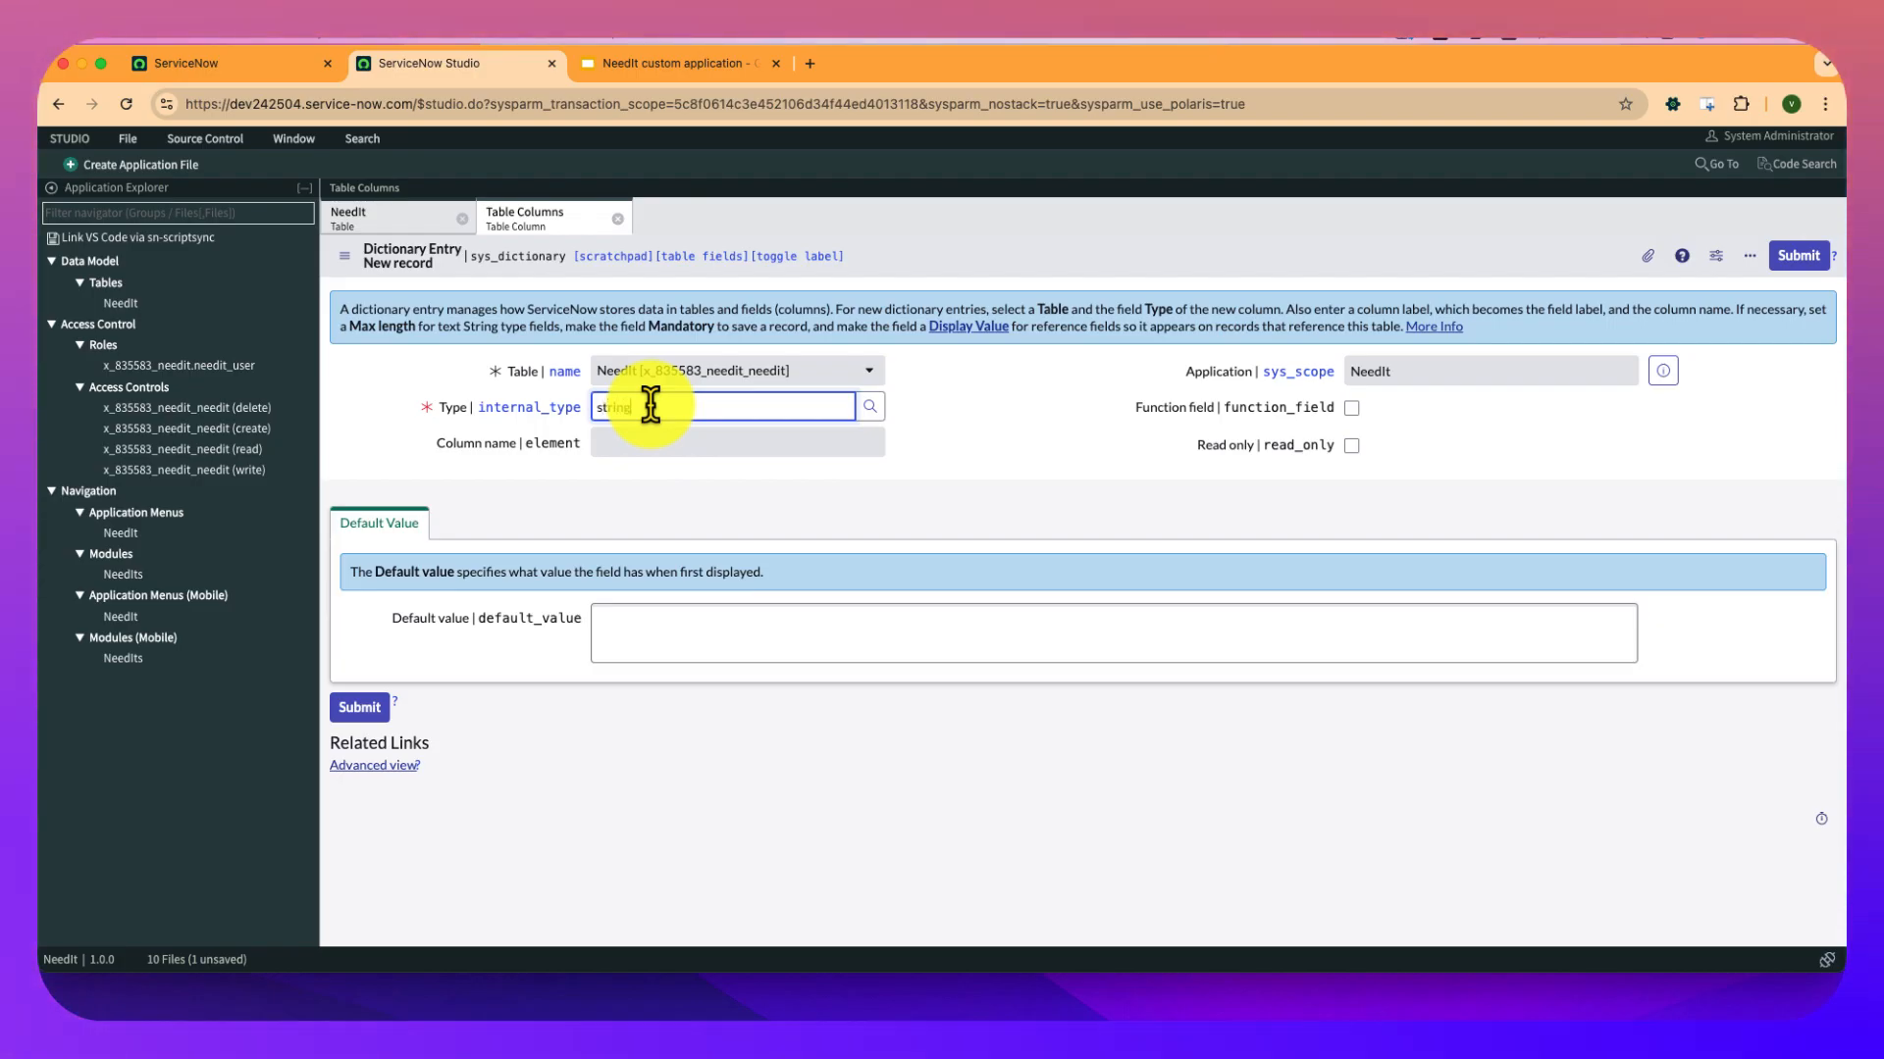
type("tring")
left_click(650, 437)
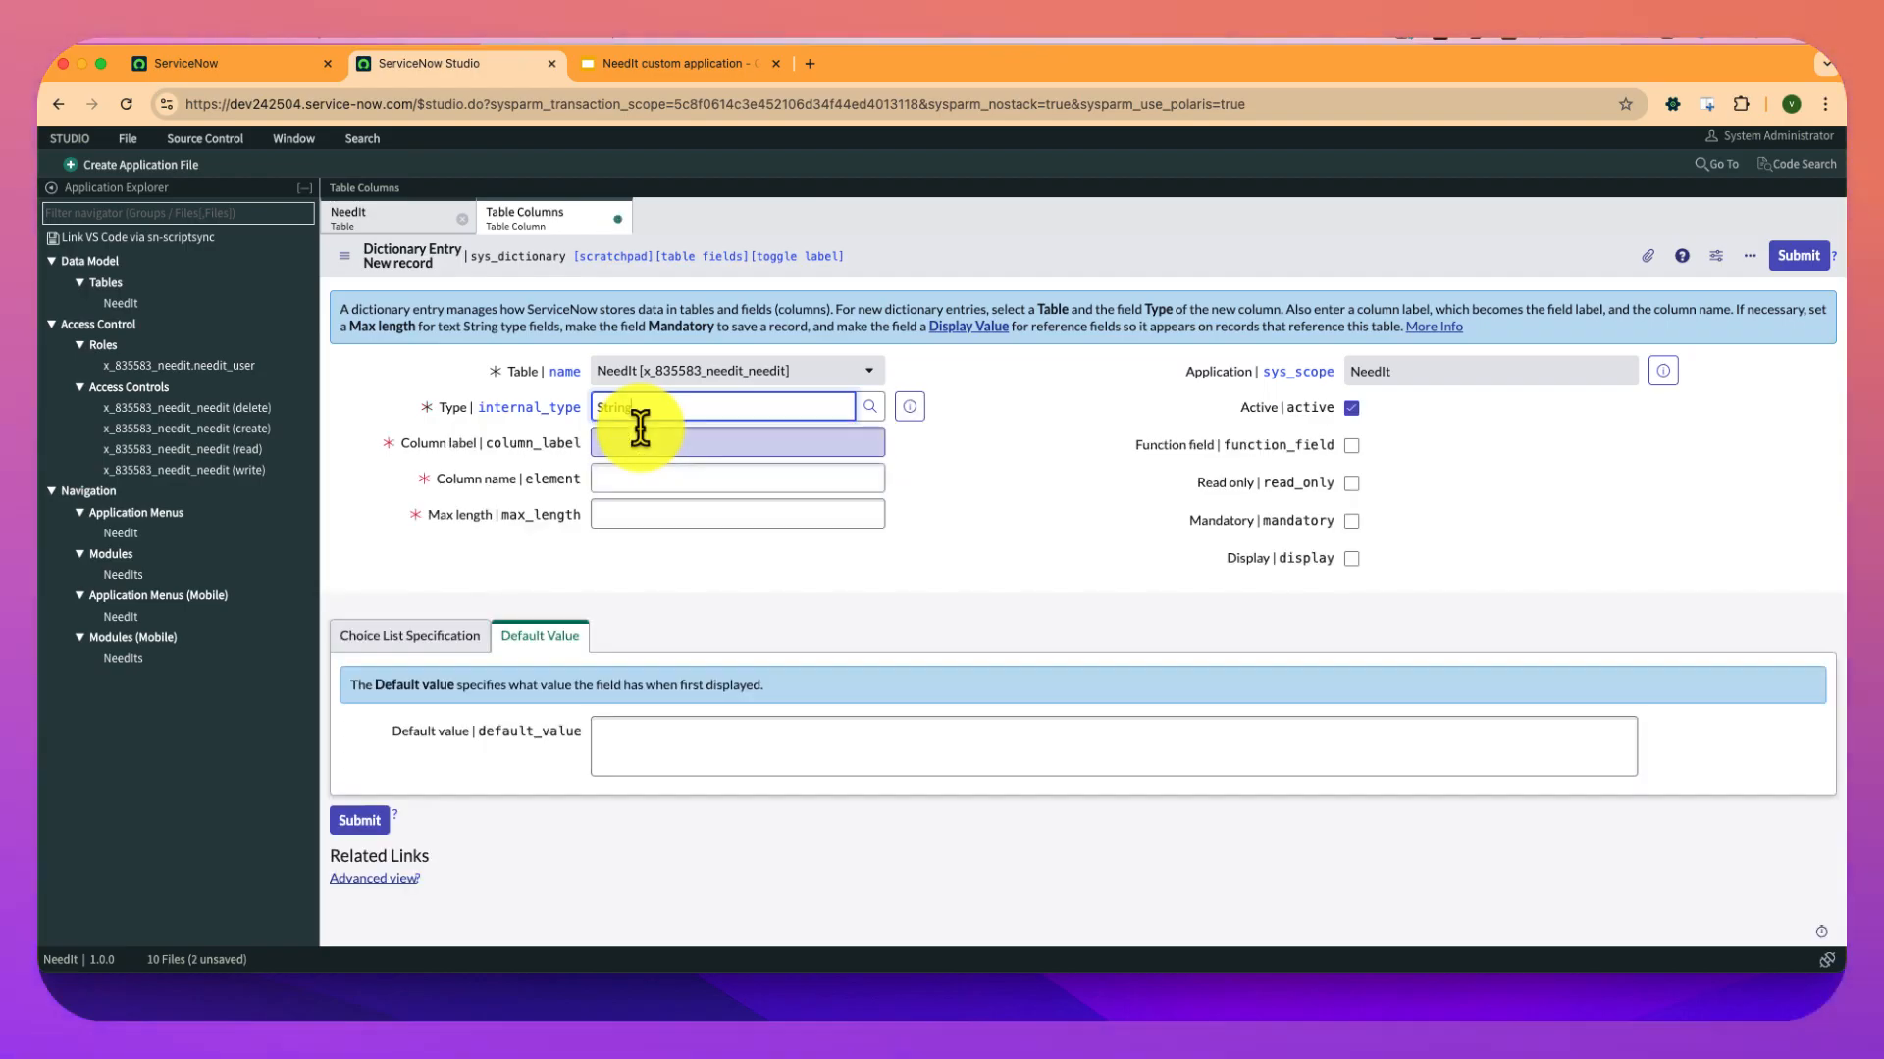
Label the new column "What needed" and set its maximum length to 40.
left_click(633, 439)
type("W")
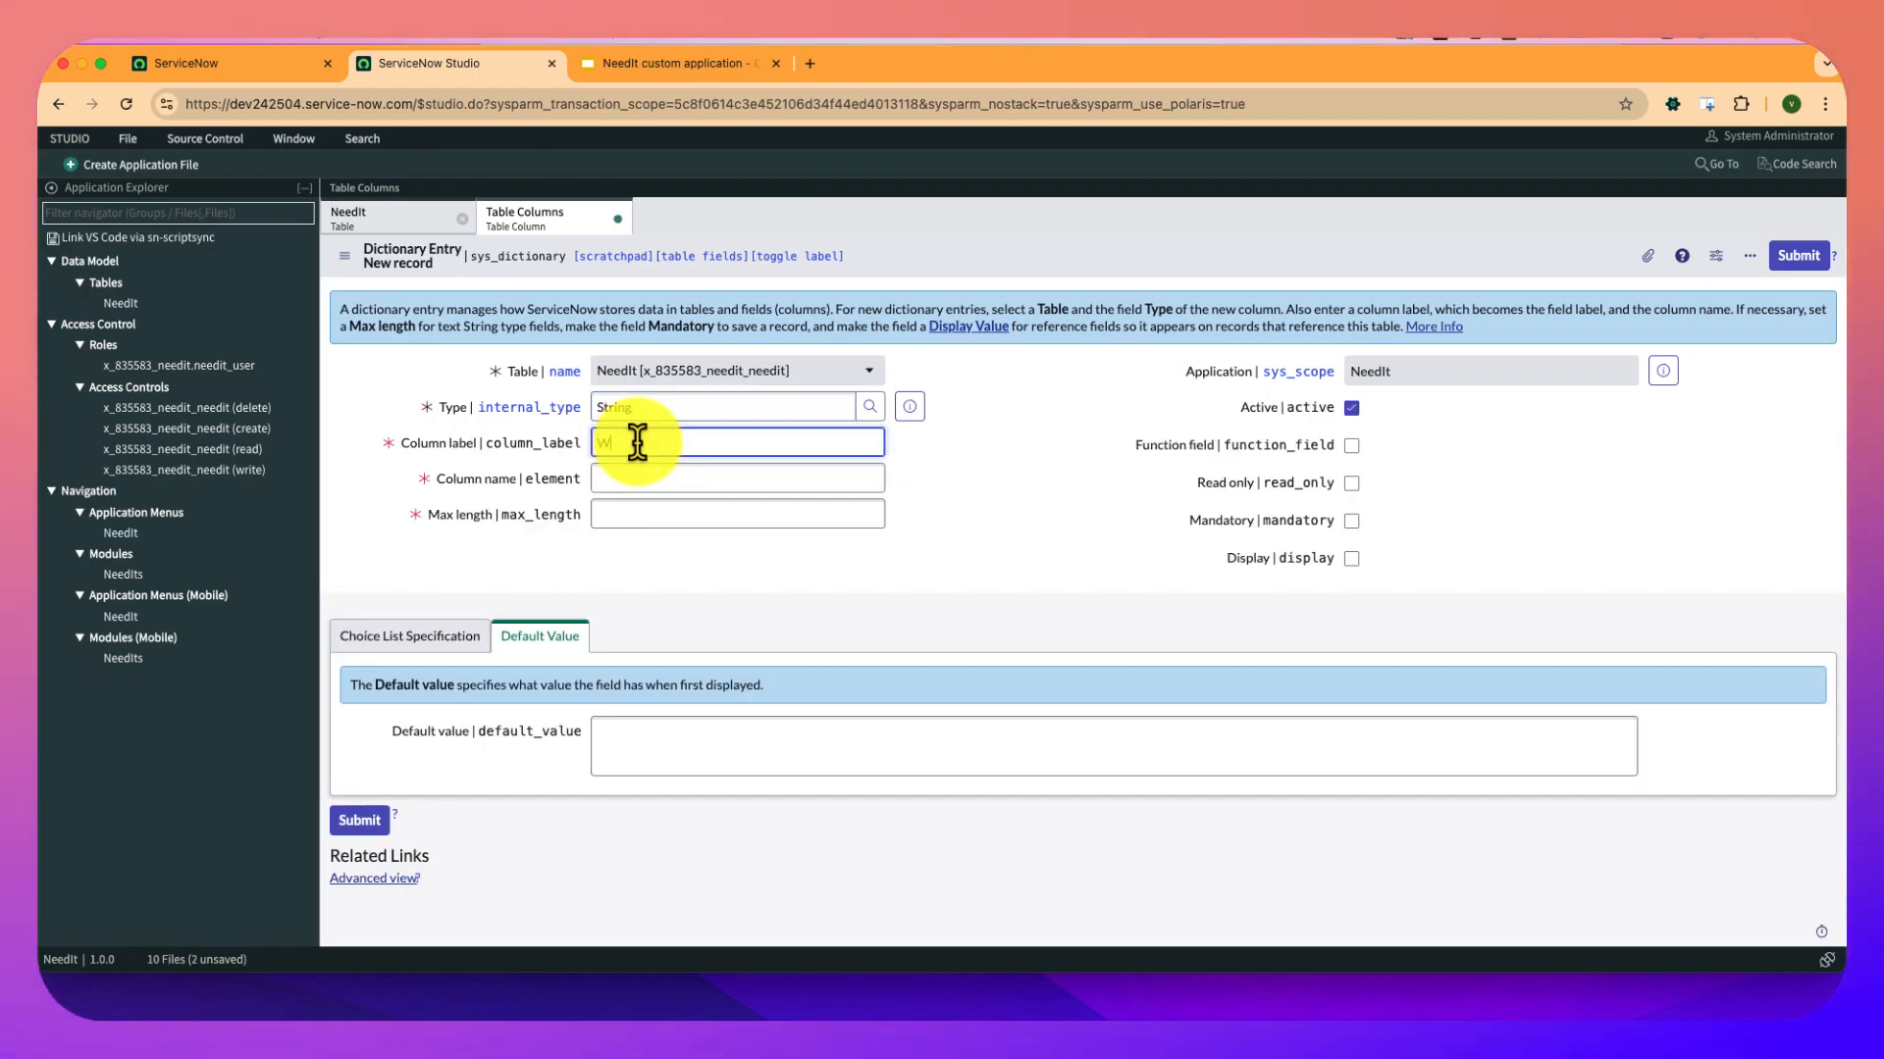
key("Tab")
key("Tab")
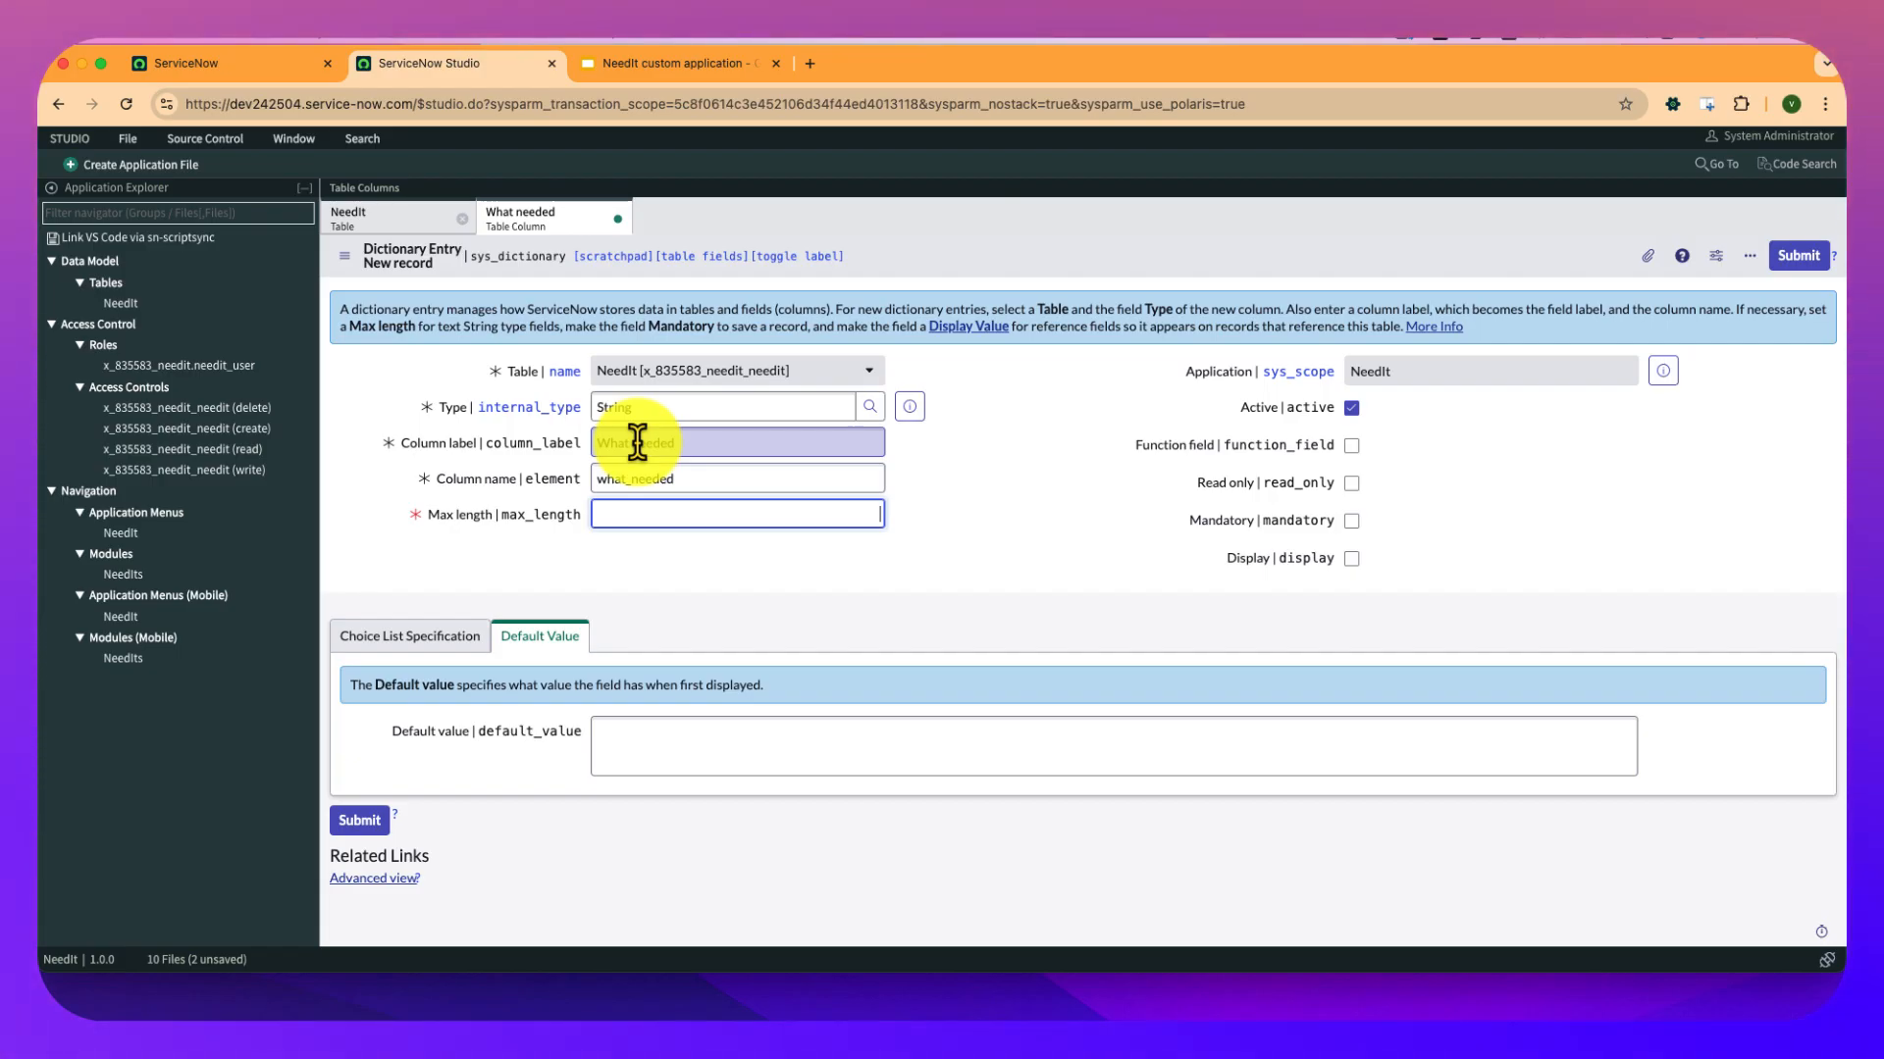
type("40")
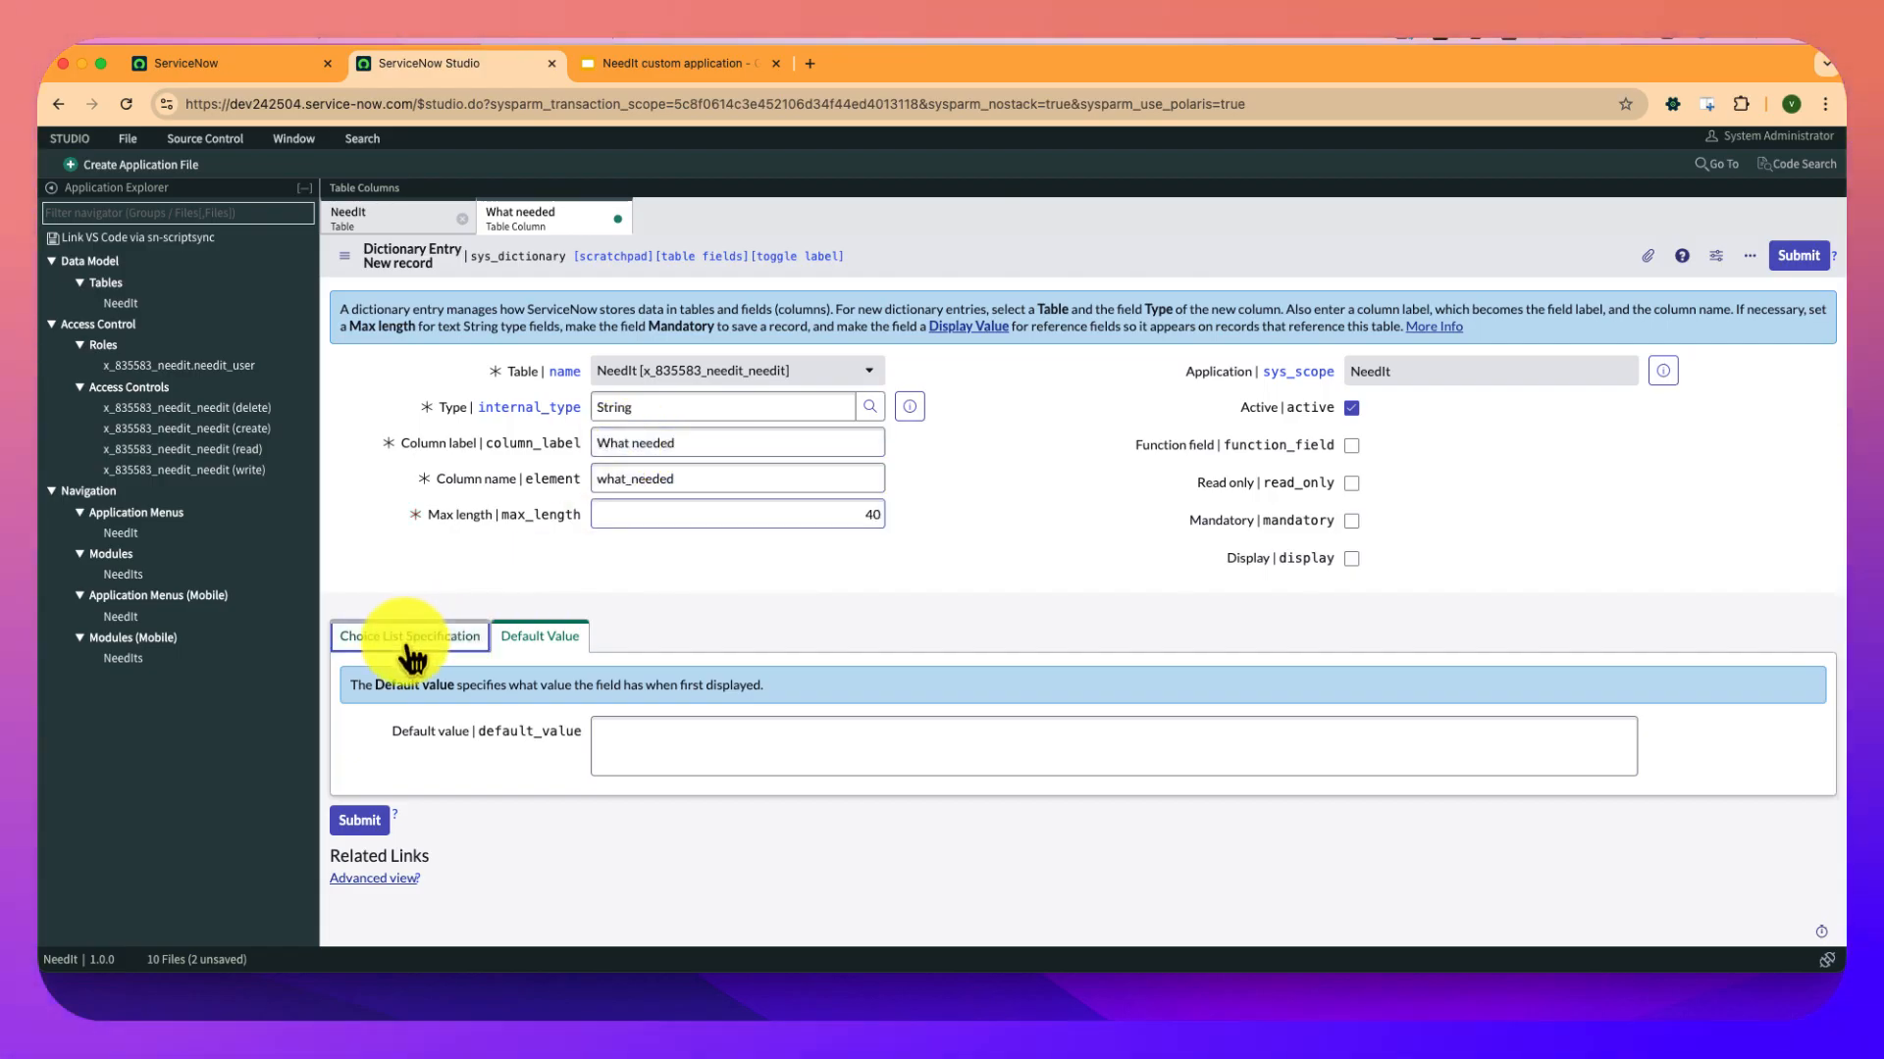
Make the What needed column a dropdown without -- None -- and submit the new column record.
left_click(407, 636)
left_click(657, 730)
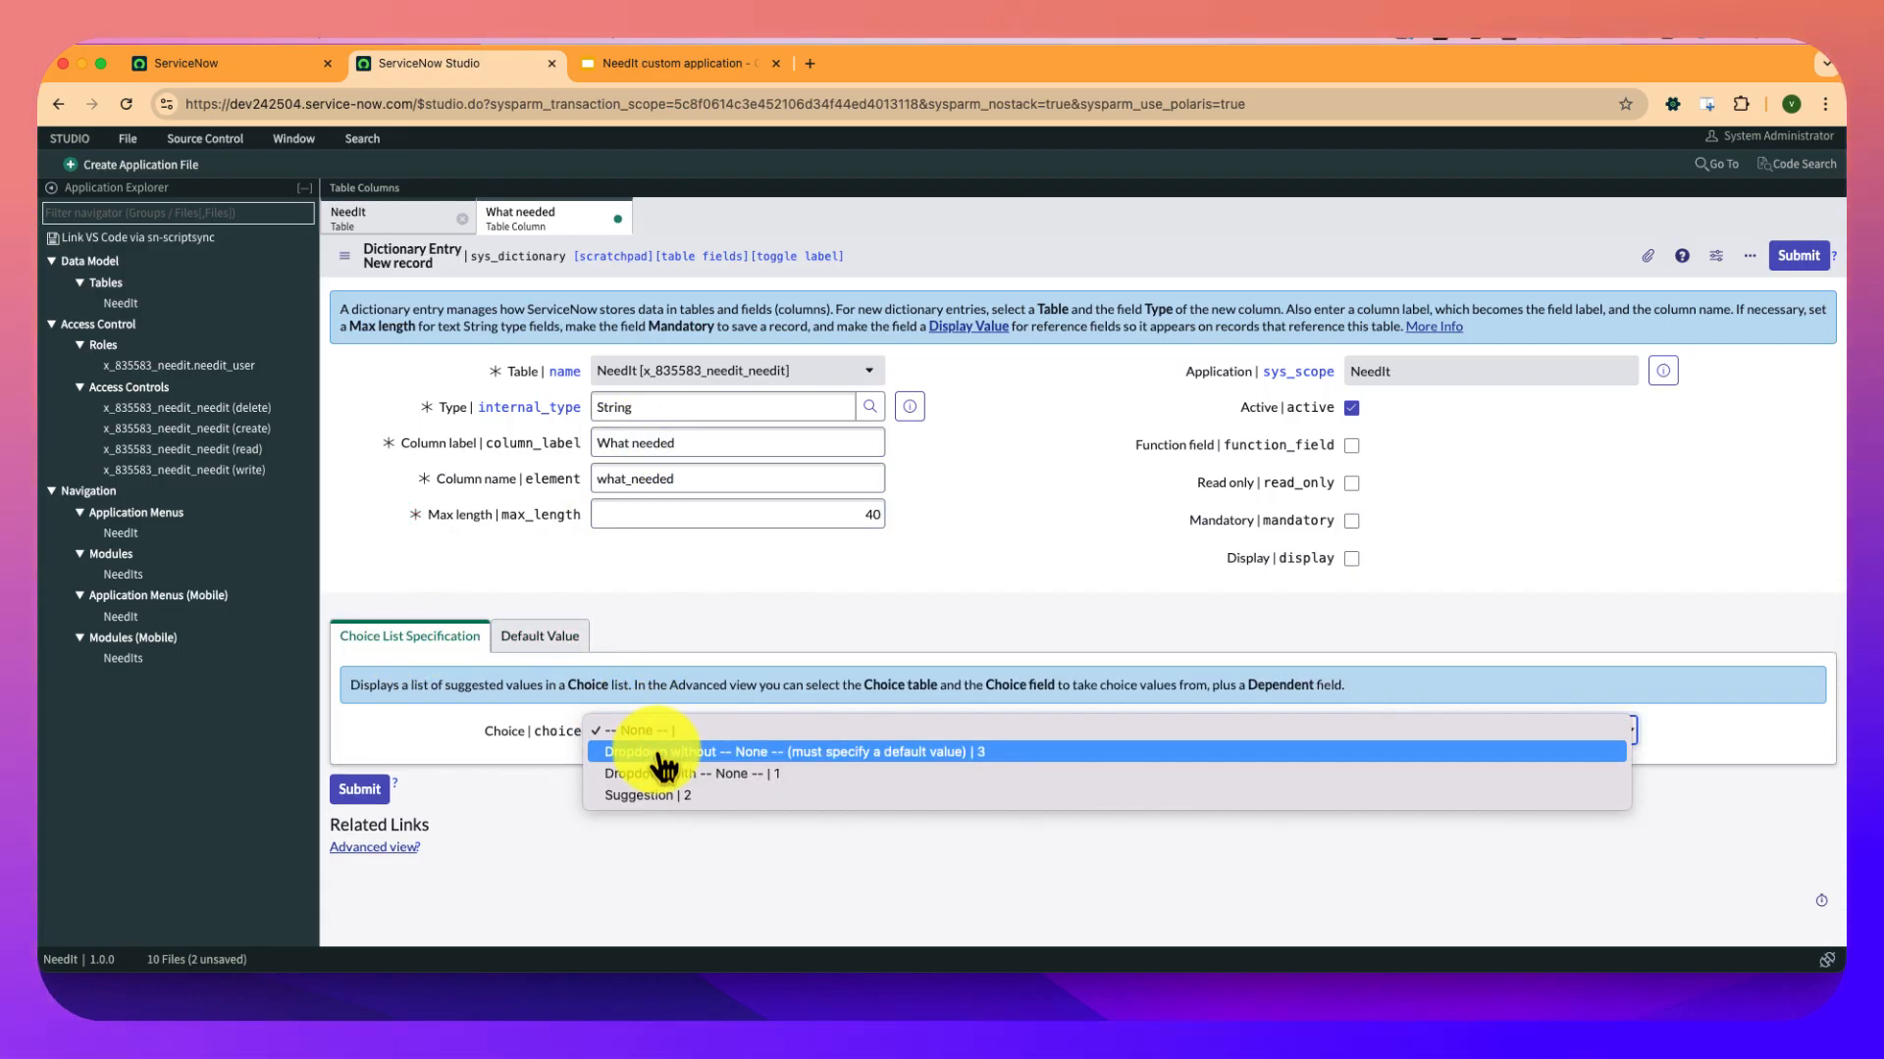
left_click(659, 752)
left_click(361, 791)
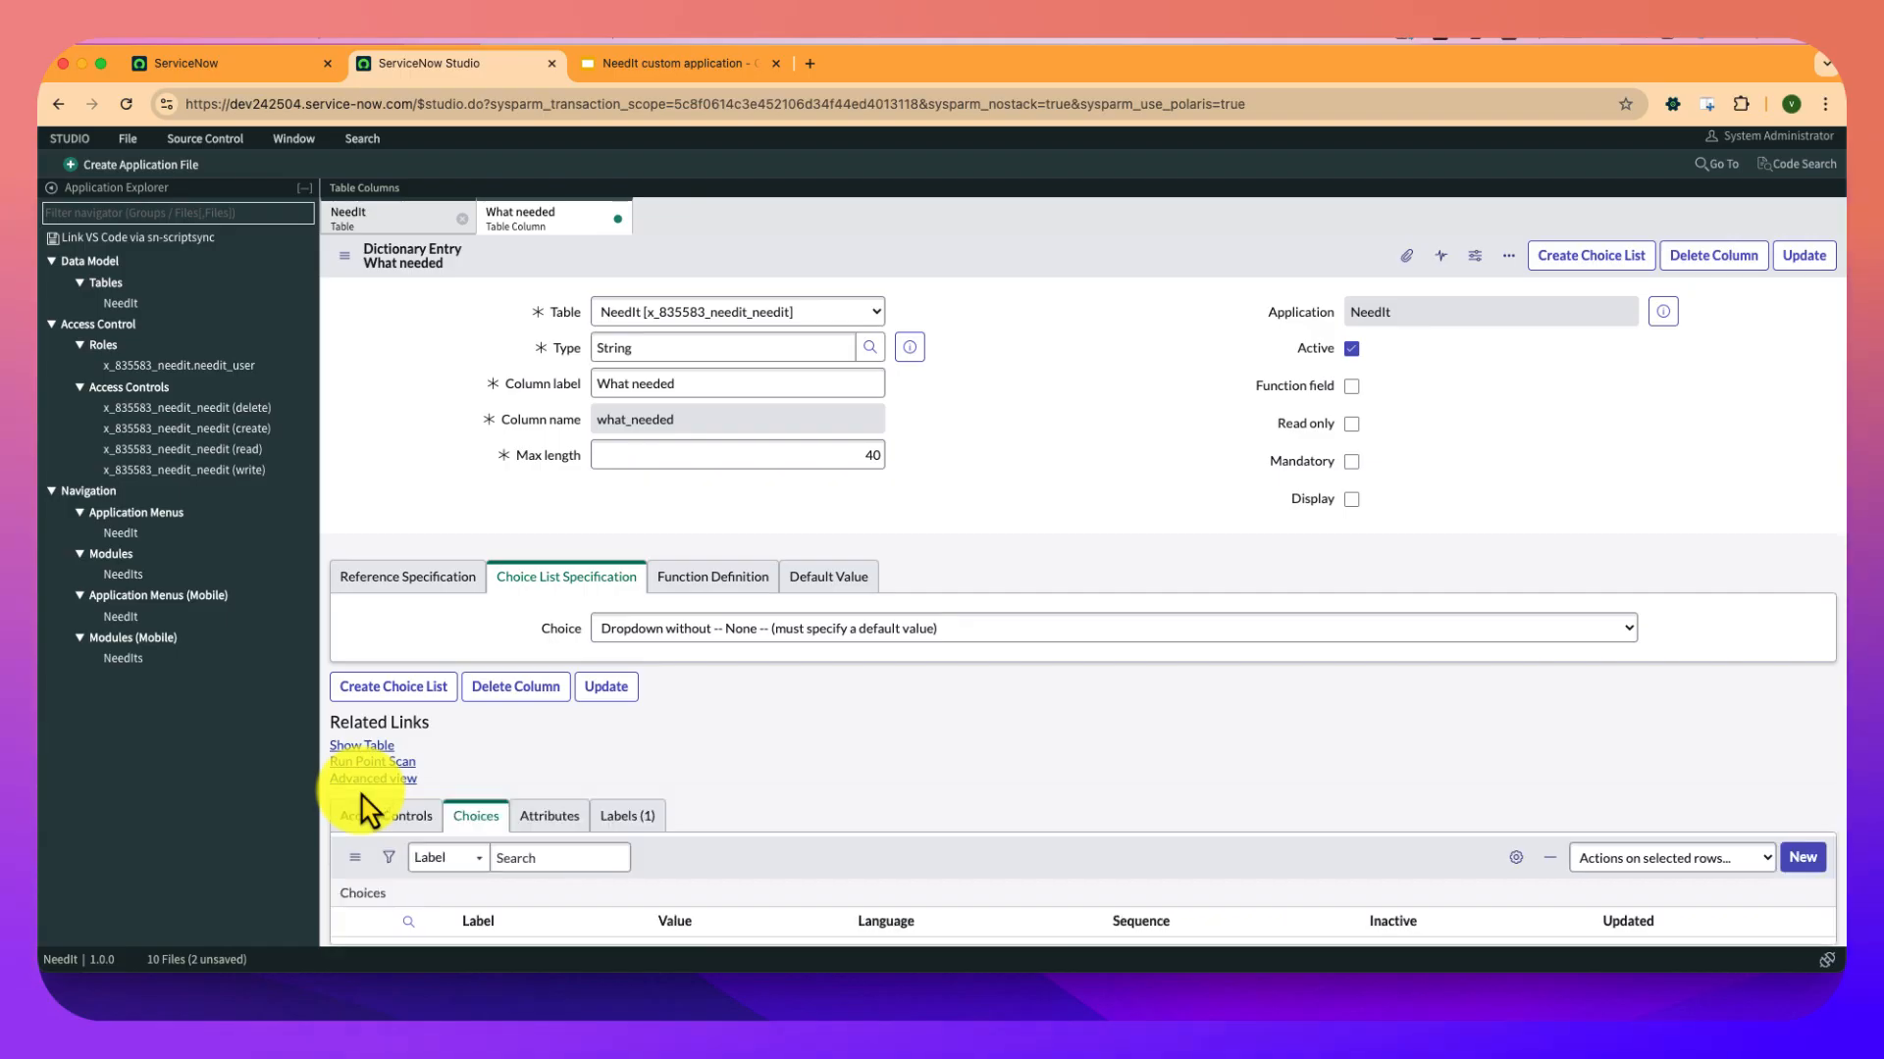
Add a choice labelled "Human Resource 1" with the value hr1 to the What needed column, then close its record.
scroll(466, 782, "down", 2)
scroll(896, 601, "down", 3)
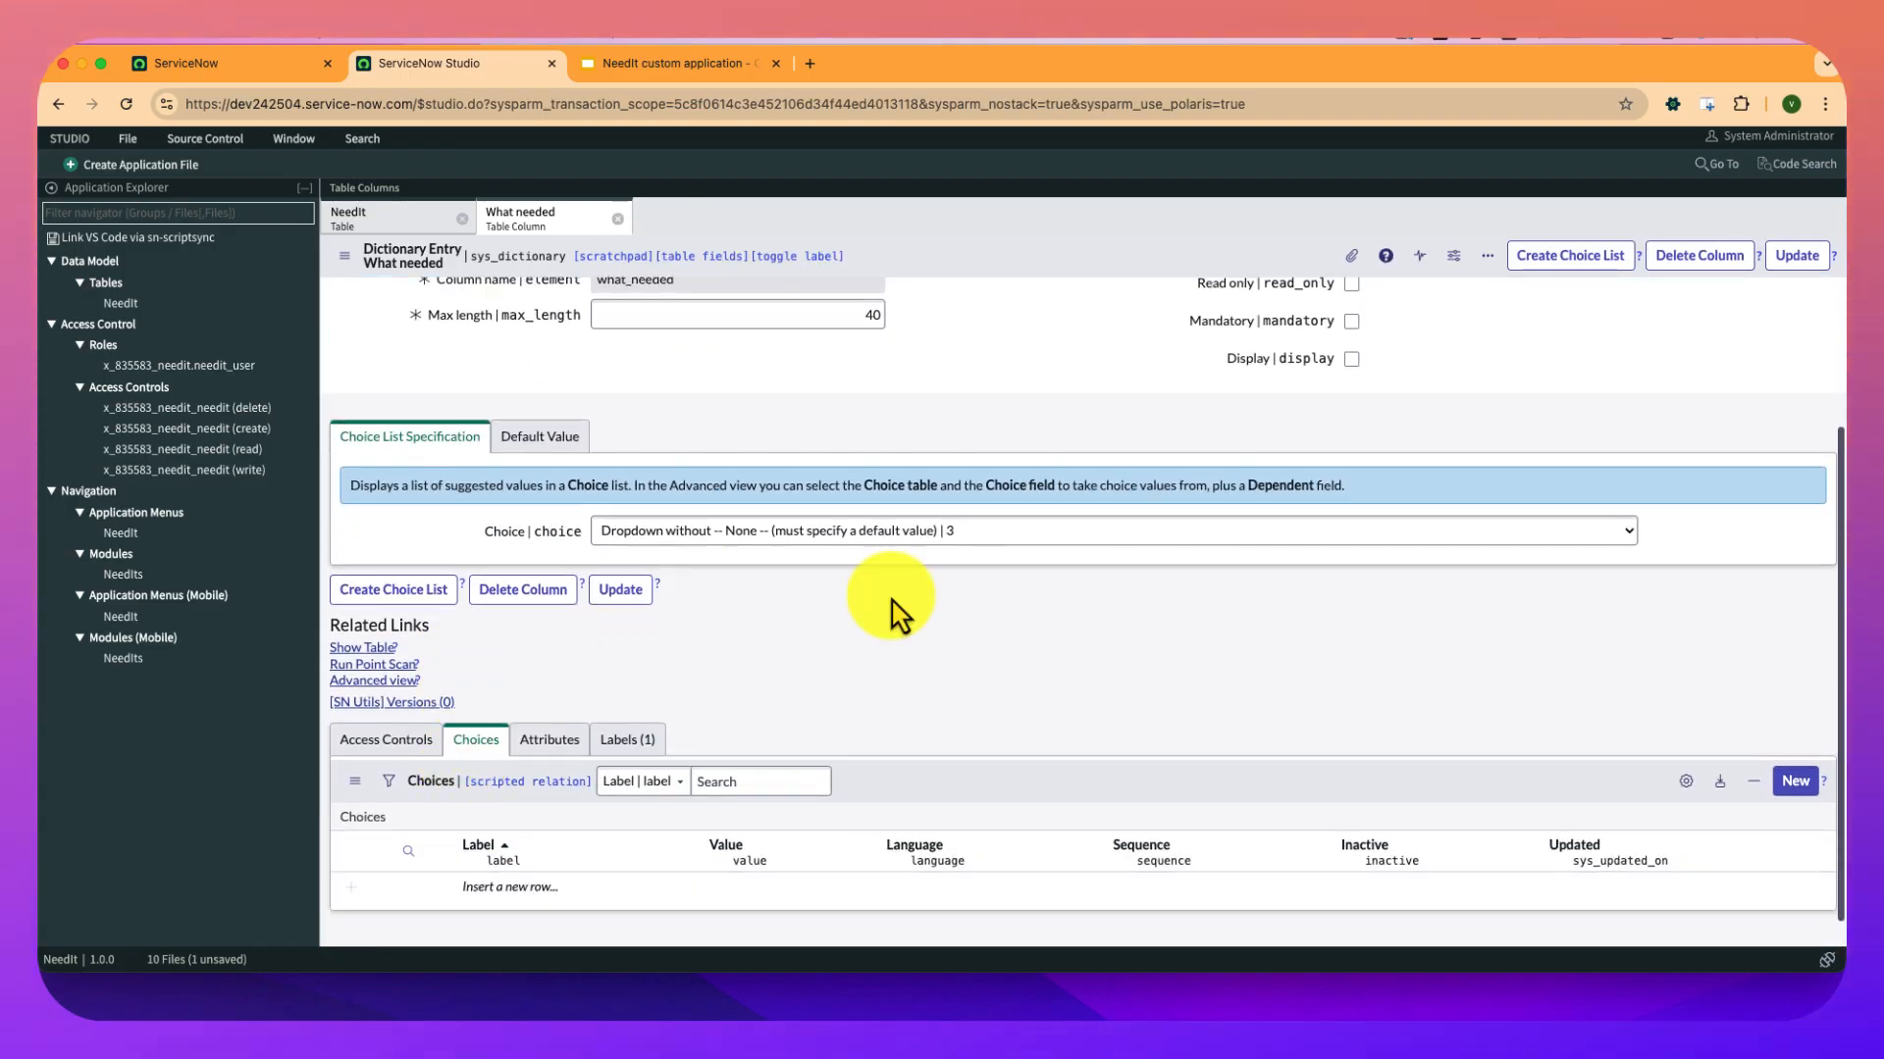
left_click(1795, 784)
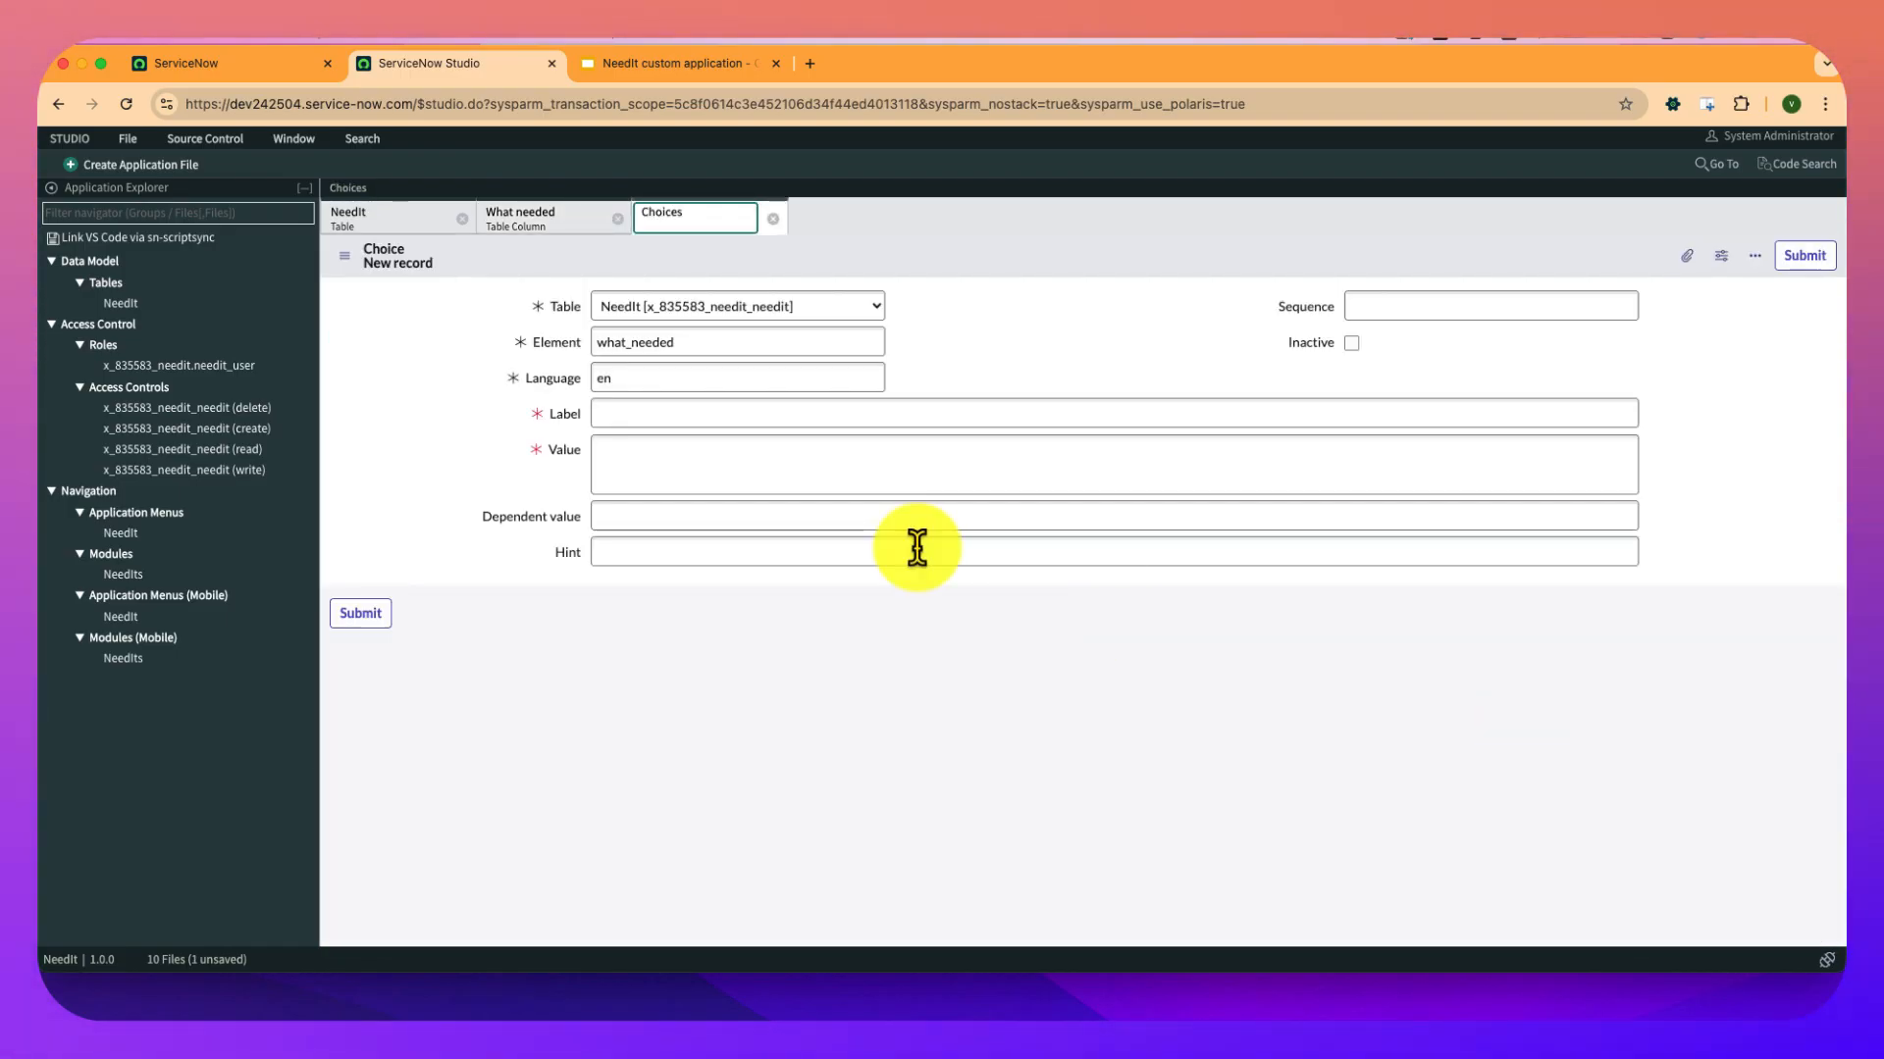
left_click(684, 412)
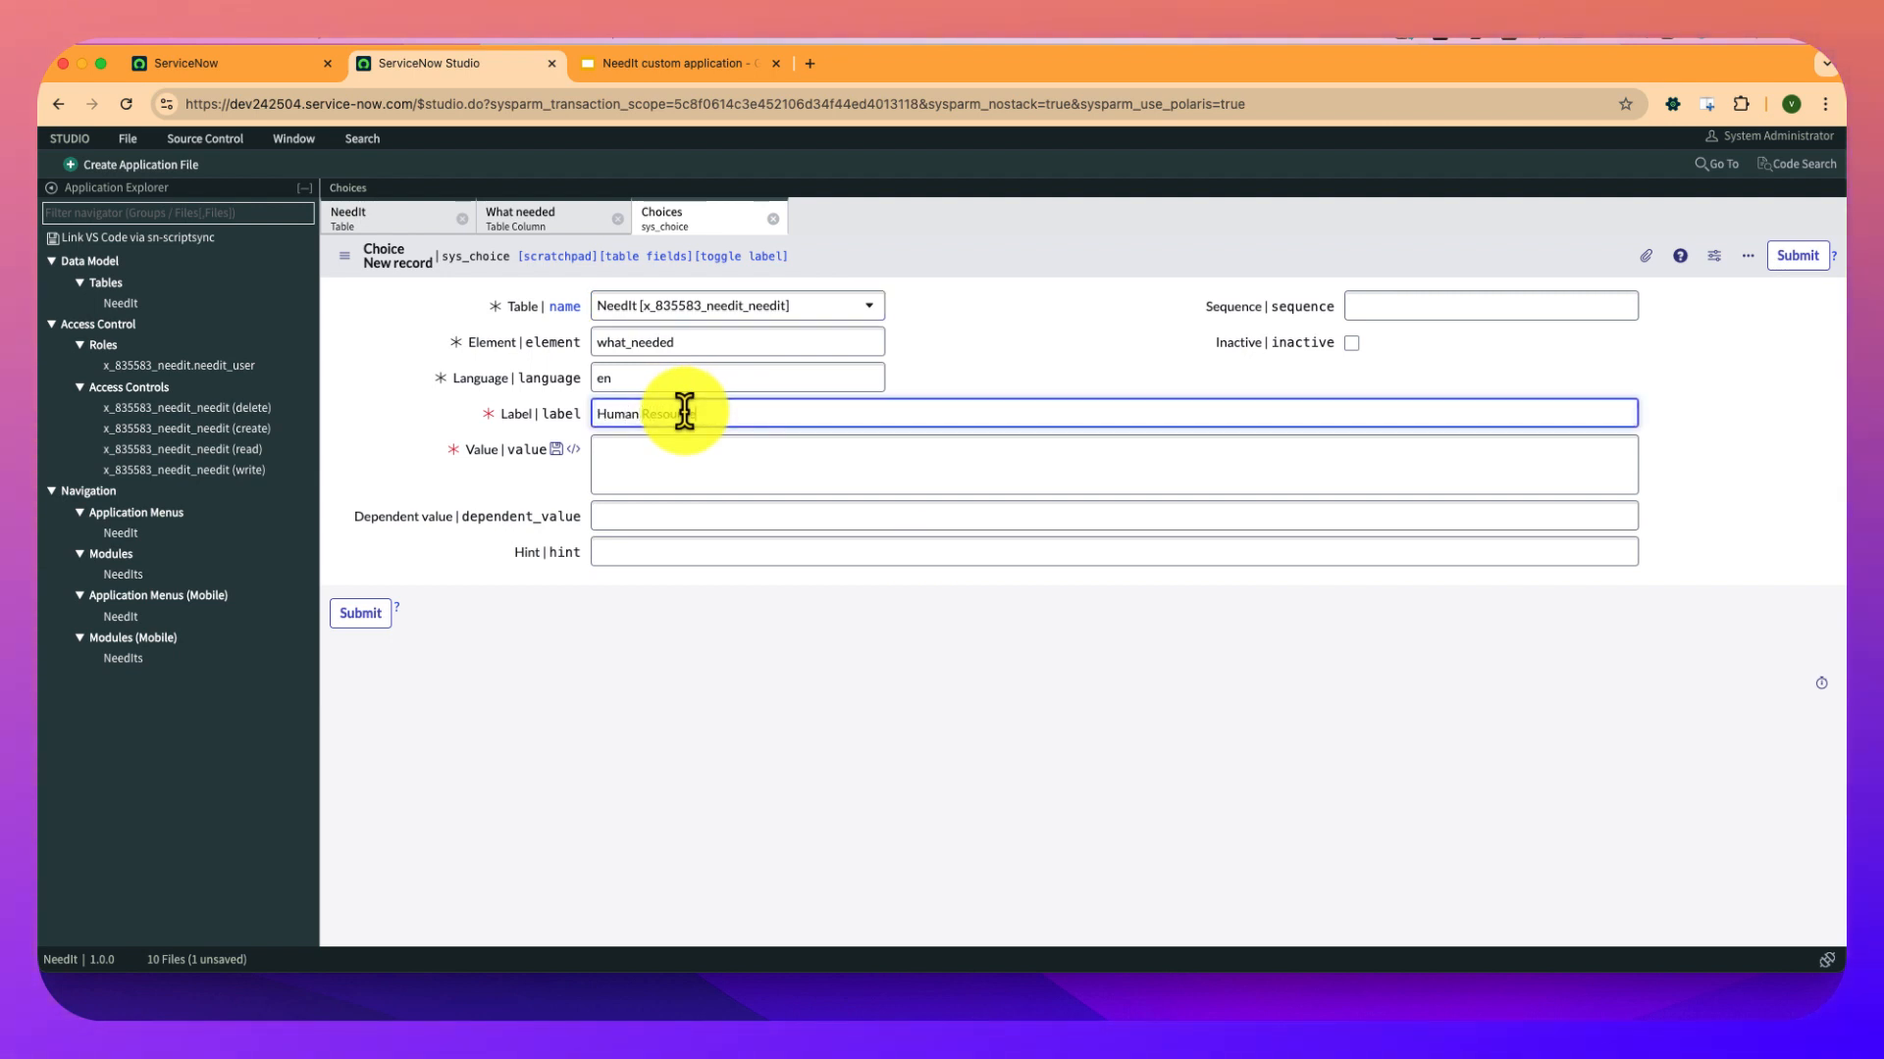
left_click(675, 455)
type("h41")
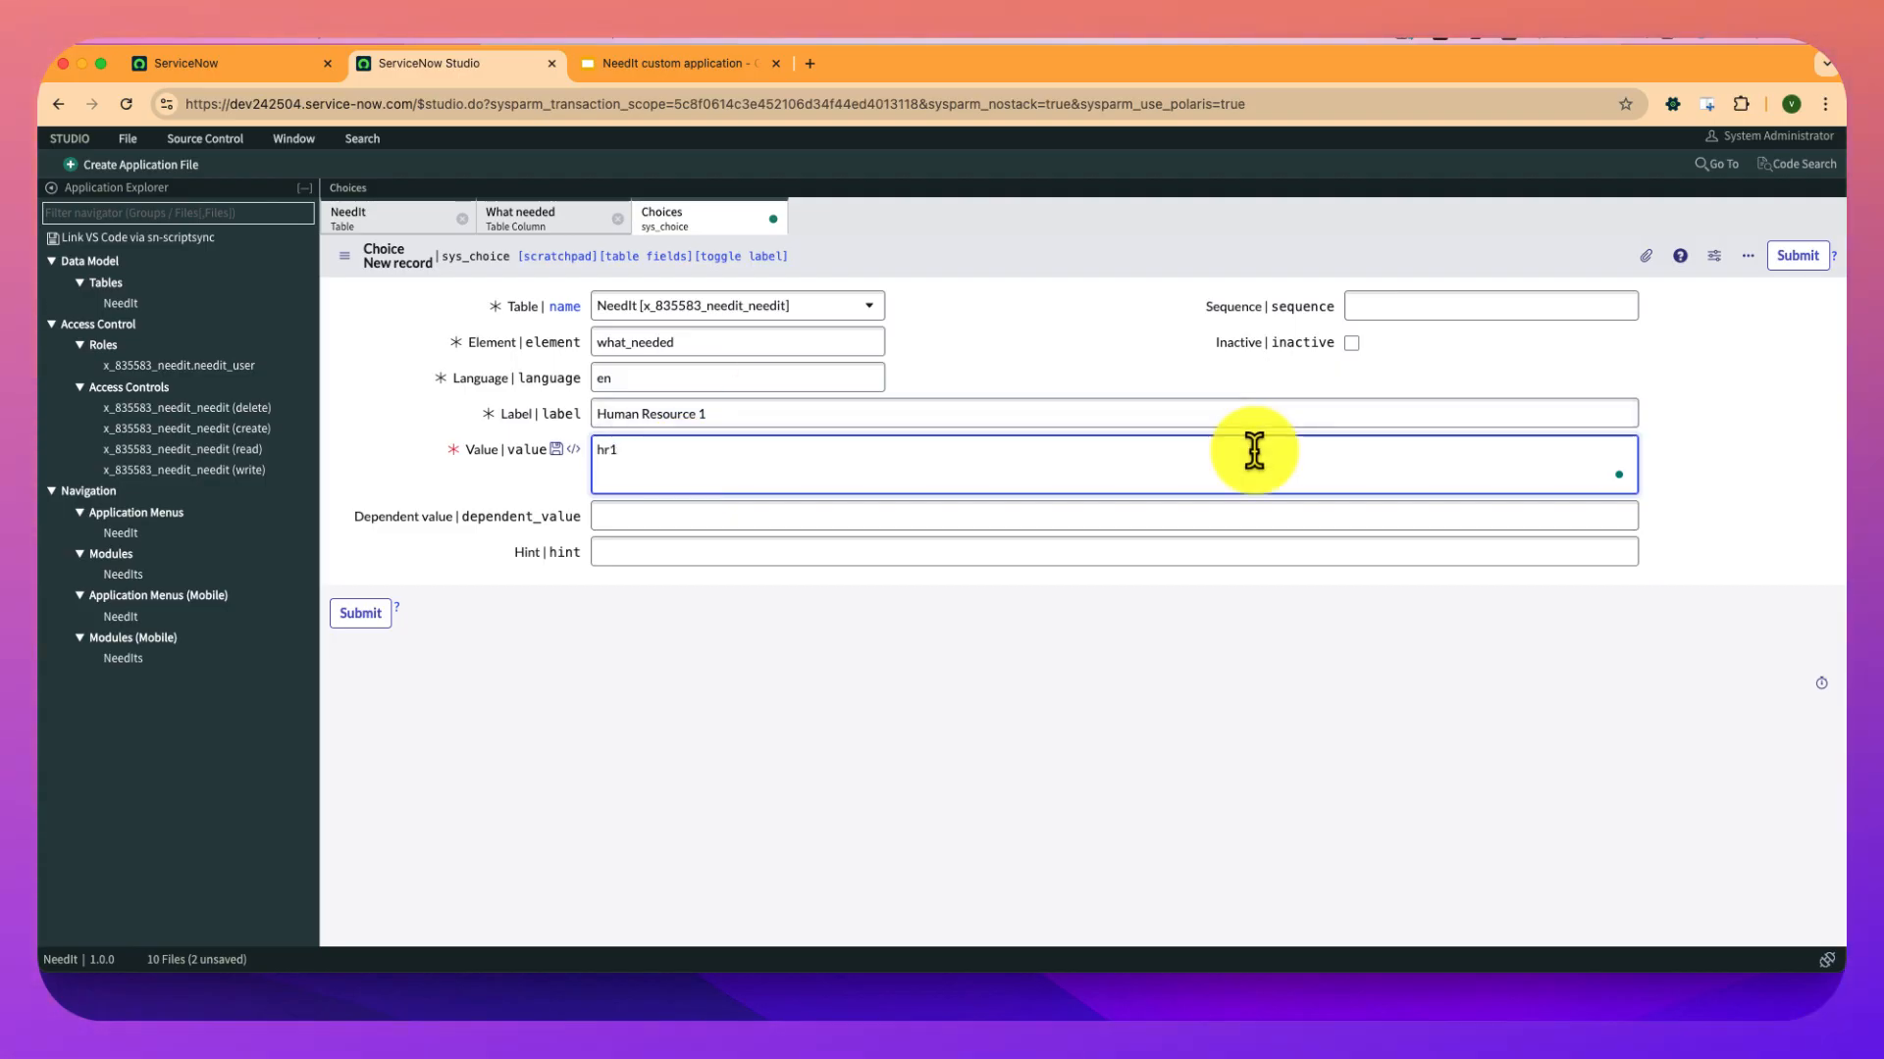
left_click(1405, 304)
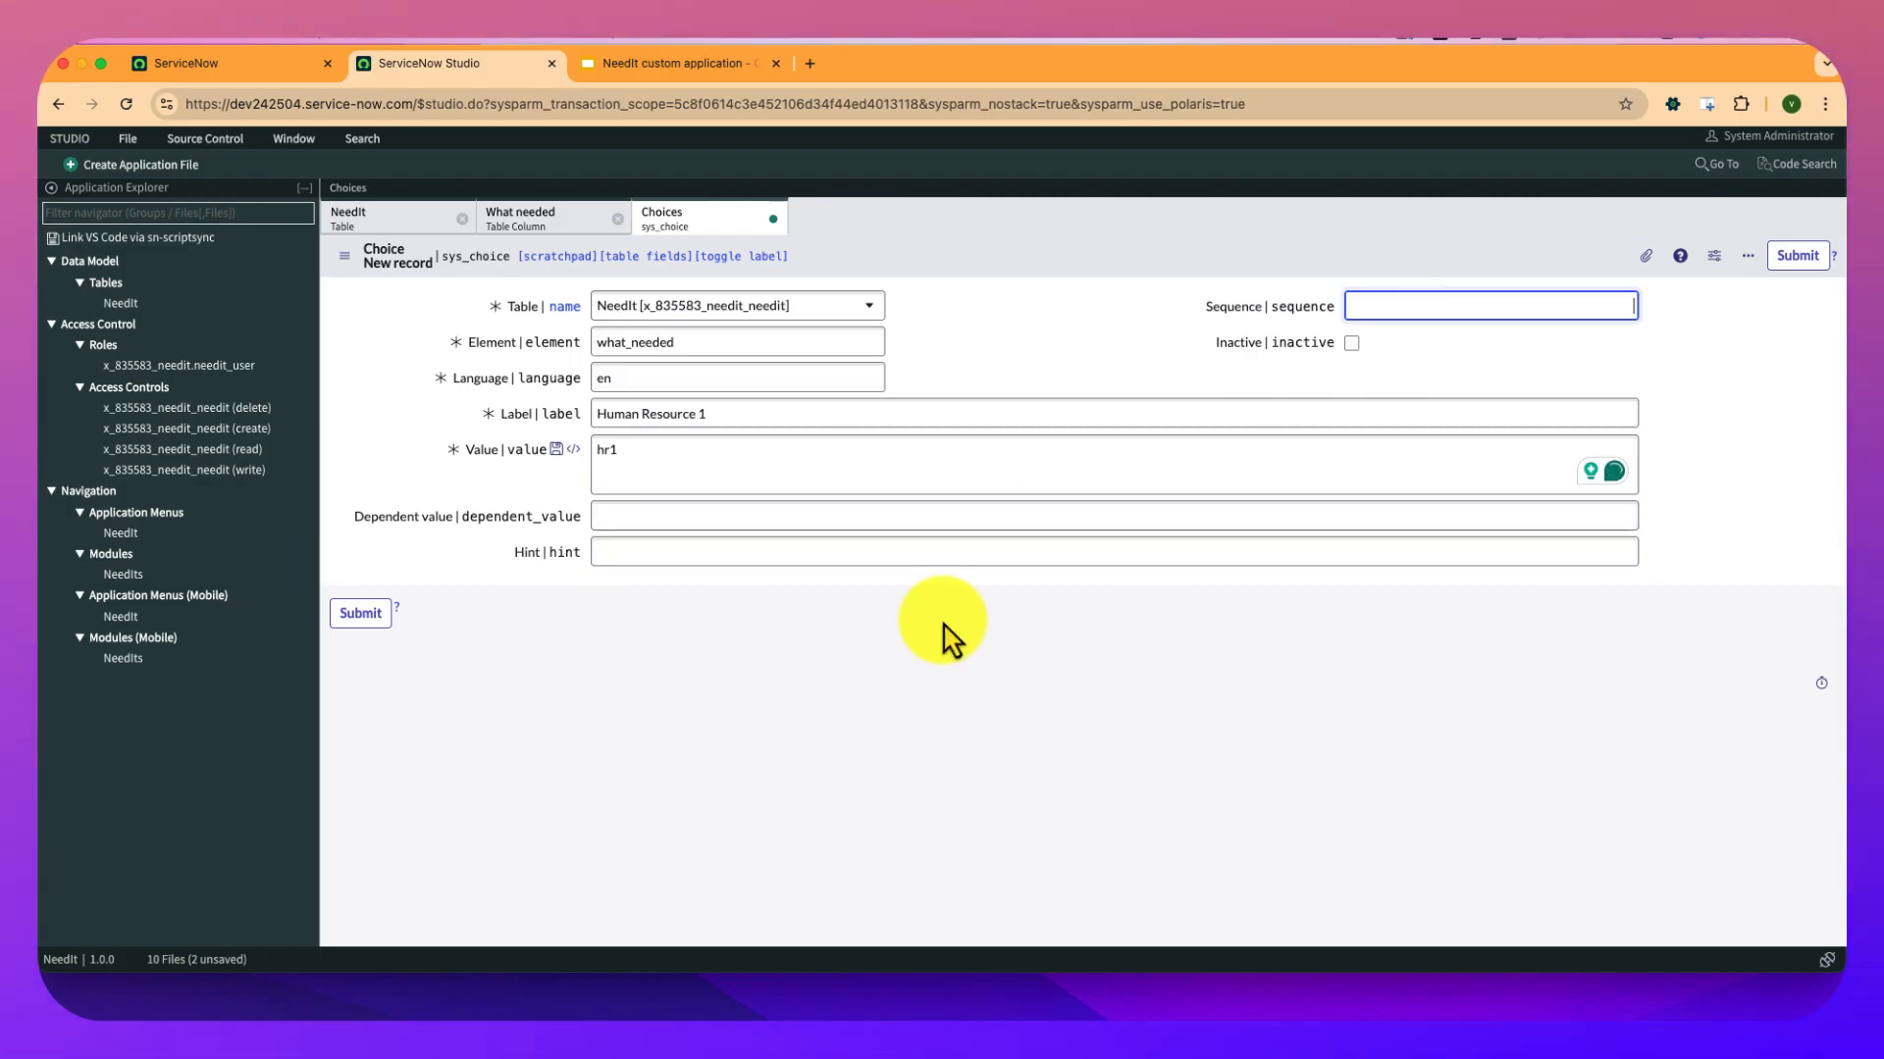
left_click(360, 613)
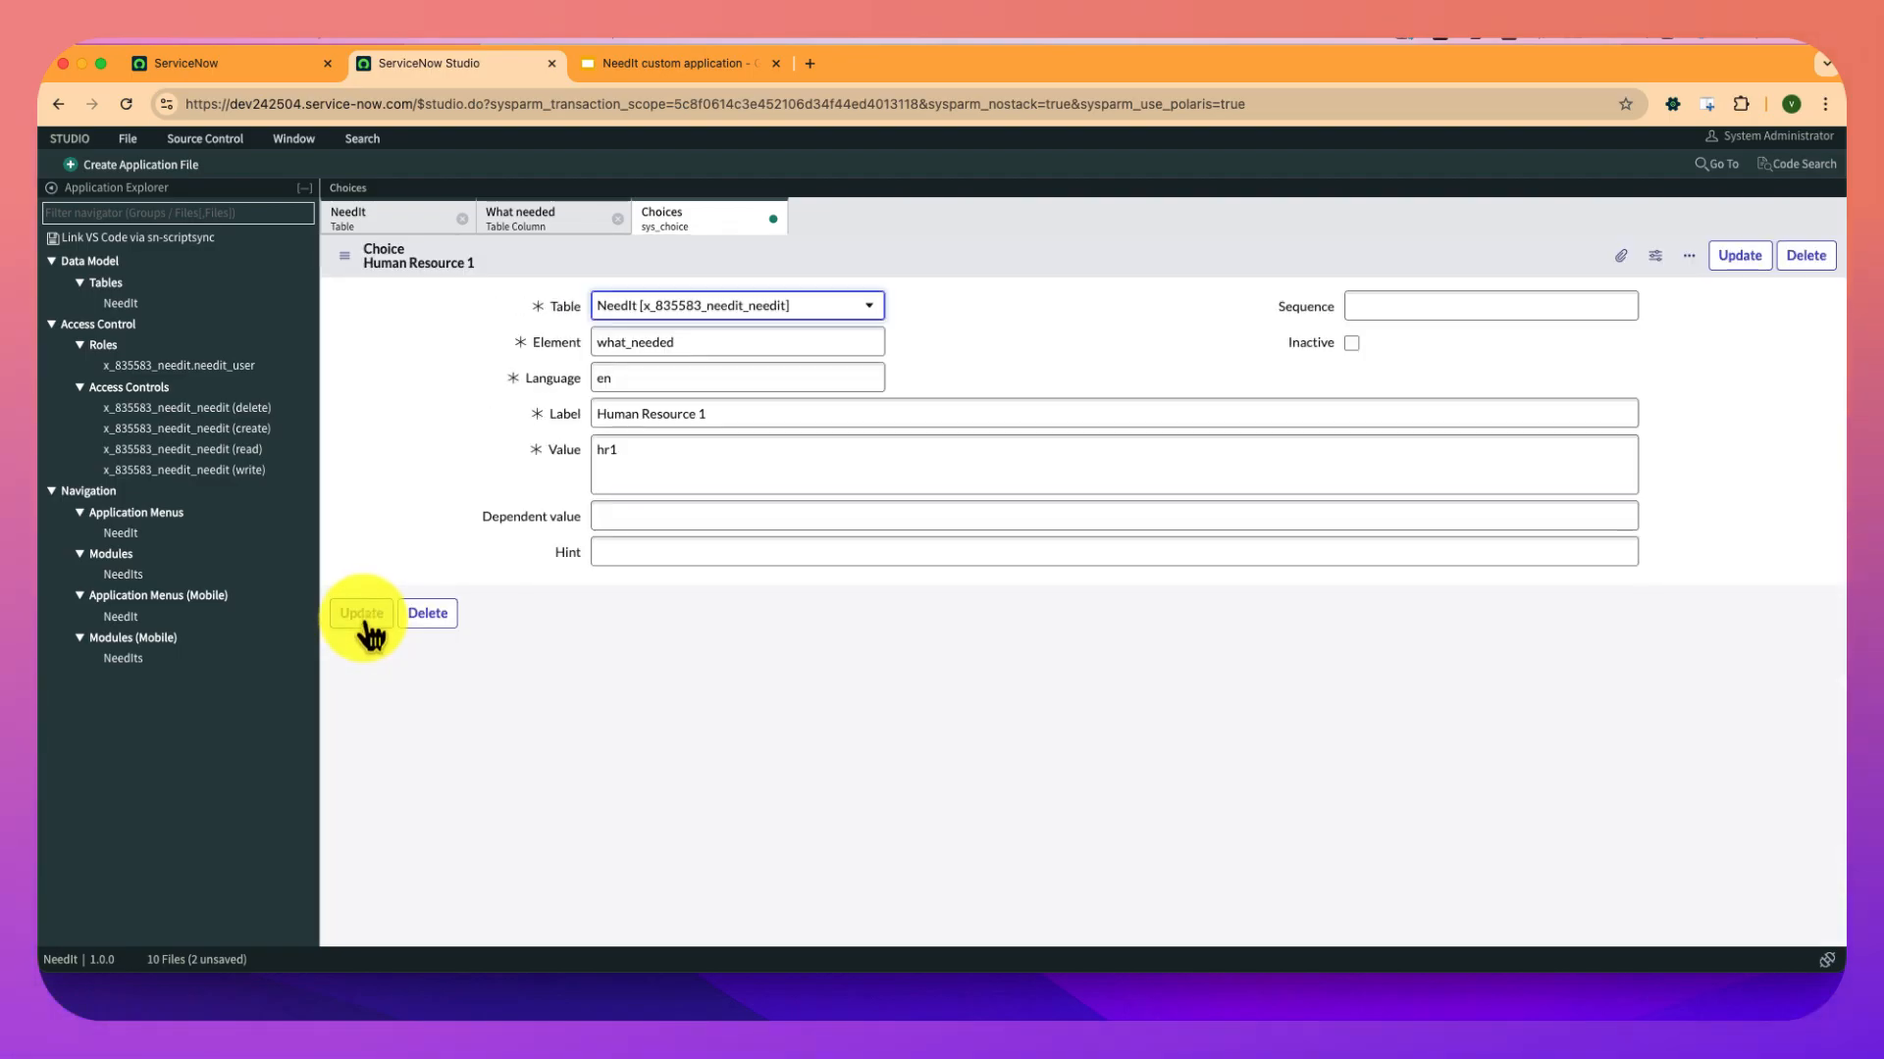
left_click(773, 220)
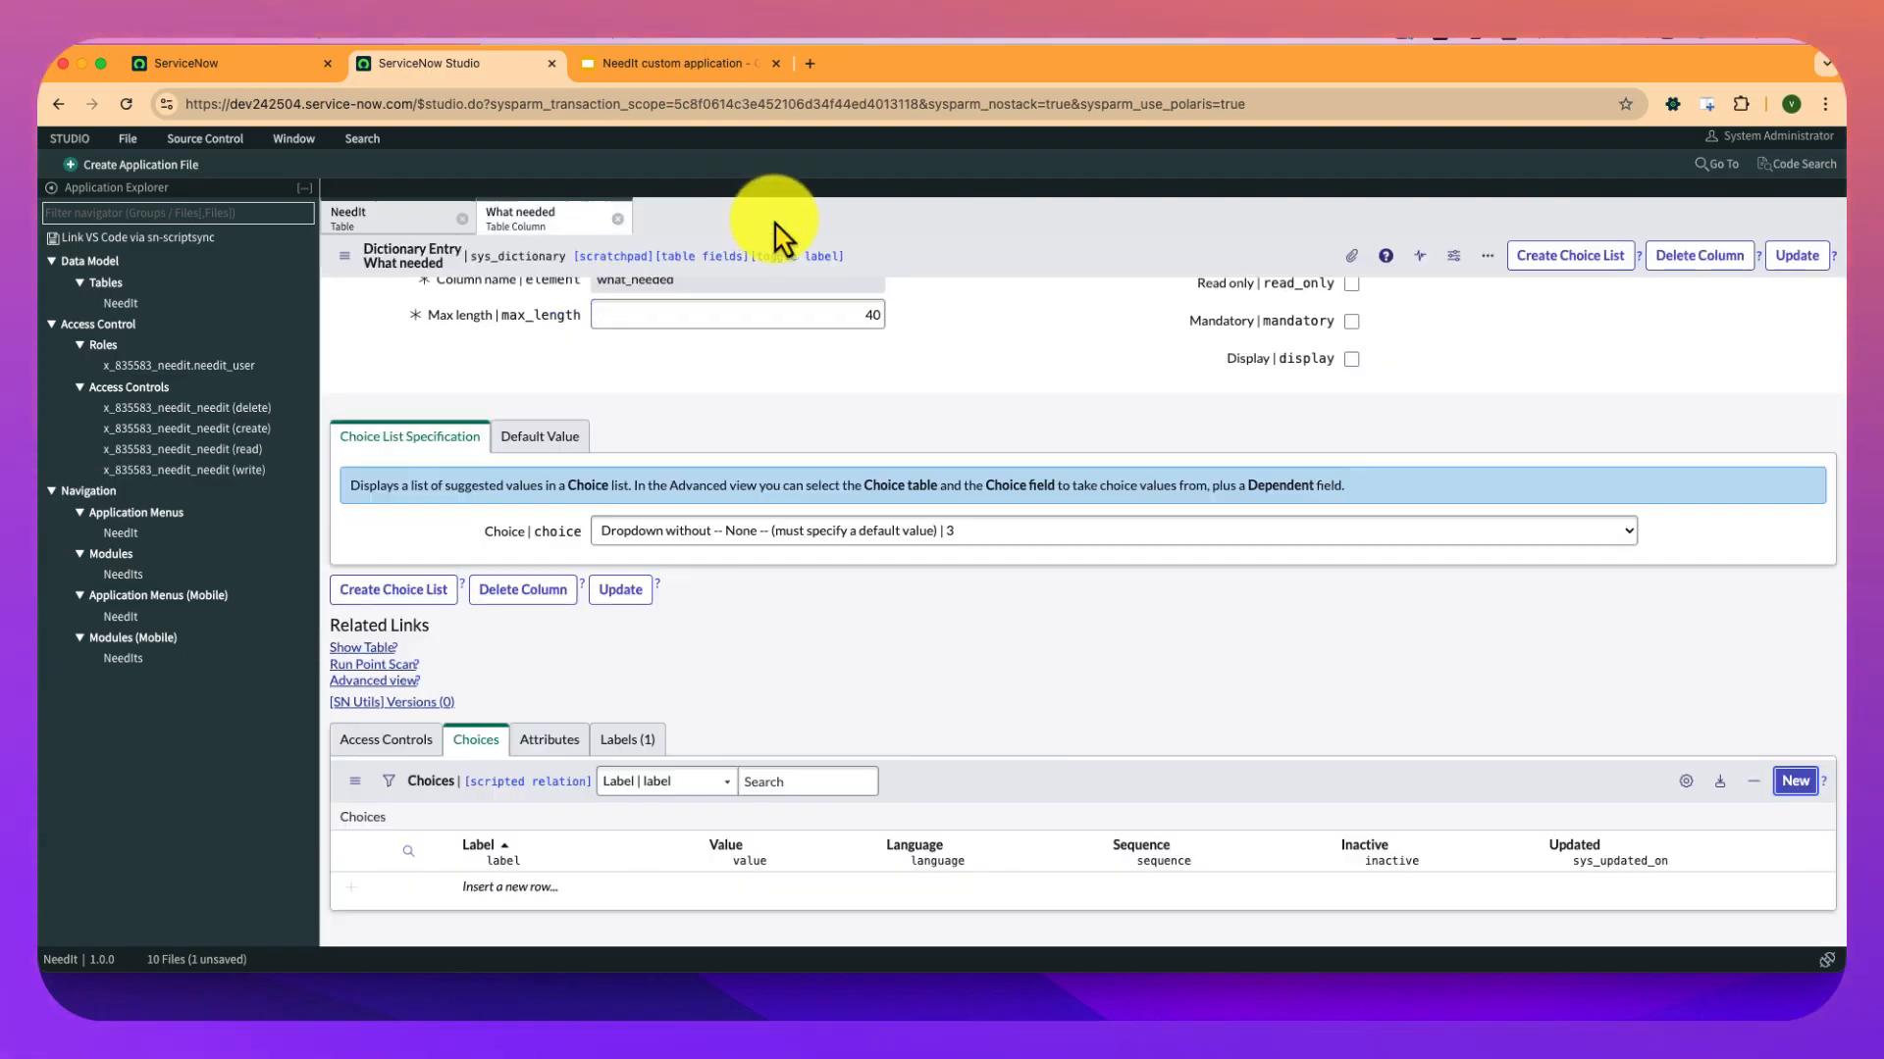
Add a choice labelled "Human Resource 2" with the value hr2 to the What needed column.
left_click(1808, 794)
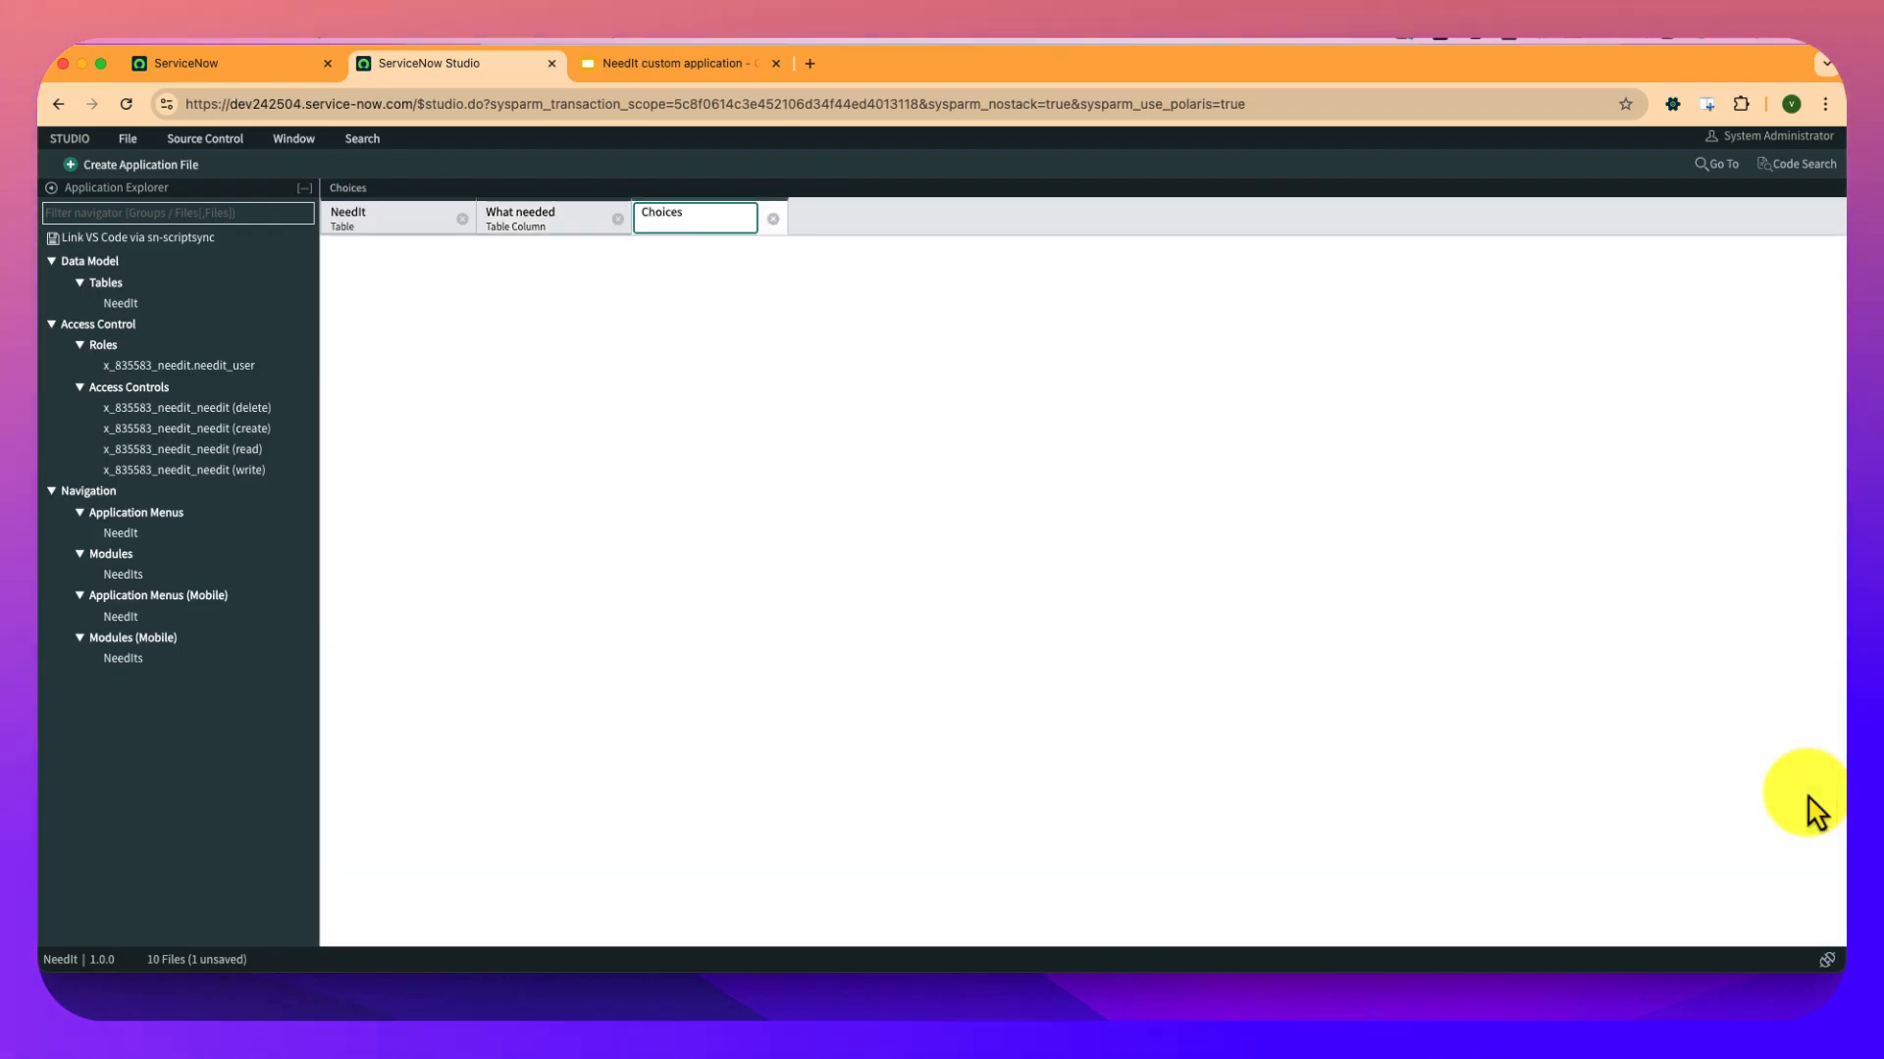
left_click(684, 405)
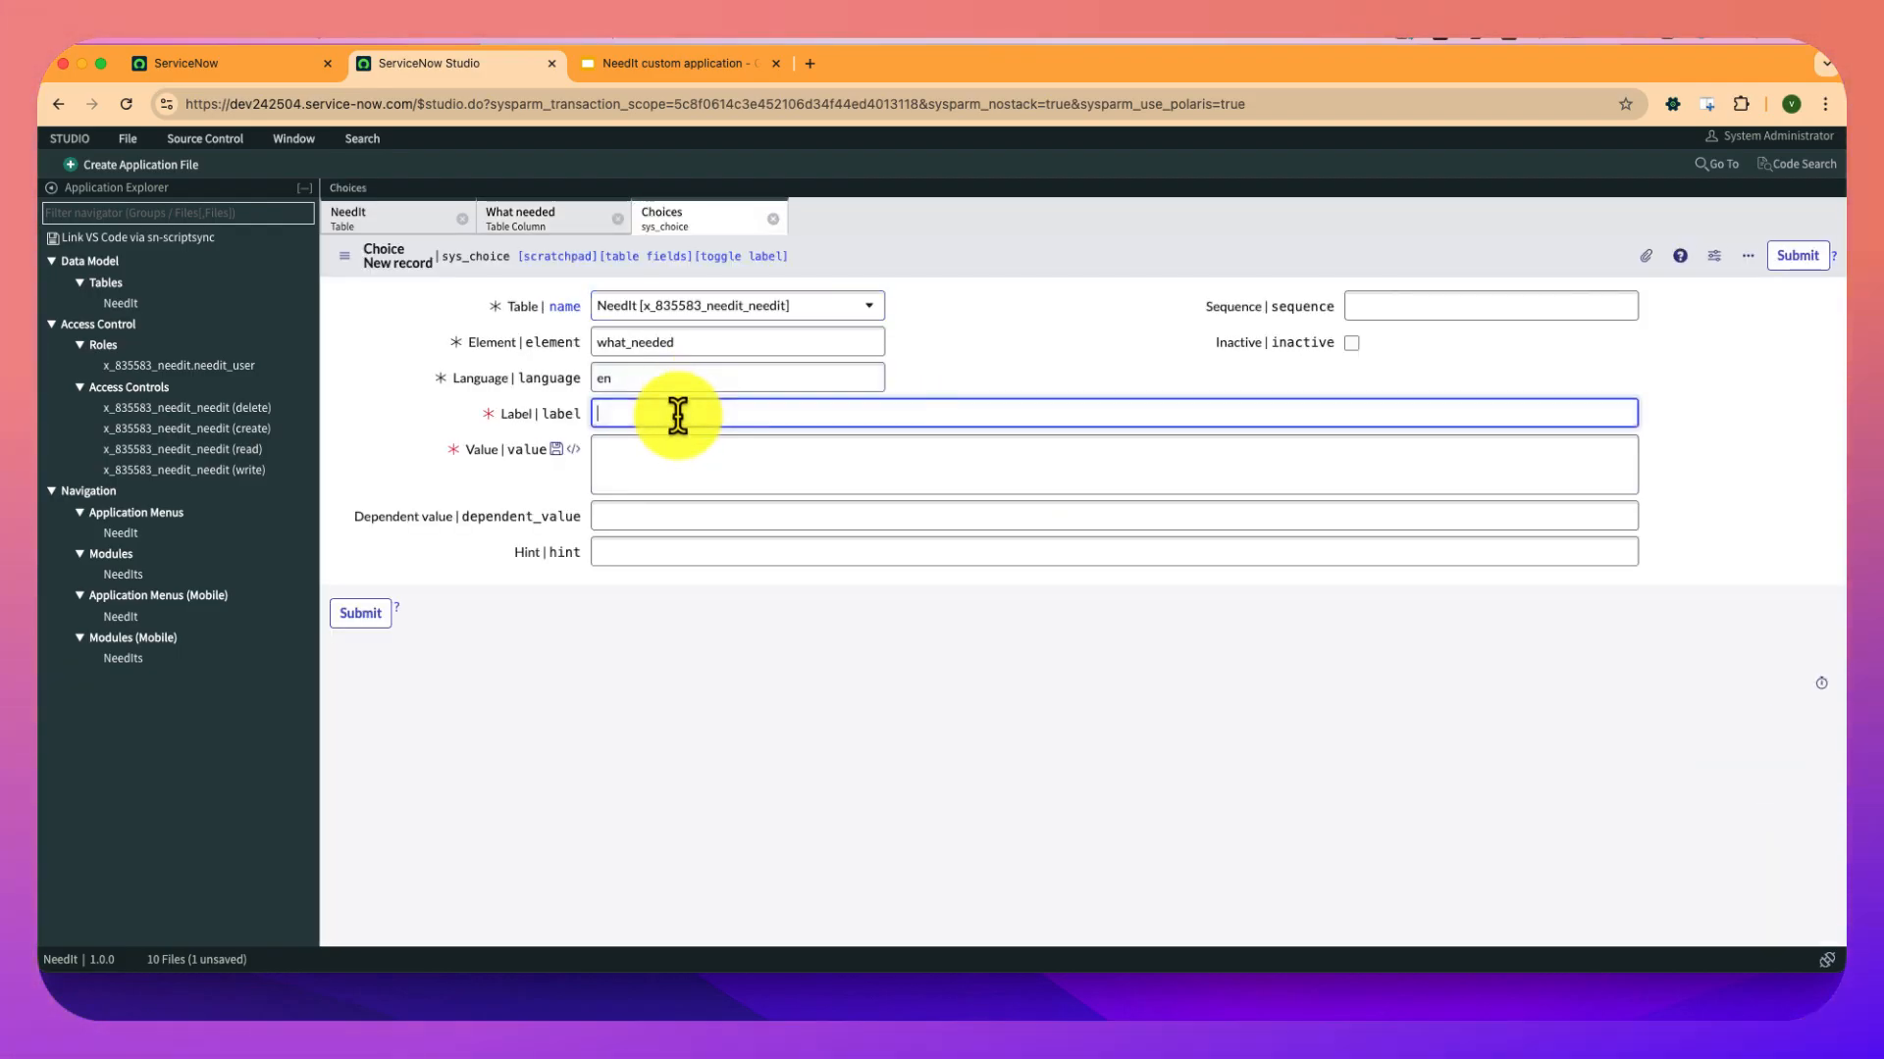
type("Human Resource")
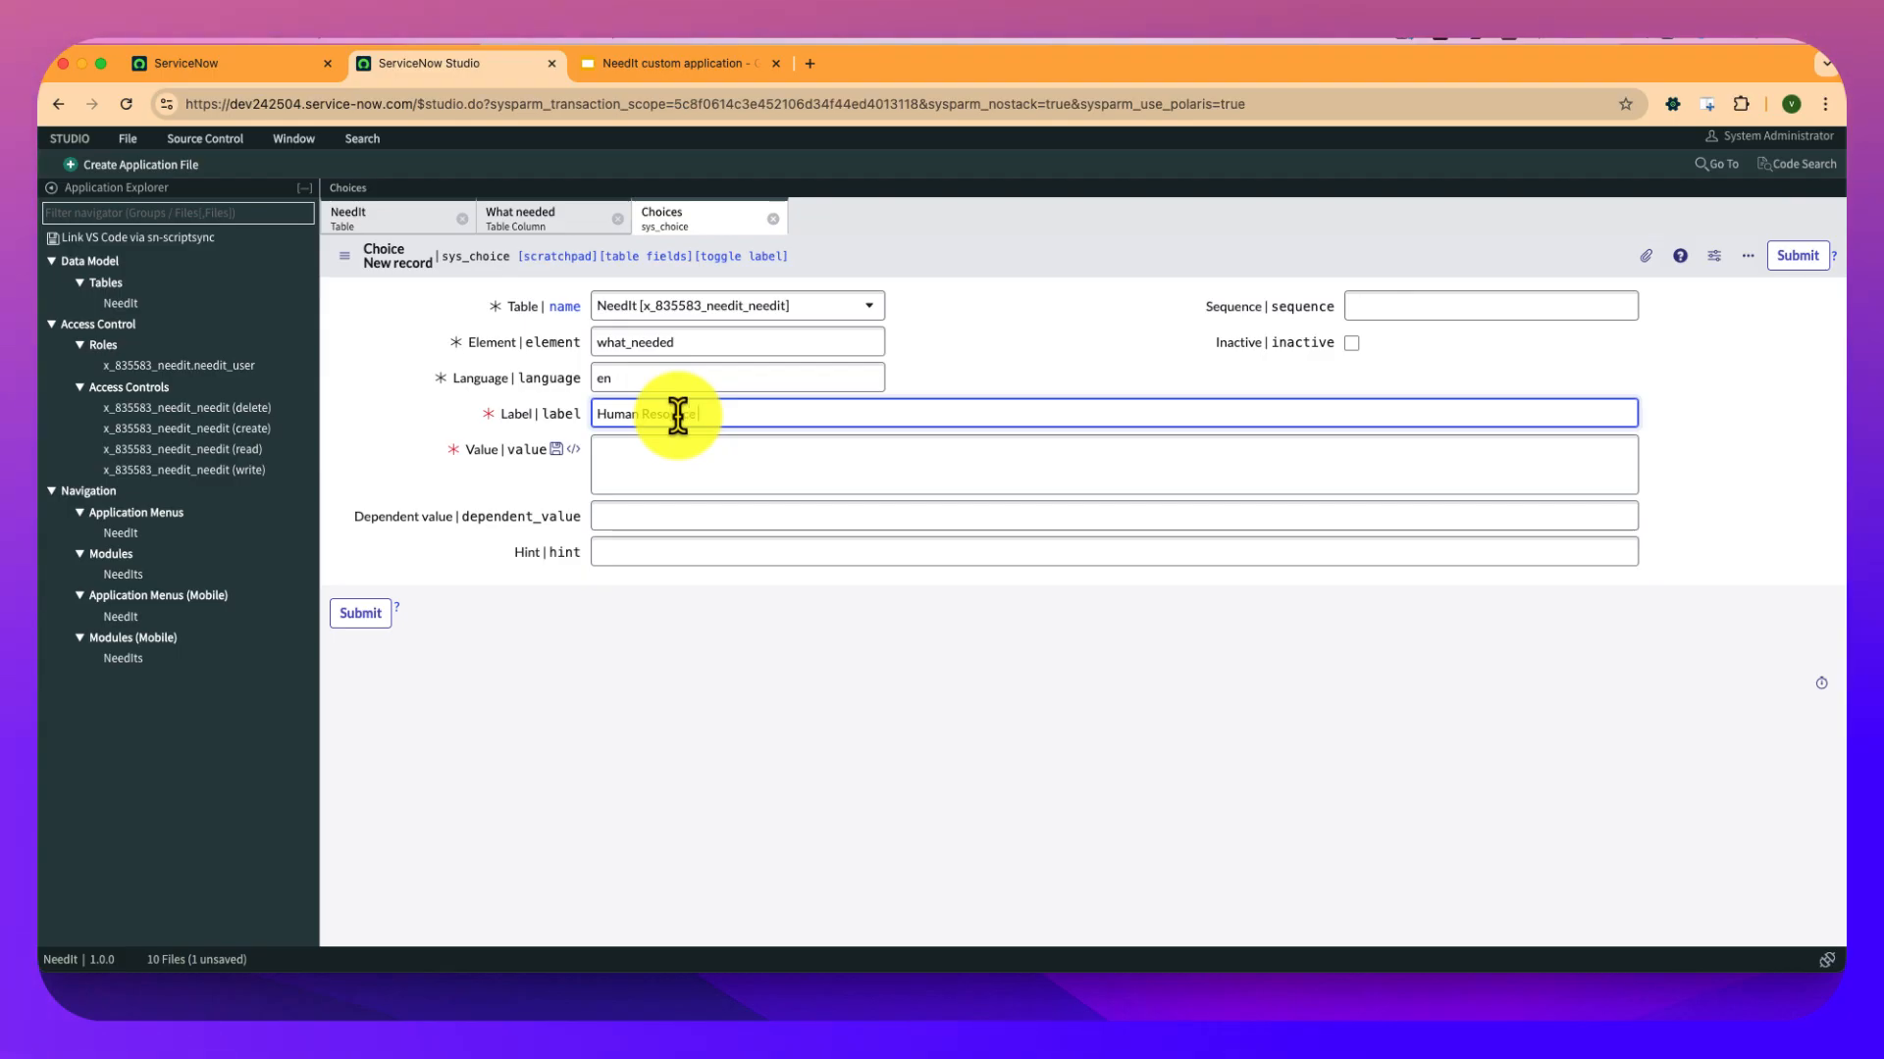
type(" 2")
left_click(678, 453)
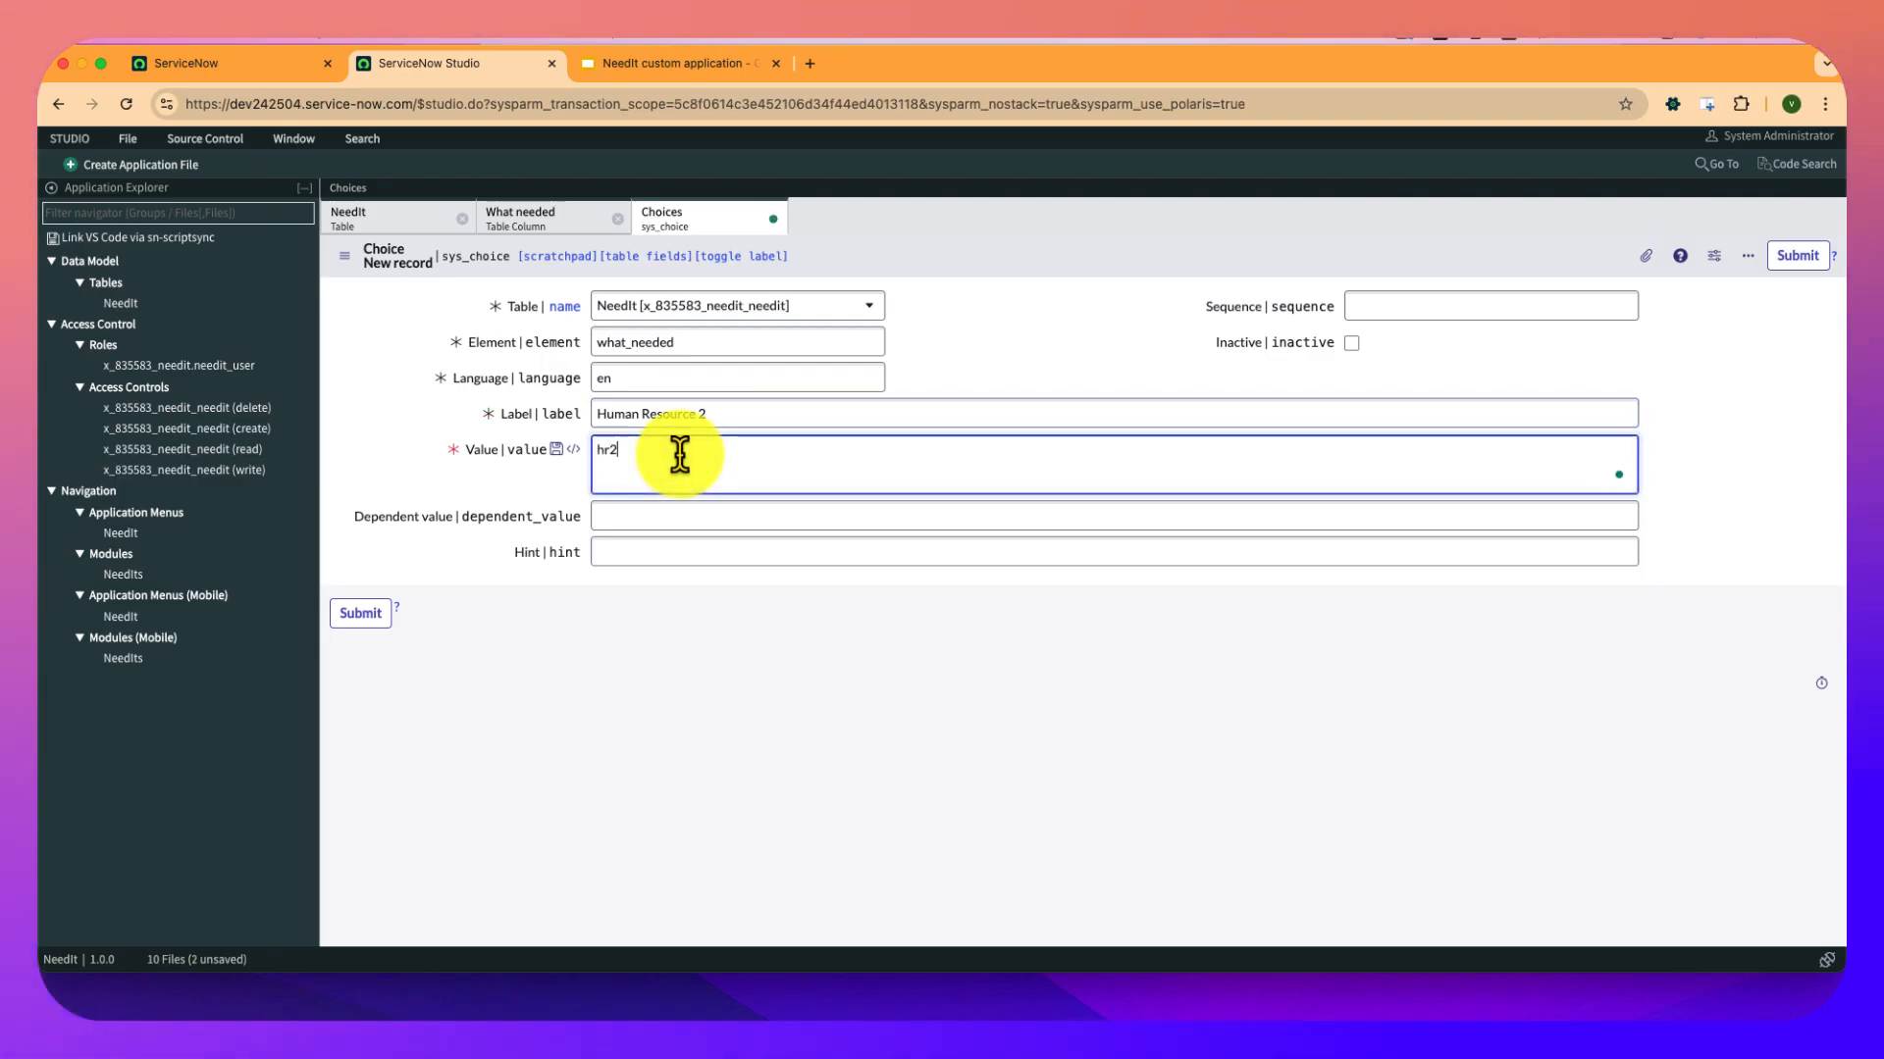
left_click(371, 620)
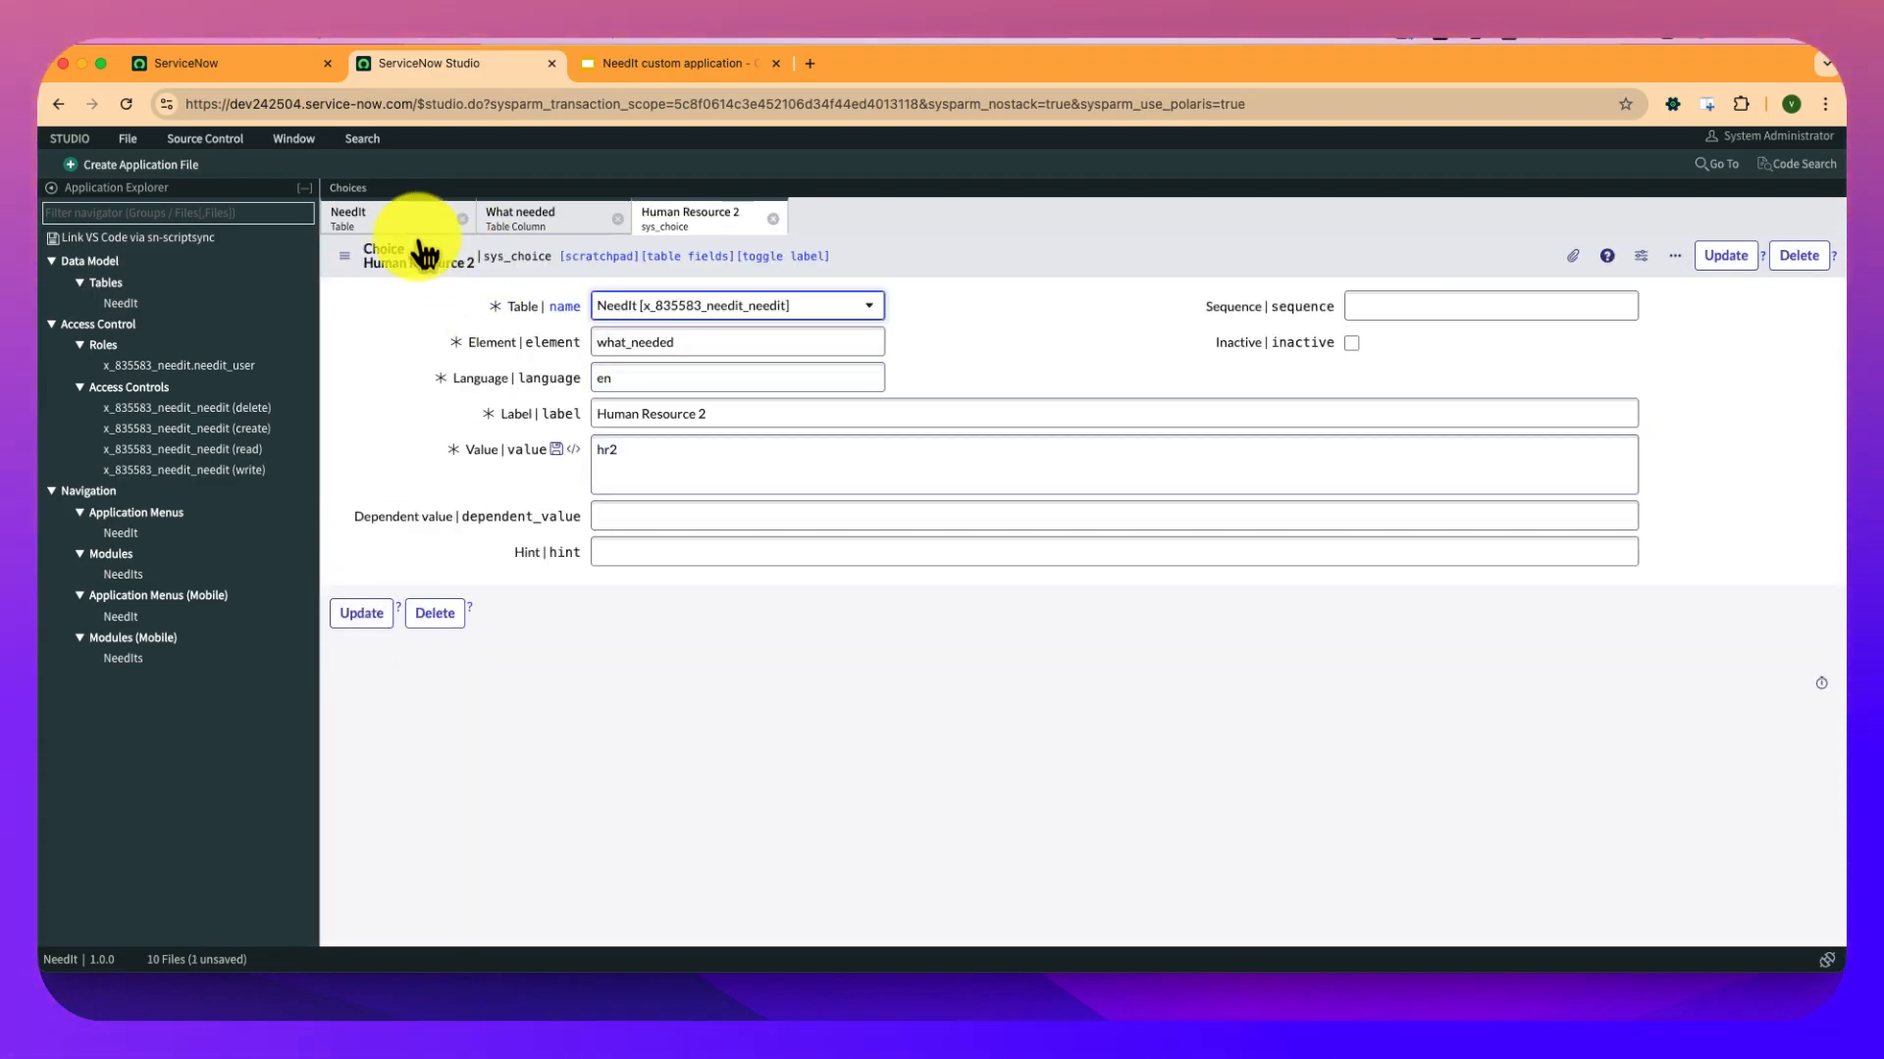
Add a choice labelled "Fecilities 1" with the value facilities1 to the What needed column.
left_click(429, 233)
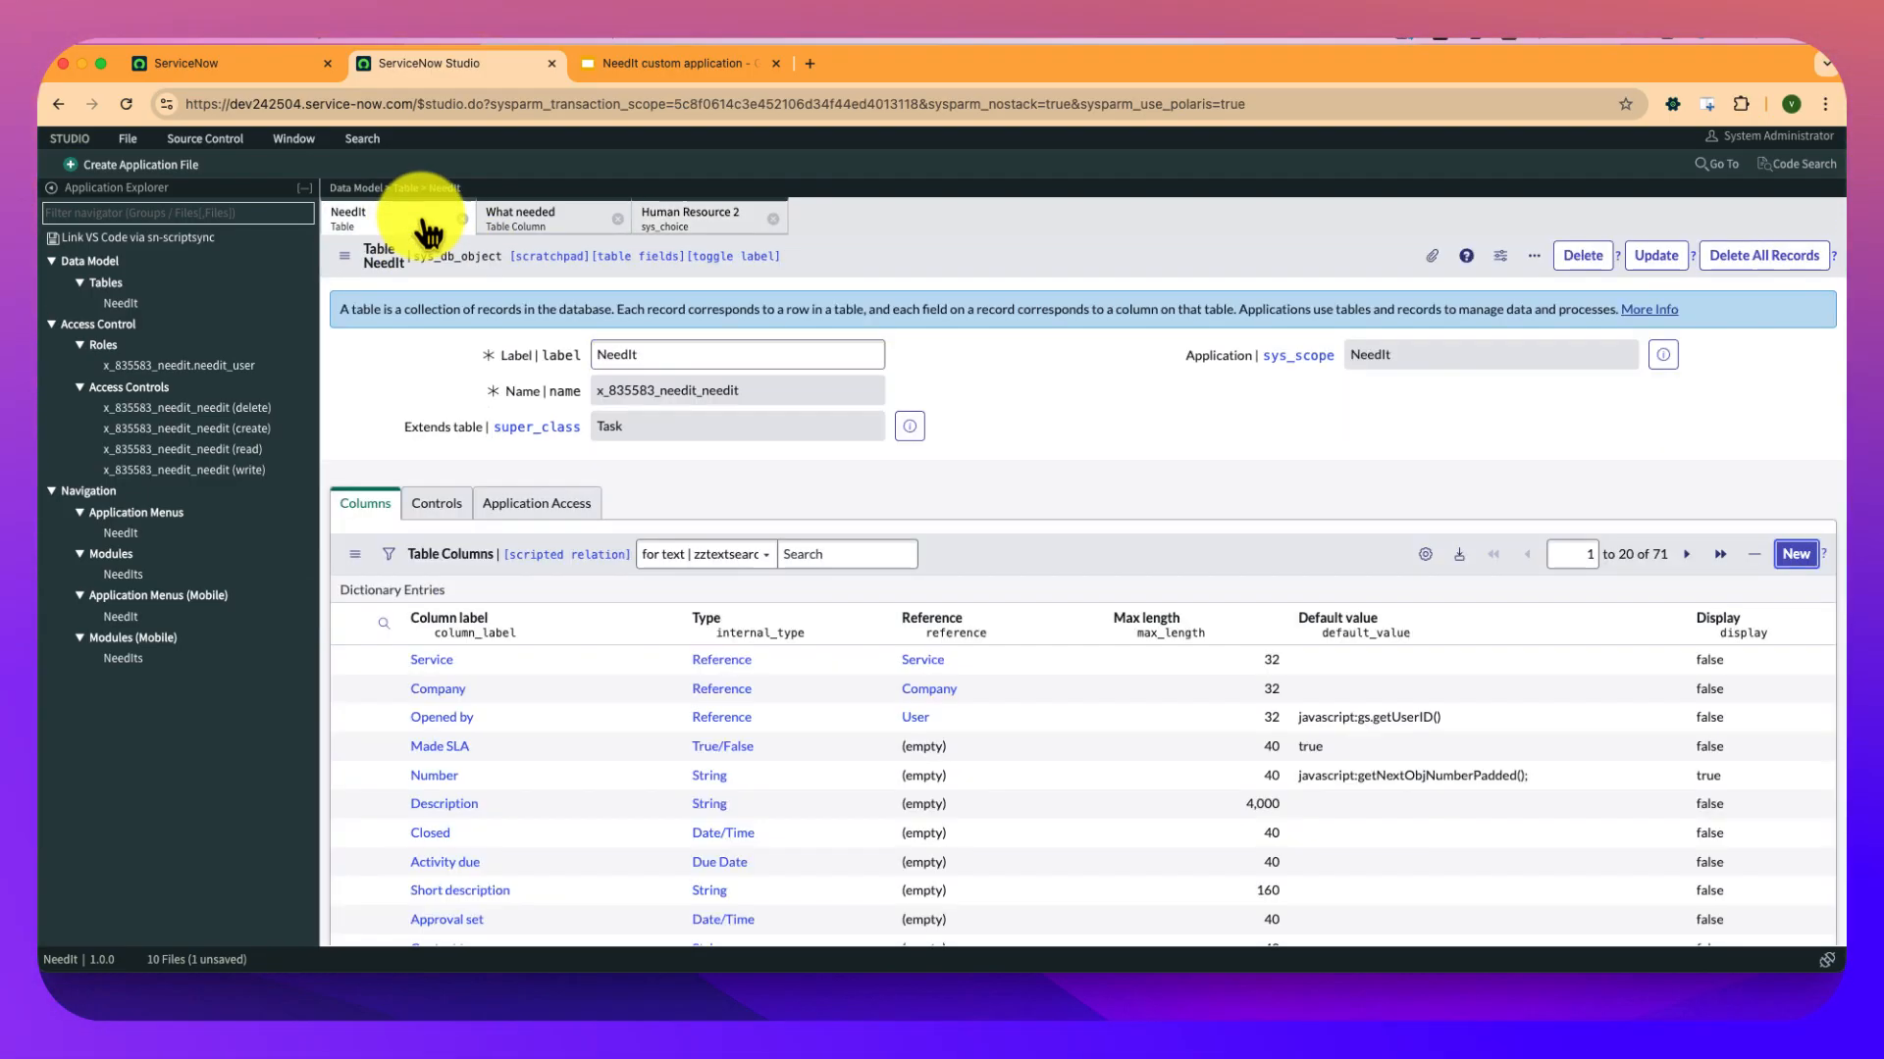
scroll(933, 798, "down", 5)
scroll(1063, 781, "up", 5)
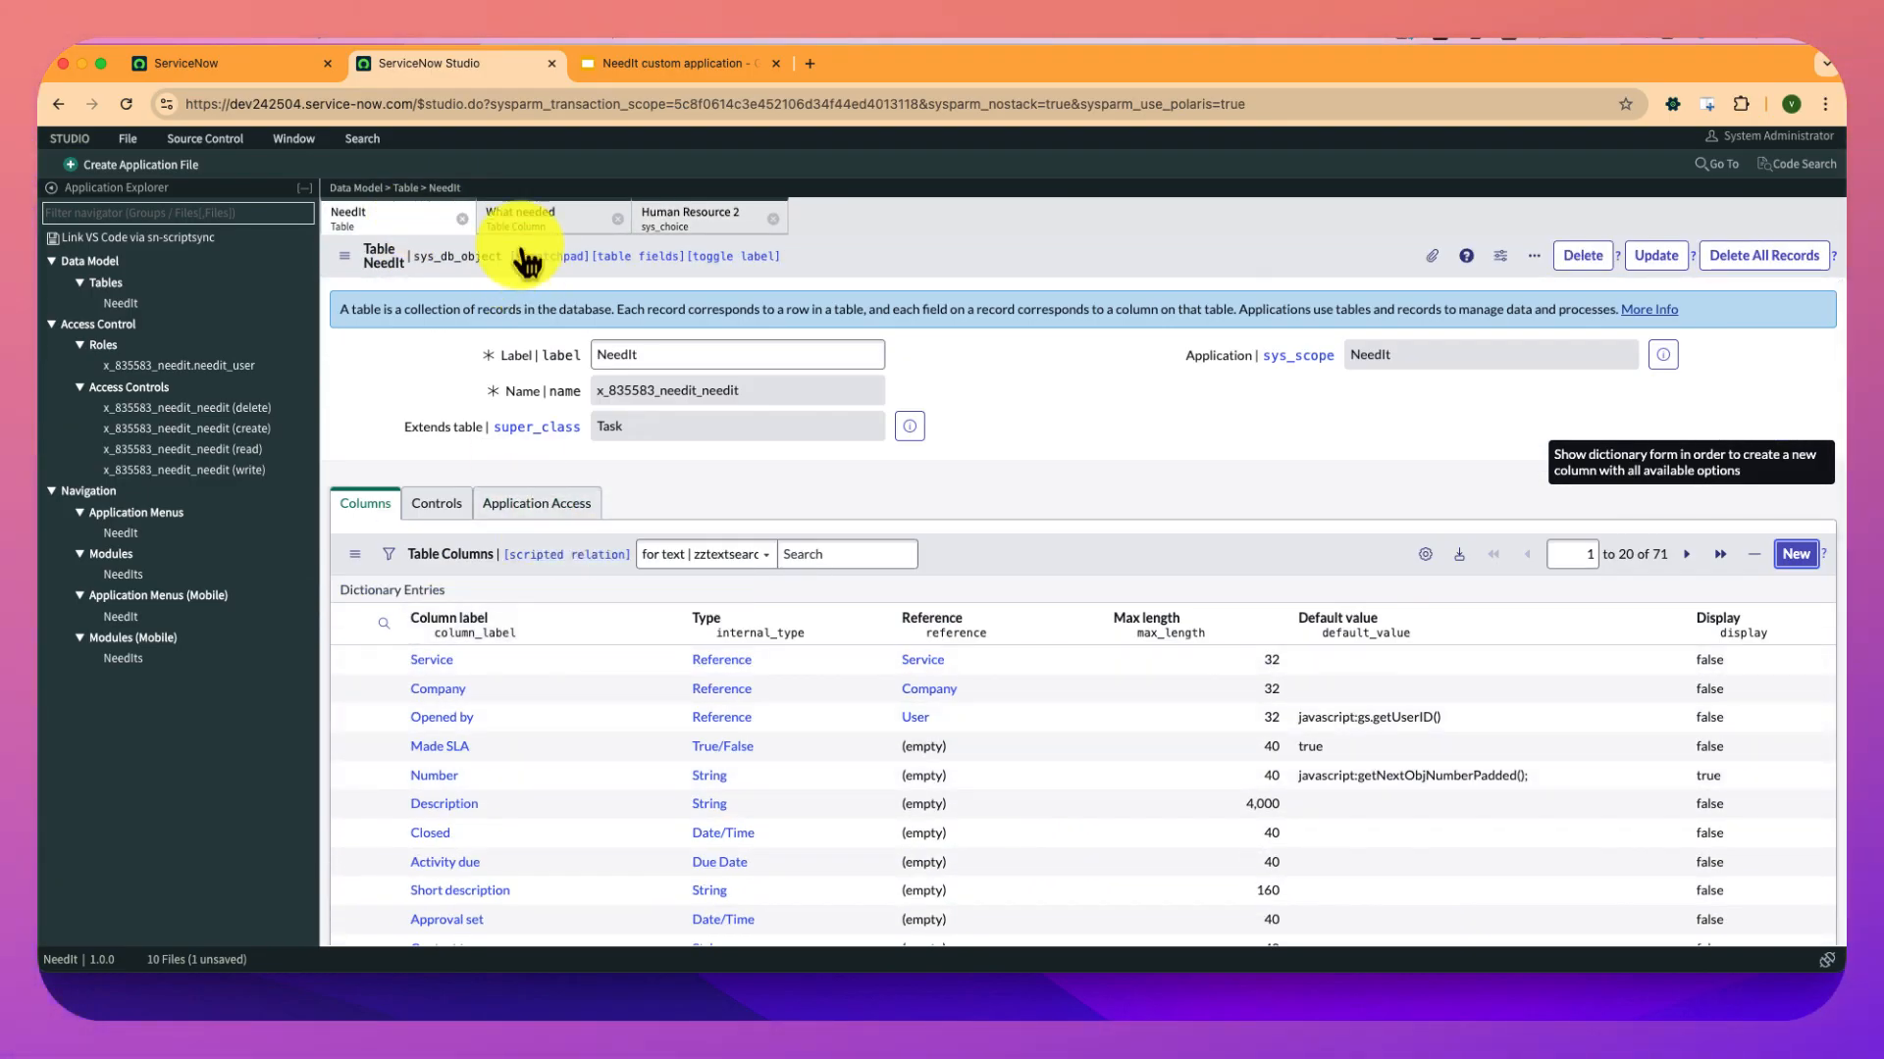
left_click(510, 221)
left_click(1796, 782)
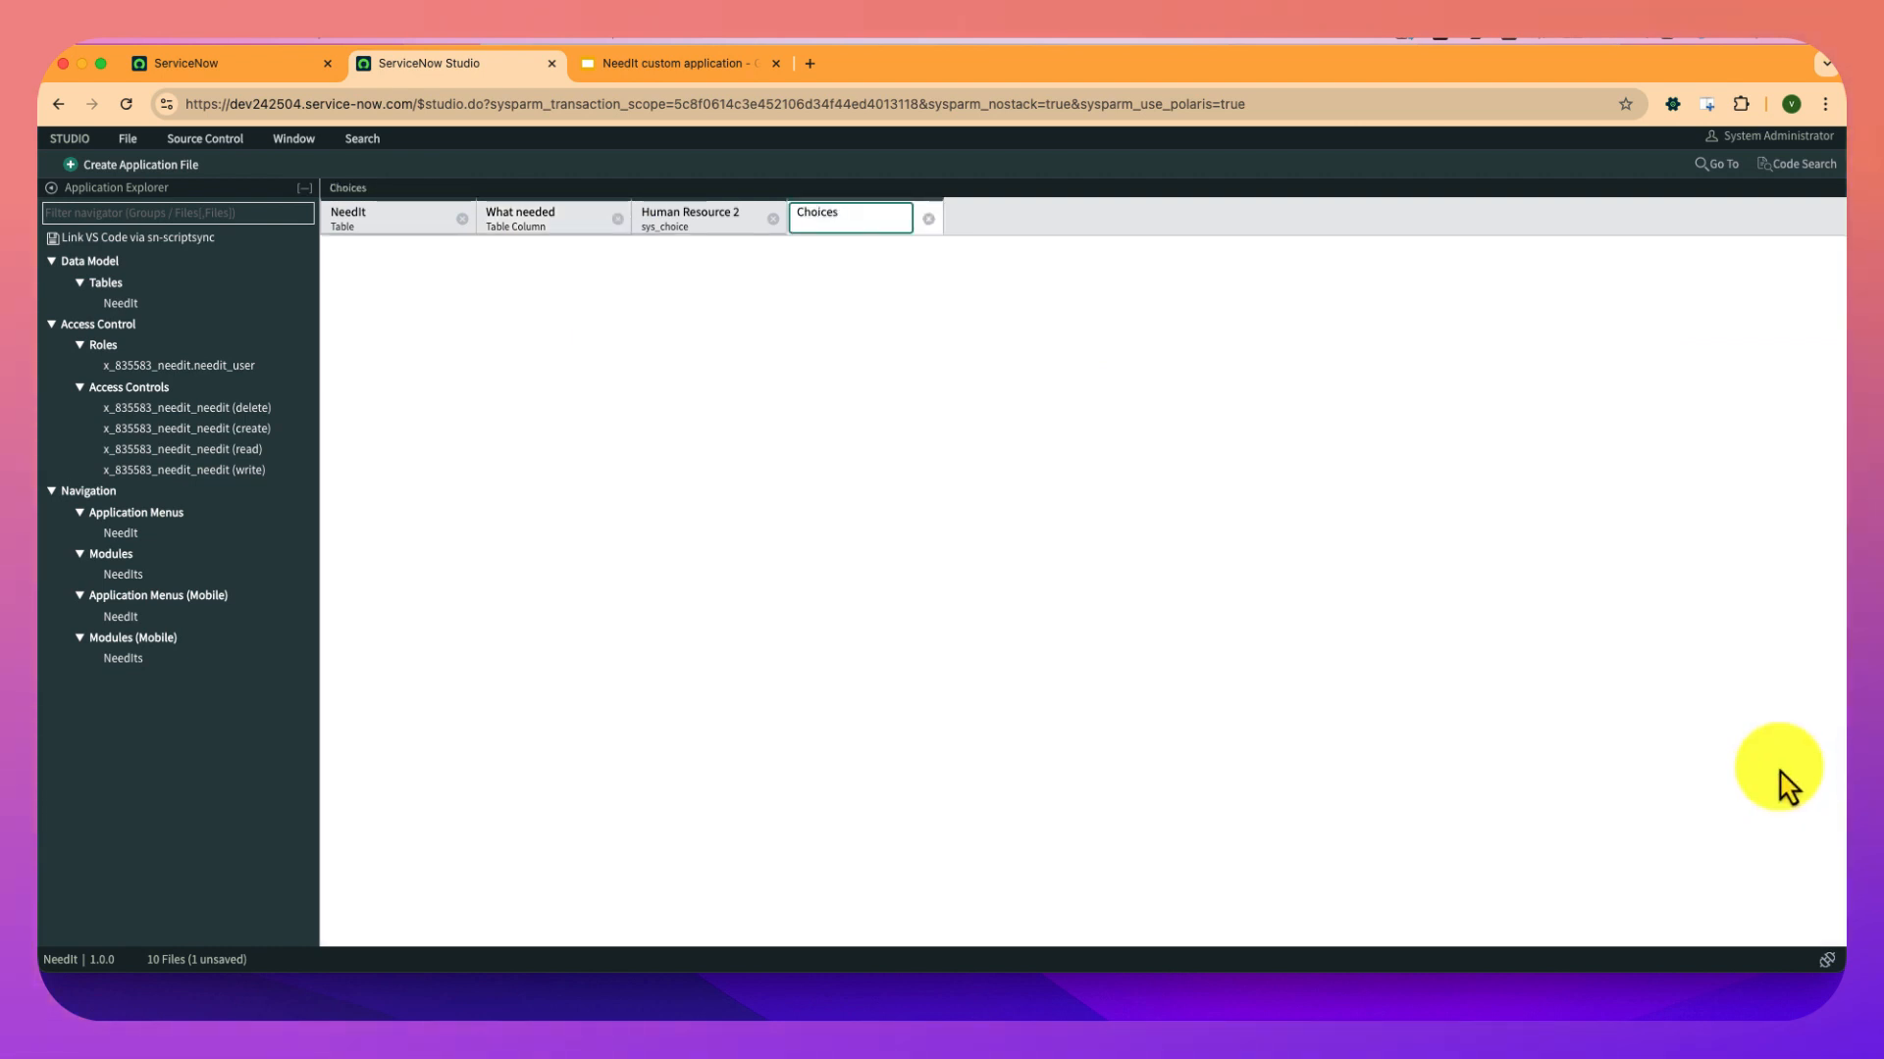
left_click(717, 410)
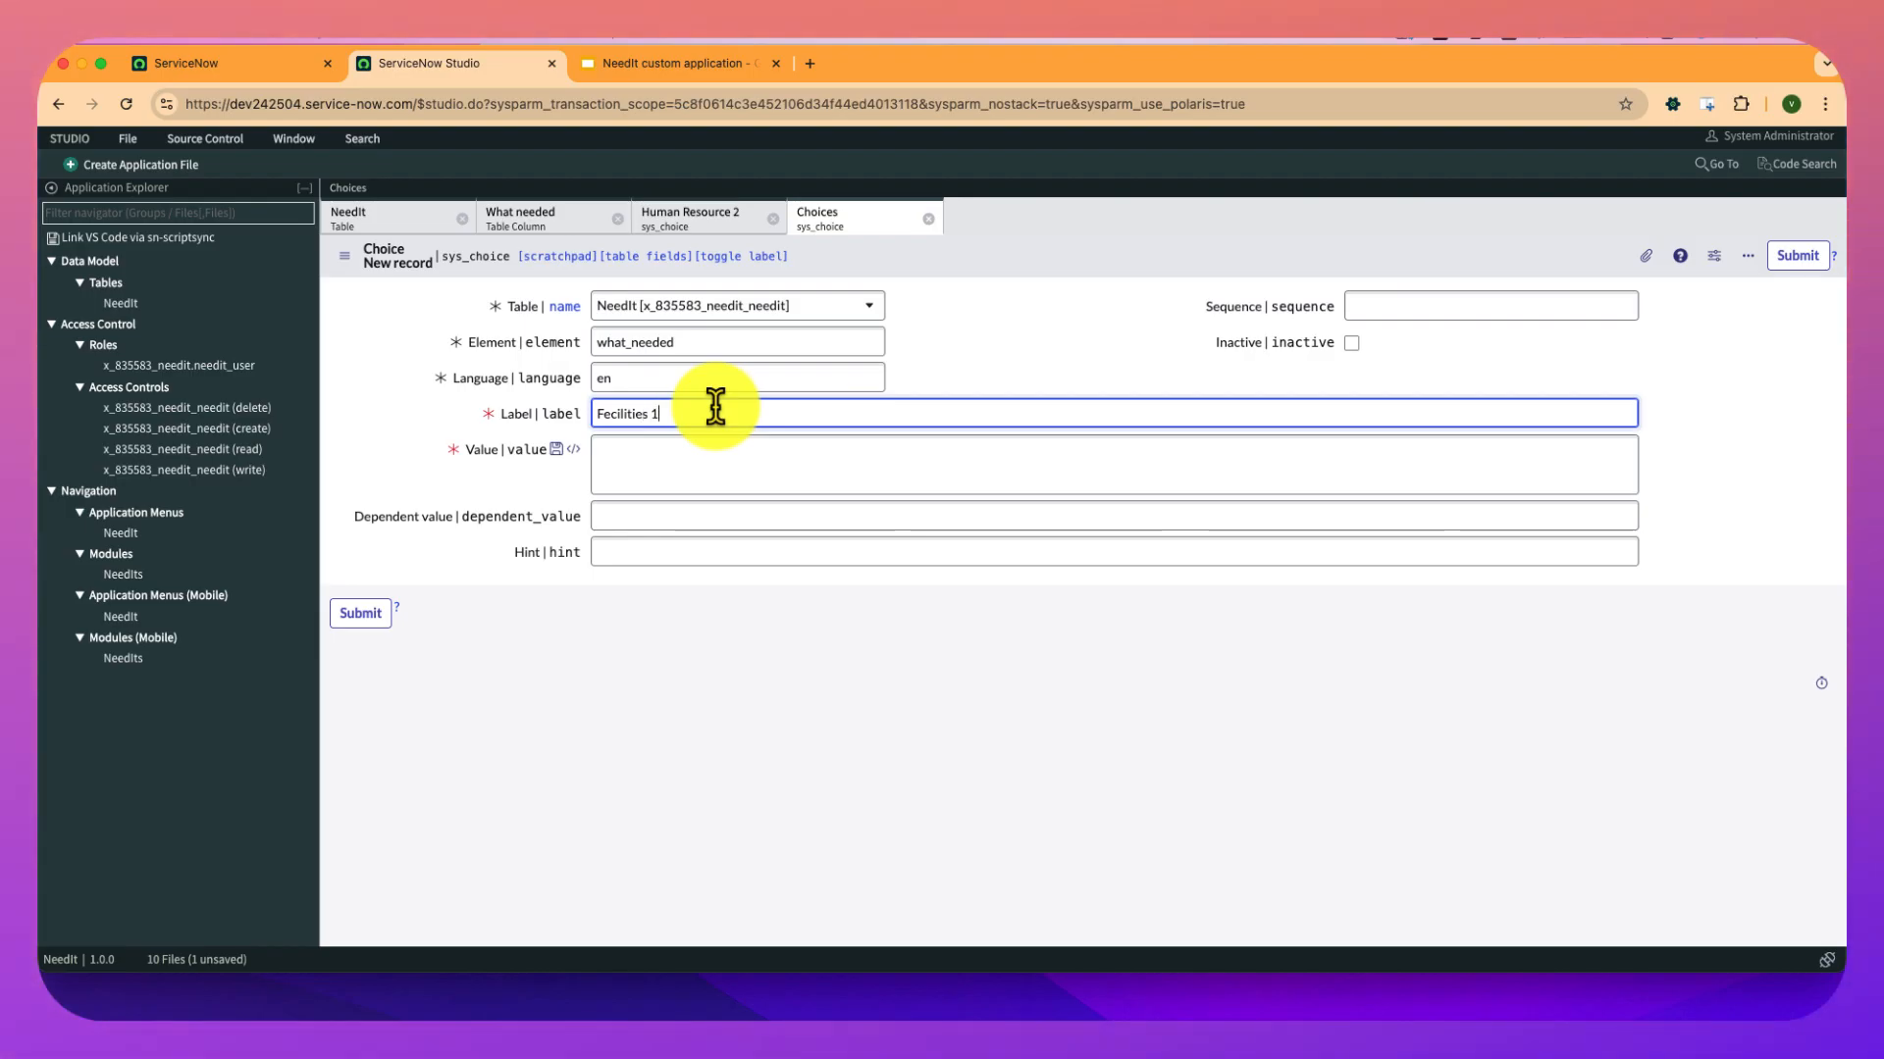
left_click(711, 469)
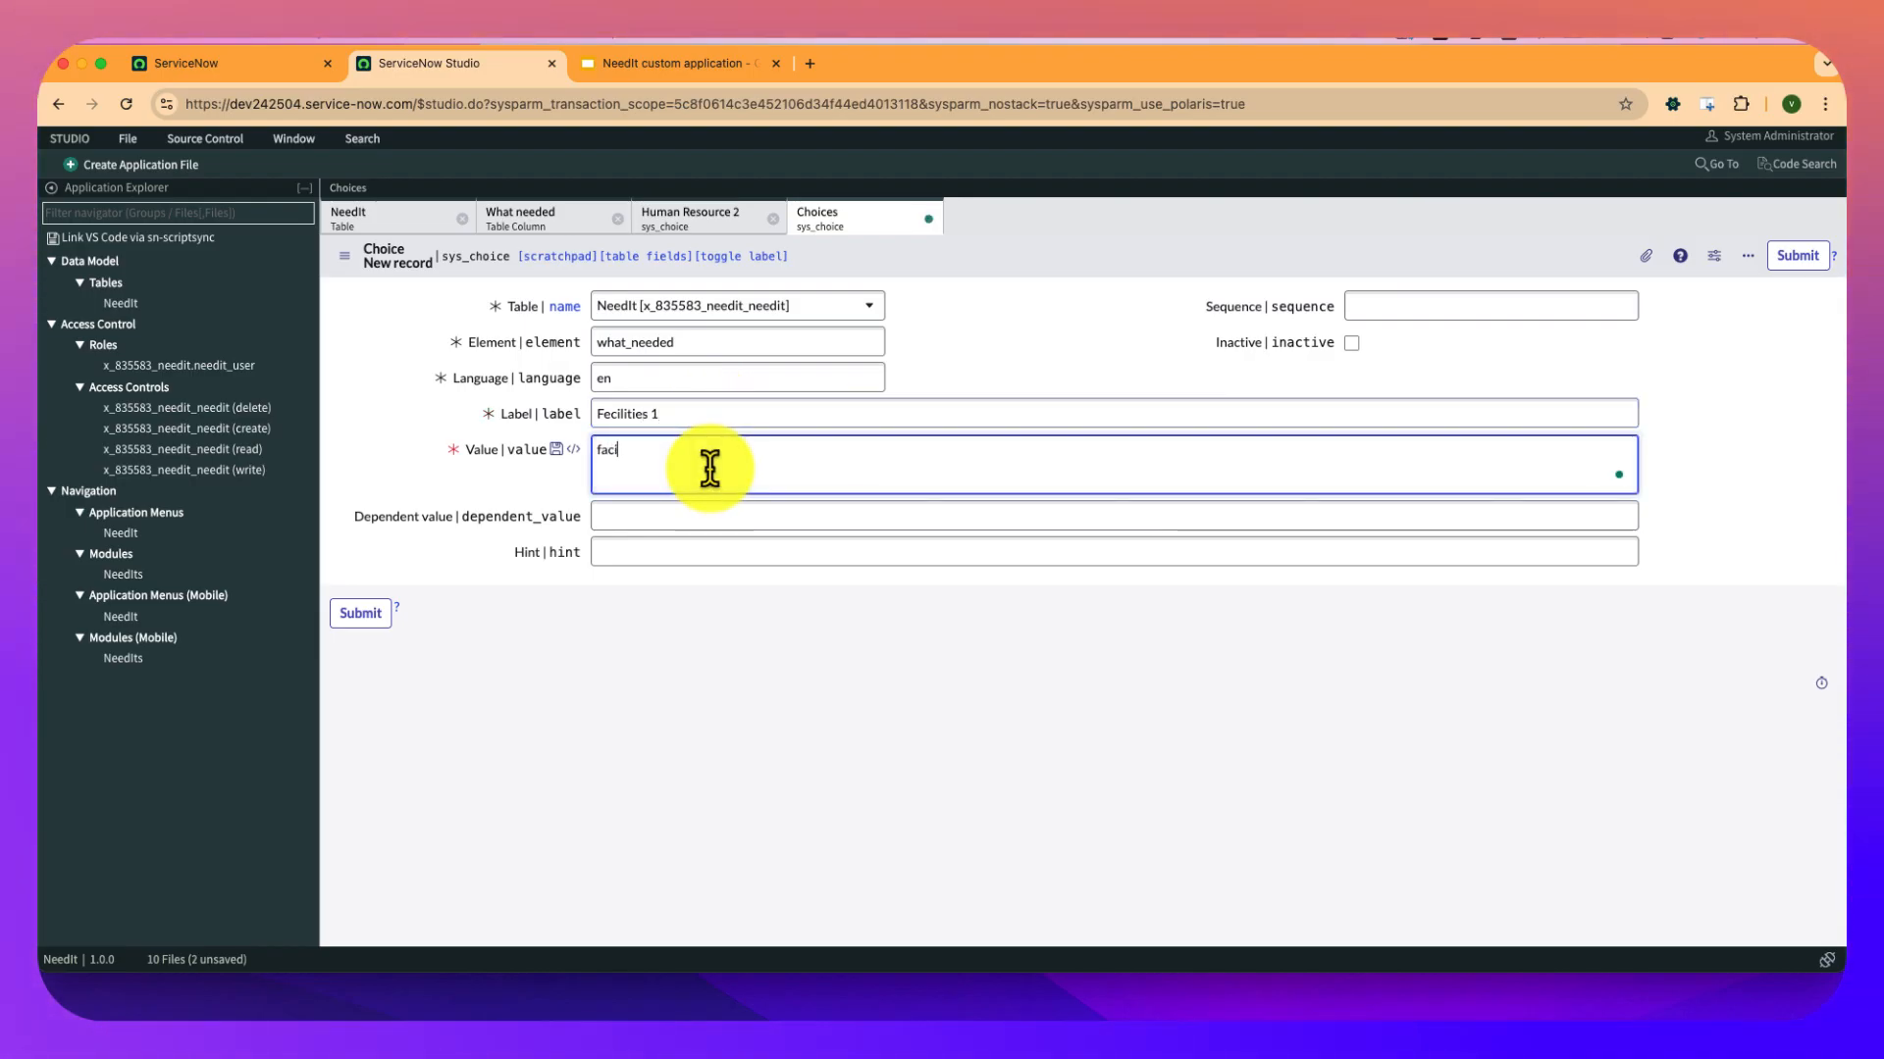
type("facilities1")
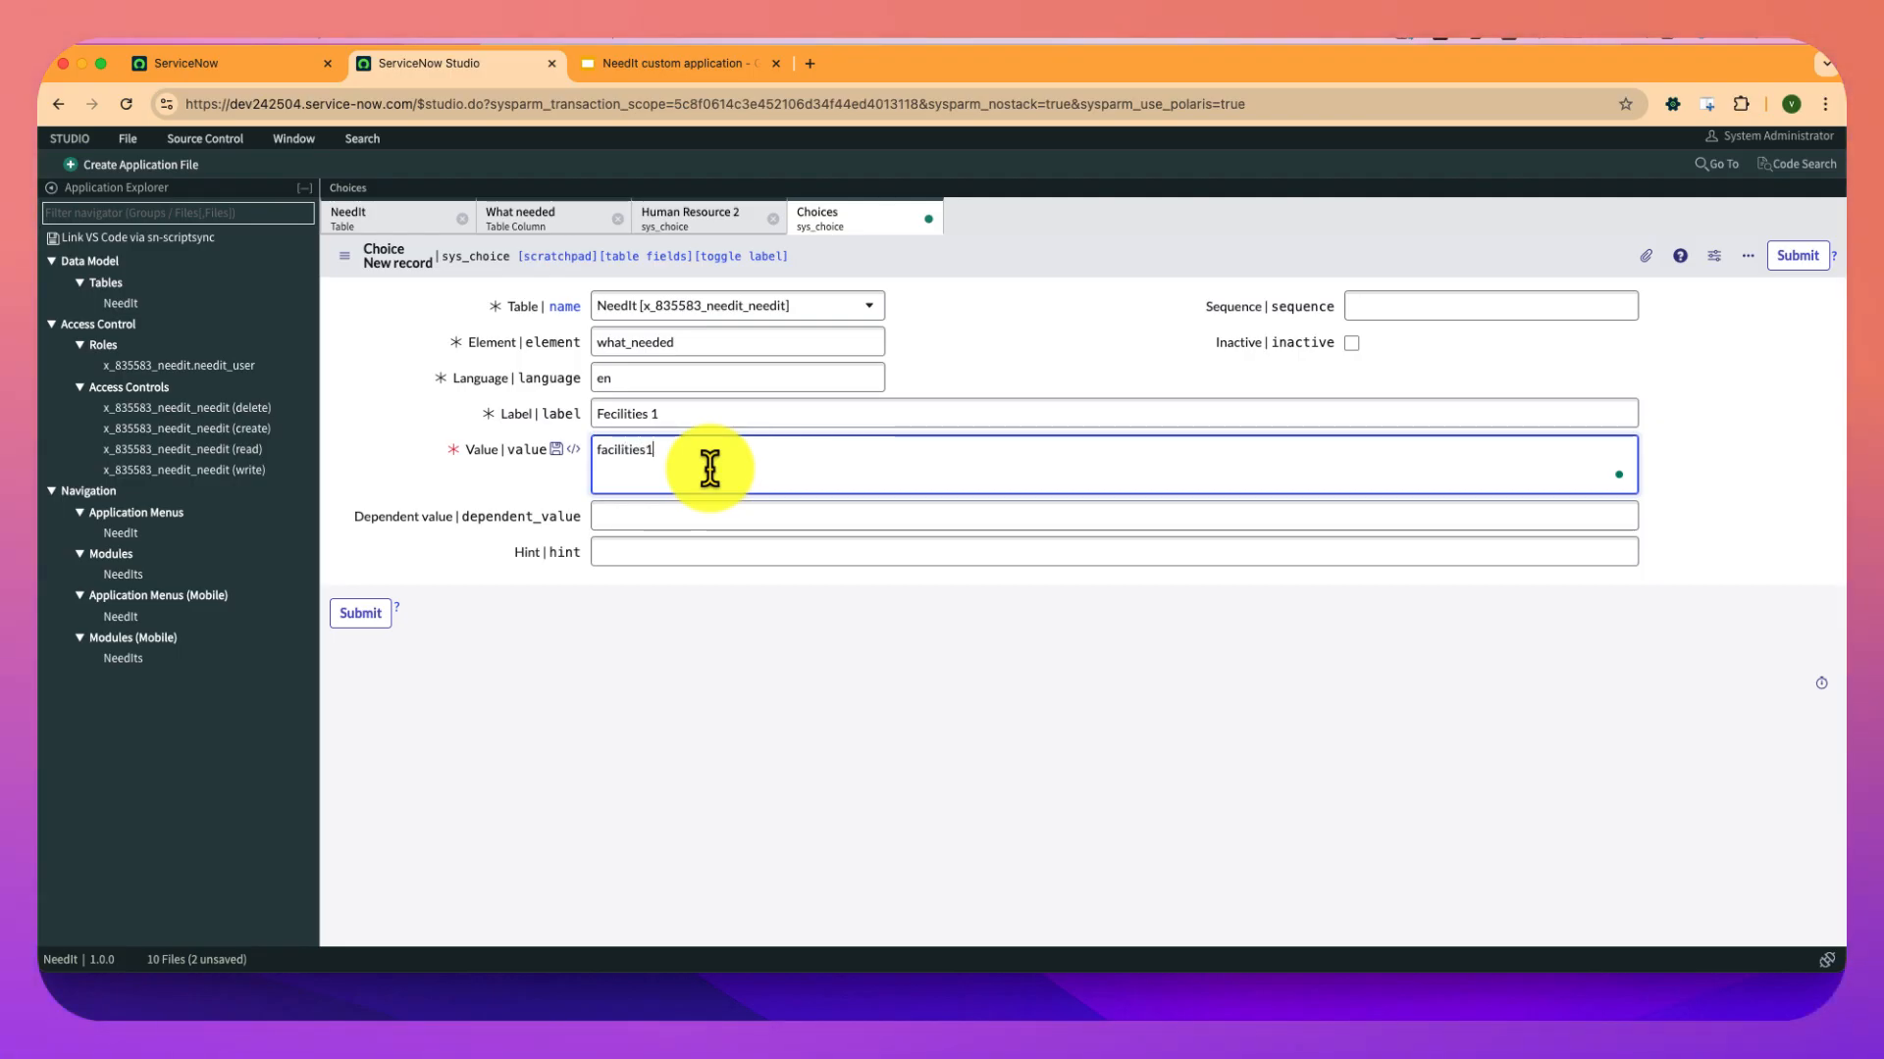
left_click(363, 615)
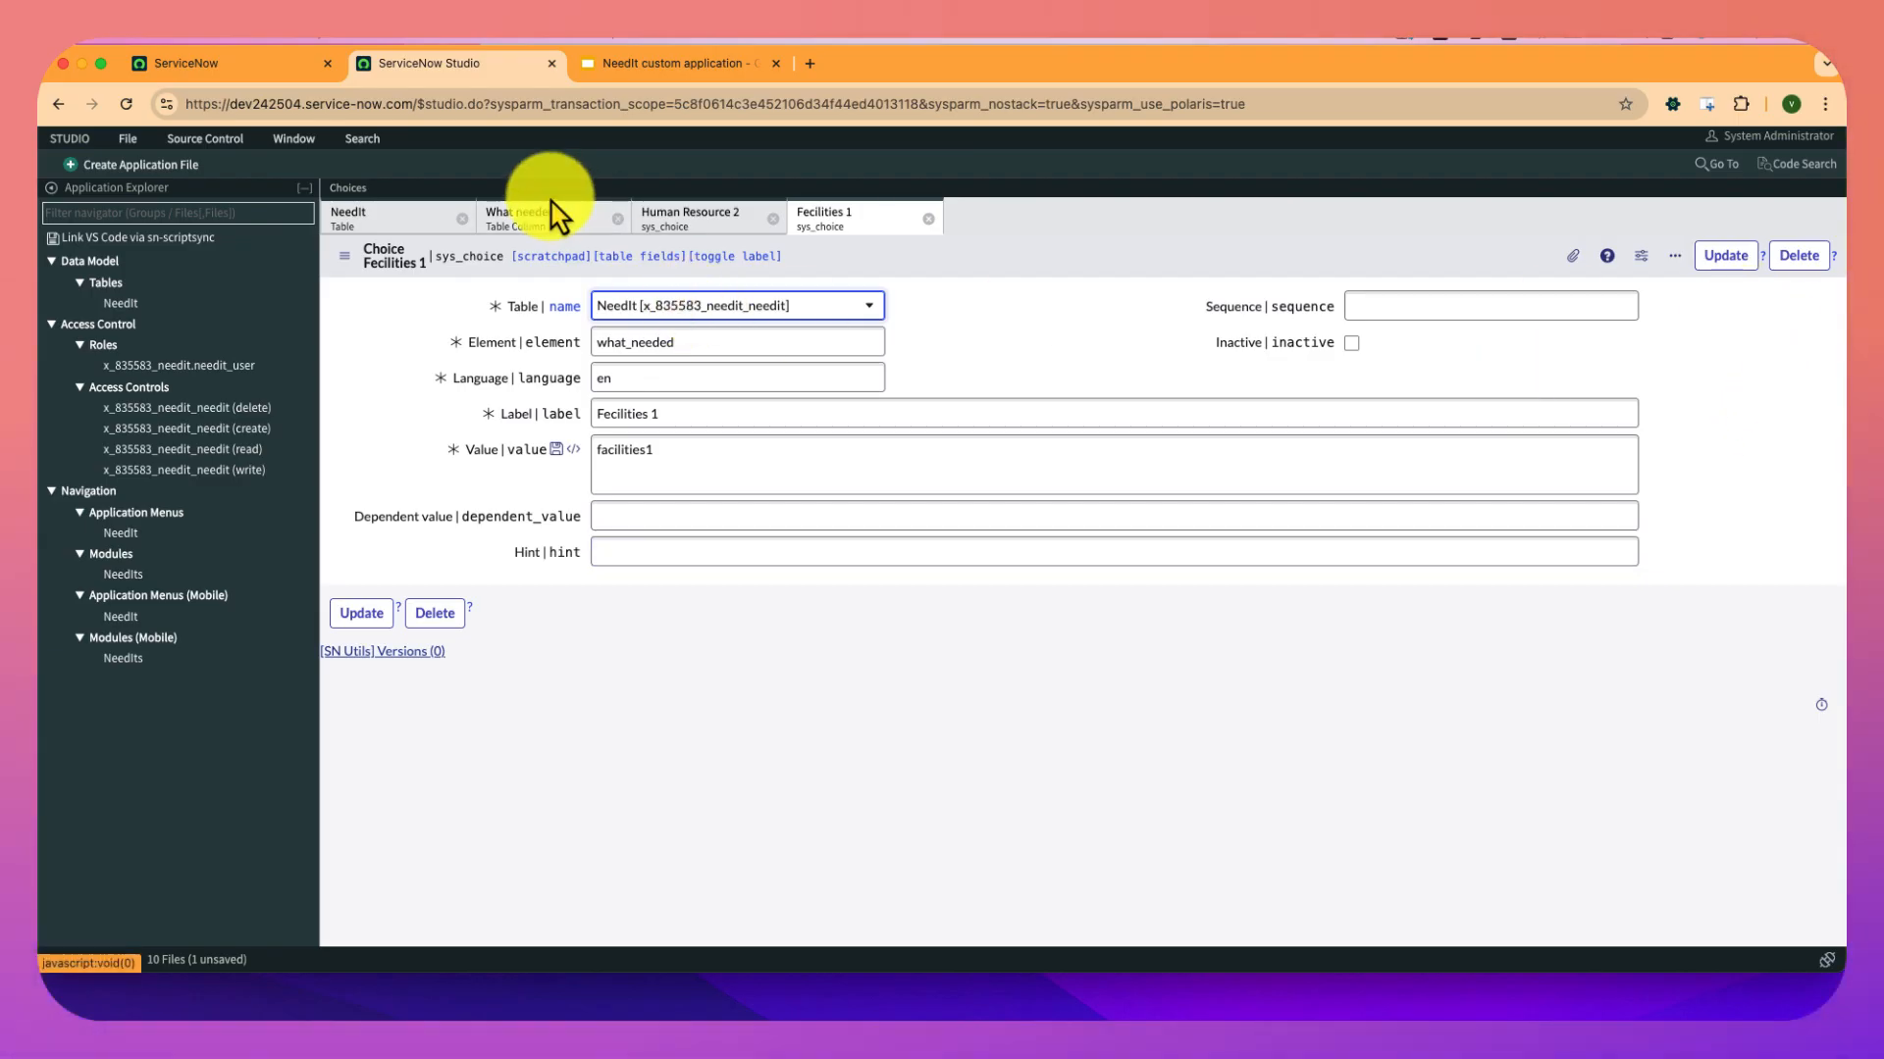
Add a choice labelled "Facilities 2" with the value facilities2 to the What needed column.
left_click(535, 233)
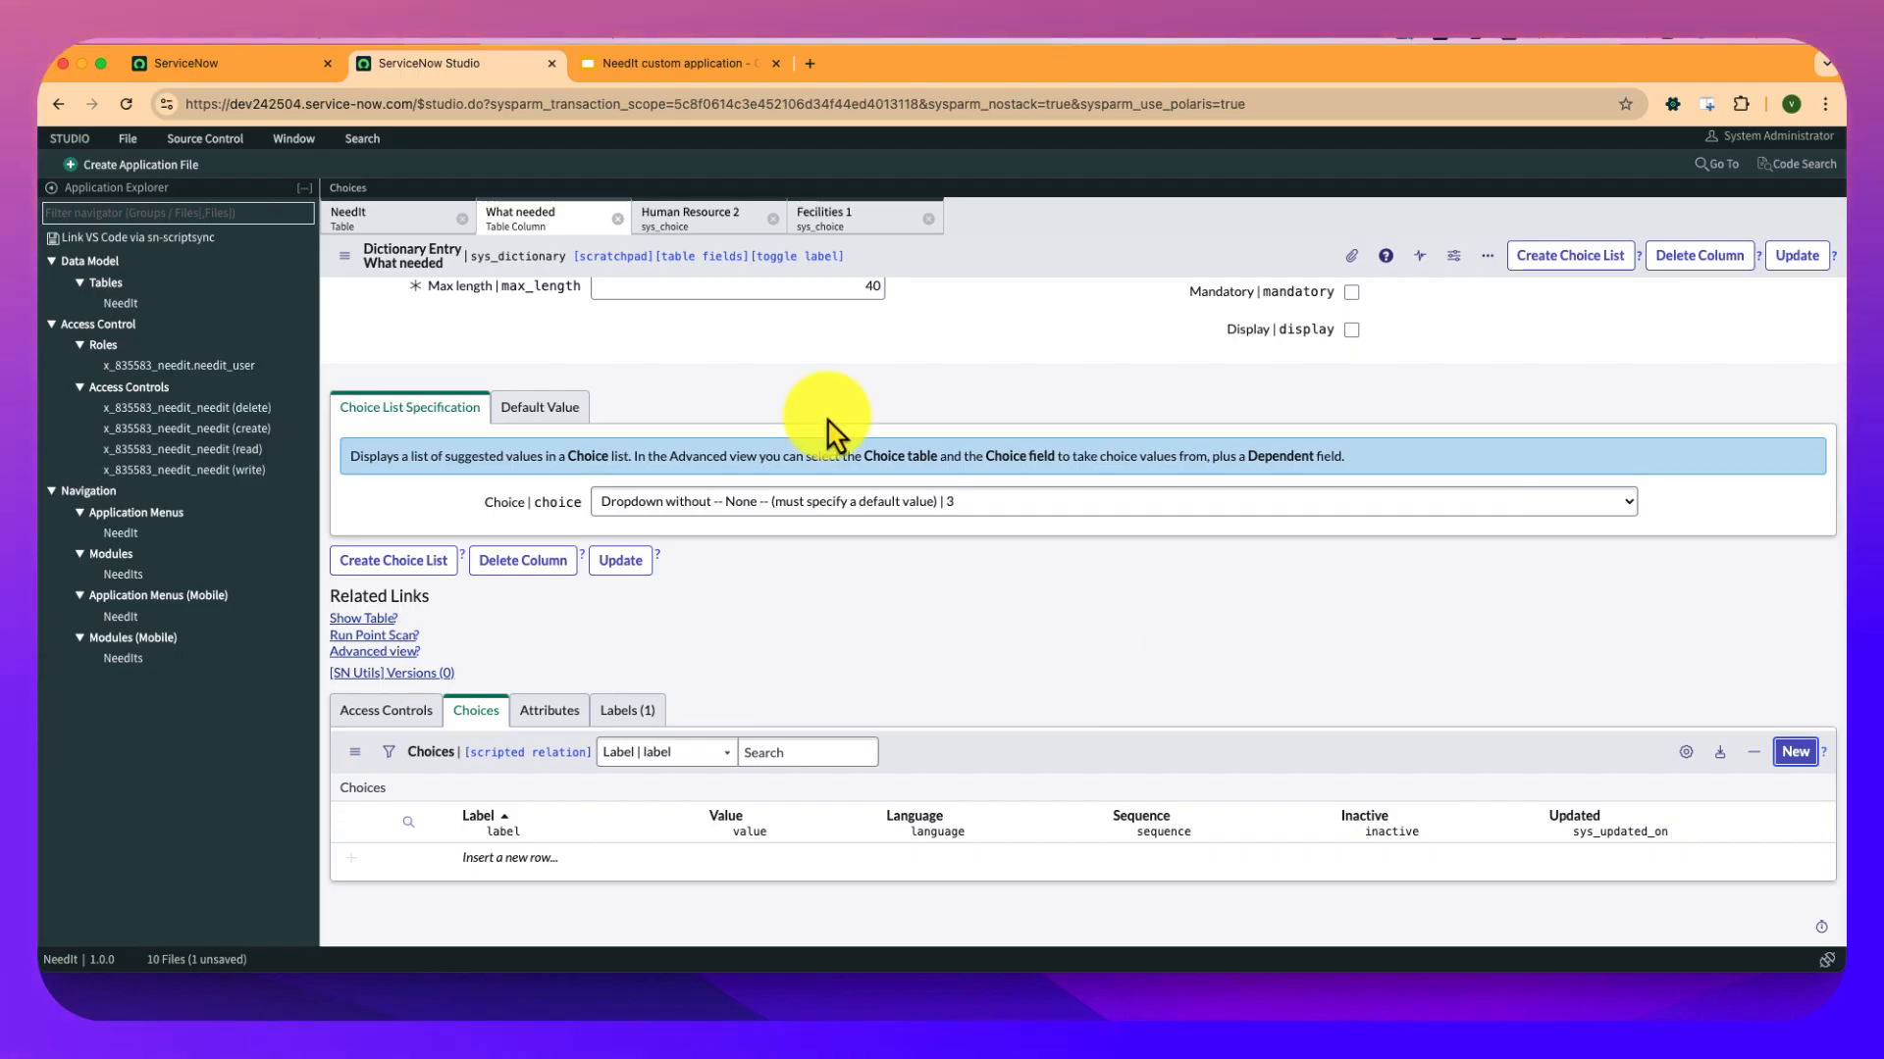
left_click(1795, 752)
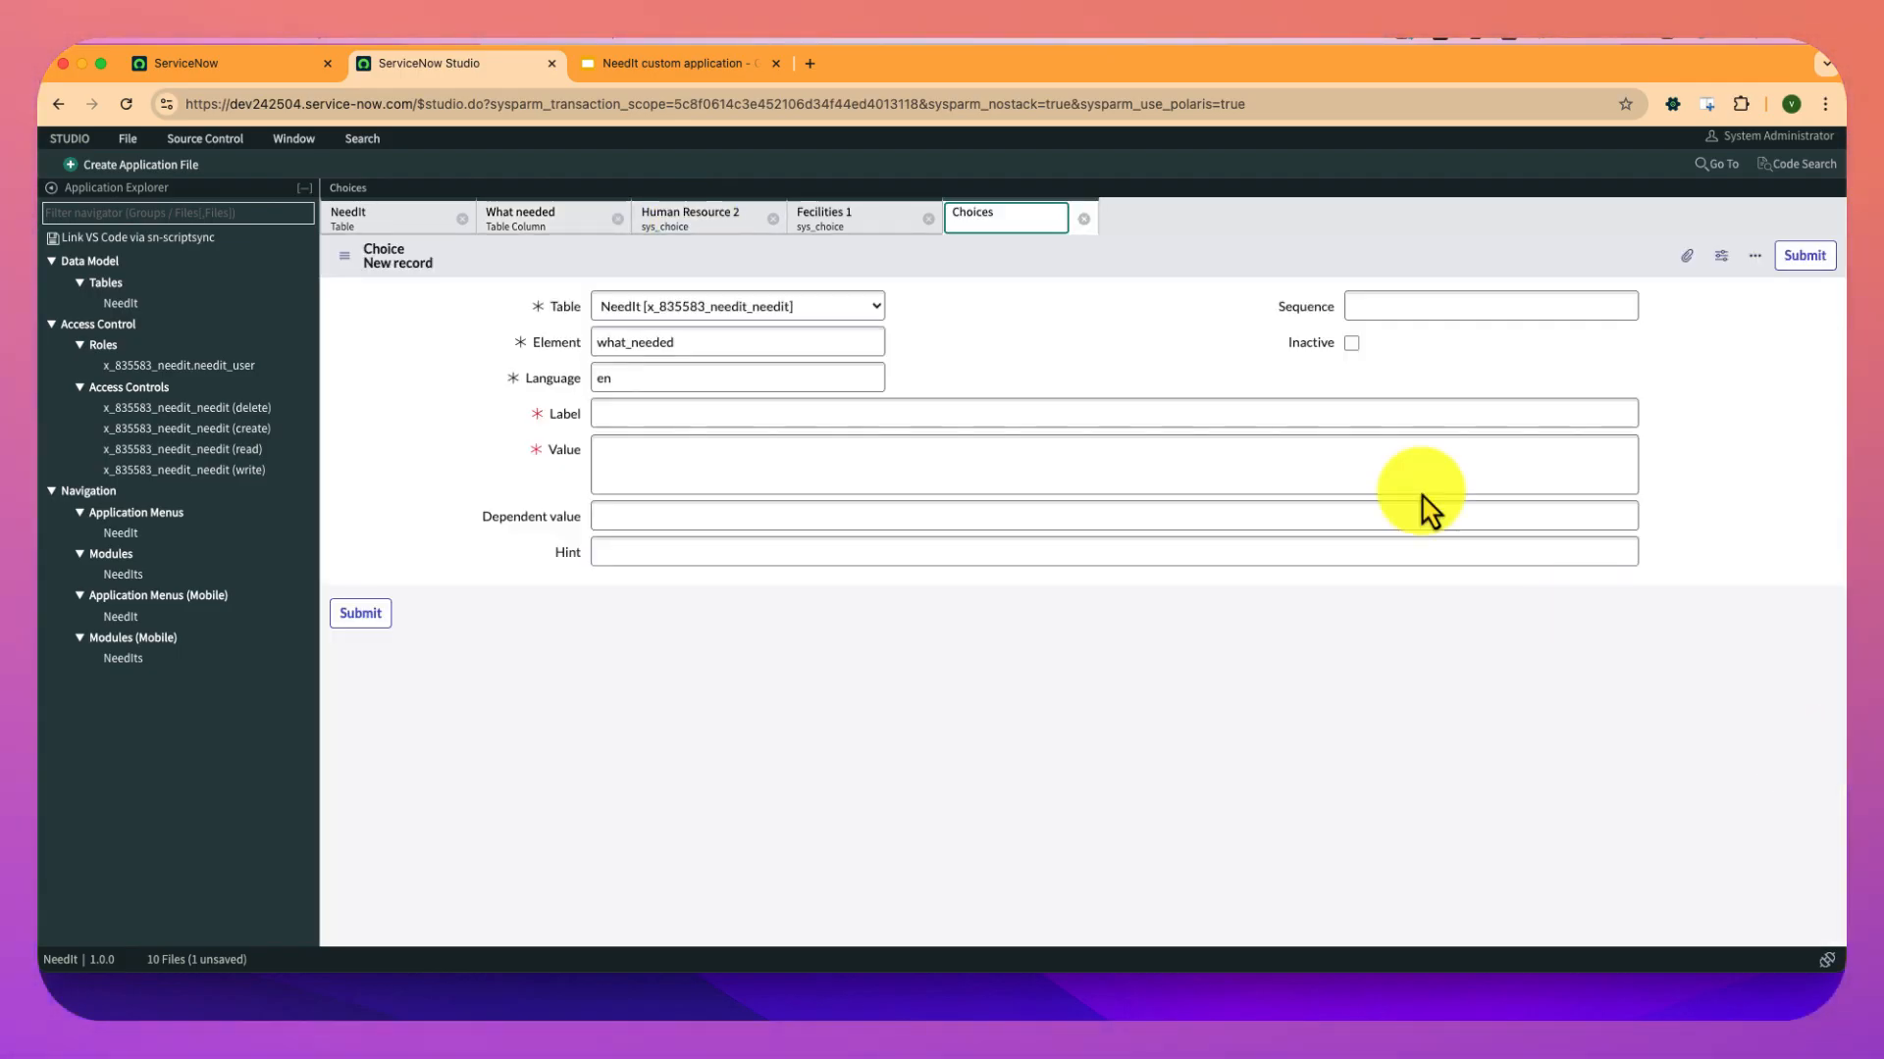
left_click(654, 413)
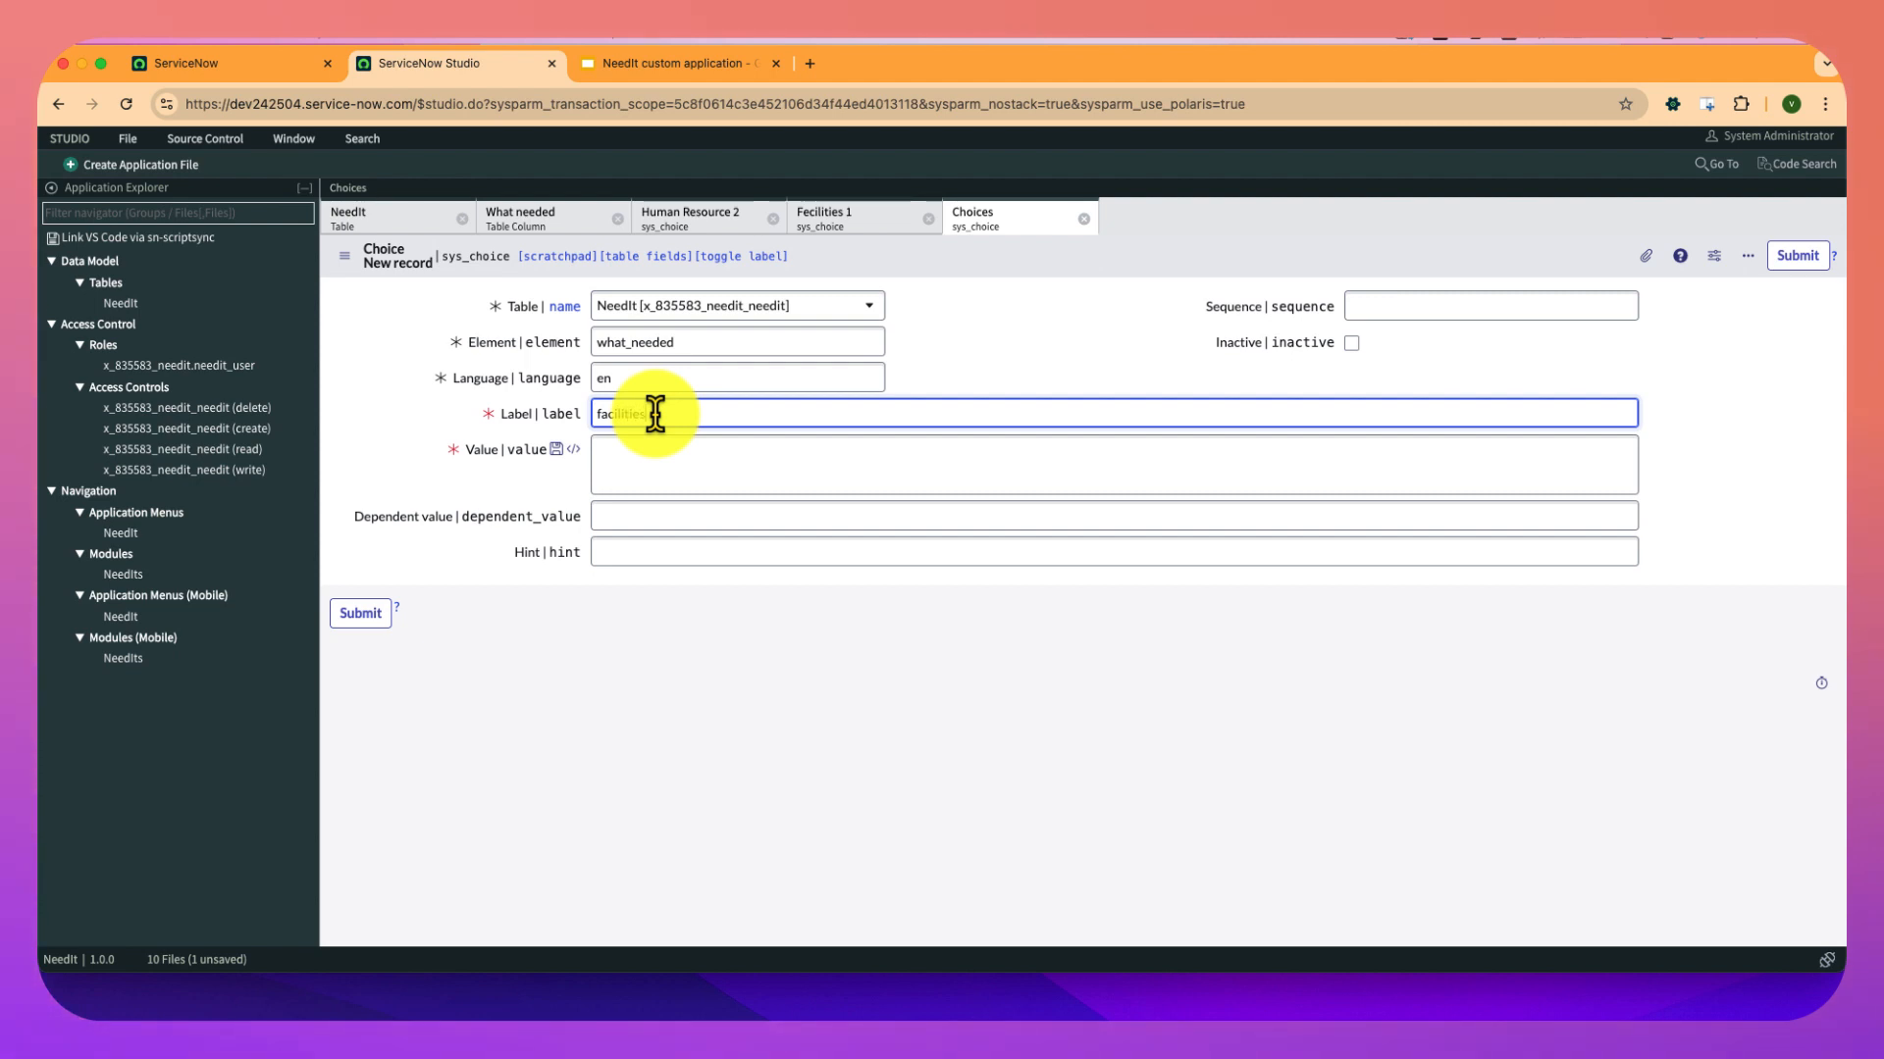
type("facilities 2")
left_click(661, 459)
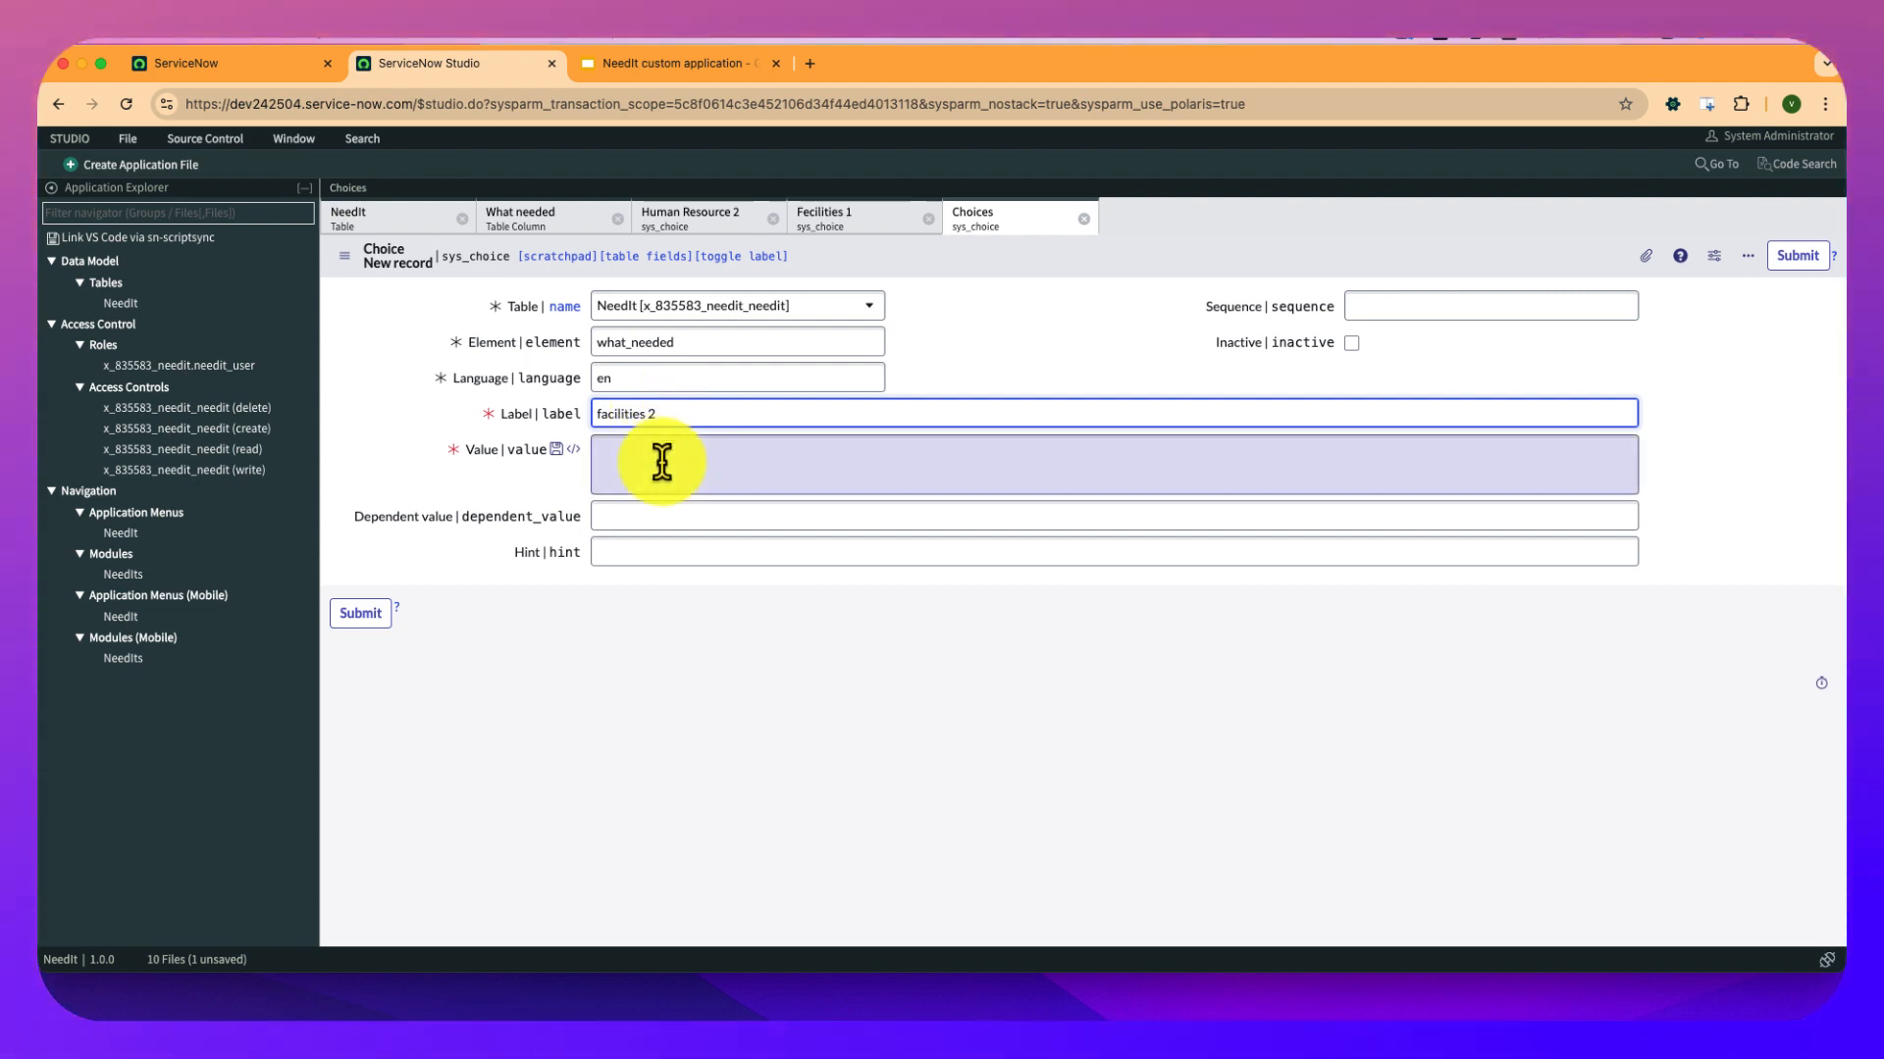
left_click(601, 415)
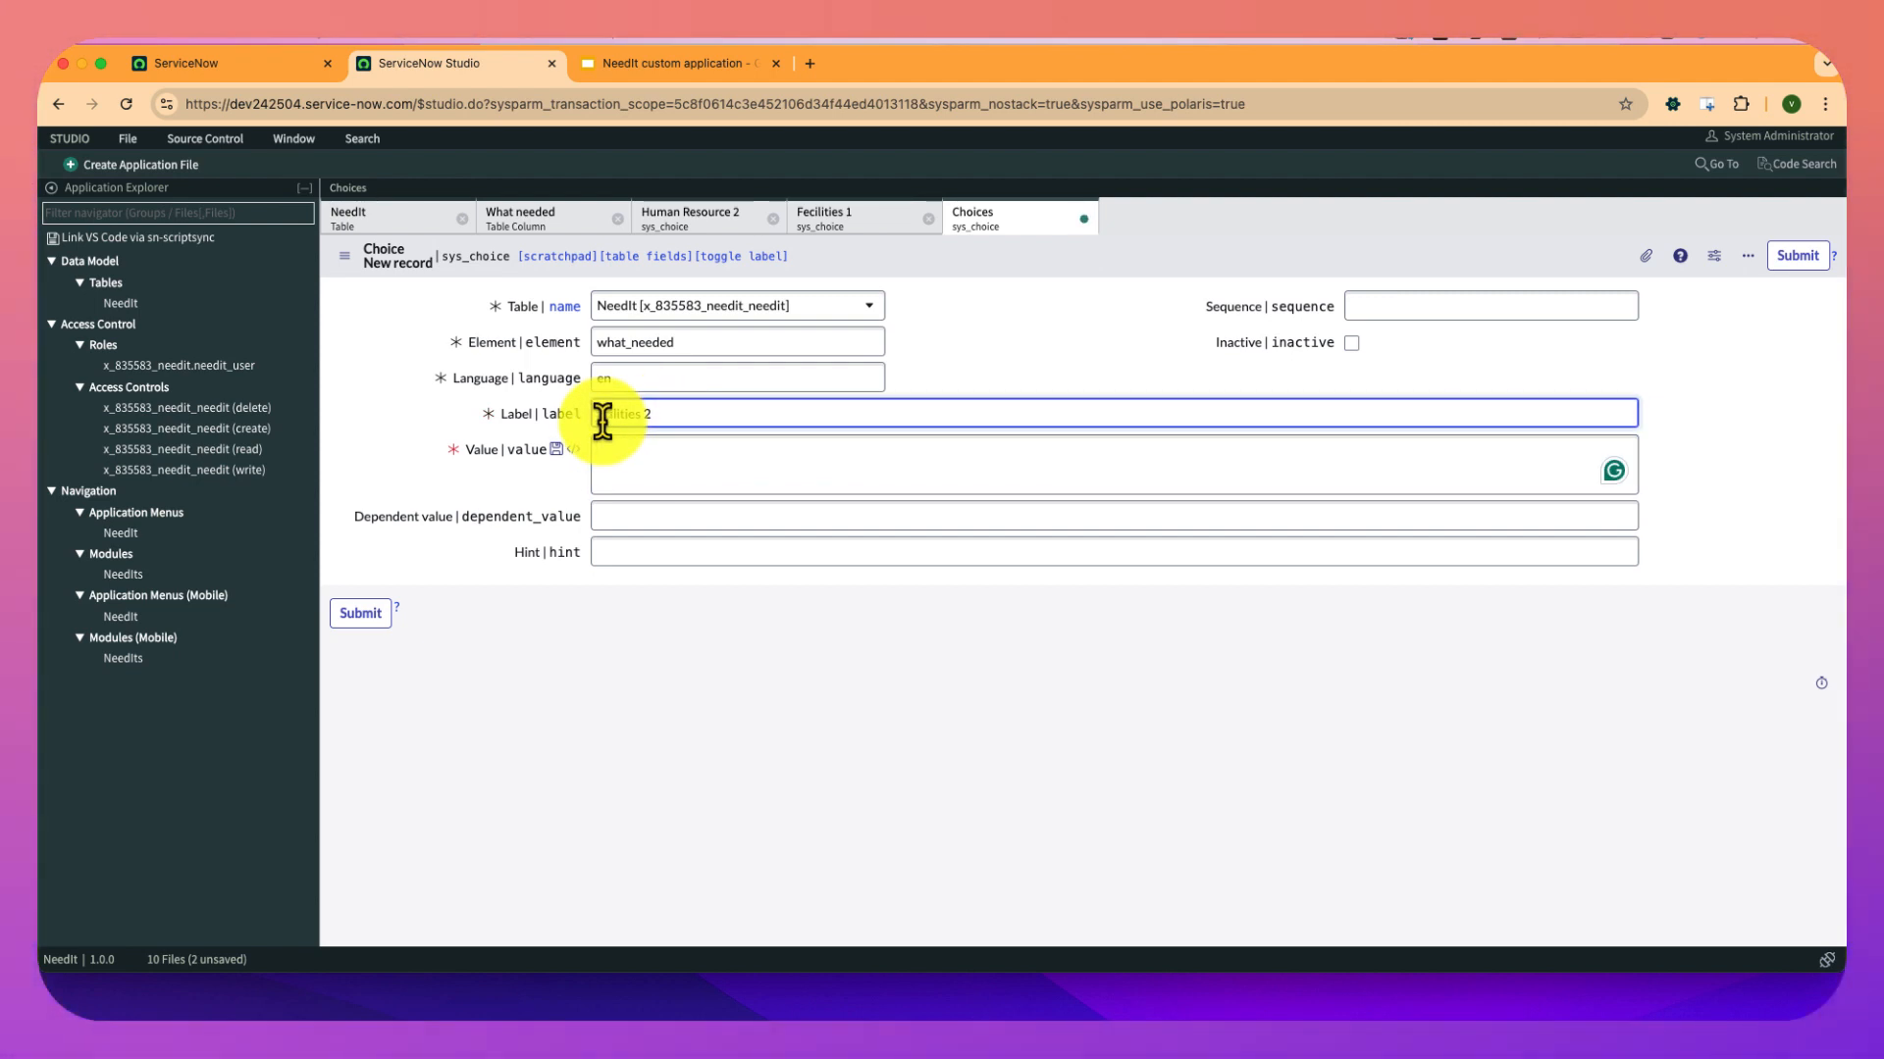
key("Delete")
type("F")
left_click(610, 452)
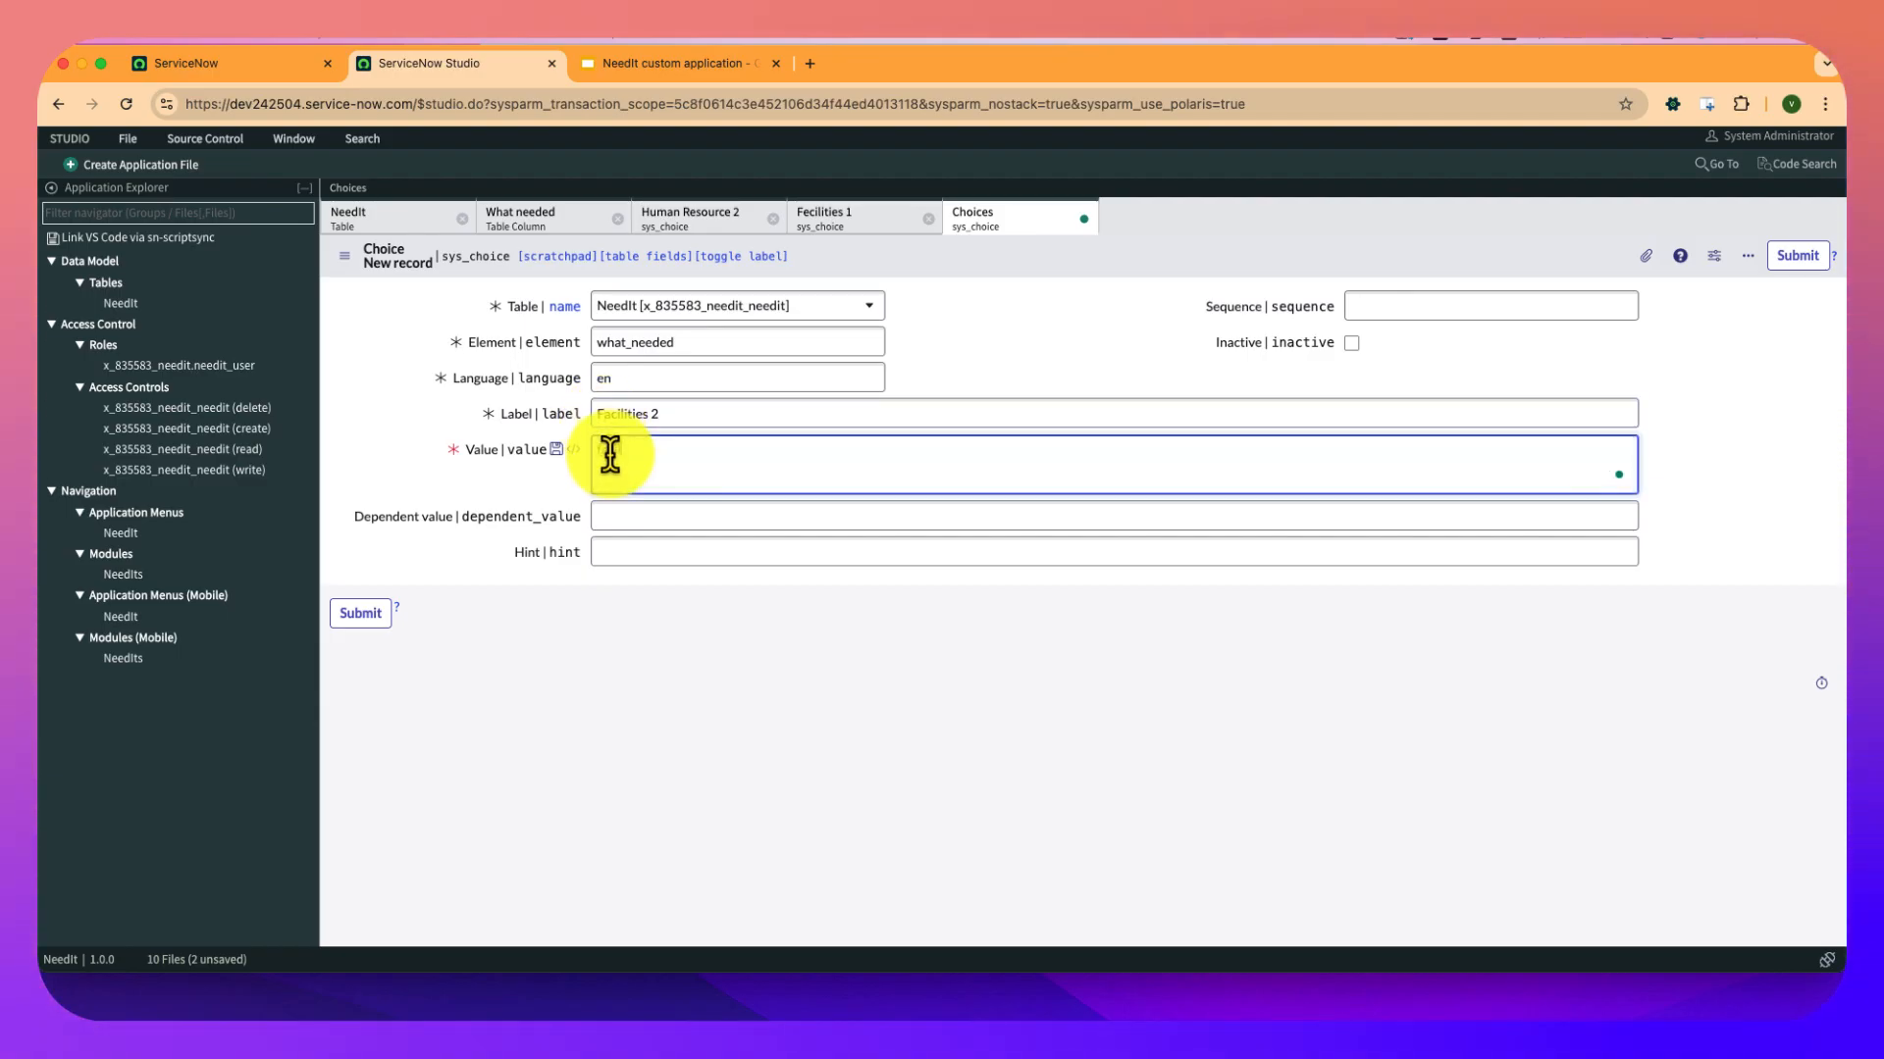
left_click(354, 615)
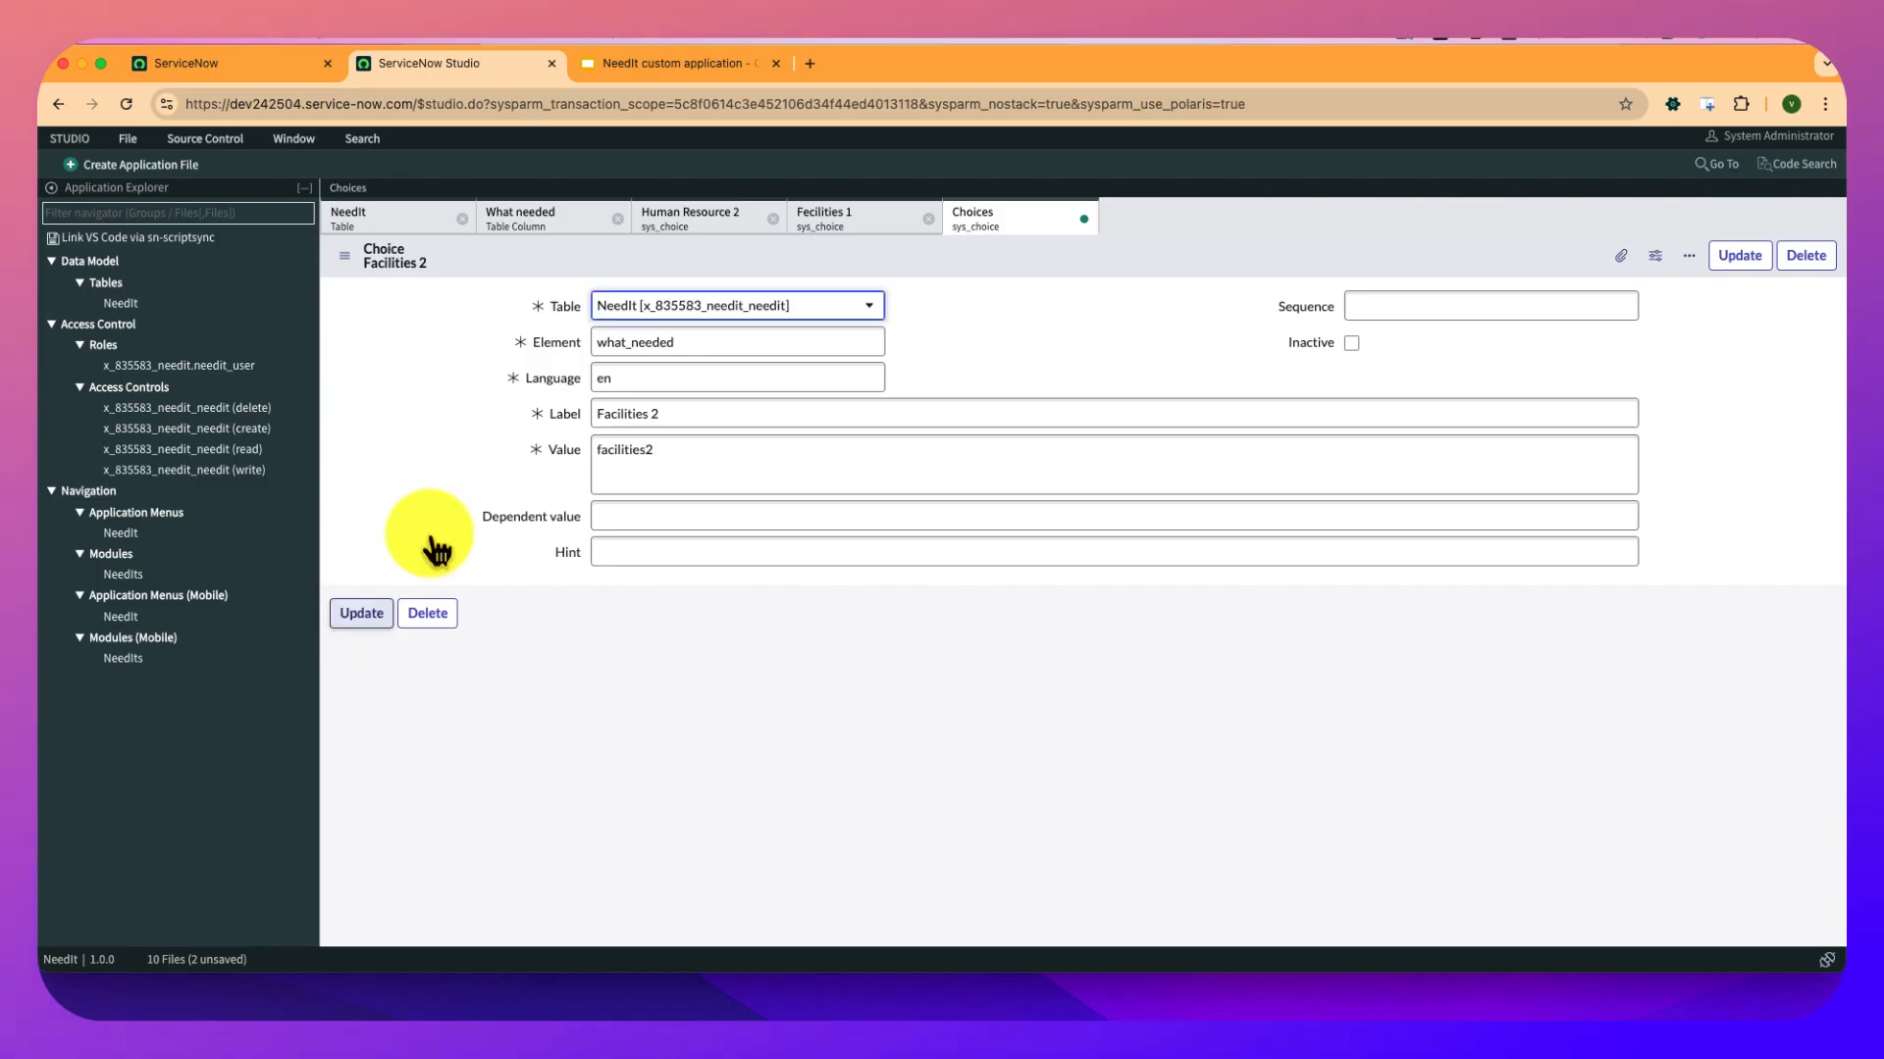
left_click(667, 230)
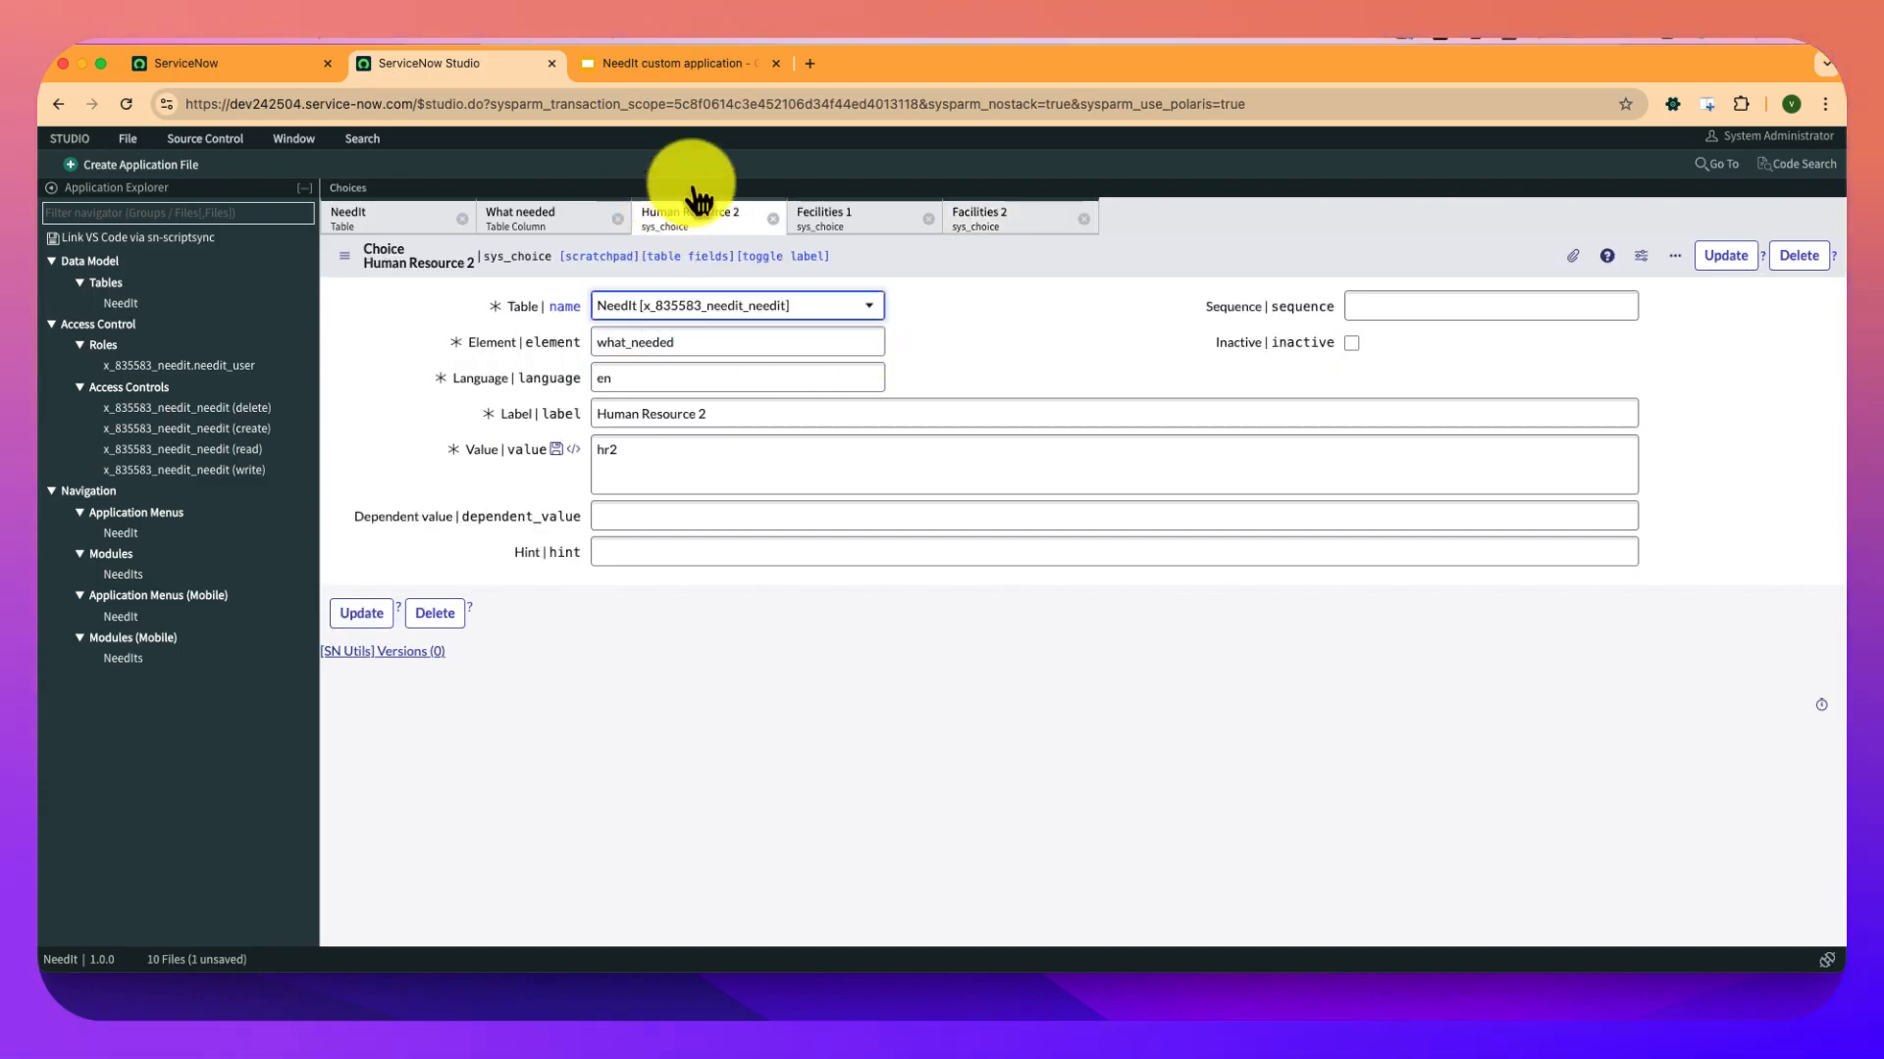
left_click(527, 228)
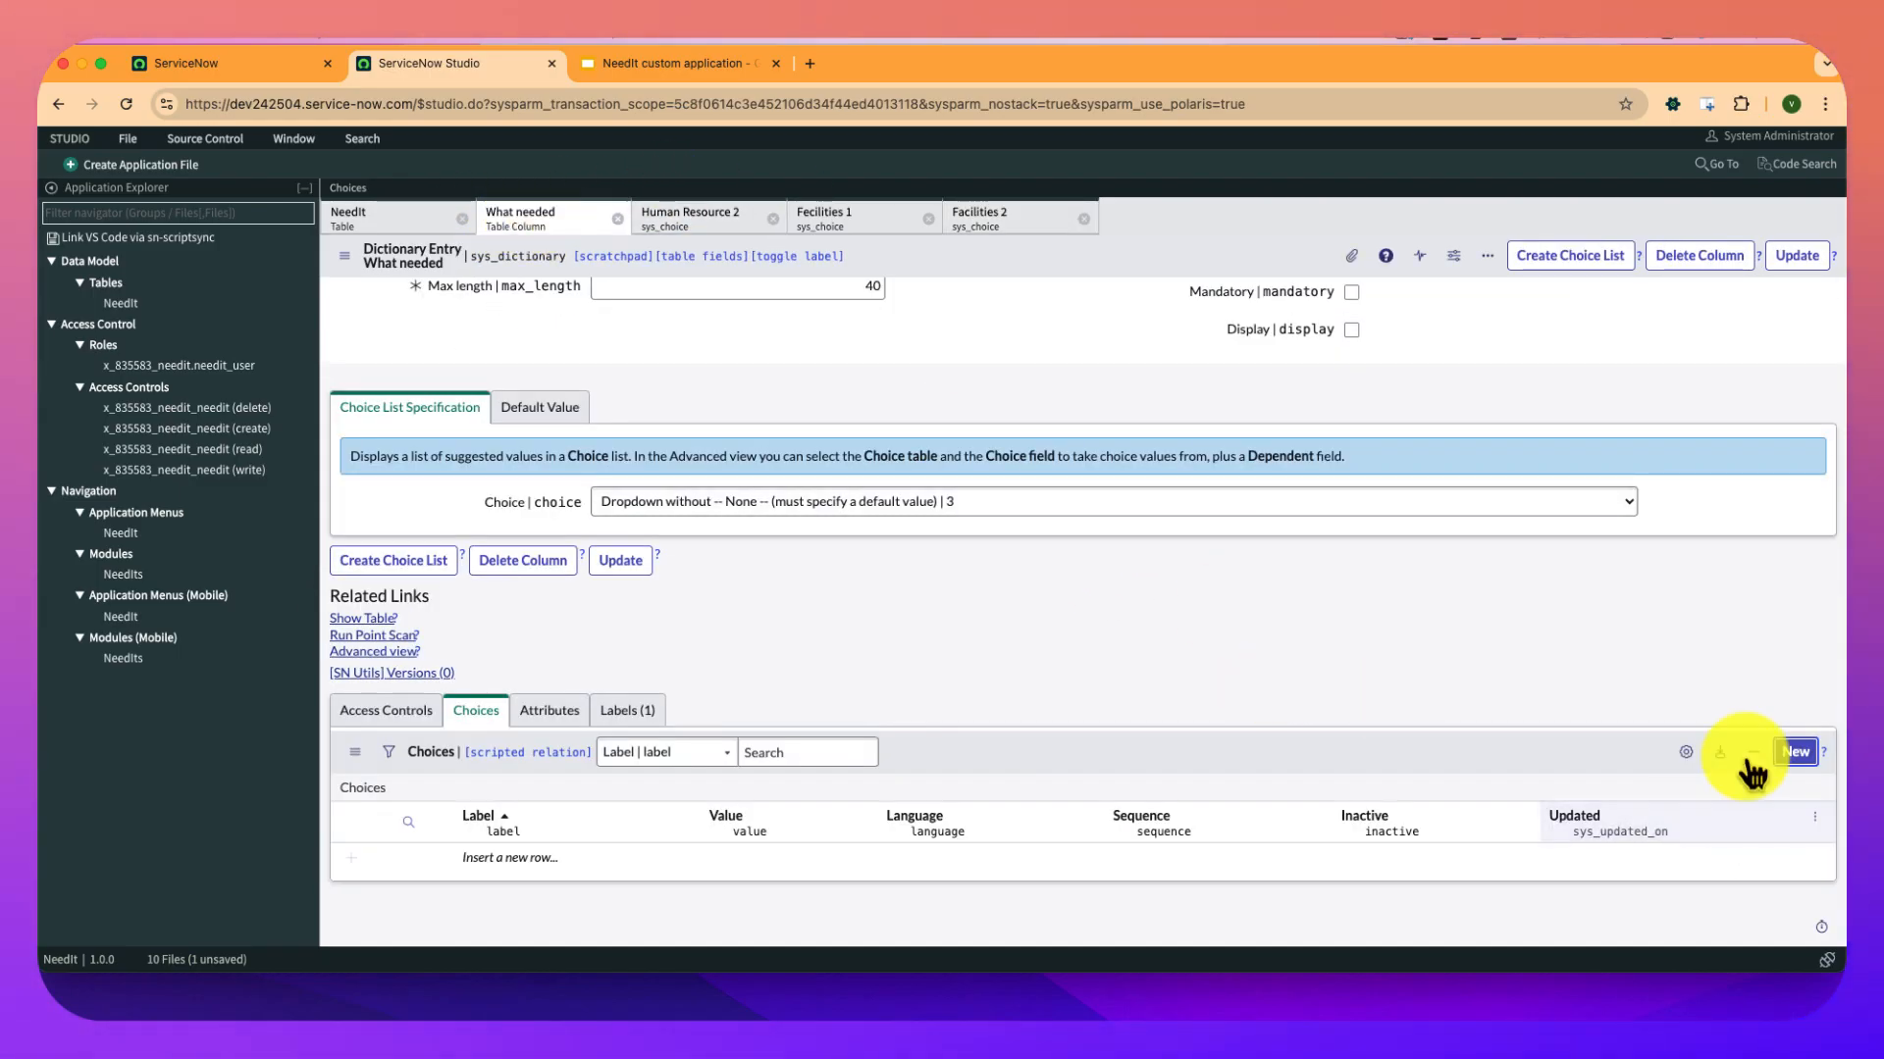
left_click(1795, 752)
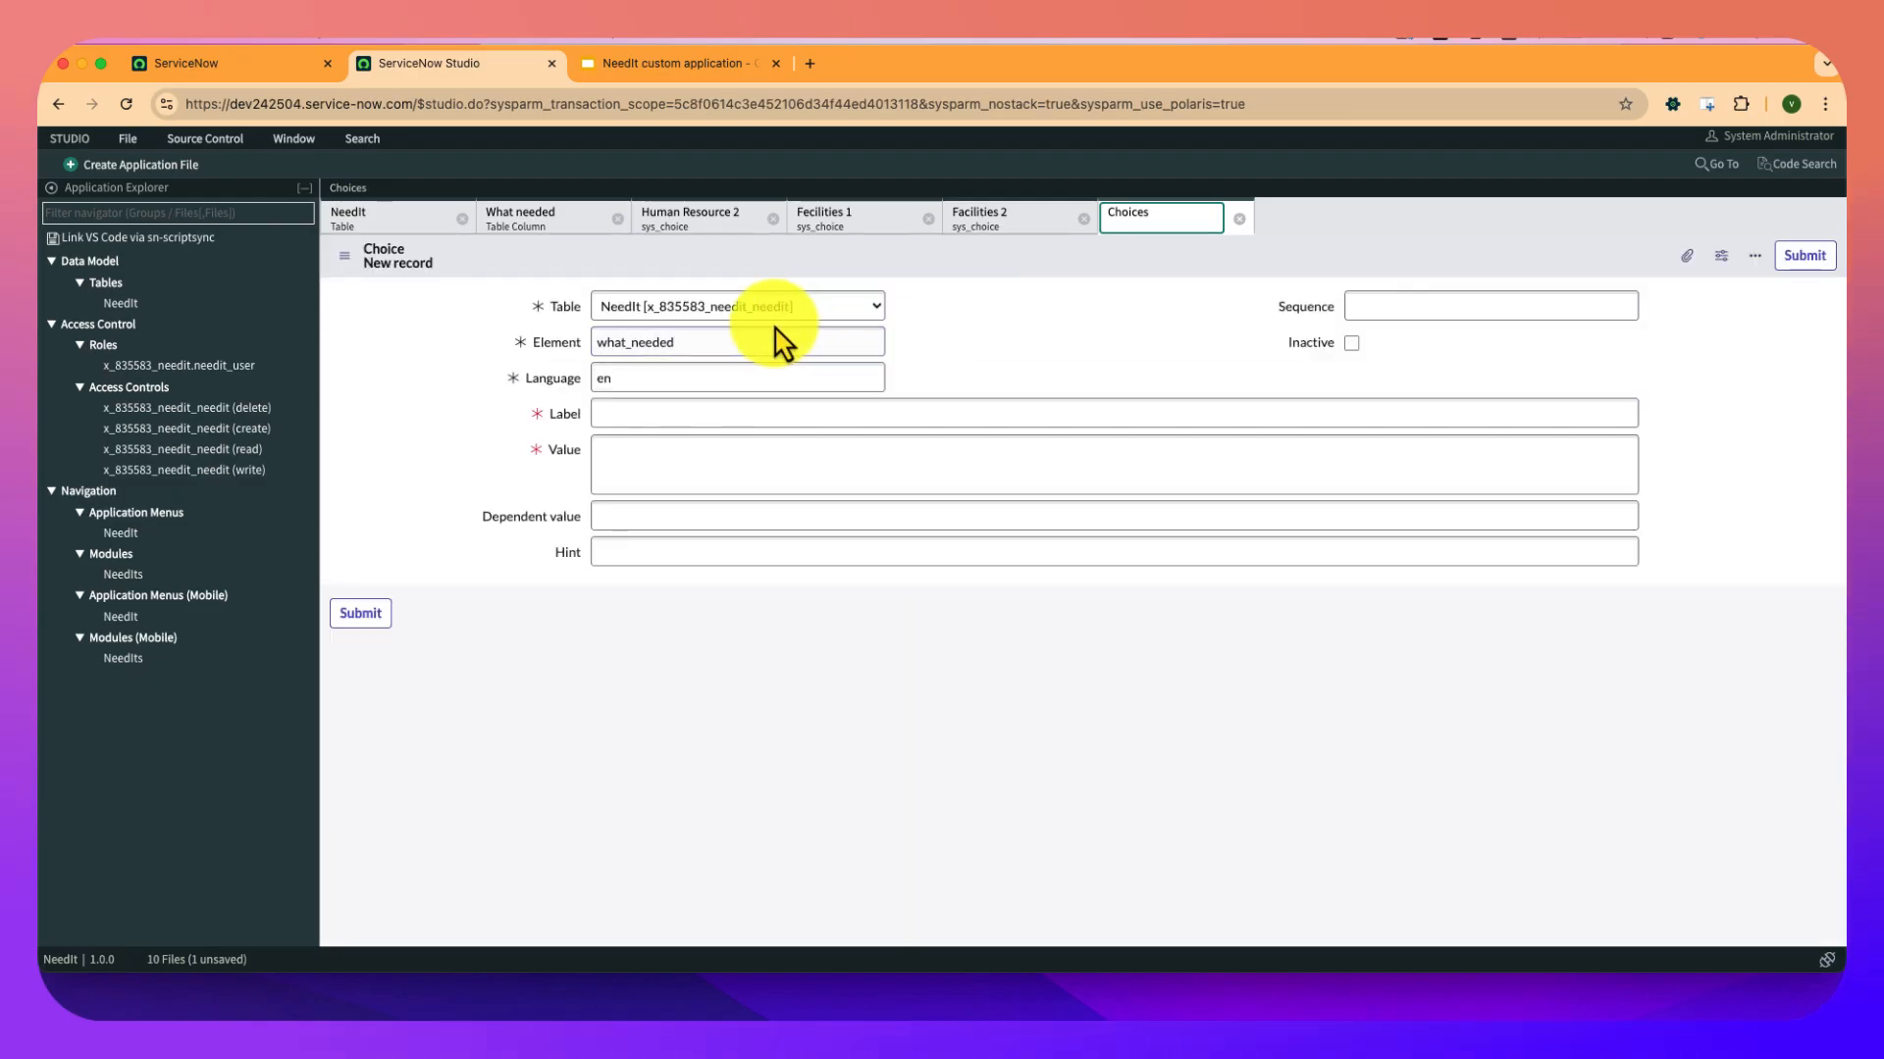
left_click(657, 411)
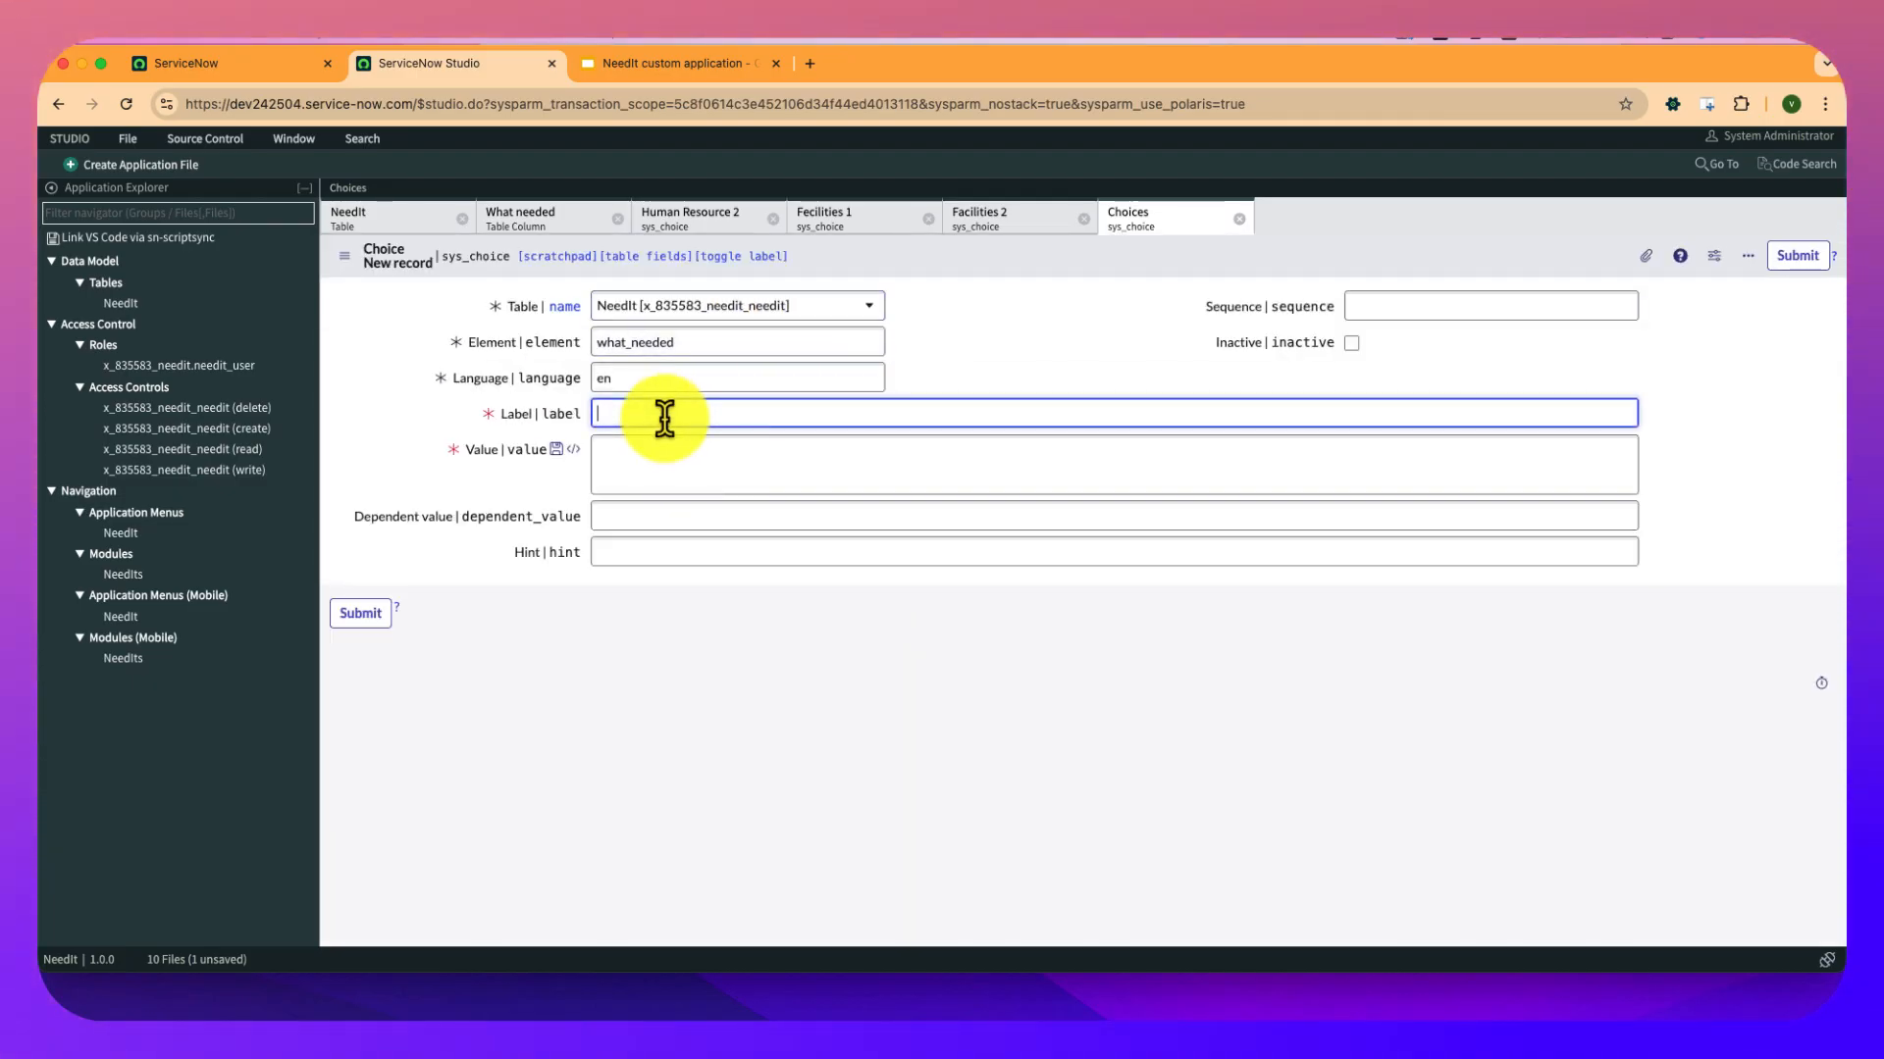
Refresh the What needed column's choices list and review the choices added so far.
left_click(533, 227)
left_click(1189, 775)
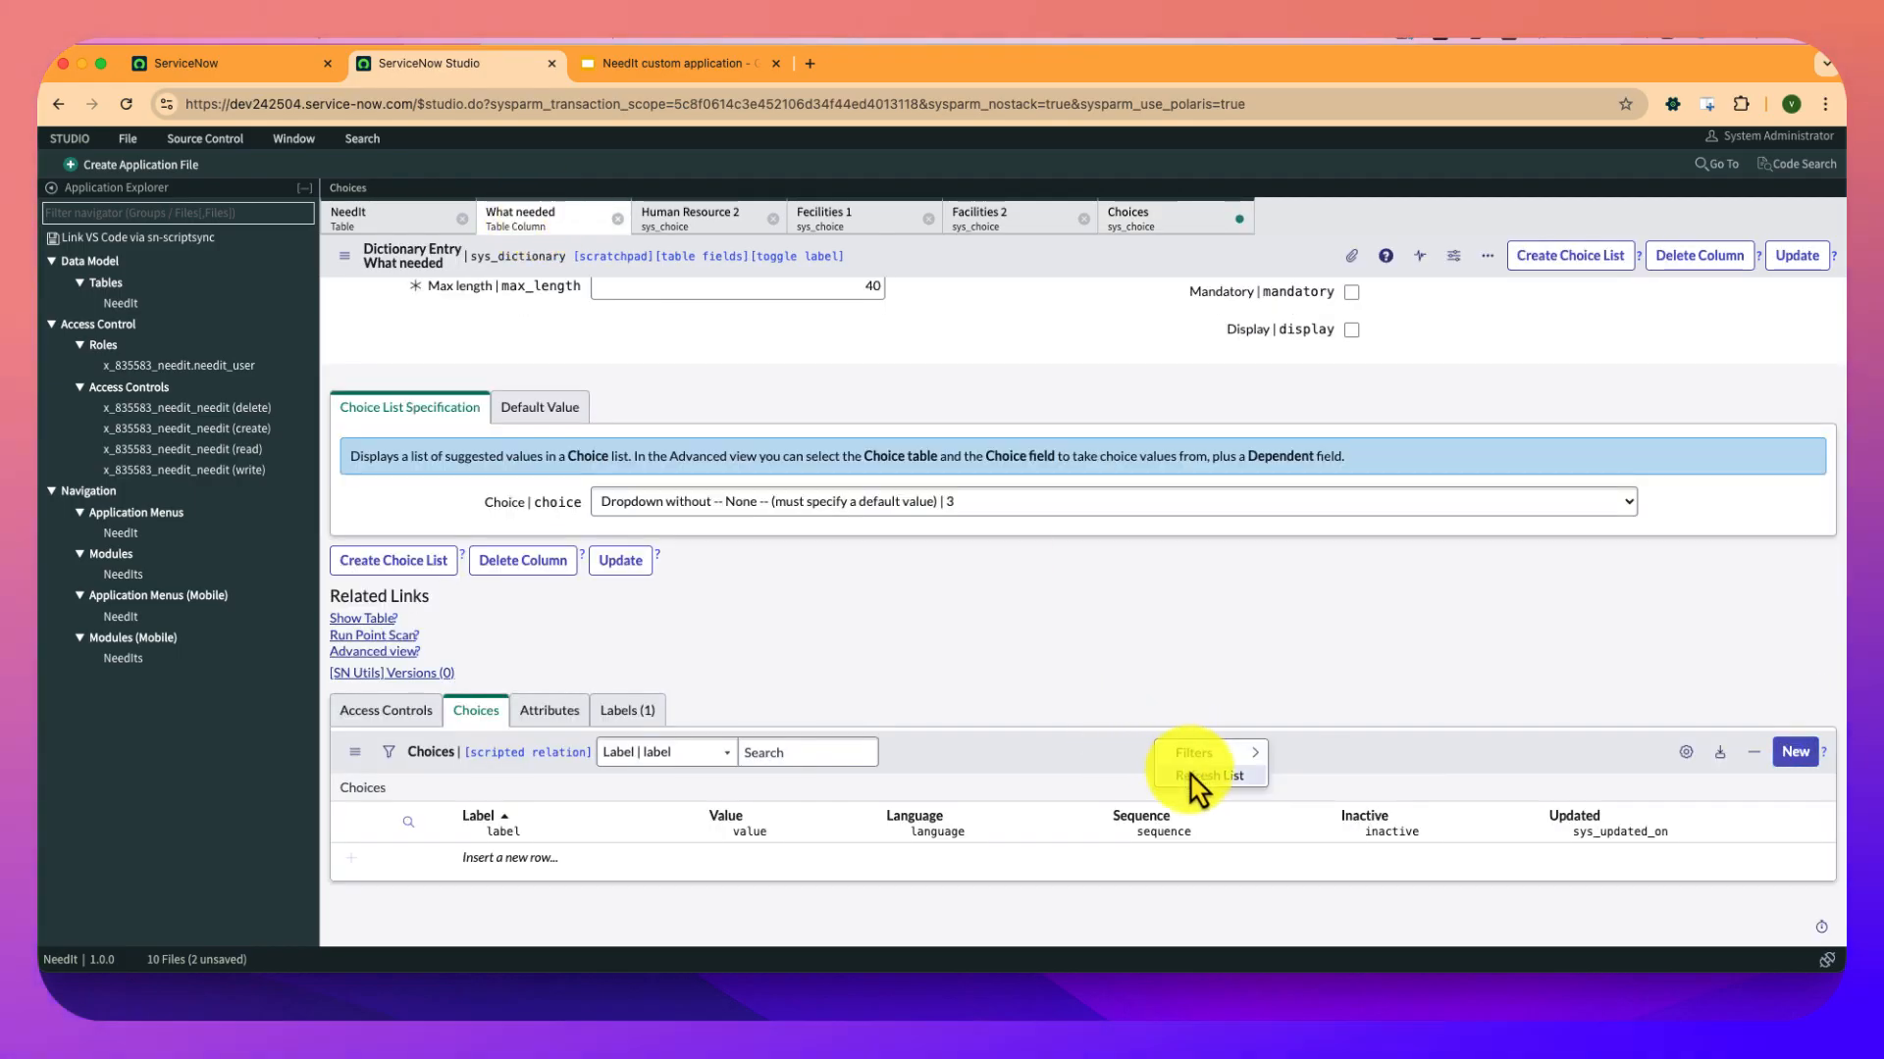
scroll(1192, 782, "down", 2)
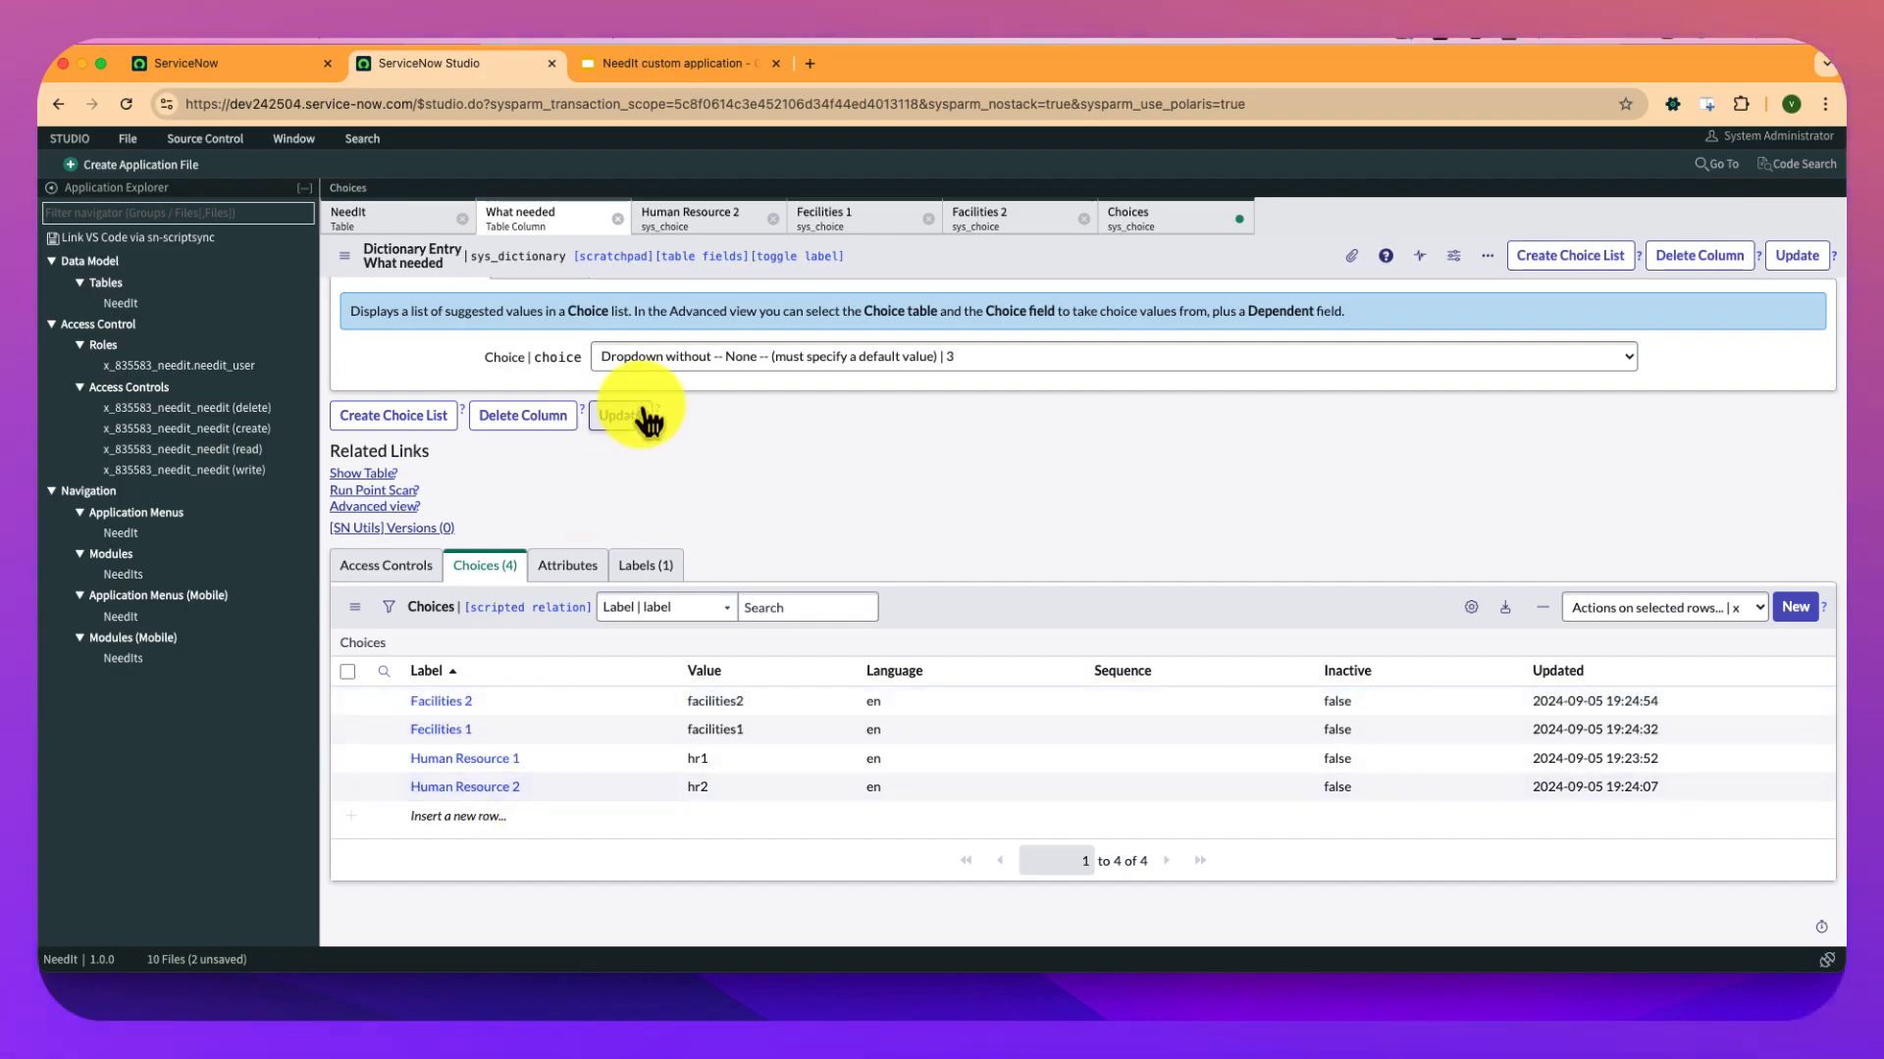
left_click(656, 65)
left_click(432, 64)
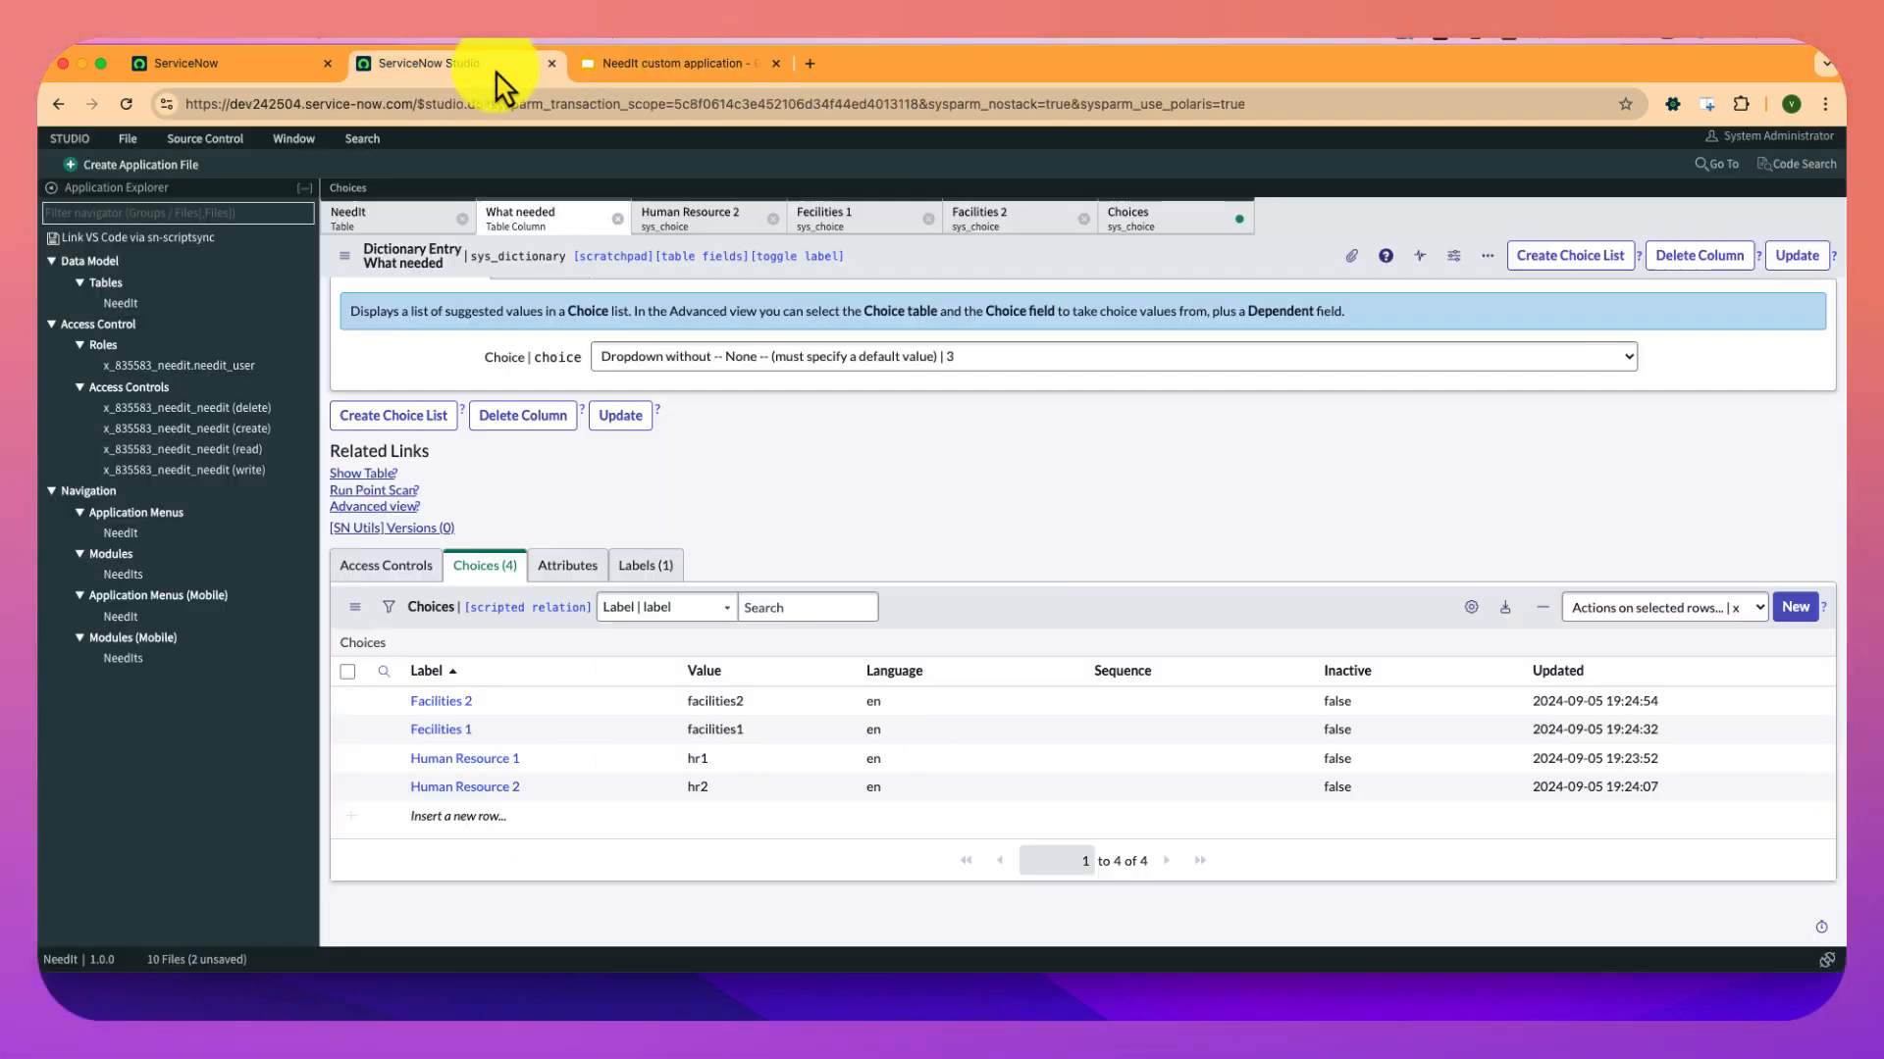
Add a choice labelled "Legal 1" with the value legal1 to the What needed column.
left_click(1796, 608)
left_click(677, 413)
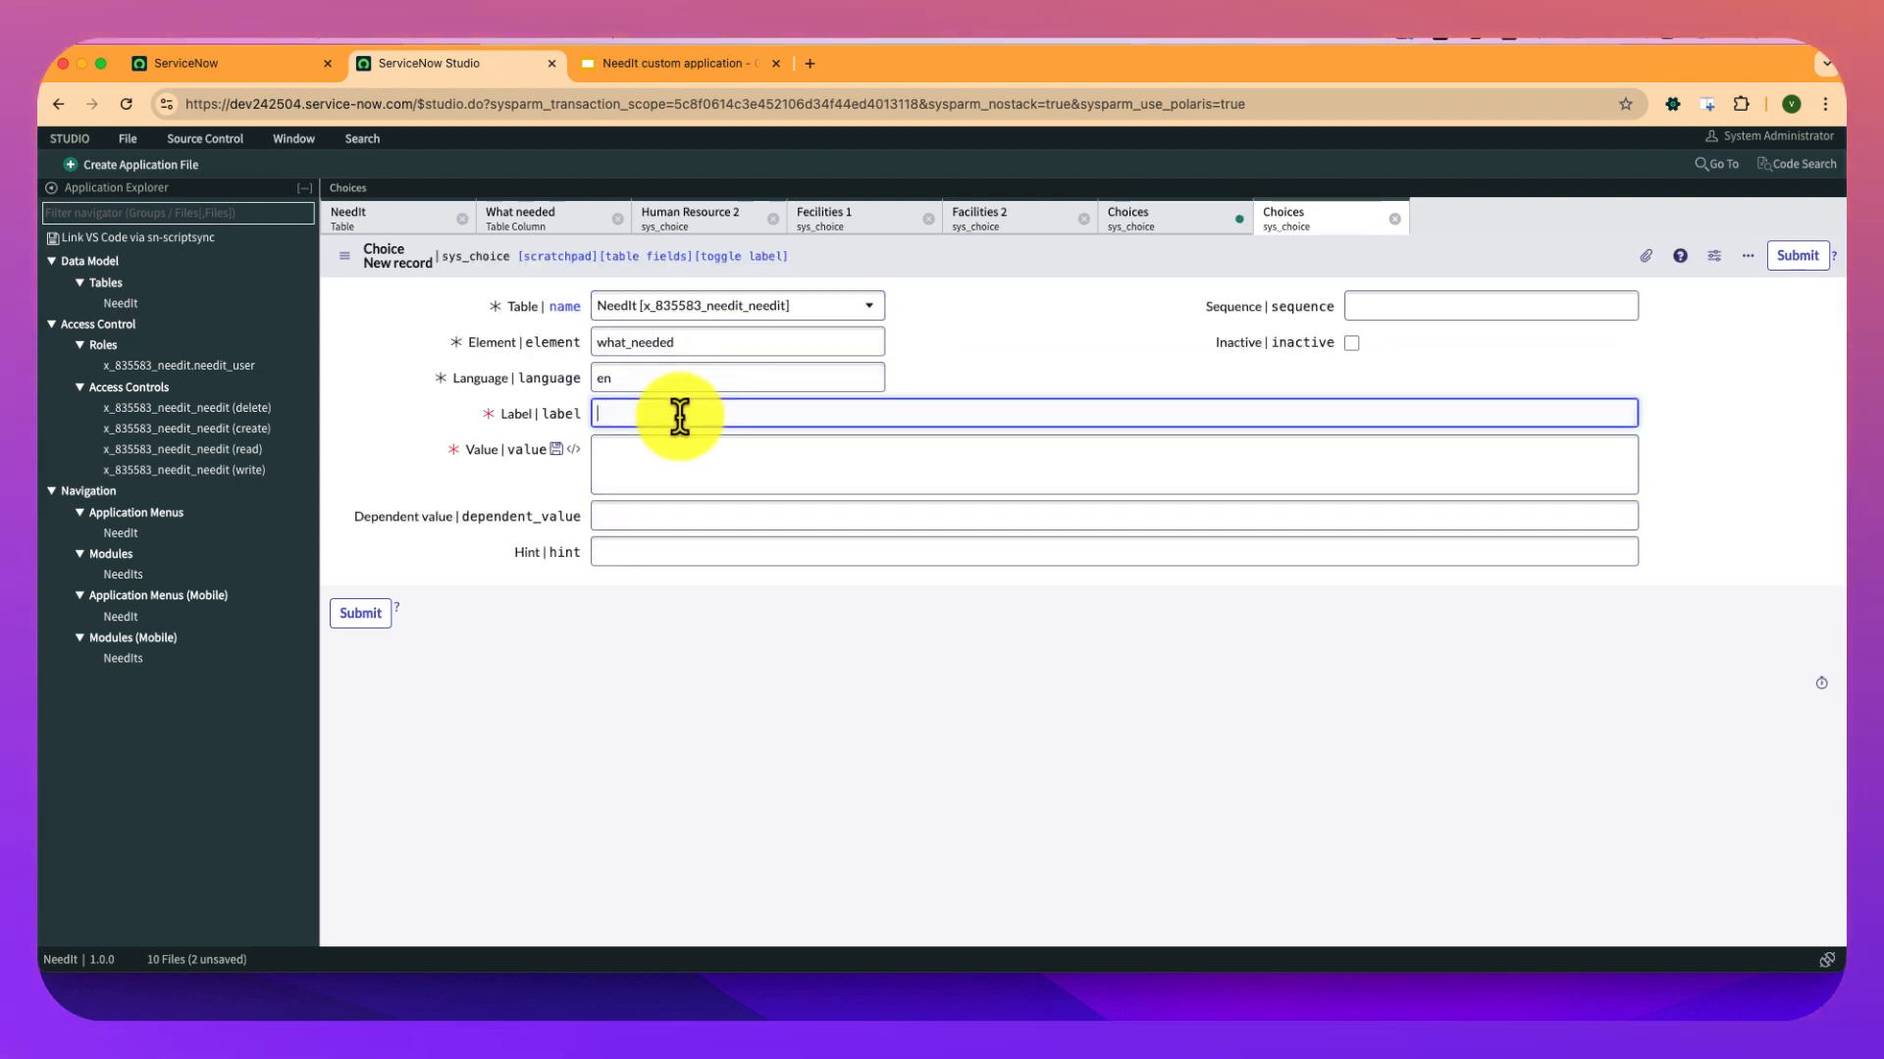
type("Legal1")
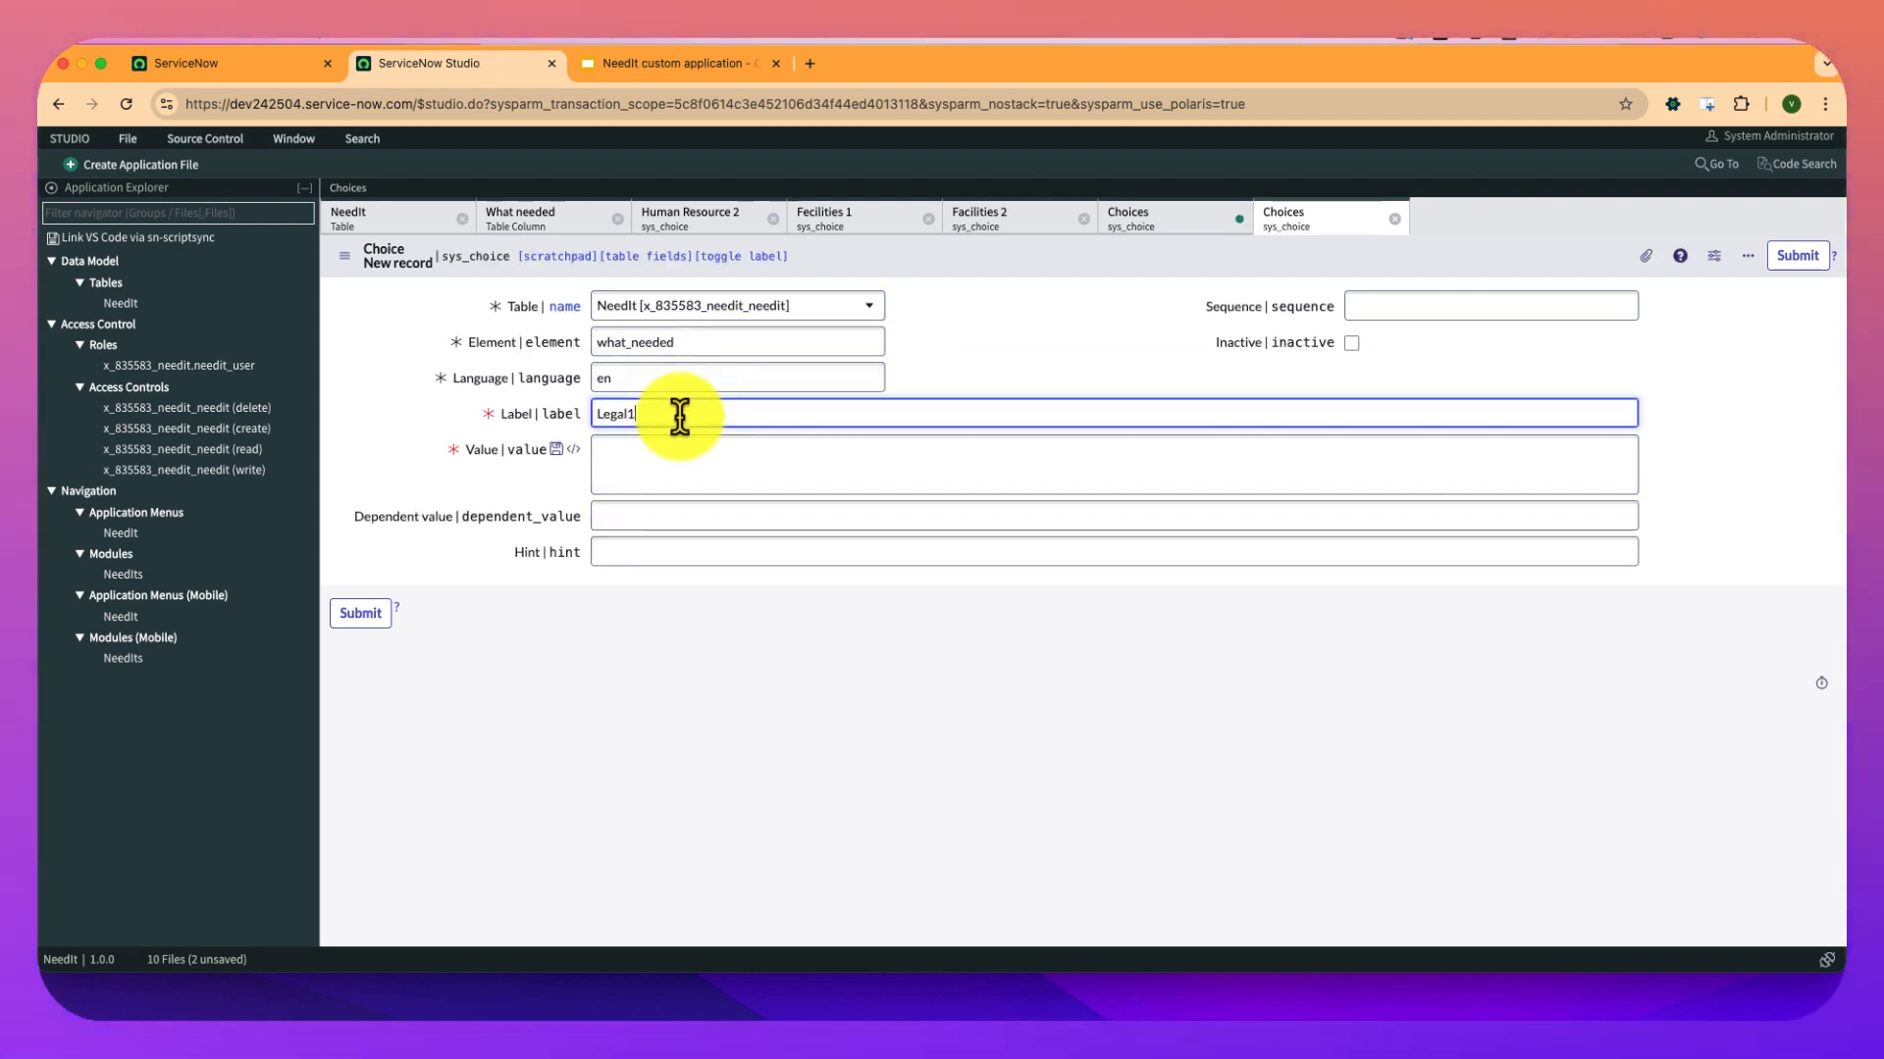
key("Tab")
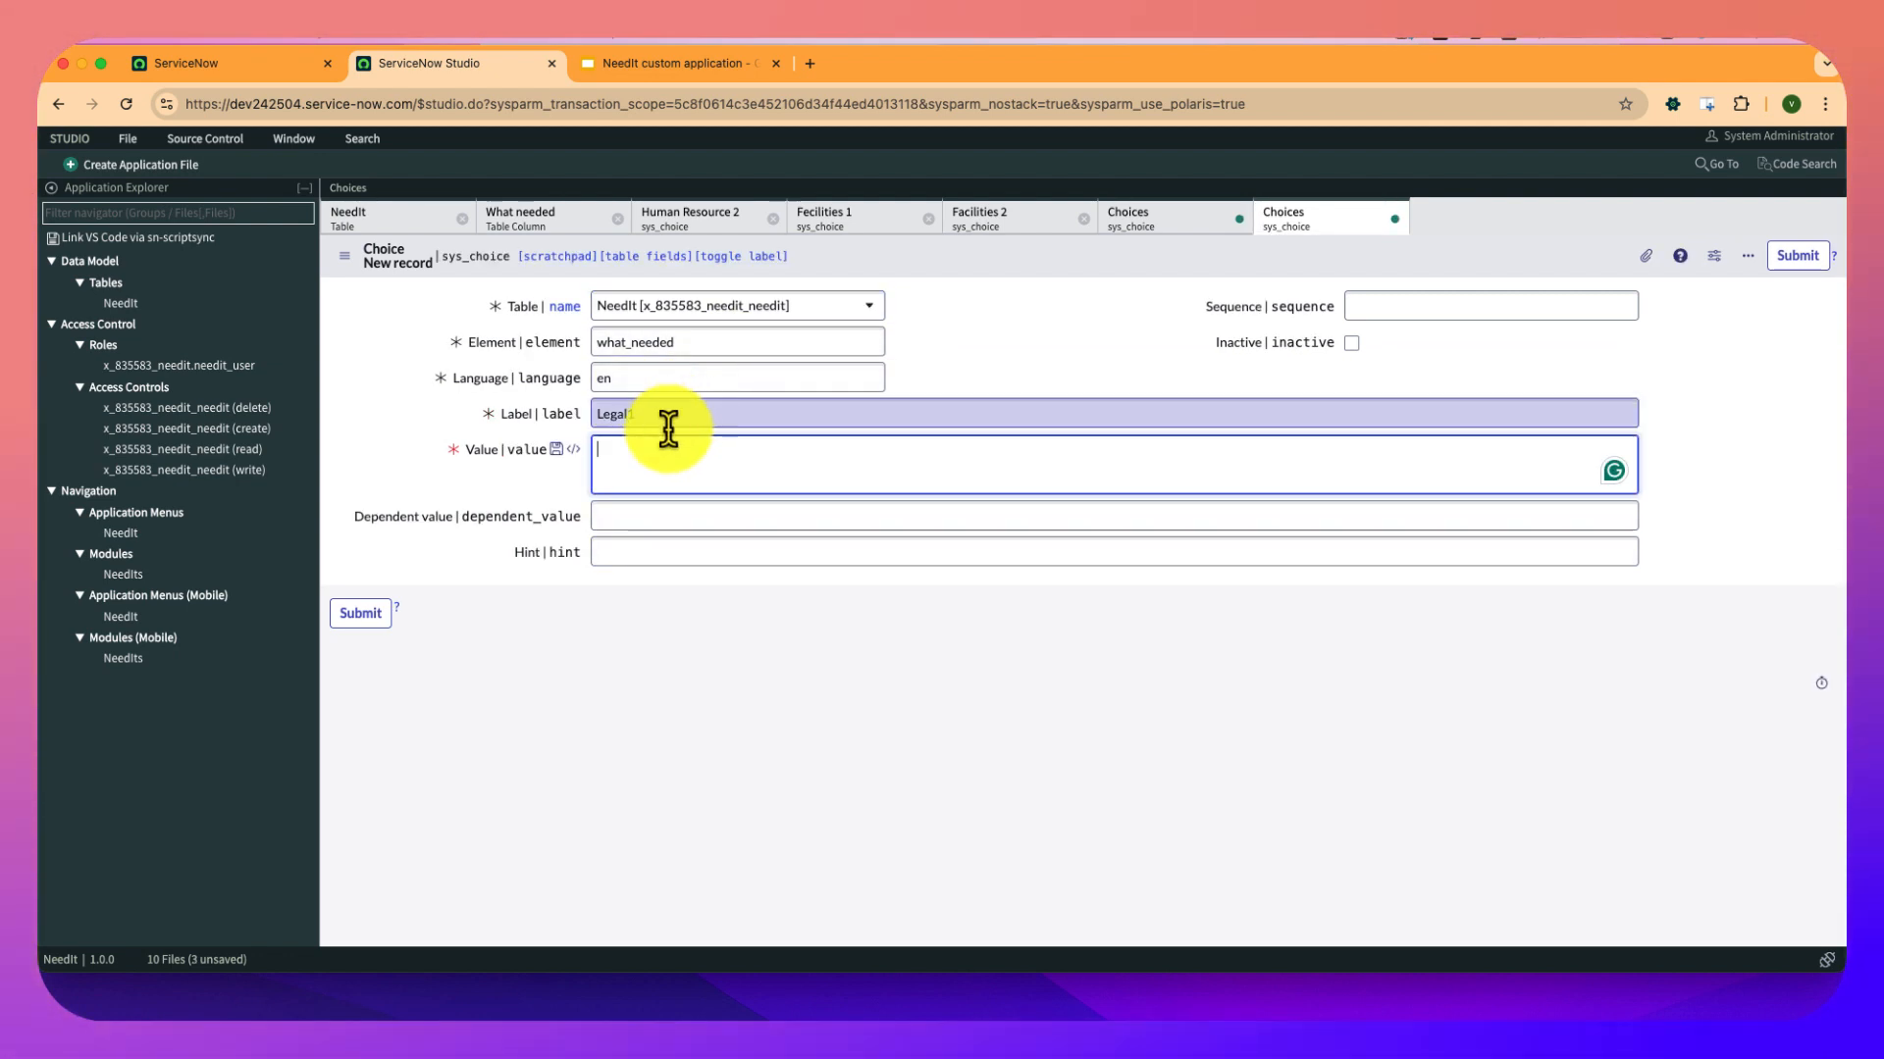
left_click(662, 413)
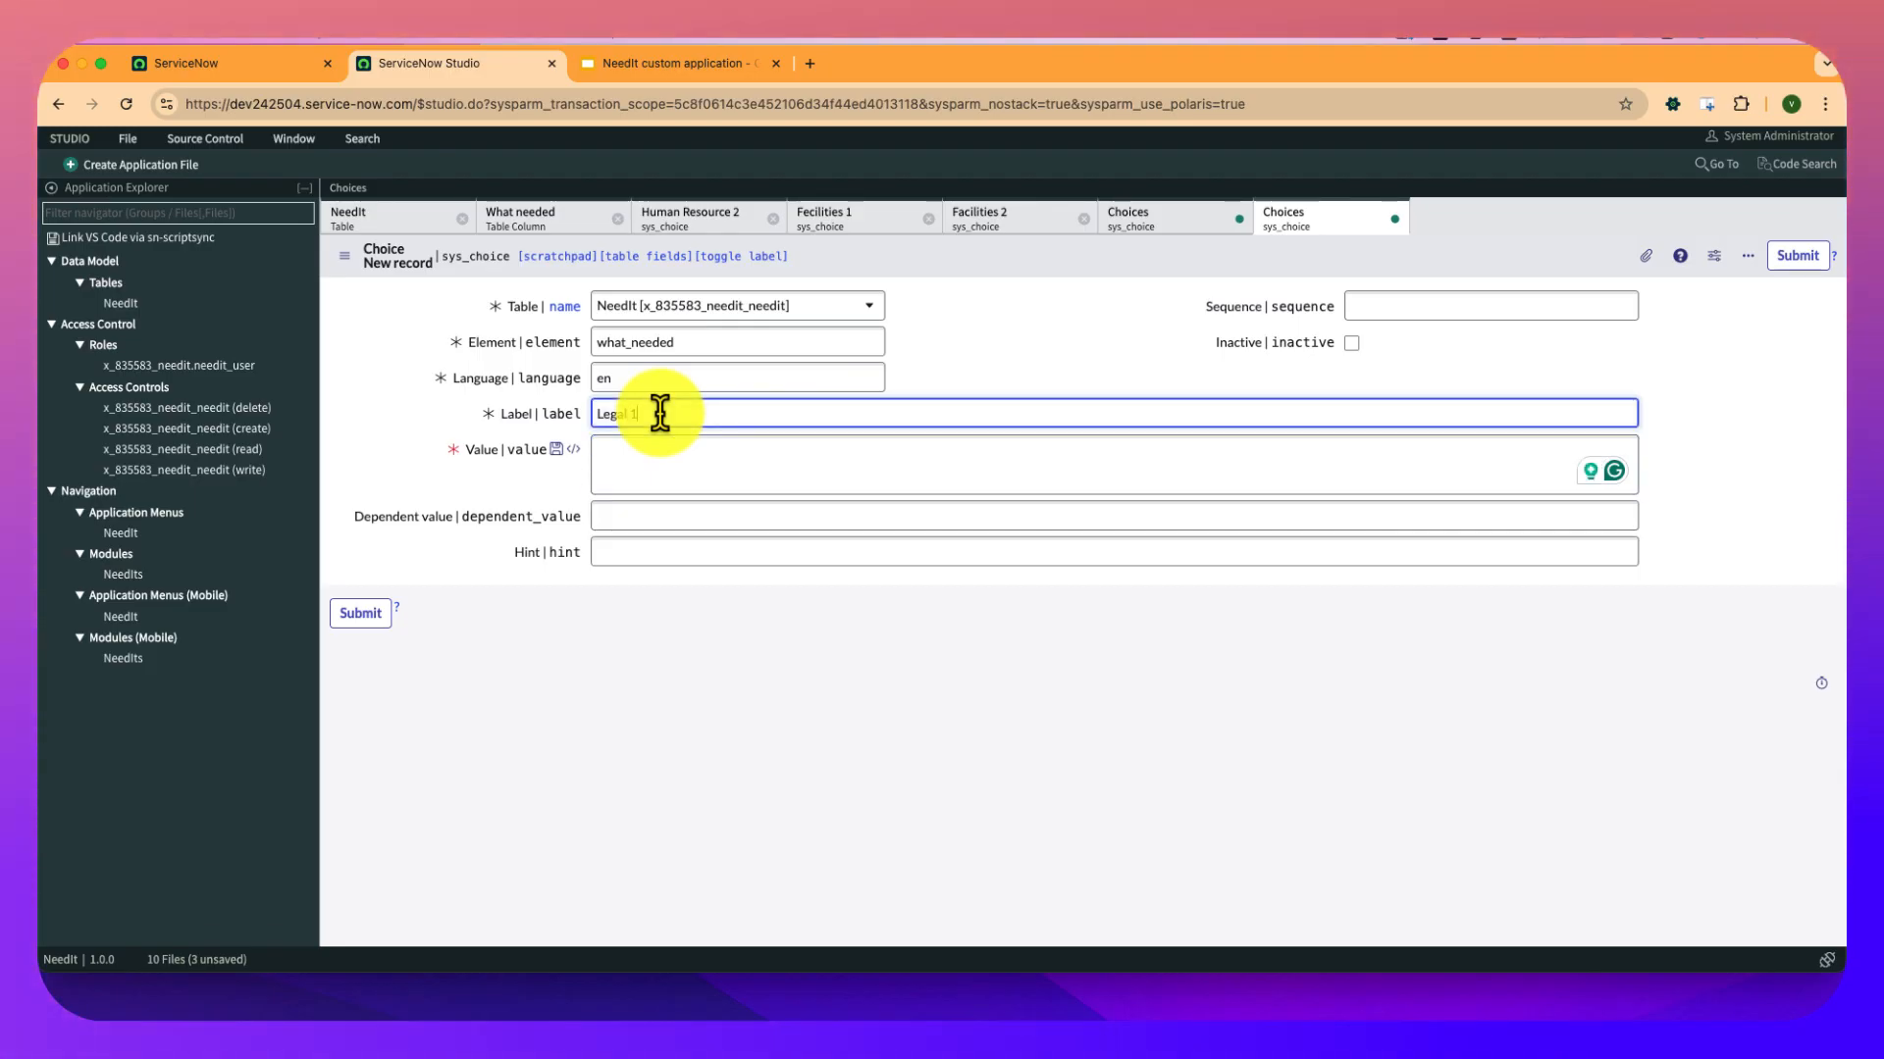
left_click(651, 450)
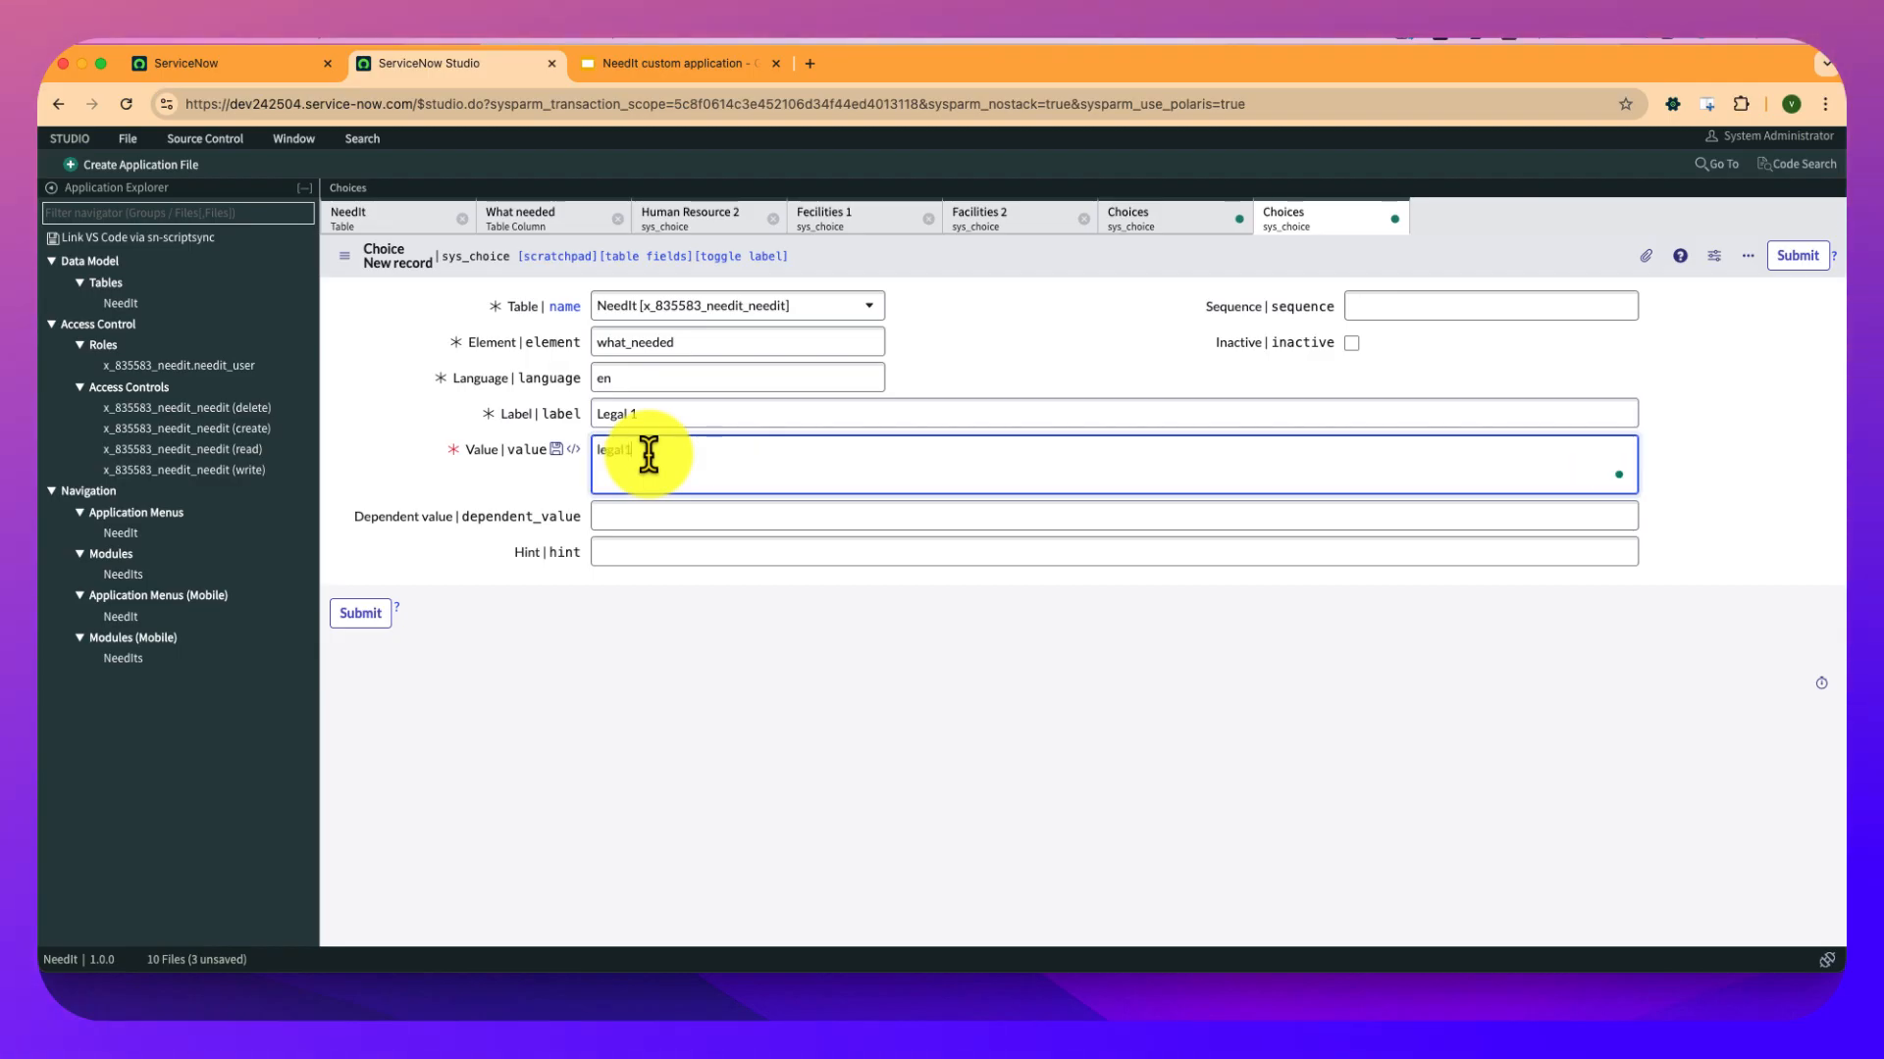
left_click(355, 616)
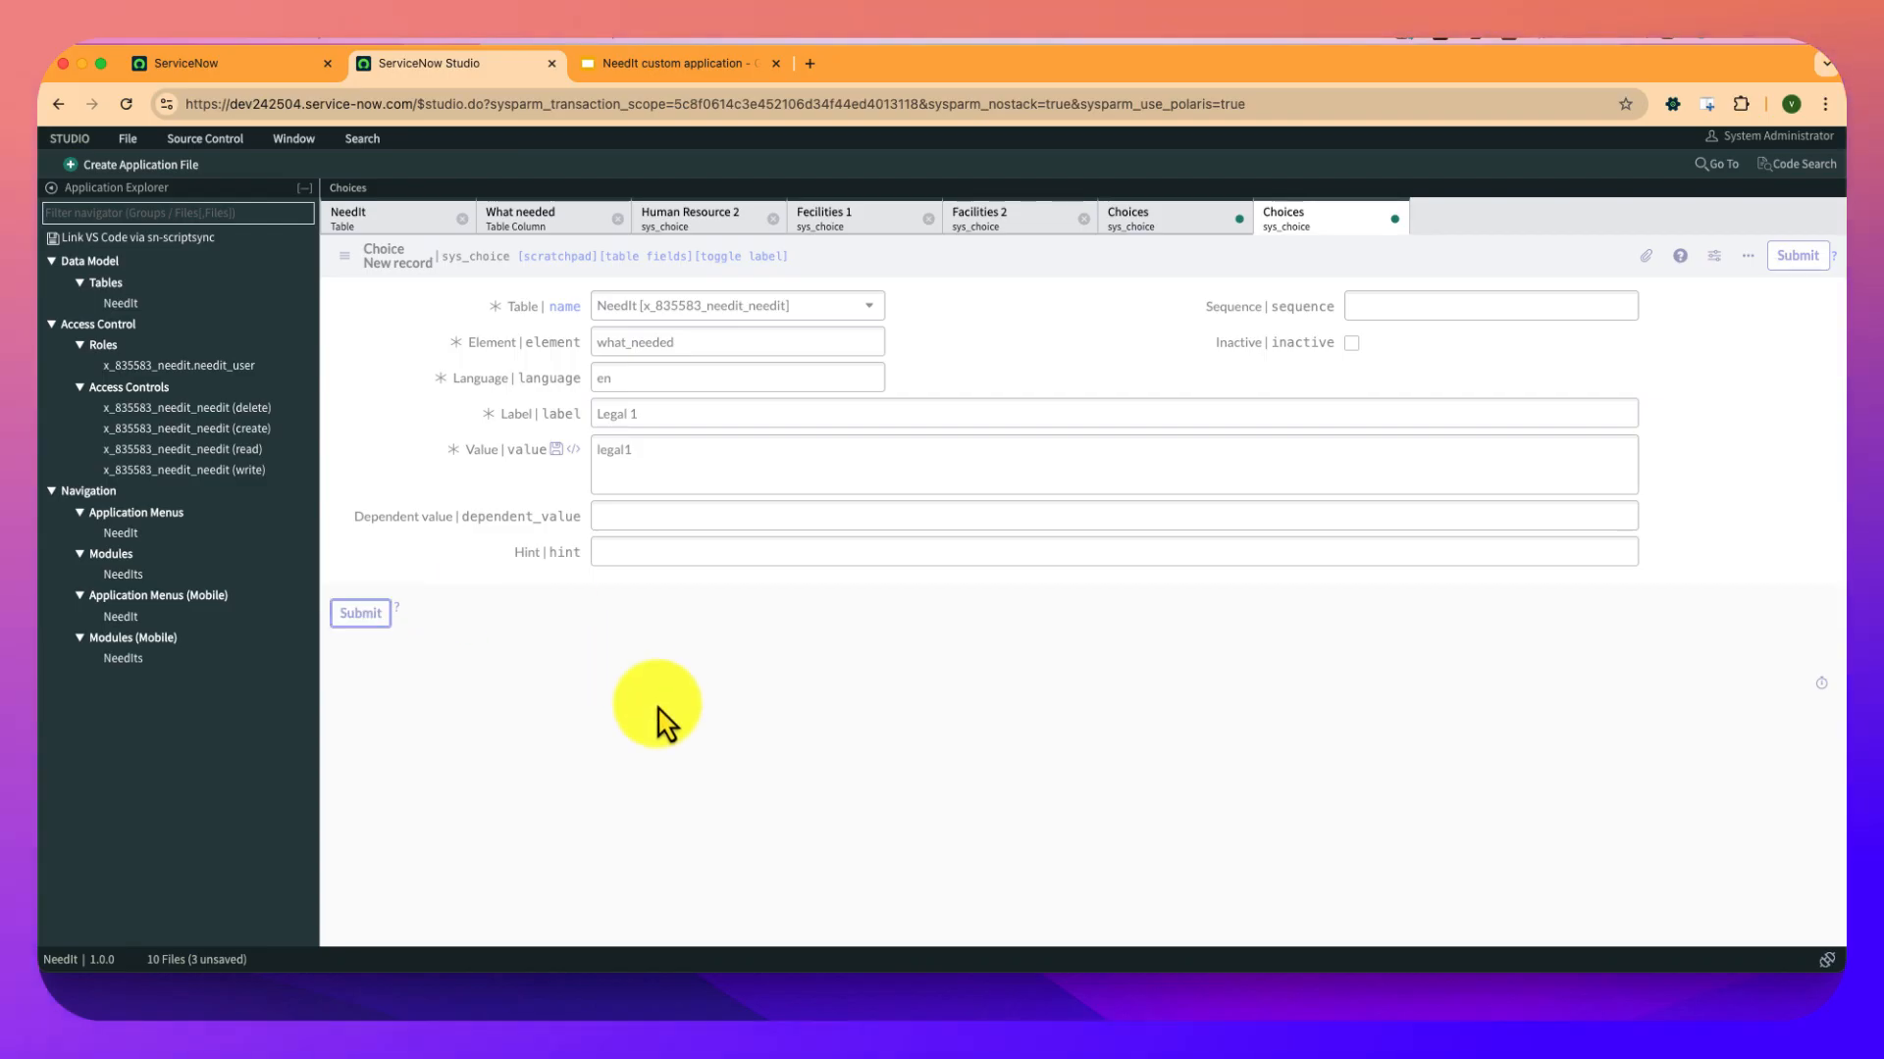
Add a choice labelled "Legal 2" with the value legal2 to the What needed column.
left_click(539, 235)
left_click(1808, 601)
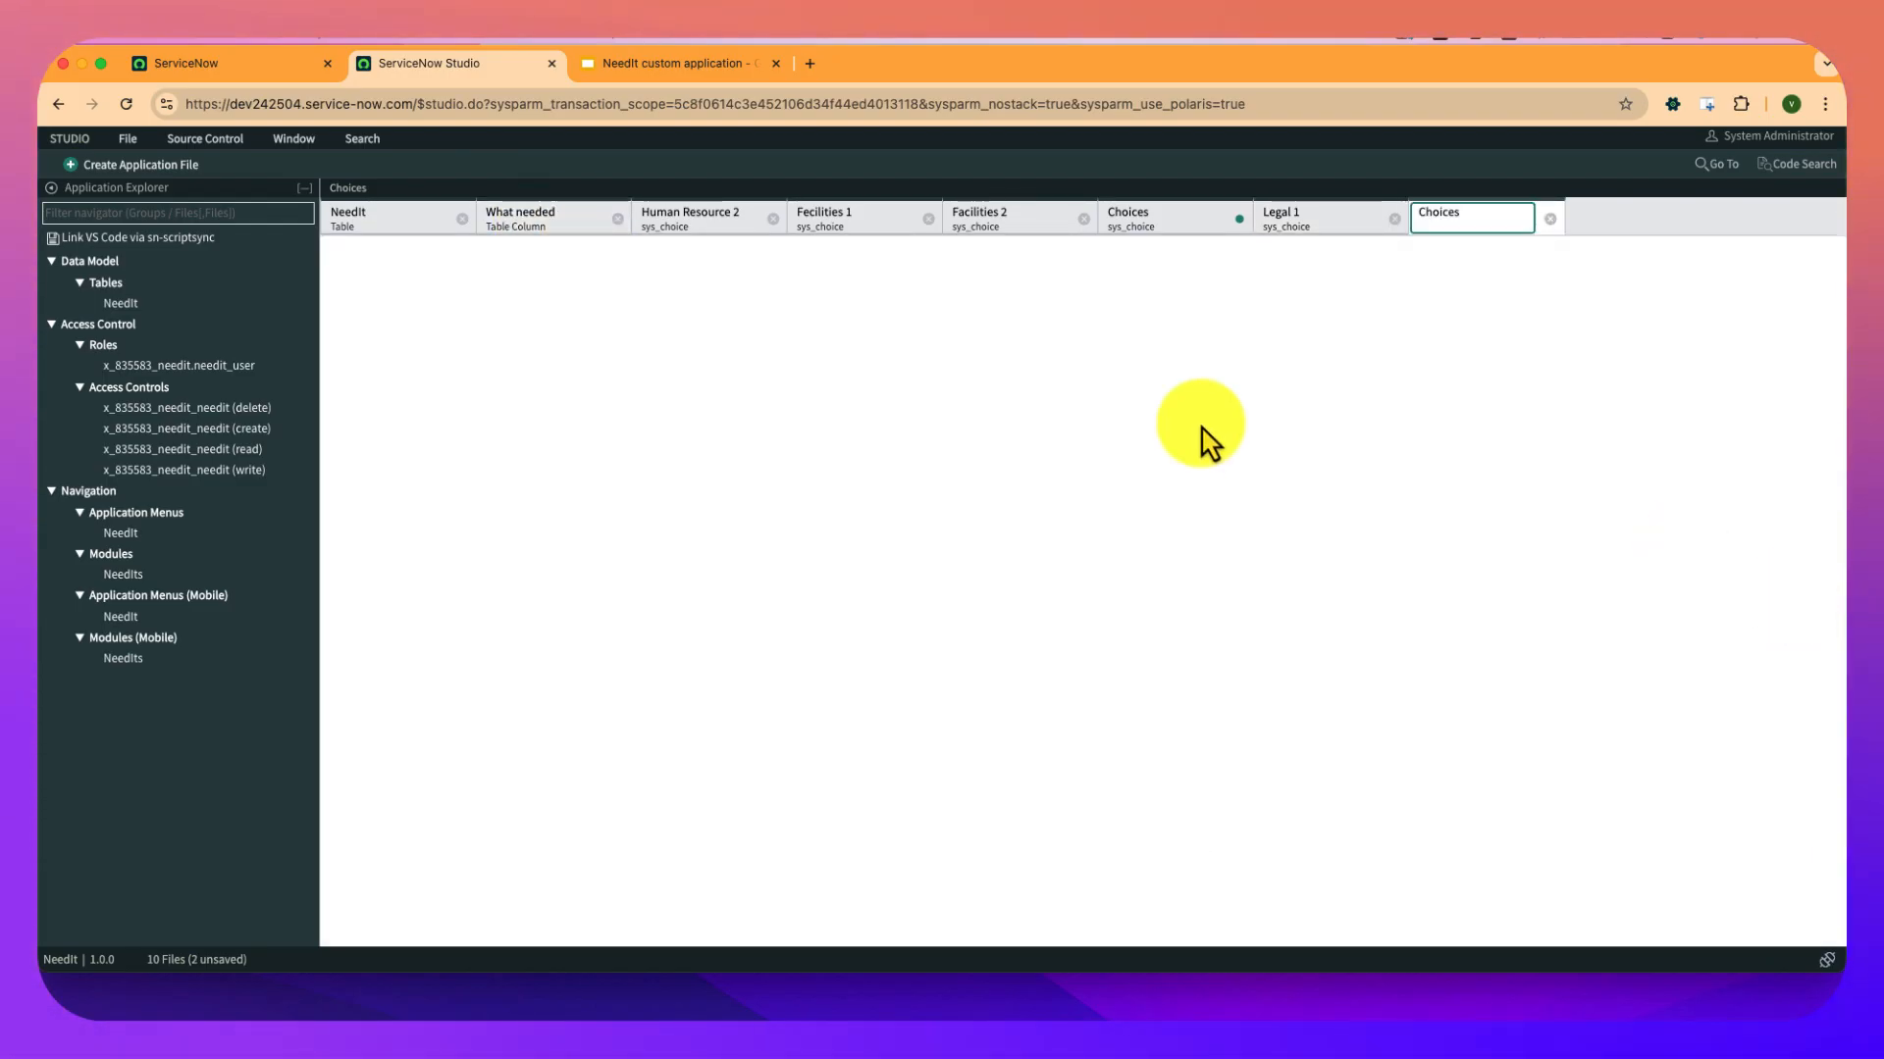
left_click(773, 413)
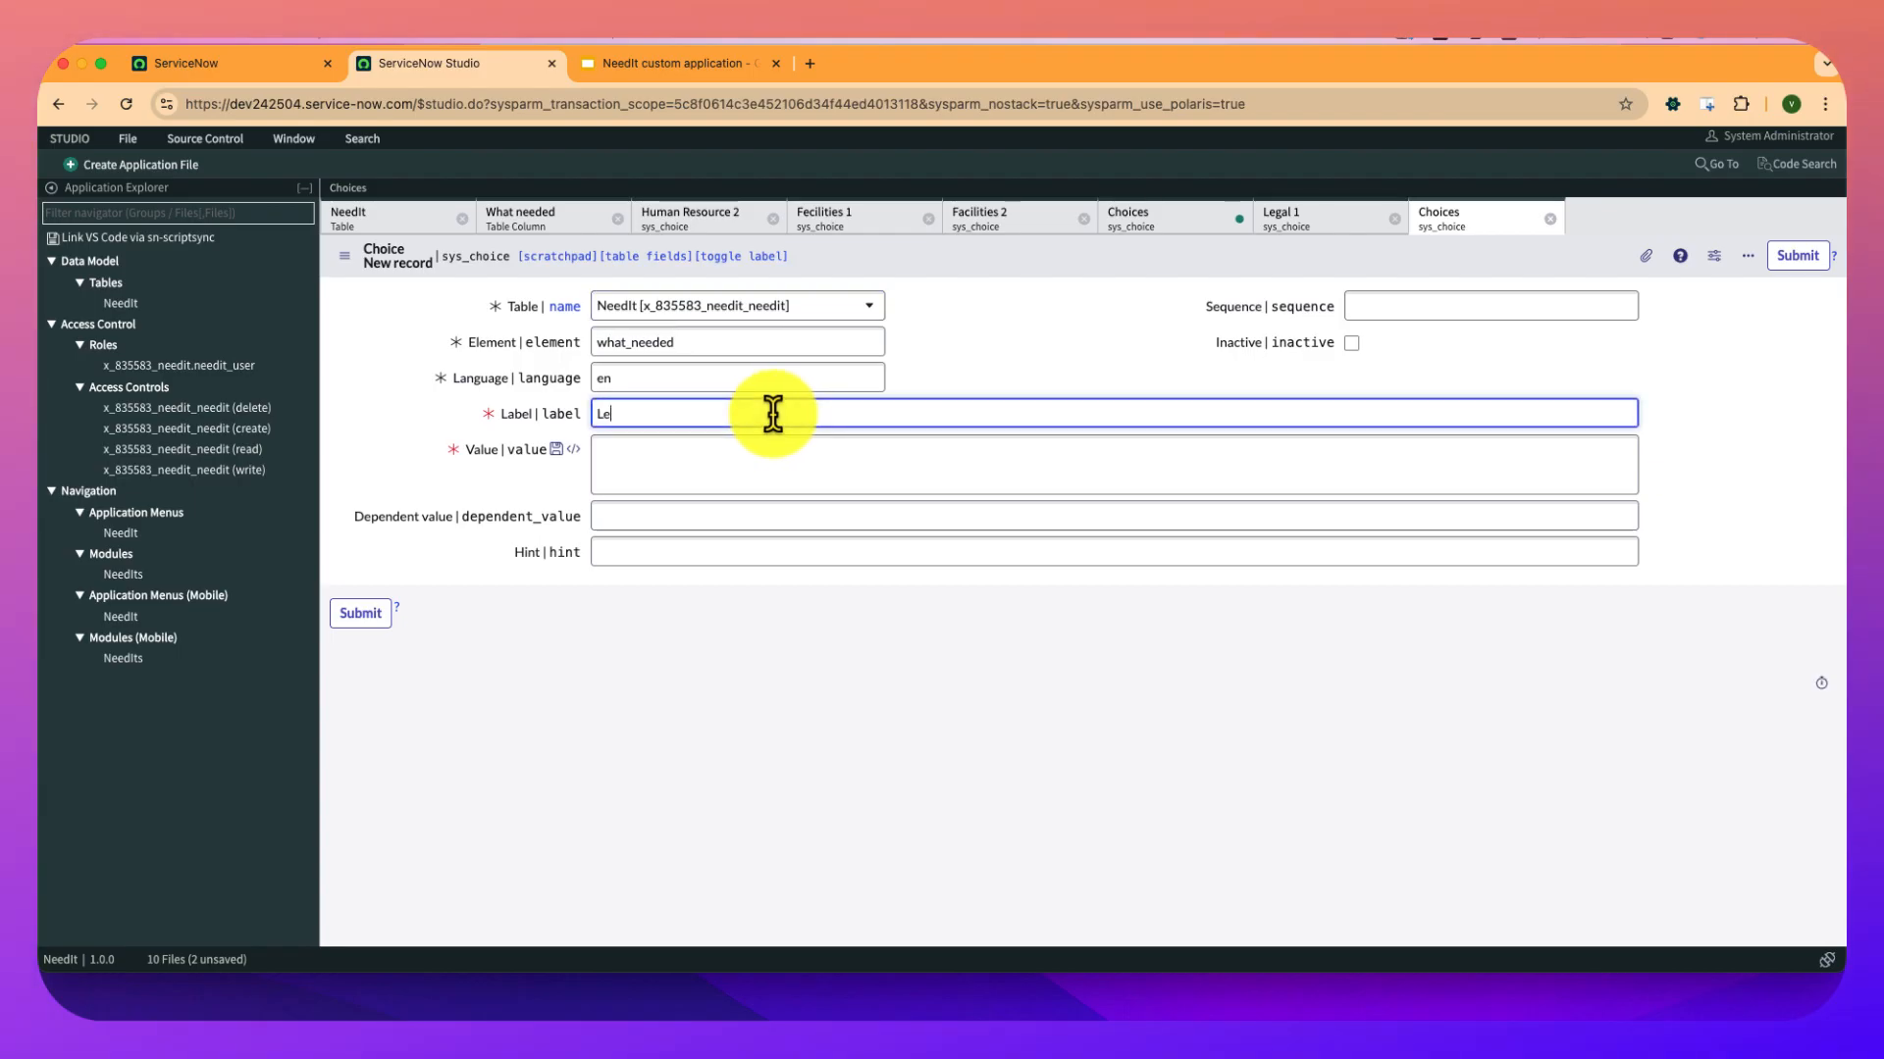
key("Tab")
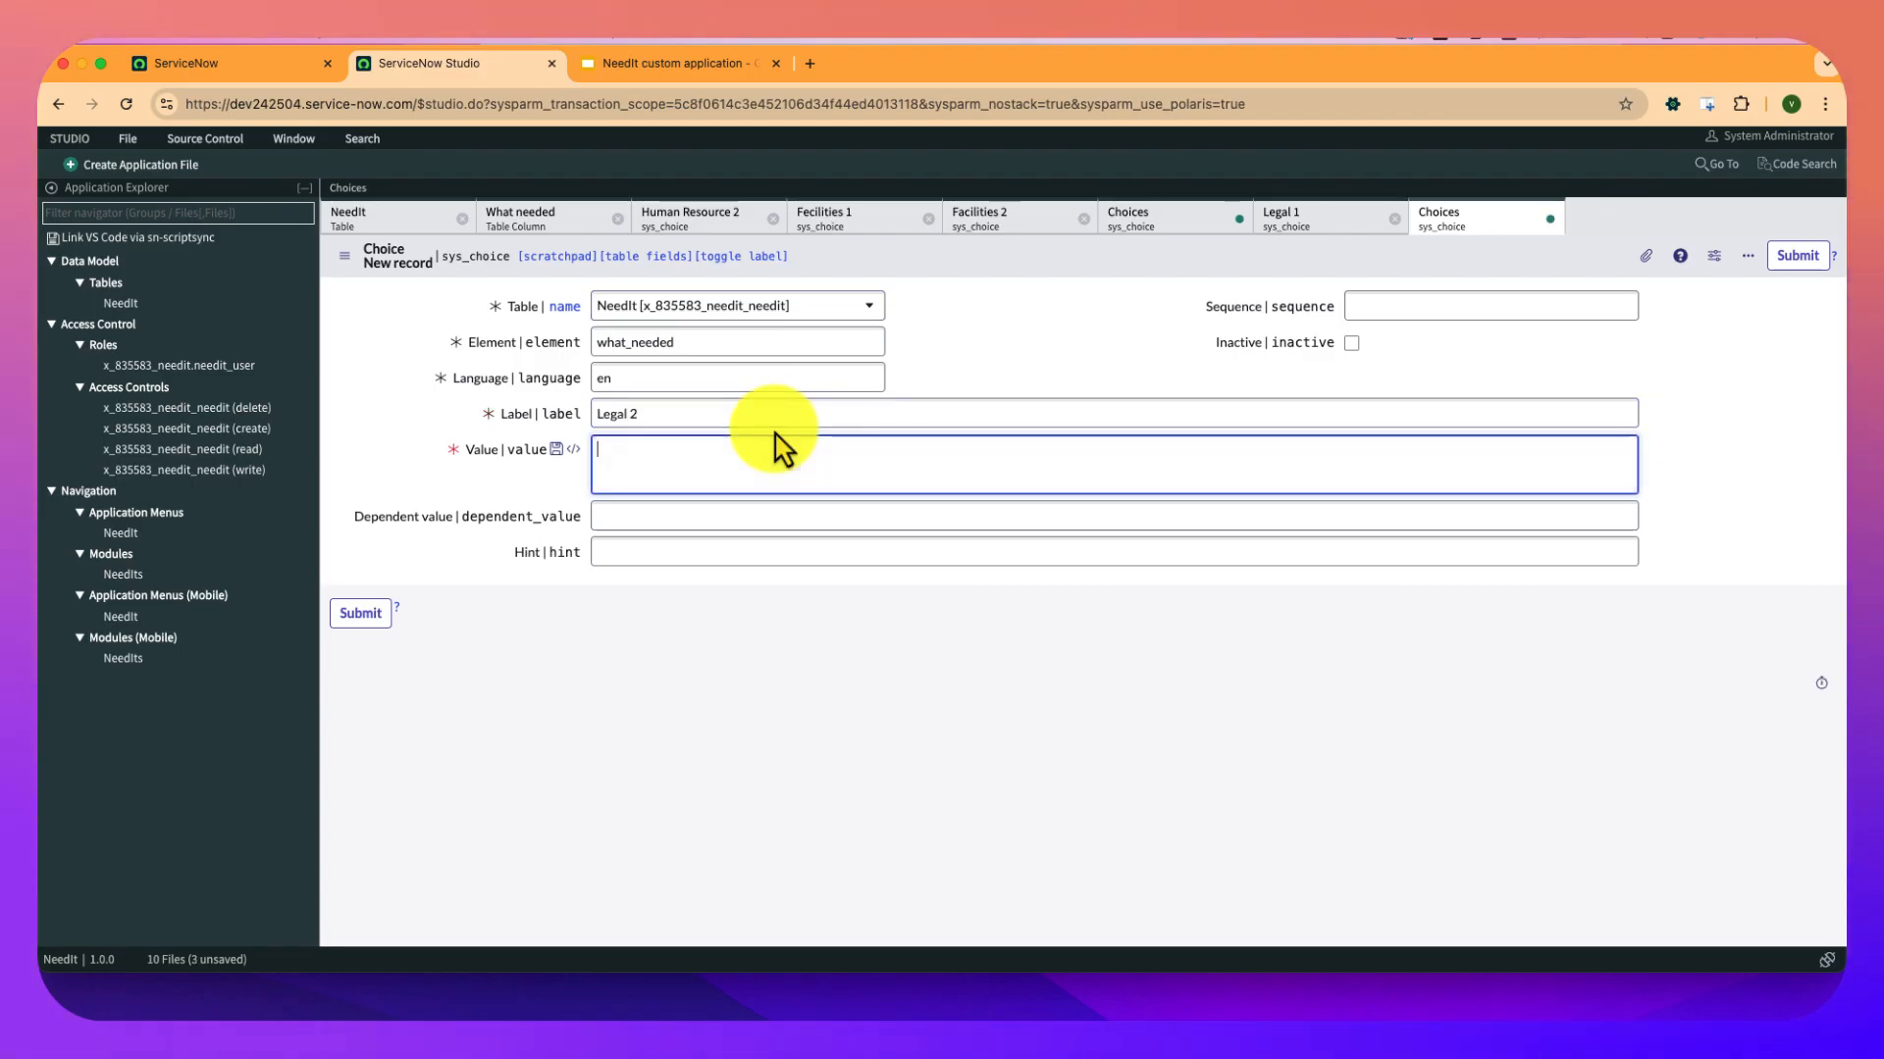
type("legal2")
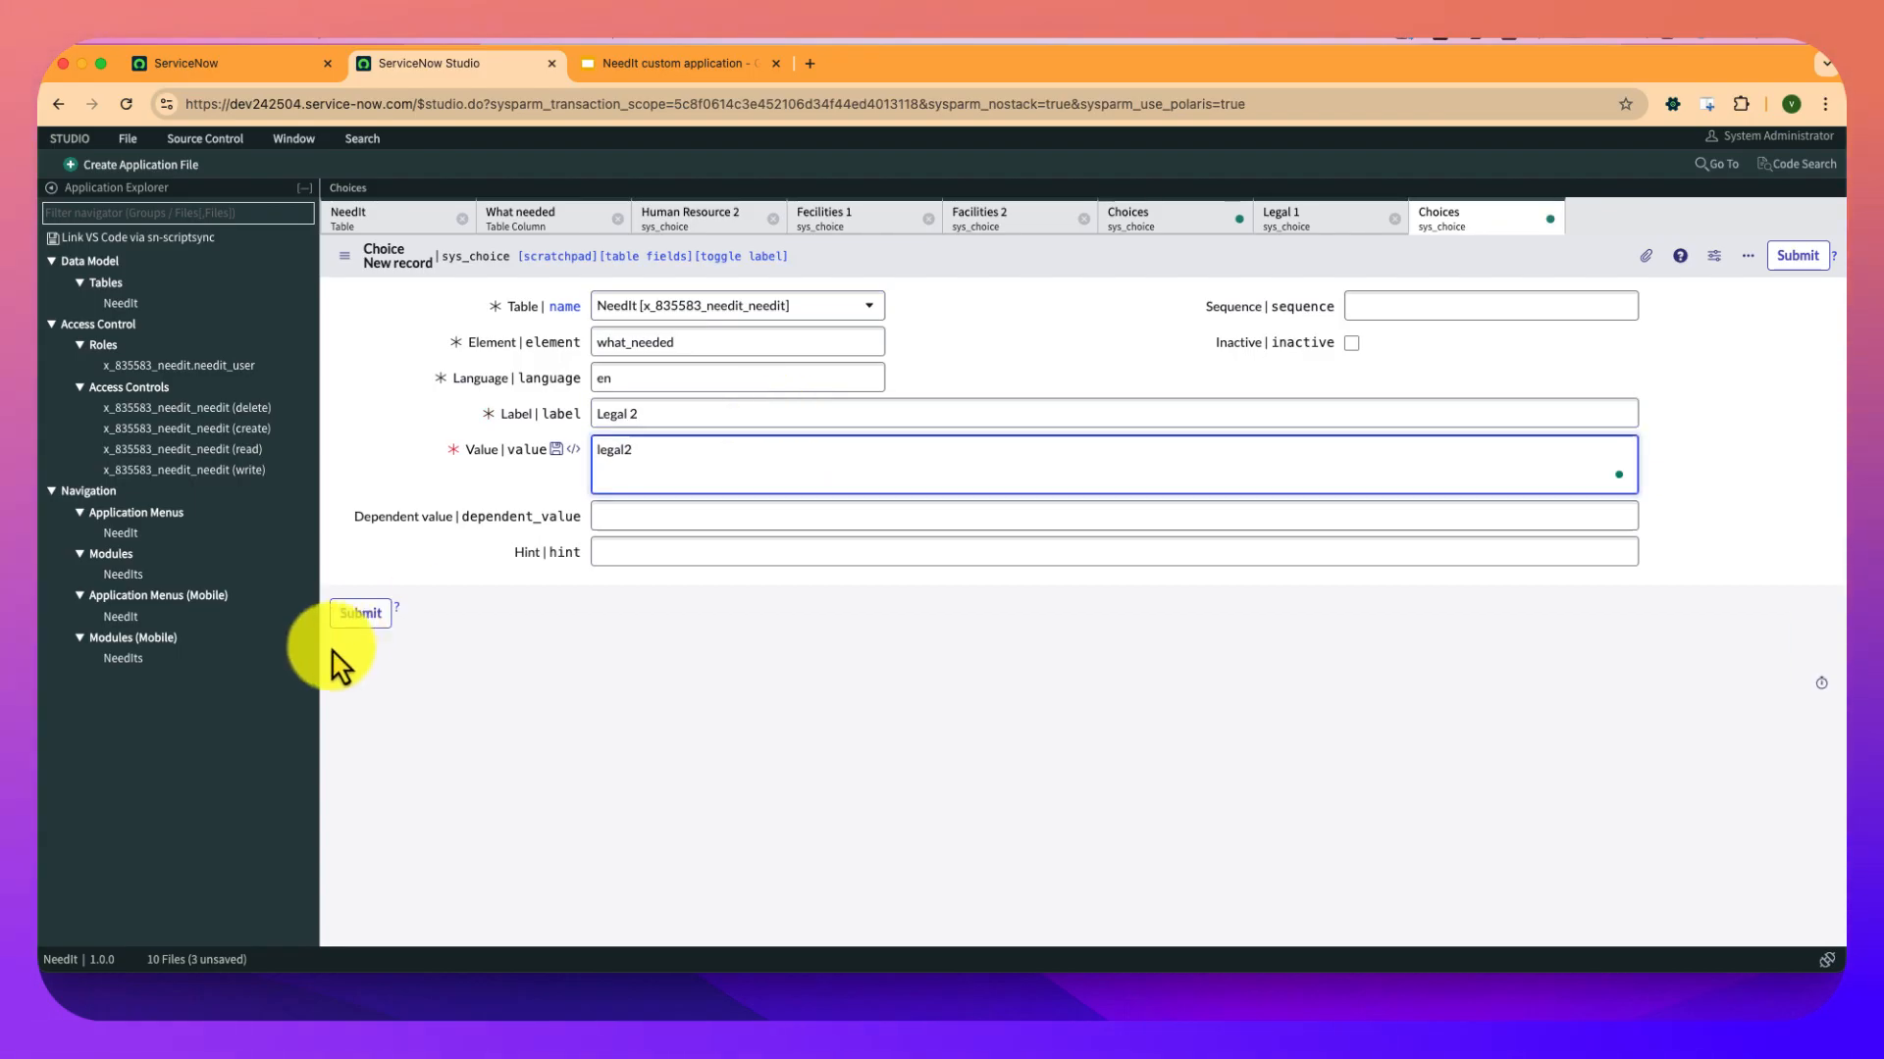
left_click(362, 614)
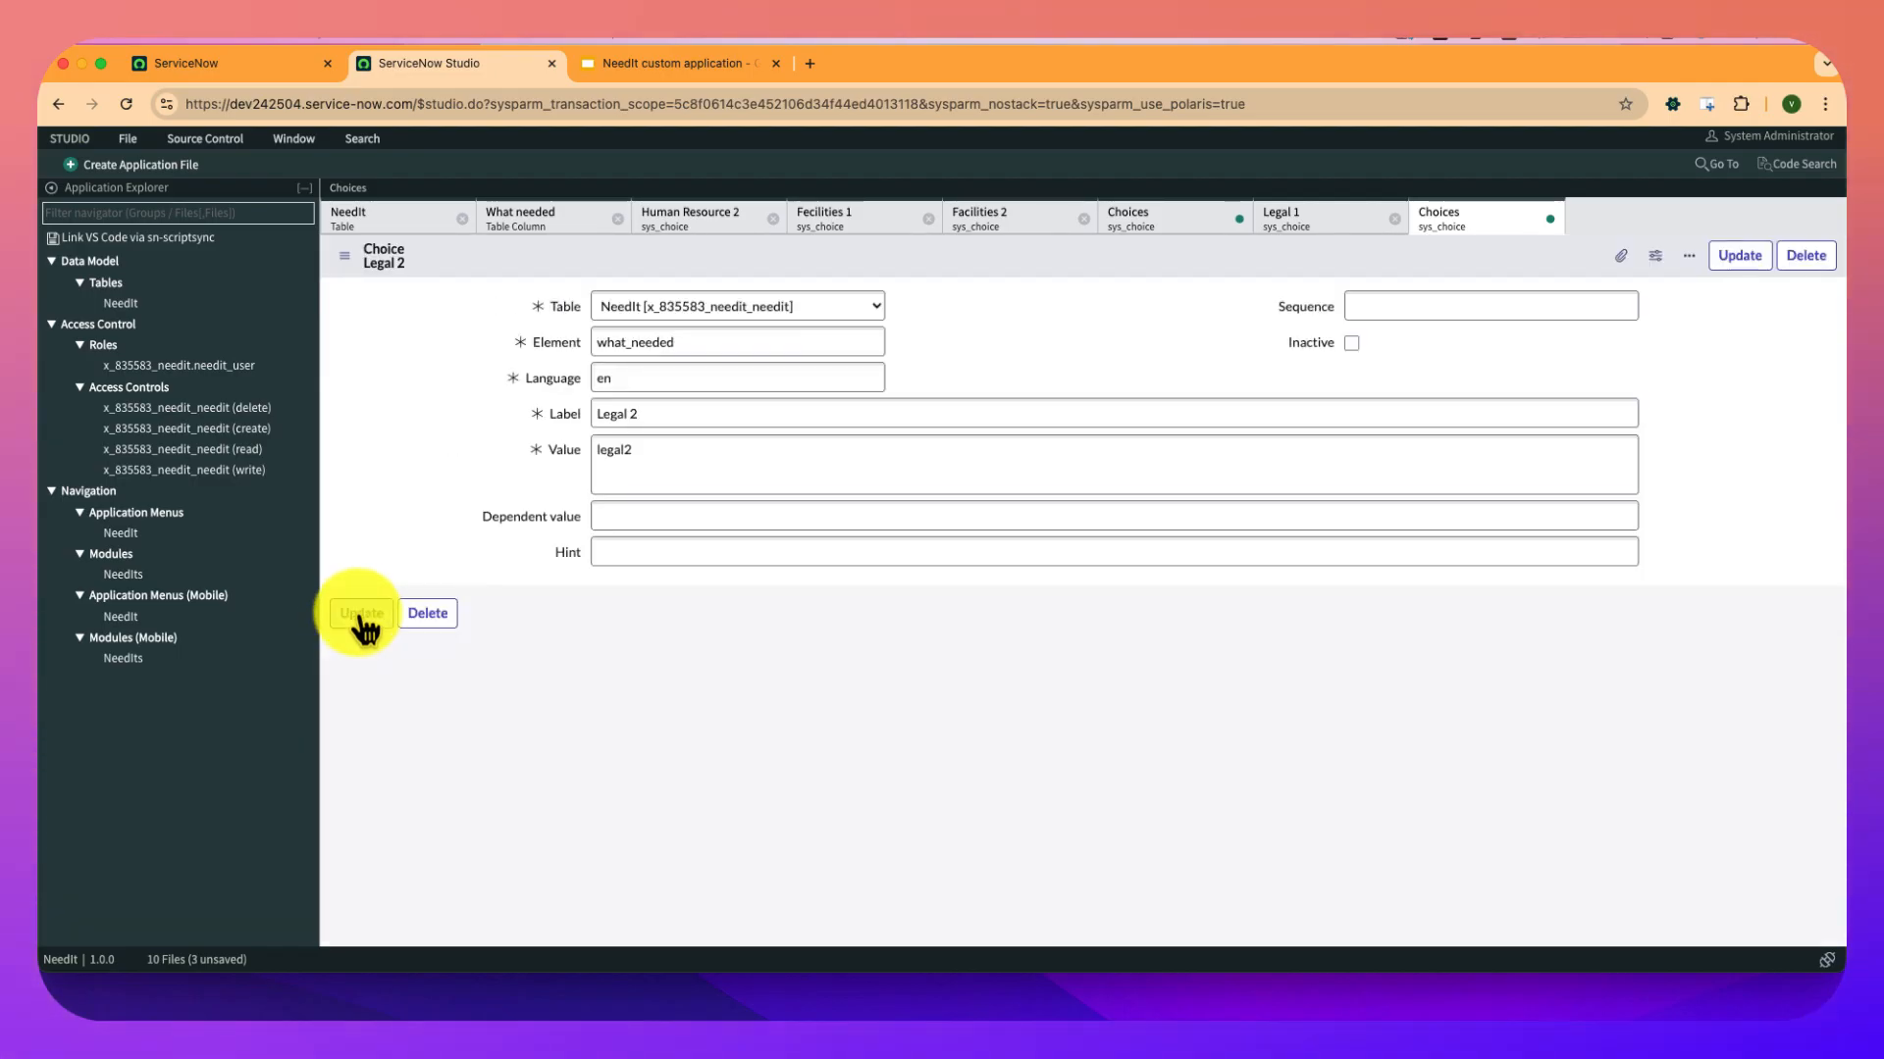
Start a new column on the NeedIt table for the schema's when_needed field and set its type to Date/Time.
left_click(531, 224)
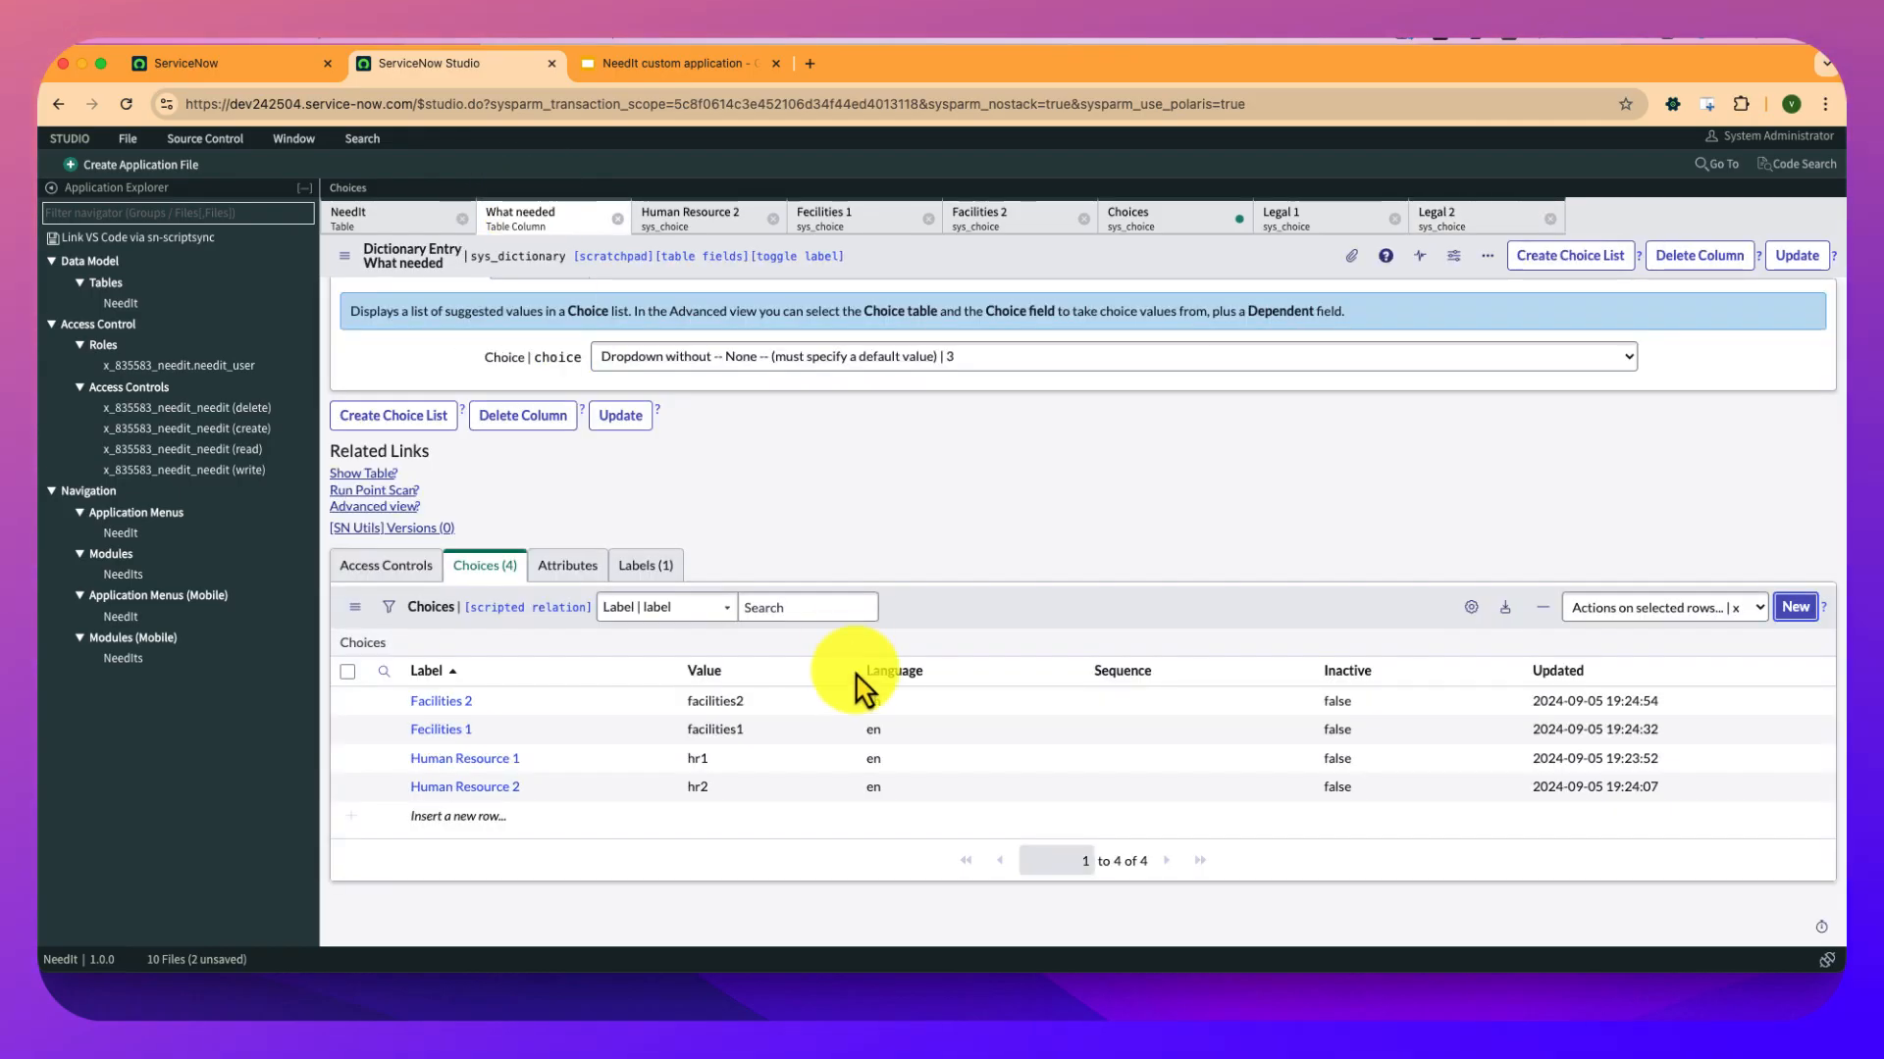
left_click(417, 241)
scroll(959, 637, "down", 3)
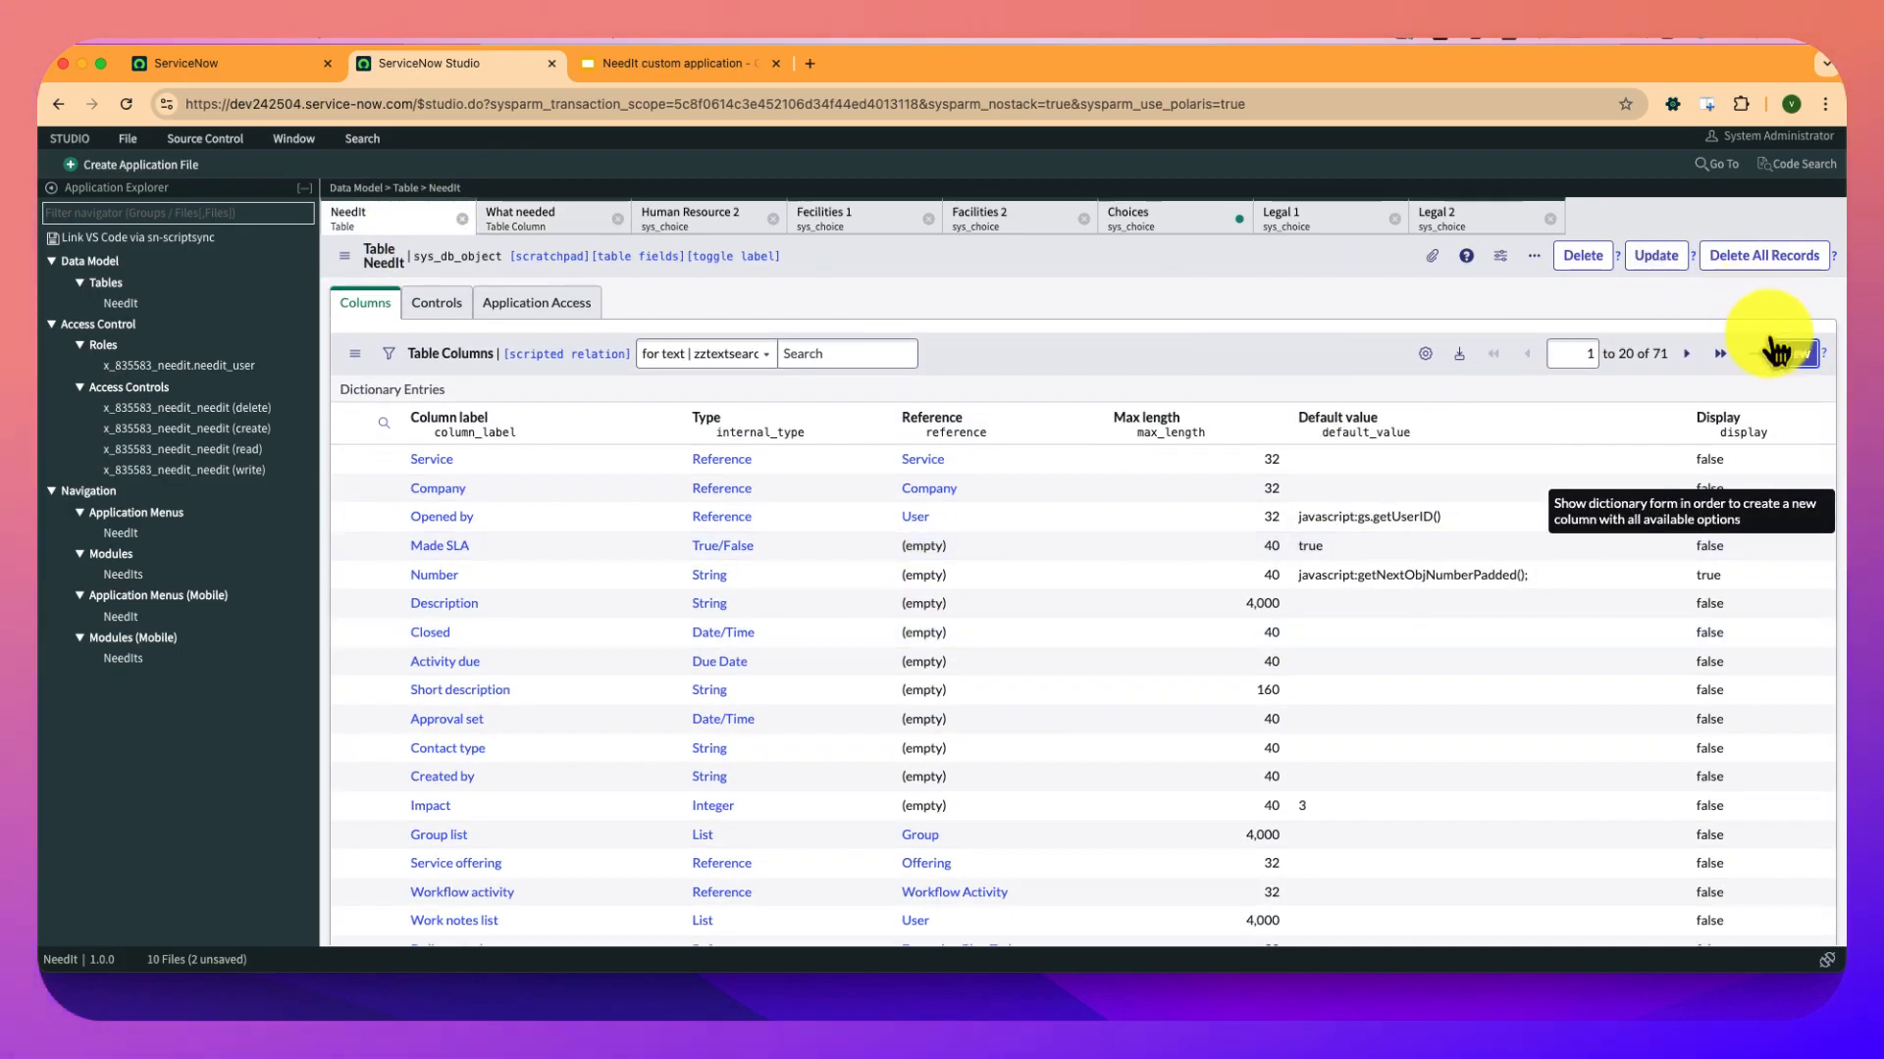
left_click(1793, 358)
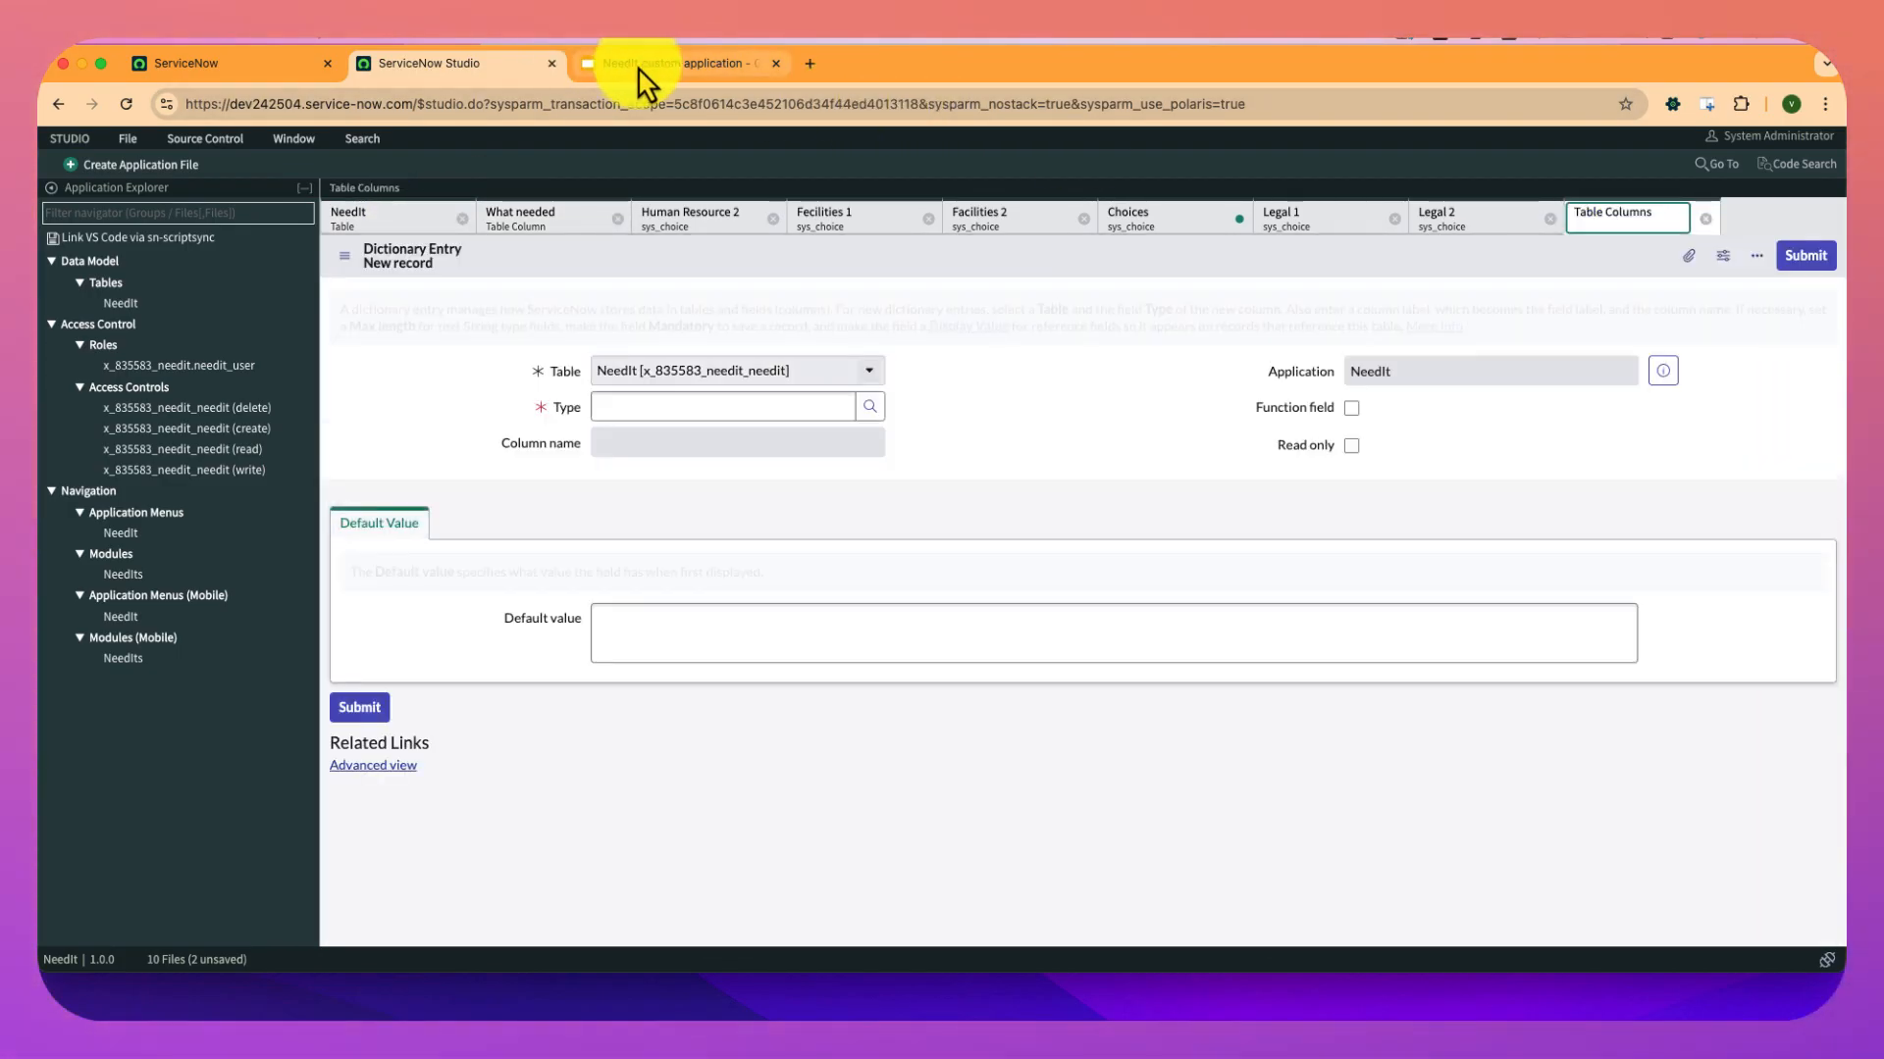
left_click(637, 65)
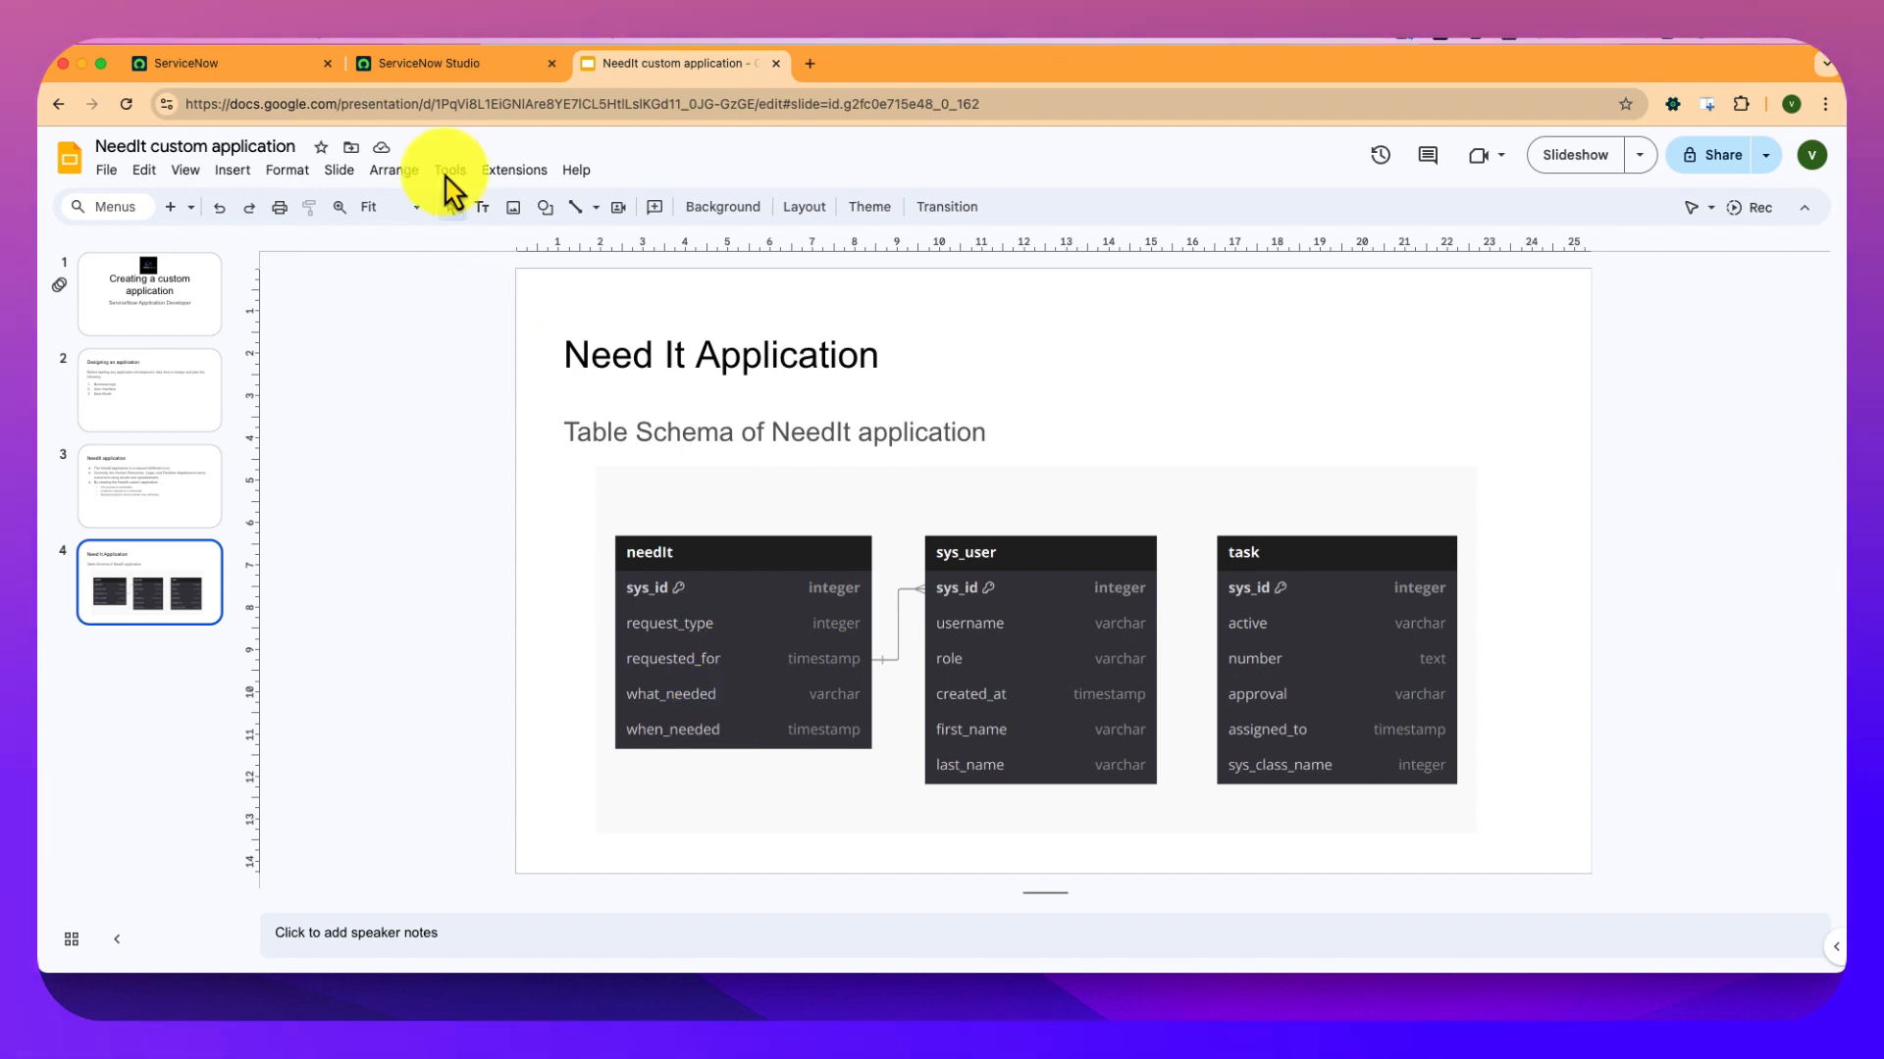
left_click(432, 65)
left_click(672, 408)
type("date")
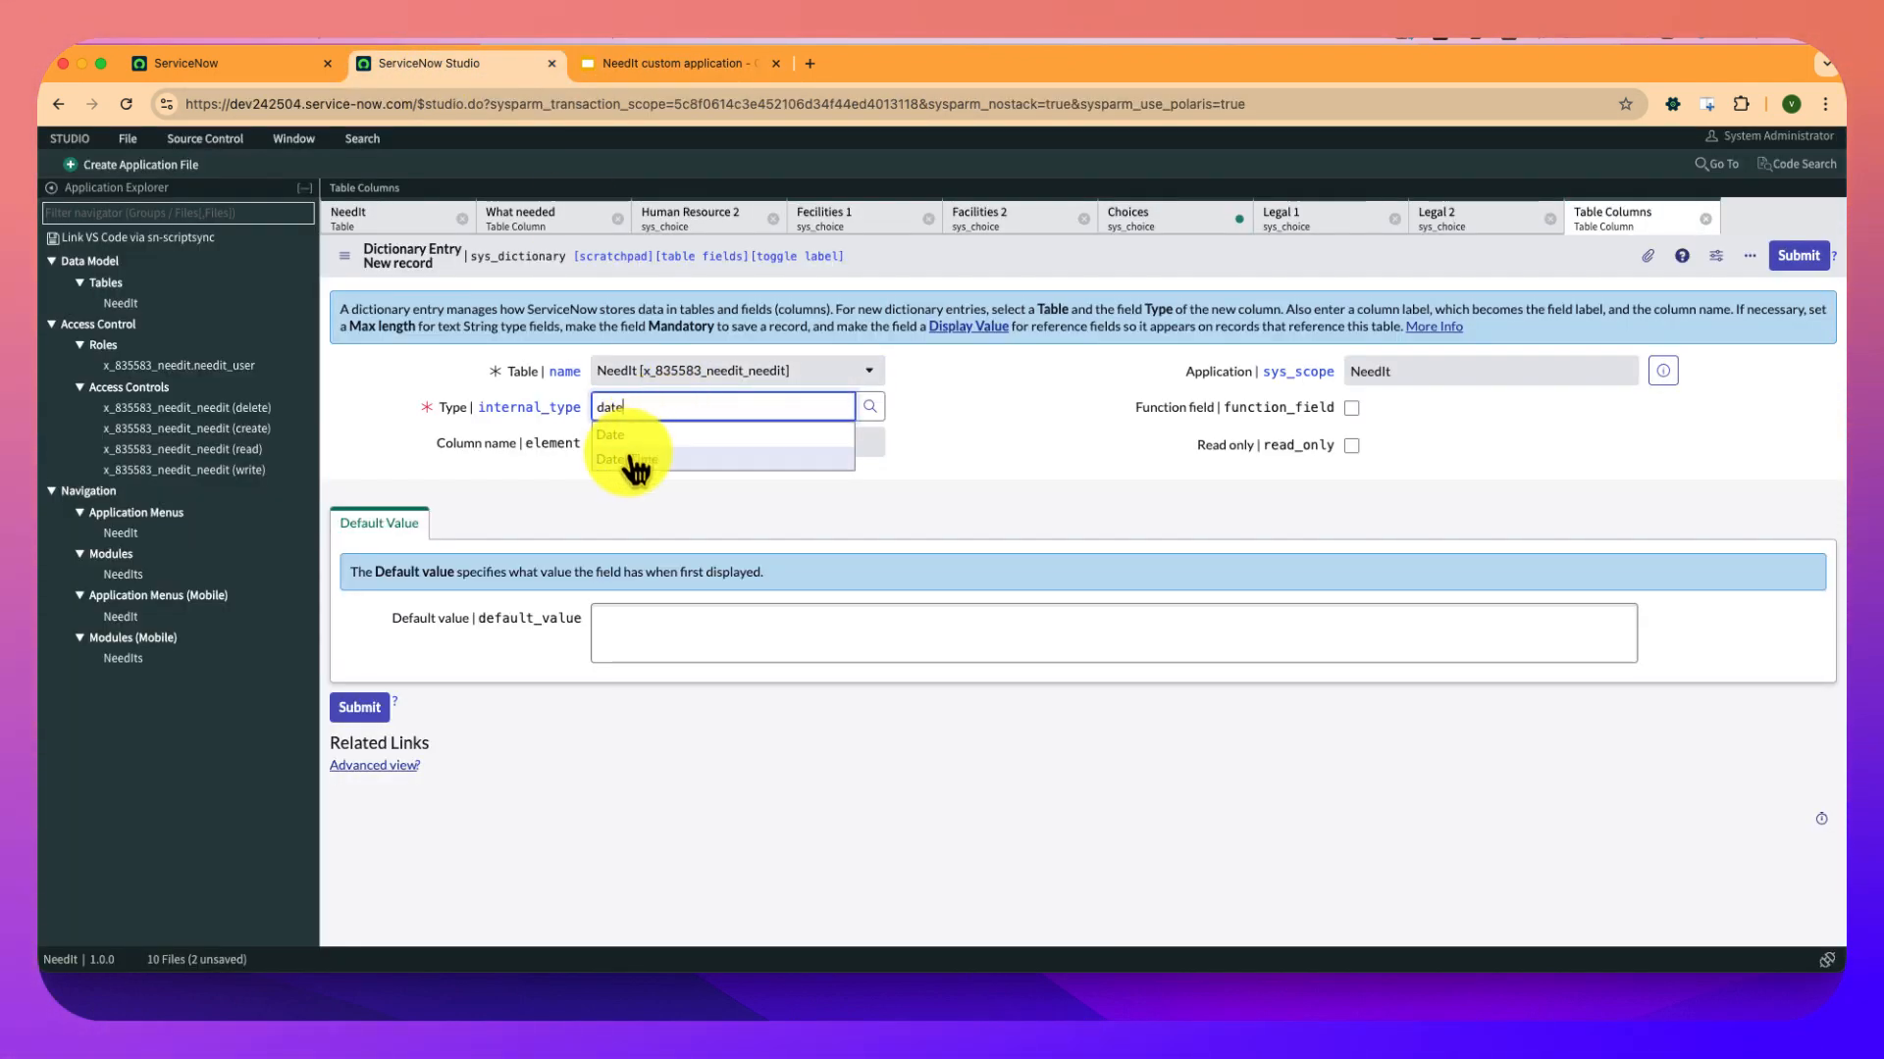
left_click(628, 459)
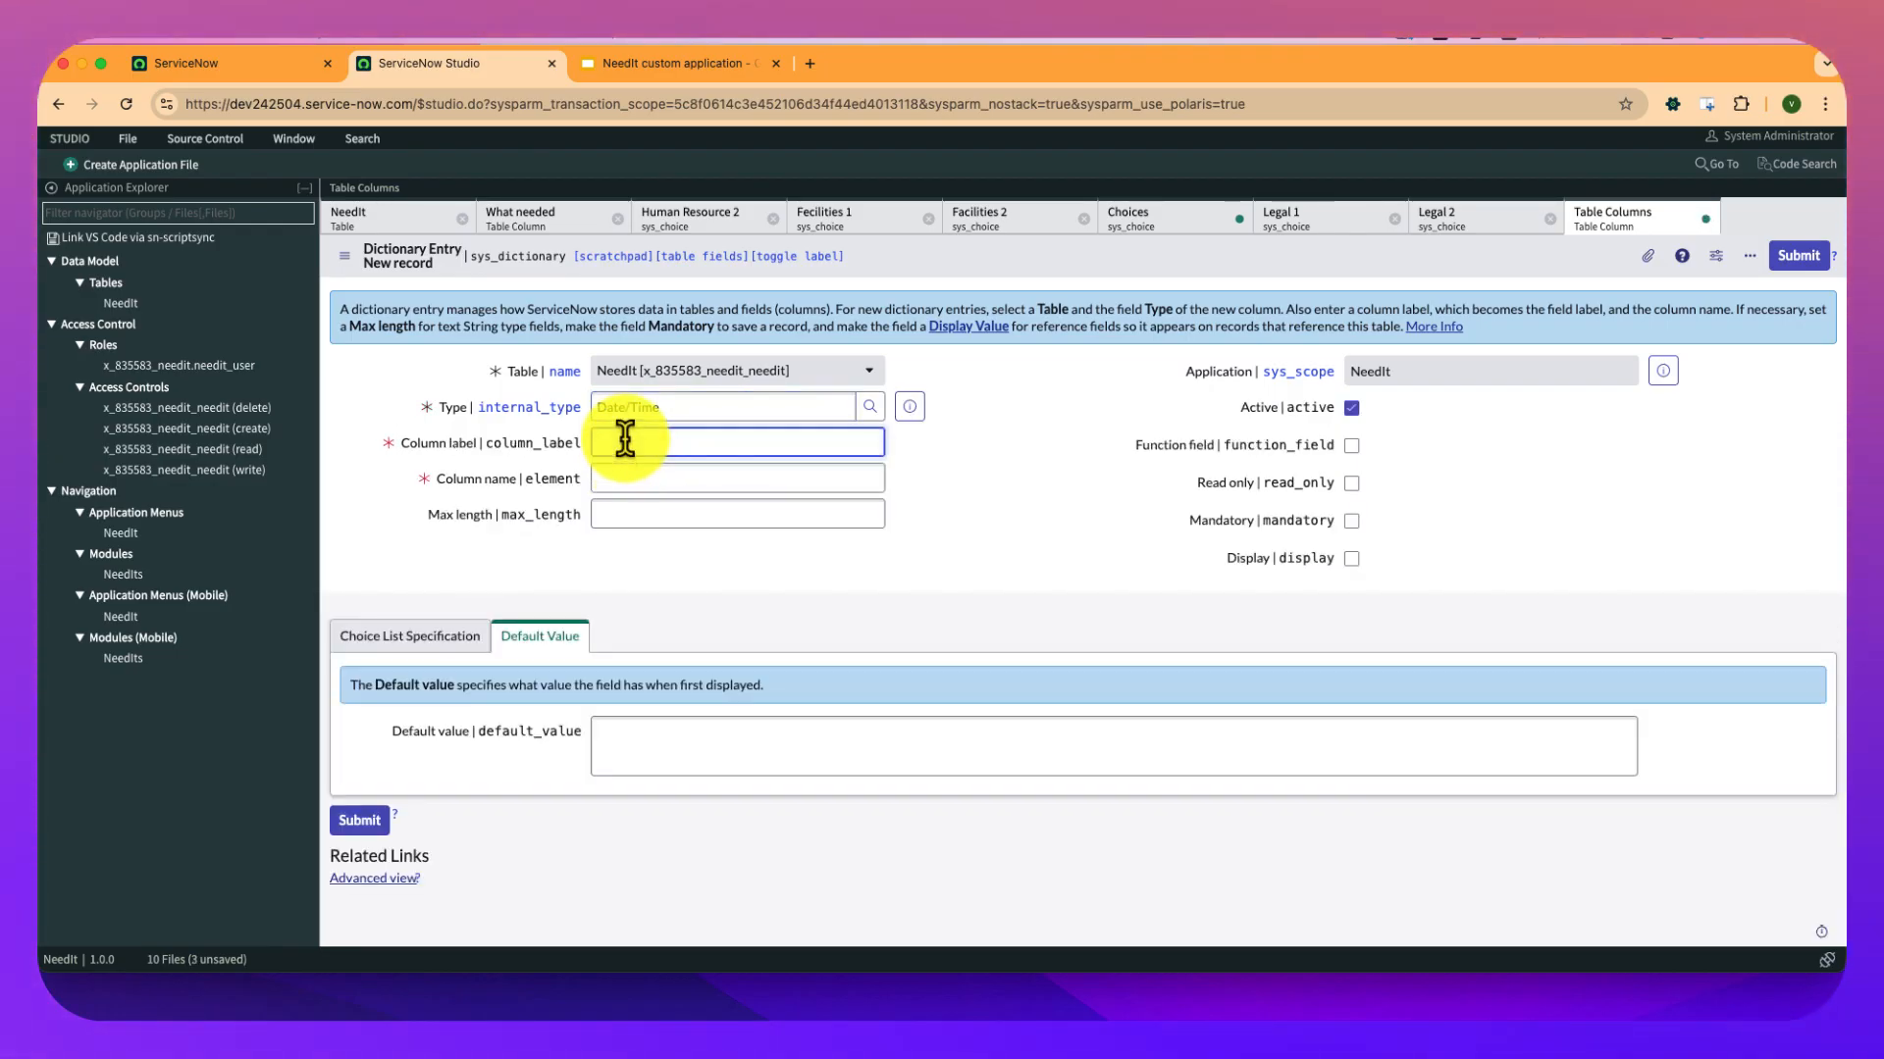
Label the new Date/Time column "When needed" and submit it to the NeedIt table.
left_click(626, 440)
type("When n")
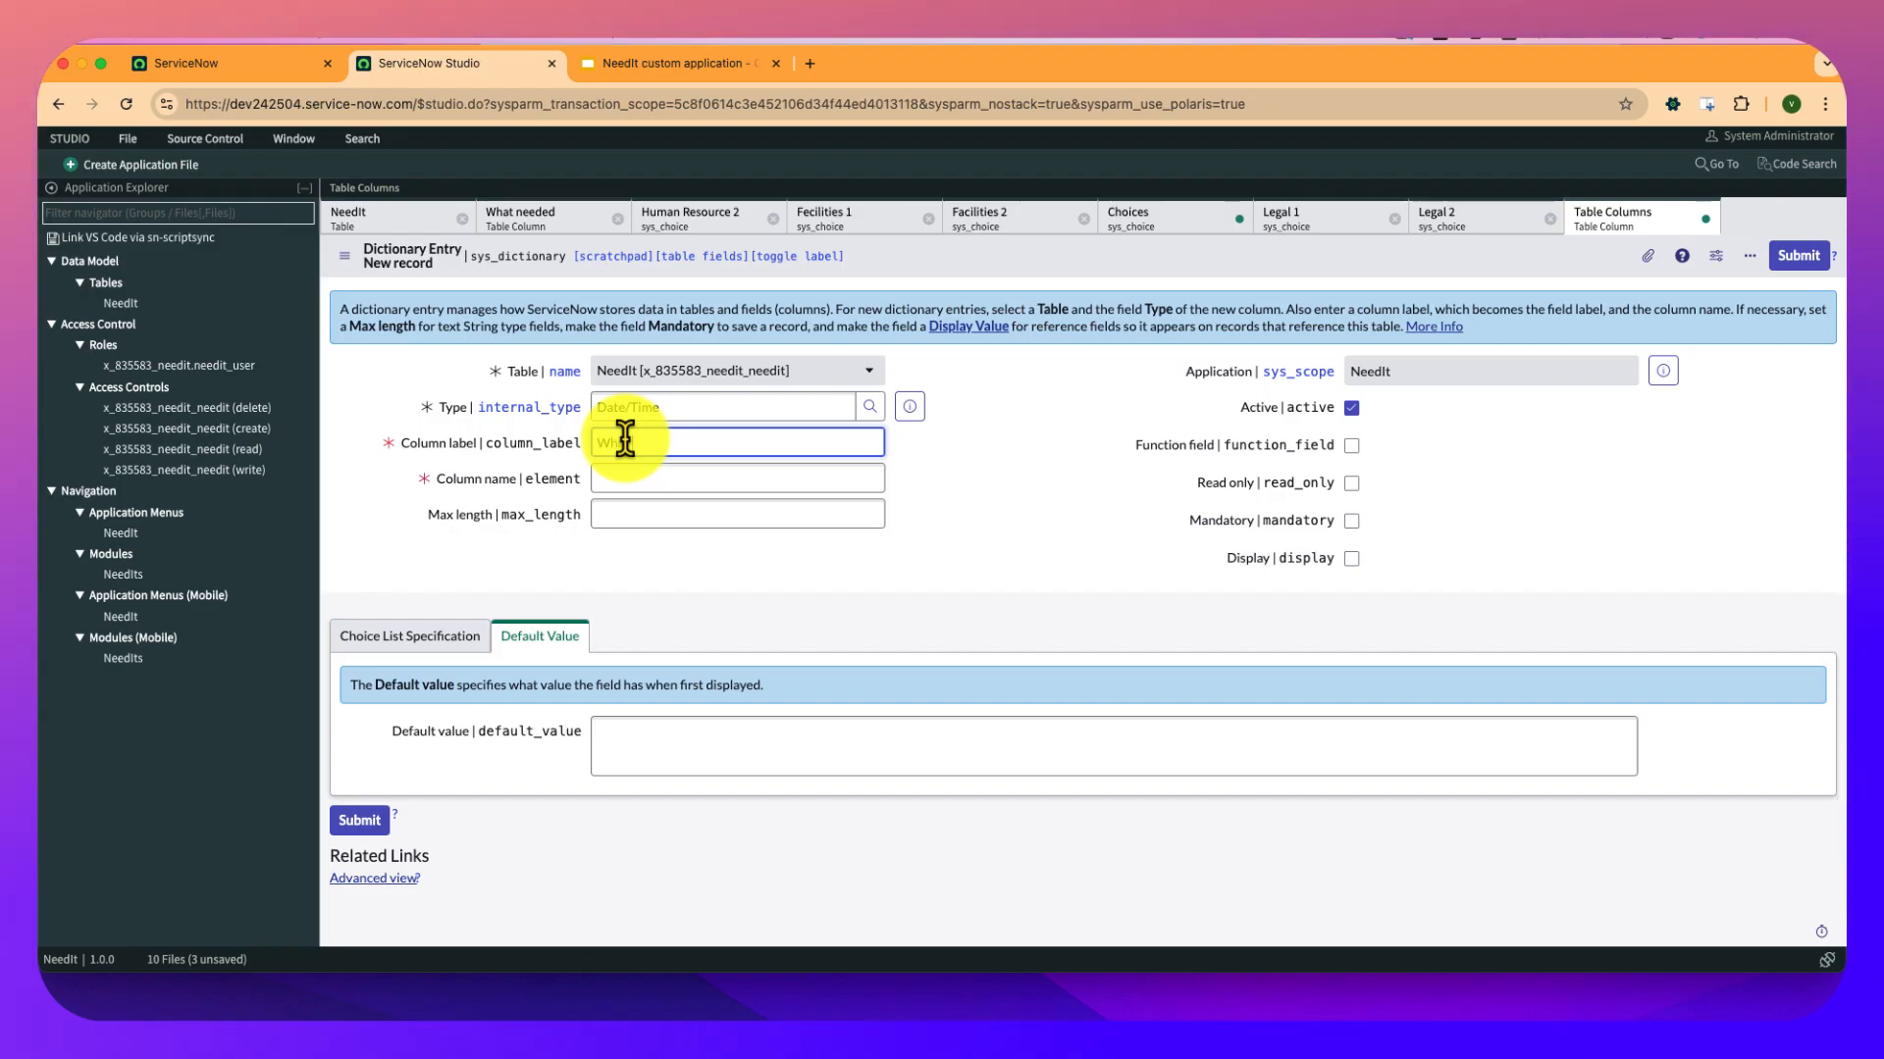
type("eeded")
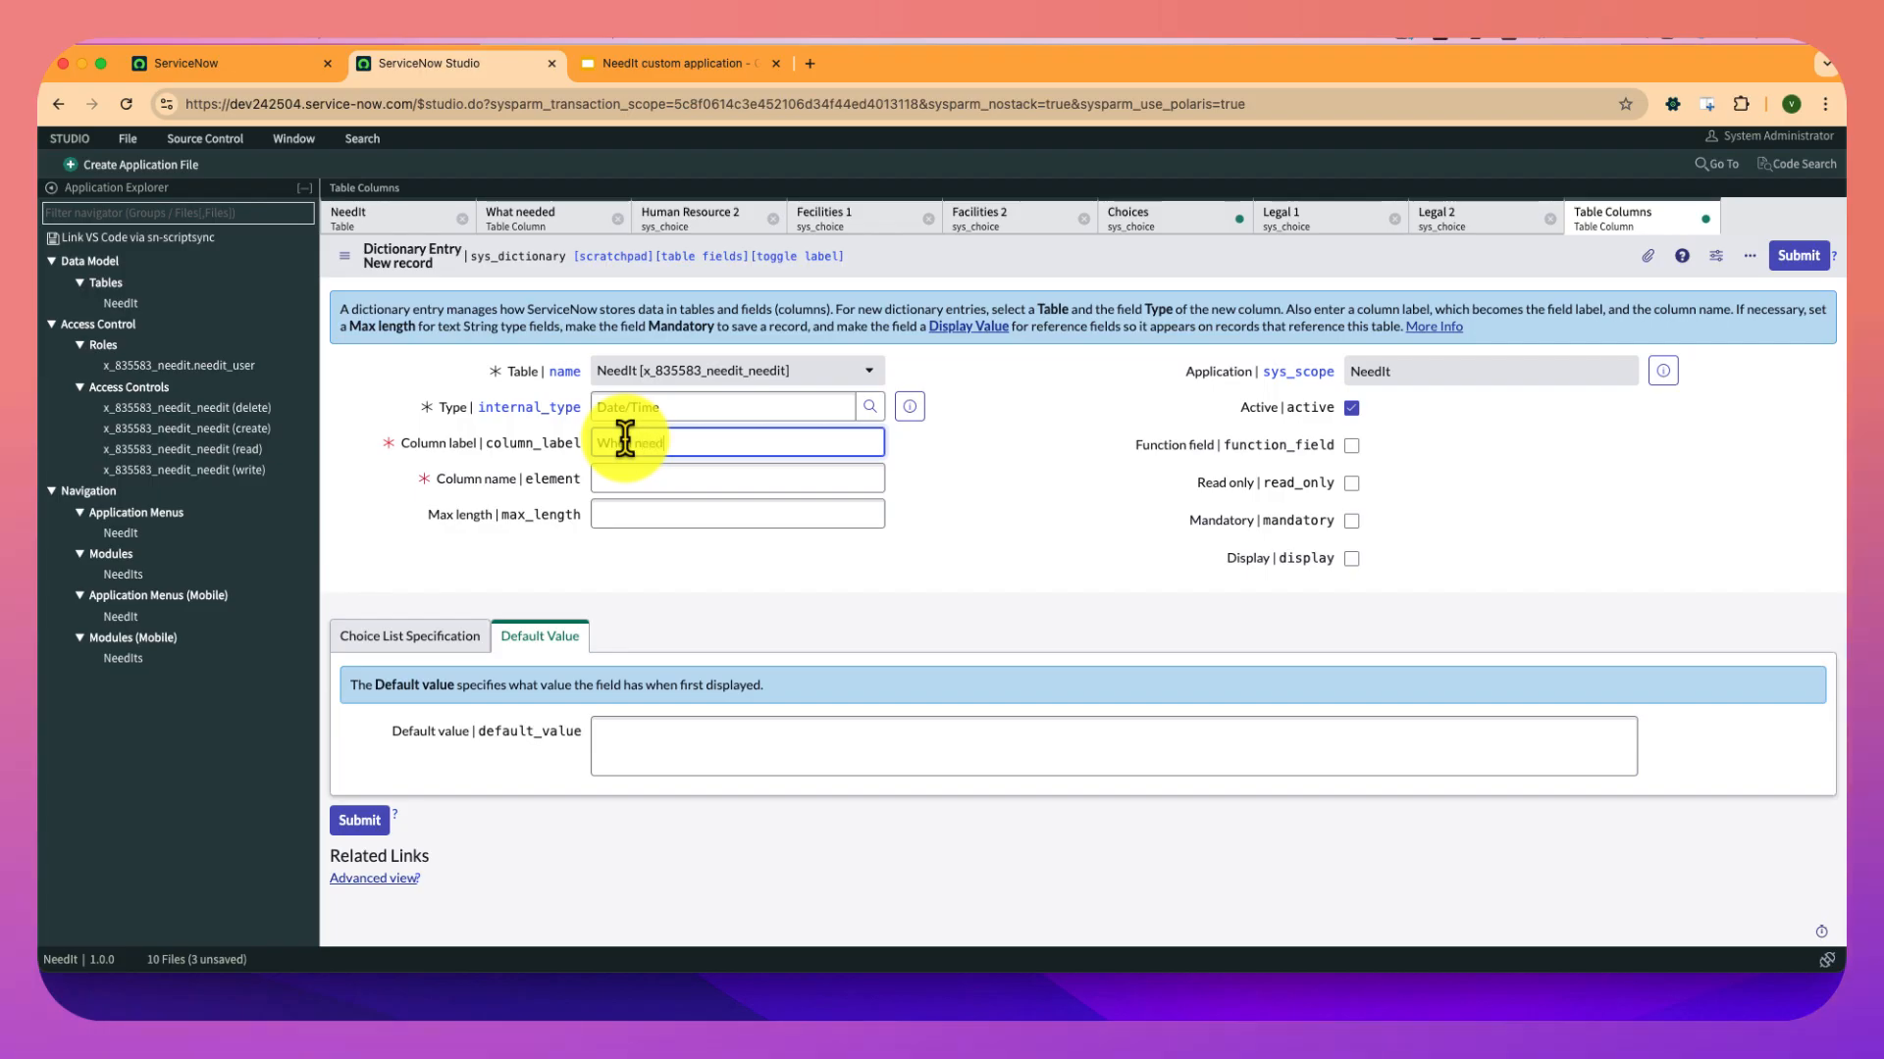
key("Tab")
key("Tab")
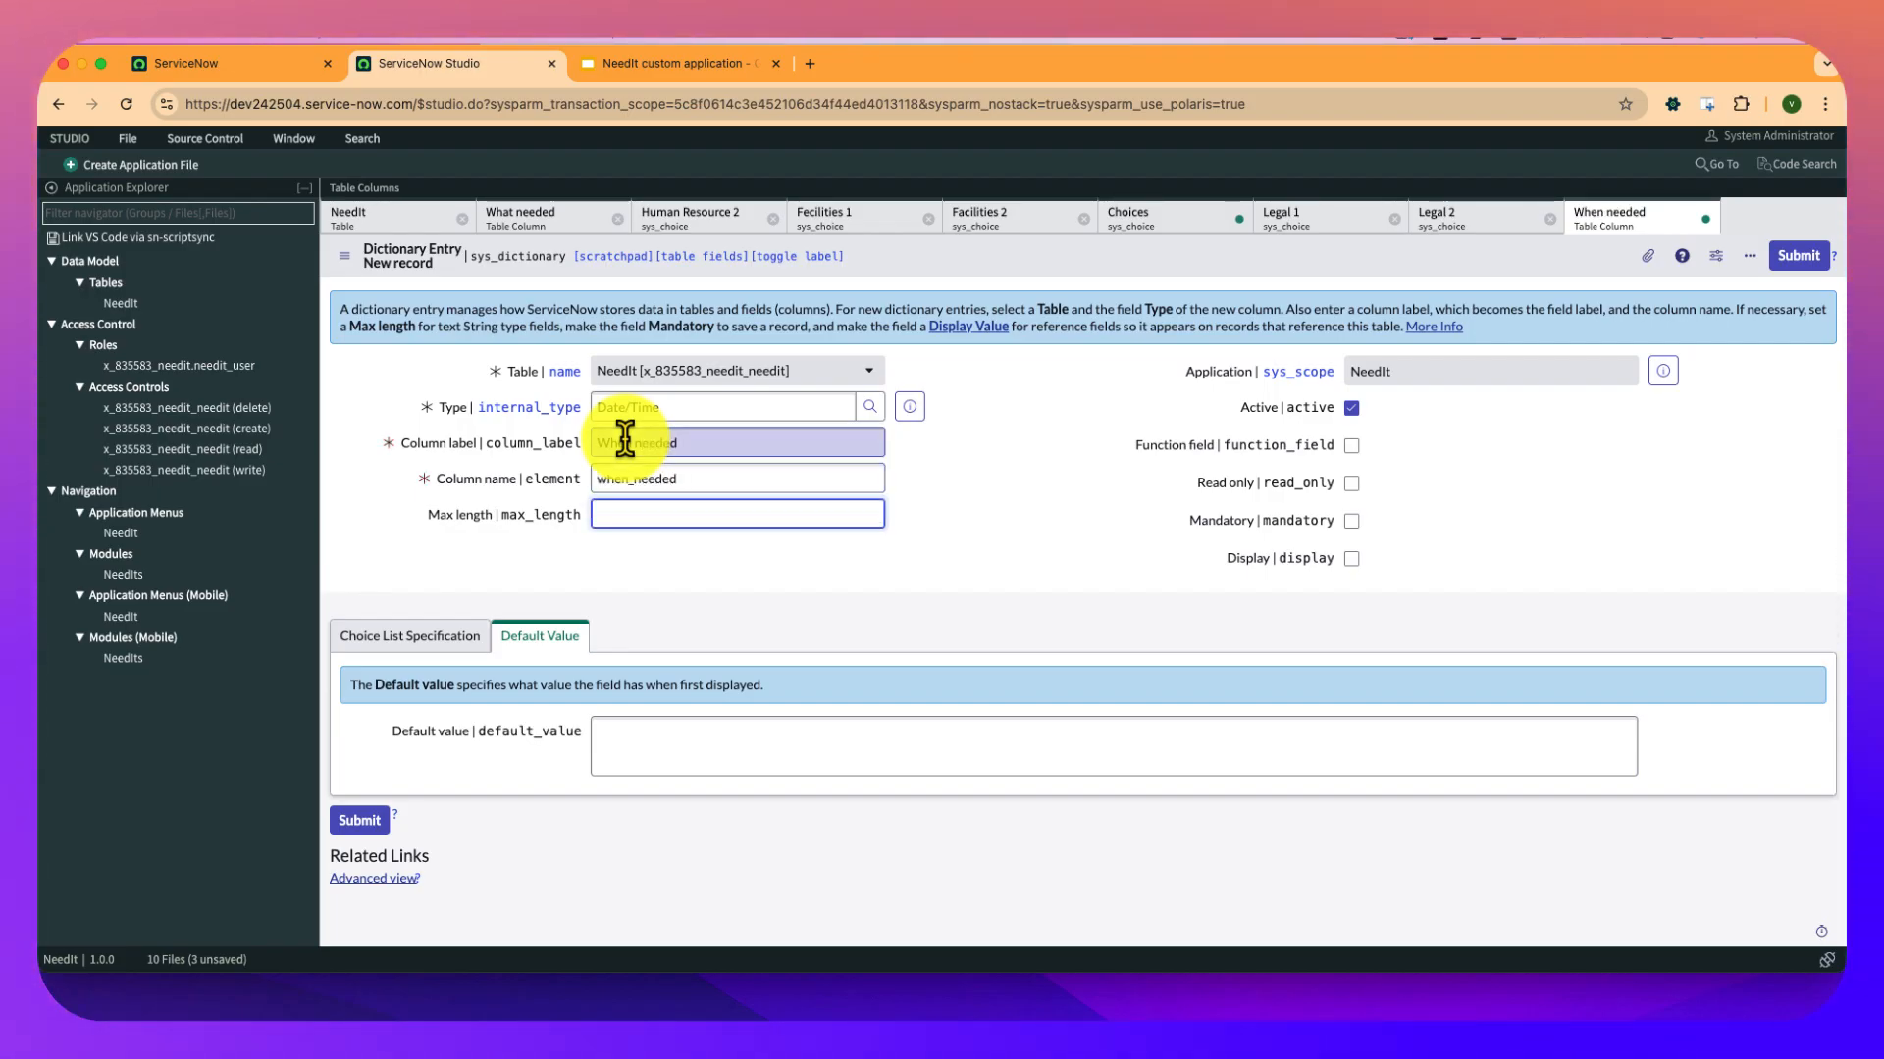
left_click(361, 826)
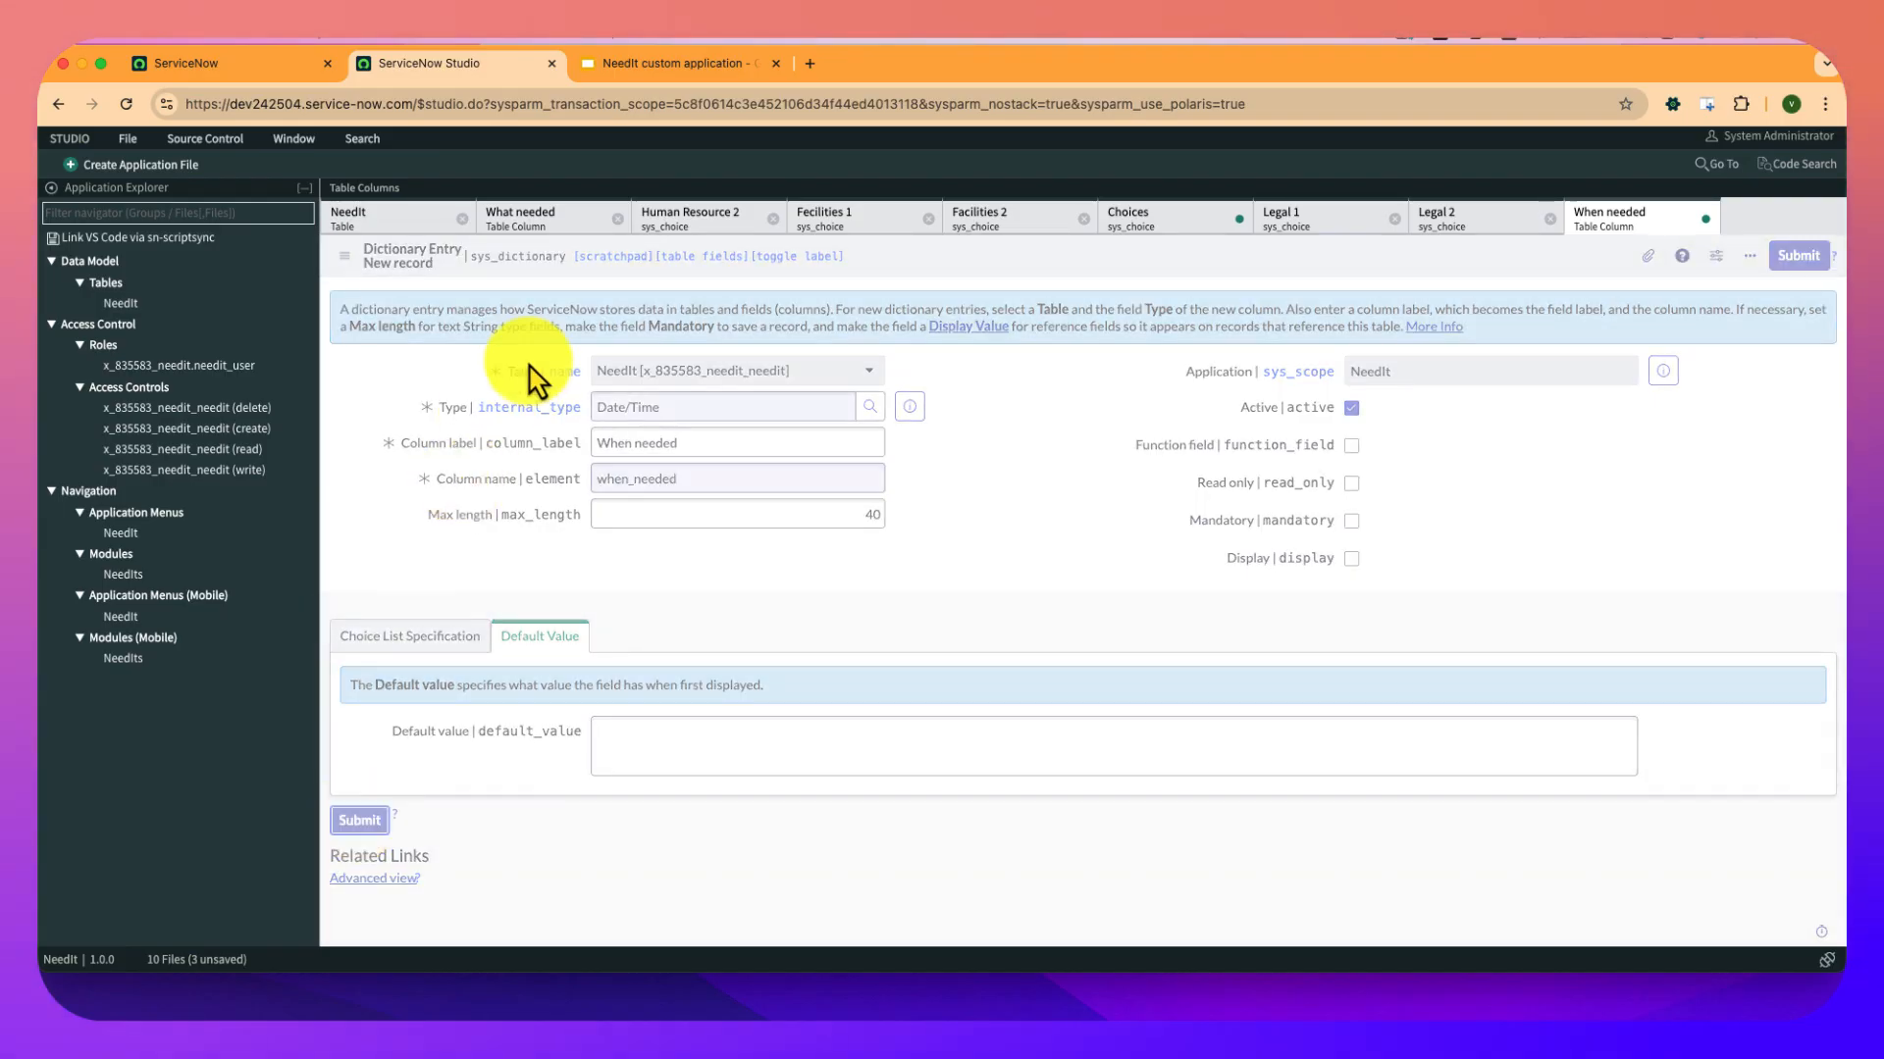
Close all the open choice and column records except the NeedIt table, discarding the unsaved choice.
left_click(527, 238)
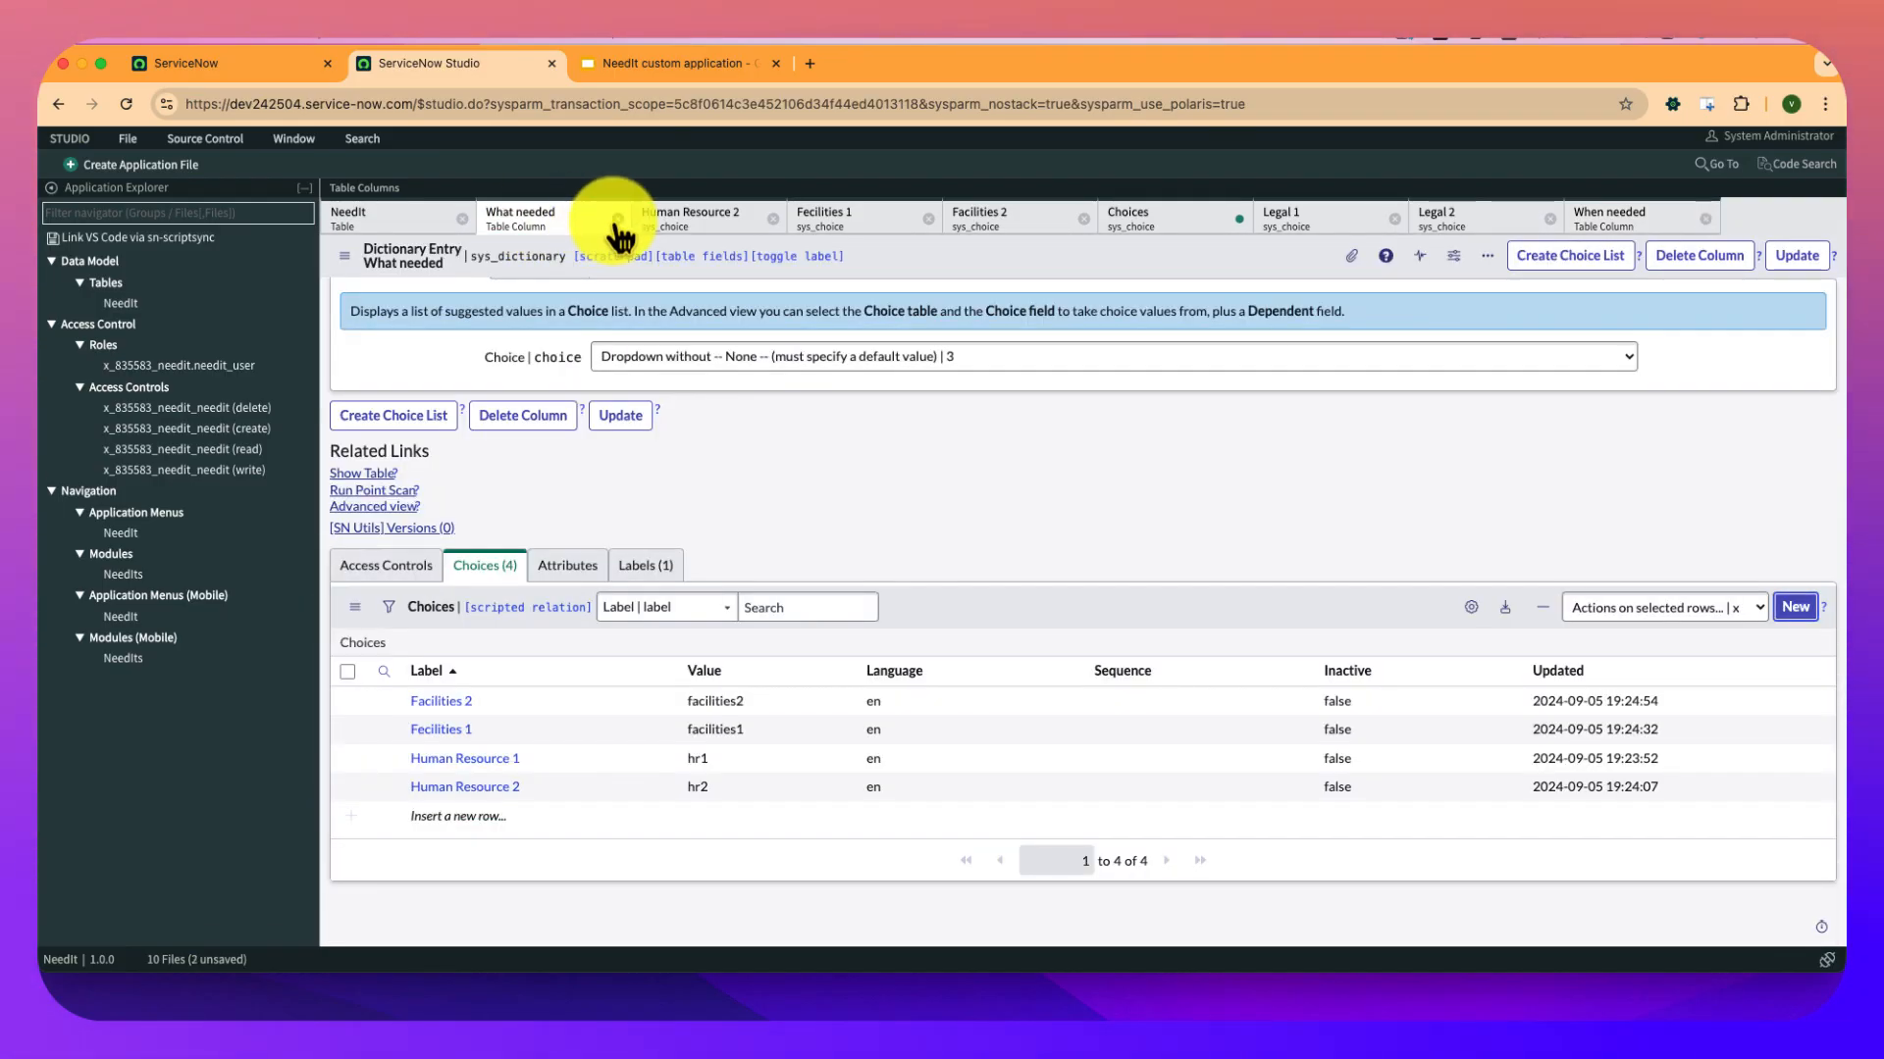
left_click(617, 219)
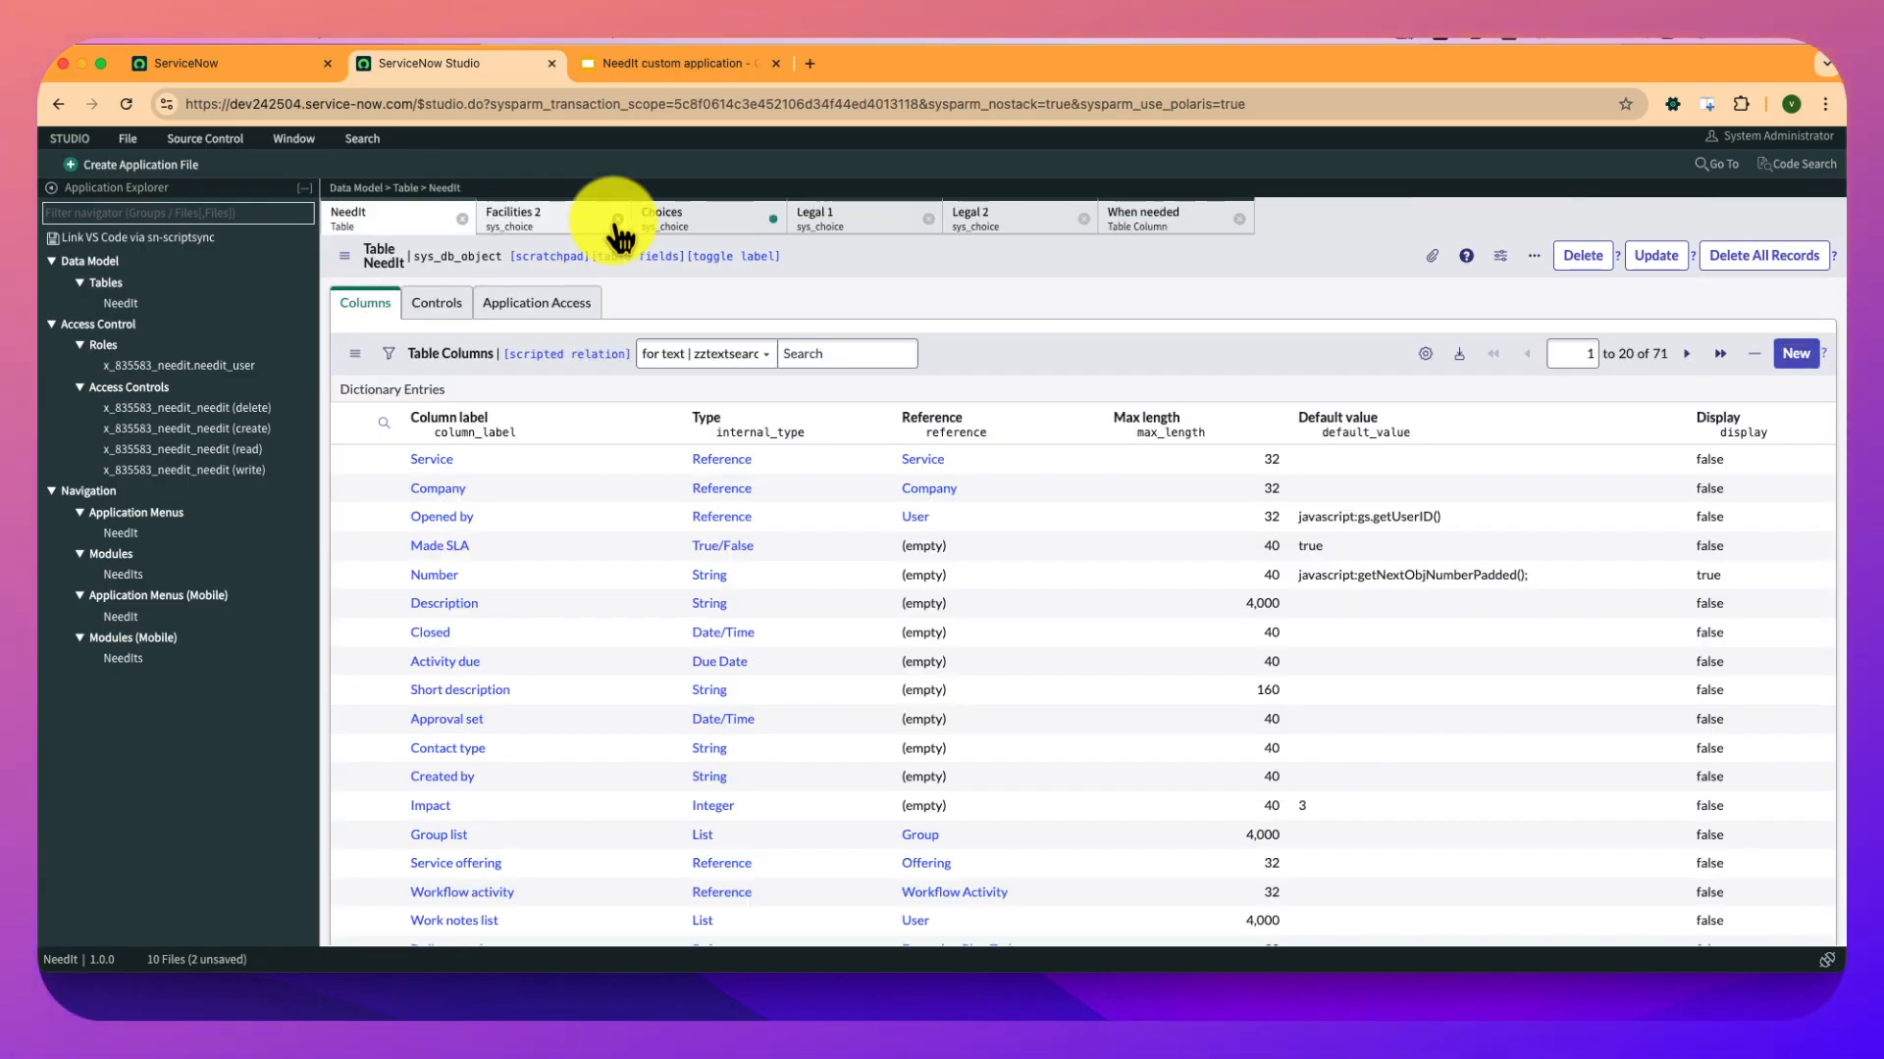
left_click(617, 219)
left_click(617, 219)
left_click(617, 220)
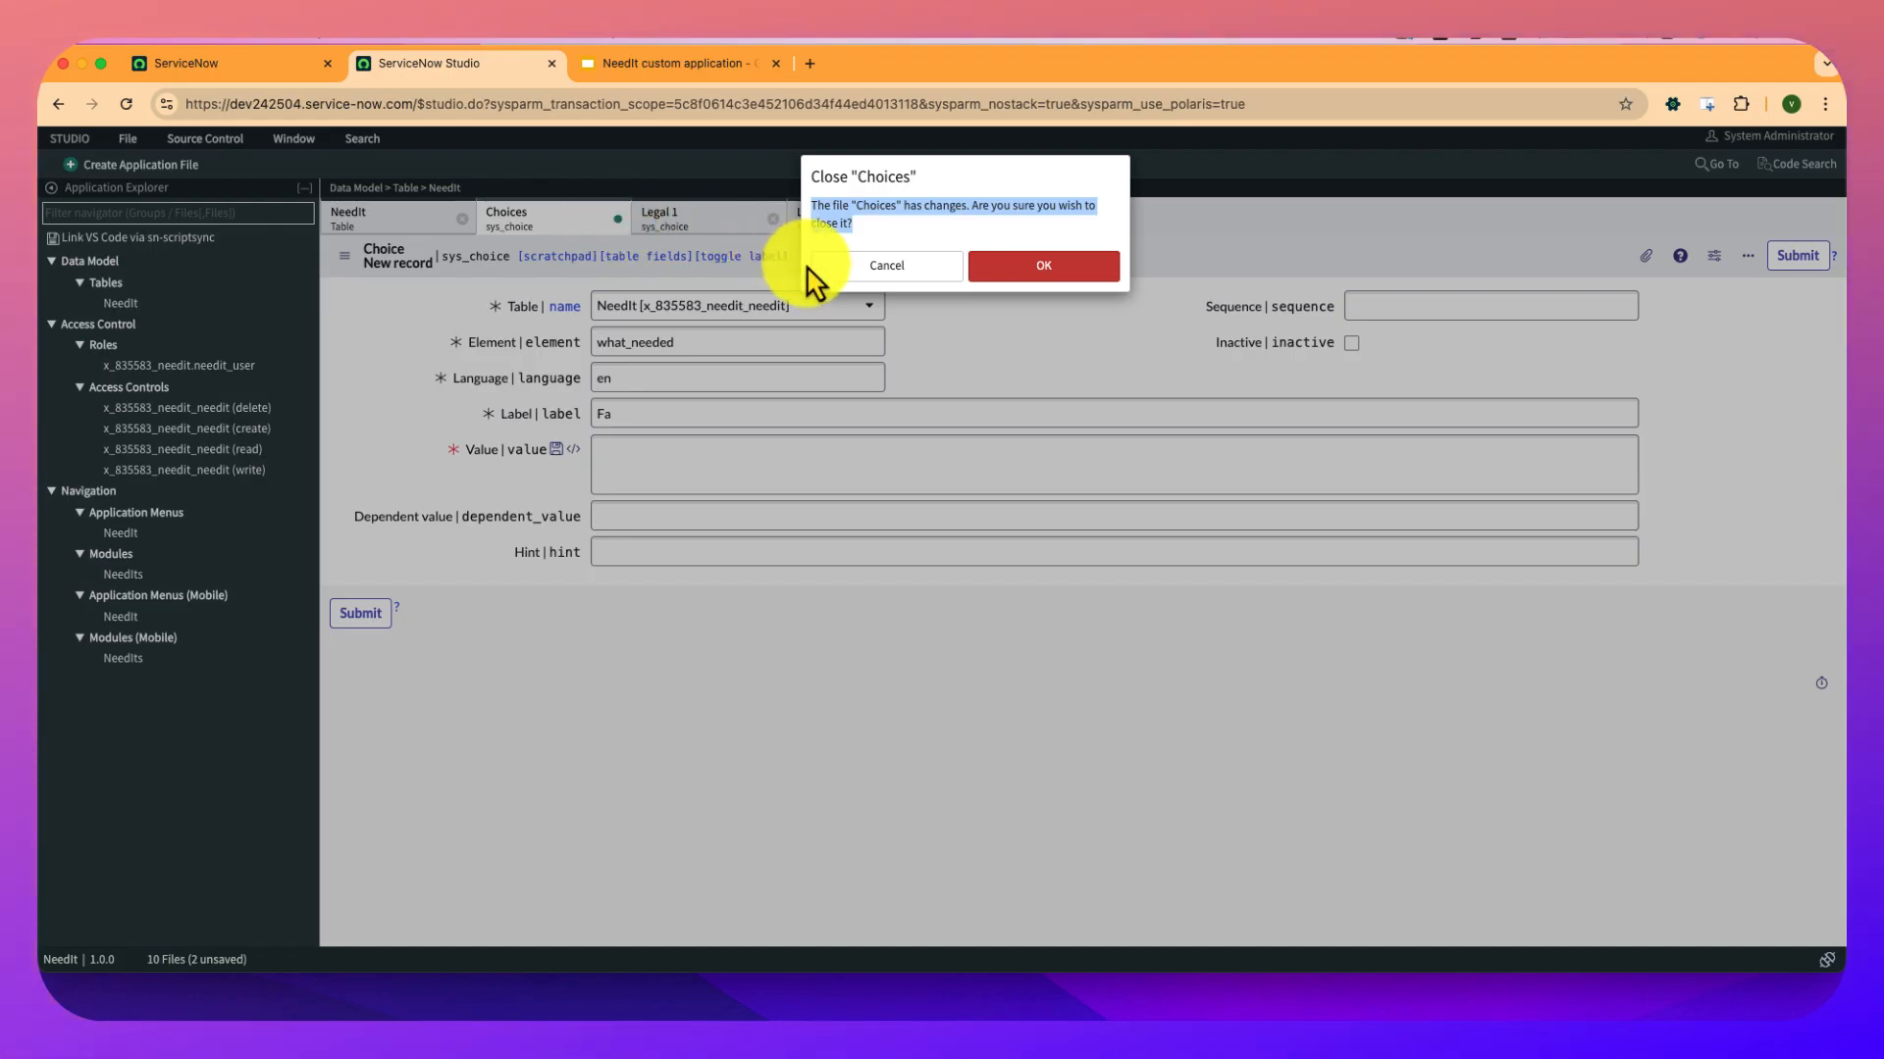
left_click(1051, 265)
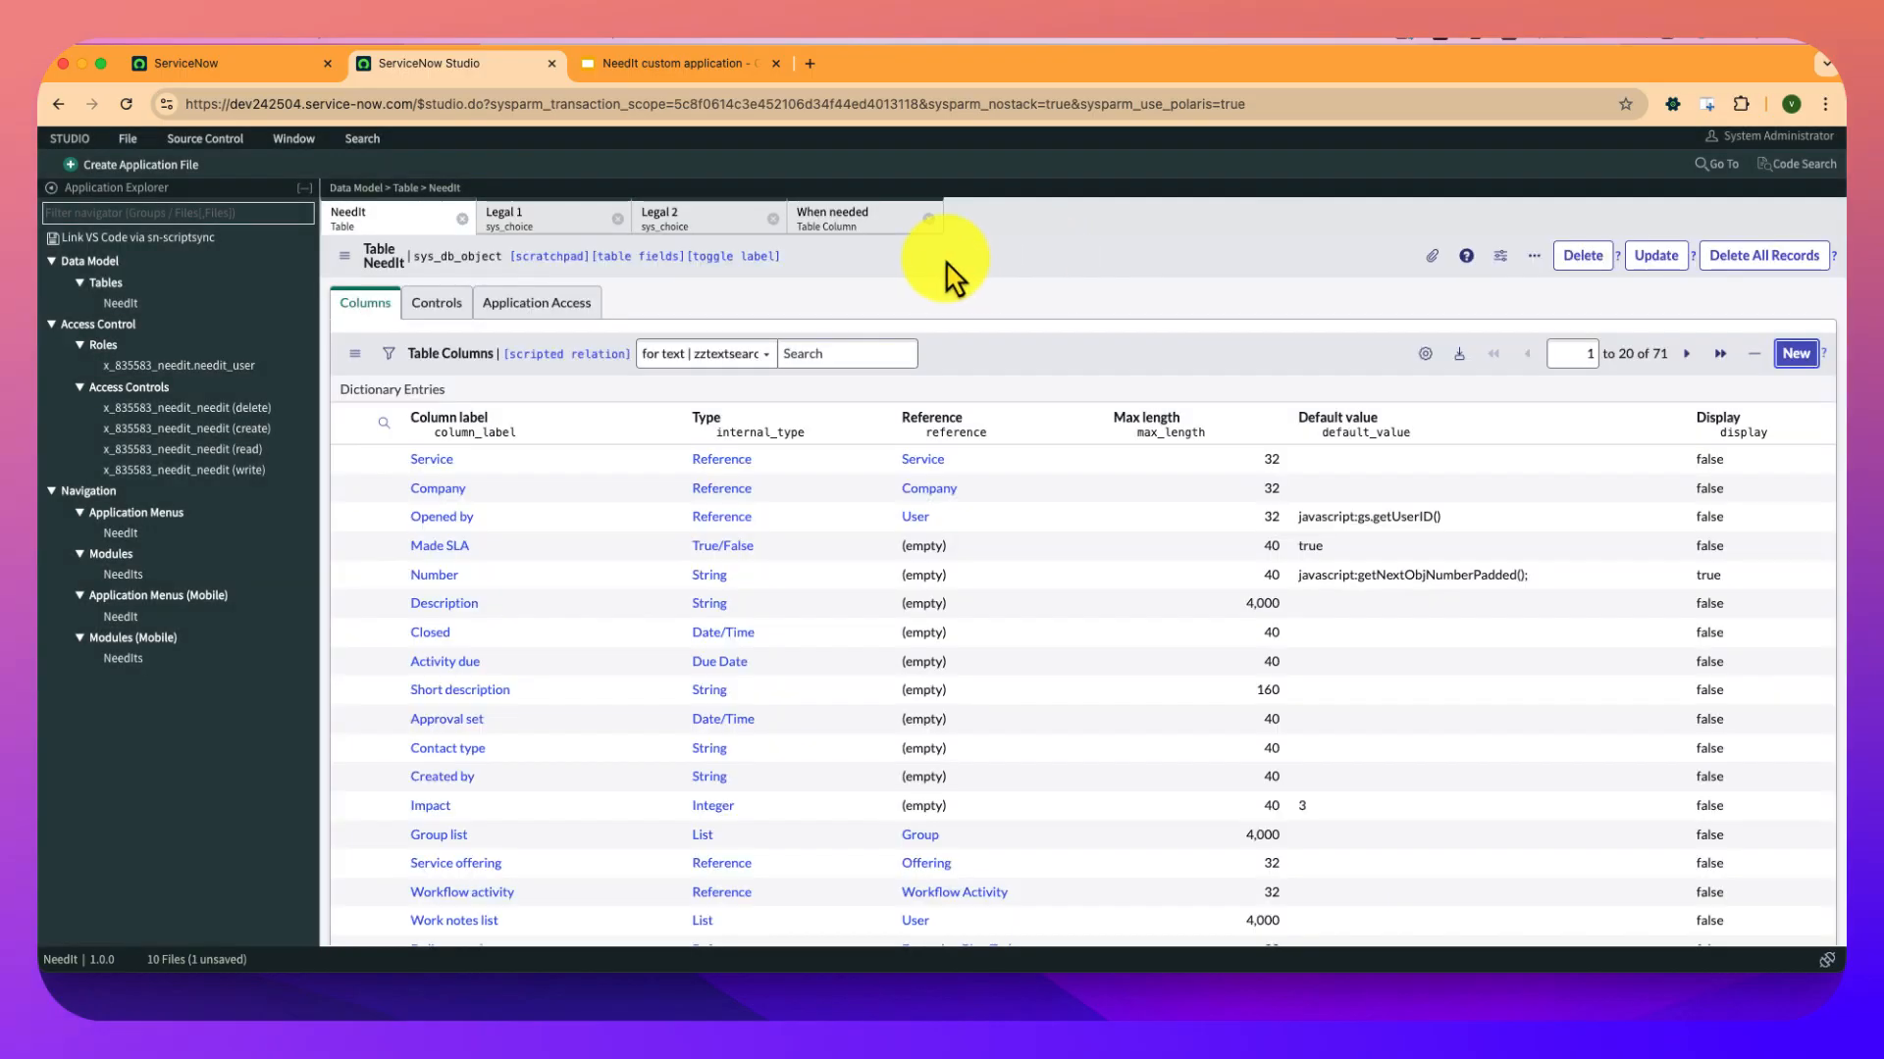
left_click(617, 220)
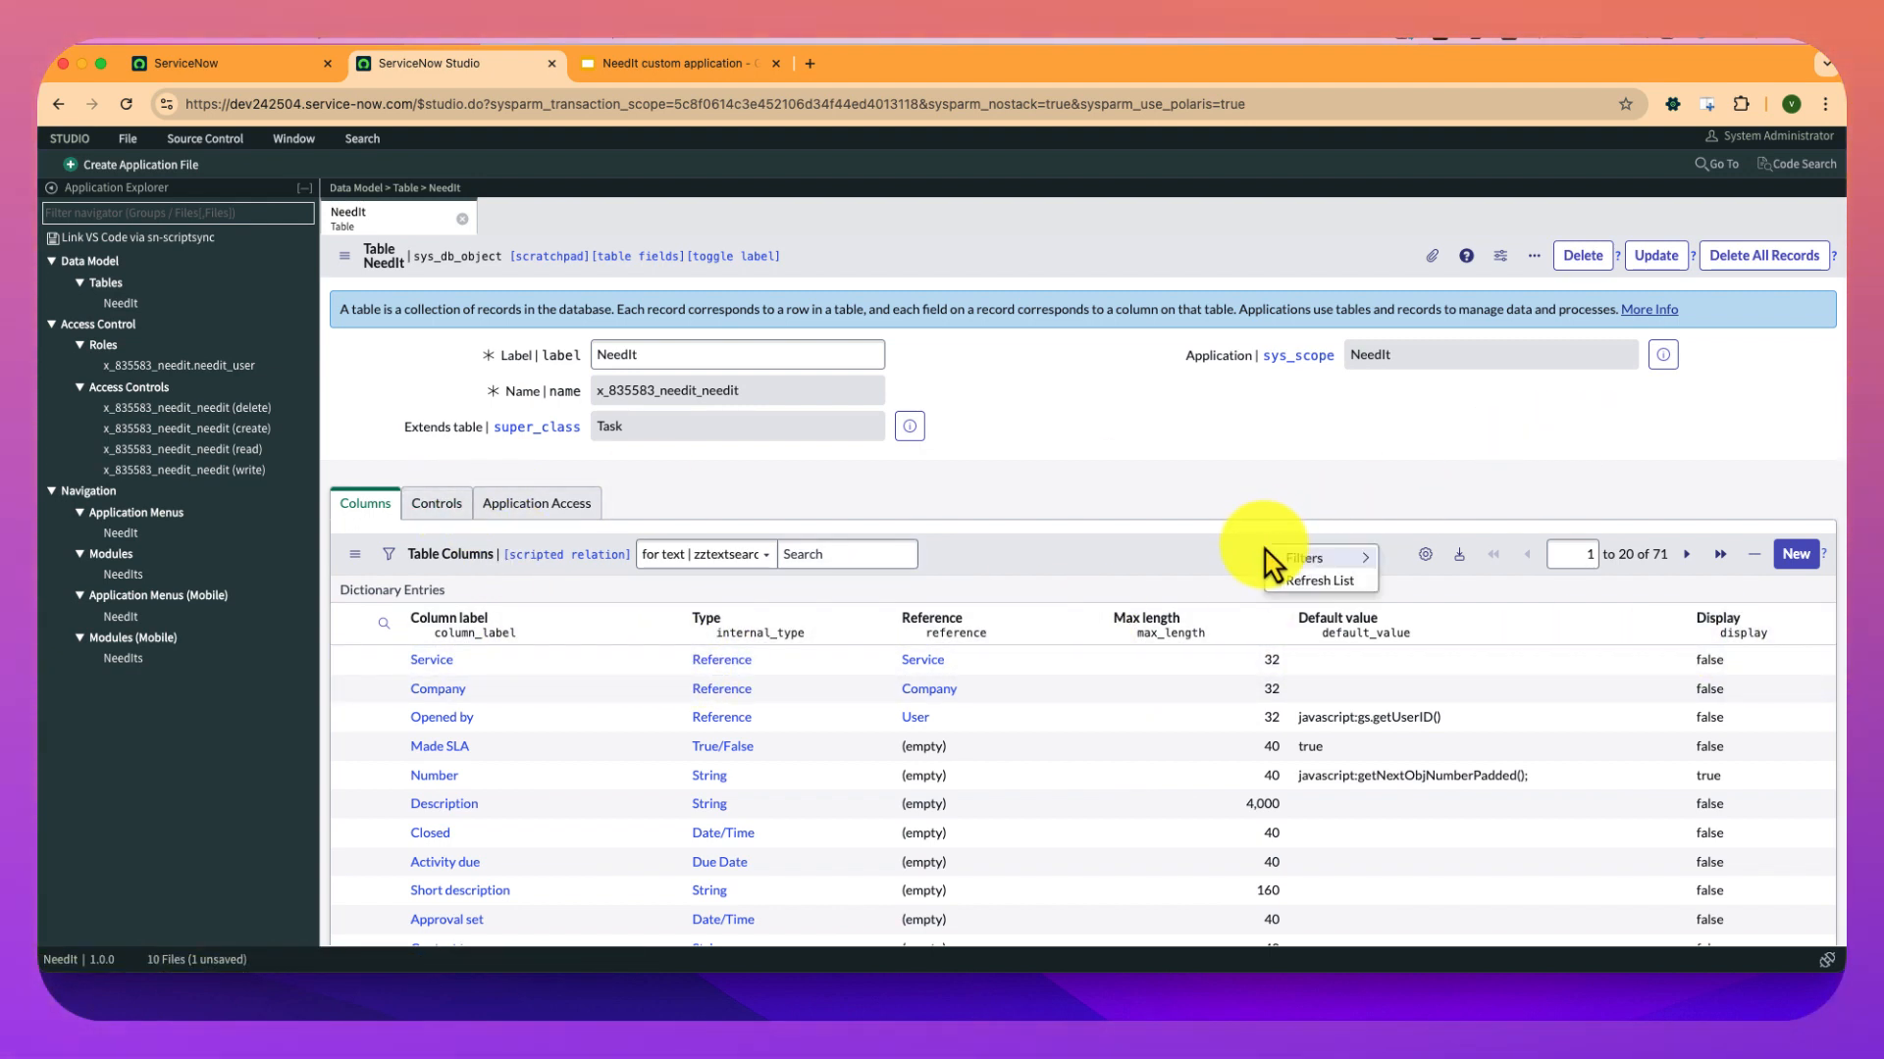
Refresh the NeedIt table's column list and look through its columns.
left_click(1305, 579)
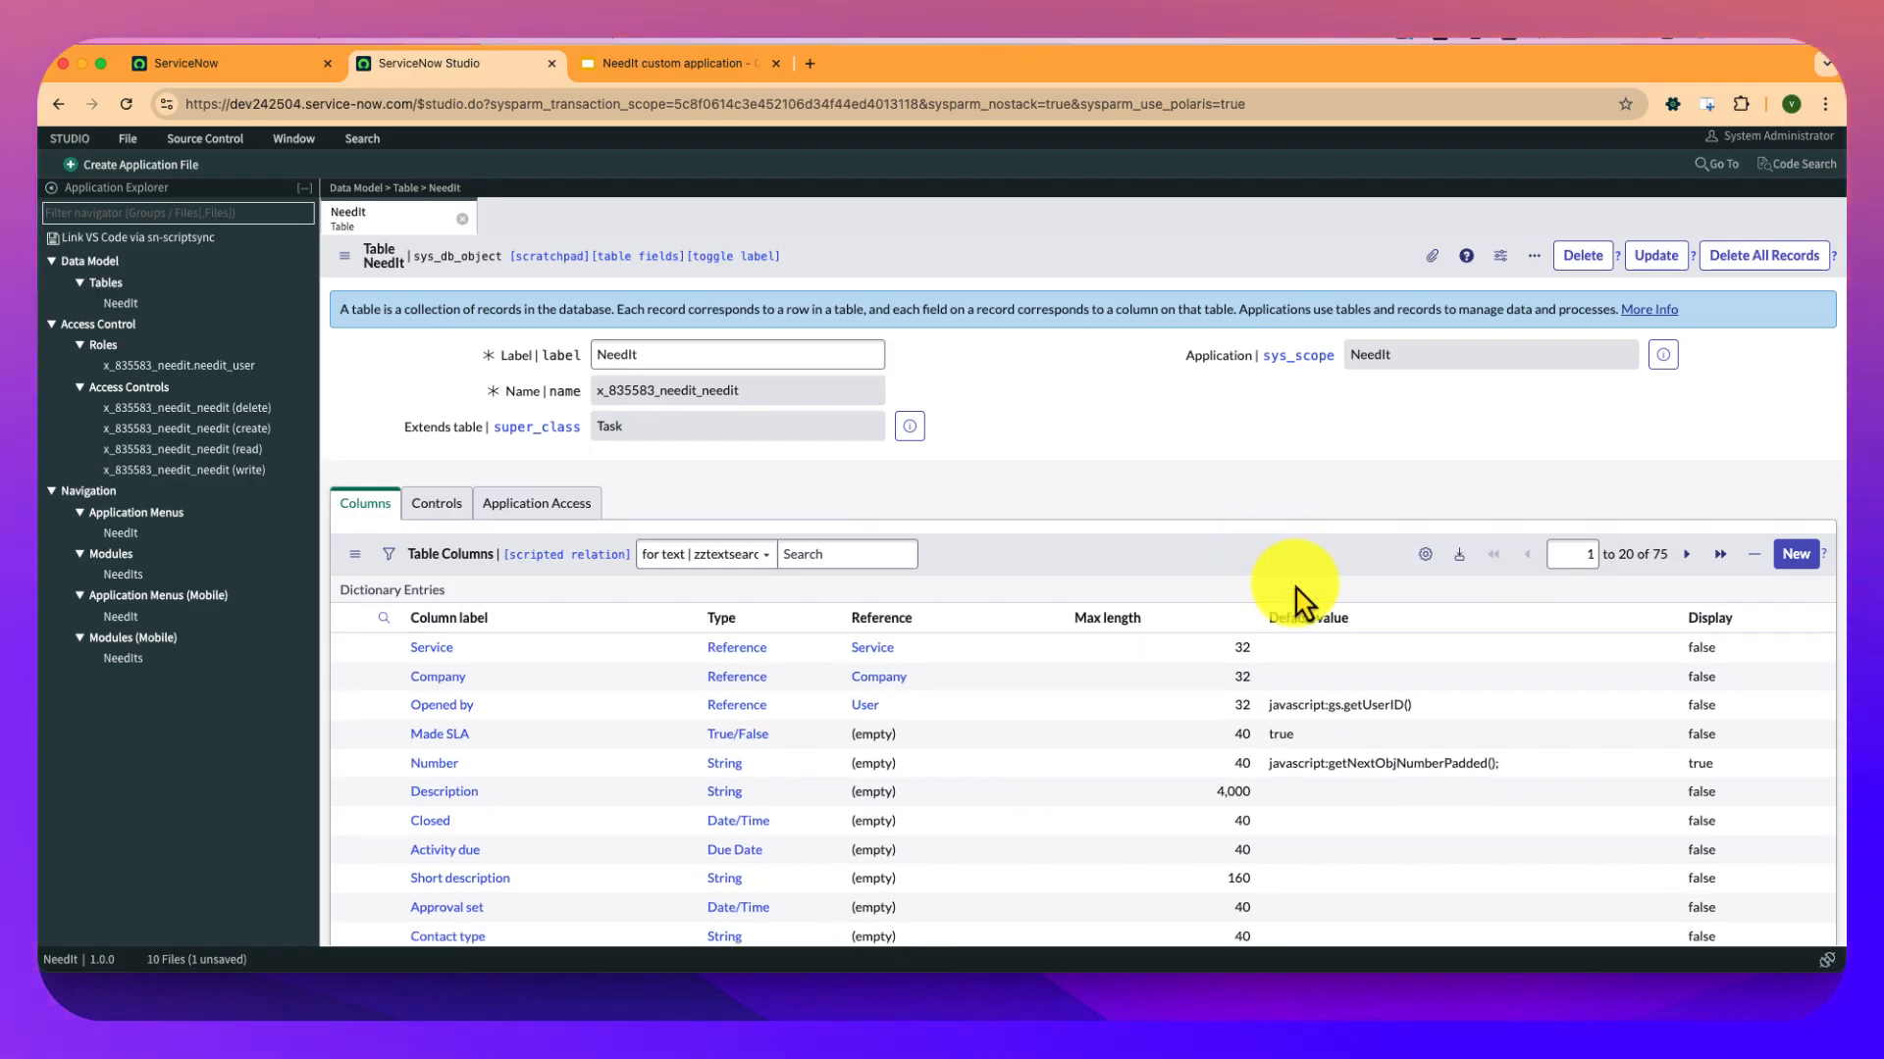
scroll(1108, 740, "down", 10)
scroll(1109, 740, "up", 10)
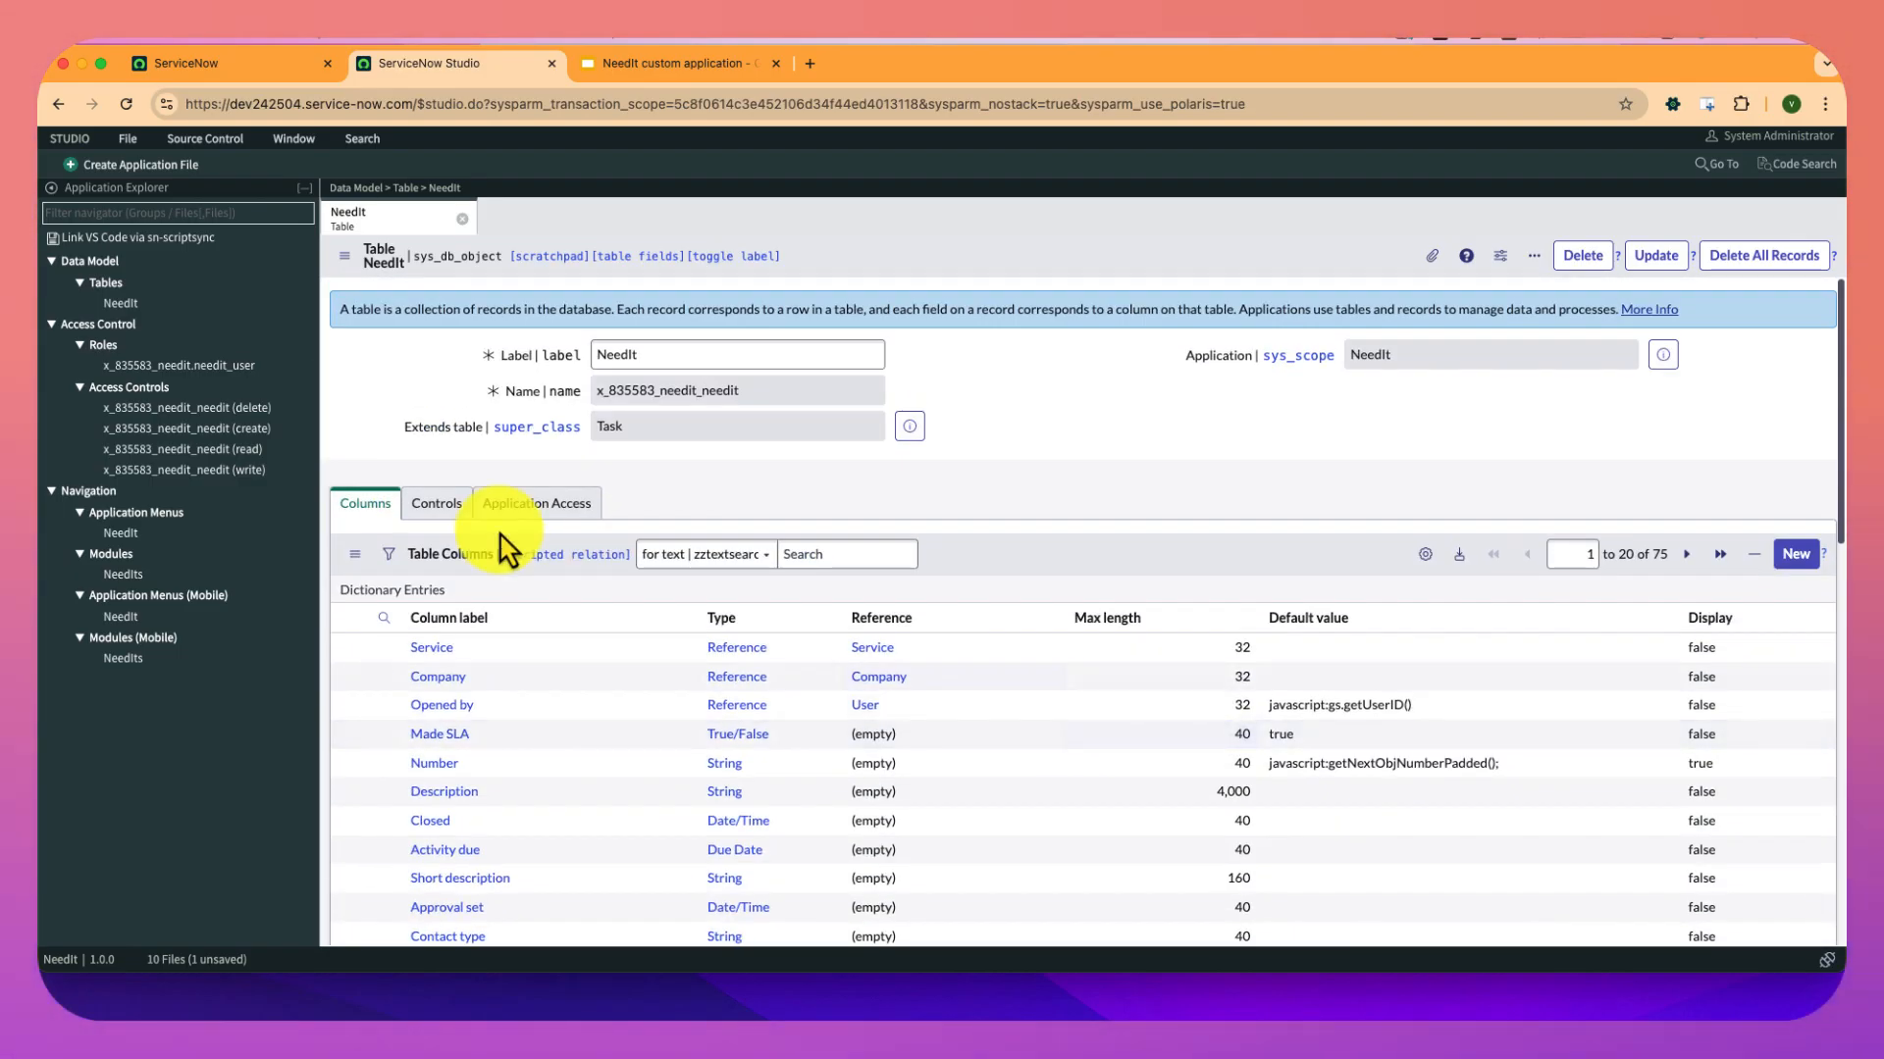
Sort the table's columns by column label, then add Table to the displayed list columns and place it directly below Column label.
left_click(441, 619)
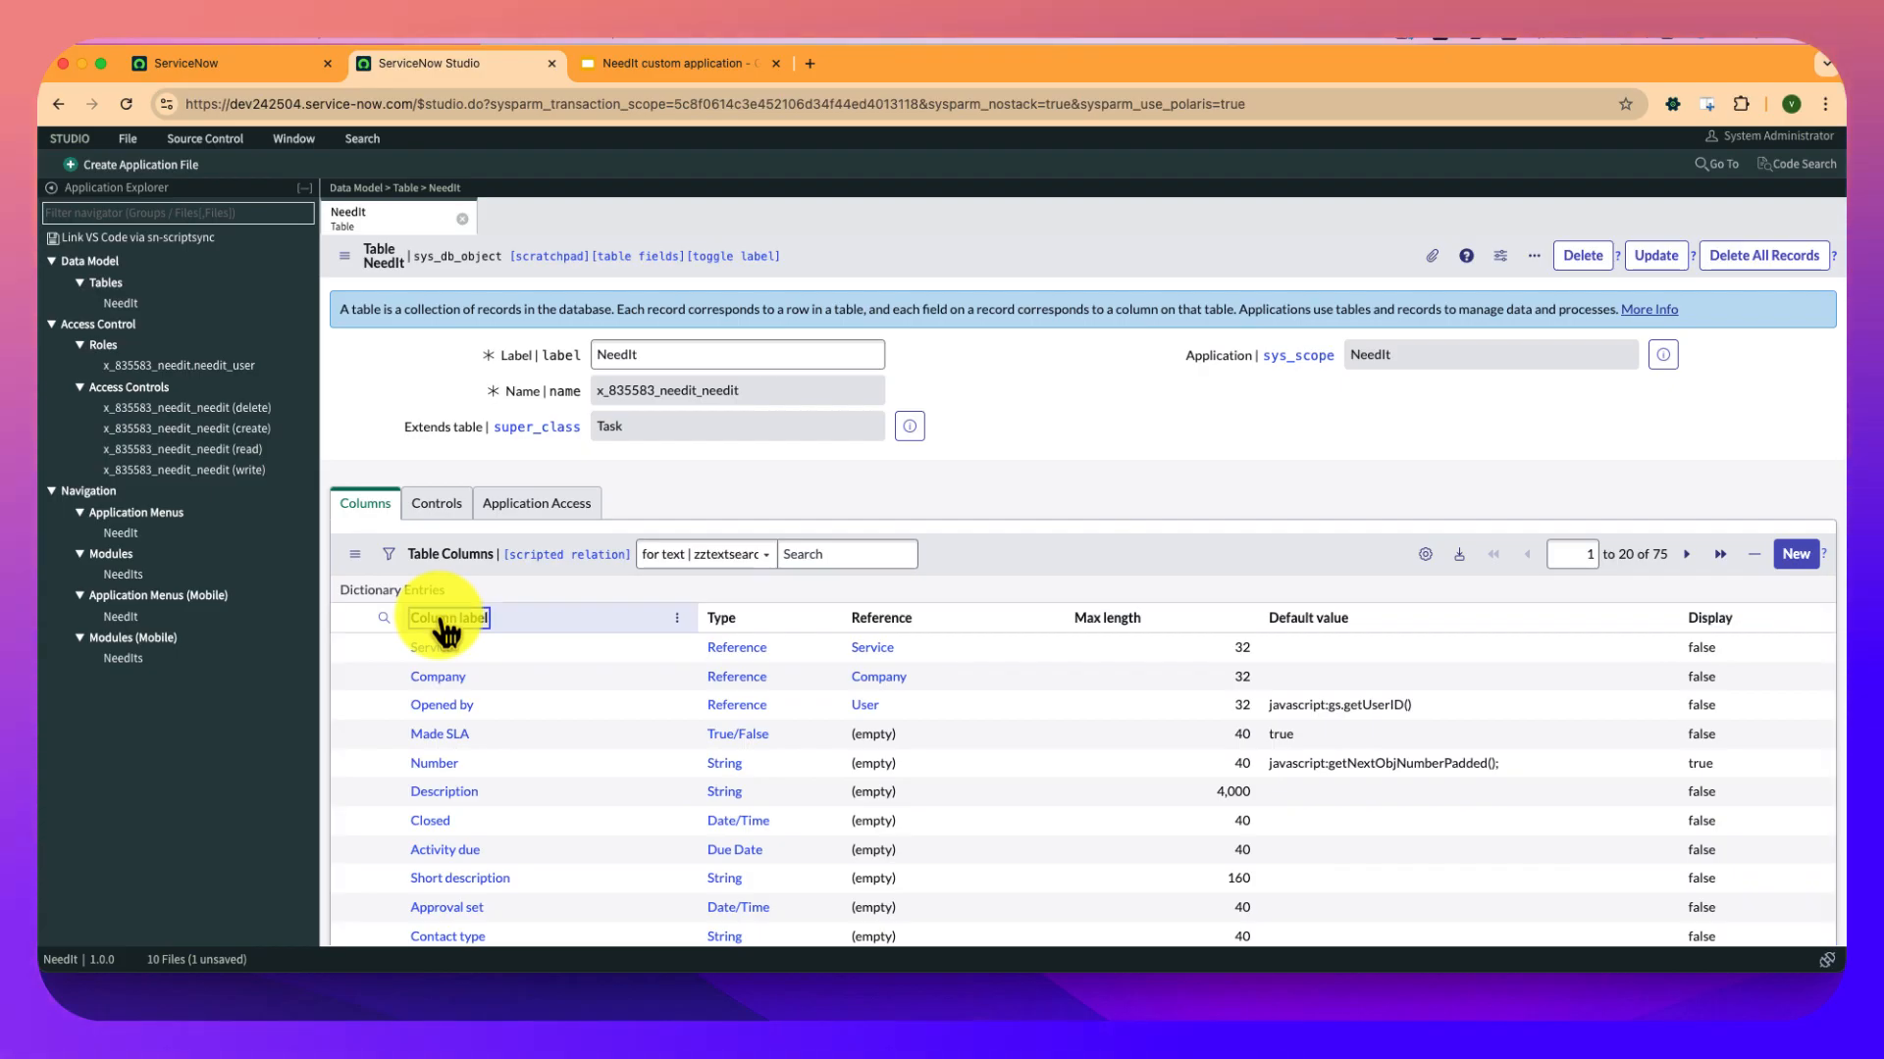
left_click(1426, 556)
left_click(865, 441)
key("t")
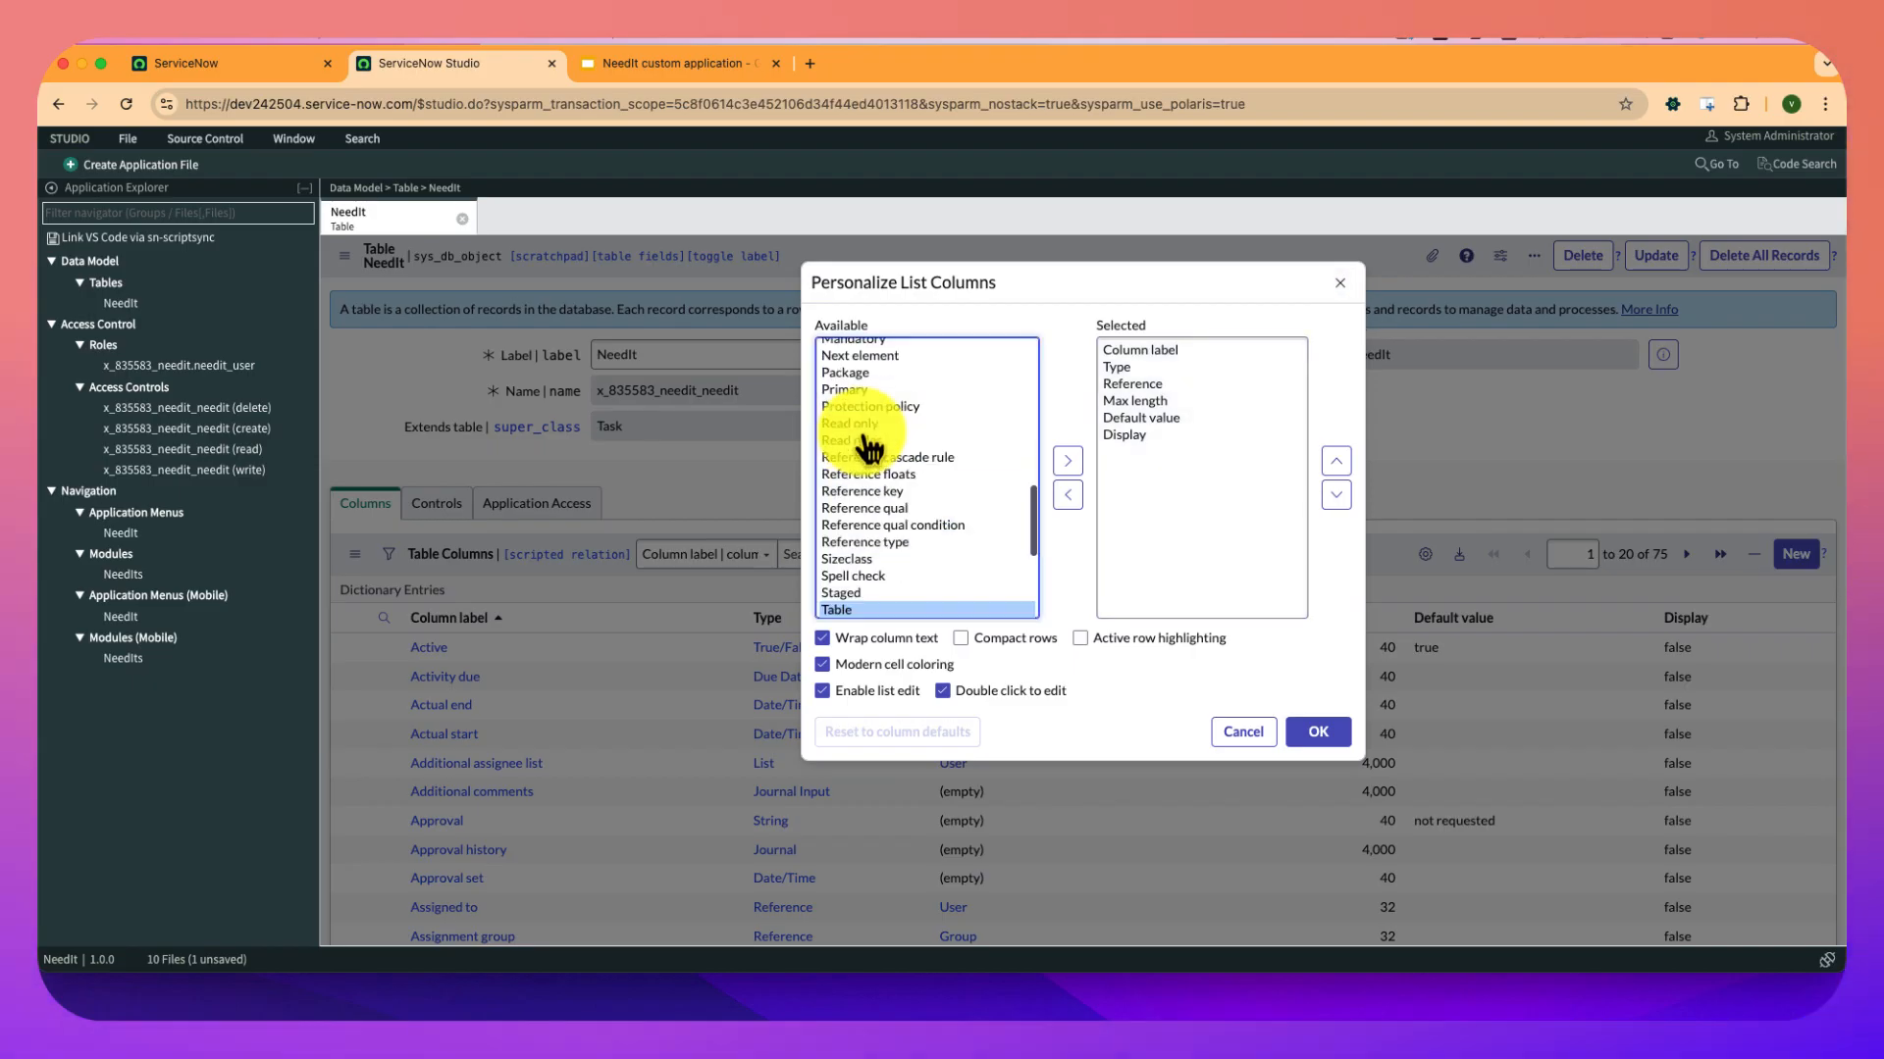
left_click(1068, 460)
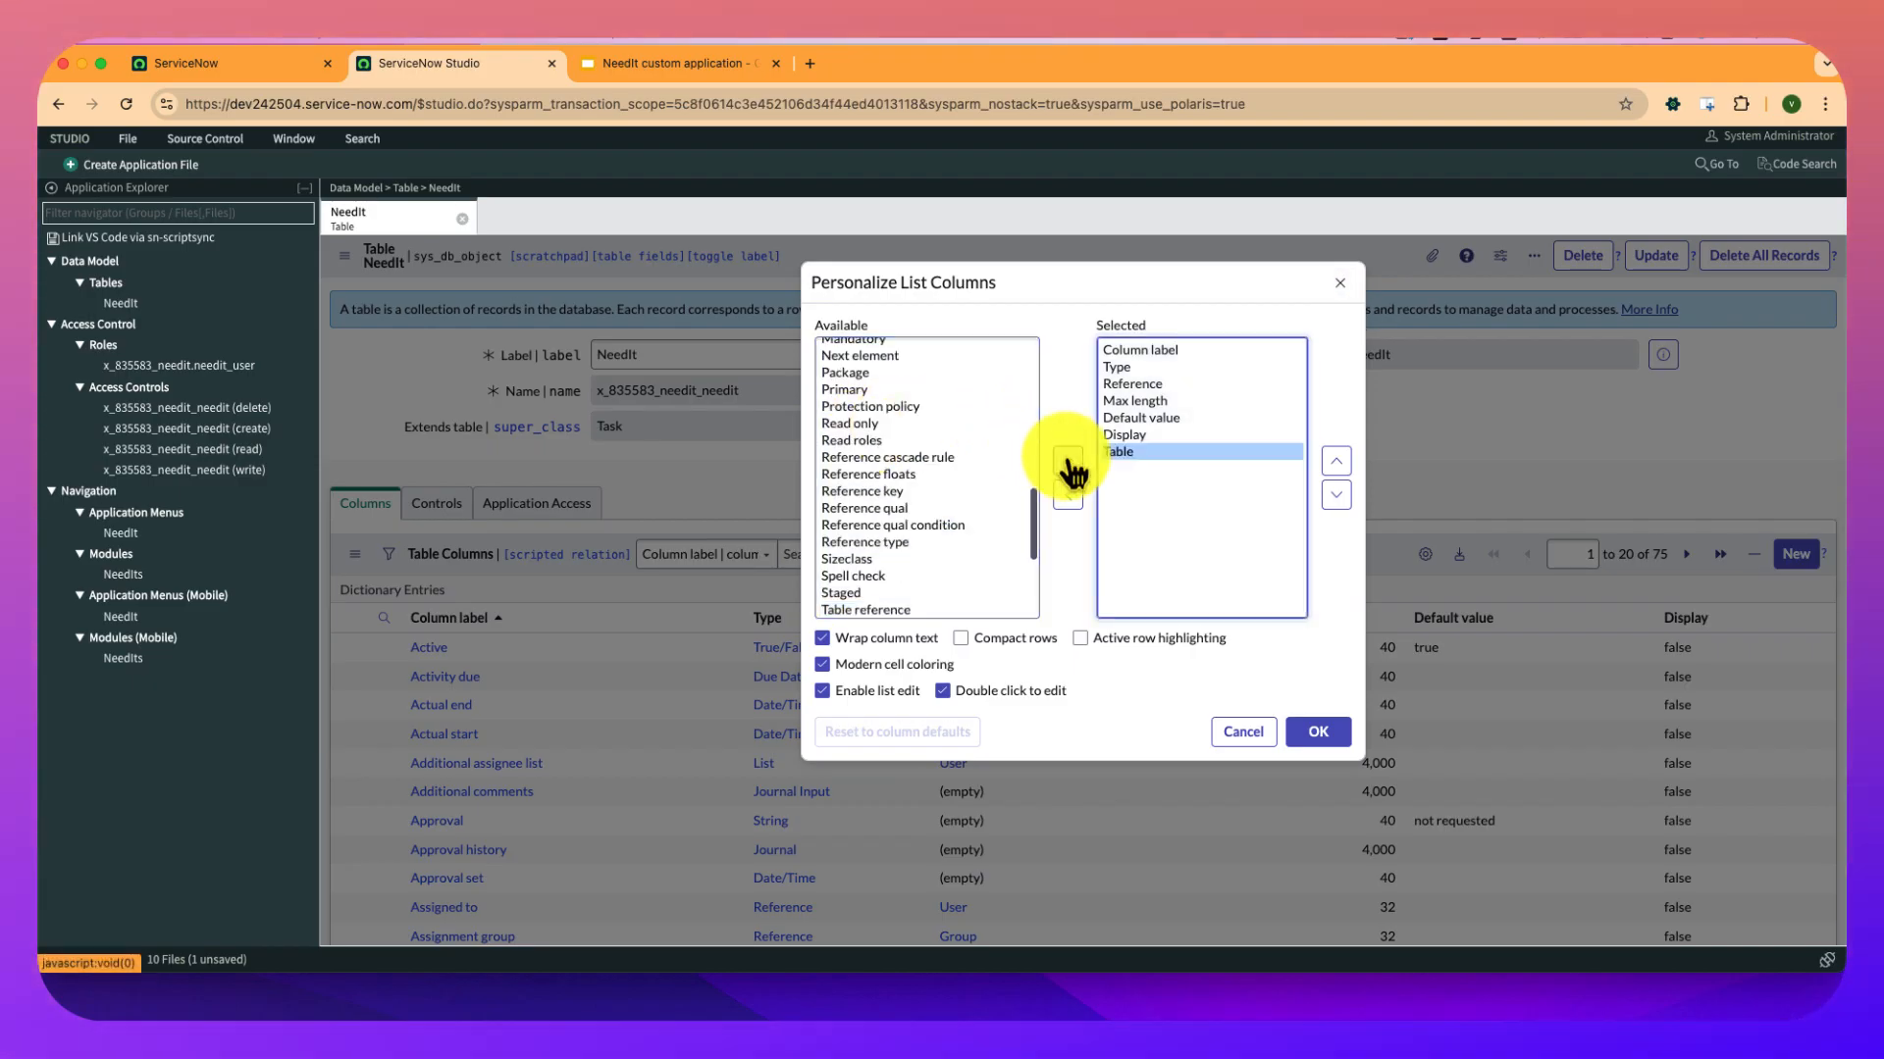
left_click(1334, 468)
left_click(1334, 468)
left_click(1334, 468)
left_click(1334, 468)
left_click(1334, 468)
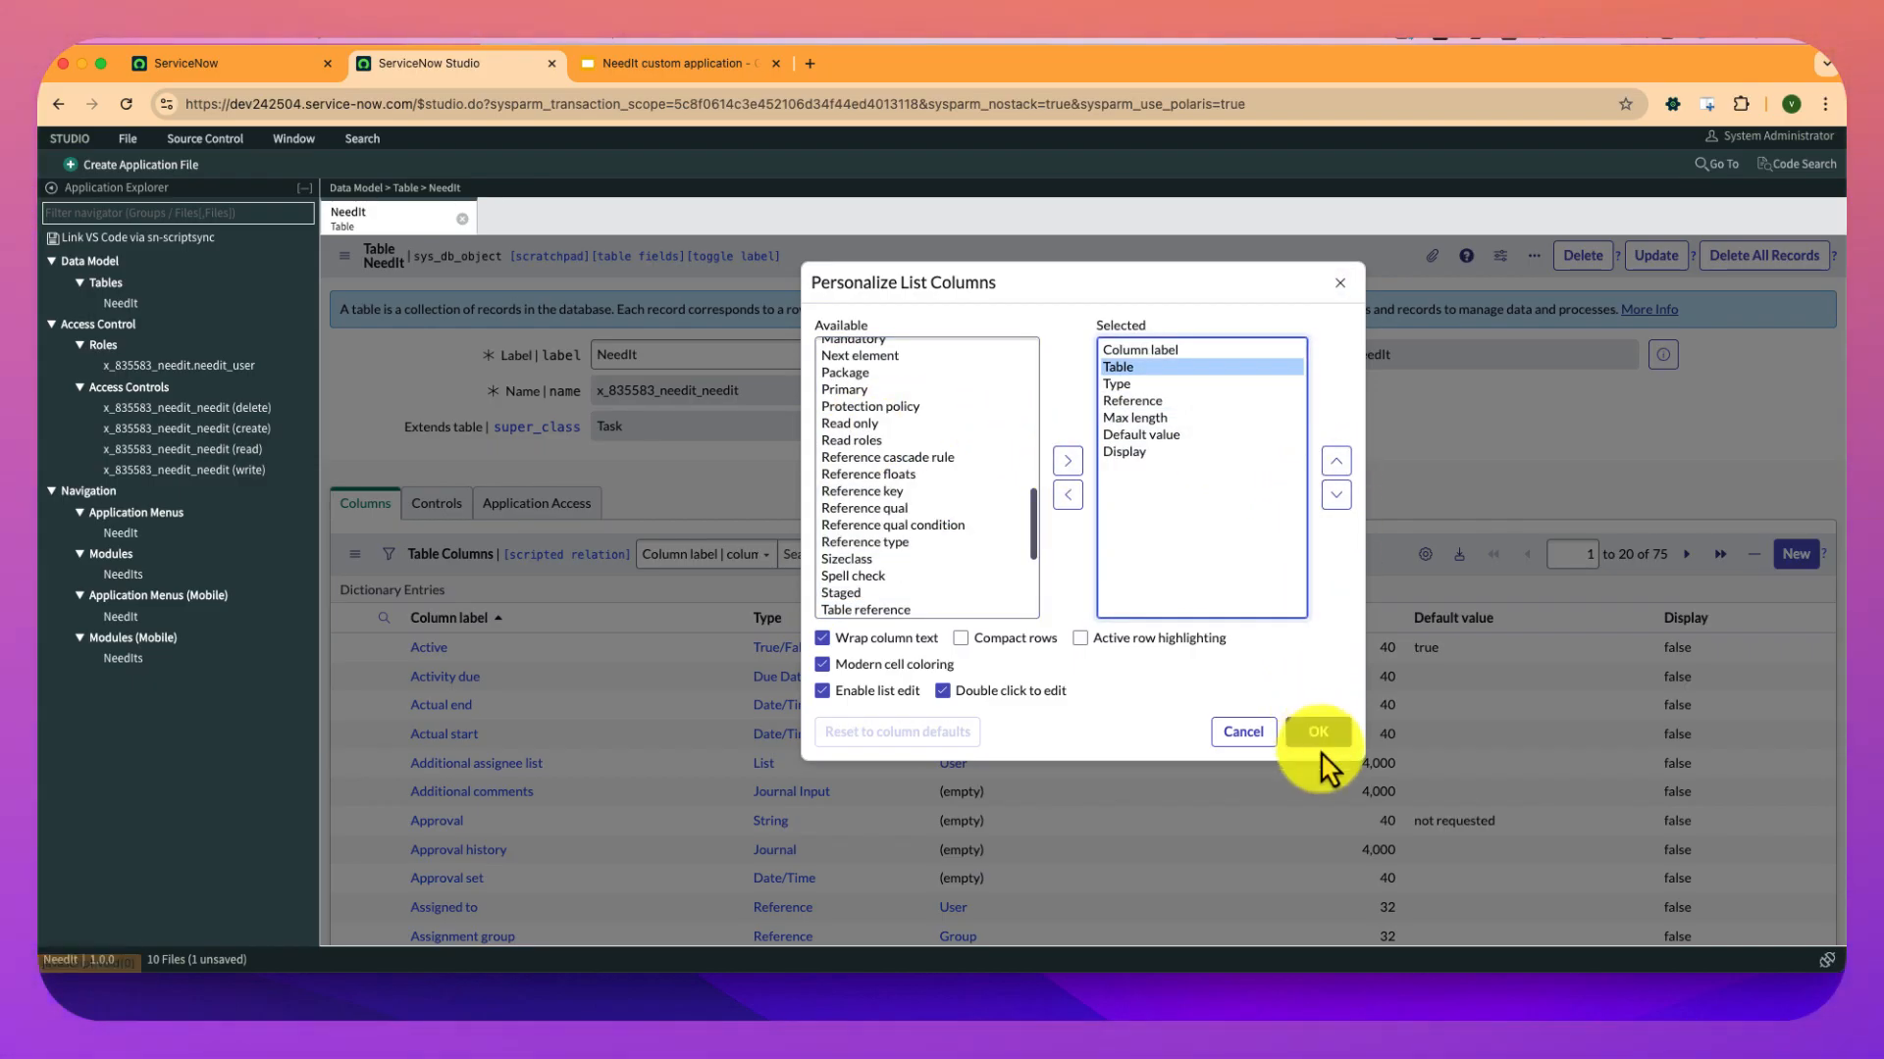
Add Column name to the displayed list columns, place it directly below Column label and apply the list layout.
left_click(853, 410)
key("c")
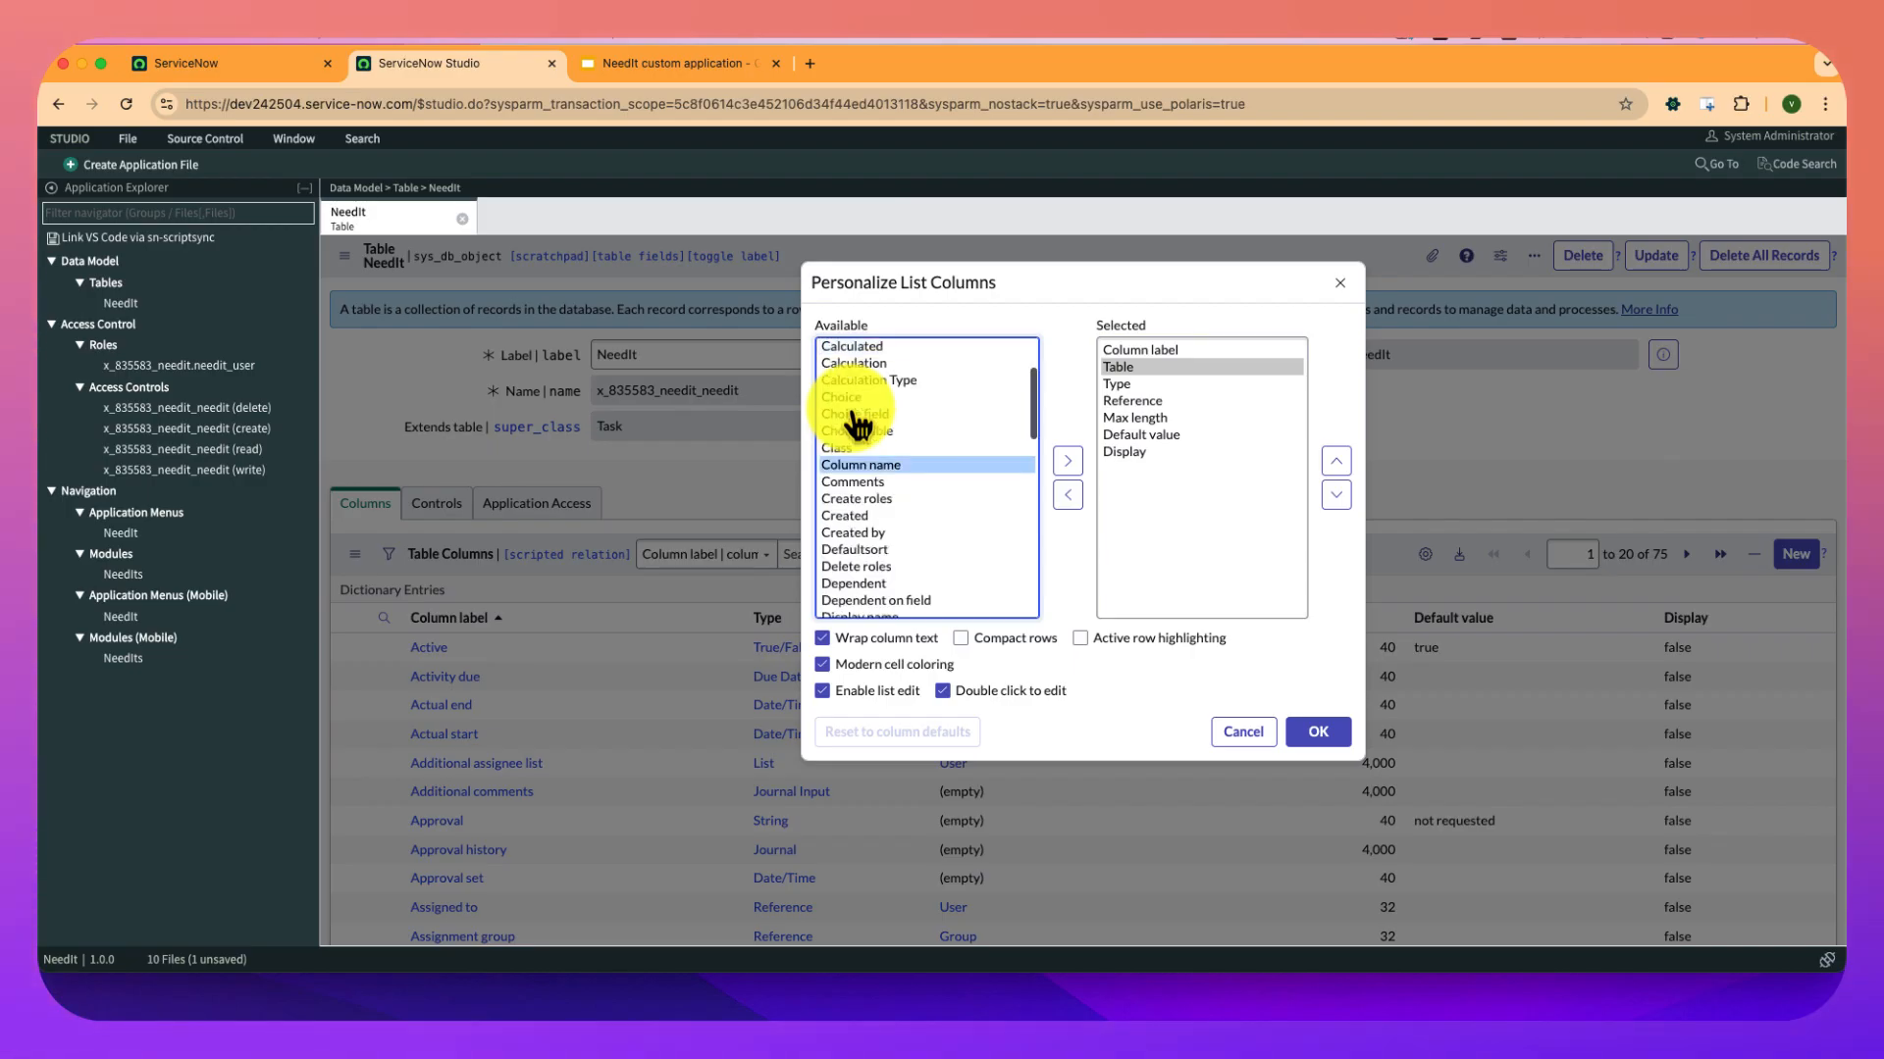
left_click(1067, 461)
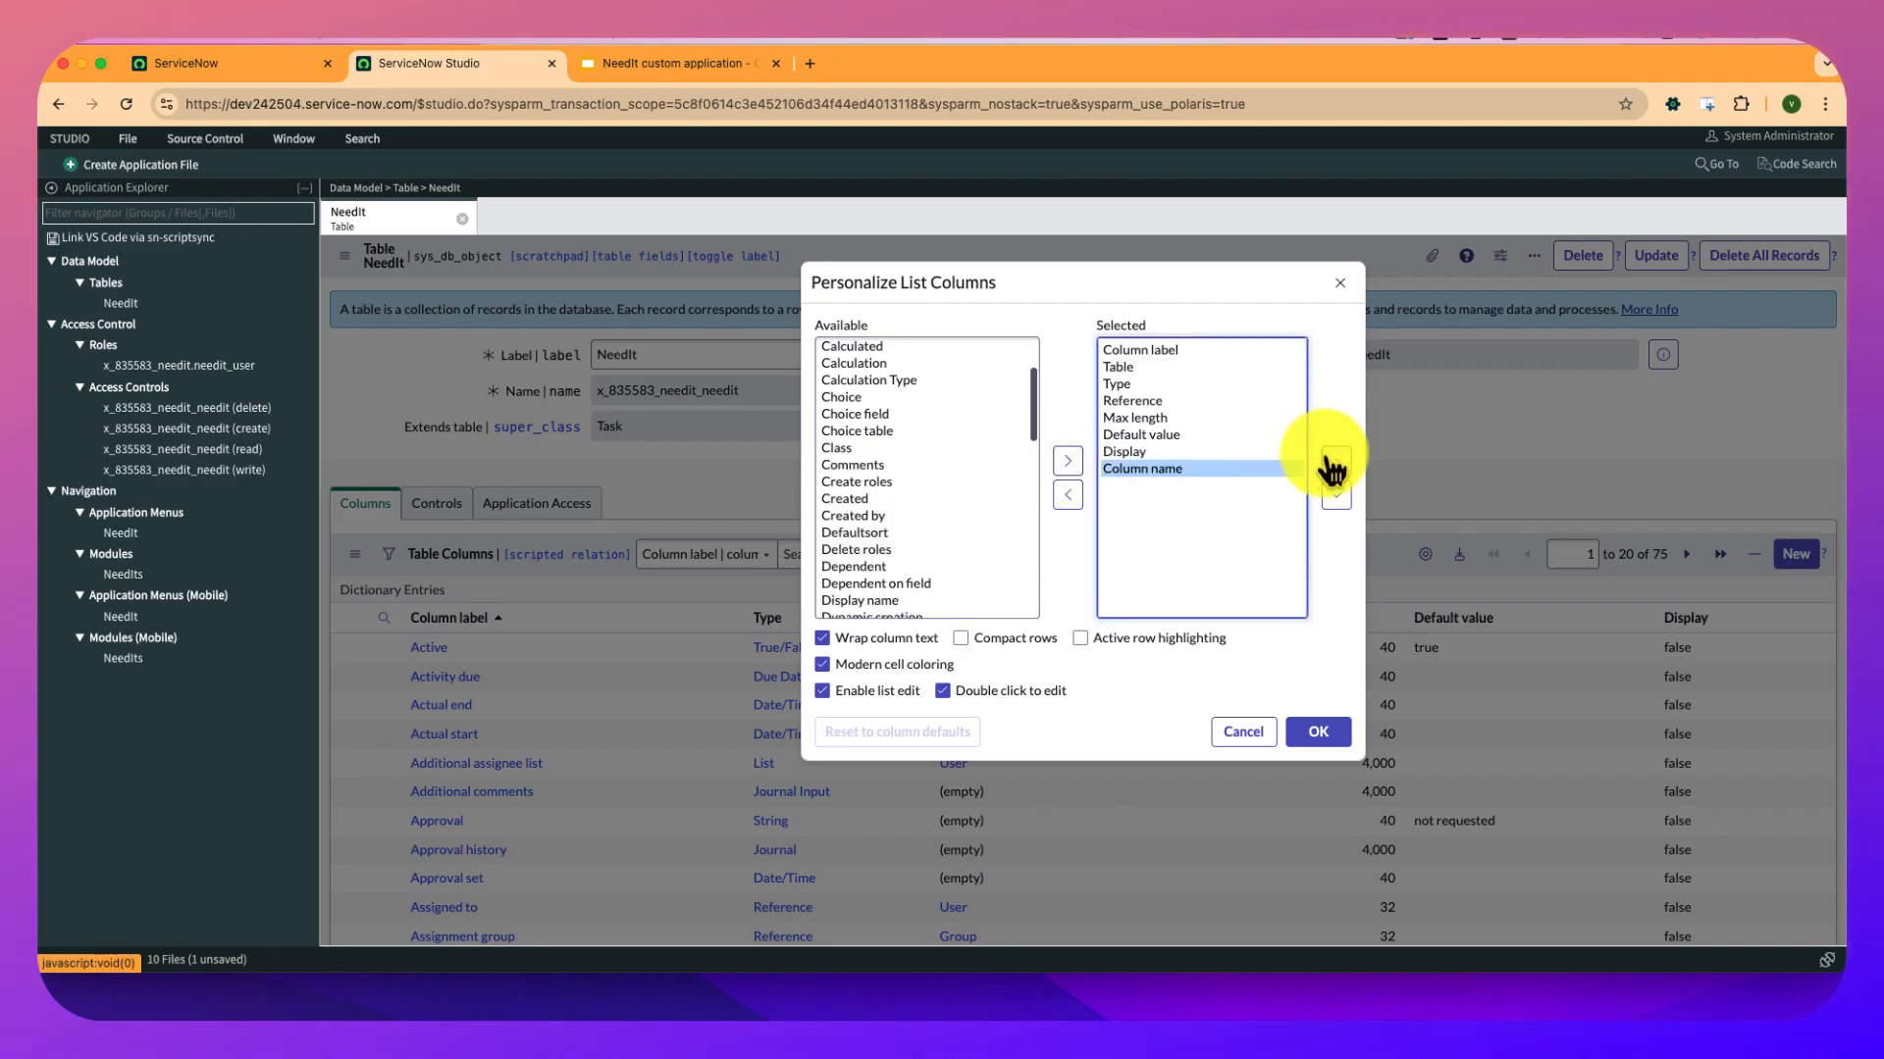
left_click(1336, 461)
left_click(1336, 461)
left_click(1336, 461)
left_click(1336, 461)
left_click(1336, 461)
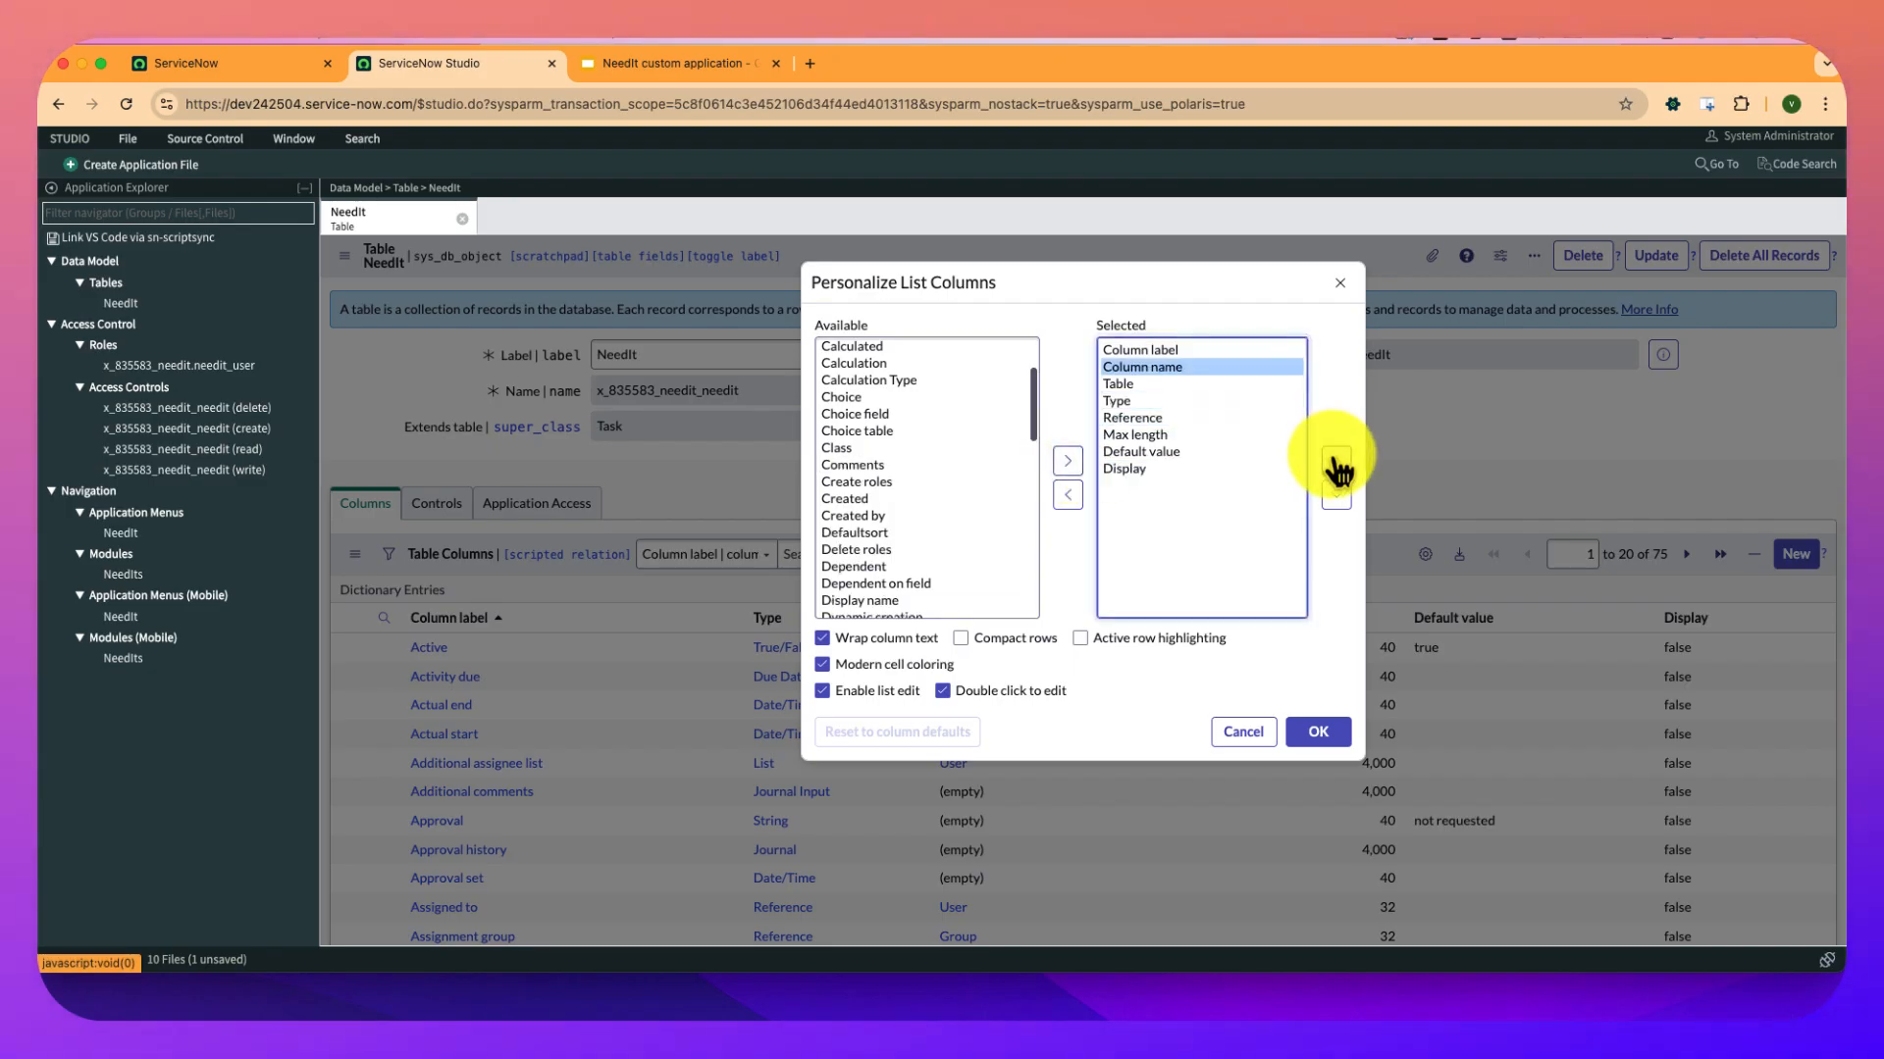
left_click(1319, 733)
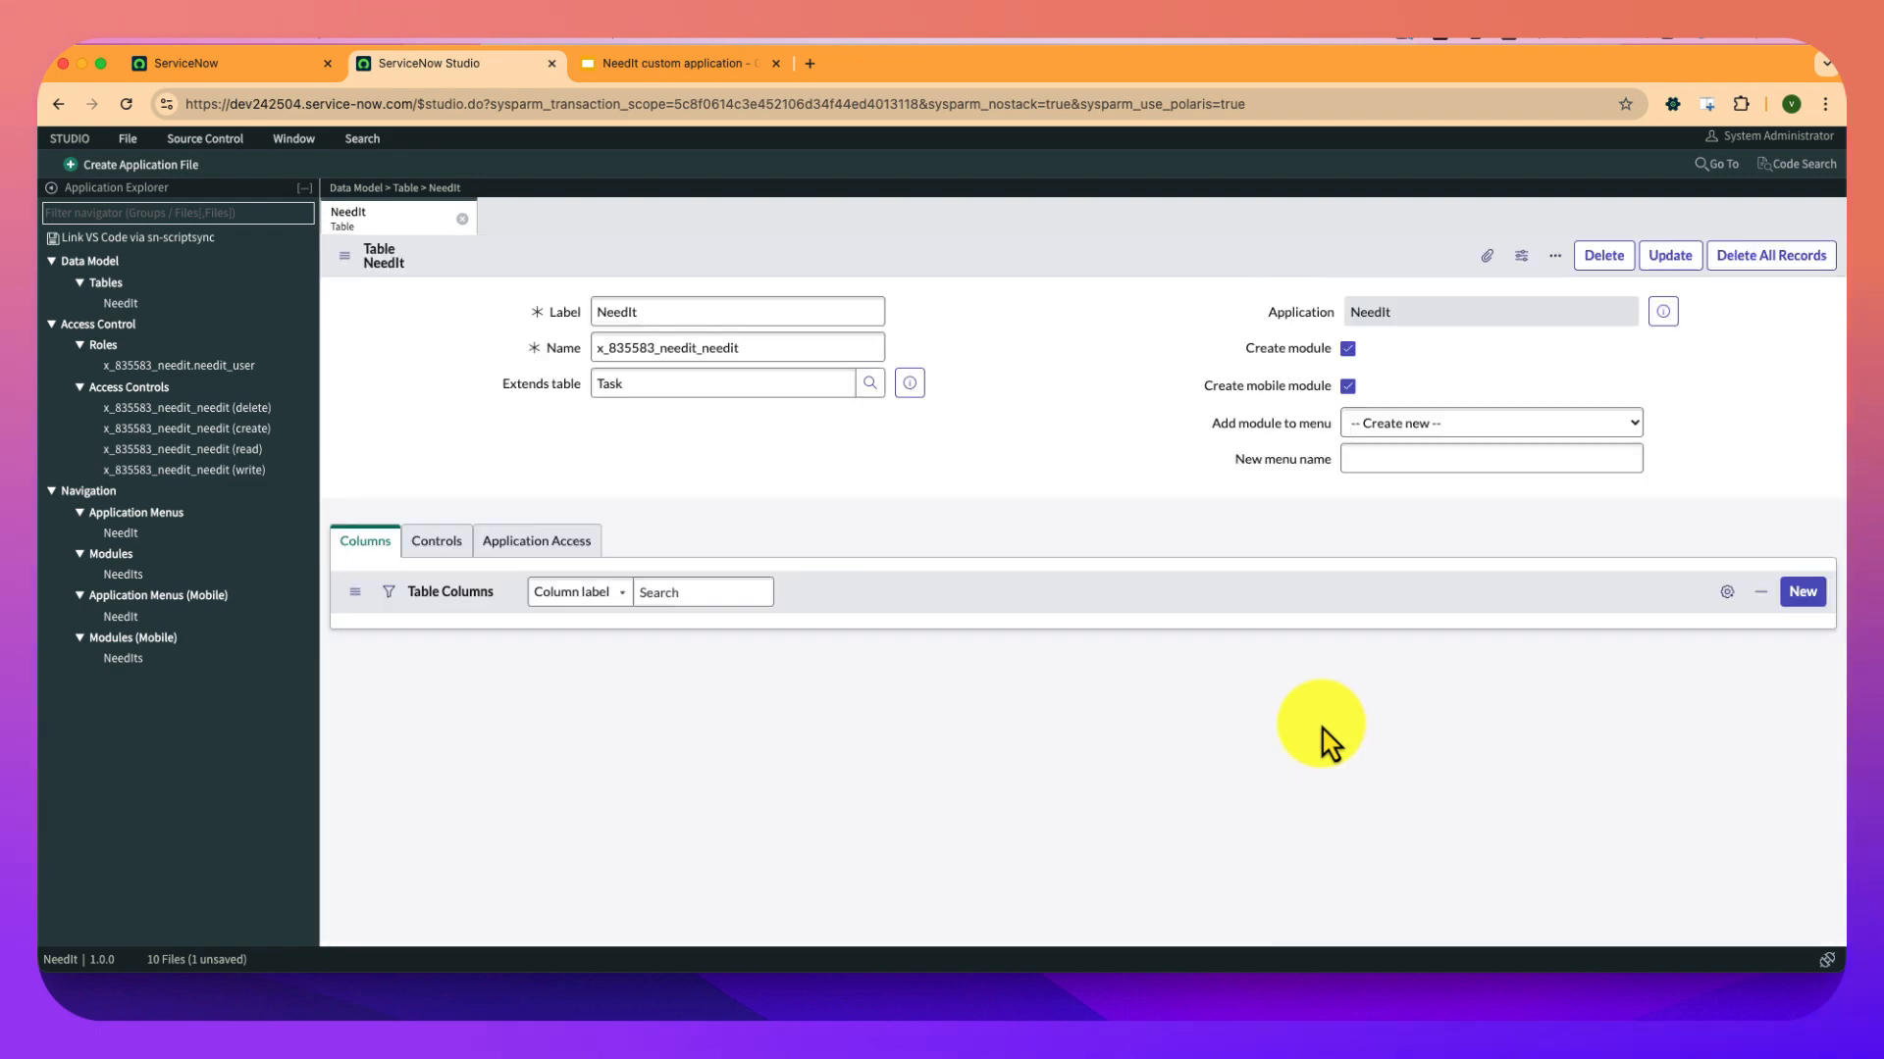
Sort the column list by Table in descending order to bring the NeedIt table's own columns first.
scroll(1295, 723, "down", 3)
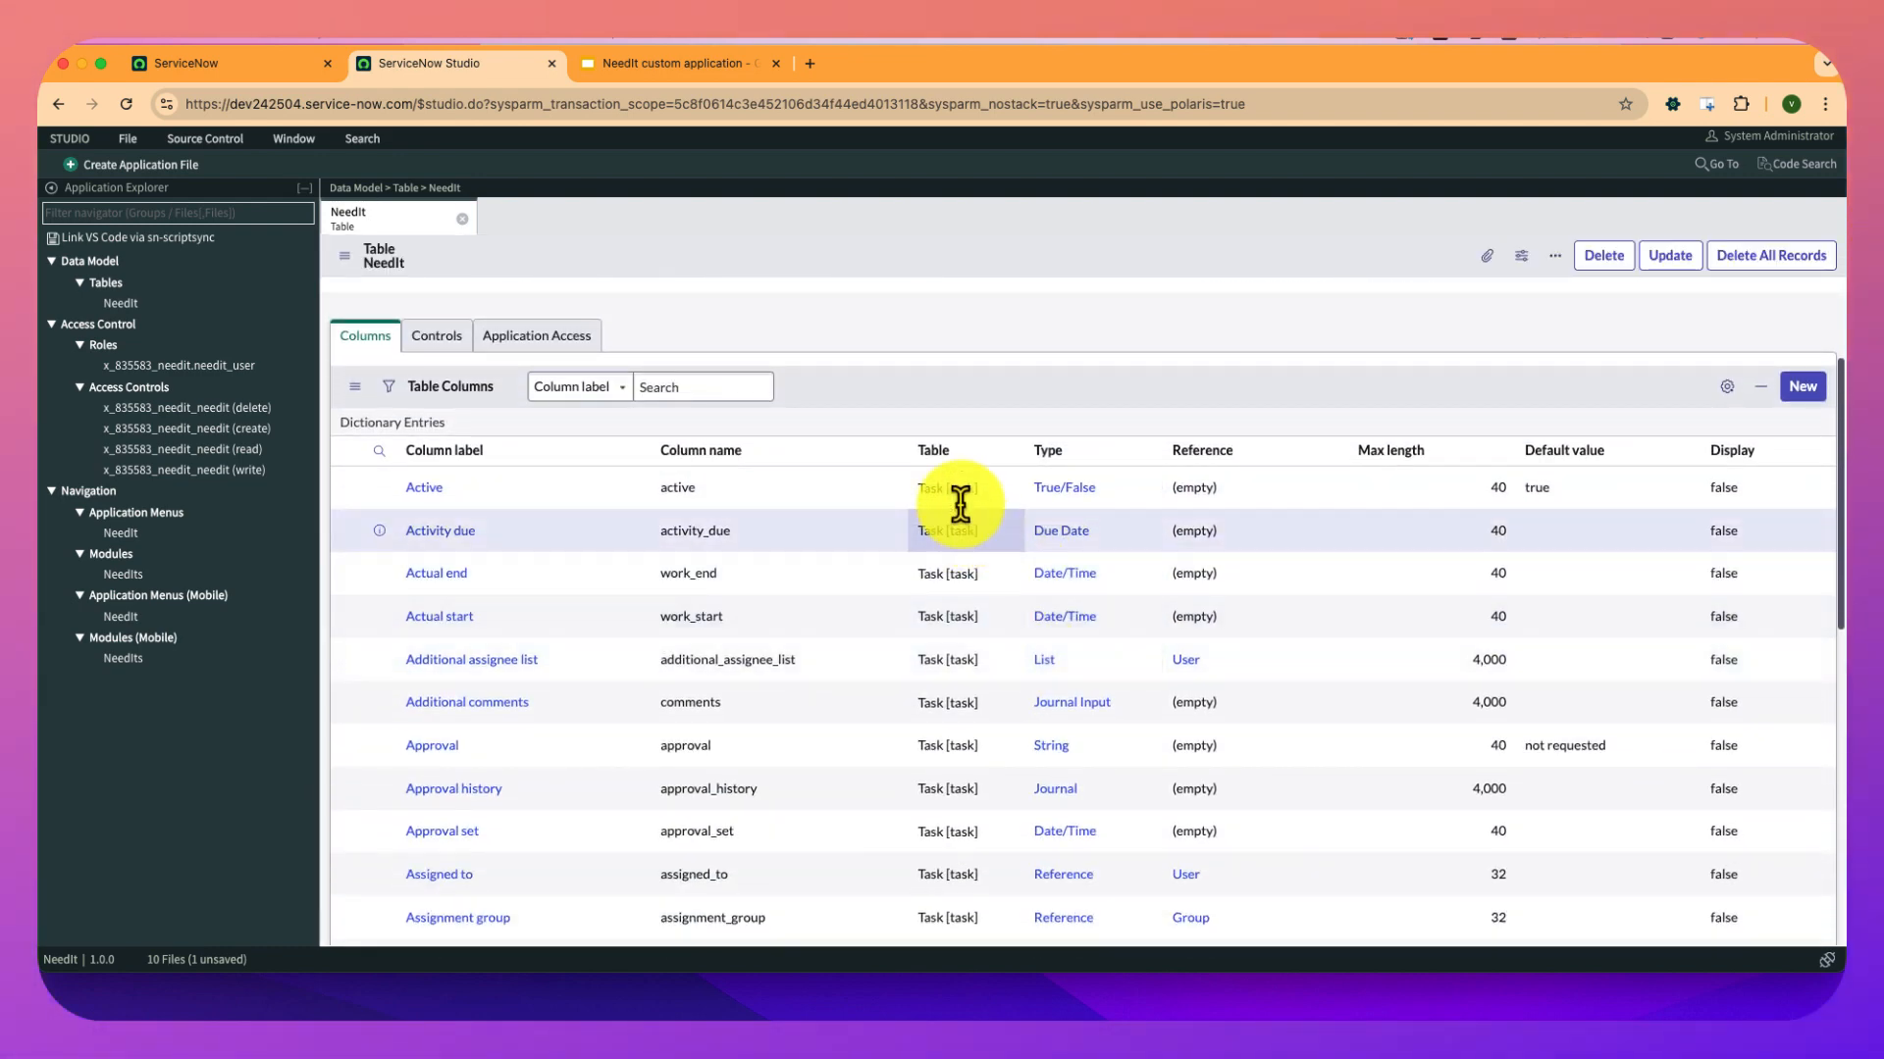
scroll(947, 485, "up", 3)
right_click(947, 486)
left_click(902, 492)
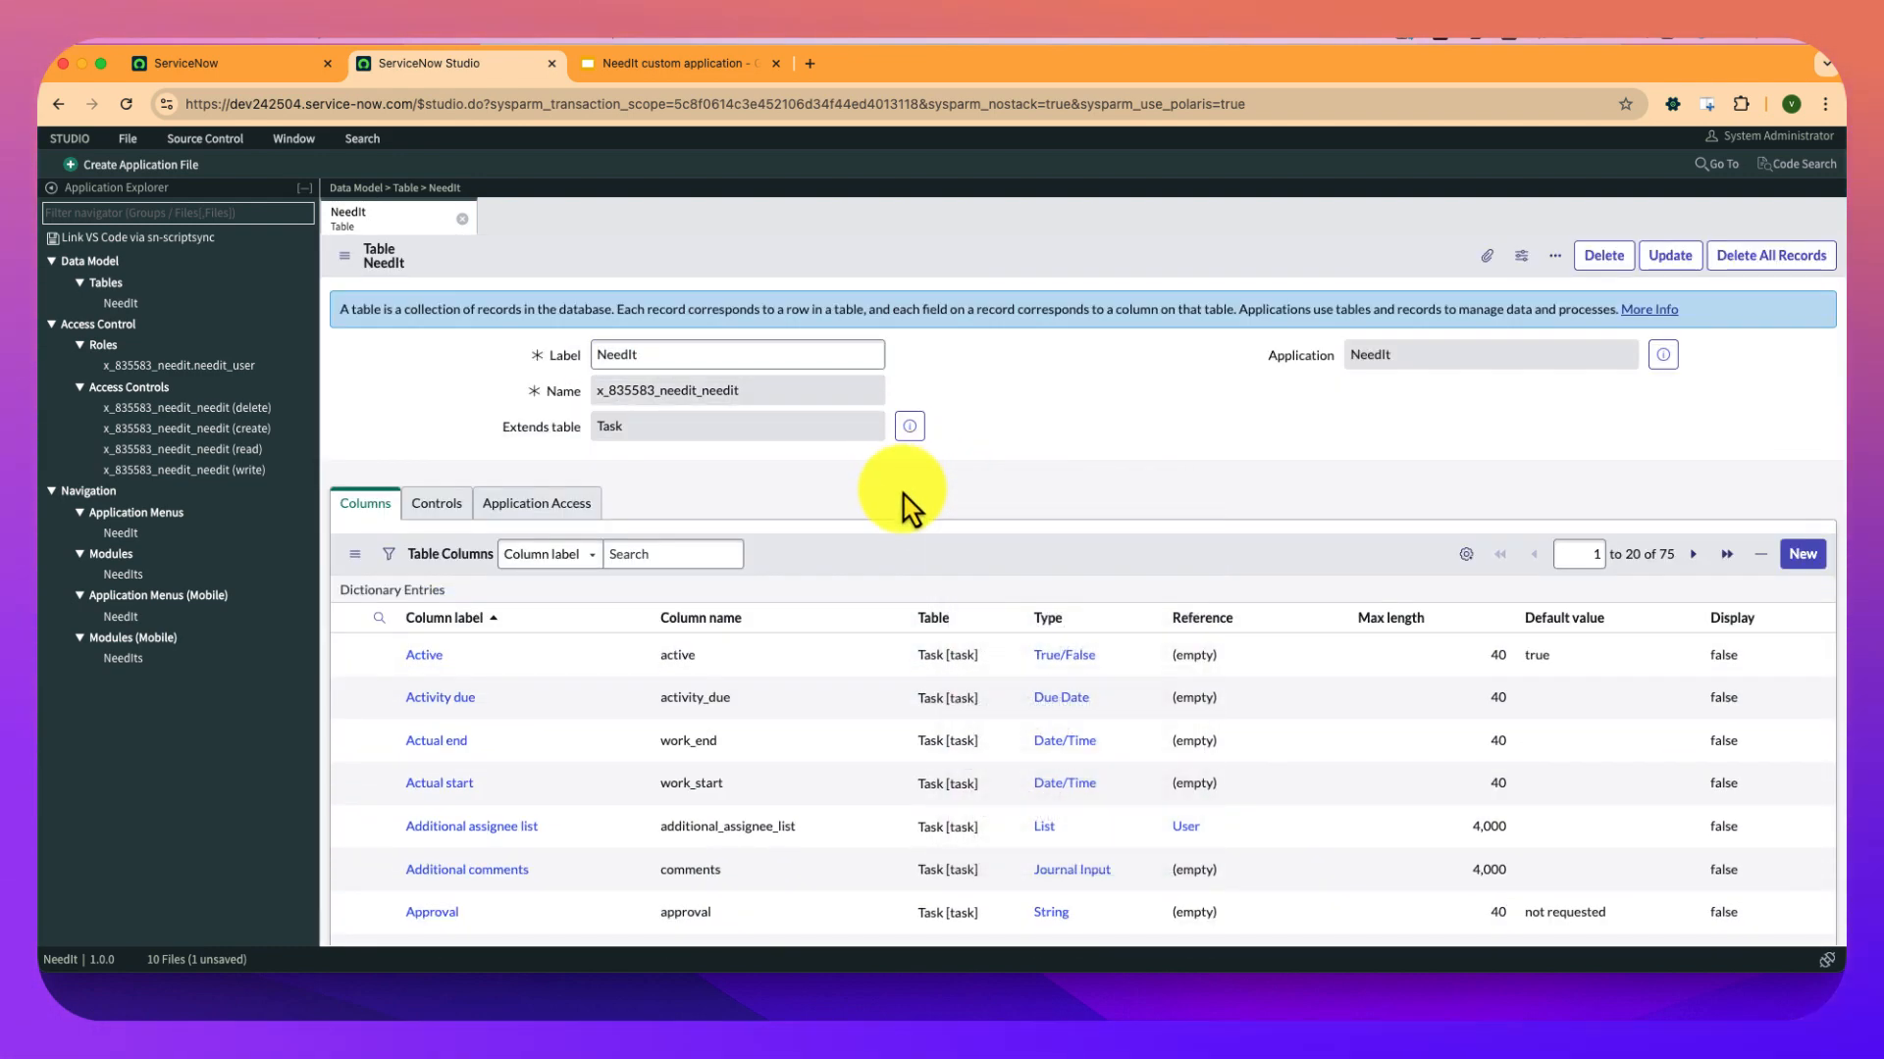
left_click(904, 620)
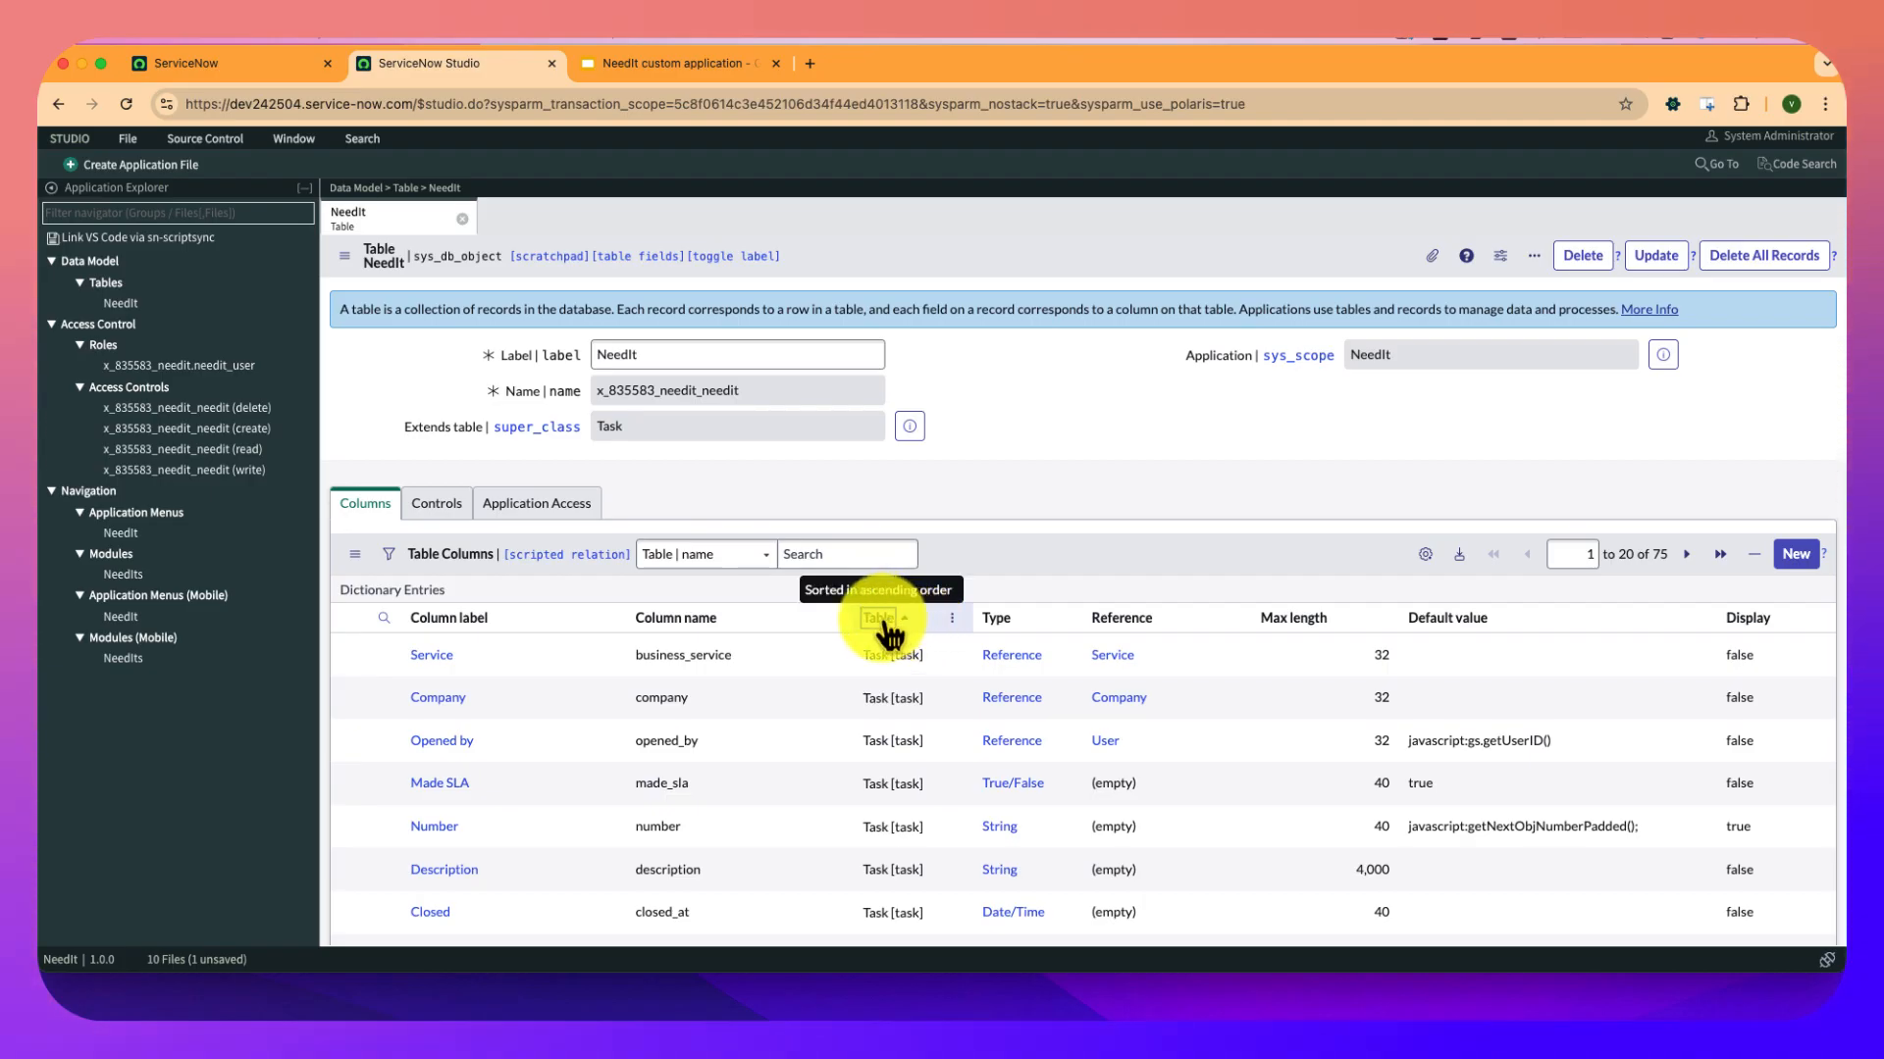
left_click(892, 618)
scroll(888, 638, "down", 3)
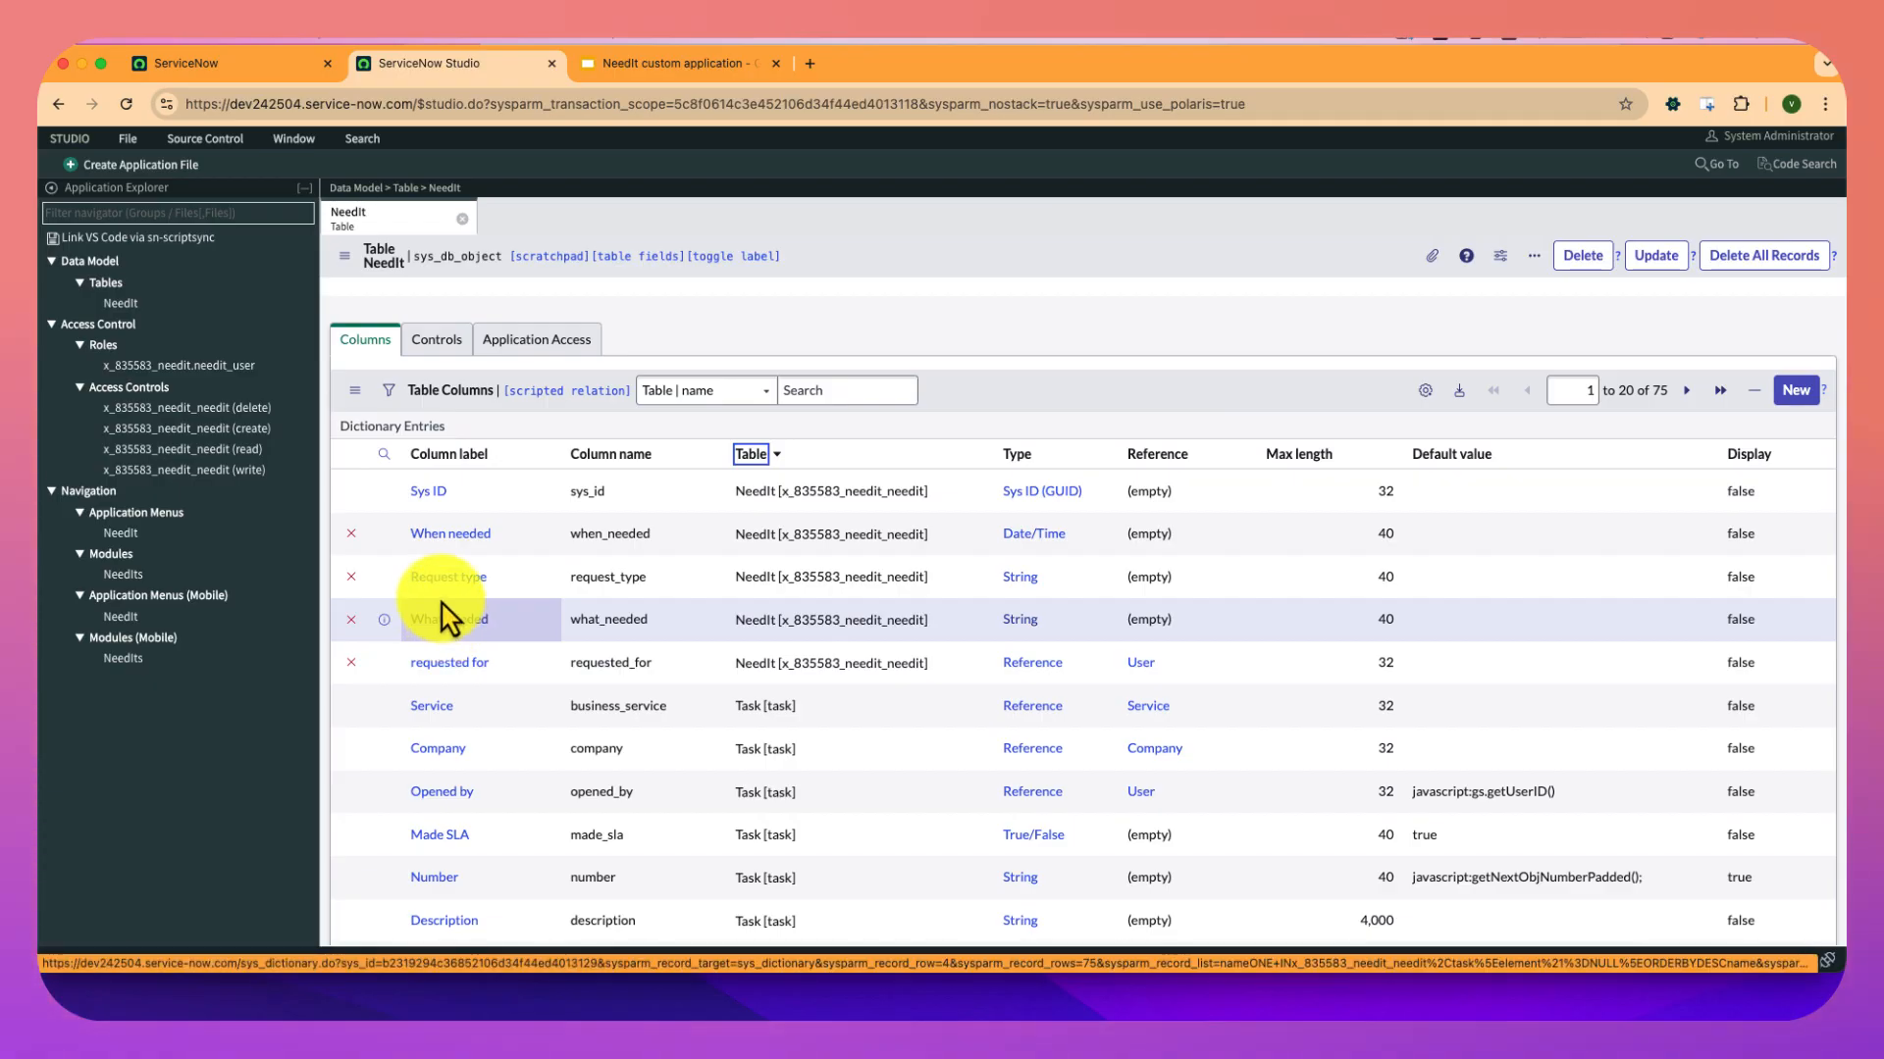
Change the requested_for column's label to "Requested for", update the record and return to the NeedIt table.
left_click(465, 667)
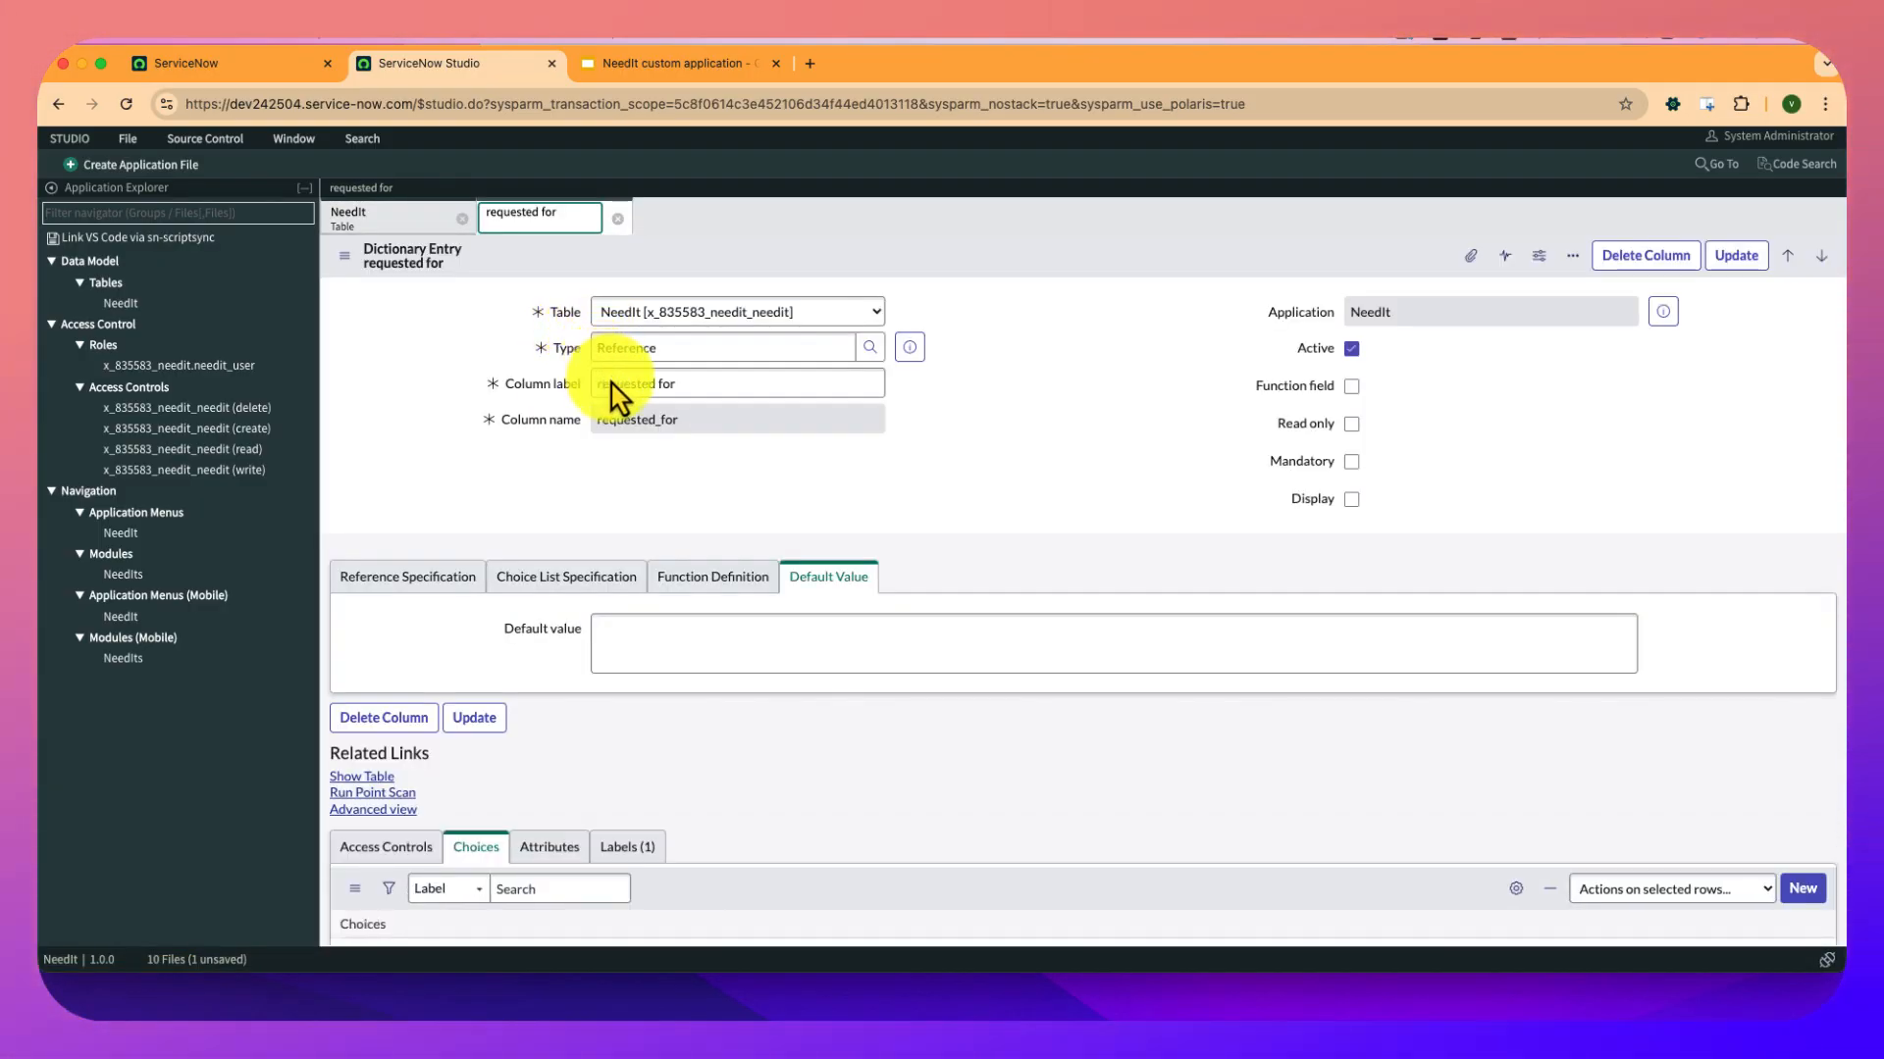
left_click(601, 444)
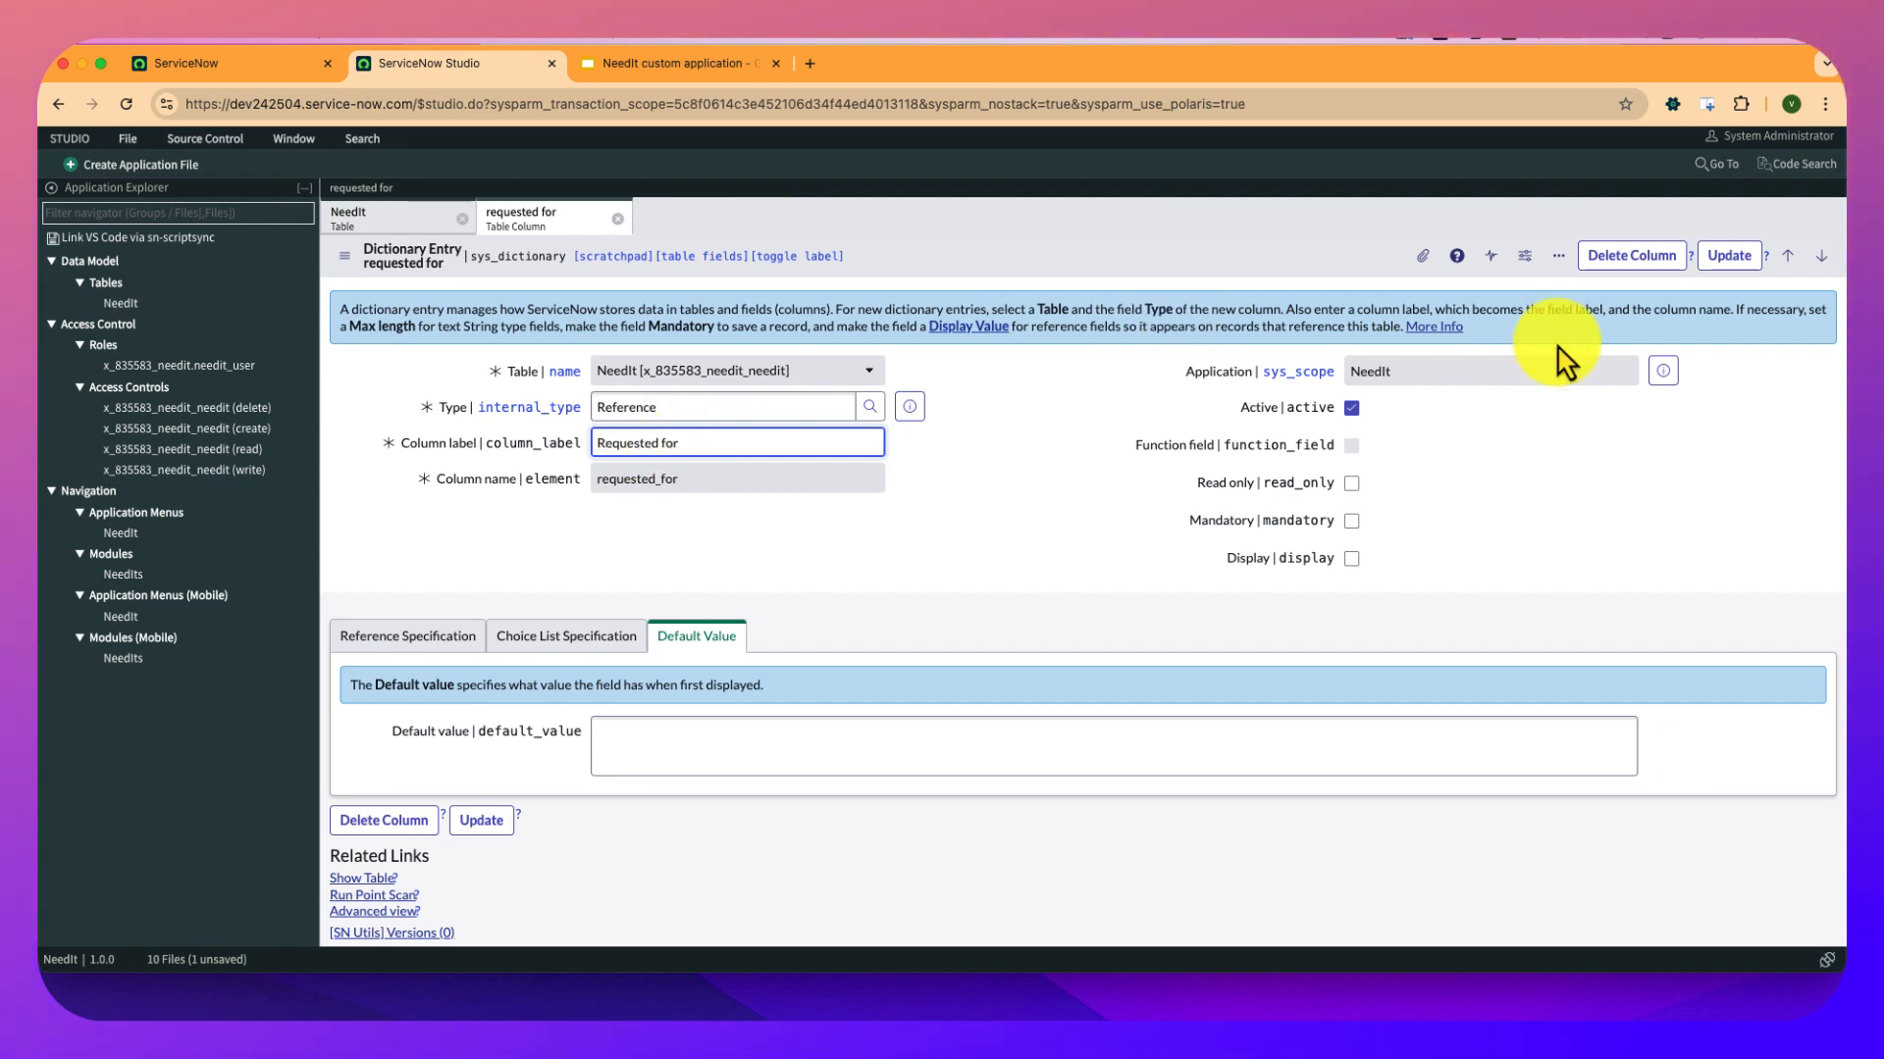
left_click(1745, 262)
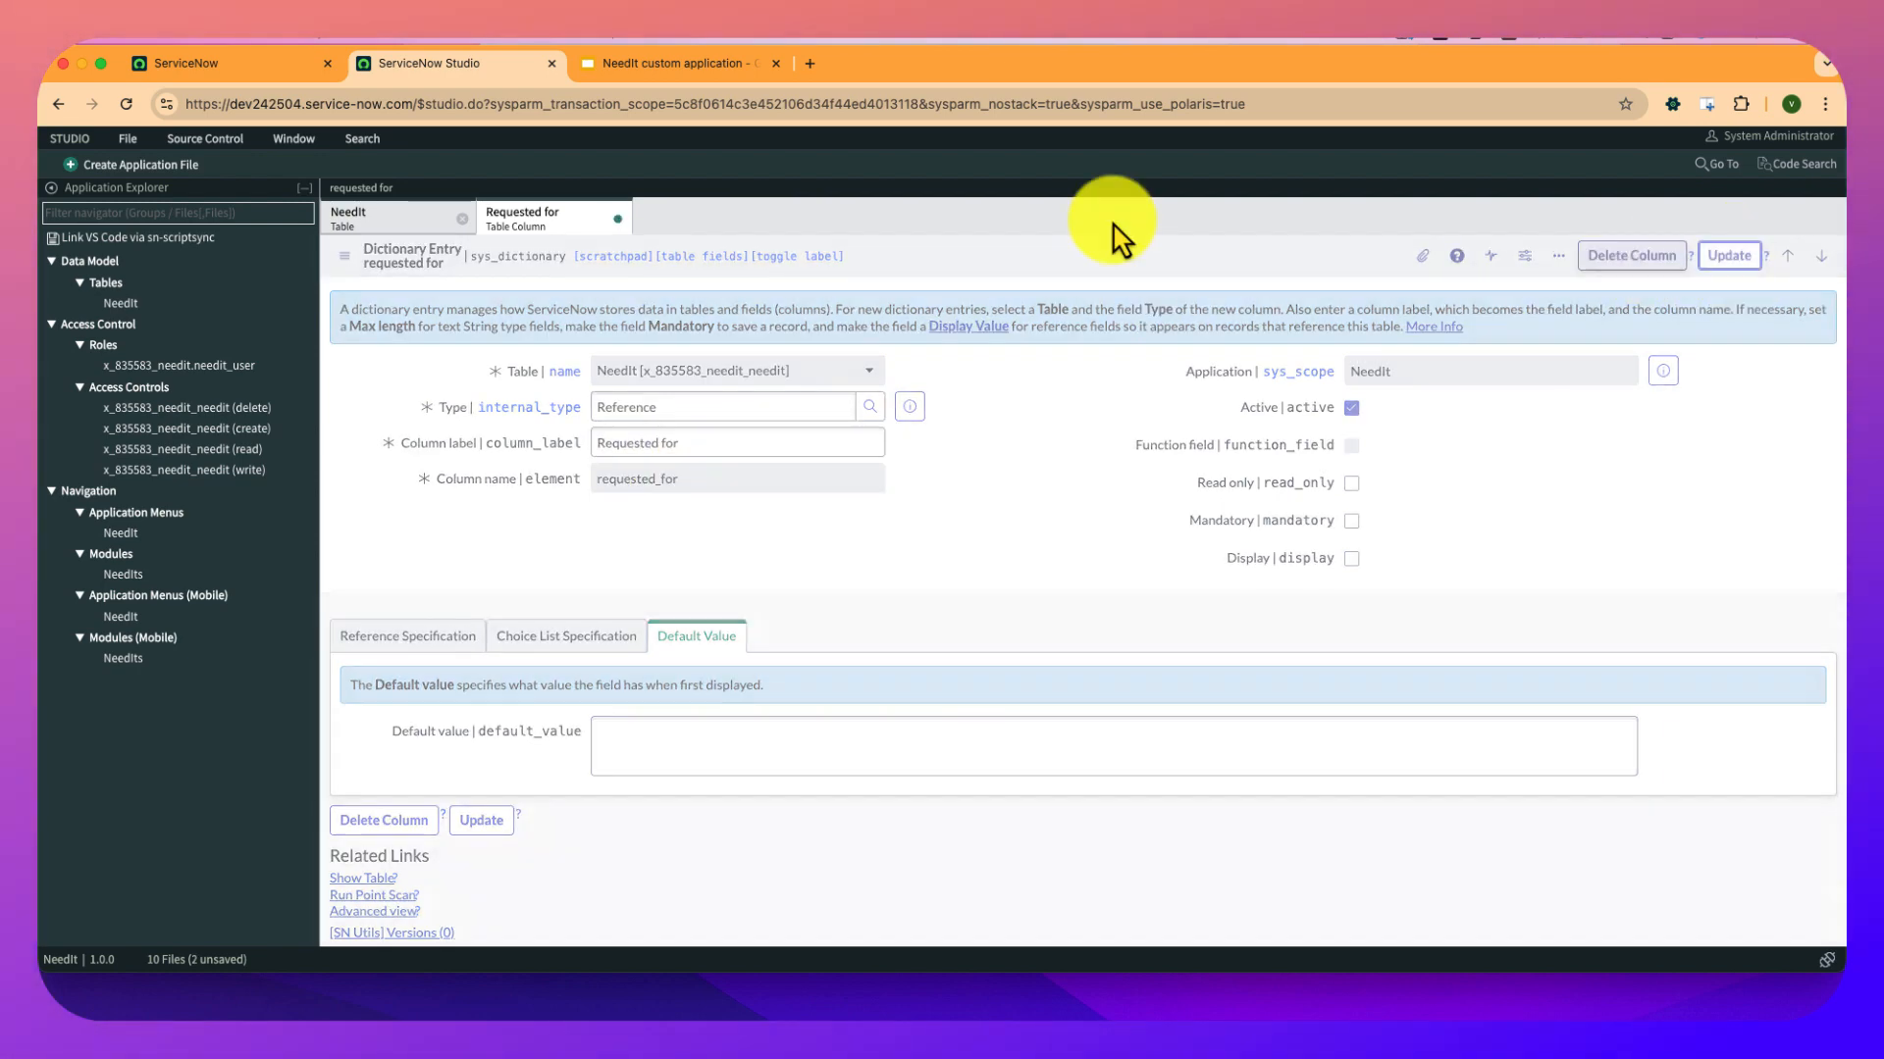
left_click(391, 224)
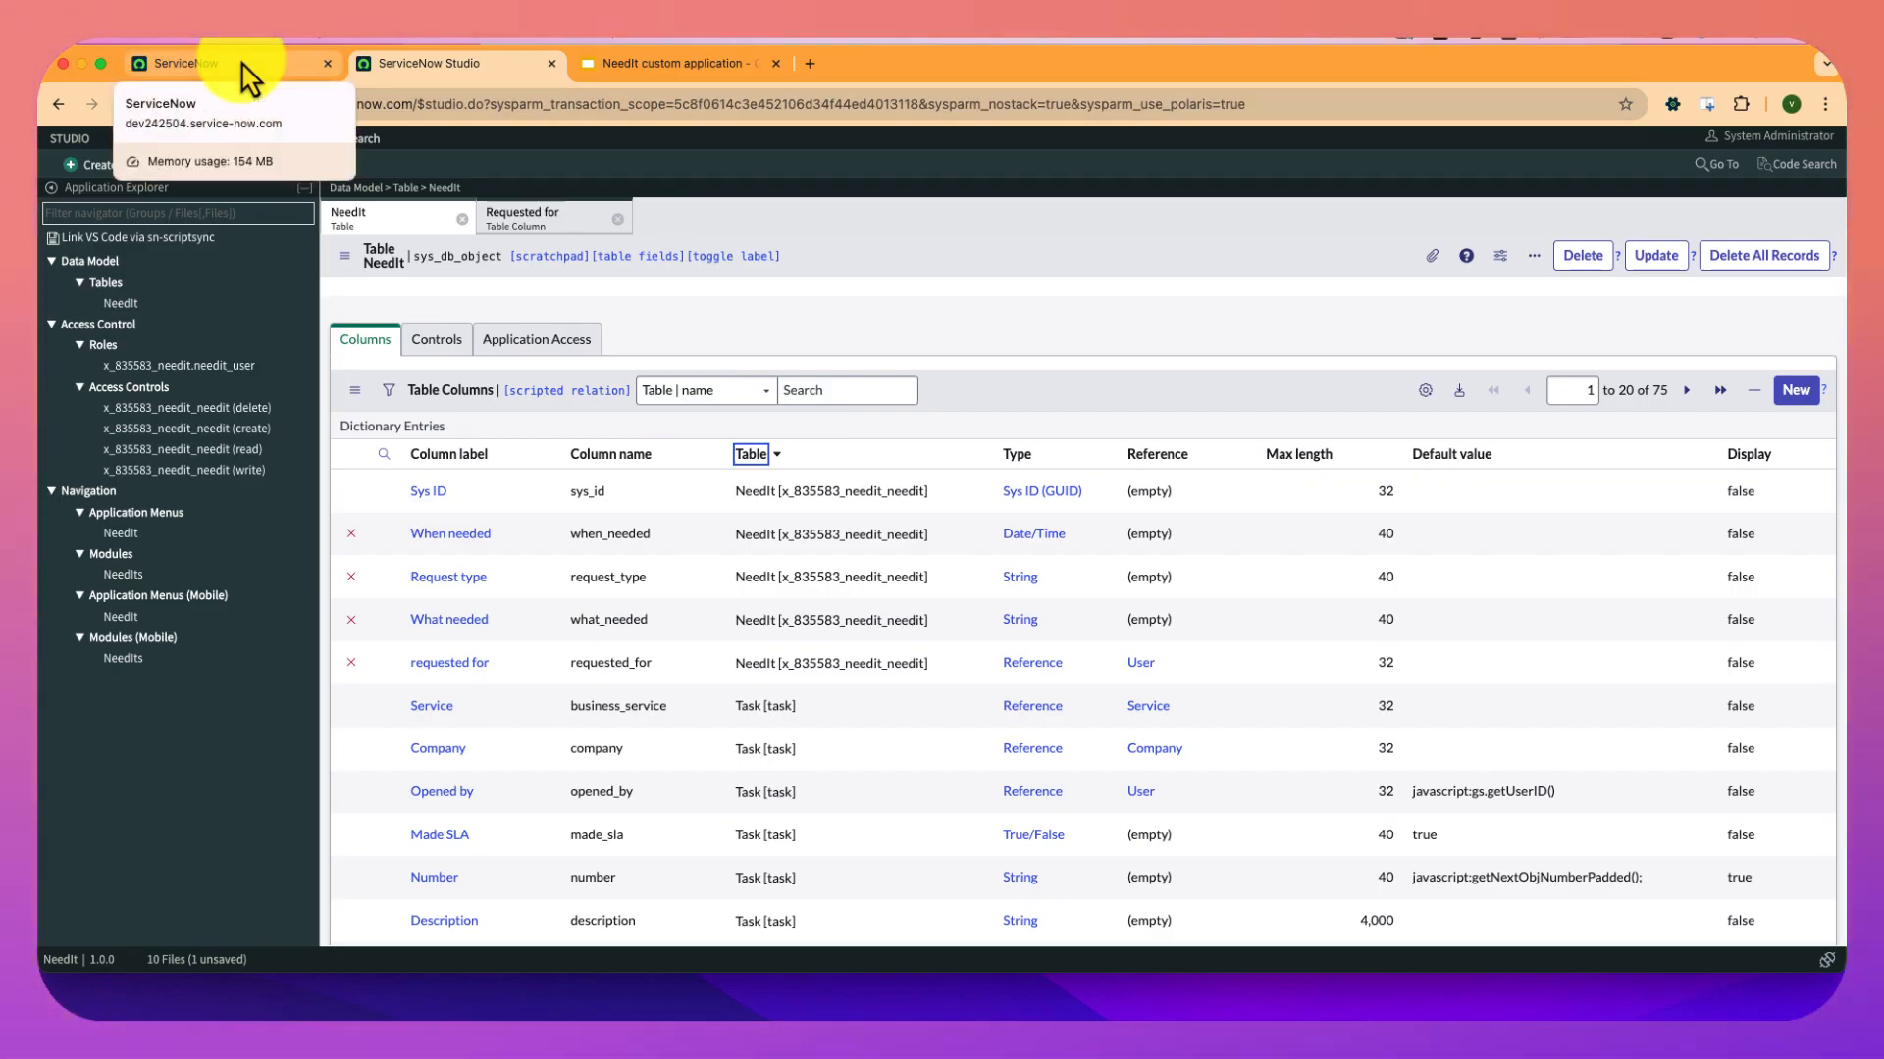
Switch to the main ServiceNow page, find the NeedIts module by filtering for "Need" and start a new NeedIt record.
left_click(242, 65)
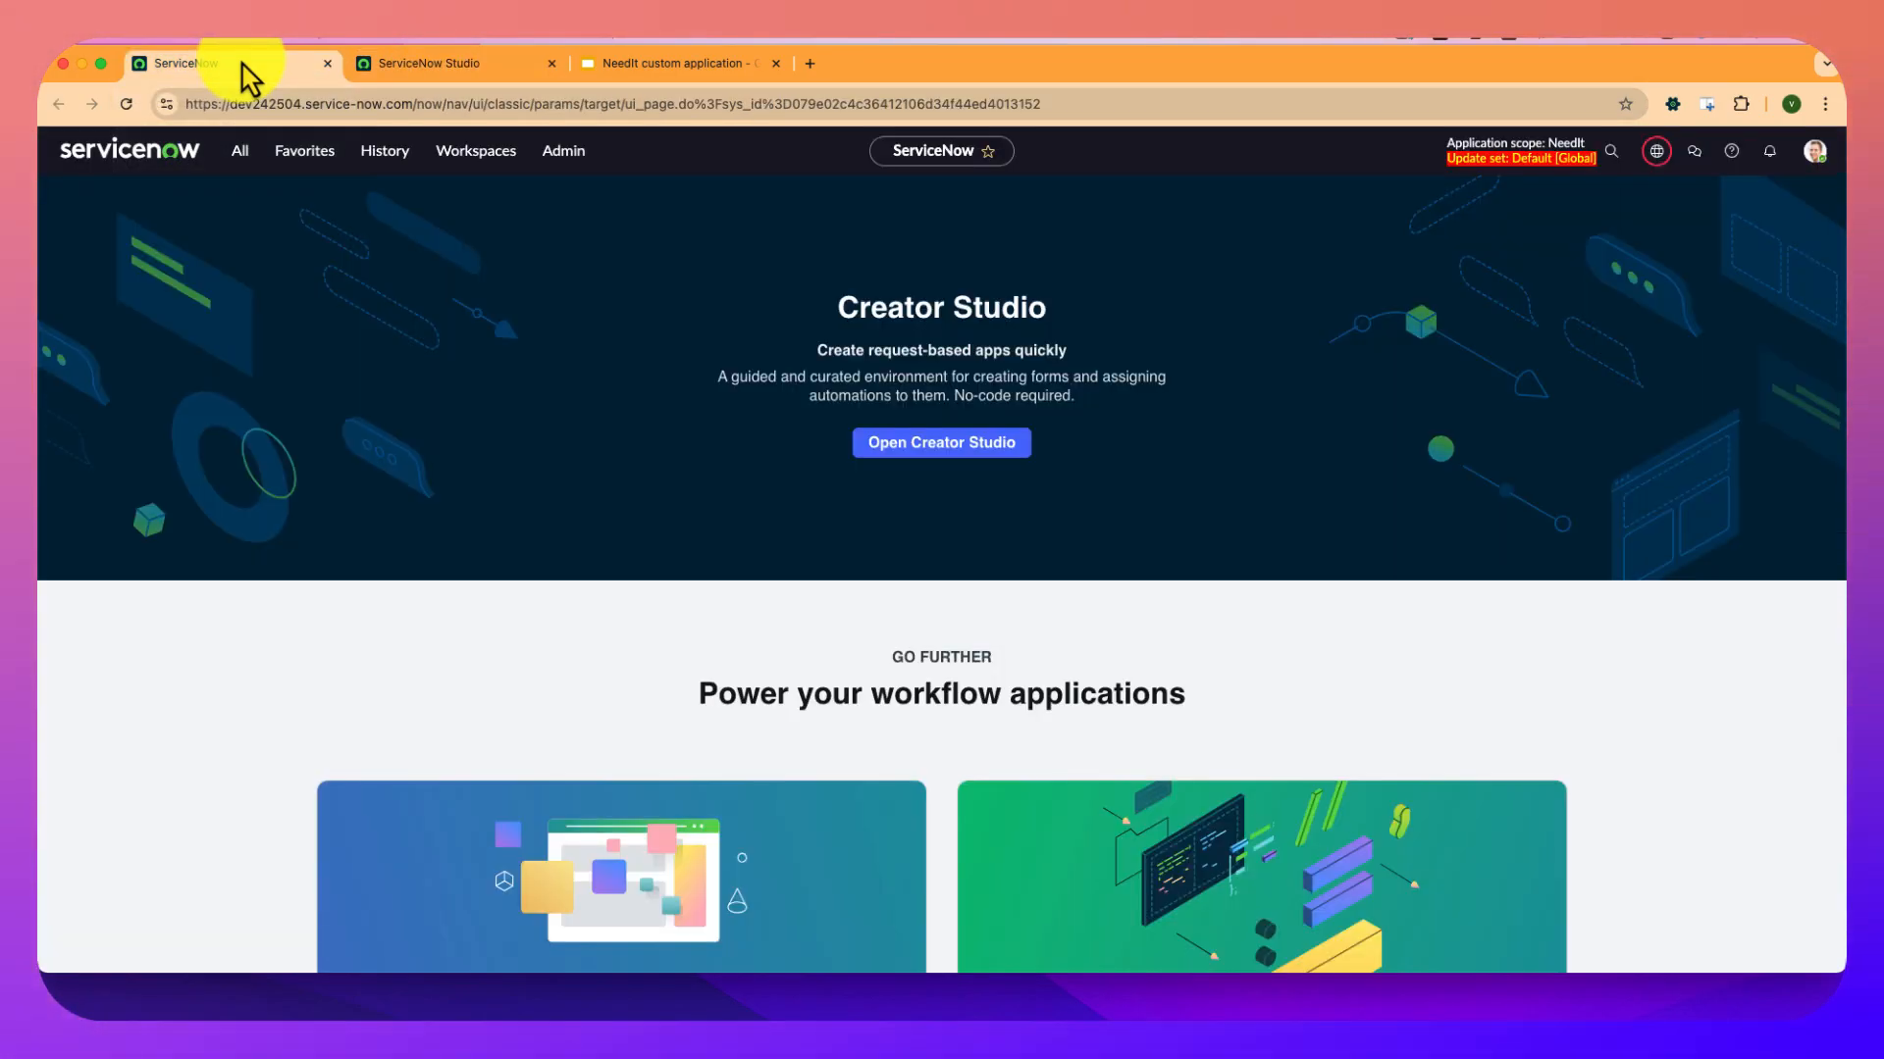
left_click(241, 152)
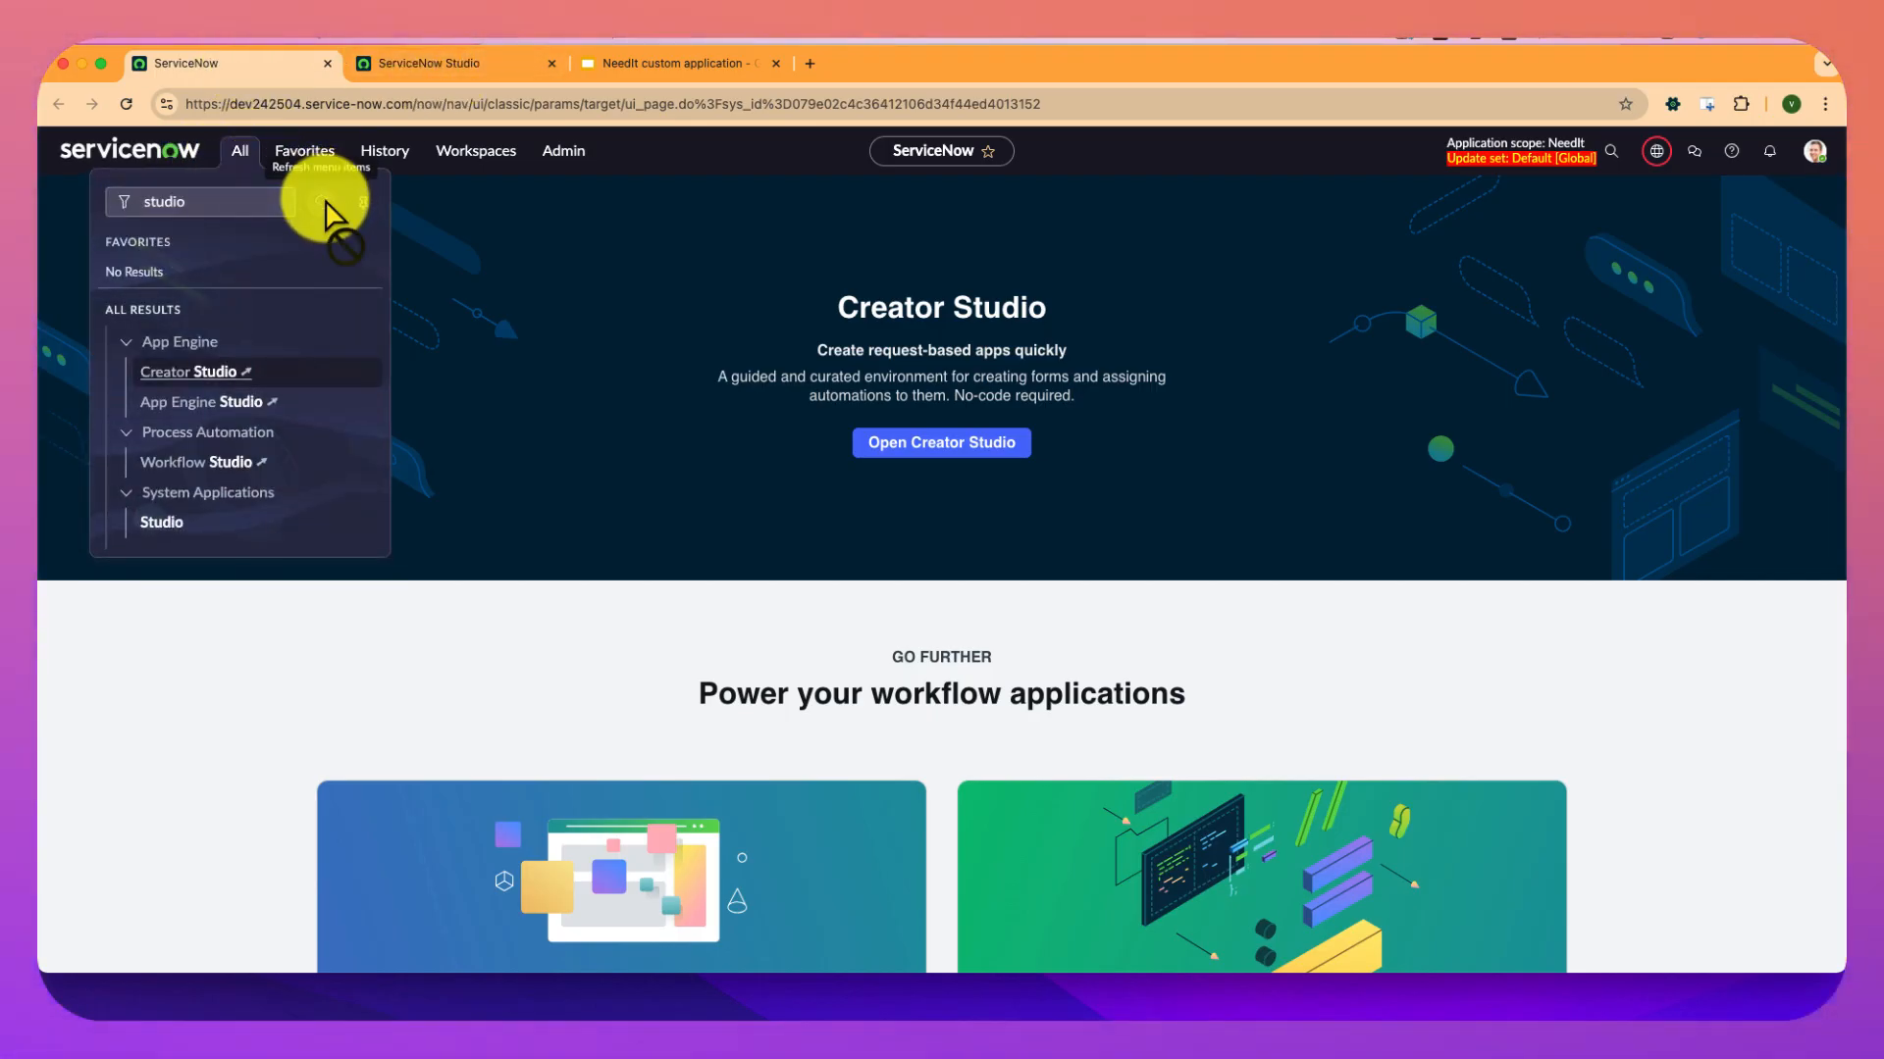
left_click(253, 200)
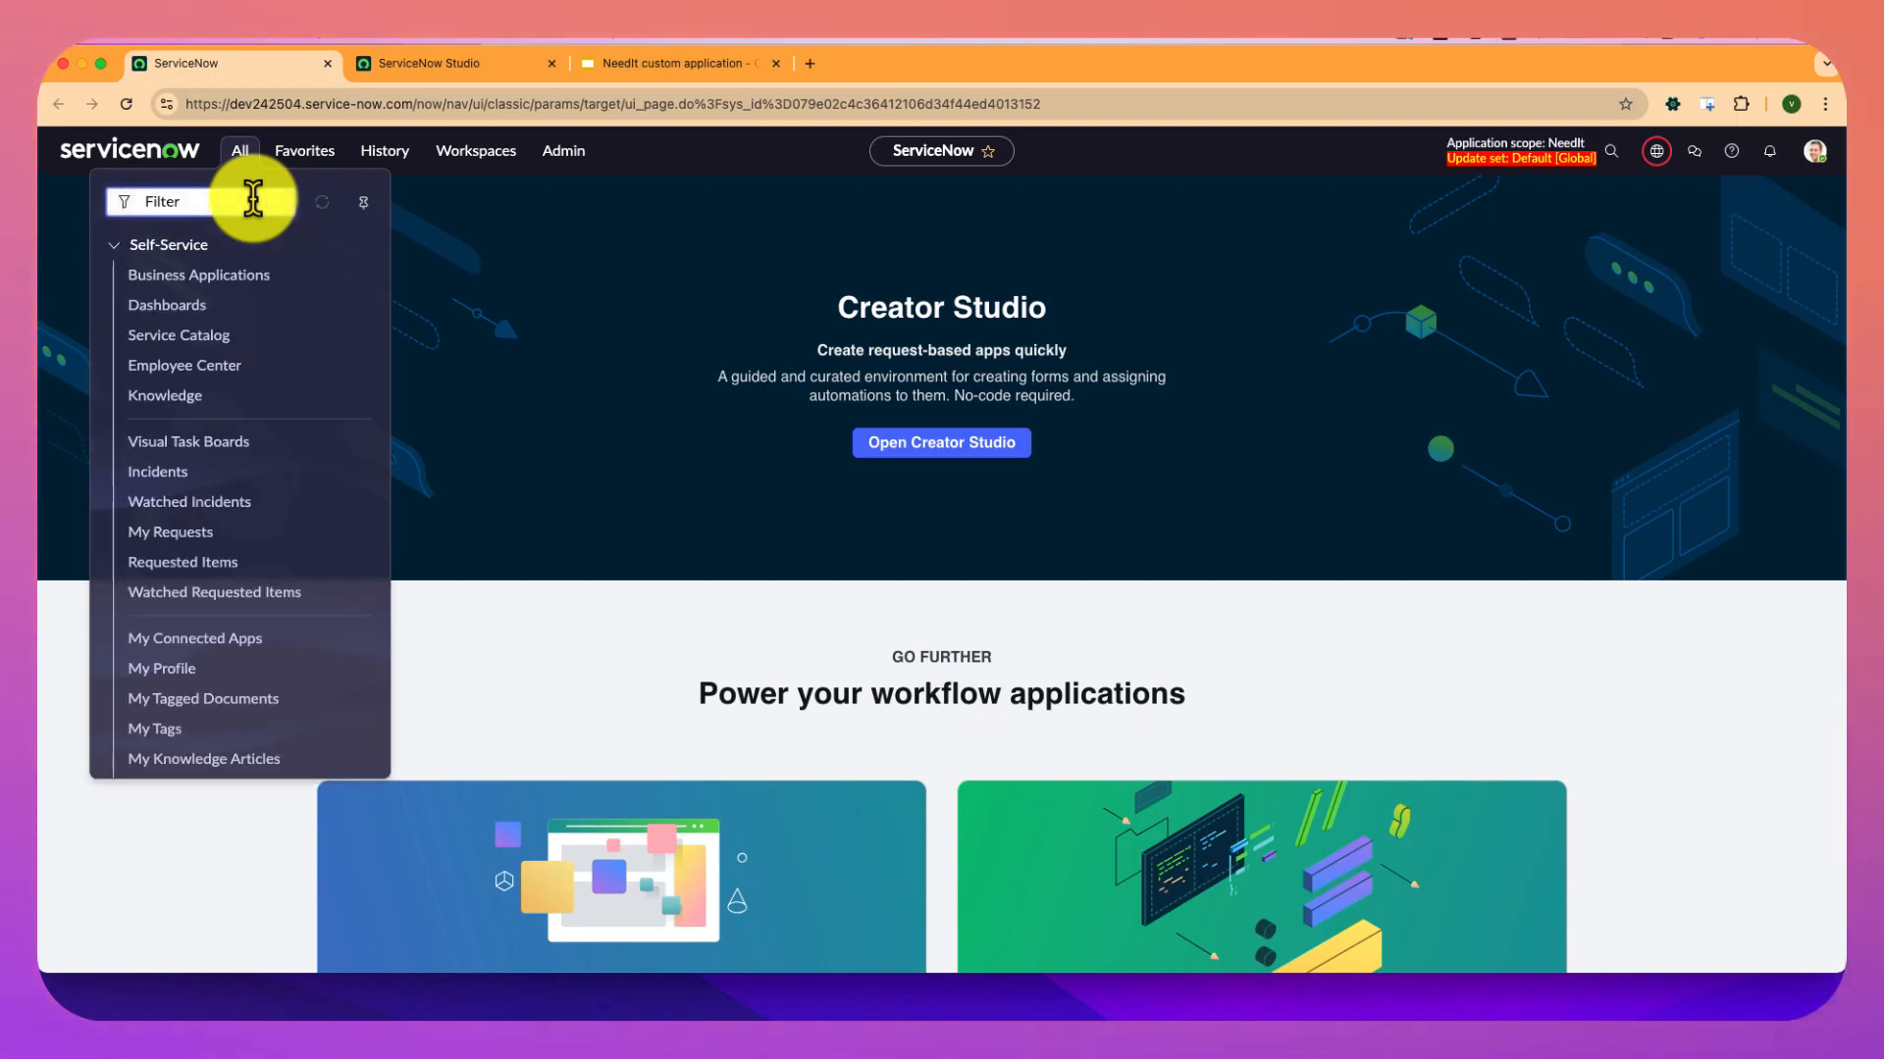
type("Need")
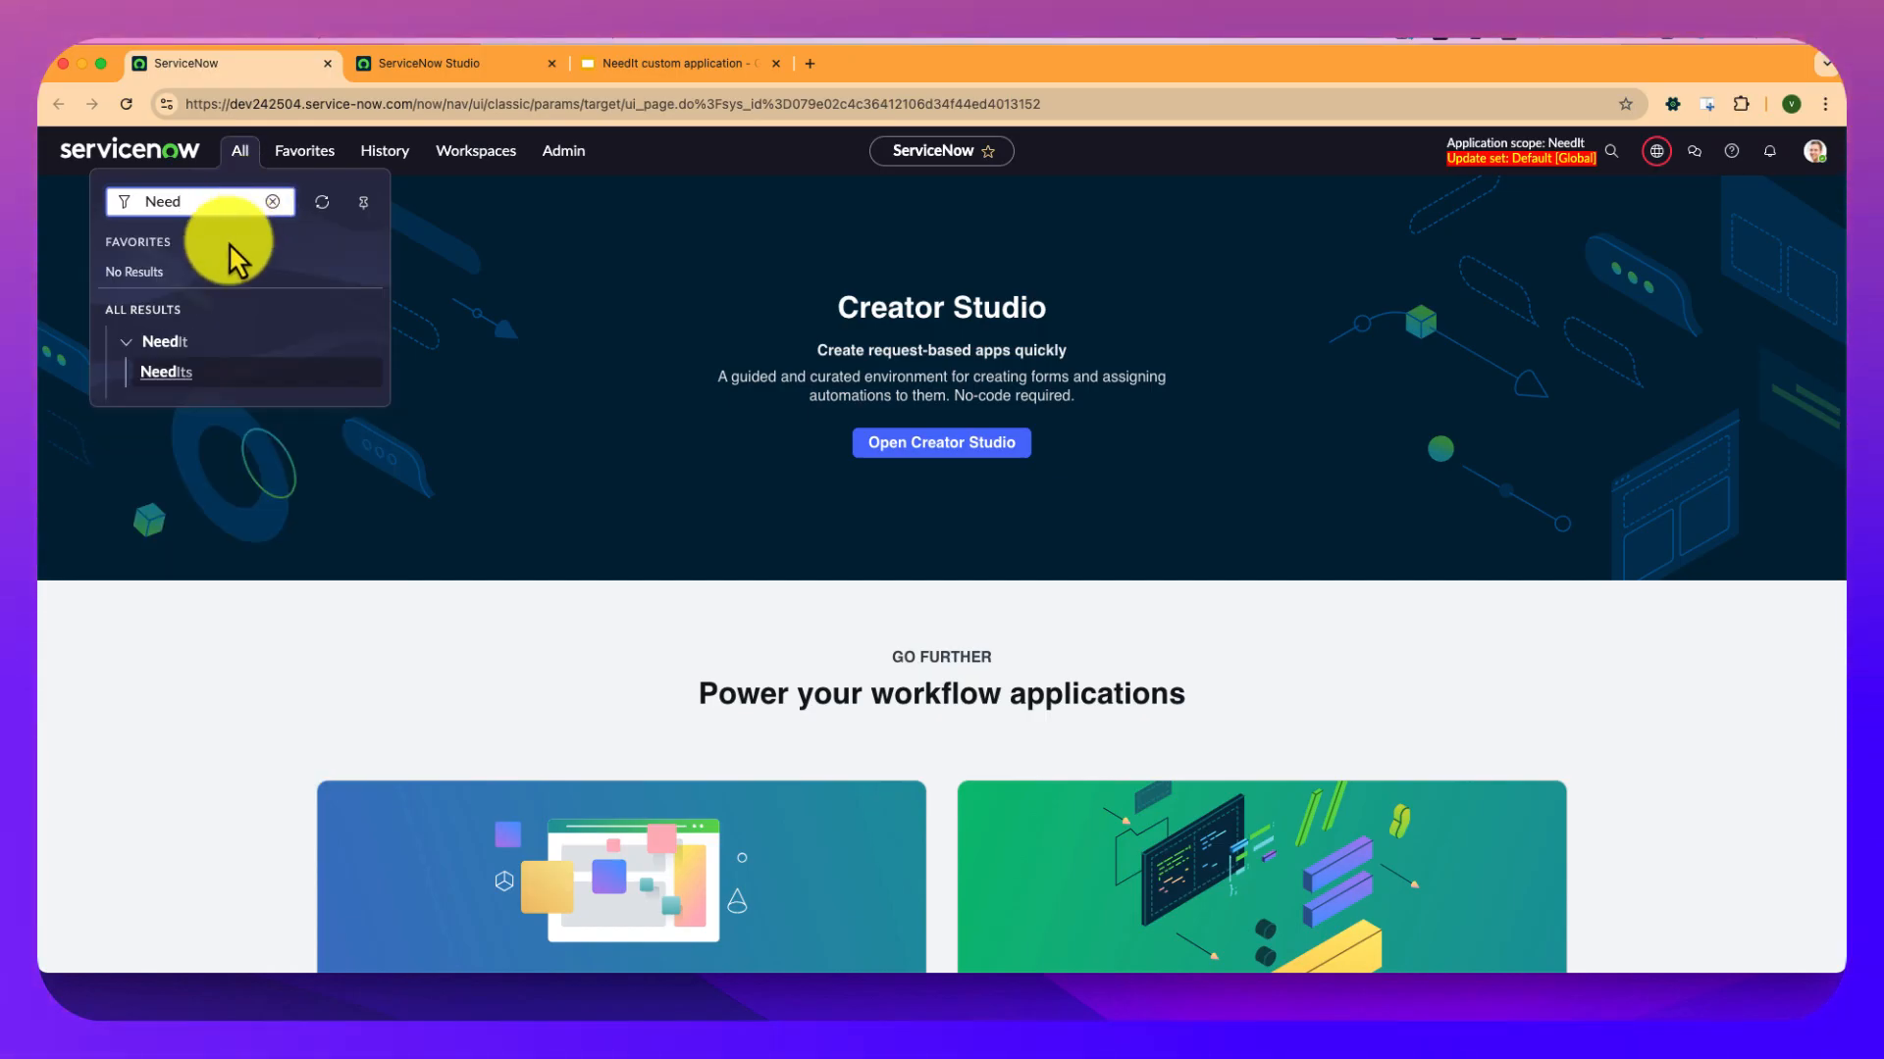
left_click(162, 373)
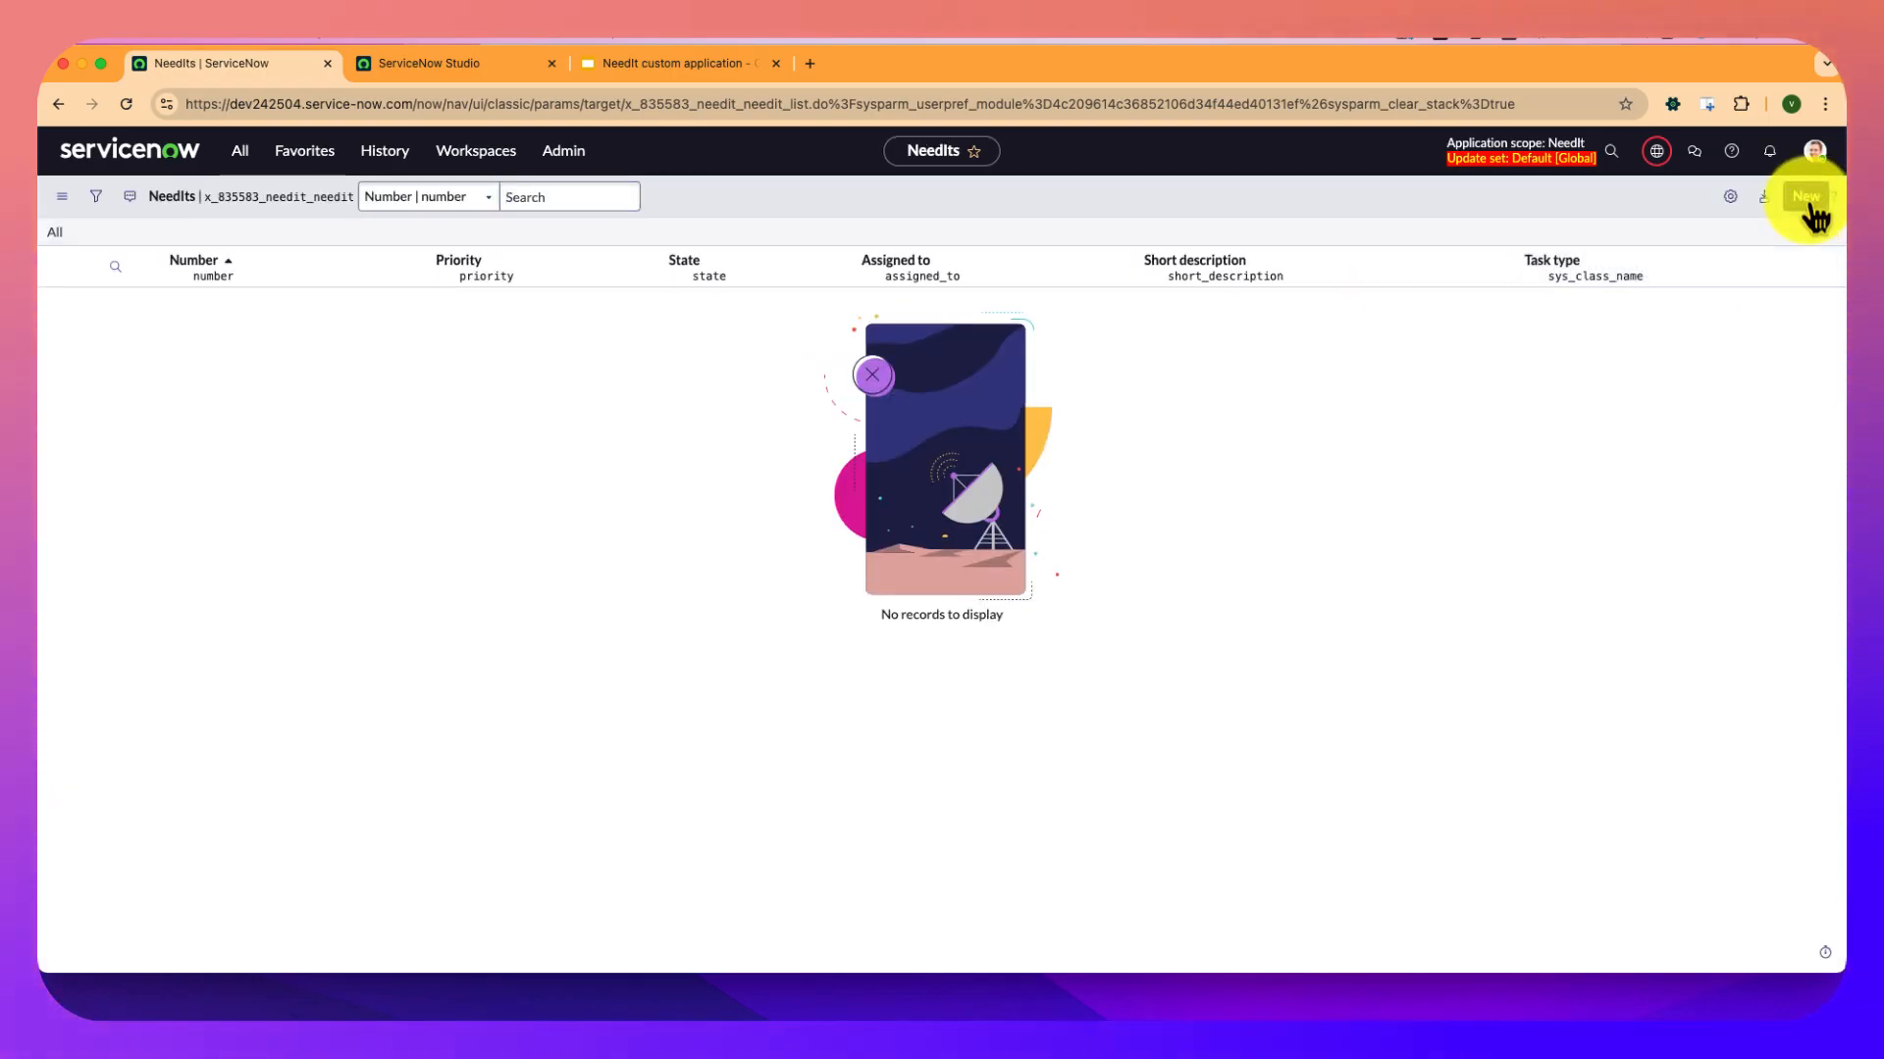
left_click(1806, 198)
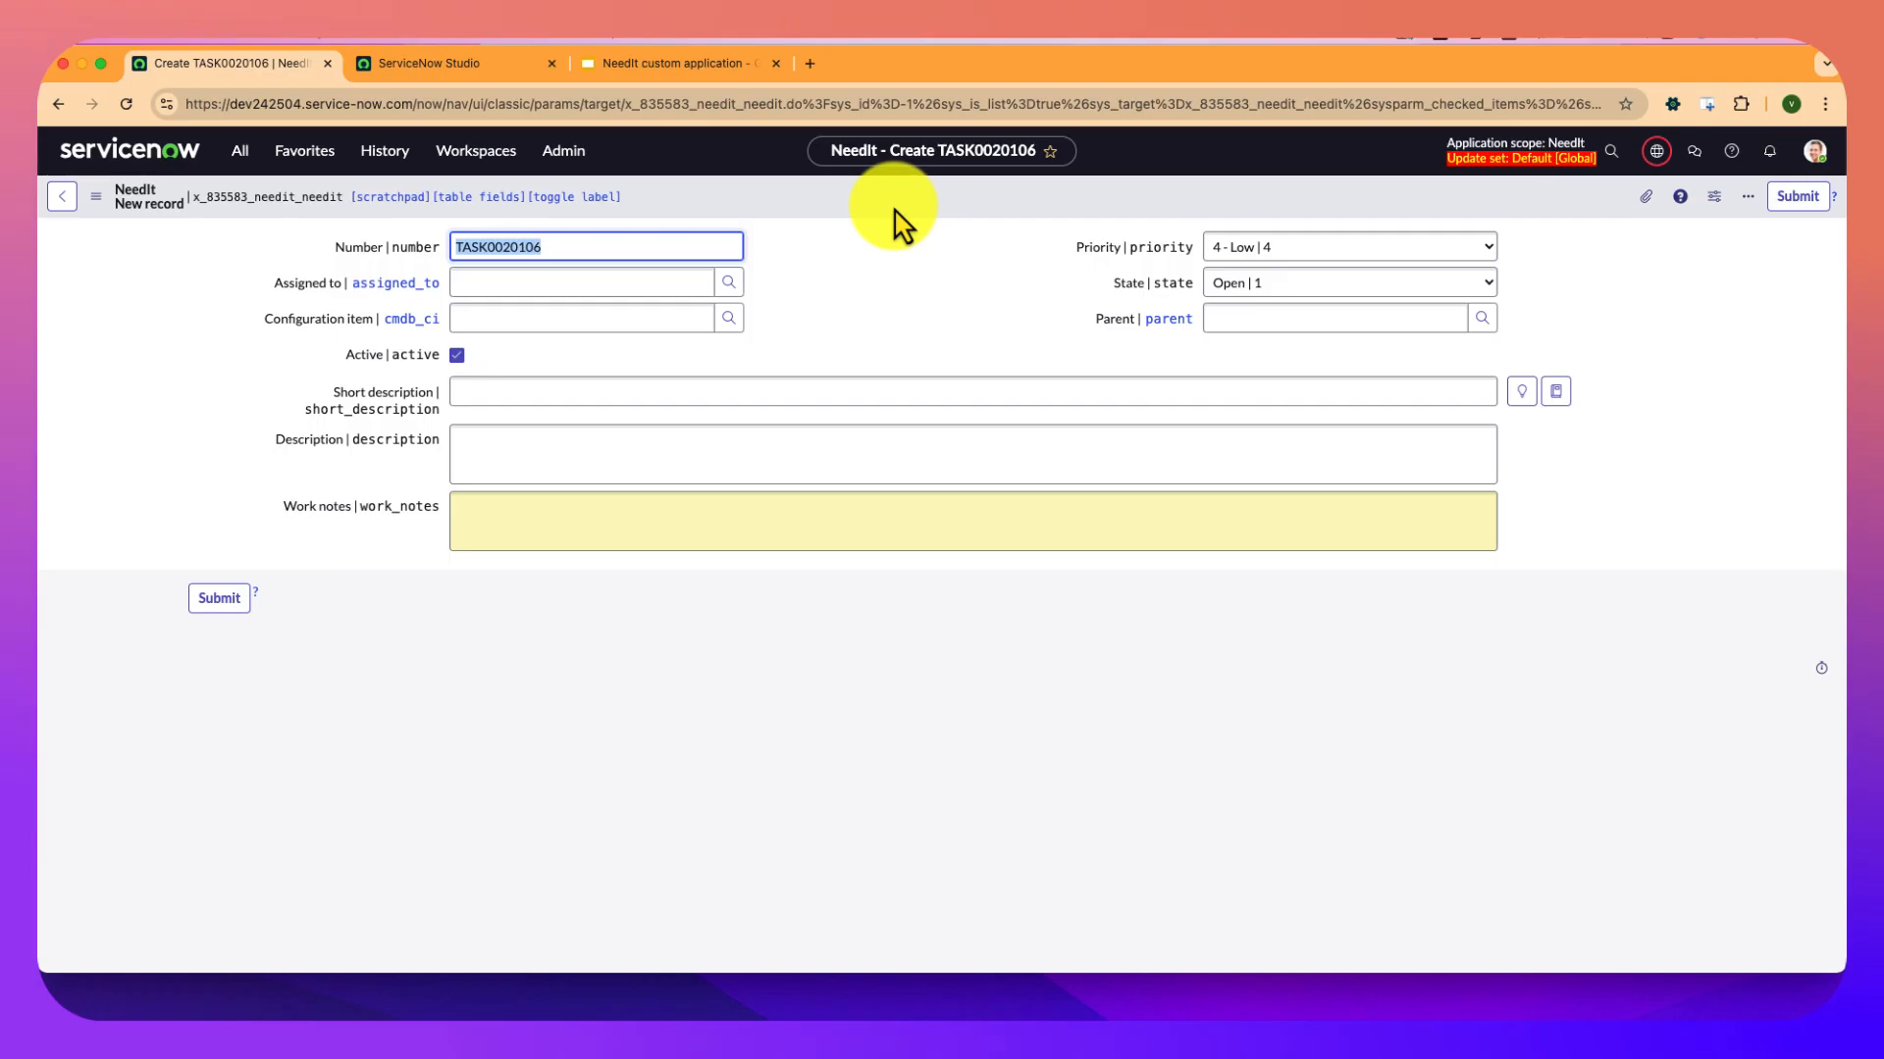
Open the NeedIt form in Form Design and dismiss the Form Builder suggestion.
right_click(895, 208)
mouse_move(930, 249)
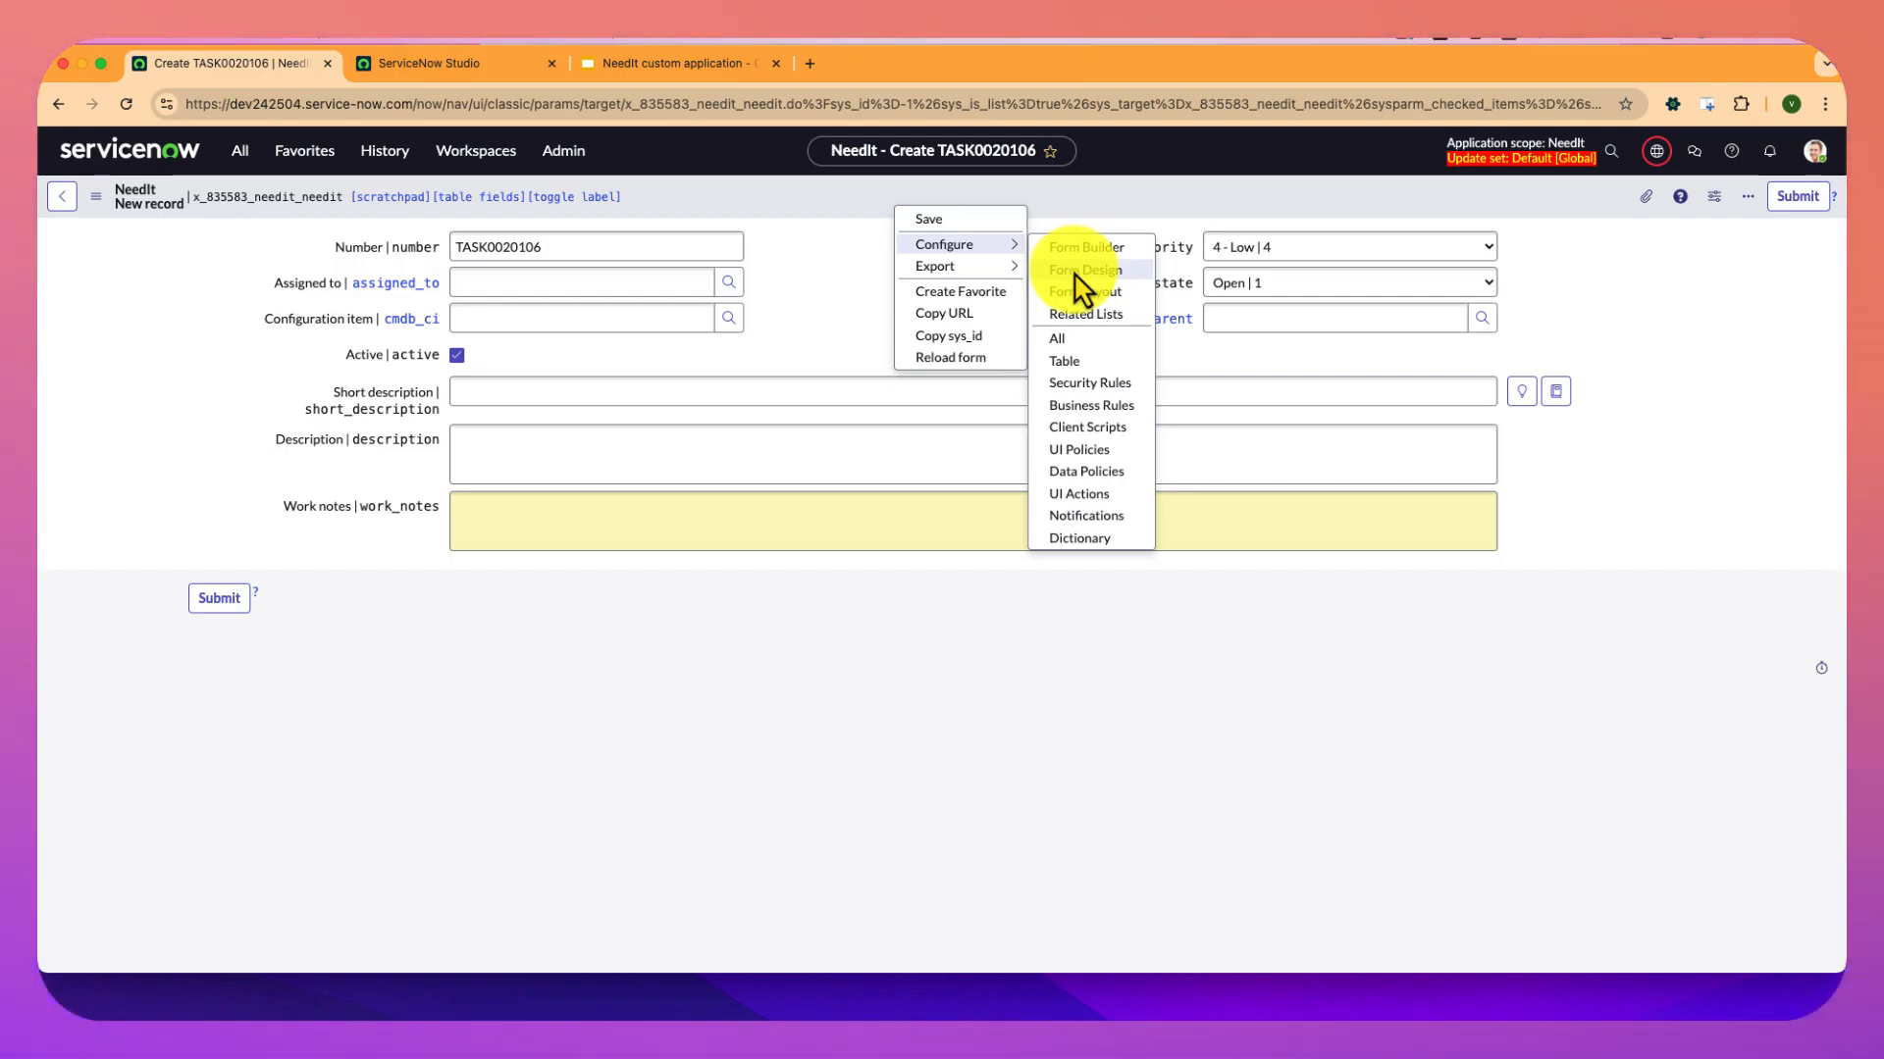
left_click(1079, 284)
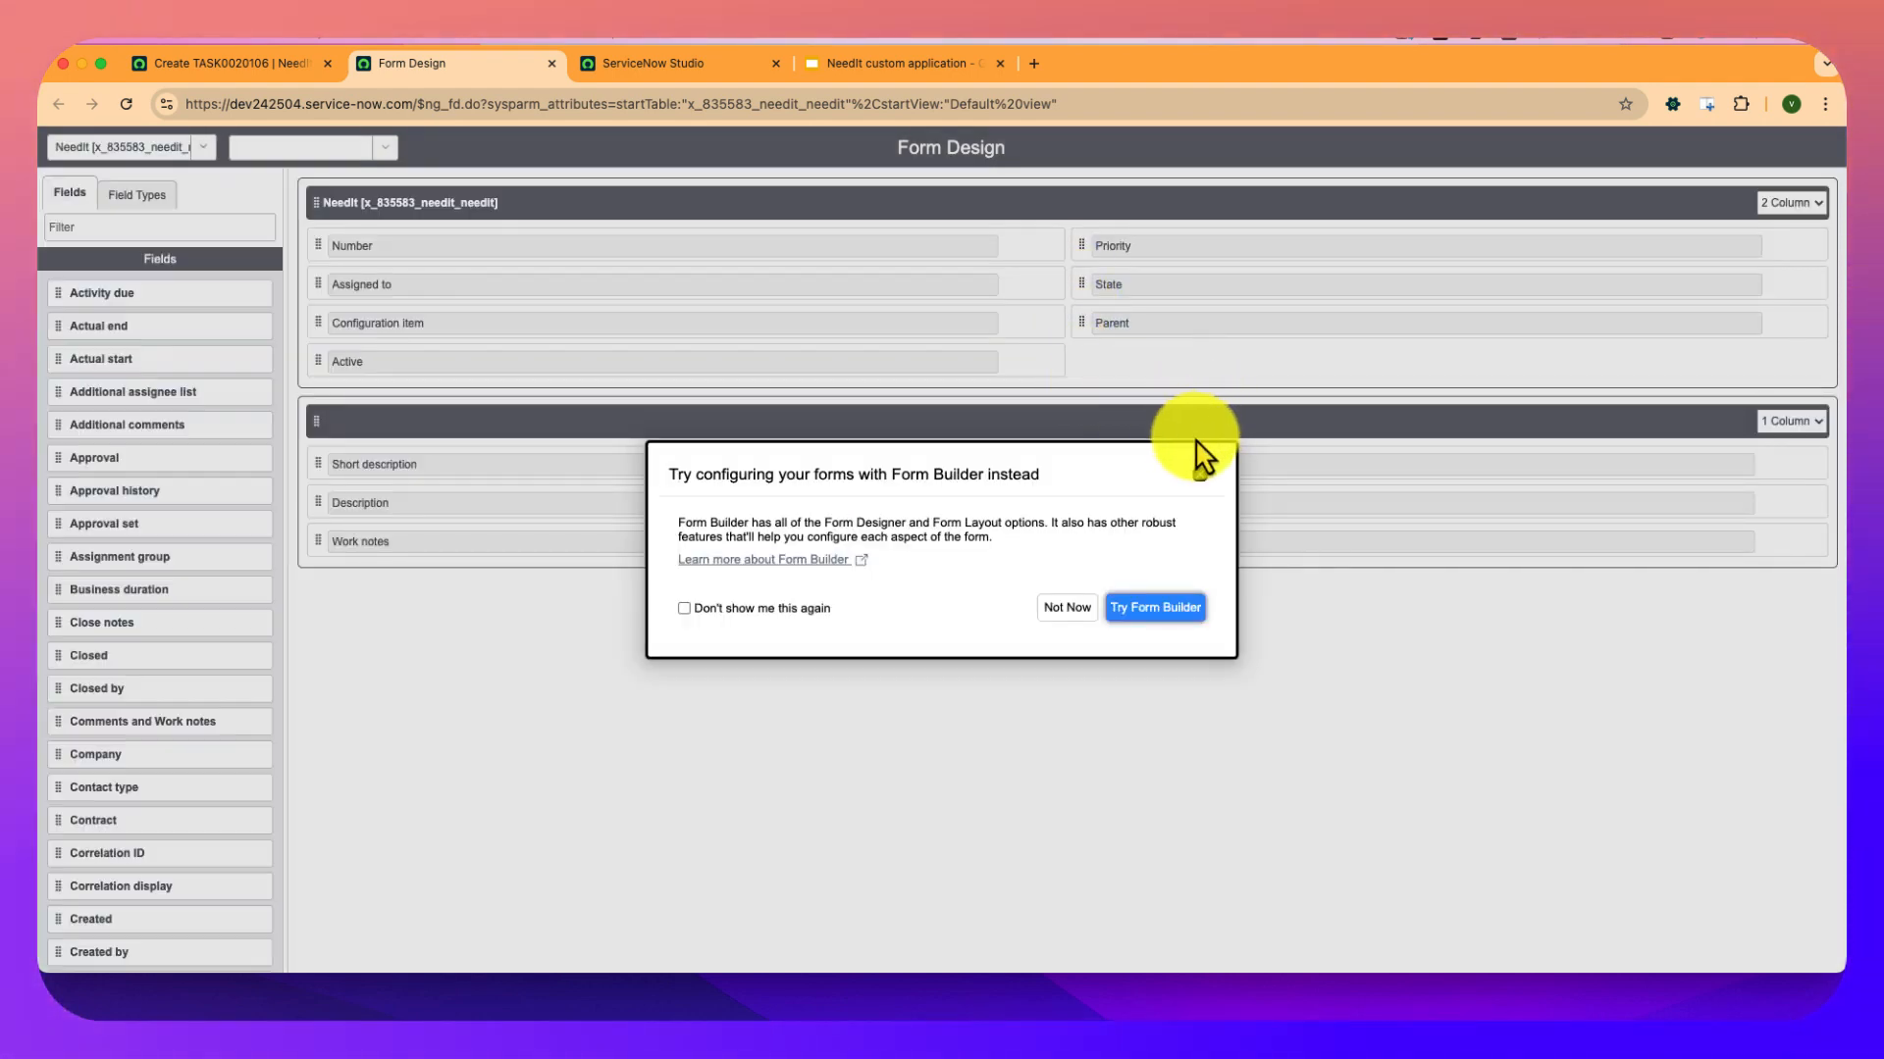
left_click(1200, 474)
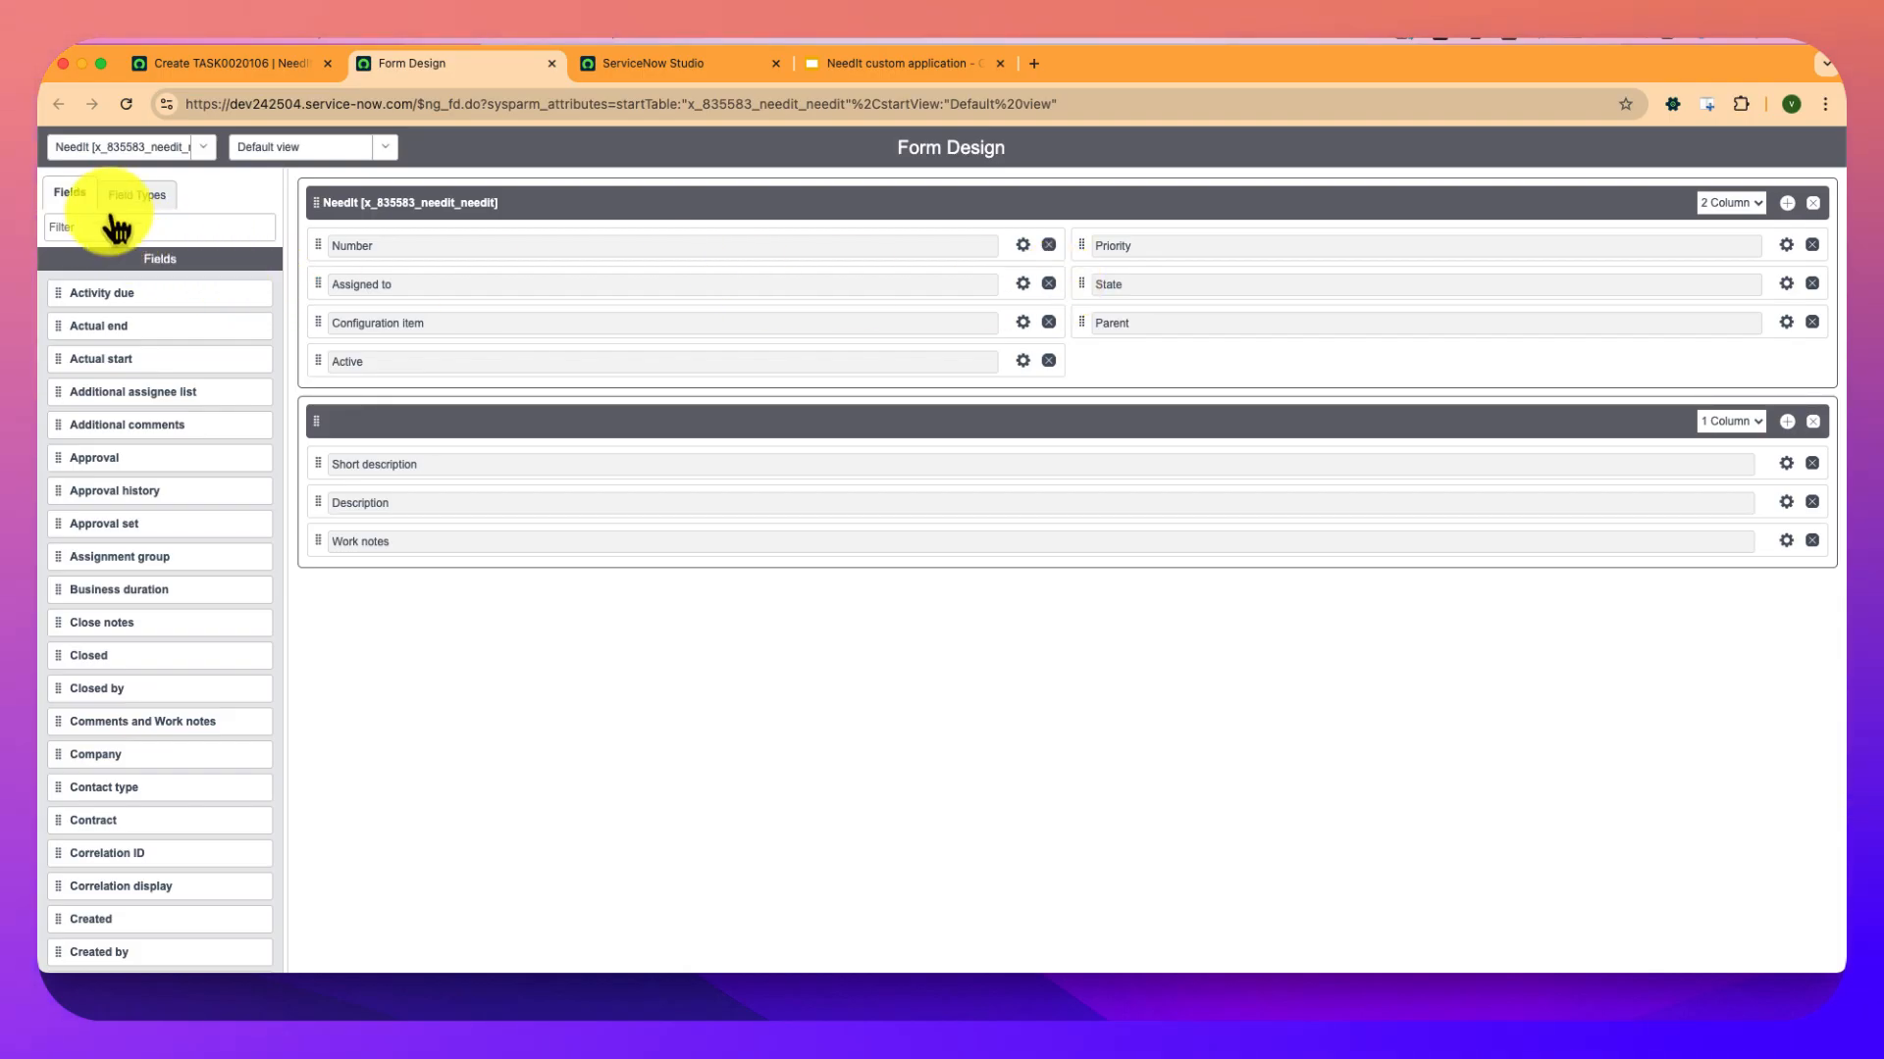
Put the What needed field in place of Configuration item and move Assigned to below Parent in the NeedIt form's first section.
type("what")
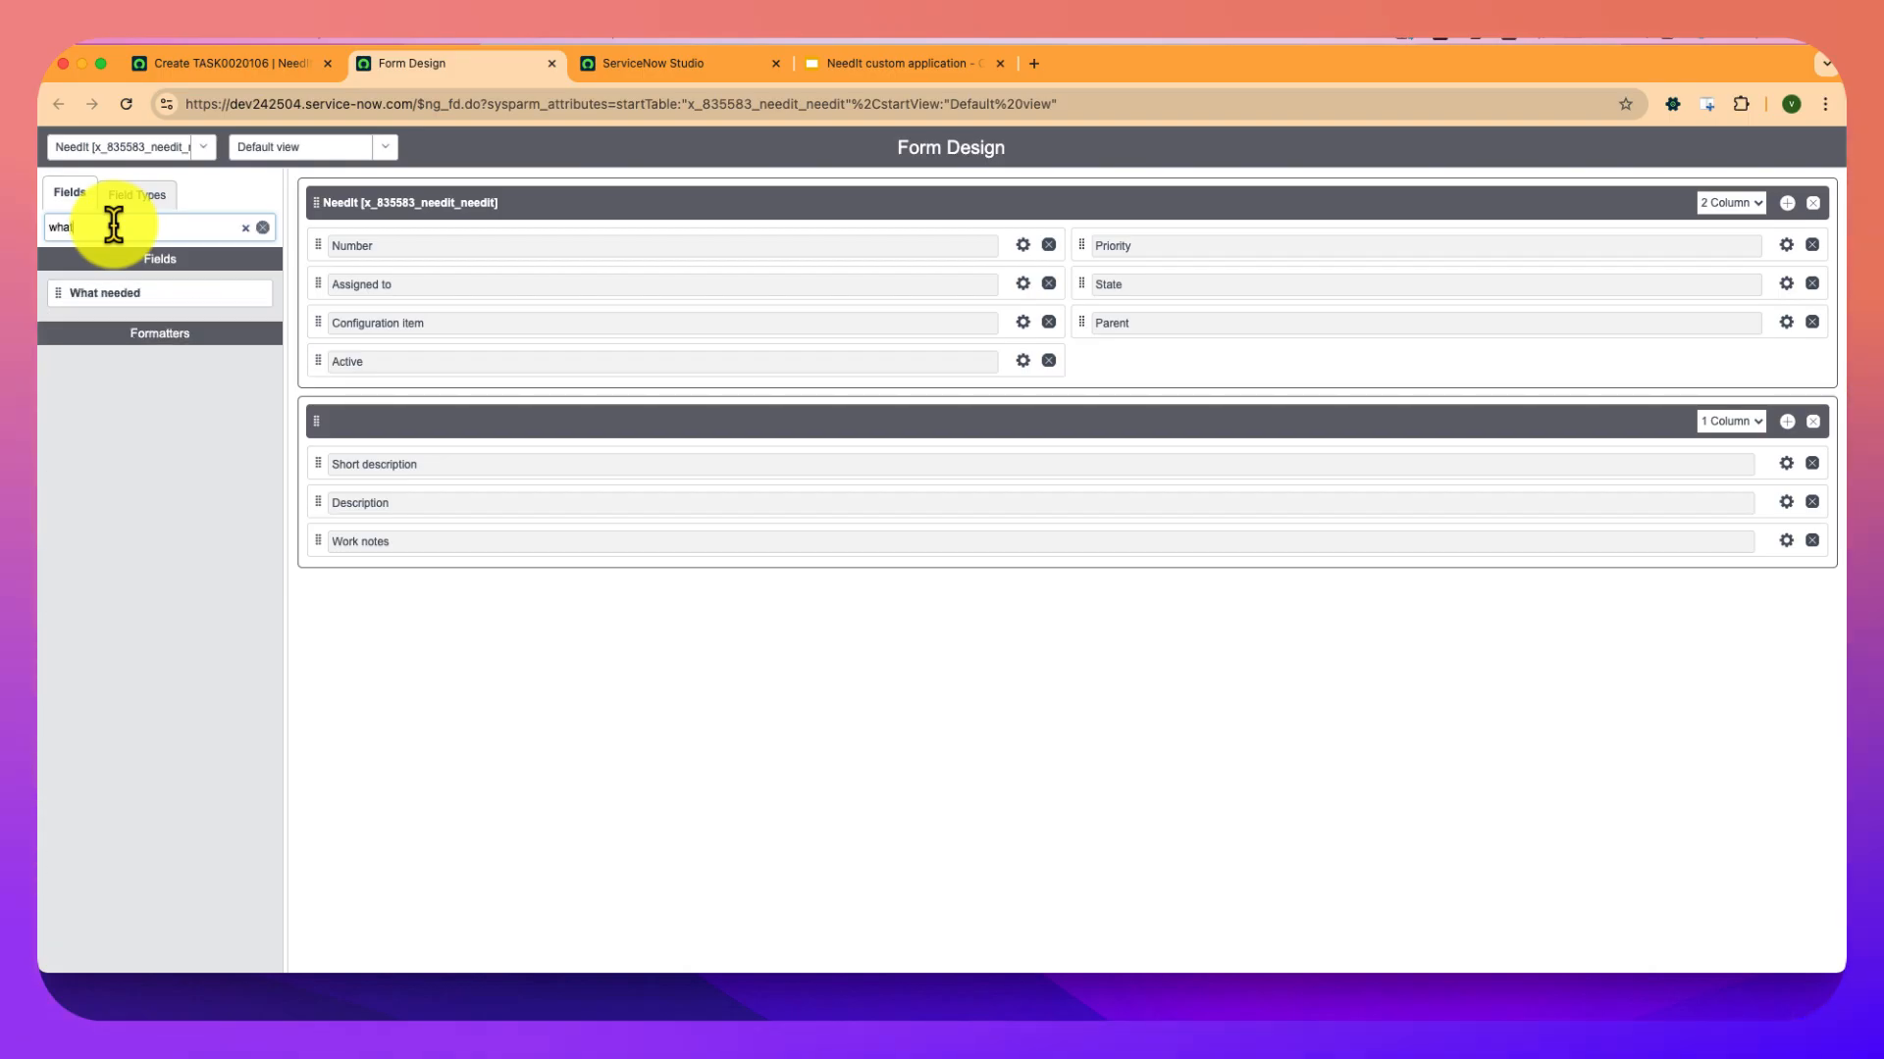
left_click_drag(97, 309, 387, 321)
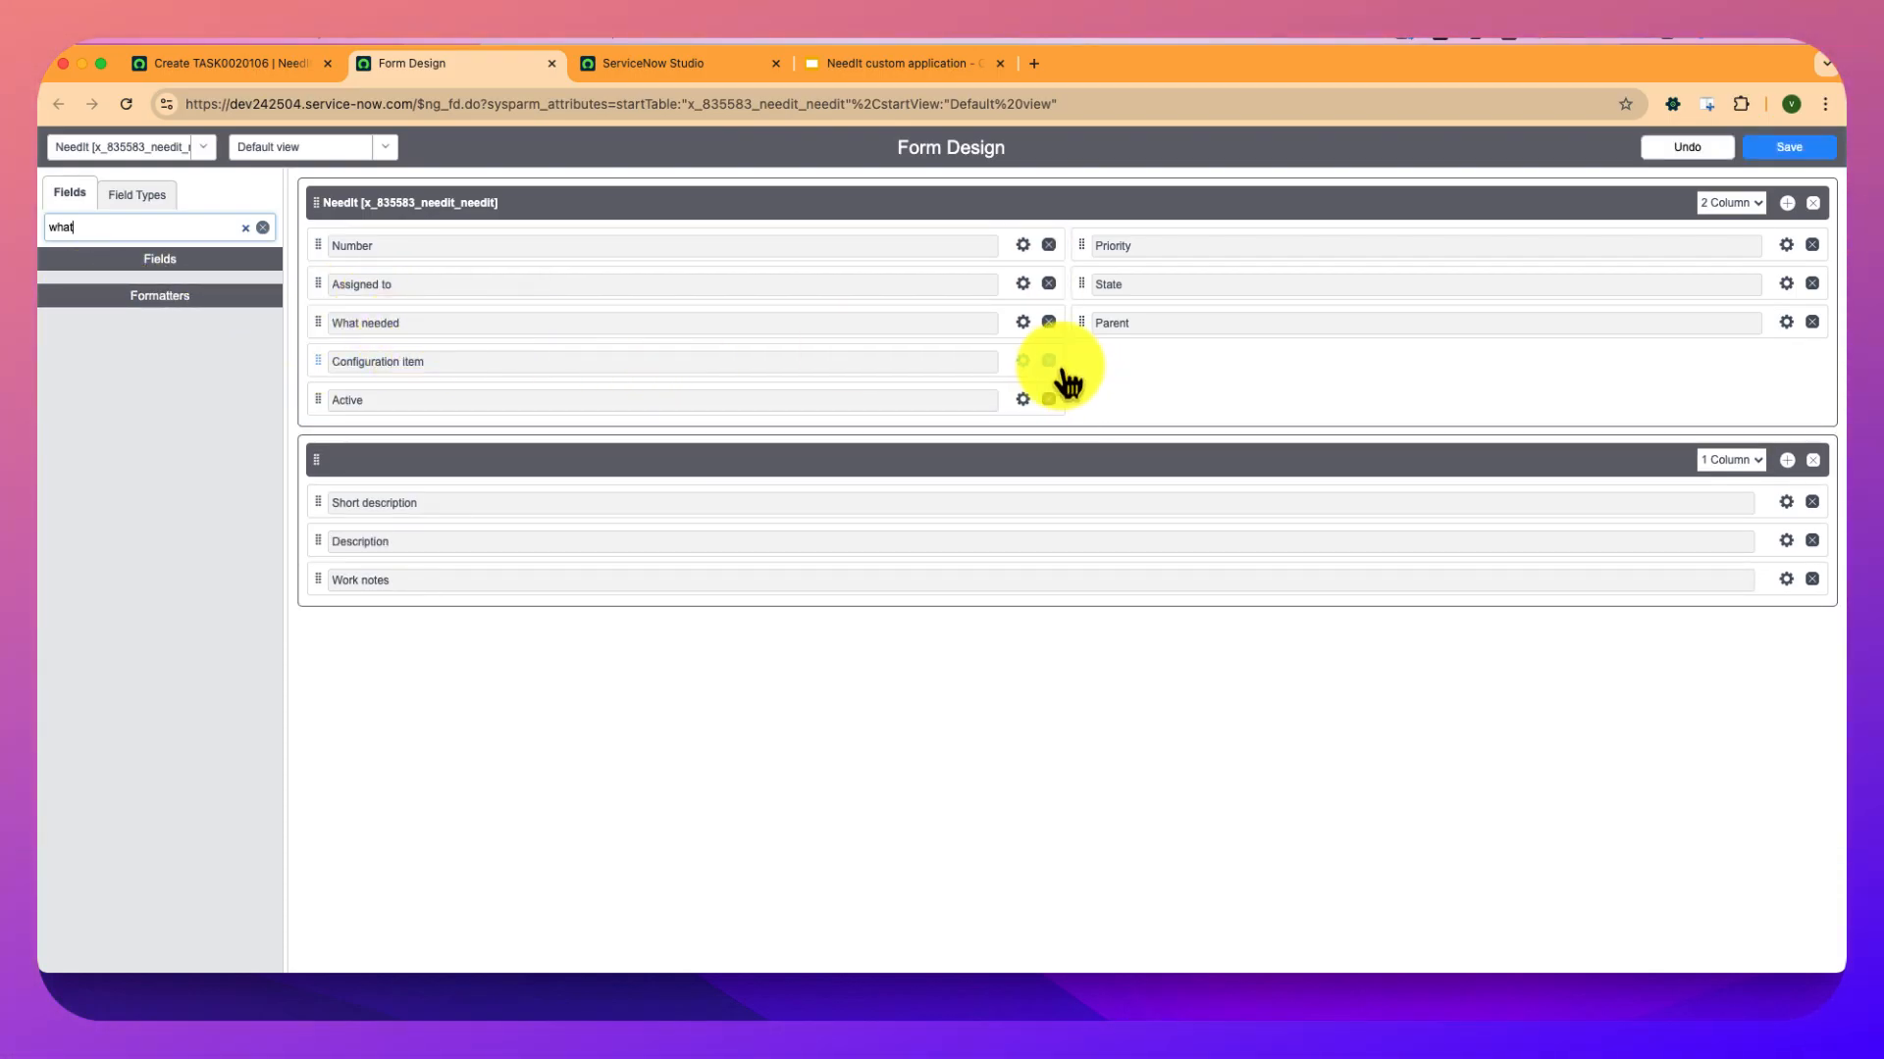
left_click(1052, 363)
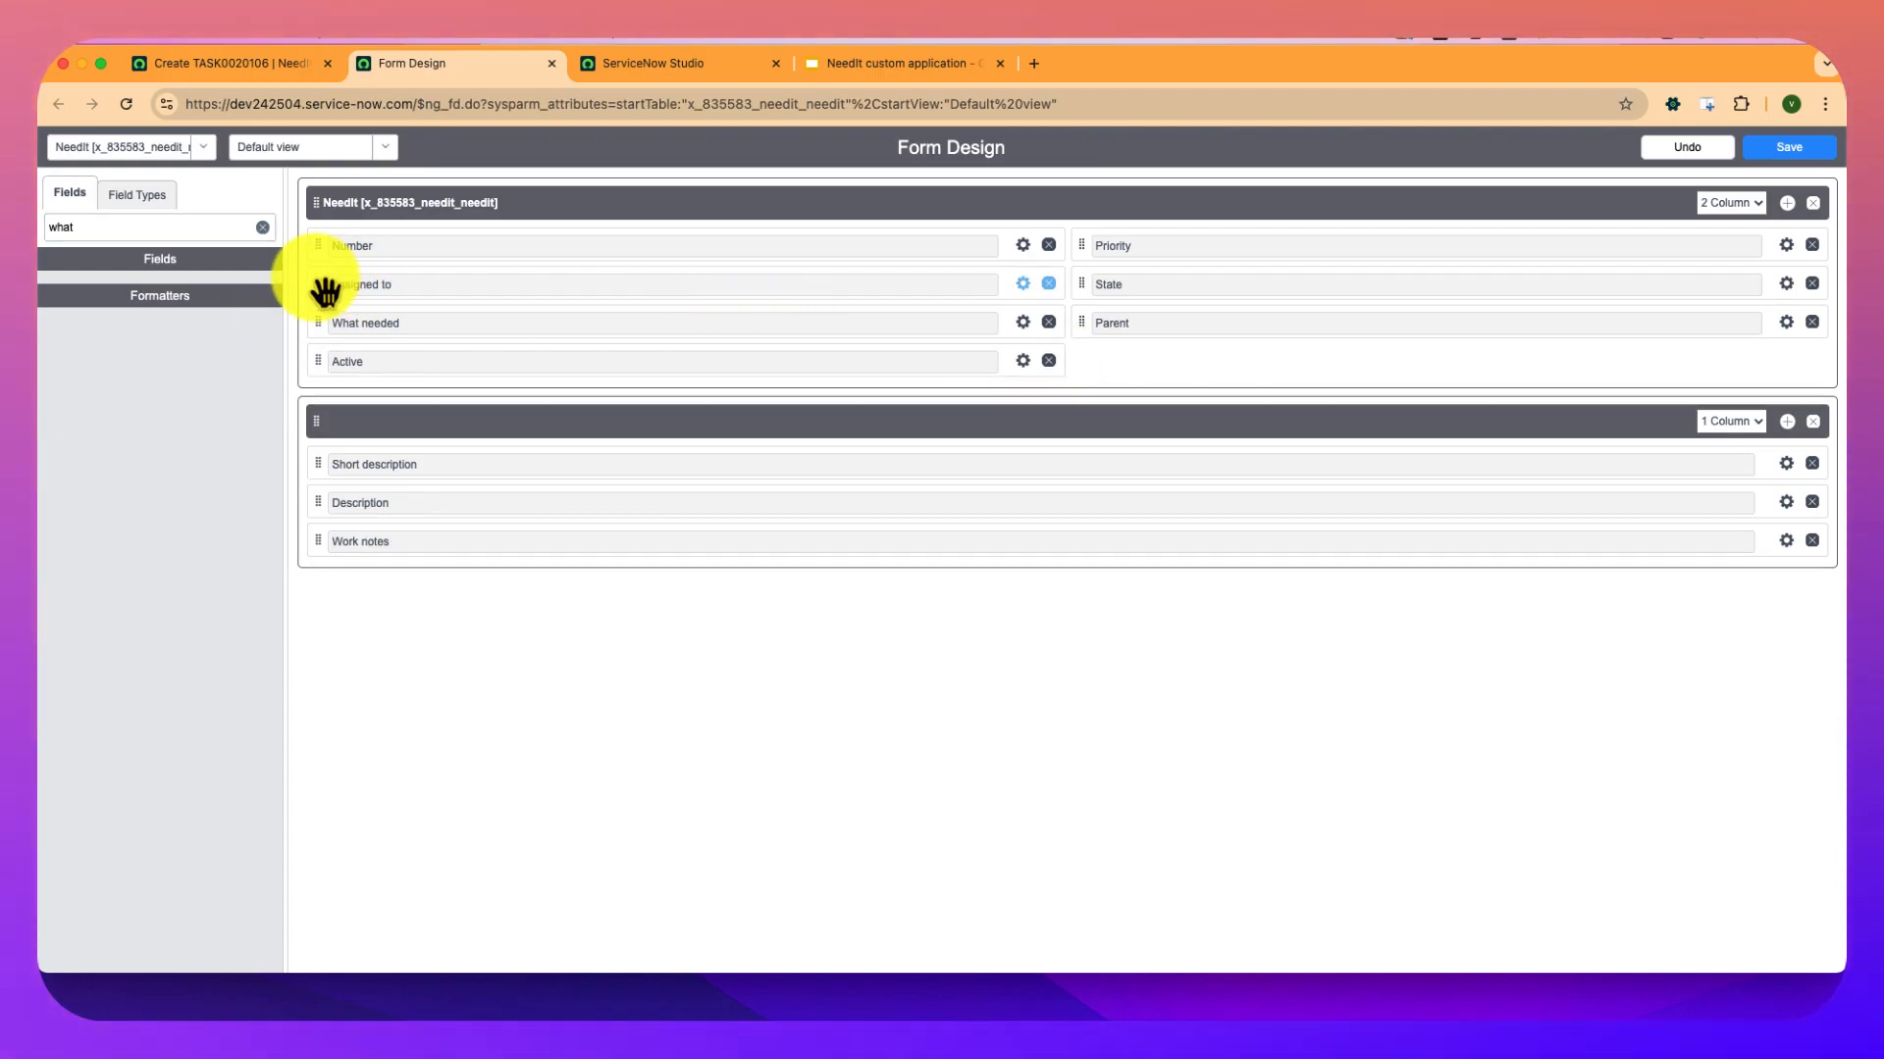
left_click_drag(317, 282, 1135, 365)
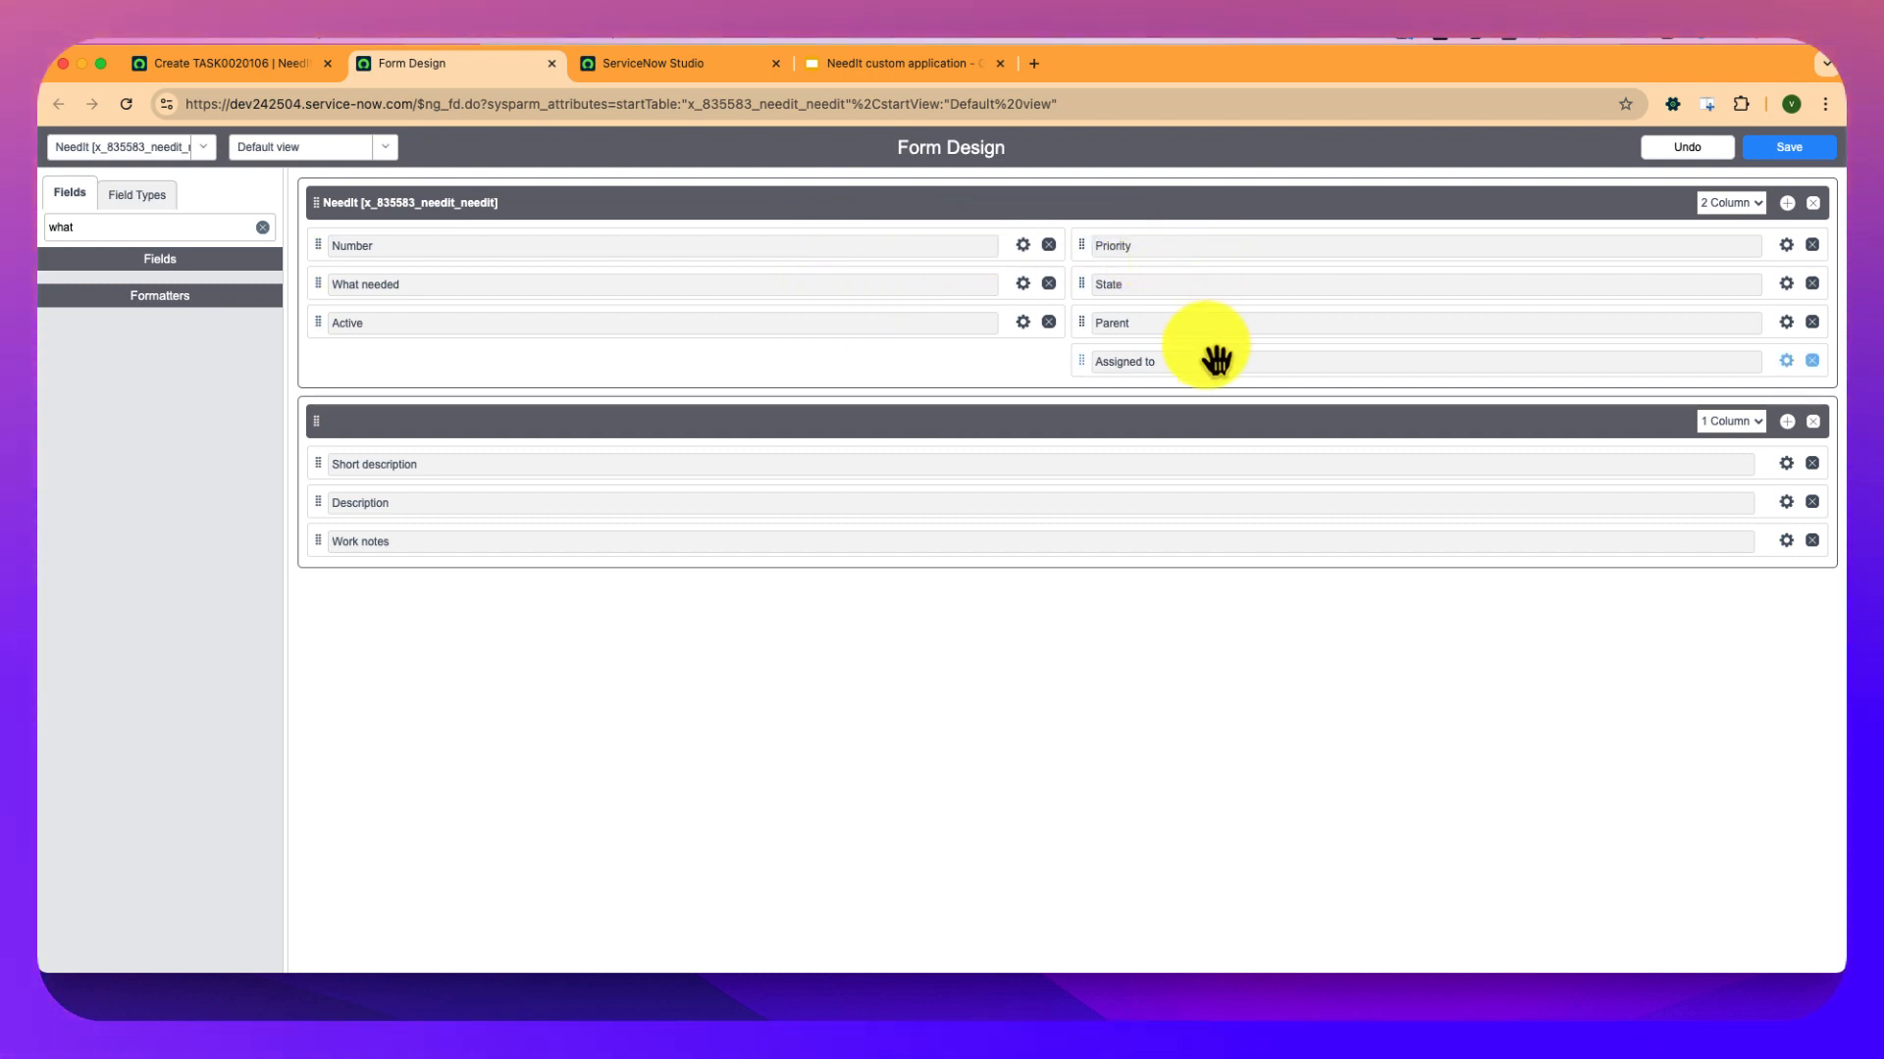
Find the Request type field by filtering for "reque" and add it to the form between What needed and Active.
left_click(262, 231)
type("wh")
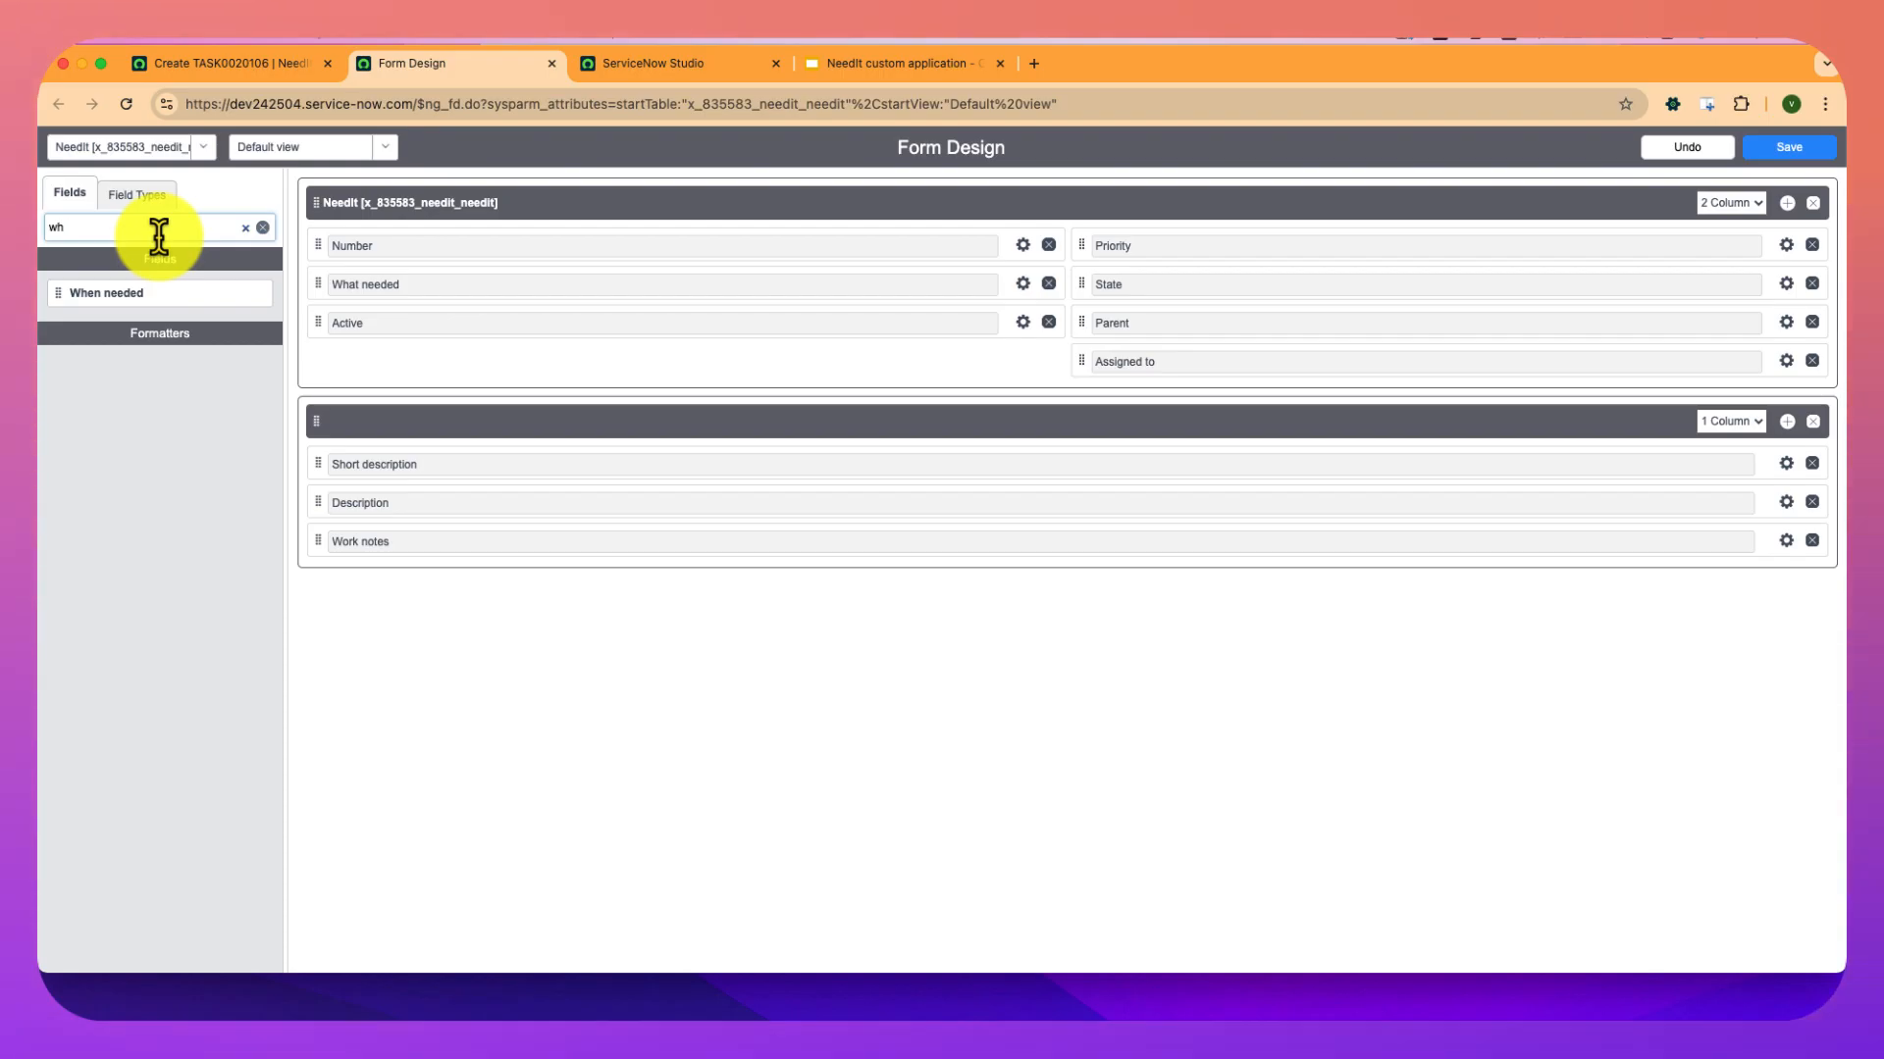
key("BackSpace")
key("BackSpace")
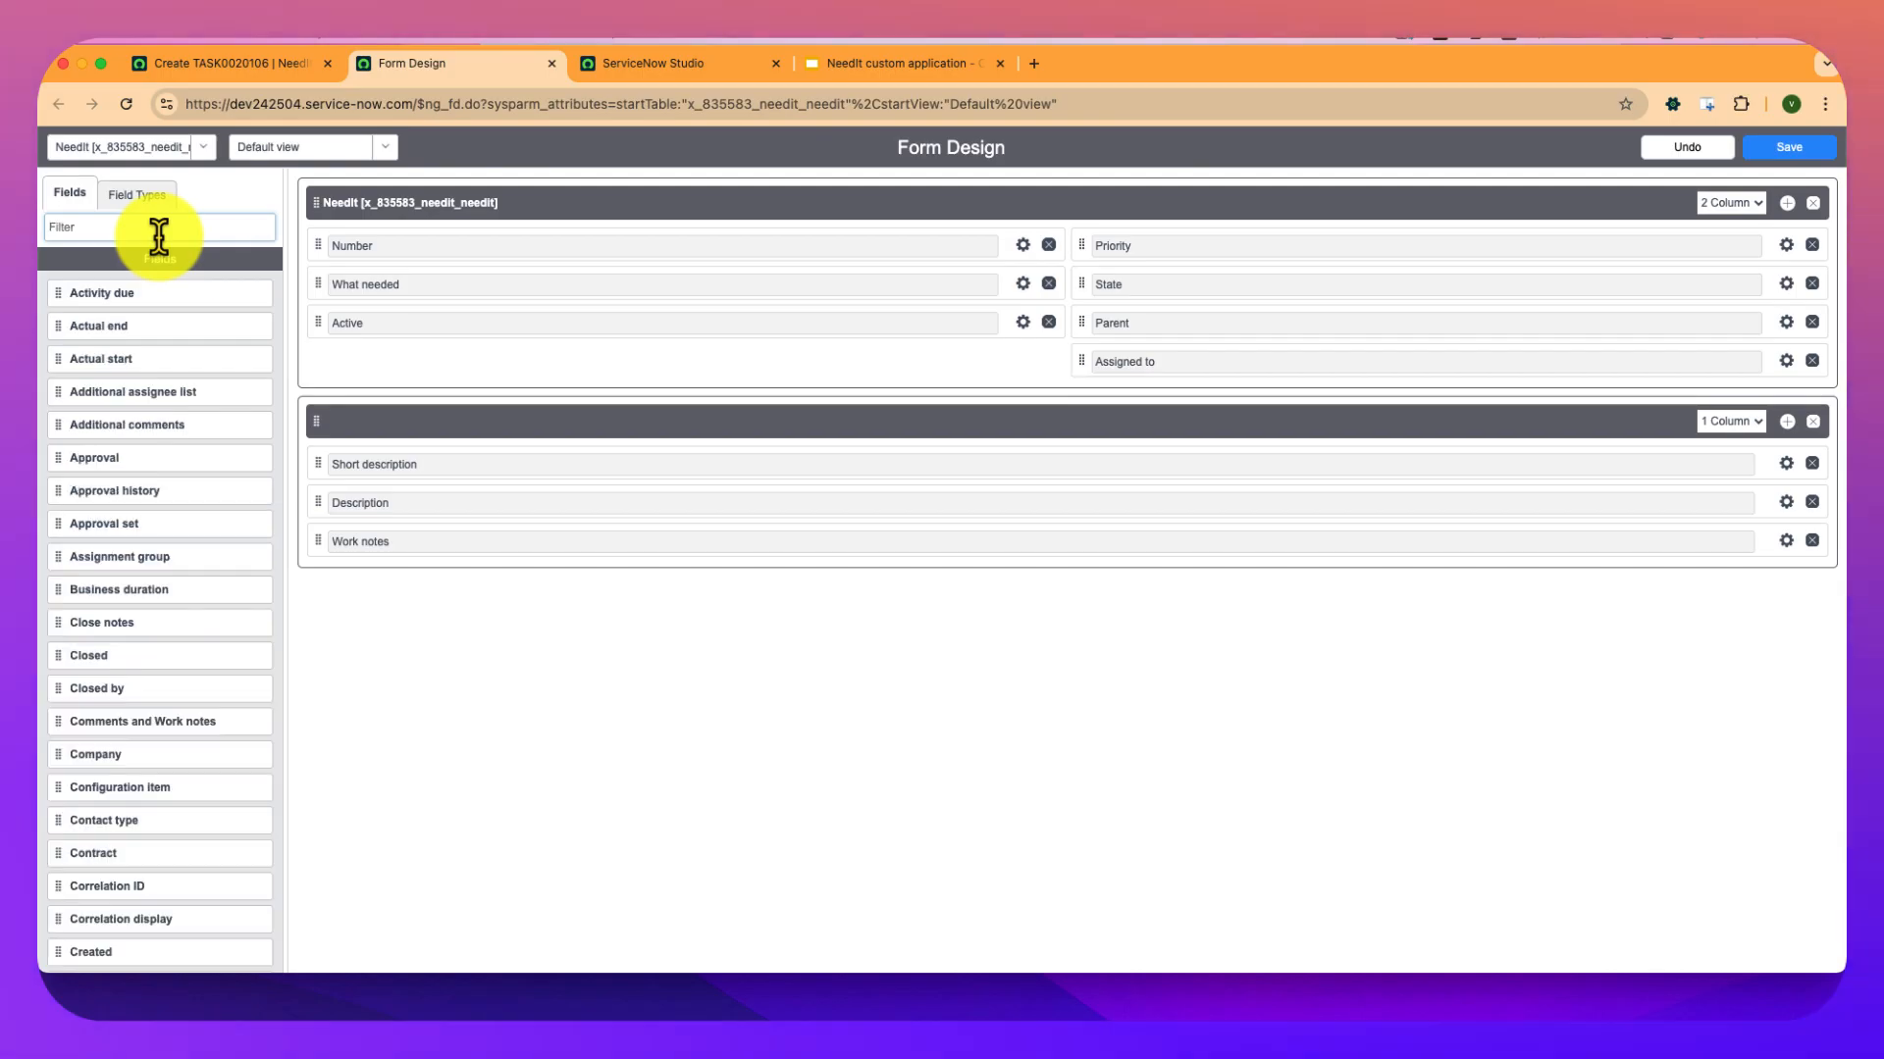
type("reque")
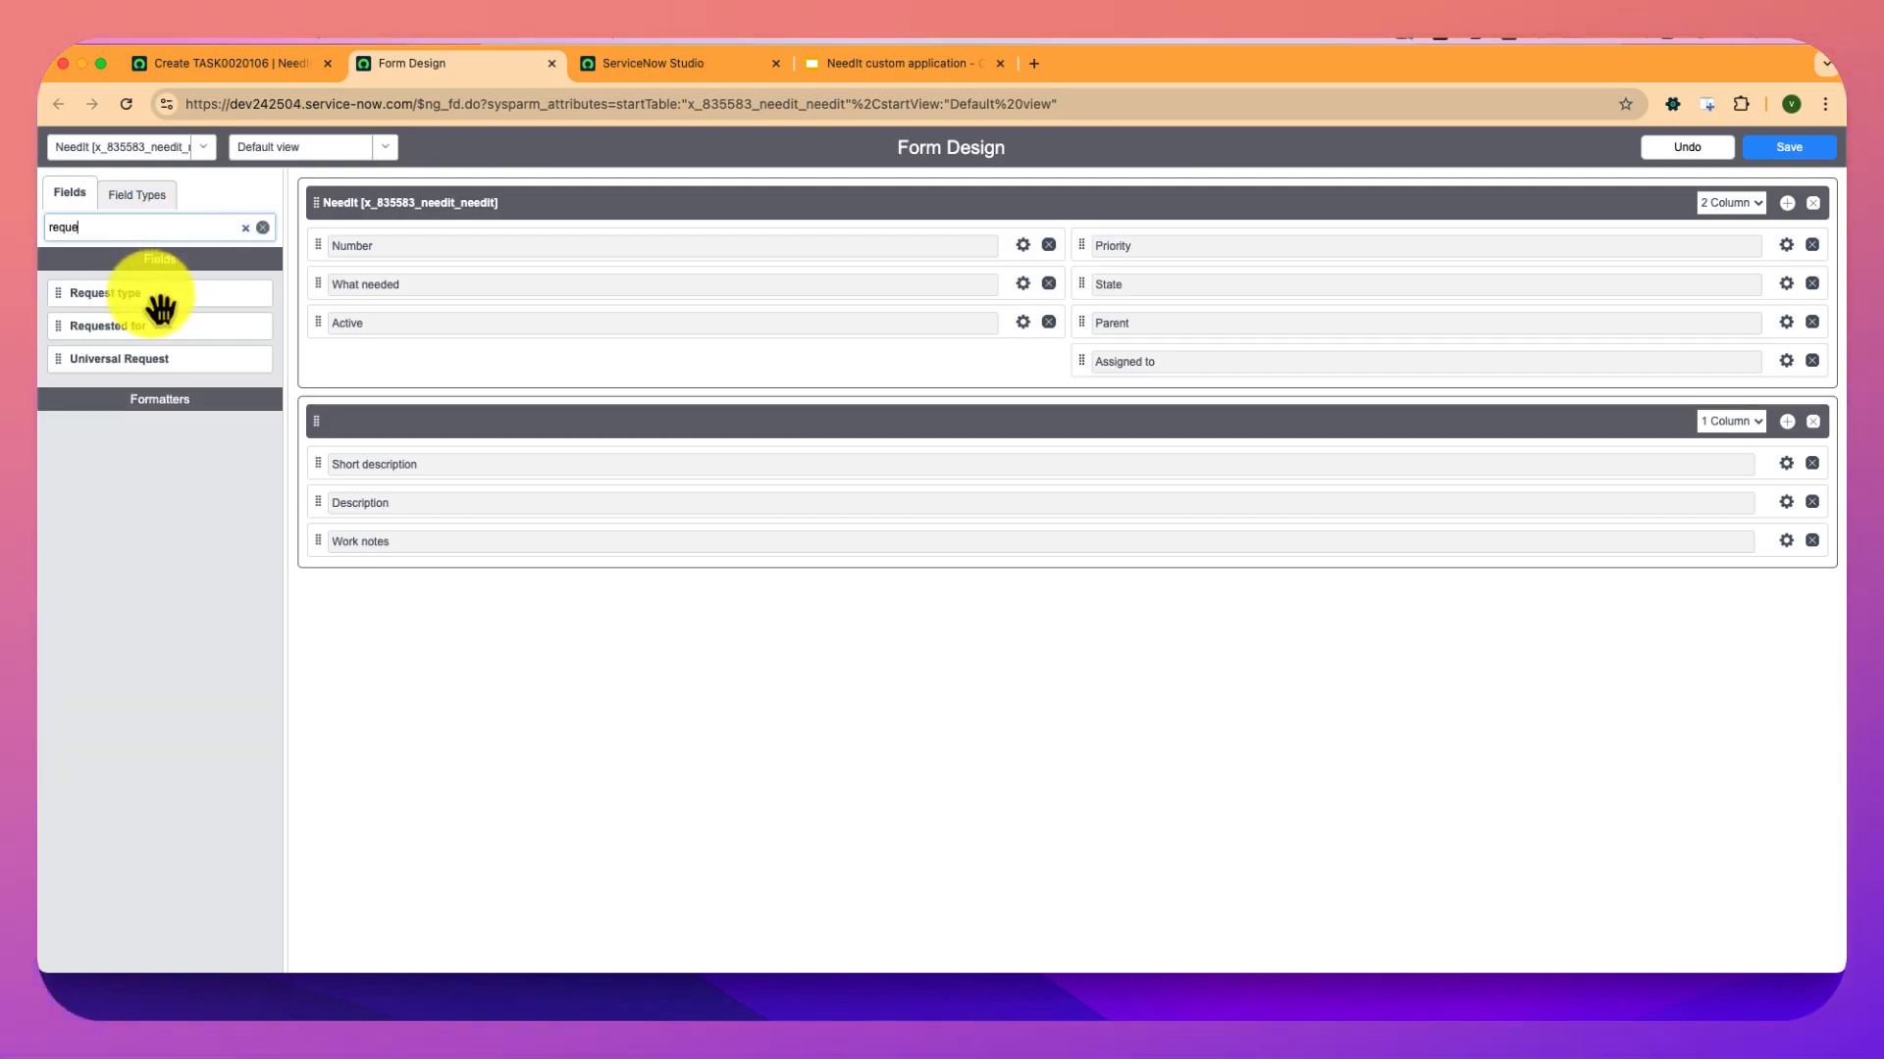
left_click_drag(160, 309, 483, 315)
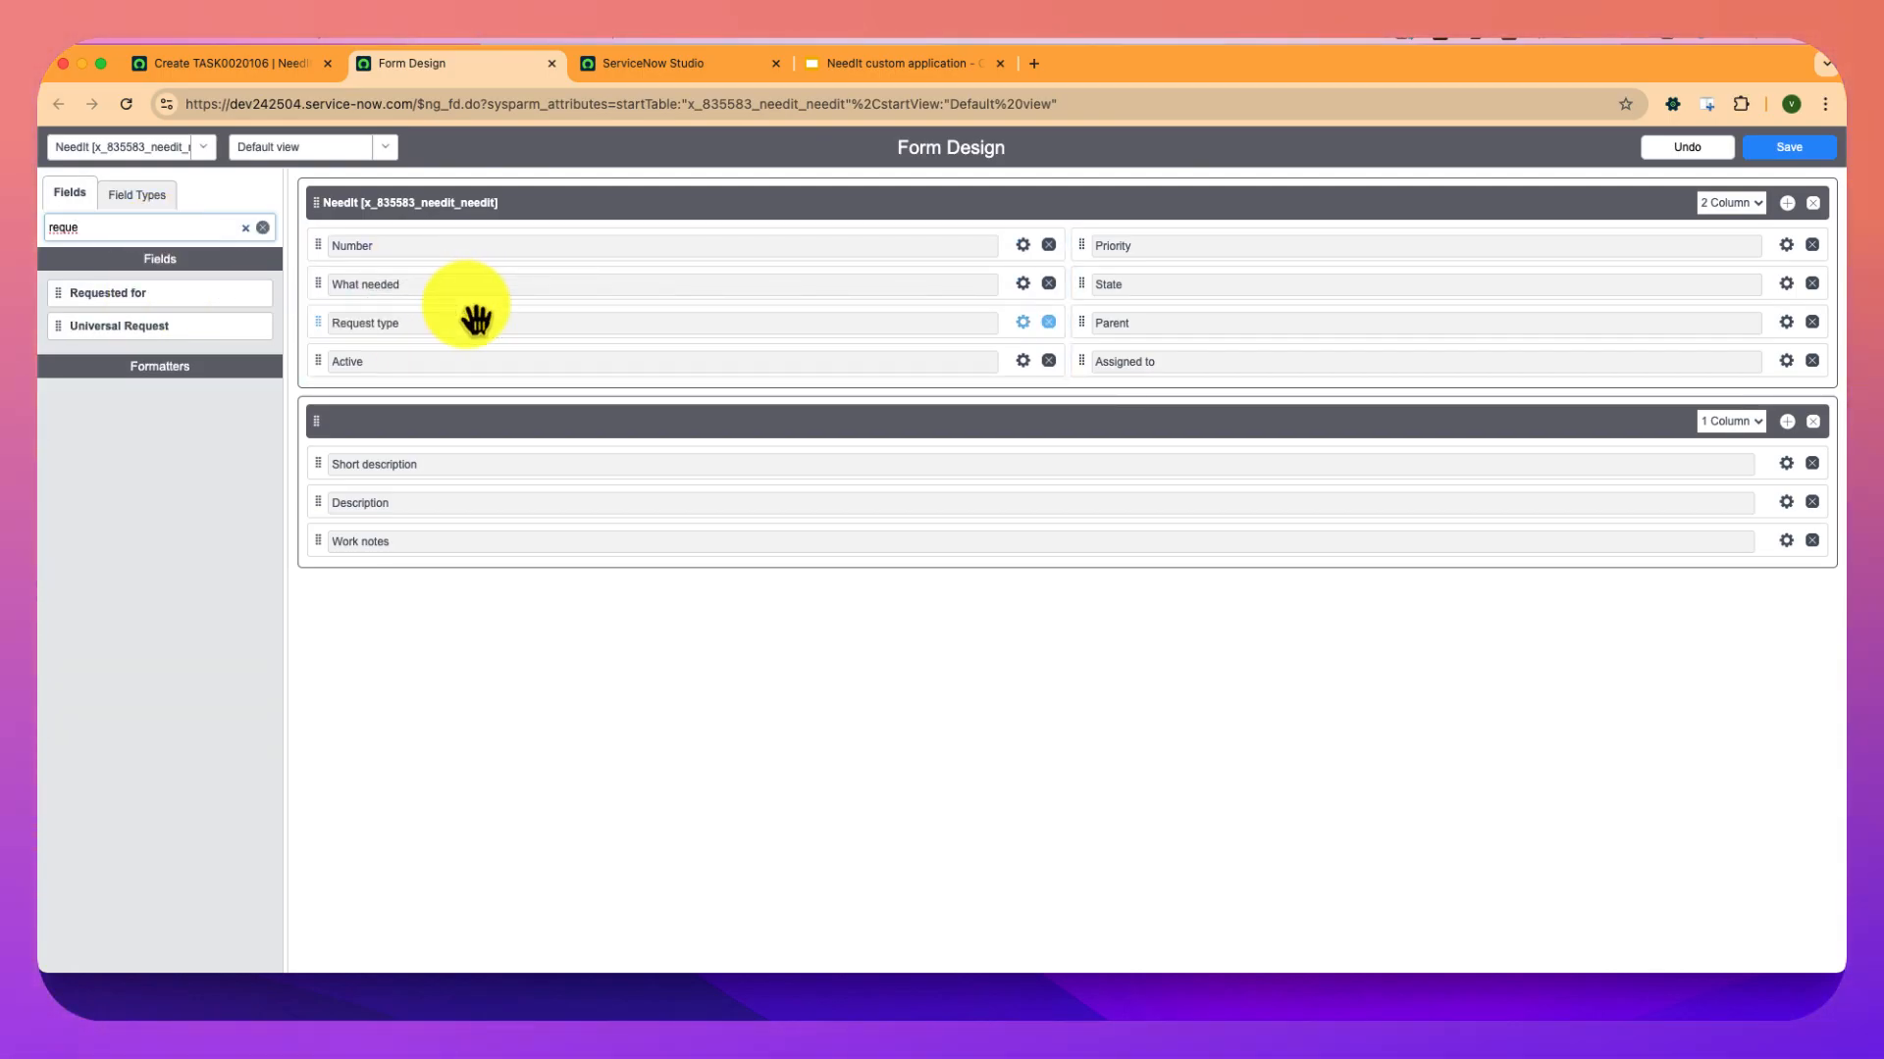
Clear the field filter, add When needed between What needed and Active, and place Request type directly below Number.
key("BackSpace")
key("BackSpace")
key("BackSpace")
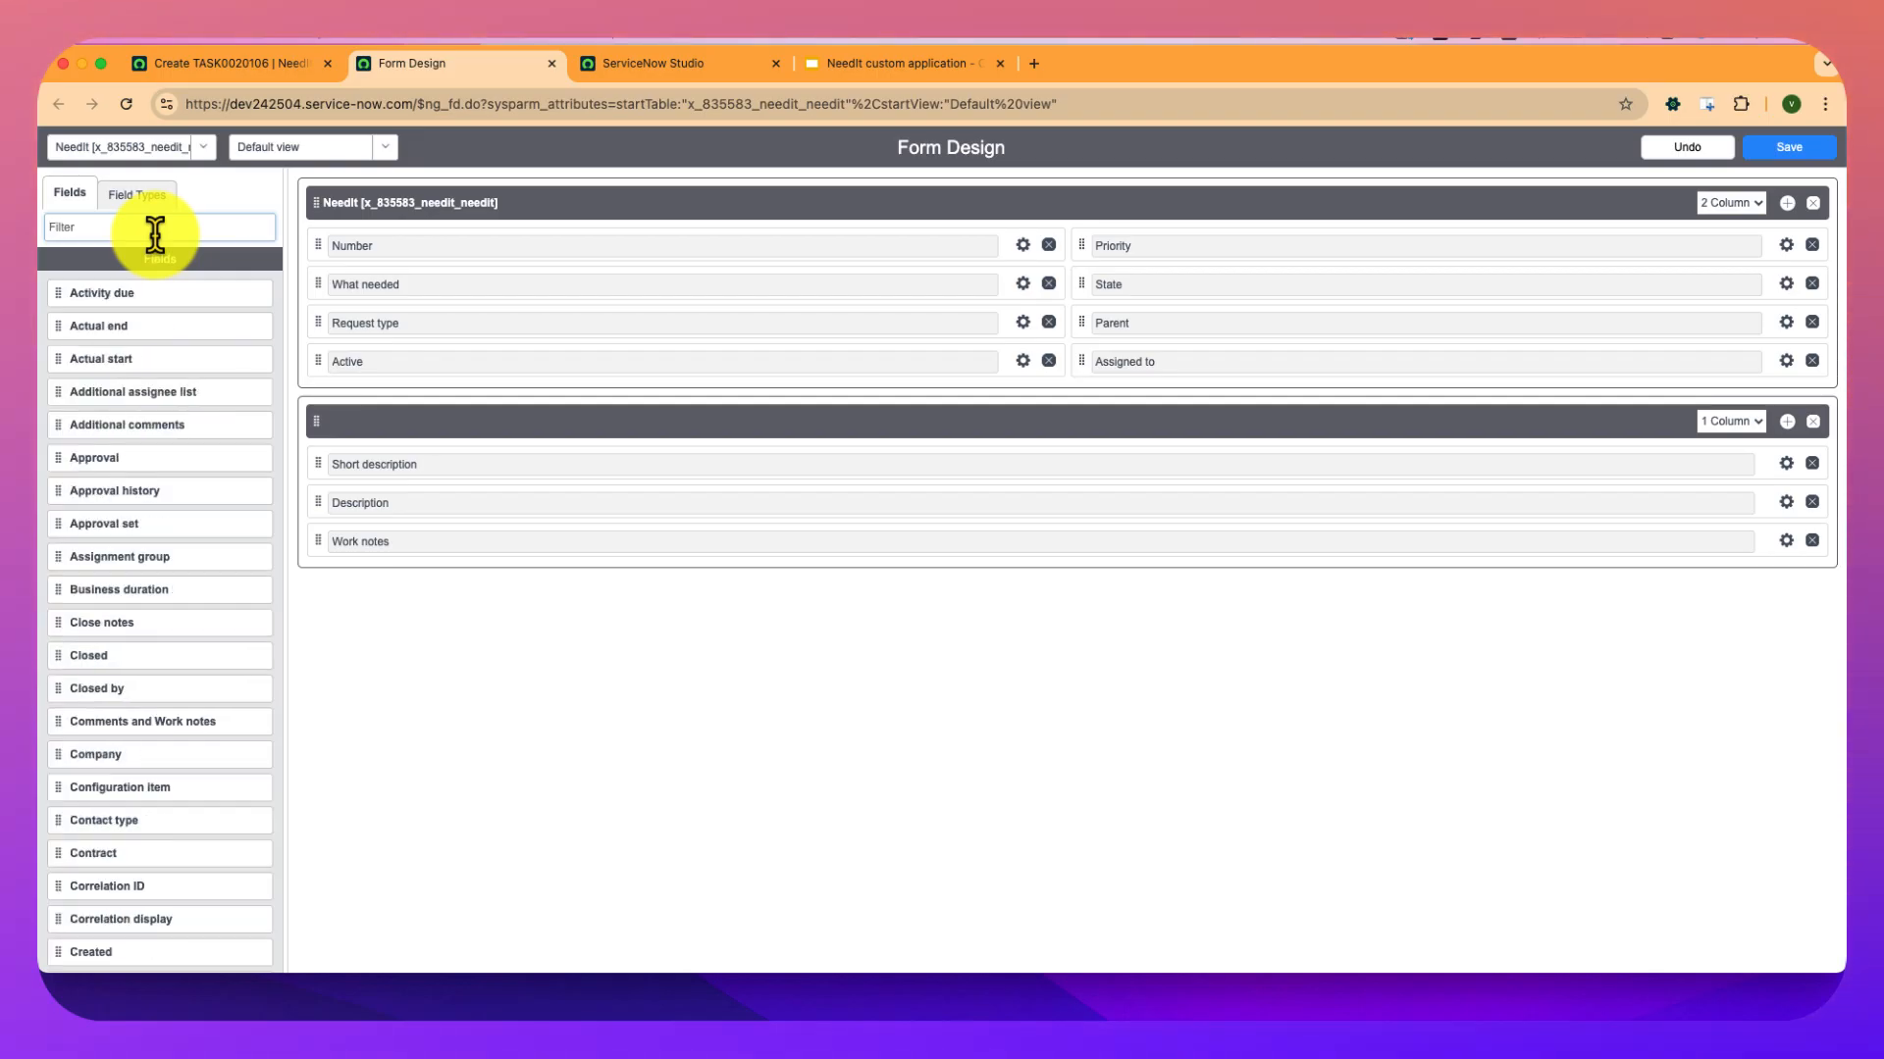
type("wh")
key("BackSpace")
key("BackSpace")
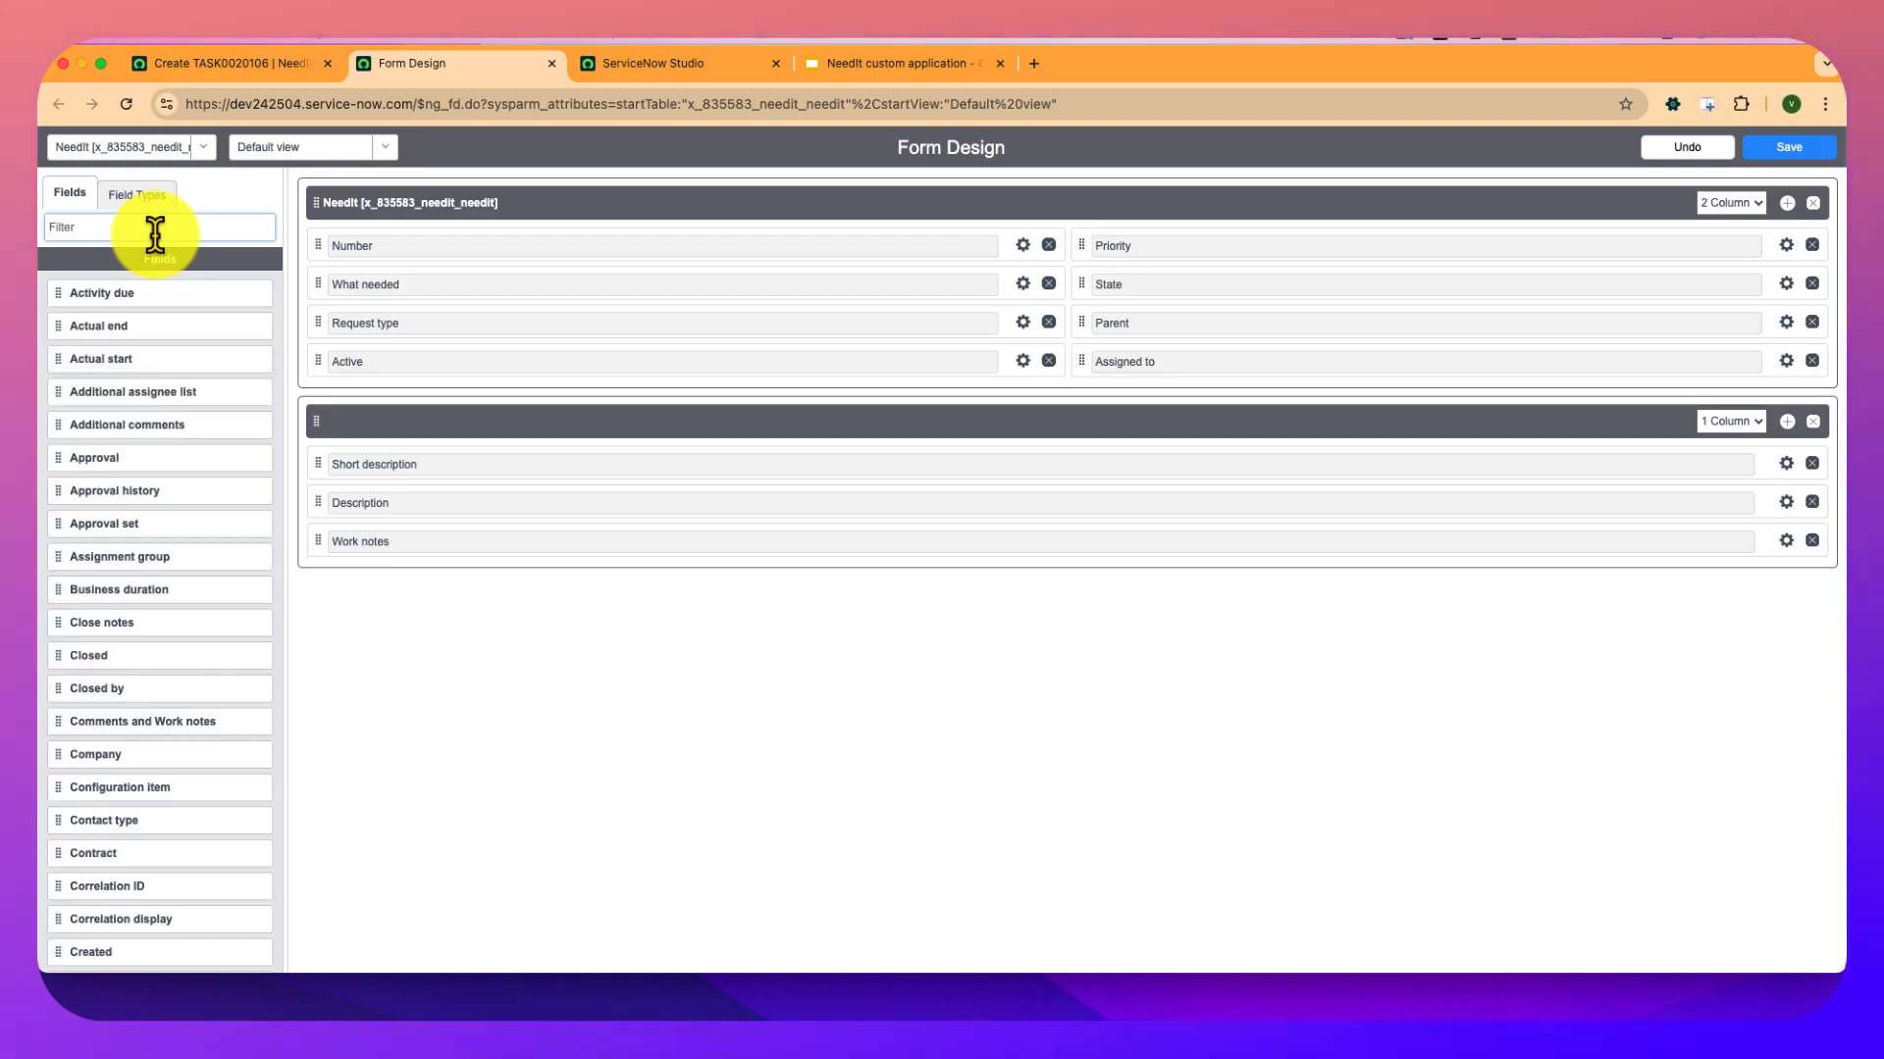
scroll(160, 579, "down", 15)
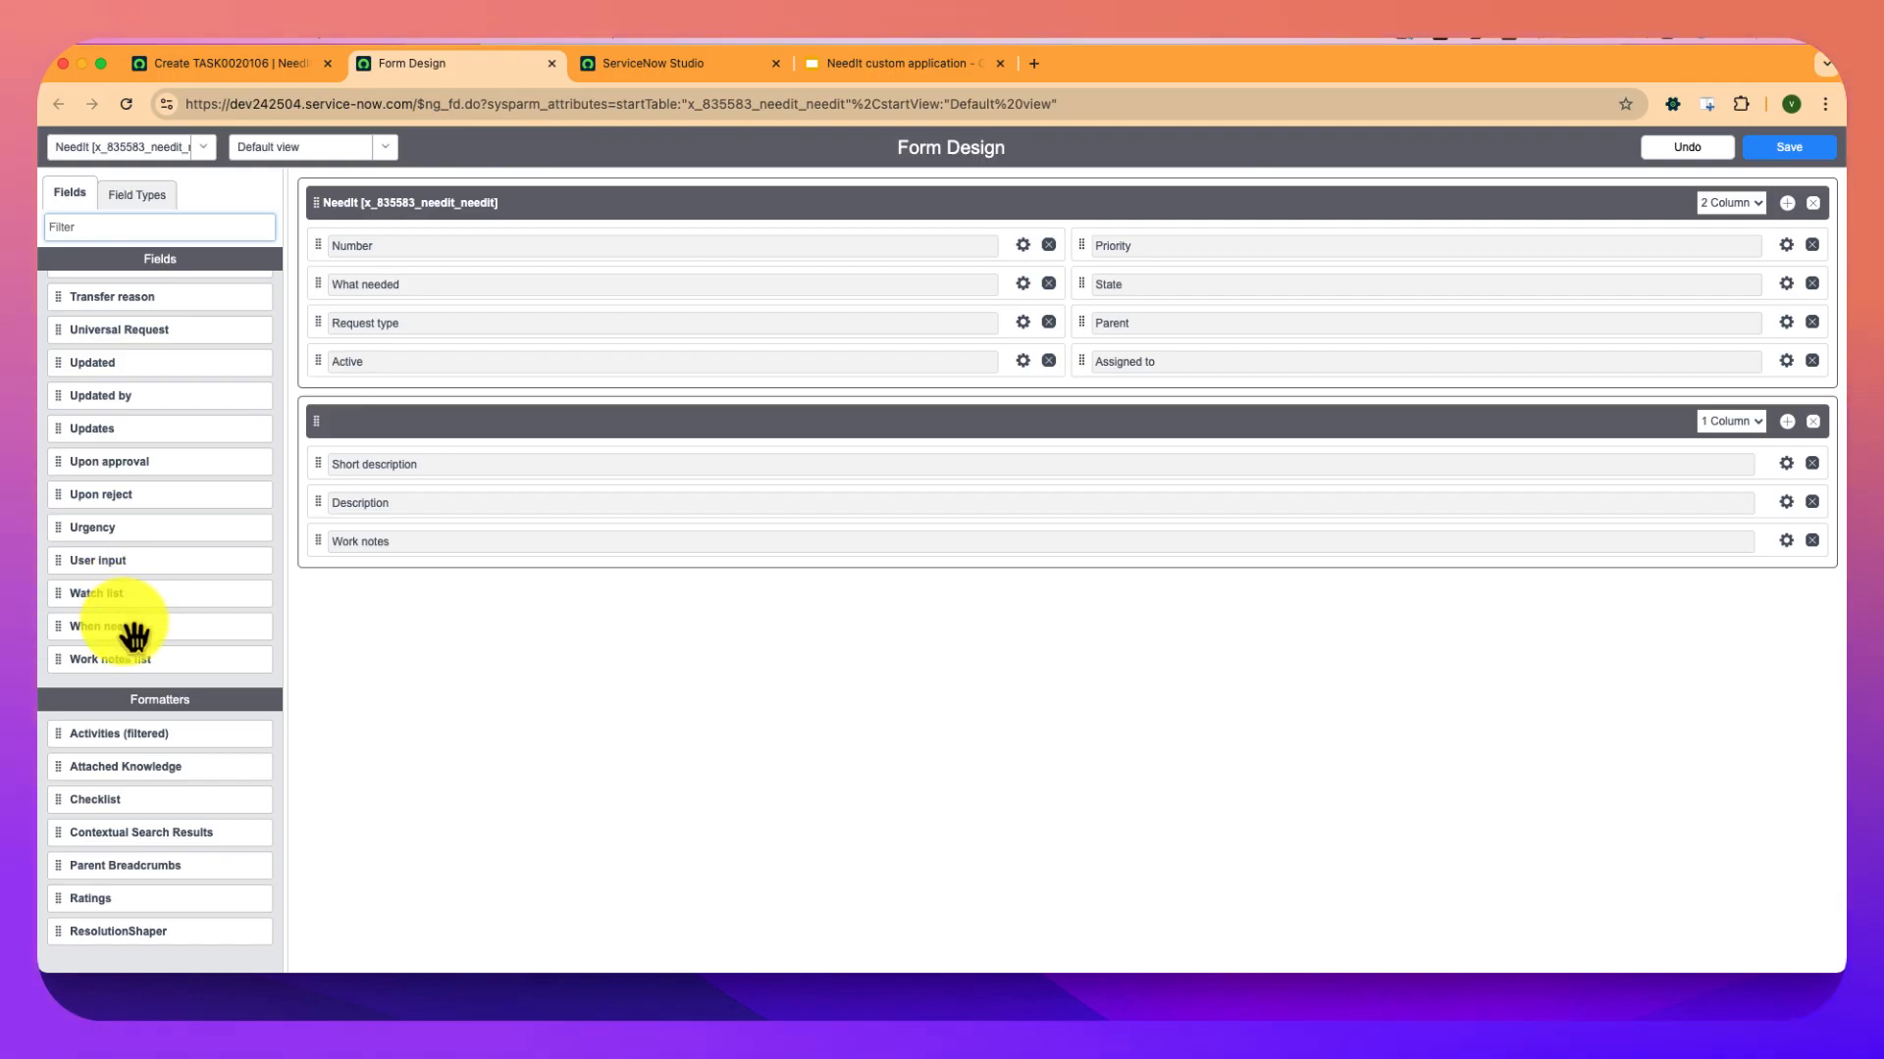
left_click_drag(126, 643, 329, 289)
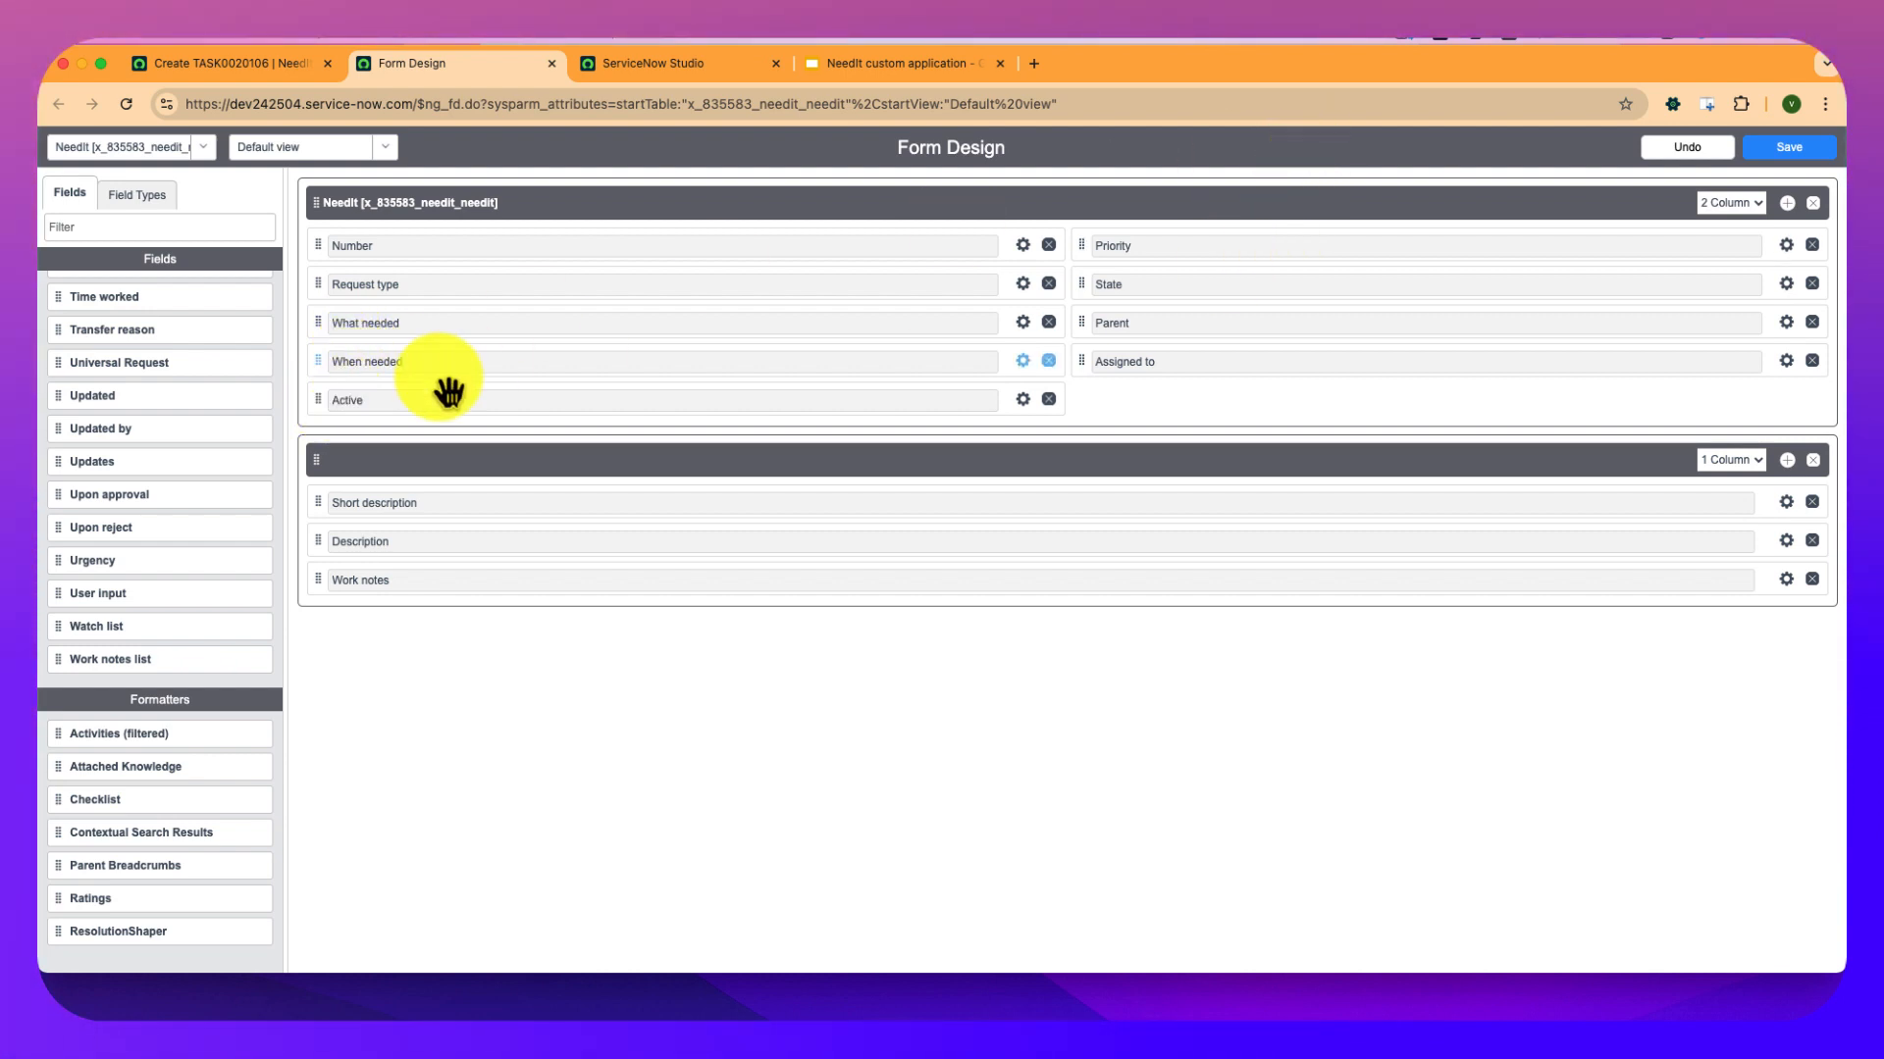
Move Active above Priority and remove Parent from the NeedIt form's first section, saving the layout.
left_click_drag(324, 408, 1124, 275)
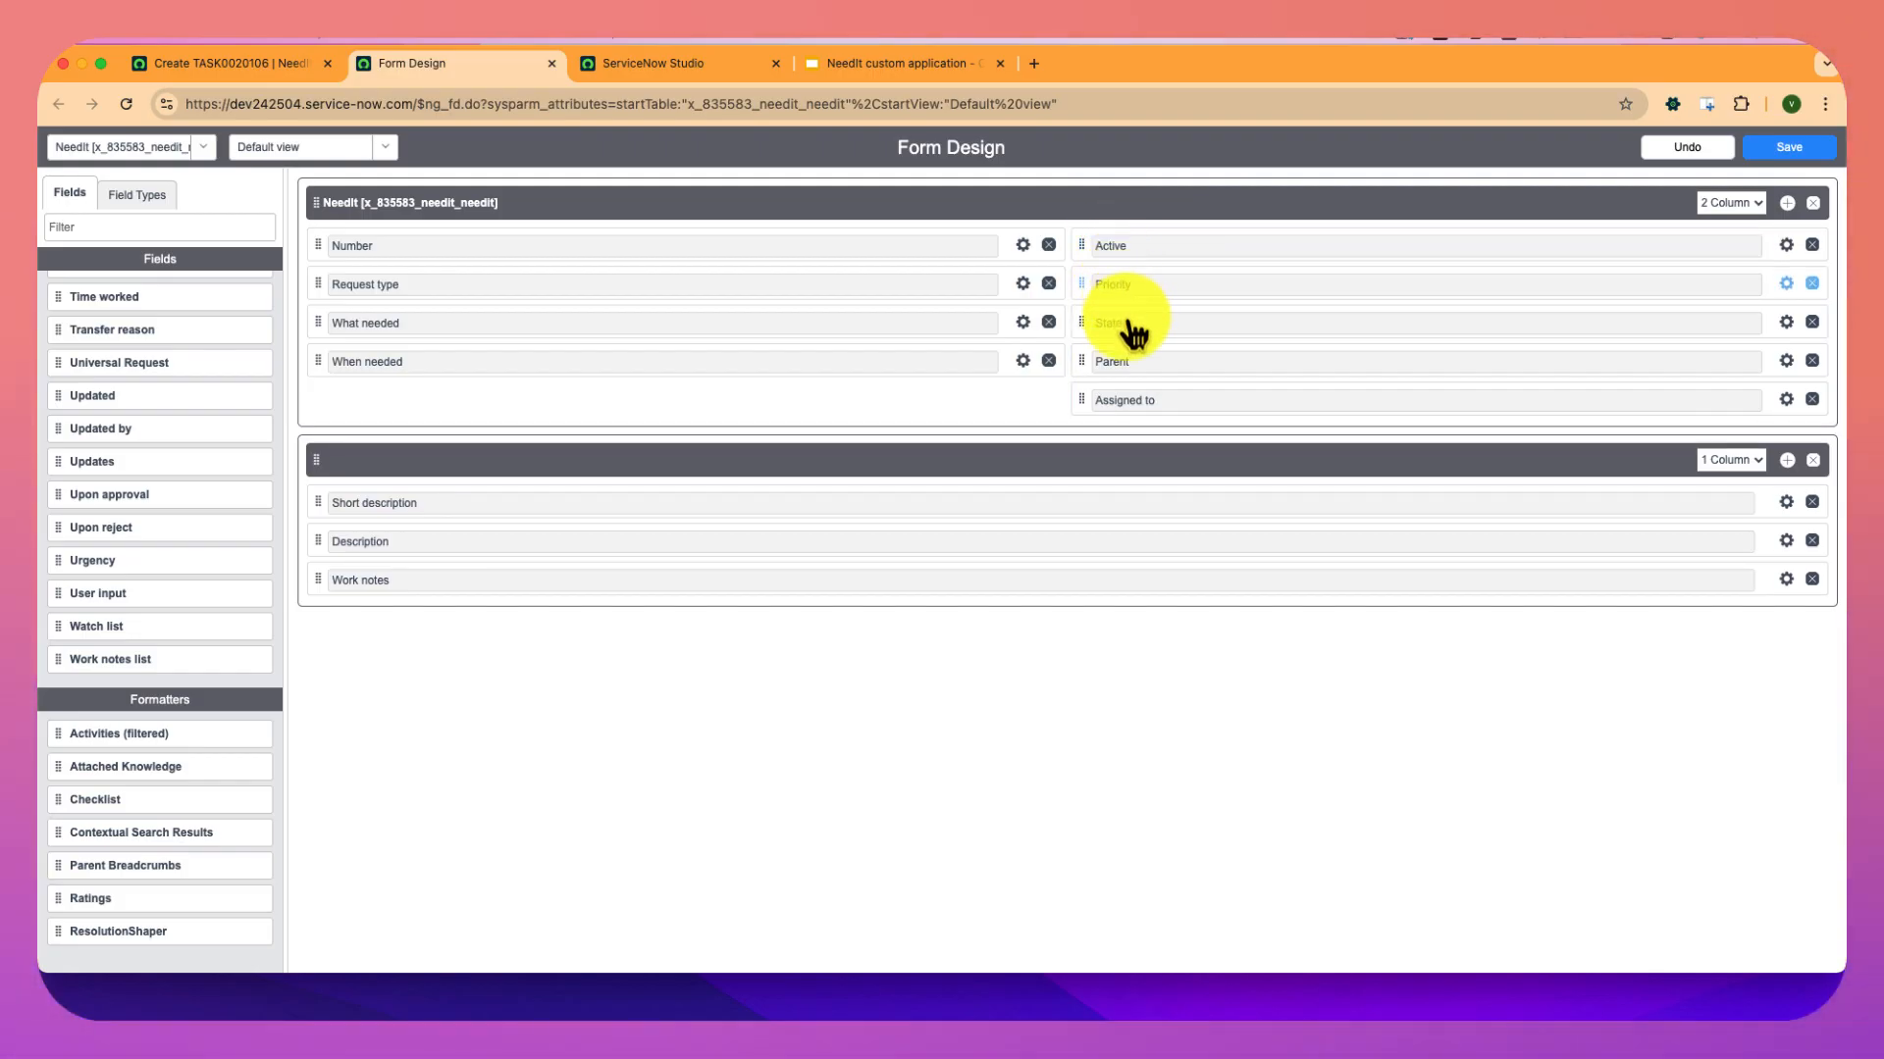
left_click(1813, 362)
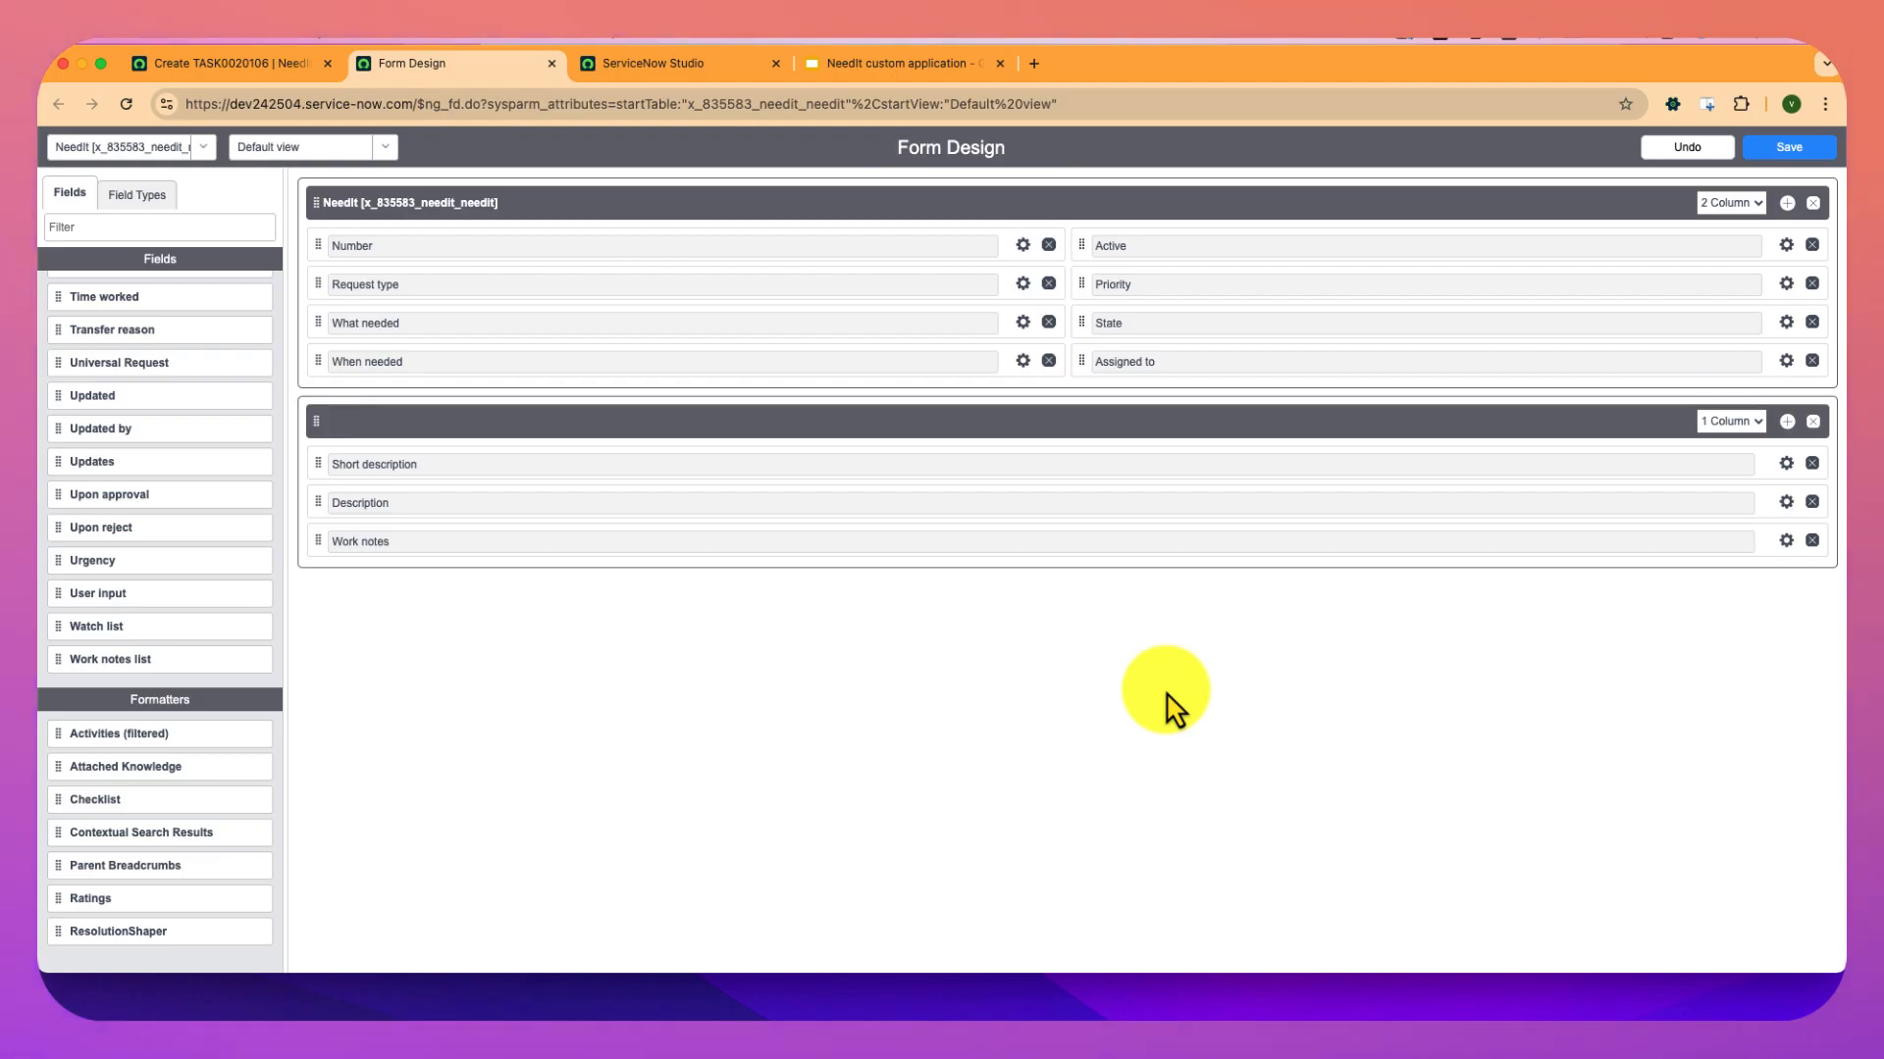
left_click(1779, 149)
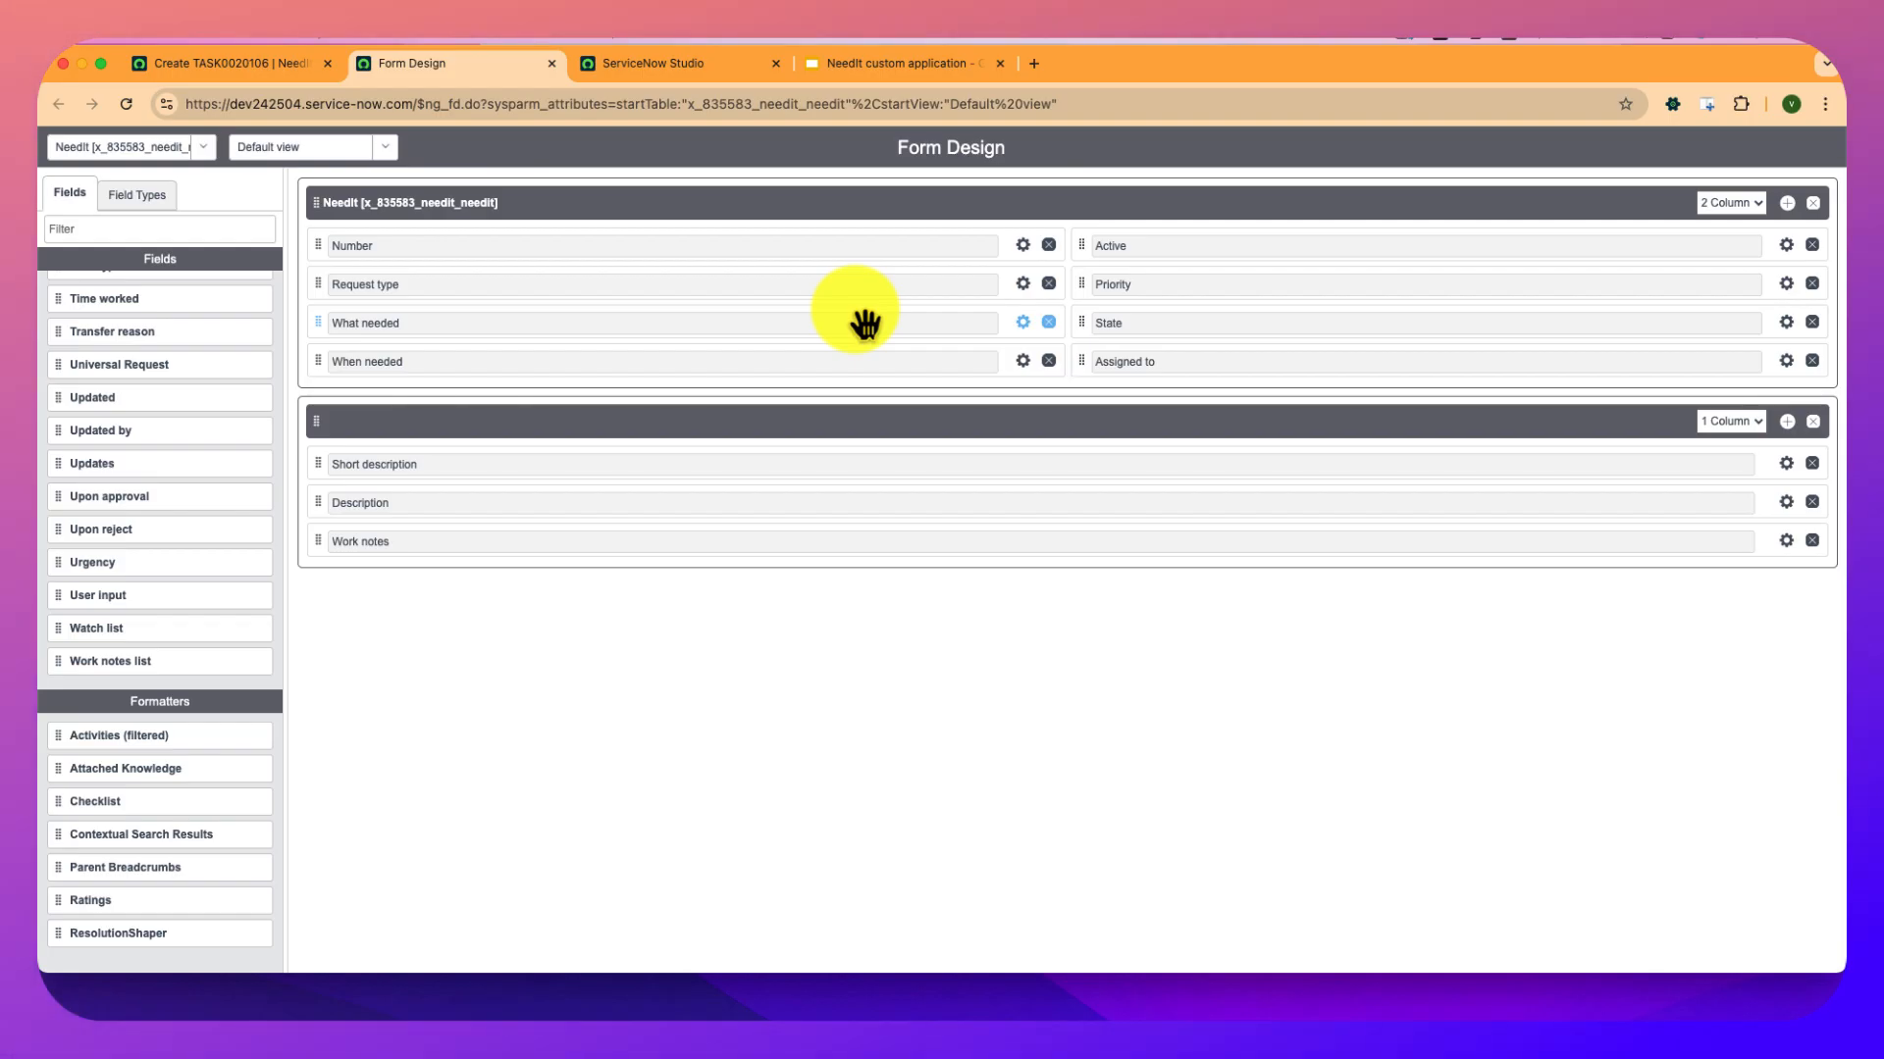
Try adding a new Date-type field below When needed, look at its properties and remove it from the form.
left_click(436, 203)
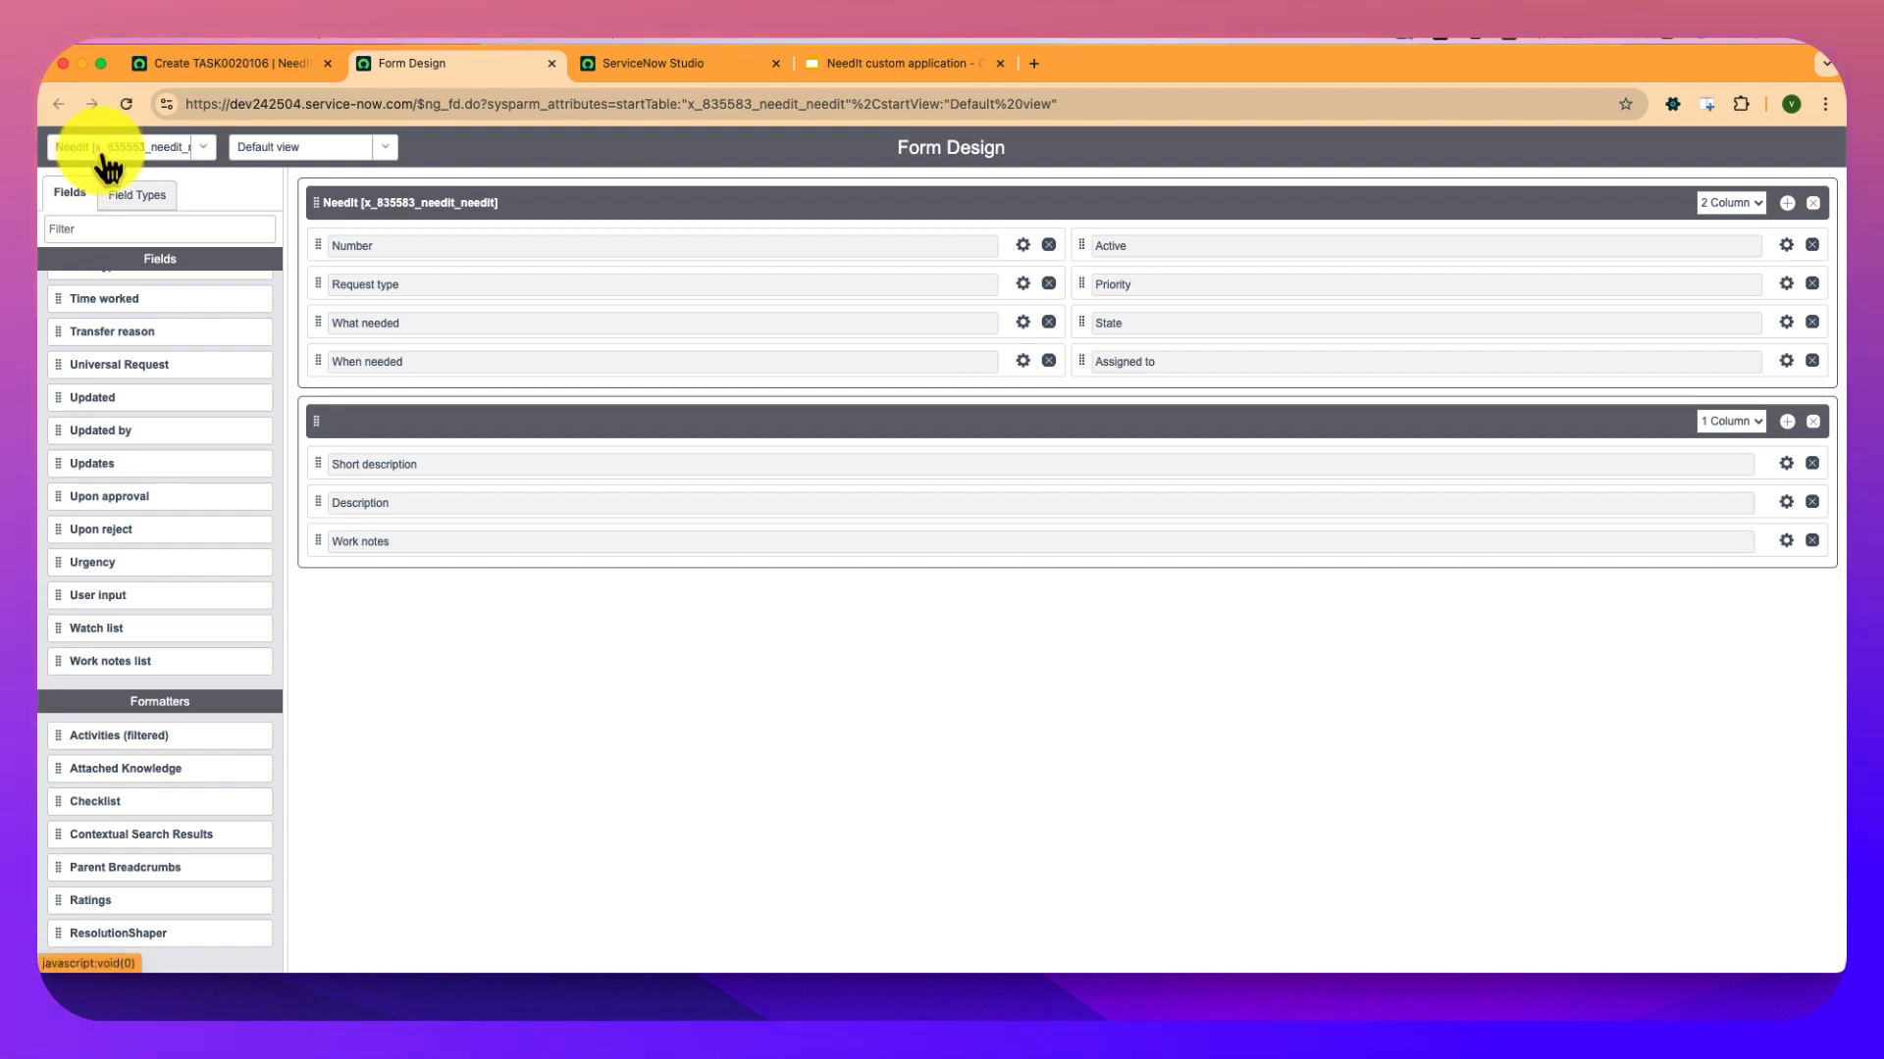
left_click(130, 196)
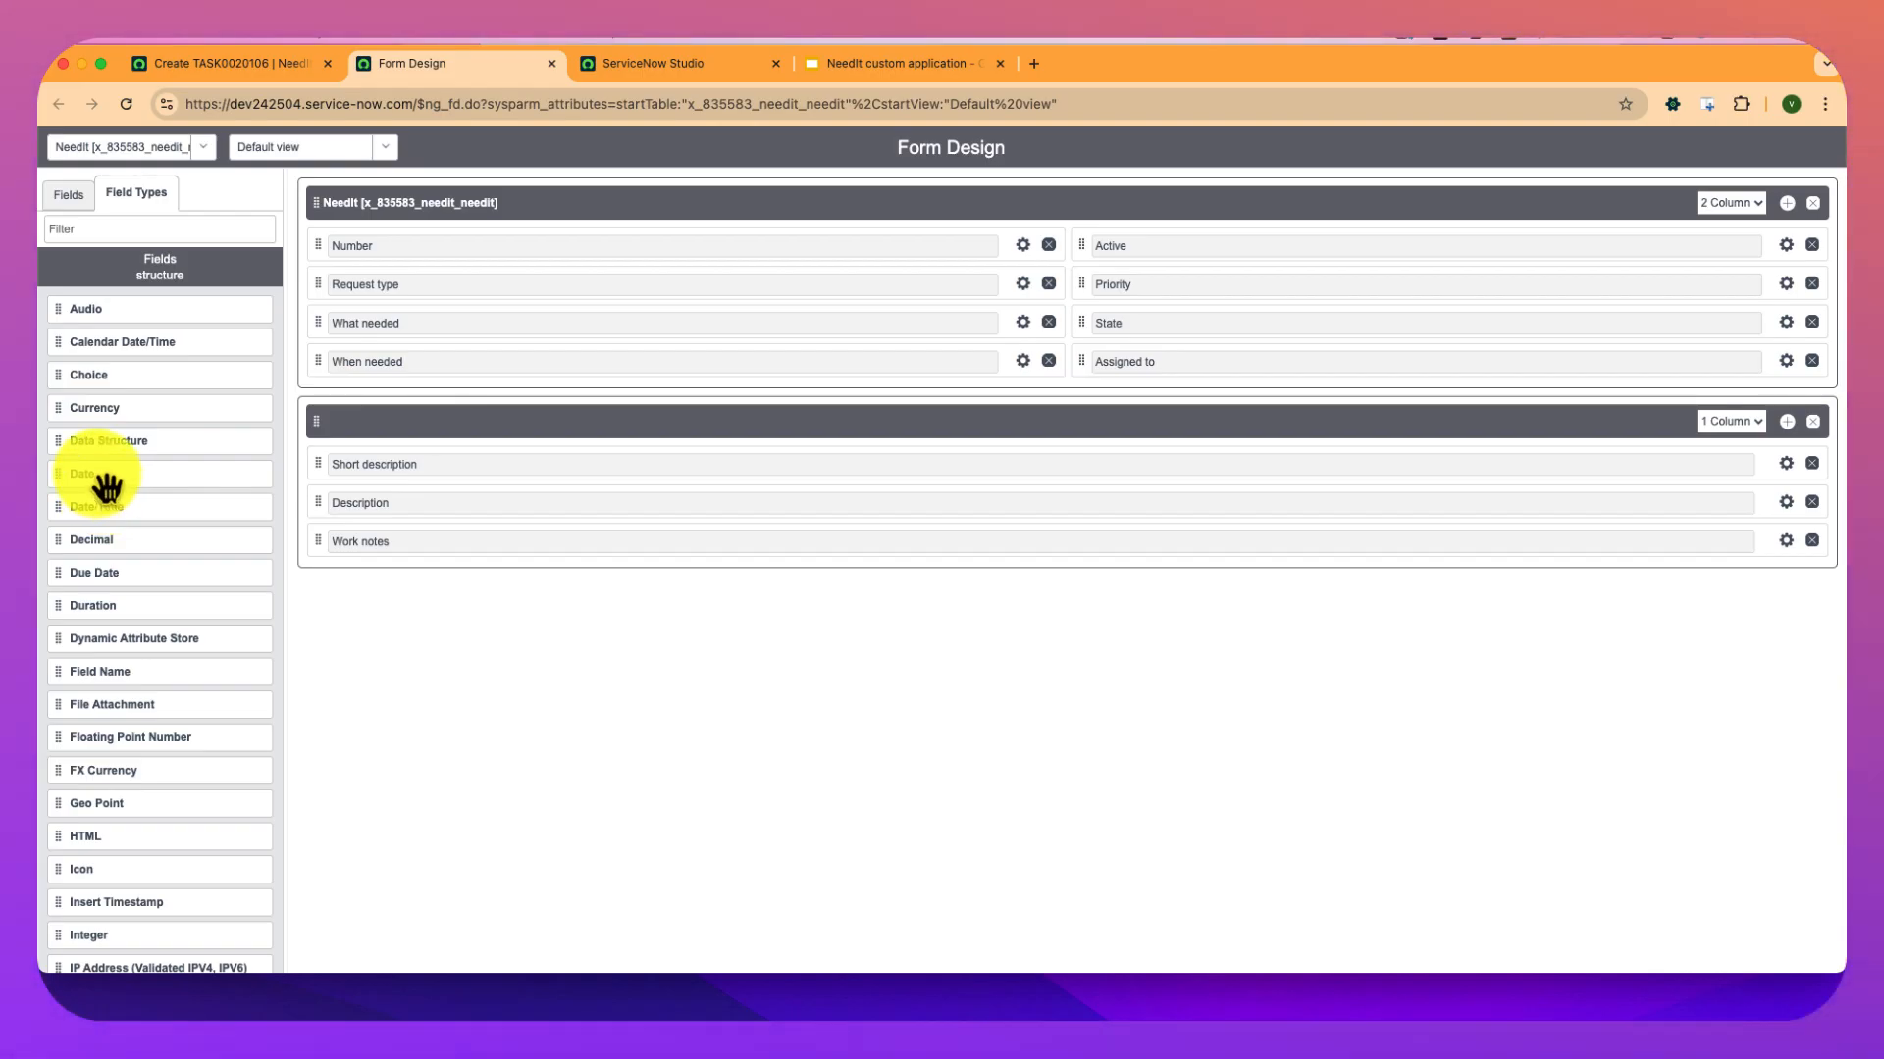
left_click_drag(105, 485, 392, 402)
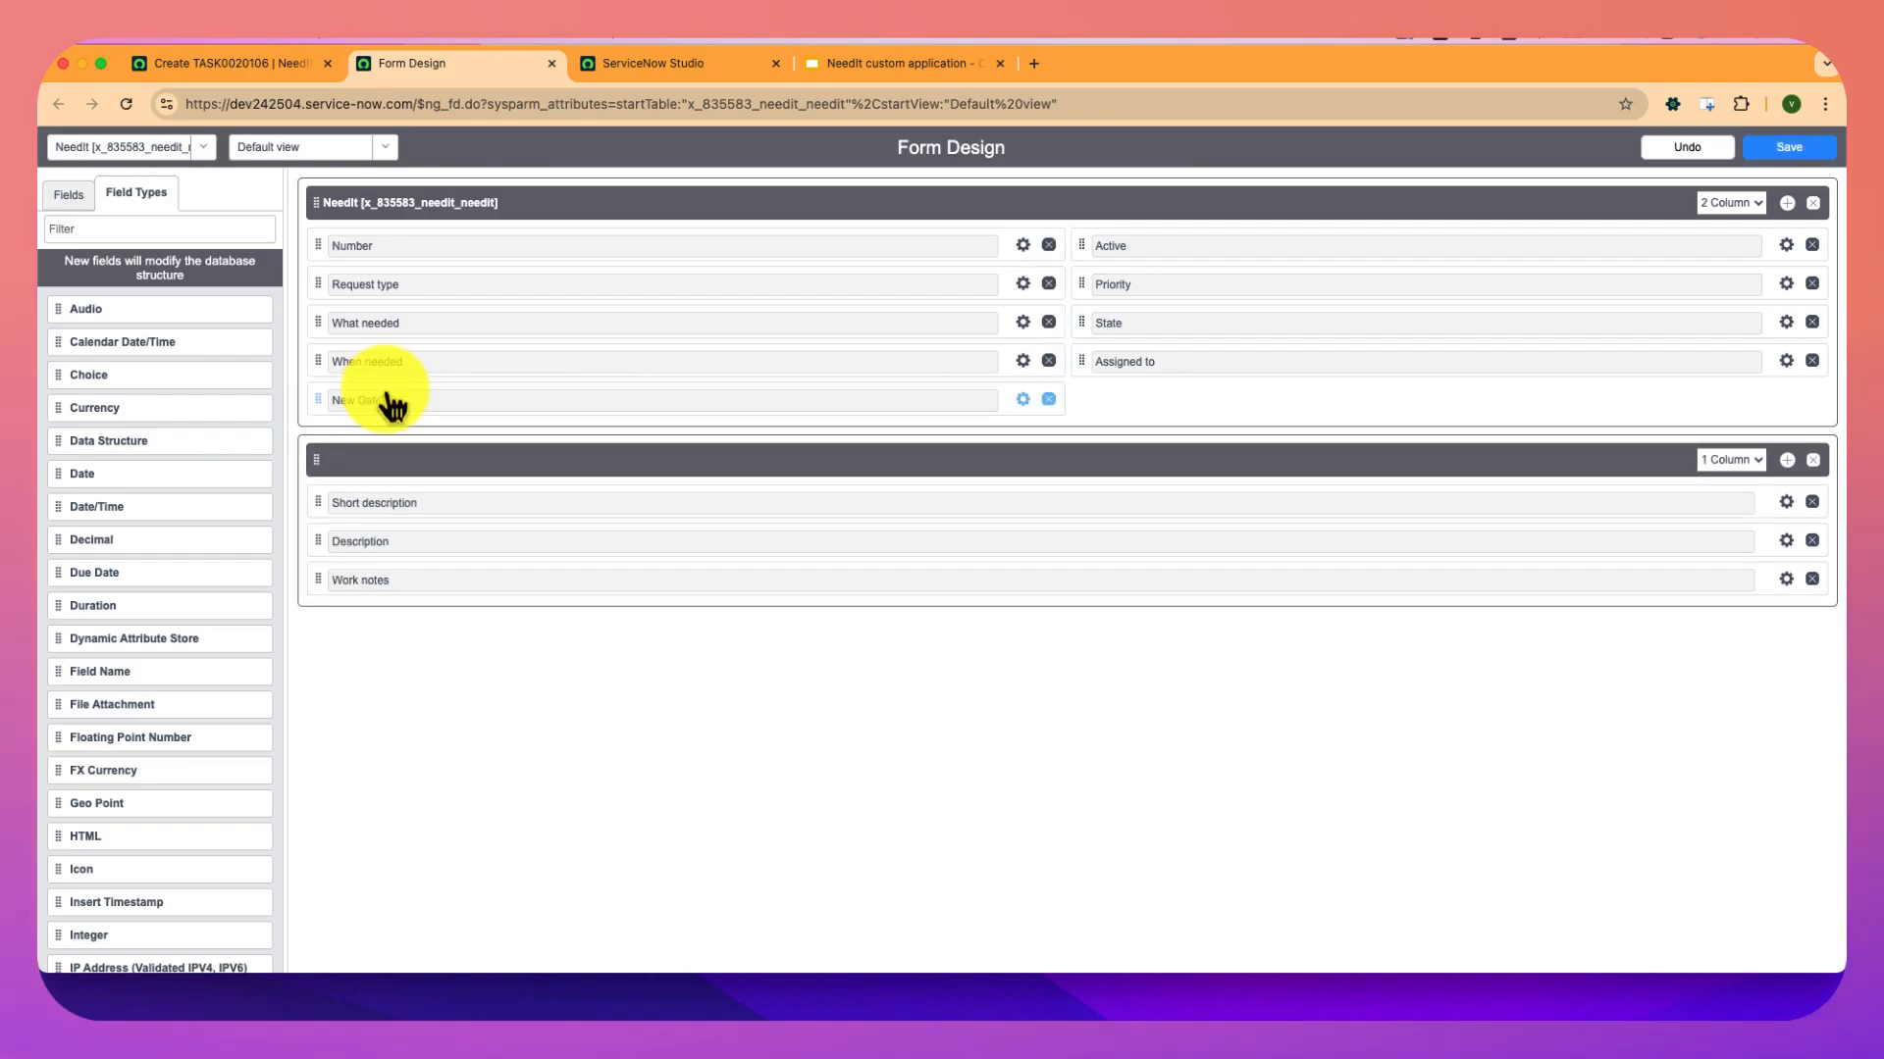
left_click(1022, 400)
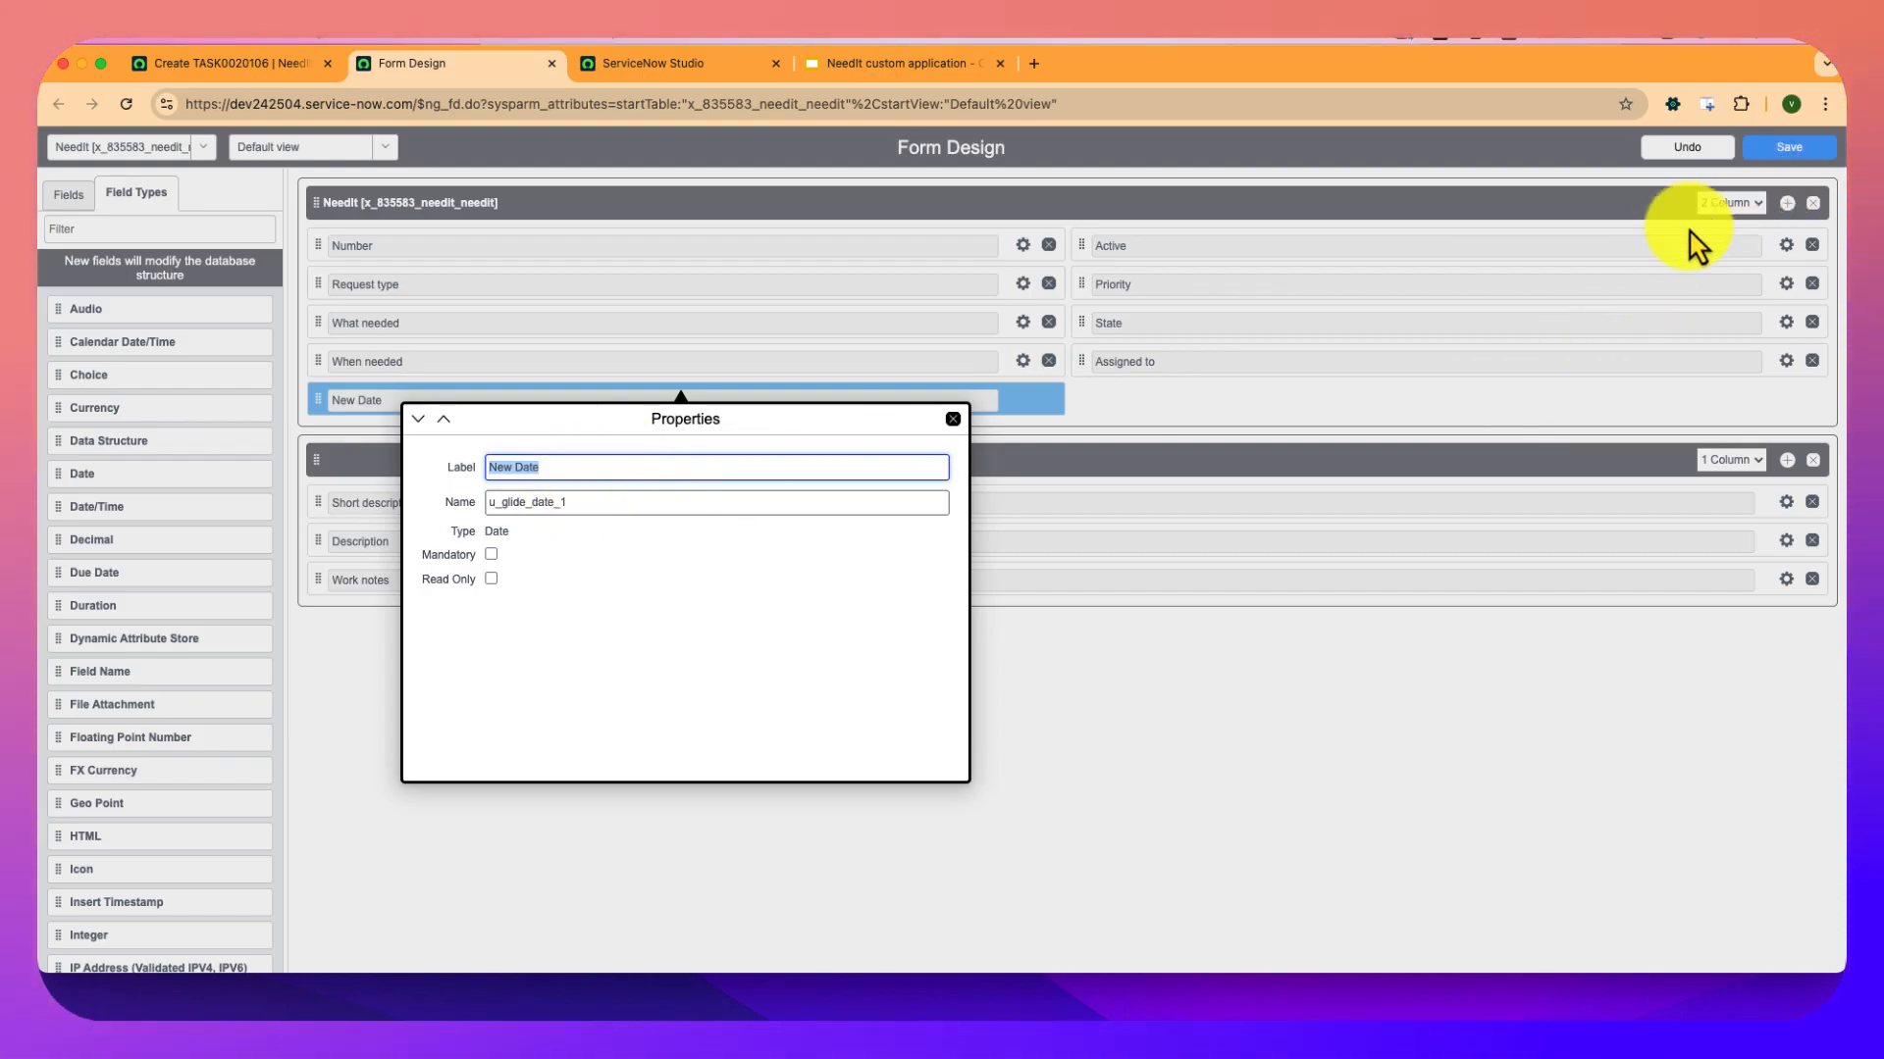
left_click(953, 421)
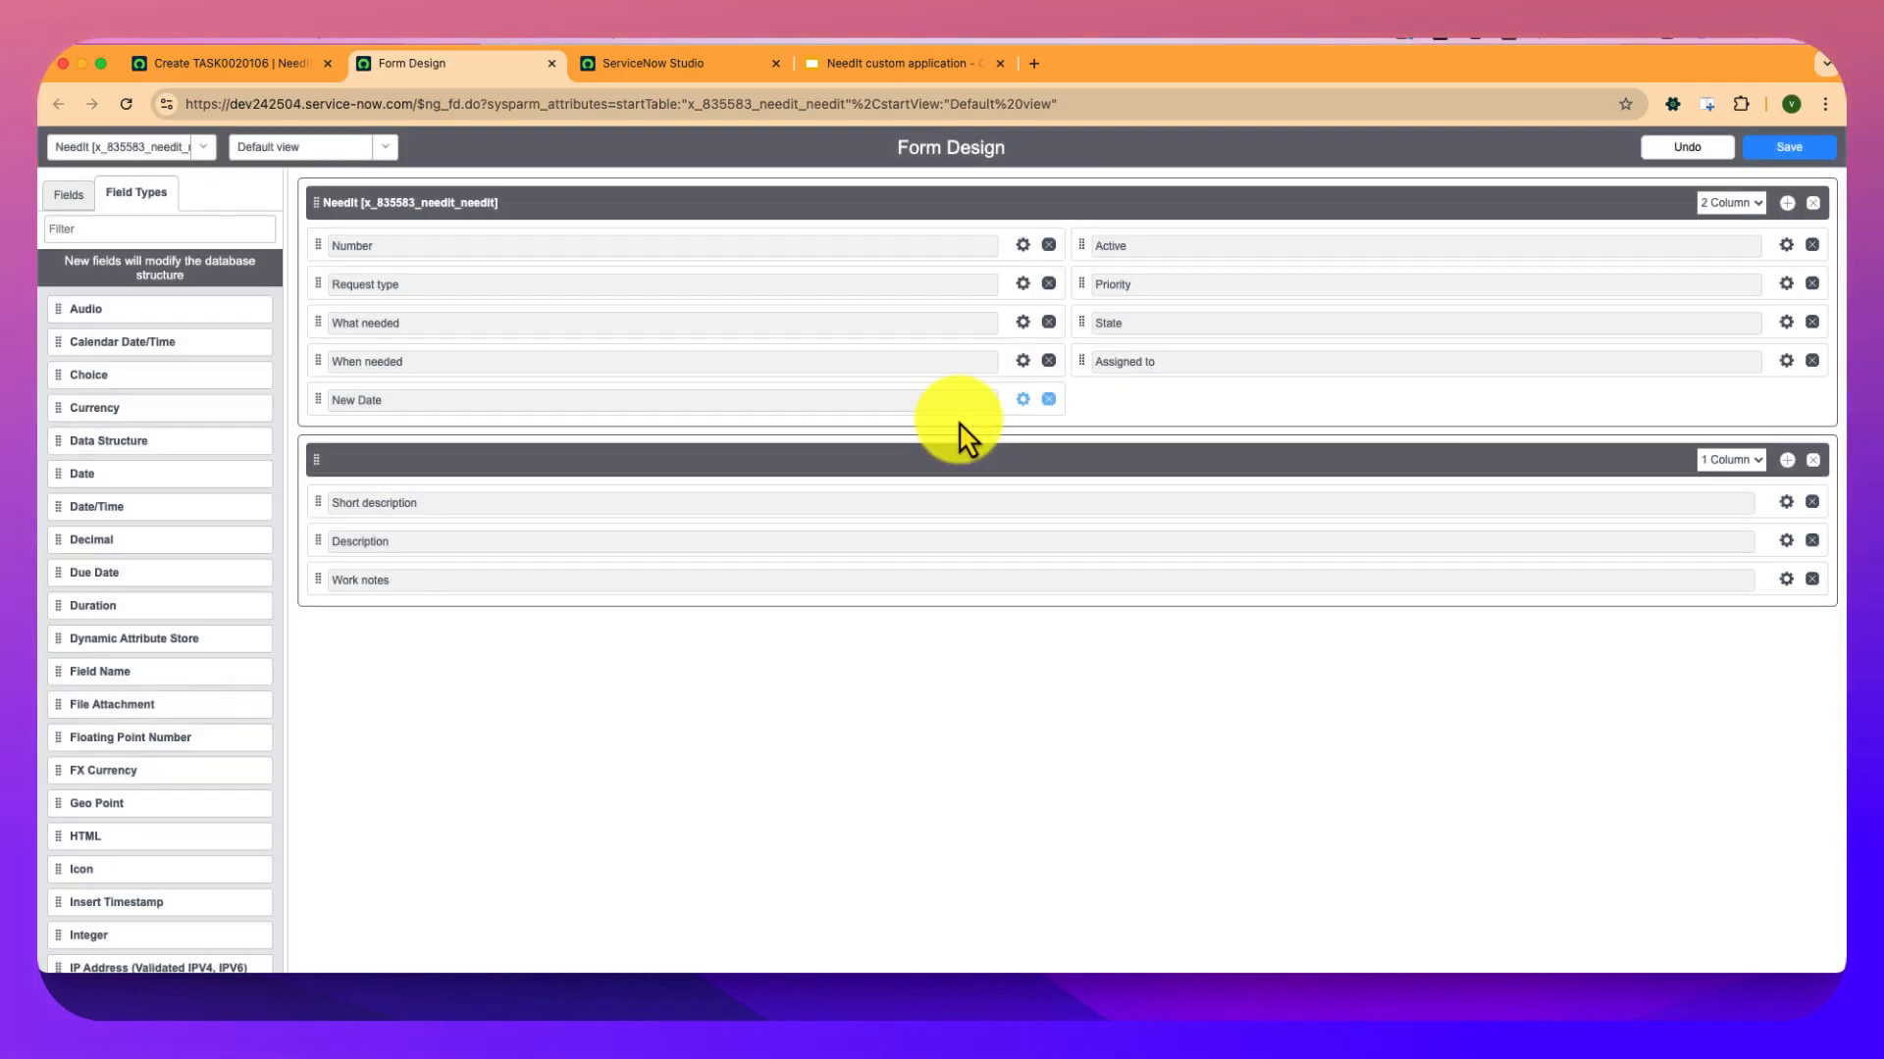
left_click(1049, 400)
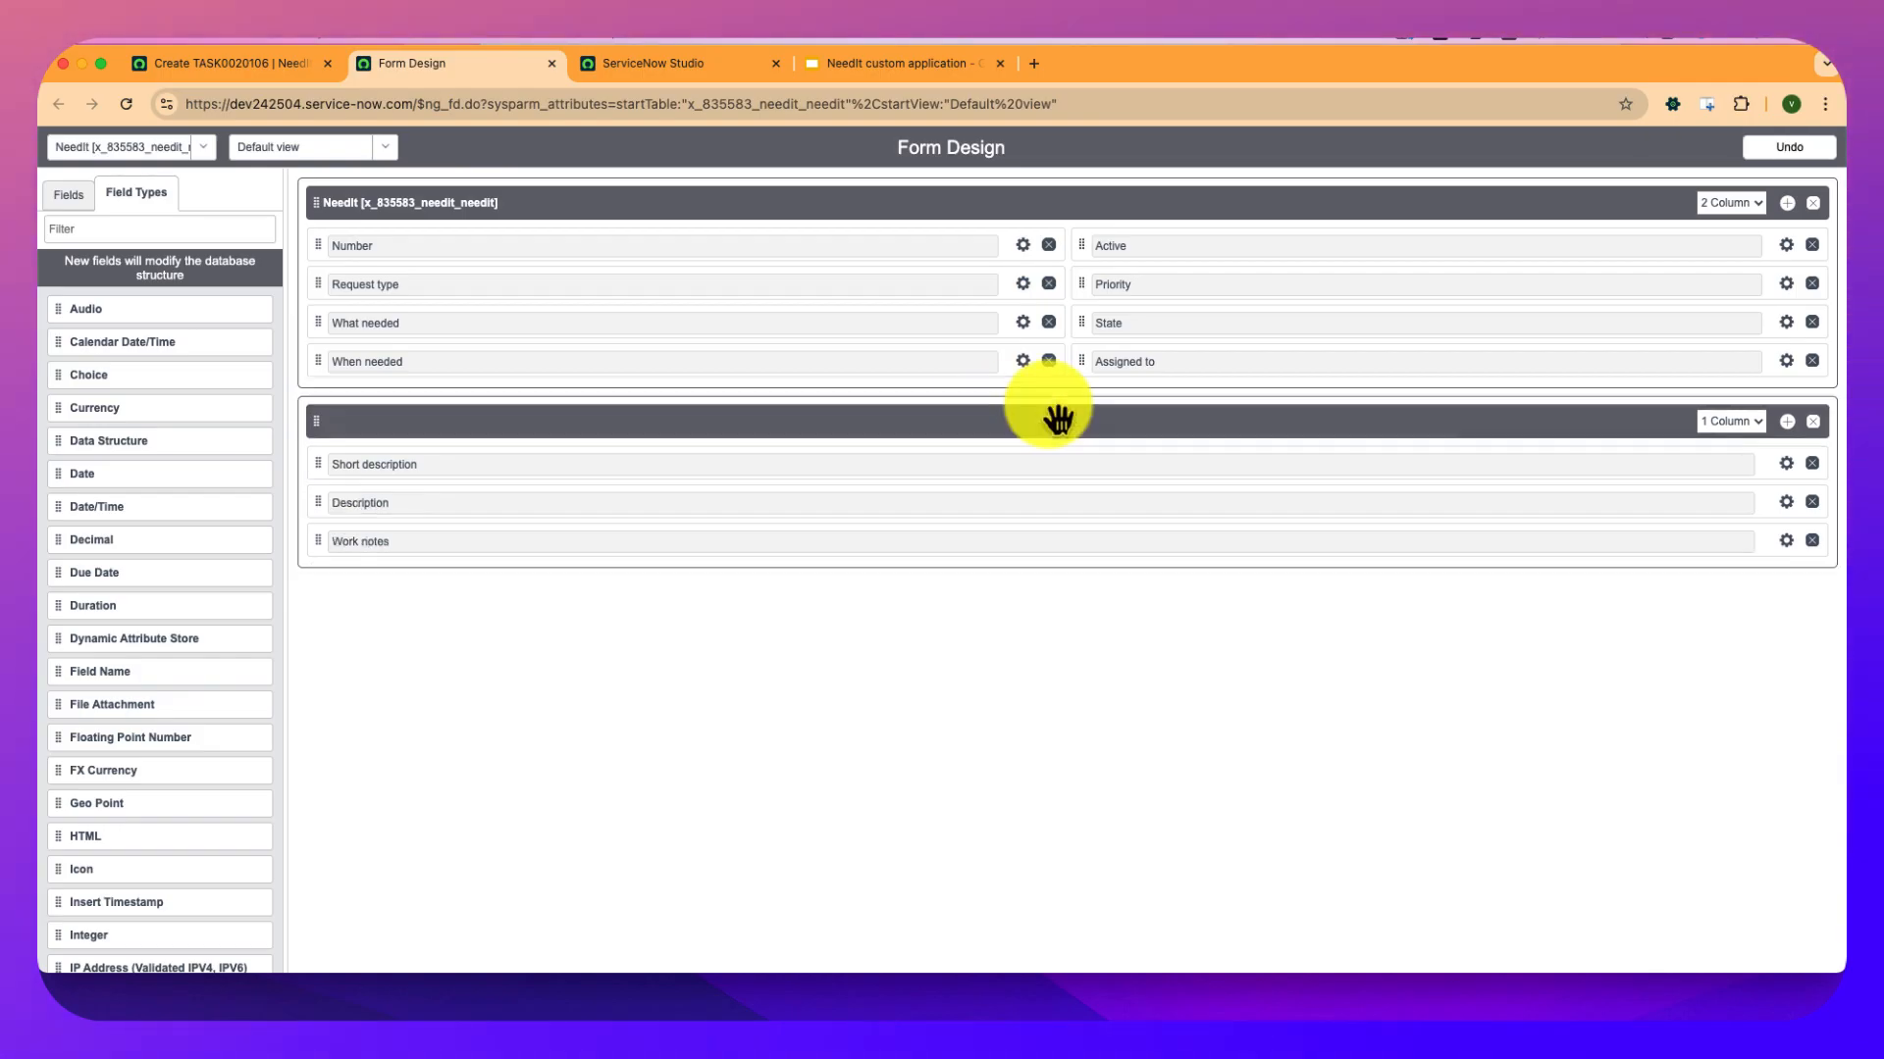
Close Form Design and return to the new NeedIt record.
left_click(1056, 420)
left_click(1078, 918)
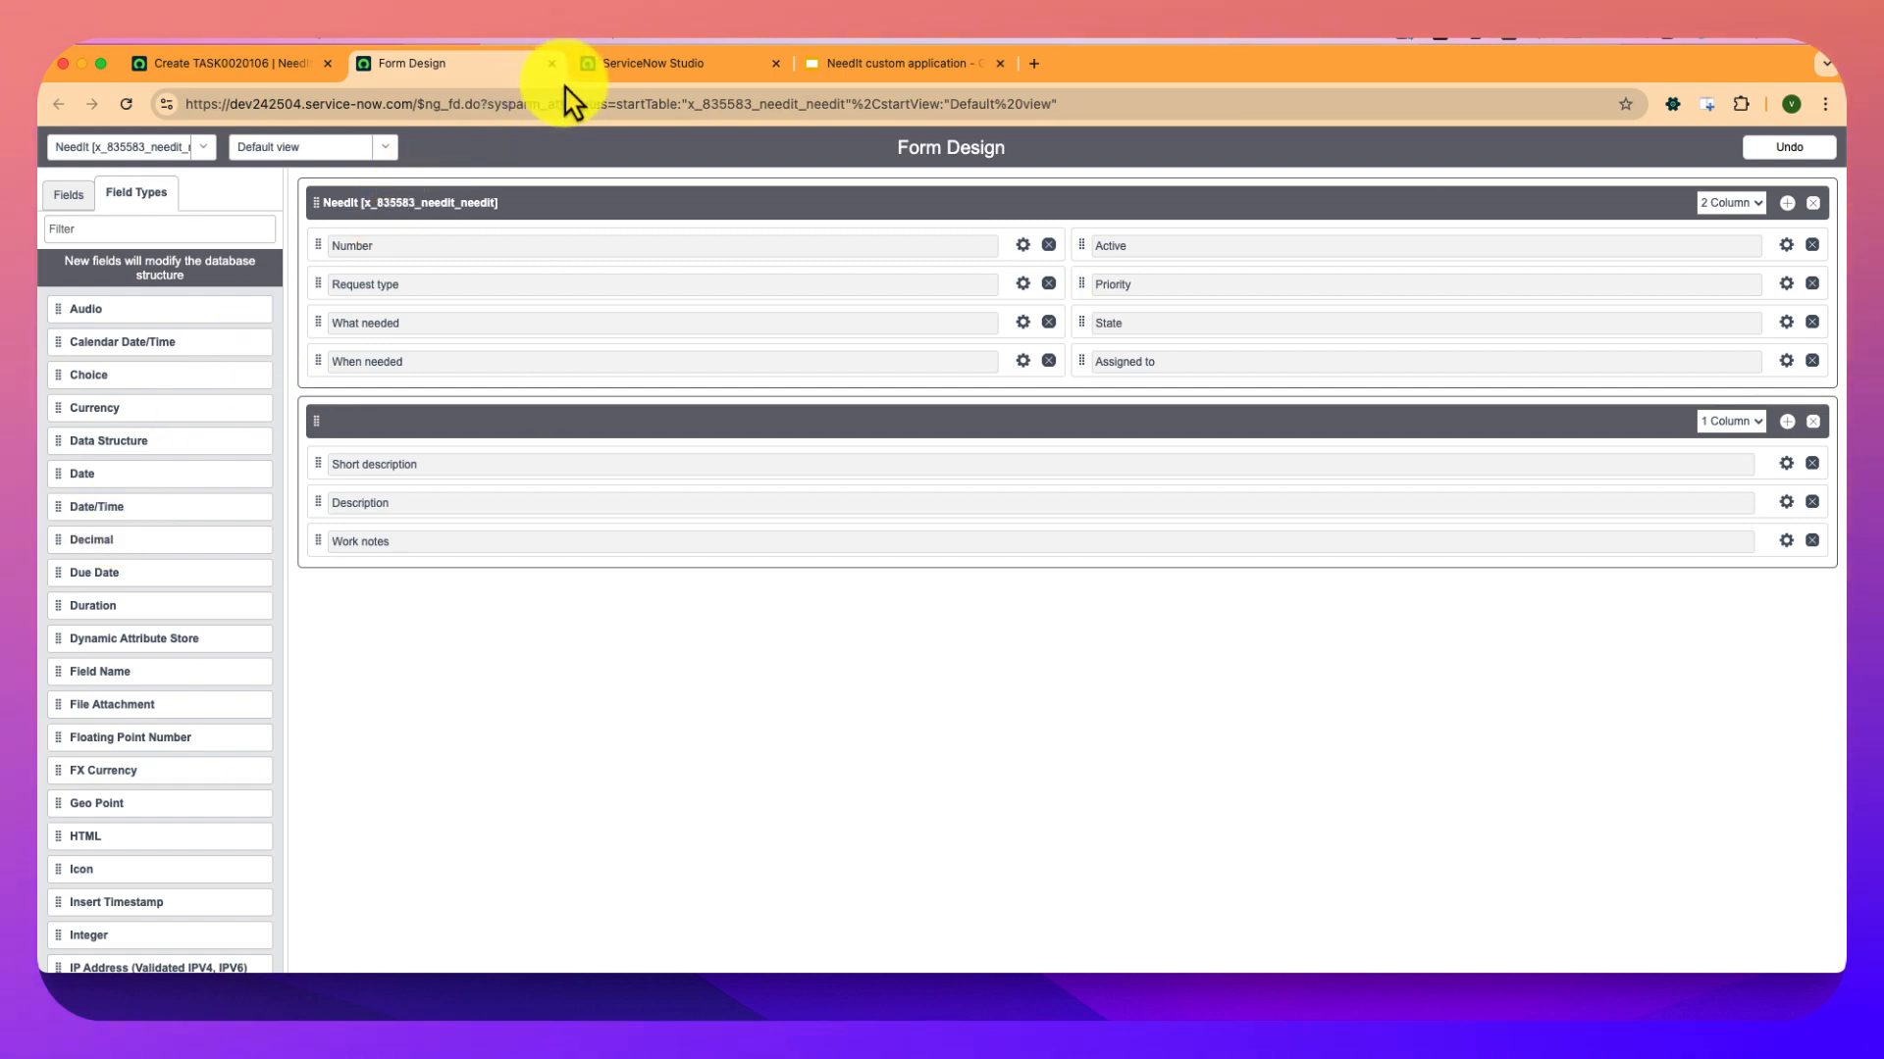
left_click(552, 62)
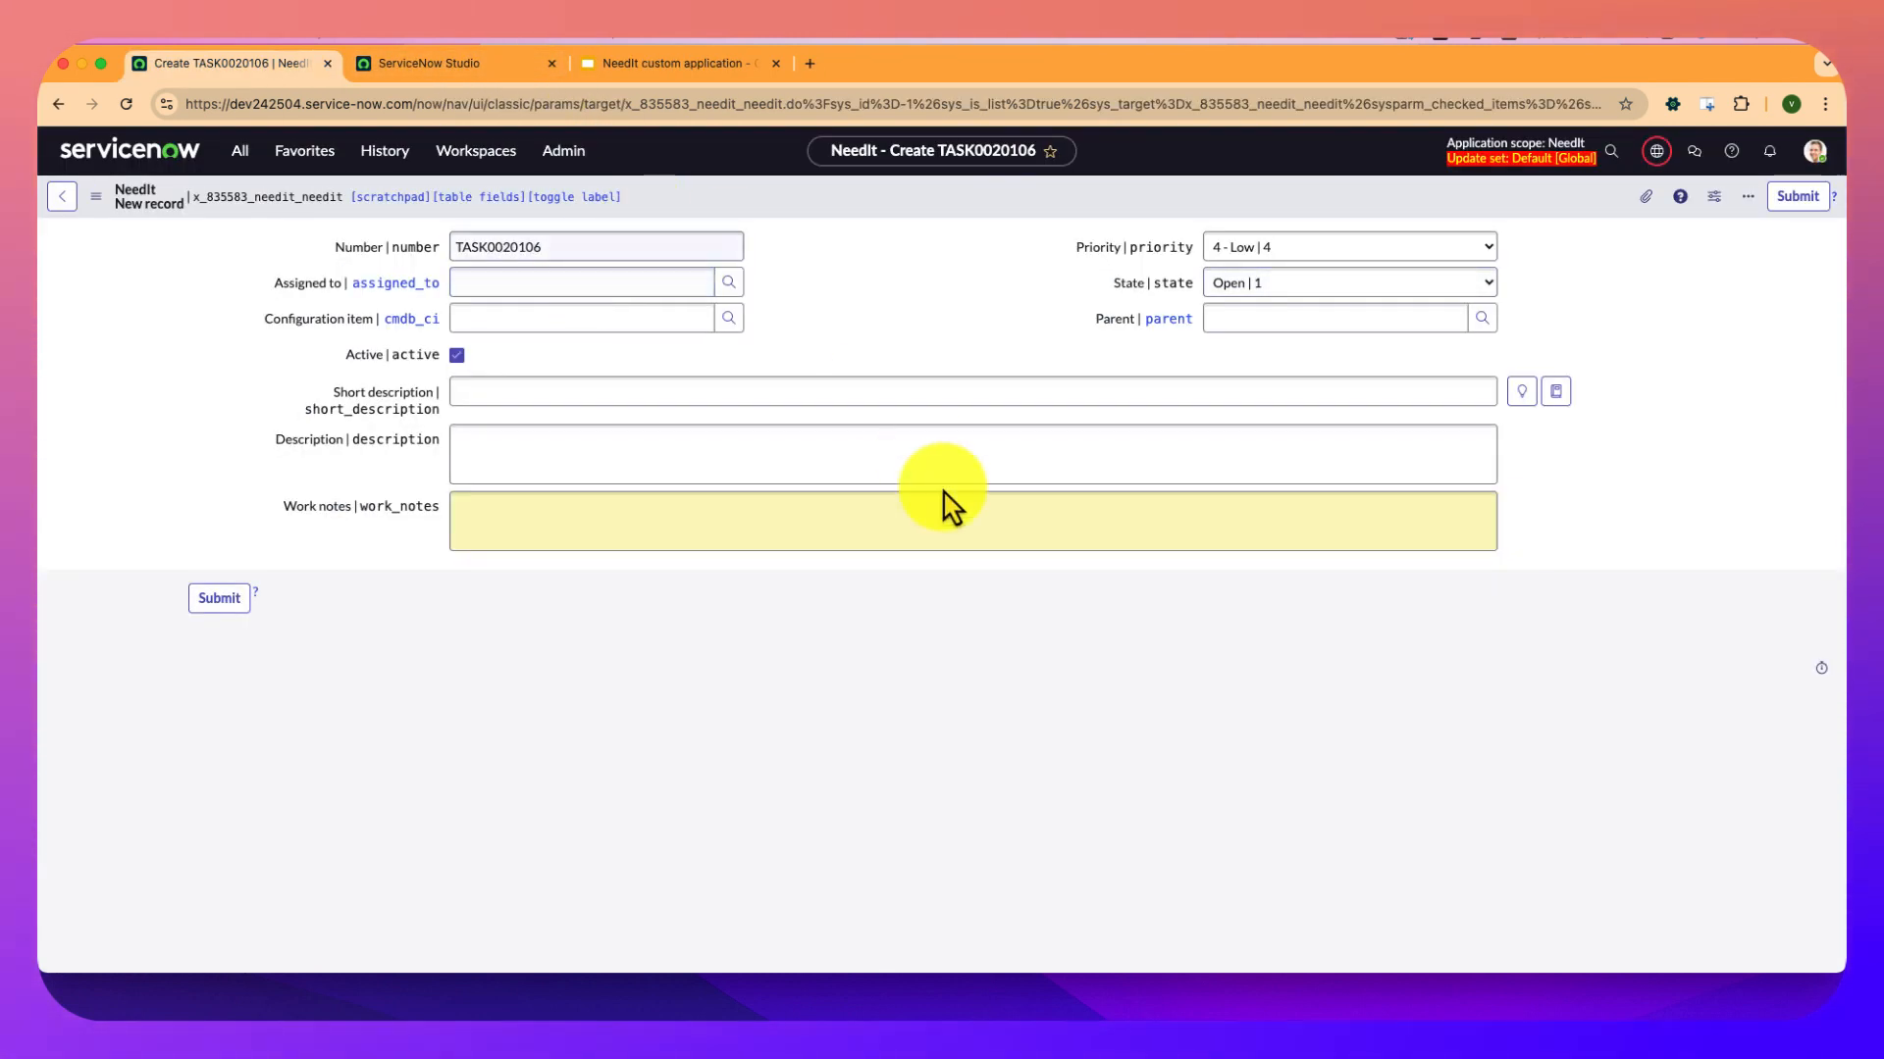